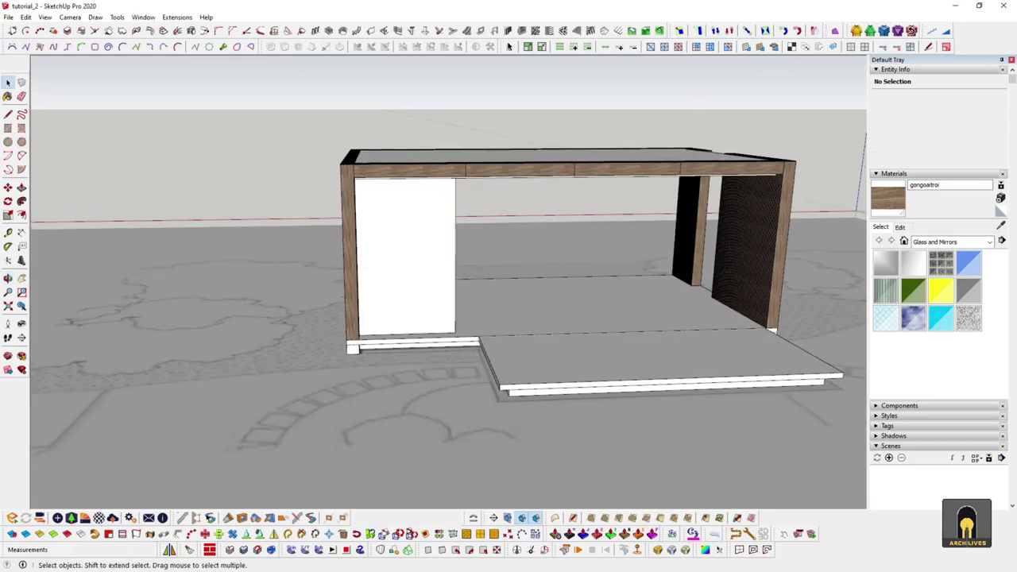
Examine the pavilion model from several sides, including the roof, timber side walls, white wall block and terrace
{"action": "middle_click_drag", "start_coordinate": [751, 213], "coordinate": [706, 216]}
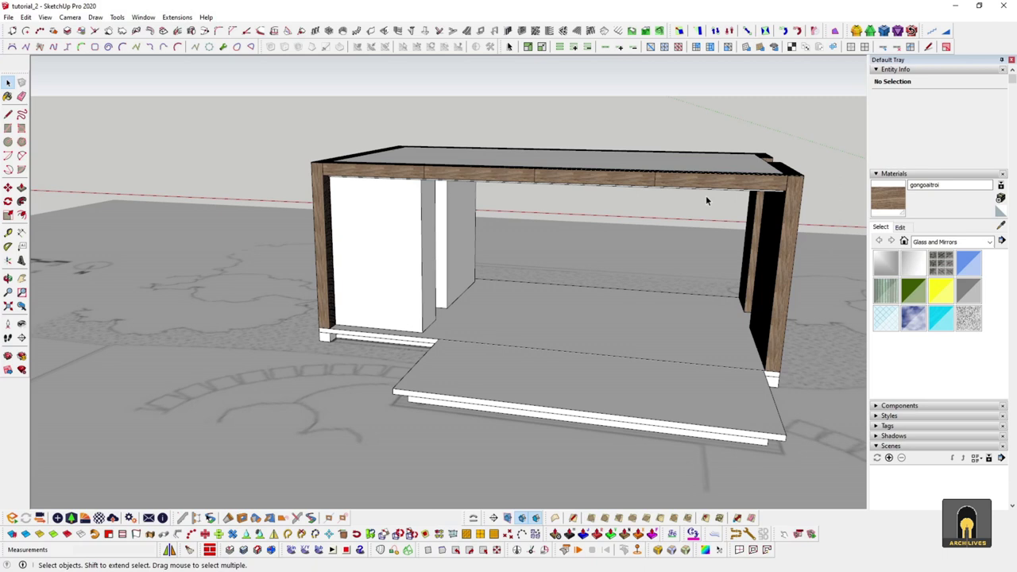
{"action": "middle_click_drag", "start_coordinate": [705, 200], "coordinate": [479, 208]}
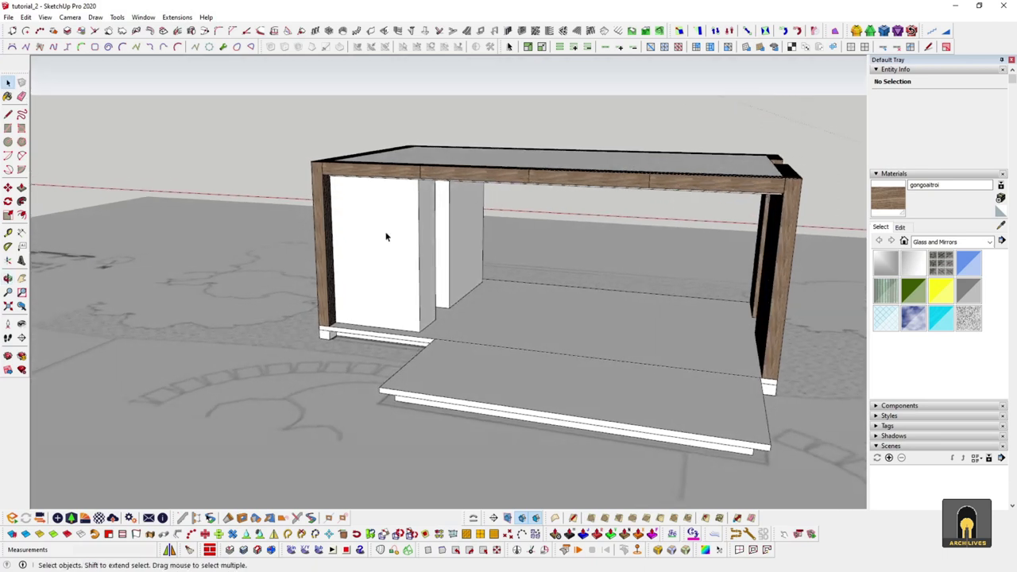
{"action": "middle_click_drag", "start_coordinate": [132, 189], "coordinate": [604, 348]}
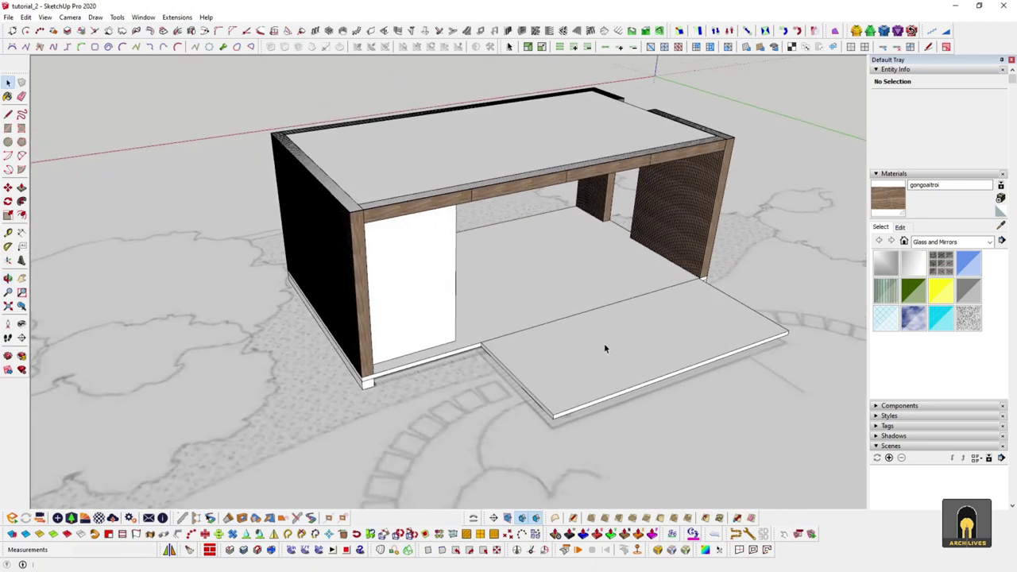
{"action": "scroll", "coordinate": [592, 348], "scroll_direction": "down", "scroll_amount": 3}
{"action": "middle_click_drag", "start_coordinate": [549, 344], "coordinate": [541, 366]}
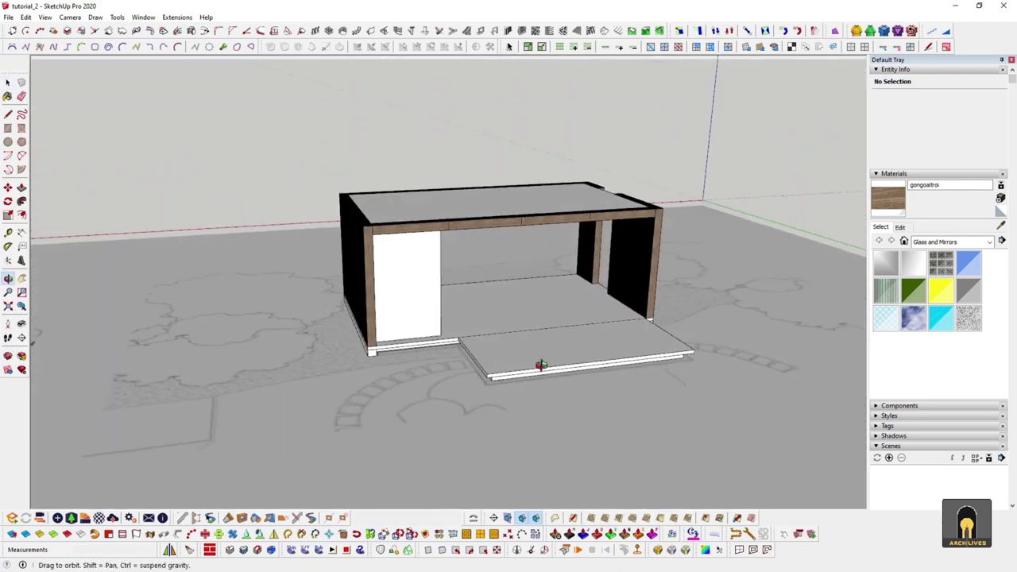
{"action": "scroll", "coordinate": [483, 304], "scroll_direction": "up", "scroll_amount": 6}
{"action": "scroll", "coordinate": [525, 303], "scroll_direction": "down", "scroll_amount": 3}
{"action": "middle_click_drag", "start_coordinate": [529, 316], "coordinate": [380, 319]}
{"action": "mouse_move", "coordinate": [478, 312]}
{"action": "middle_mouse_down"}
{"action": "mouse_move", "coordinate": [517, 302]}
{"action": "mouse_move", "coordinate": [365, 345]}
{"action": "mouse_move", "coordinate": [522, 378]}
{"action": "middle_mouse_up"}
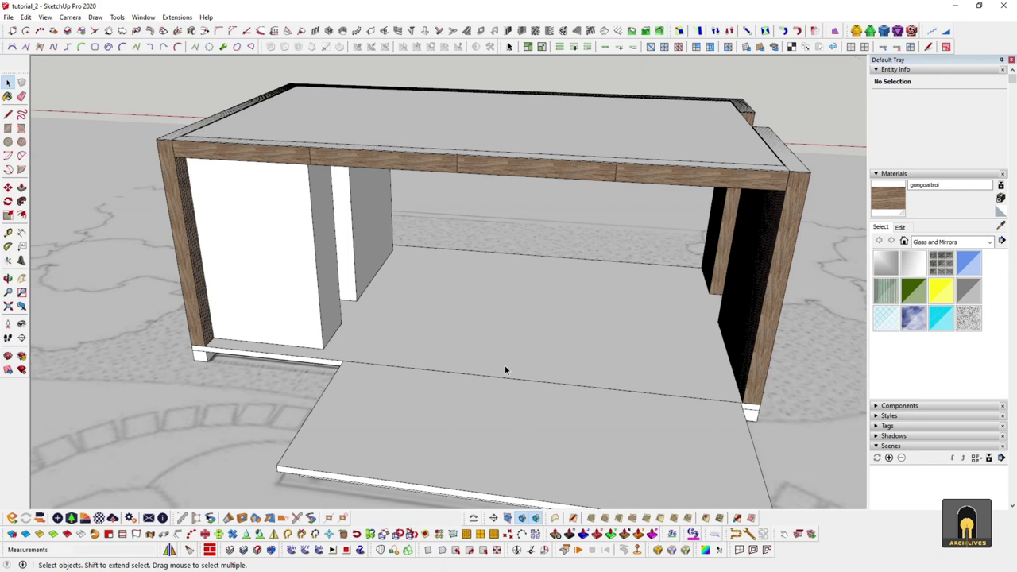
{"action": "mouse_move", "coordinate": [466, 384]}
{"action": "middle_mouse_down"}
{"action": "mouse_move", "coordinate": [503, 368]}
{"action": "mouse_move", "coordinate": [670, 397]}
{"action": "mouse_move", "coordinate": [701, 385]}
{"action": "middle_mouse_up"}
{"action": "middle_click_drag", "start_coordinate": [839, 315], "coordinate": [674, 308]}
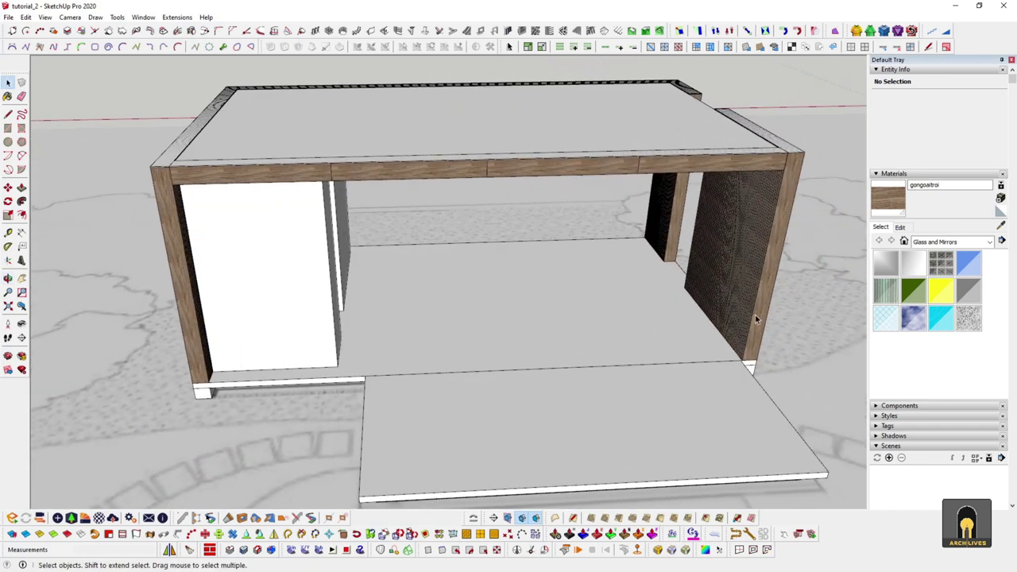
{"action": "scroll", "coordinate": [753, 318], "scroll_direction": "down", "scroll_amount": 2}
{"action": "mouse_move", "coordinate": [730, 318]}
{"action": "middle_mouse_down"}
{"action": "mouse_move", "coordinate": [647, 306]}
{"action": "mouse_move", "coordinate": [710, 261]}
{"action": "middle_mouse_up"}
{"action": "scroll", "coordinate": [635, 283], "scroll_direction": "down", "scroll_amount": 3}
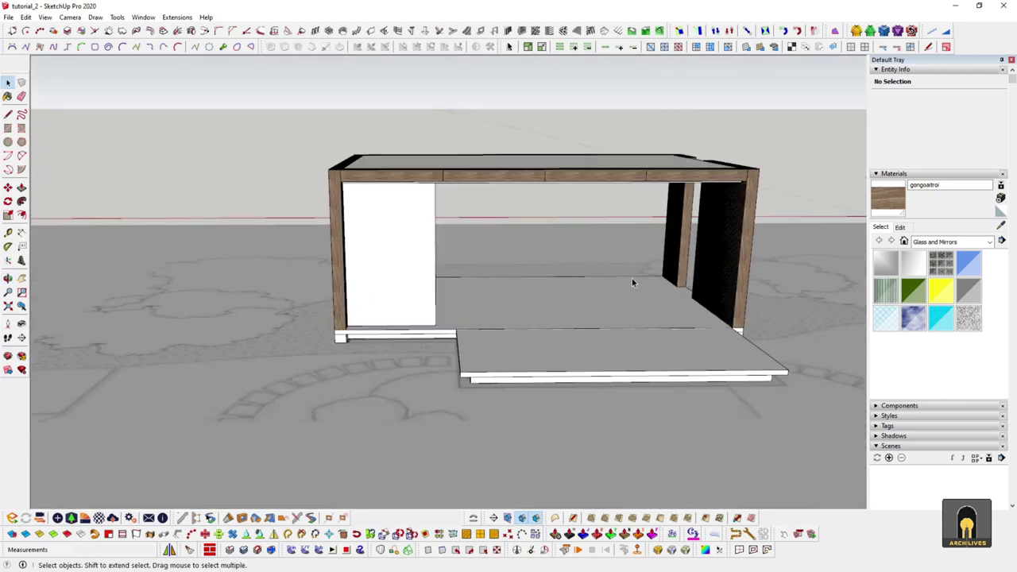
{"action": "middle_click_drag", "start_coordinate": [636, 282], "coordinate": [710, 377]}
{"action": "scroll", "coordinate": [586, 283], "scroll_direction": "up", "scroll_amount": 3}
{"action": "mouse_move", "coordinate": [586, 283]}
{"action": "middle_mouse_down"}
{"action": "mouse_move", "coordinate": [533, 354]}
{"action": "mouse_move", "coordinate": [517, 342]}
{"action": "mouse_move", "coordinate": [652, 295]}
{"action": "mouse_move", "coordinate": [422, 309]}
{"action": "mouse_move", "coordinate": [391, 329]}
{"action": "mouse_move", "coordinate": [421, 326]}
{"action": "middle_mouse_up"}
{"action": "scroll", "coordinate": [518, 342], "scroll_direction": "down", "scroll_amount": 3}
Switch to the photo viewer and browse the reference photos of the garden pavilion
{"action": "key", "text": "alt+Tab"}
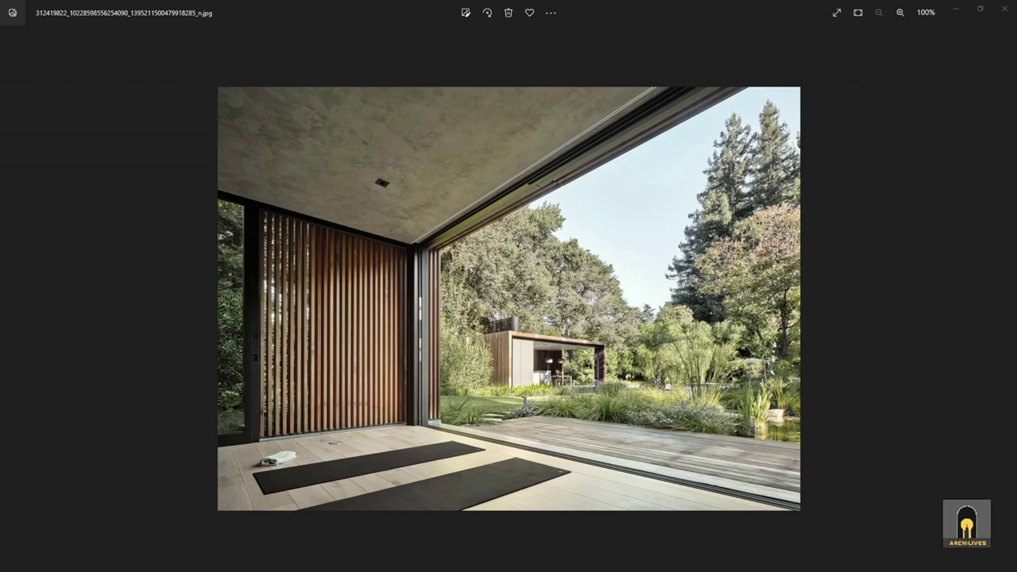
{"action": "double_click", "coordinate": [579, 387]}
{"action": "key", "text": "Right"}
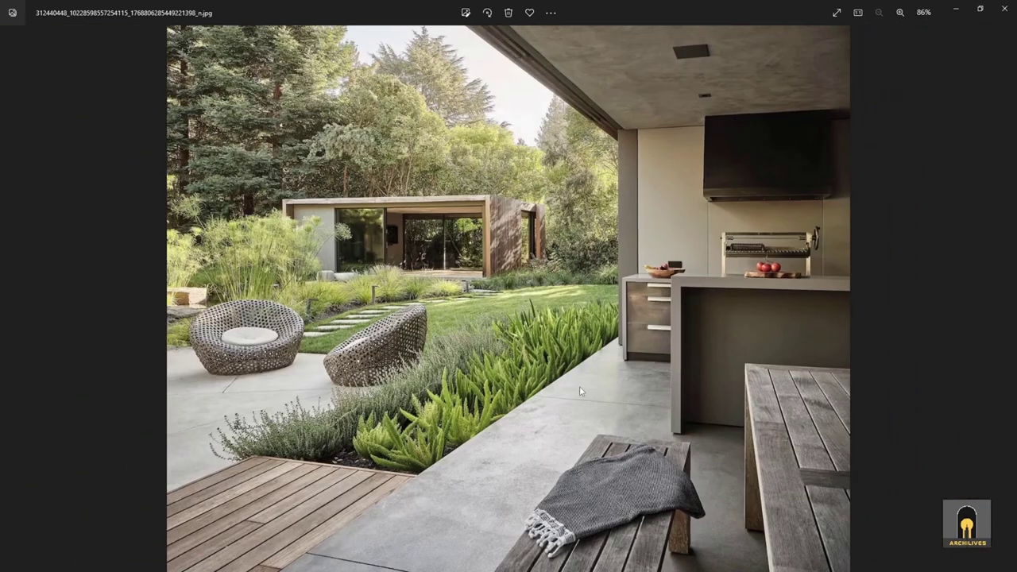
{"action": "key", "text": "Right"}
{"action": "key", "text": "Right"}
{"action": "key", "text": "Right"}
{"action": "key", "text": "Left"}
{"action": "key", "text": "Left"}
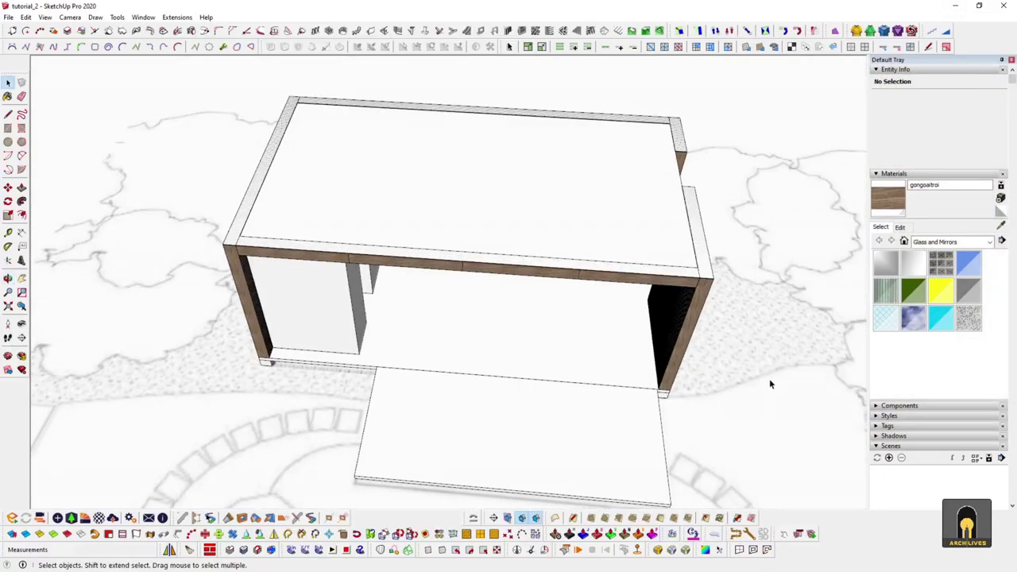
Switch to SketchUp and move the floor plan image vertically above the pavilion roof so the whole plan is exposed
{"action": "middle_click_drag", "start_coordinate": [772, 381], "coordinate": [738, 325]}
{"action": "key", "text": "m"}
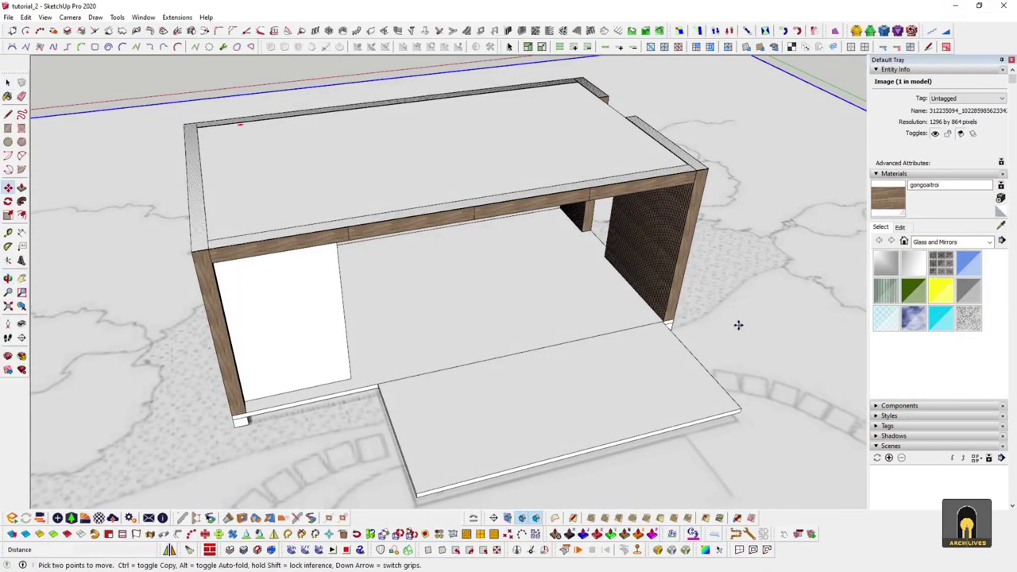
{"action": "left_click", "coordinate": [735, 324]}
{"action": "left_click", "coordinate": [782, 164]}
{"action": "left_click", "coordinate": [590, 120]}
{"action": "left_click", "coordinate": [794, 158]}
{"action": "left_click", "coordinate": [797, 148]}
{"action": "key", "text": "space"}
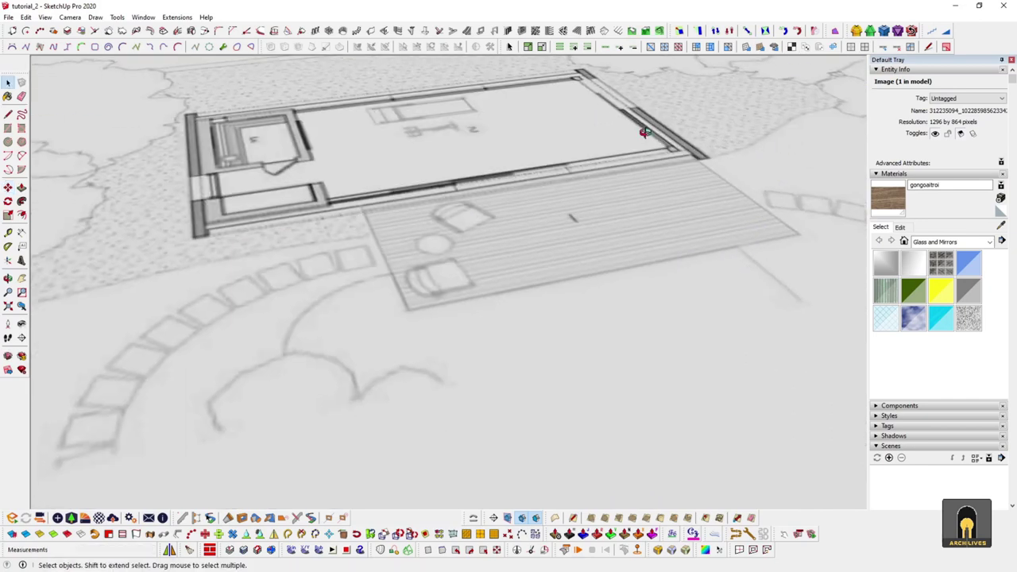
Examine the glazing's corner post on the floor plan, beside the side wall next to the terrace
{"action": "scroll", "coordinate": [532, 246], "scroll_direction": "up", "scroll_amount": 3}
{"action": "middle_click_drag", "start_coordinate": [560, 260], "coordinate": [675, 205]}
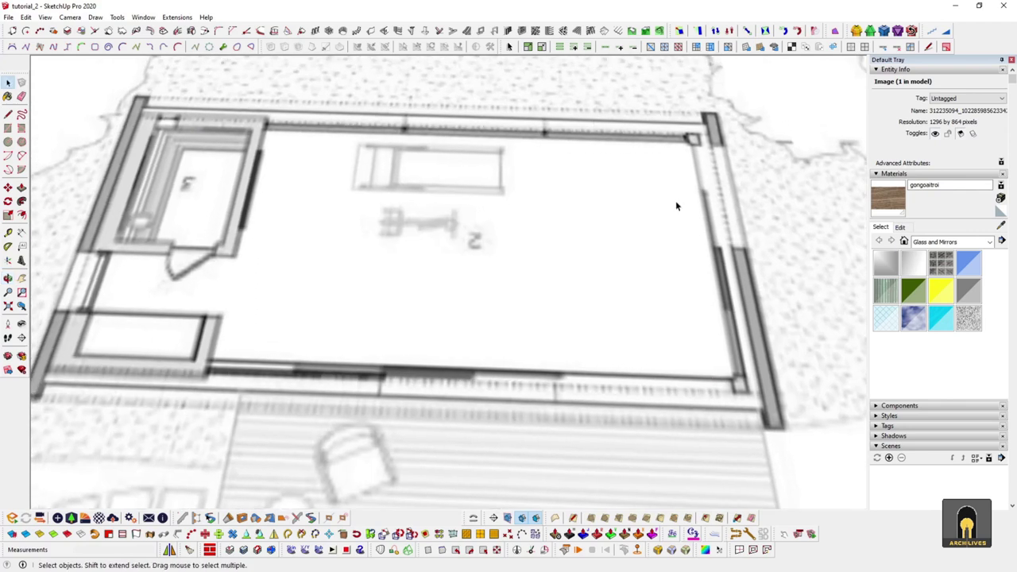
{"action": "scroll", "coordinate": [751, 374], "scroll_direction": "up", "scroll_amount": 4}
{"action": "middle_click_drag", "start_coordinate": [735, 381], "coordinate": [622, 396]}
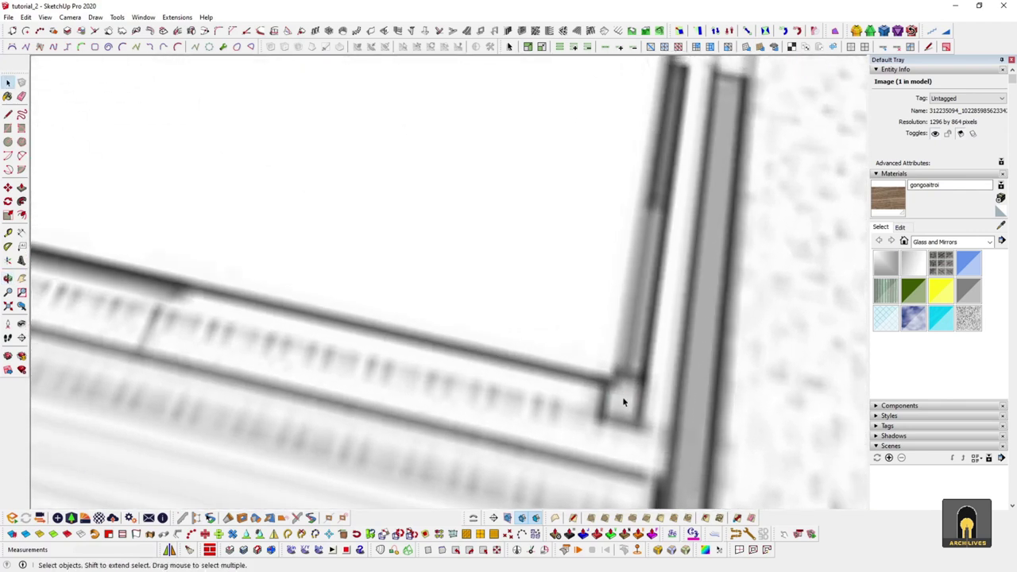
{"action": "scroll", "coordinate": [622, 396], "scroll_direction": "up", "scroll_amount": 3}
{"action": "key", "text": "r"}
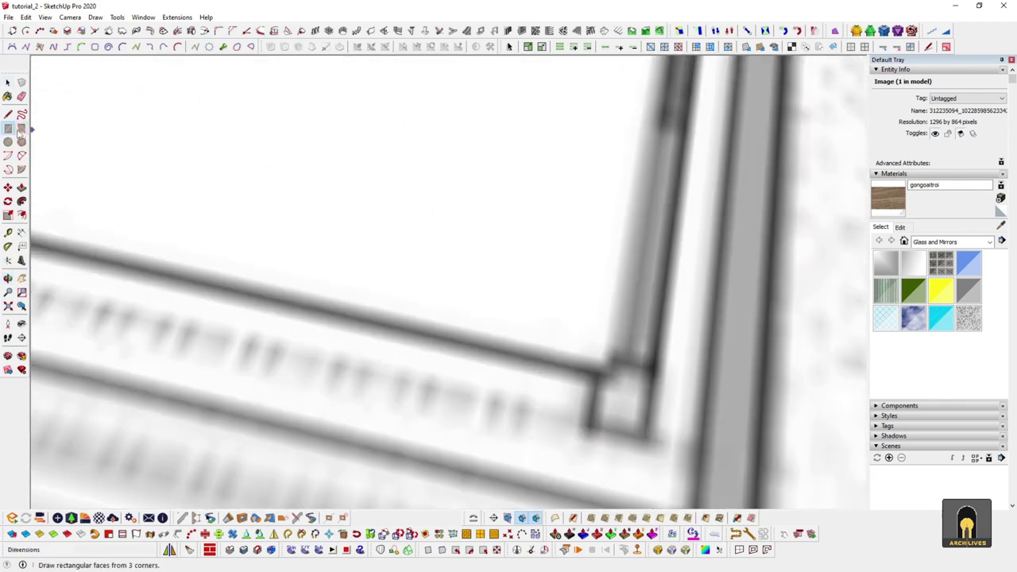
{"action": "middle_click_drag", "start_coordinate": [592, 349], "coordinate": [647, 317]}
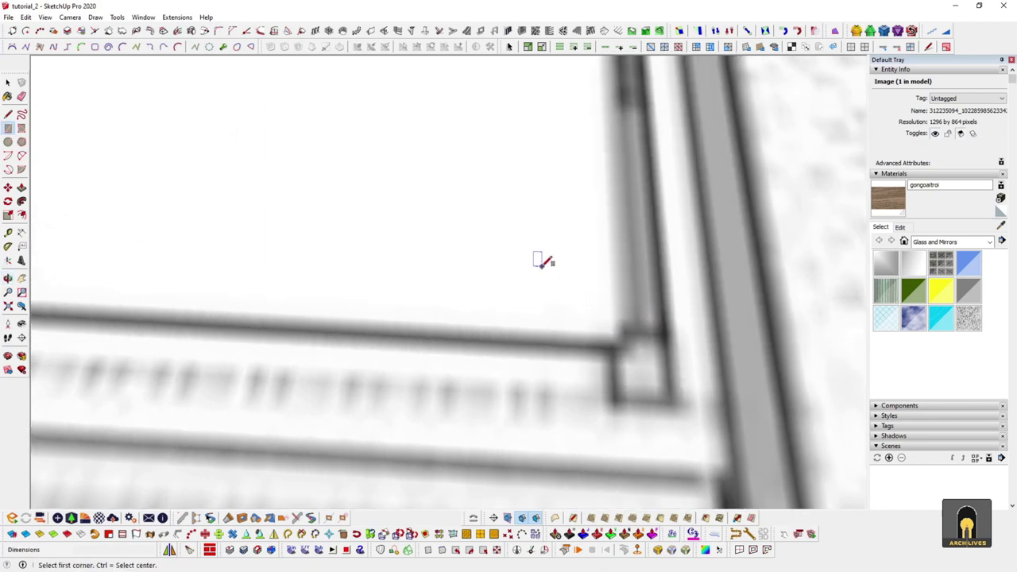
{"action": "middle_click_drag", "start_coordinate": [320, 232], "coordinate": [326, 250]}
{"action": "middle_click_drag", "start_coordinate": [461, 308], "coordinate": [482, 283]}
{"action": "key", "text": "f"}
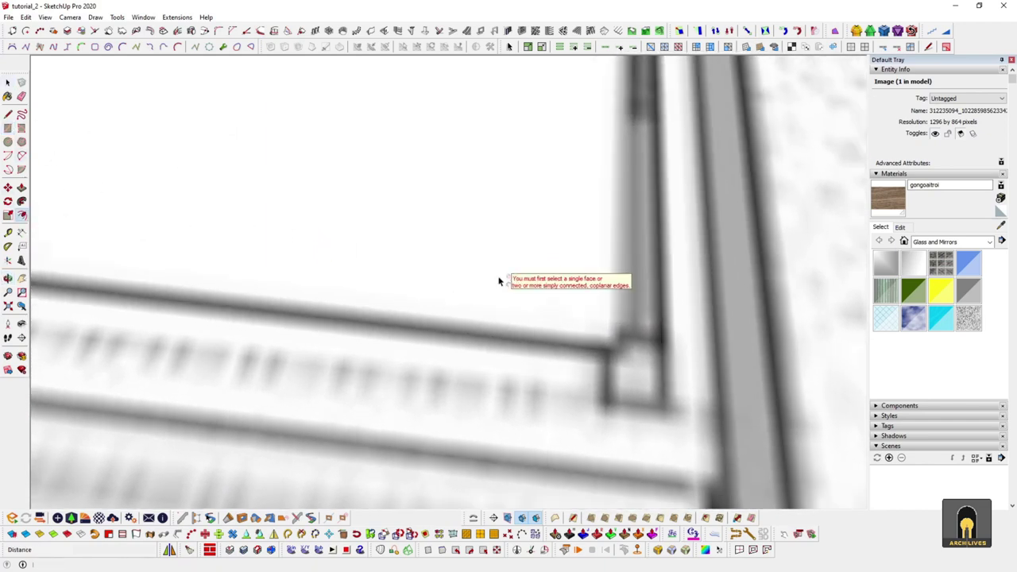
{"action": "middle_click_drag", "start_coordinate": [390, 228], "coordinate": [475, 234]}
{"action": "key", "text": "space"}
{"action": "left_click", "coordinate": [530, 260]}
{"action": "middle_click_drag", "start_coordinate": [533, 260], "coordinate": [429, 307]}
{"action": "middle_click_drag", "start_coordinate": [526, 310], "coordinate": [363, 256]}
{"action": "key", "text": "f"}
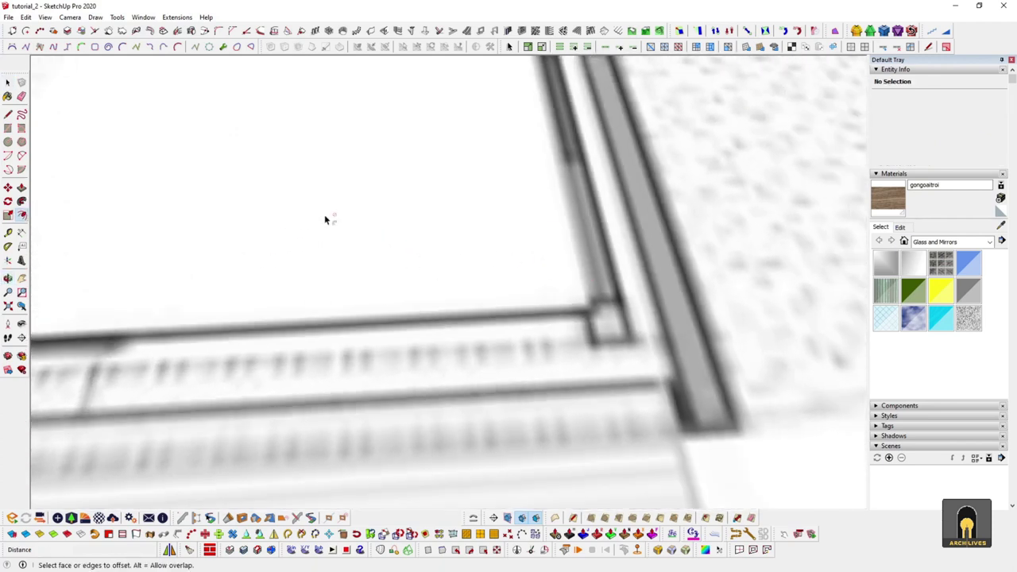
{"action": "middle_click_drag", "start_coordinate": [577, 274], "coordinate": [492, 278]}
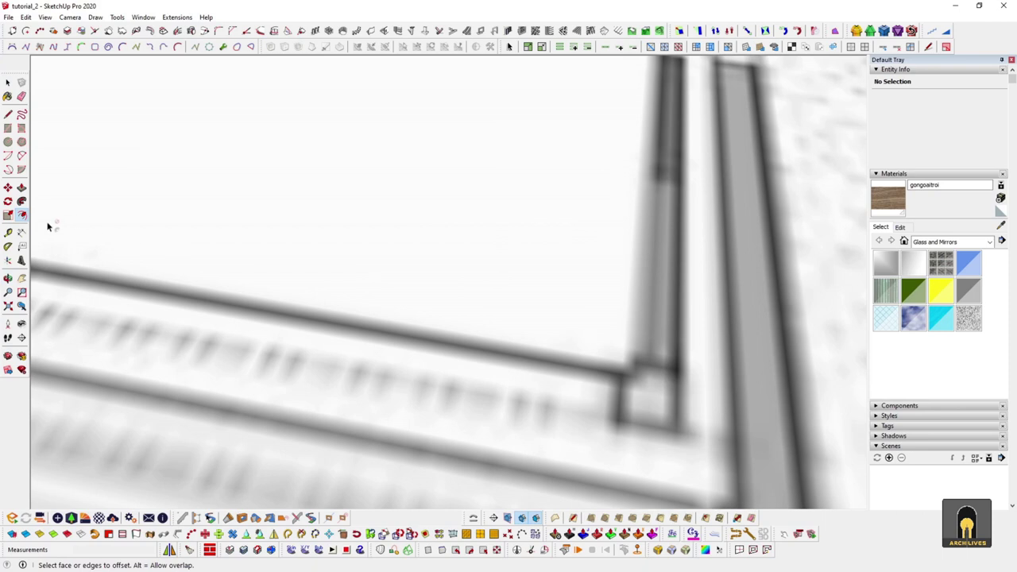
{"action": "middle_click_drag", "start_coordinate": [371, 271], "coordinate": [440, 261]}
{"action": "key", "text": "space"}
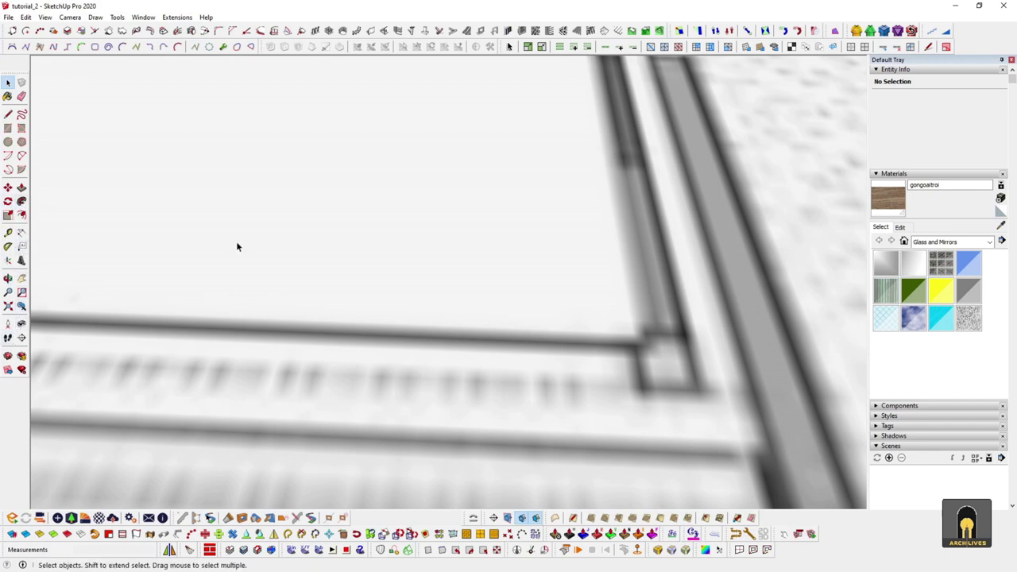
{"action": "middle_click_drag", "start_coordinate": [87, 183], "coordinate": [357, 211]}
{"action": "key", "text": "f"}
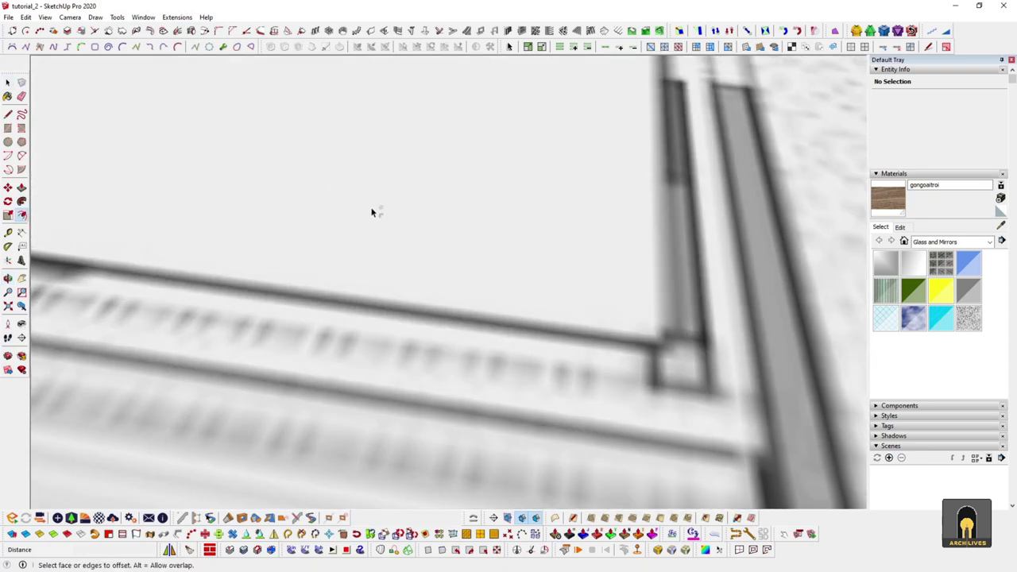
{"action": "middle_click_drag", "start_coordinate": [254, 253], "coordinate": [368, 261]}
{"action": "key", "text": "space"}
{"action": "left_click", "coordinate": [8, 215]}
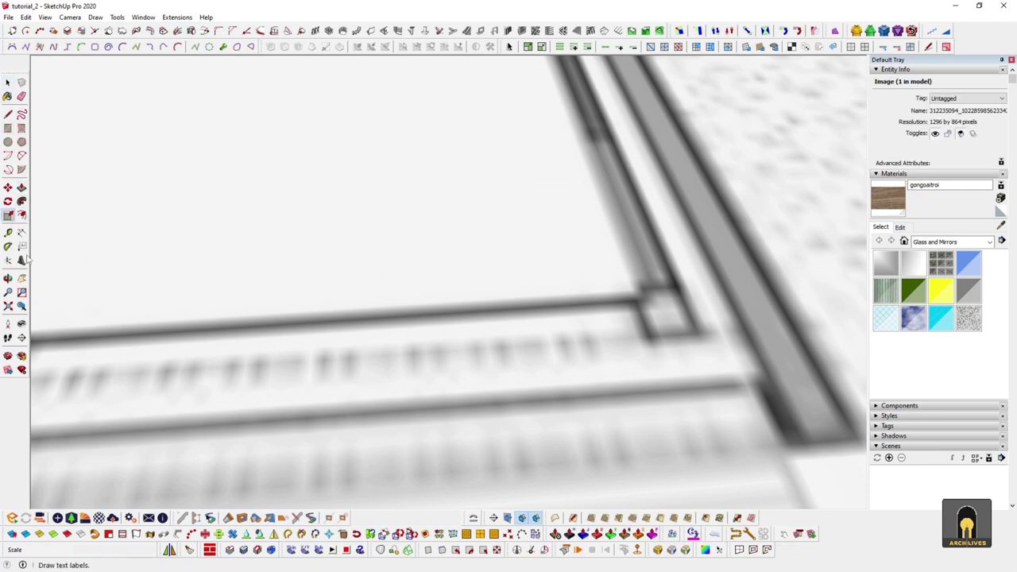
{"action": "middle_click_drag", "start_coordinate": [334, 317], "coordinate": [37, 236]}
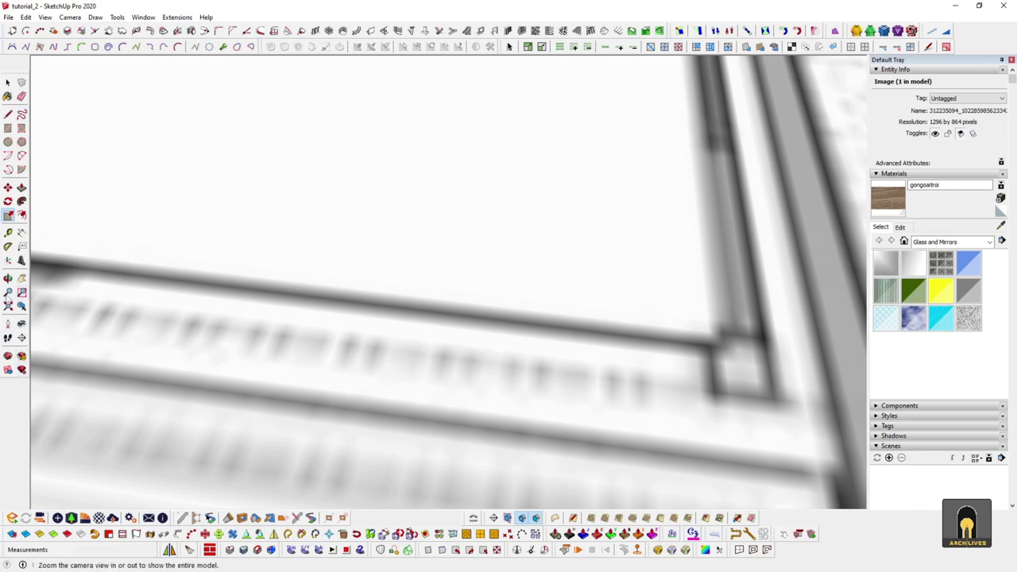
{"action": "middle_click_drag", "start_coordinate": [374, 313], "coordinate": [586, 381]}
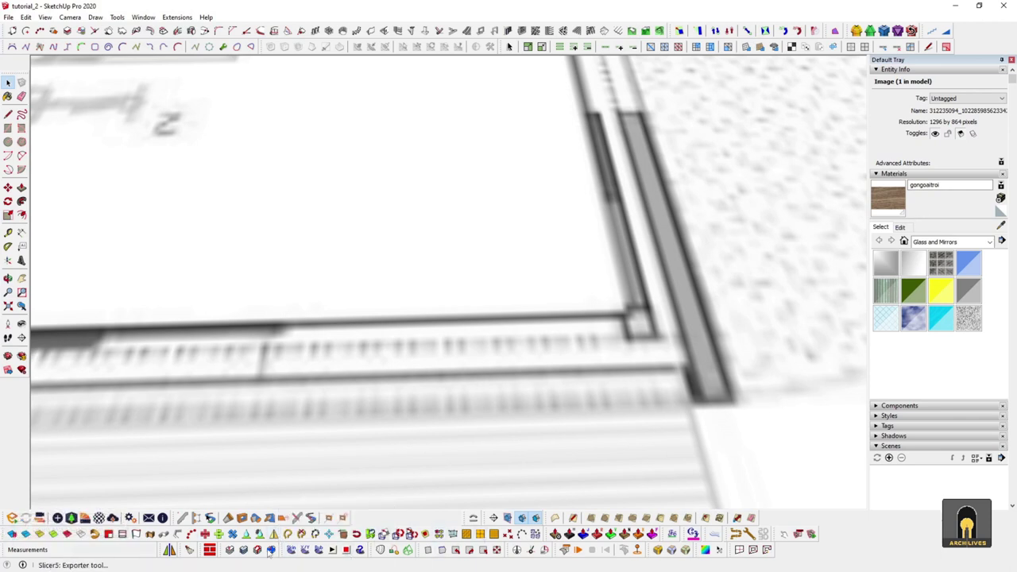
Draw a rectangle over the glazing's corner post on the floor plan, beside the terrace-side end of the wall
{"action": "scroll", "coordinate": [567, 404], "scroll_direction": "up", "scroll_amount": 6}
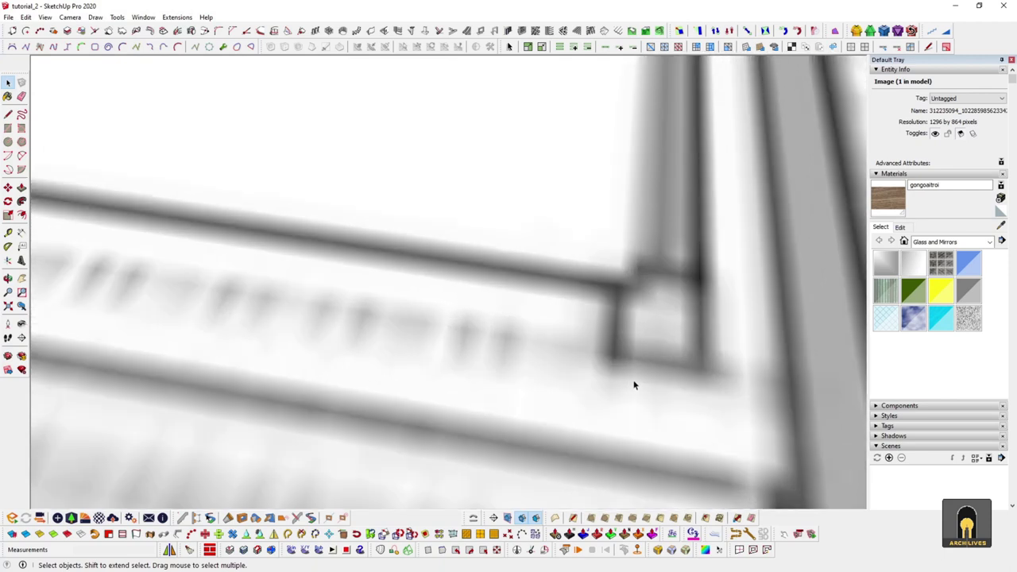
{"action": "key", "text": "r"}
{"action": "left_click", "coordinate": [615, 356]}
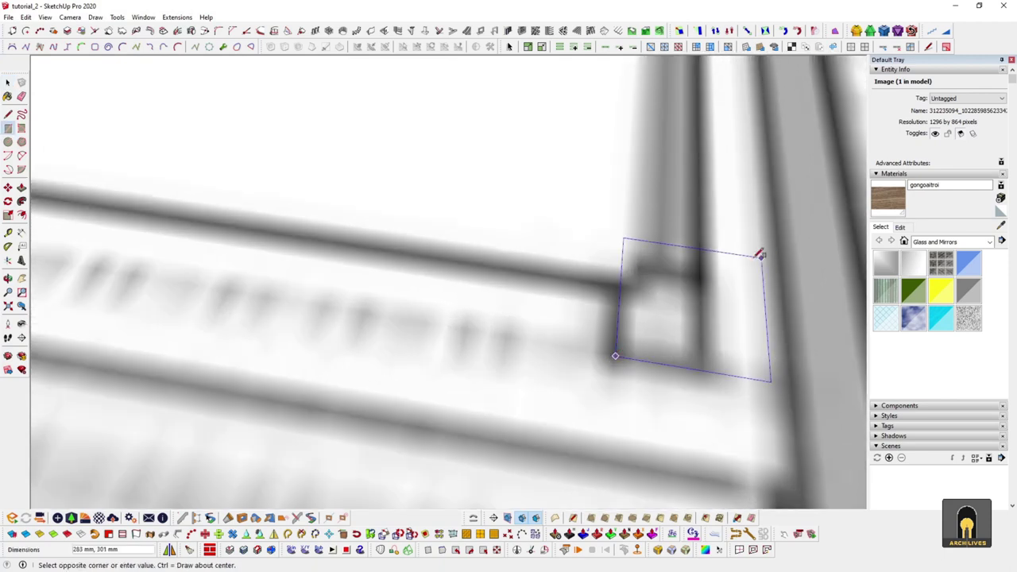
{"action": "left_click", "coordinate": [707, 271]}
{"action": "key", "text": "space"}
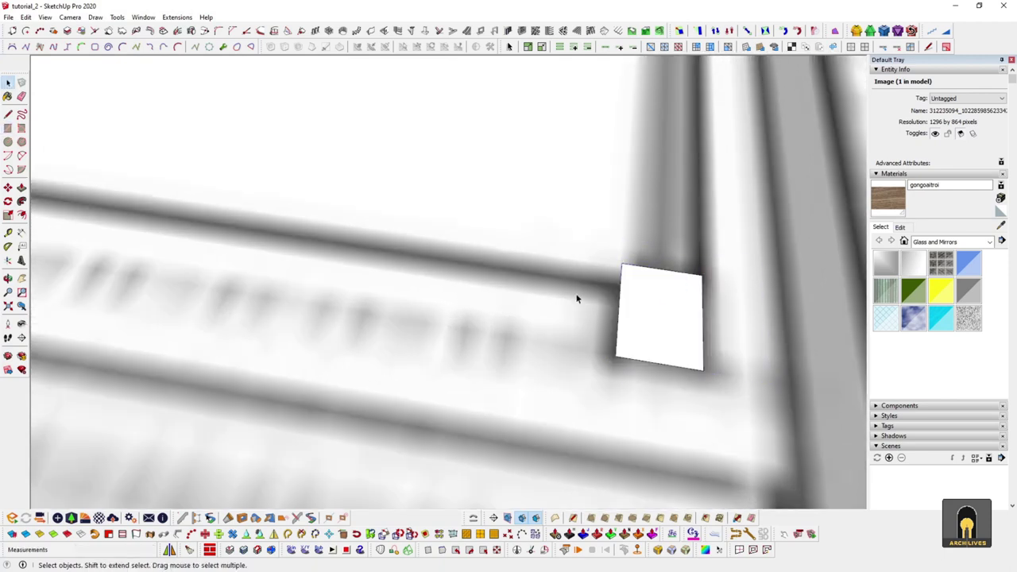
Draw a small rectangle at the post's inner corner and erase its outer edges to leave a notched post profile
{"action": "middle_click_drag", "start_coordinate": [577, 295], "coordinate": [633, 252]}
{"action": "key", "text": "r"}
{"action": "left_click", "coordinate": [602, 241]}
{"action": "left_click", "coordinate": [632, 216]}
{"action": "key", "text": "space"}
{"action": "key", "text": "e"}
{"action": "left_click_drag", "start_coordinate": [610, 213], "coordinate": [598, 231]}
{"action": "key", "text": "space"}
{"action": "scroll", "coordinate": [603, 298], "scroll_direction": "down", "scroll_amount": 7}
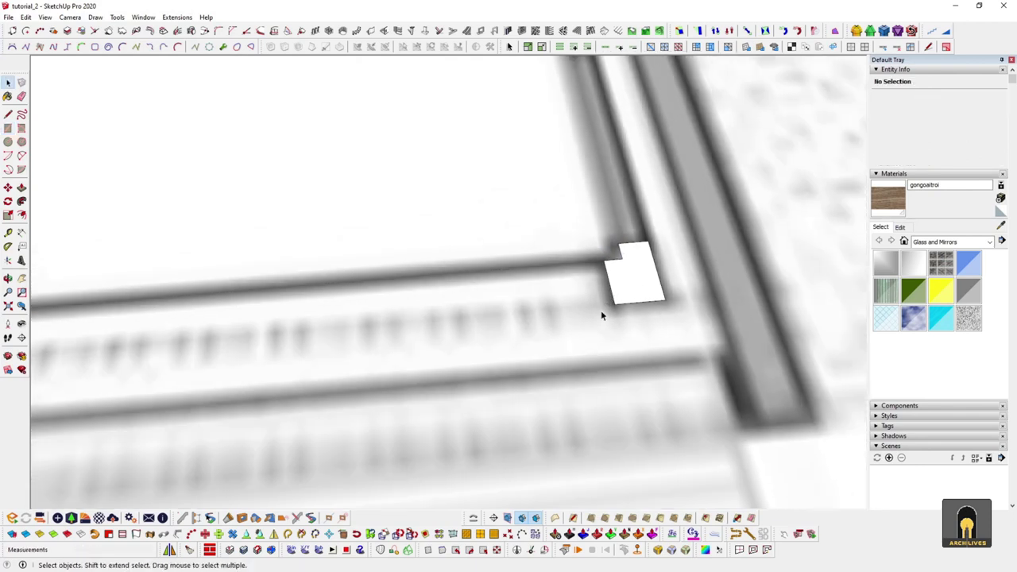
Switch to the photo viewer and browse the reference photos up to the interior view with the yoga mat and slatted screen
{"action": "scroll", "coordinate": [579, 361], "scroll_direction": "down", "scroll_amount": 5}
{"action": "middle_click_drag", "start_coordinate": [579, 361], "coordinate": [742, 334]}
{"action": "scroll", "coordinate": [632, 235], "scroll_direction": "up", "scroll_amount": 6}
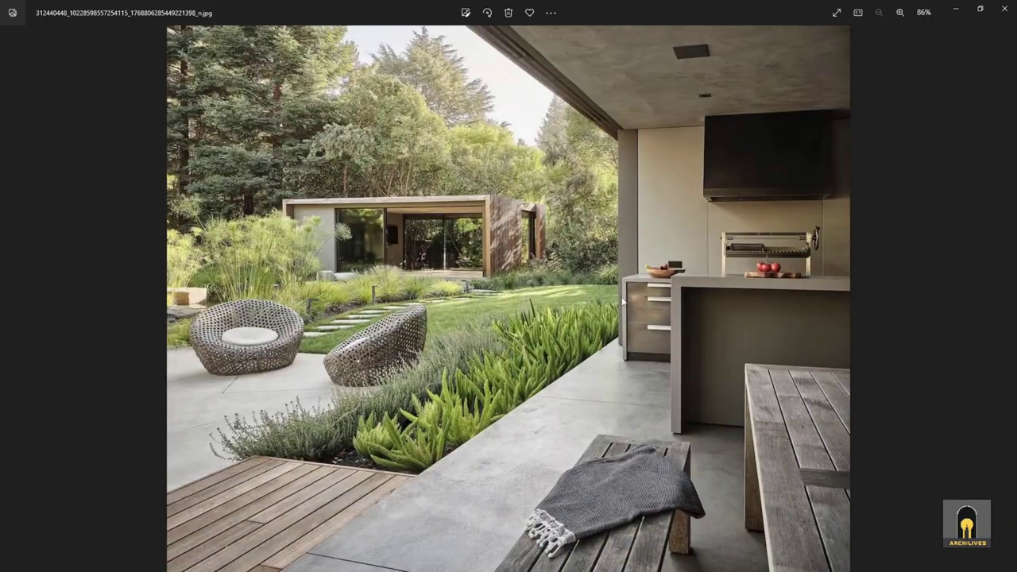
{"action": "scroll", "coordinate": [623, 302], "scroll_direction": "up", "scroll_amount": 4}
{"action": "scroll", "coordinate": [623, 302], "scroll_direction": "down", "scroll_amount": 4}
{"action": "key", "text": "Right"}
{"action": "key", "text": "Right"}
{"action": "key", "text": "Right"}
{"action": "key", "text": "Right"}
{"action": "key", "text": "Right"}
{"action": "key", "text": "Right"}
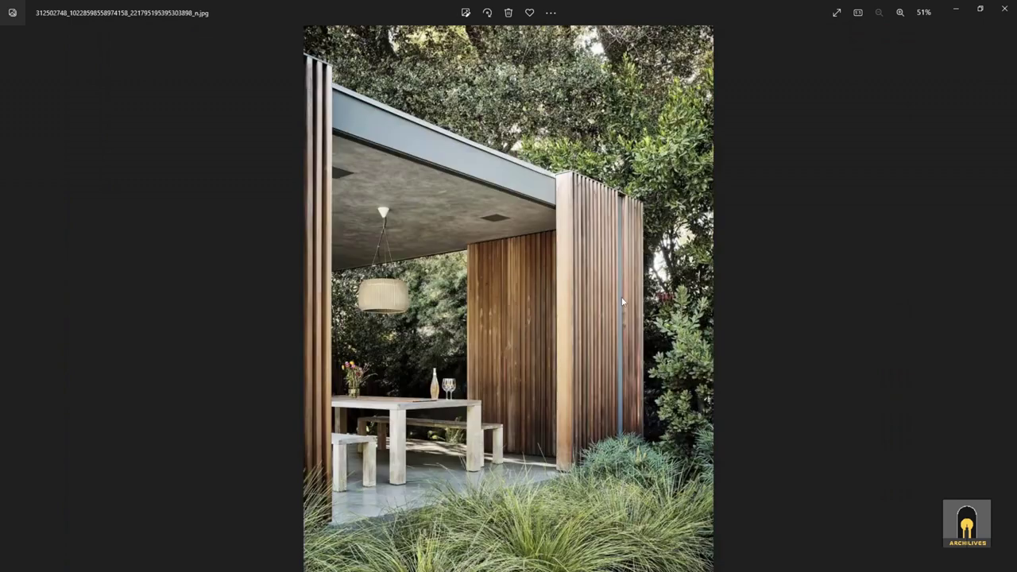
{"action": "key", "text": "Right"}
{"action": "key", "text": "Right"}
{"action": "key", "text": "Right"}
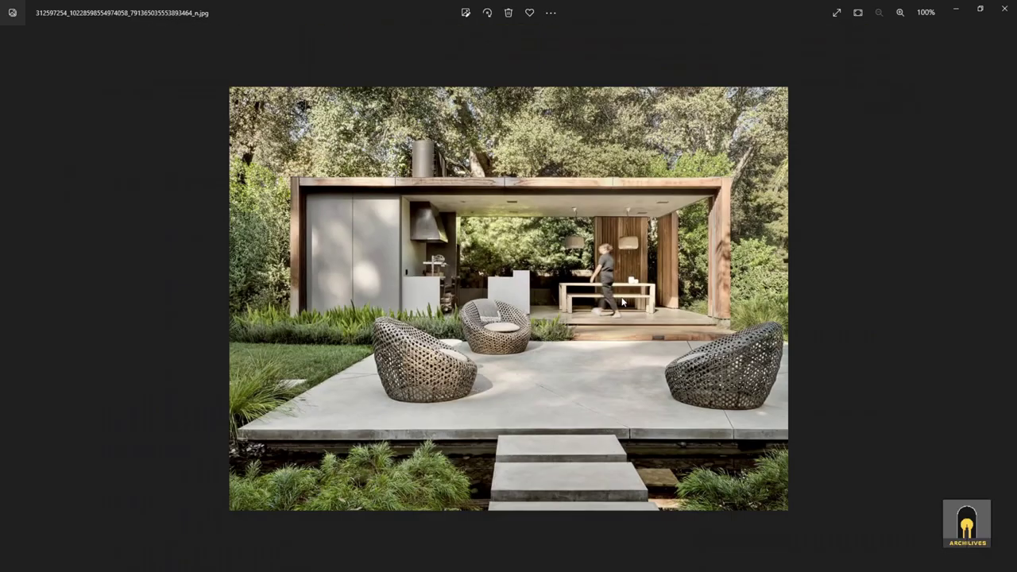
{"action": "key", "text": "Right"}
{"action": "key", "text": "Right"}
{"action": "key", "text": "Right"}
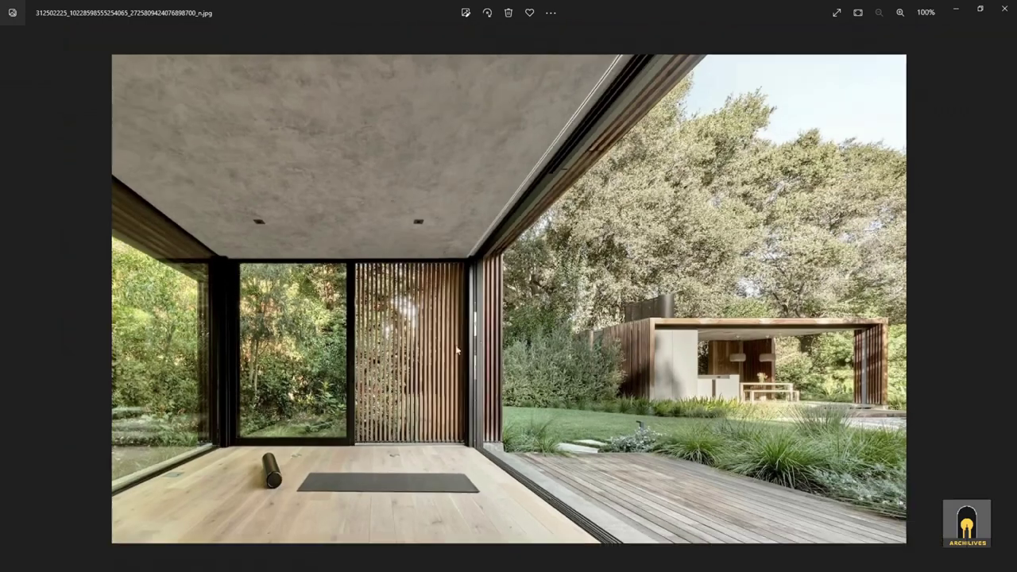
Examine the black corner frame and sliding glass panels up close in the interior photo, and return to SketchUp
{"action": "scroll", "coordinate": [457, 350], "scroll_direction": "up", "scroll_amount": 11}
{"action": "left_click_drag", "start_coordinate": [382, 520], "coordinate": [608, 329]}
{"action": "scroll", "coordinate": [688, 327], "scroll_direction": "down", "scroll_amount": 4}
{"action": "left_click_drag", "start_coordinate": [704, 327], "coordinate": [624, 452]}
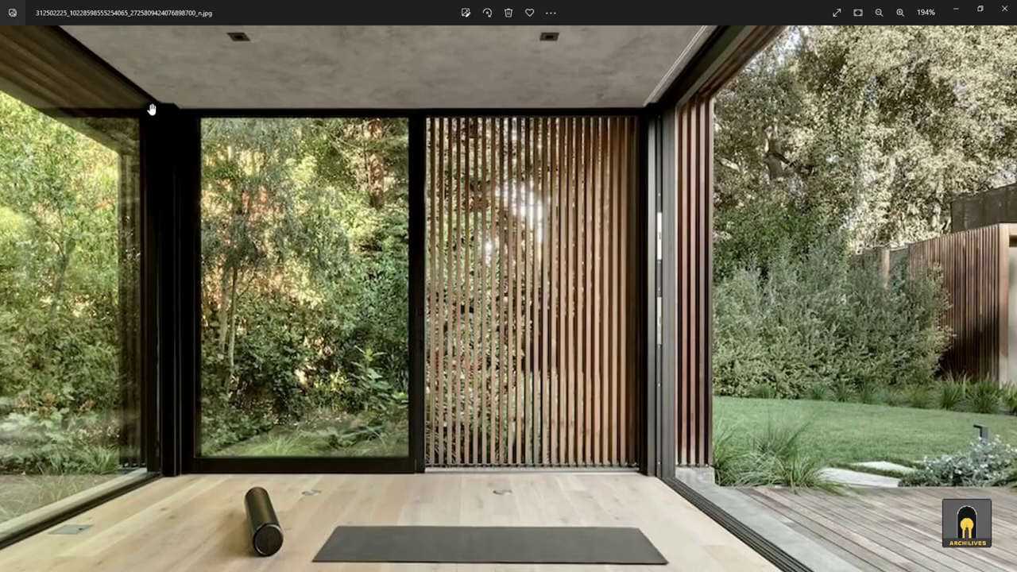
{"action": "left_click", "coordinate": [956, 9]}
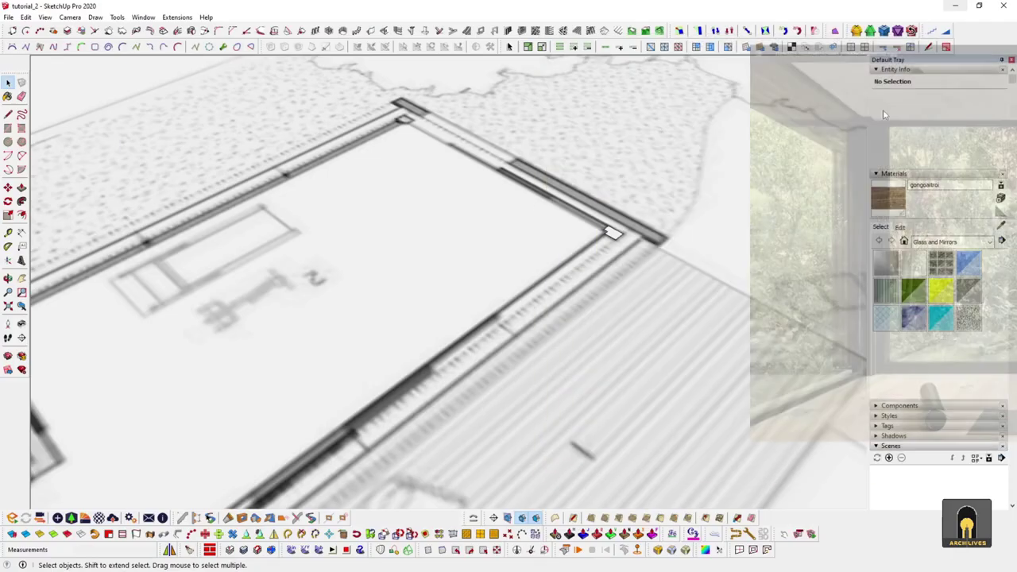
Move the floor plan image straight down from roof level to the base of the pavilion
{"action": "middle_click_drag", "start_coordinate": [487, 296], "coordinate": [431, 308]}
{"action": "key", "text": "space"}
{"action": "key", "text": "m"}
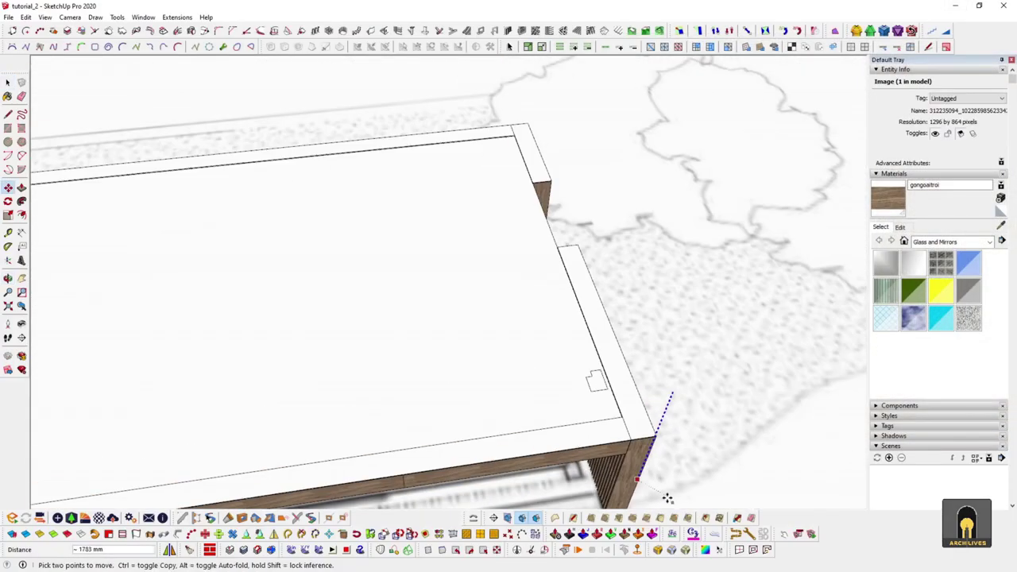
{"action": "scroll", "coordinate": [666, 500], "scroll_direction": "down", "scroll_amount": 4}
{"action": "middle_click_drag", "start_coordinate": [662, 503], "coordinate": [520, 222]}
{"action": "scroll", "coordinate": [518, 230], "scroll_direction": "up", "scroll_amount": 5}
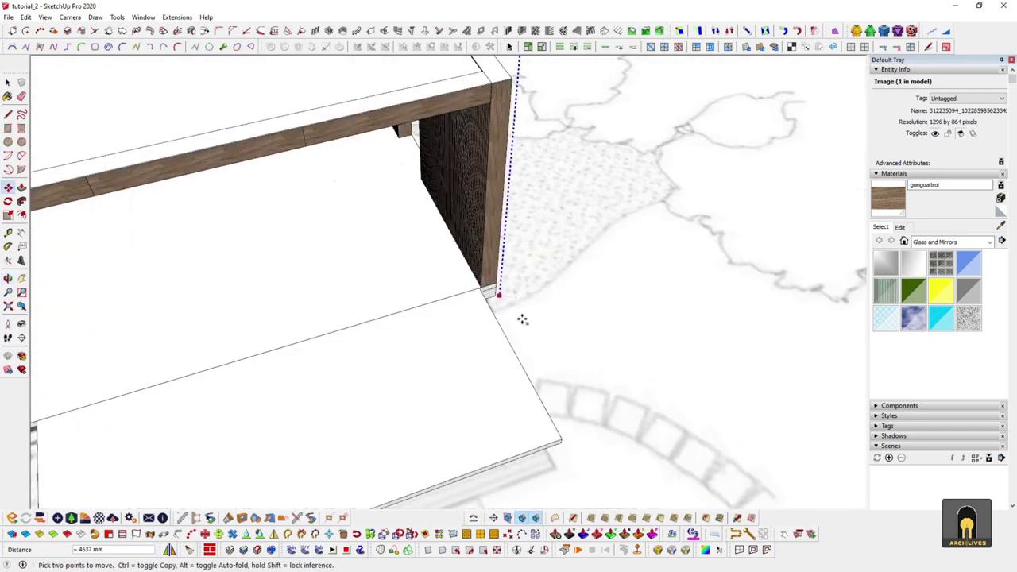
{"action": "middle_click_drag", "start_coordinate": [498, 336], "coordinate": [578, 280]}
Extrude the notched post profile down to the floor and group the resulting post
{"action": "key", "text": "p"}
{"action": "left_click", "coordinate": [546, 233]}
{"action": "scroll", "coordinate": [518, 482], "scroll_direction": "down", "scroll_amount": 3}
{"action": "middle_click_drag", "start_coordinate": [517, 484], "coordinate": [567, 347]}
{"action": "left_click", "coordinate": [429, 369]}
{"action": "key", "text": "space"}
{"action": "scroll", "coordinate": [556, 199], "scroll_direction": "up", "scroll_amount": 5}
{"action": "triple_click", "coordinate": [536, 167]}
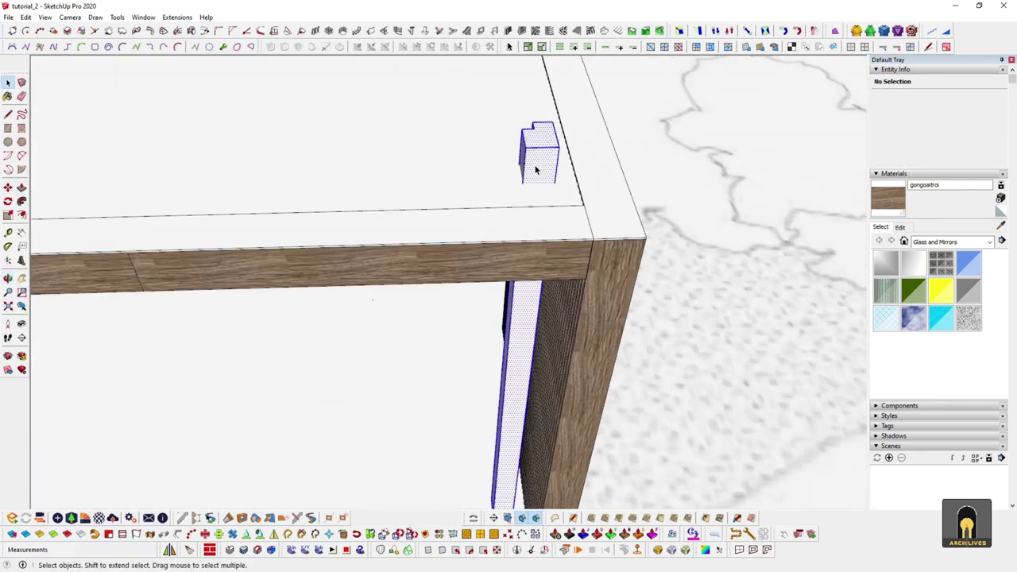
{"action": "key", "text": "ctrl+g"}
Edit the post group and push its top face down to the underside of the ceiling
{"action": "double_click", "coordinate": [538, 165]}
{"action": "key", "text": "p"}
{"action": "left_click", "coordinate": [544, 147]}
{"action": "key", "text": "i"}
{"action": "scroll", "coordinate": [537, 208], "scroll_direction": "down", "scroll_amount": 4}
{"action": "middle_click_drag", "start_coordinate": [539, 216], "coordinate": [611, 181]}
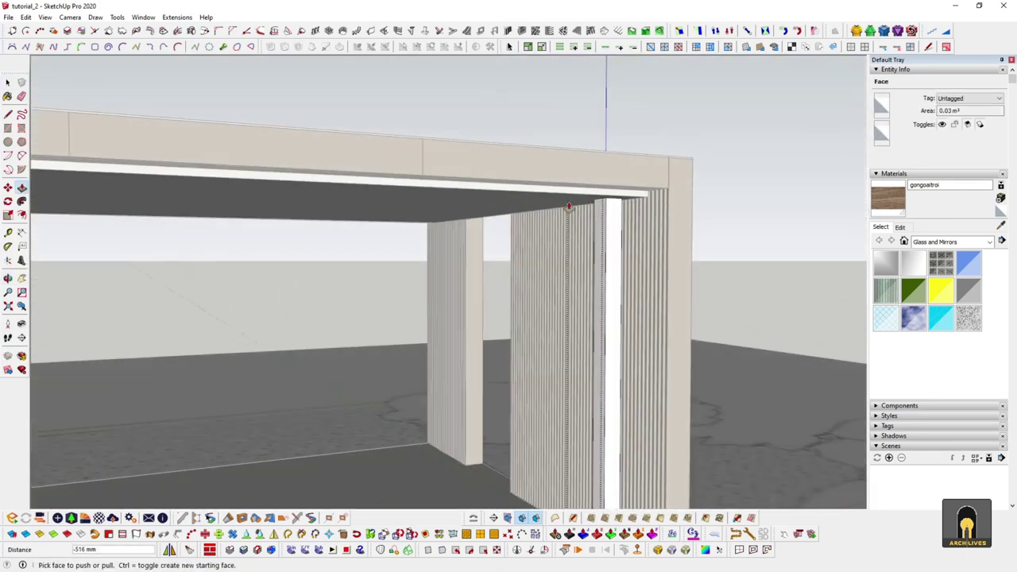
{"action": "left_click", "coordinate": [570, 204]}
{"action": "key", "text": "space"}
{"action": "scroll", "coordinate": [586, 233], "scroll_direction": "down", "scroll_amount": 3}
{"action": "left_click", "coordinate": [617, 395]}
Convert the post group into a component named metalcolume
{"action": "middle_click_drag", "start_coordinate": [586, 232], "coordinate": [646, 358]}
{"action": "scroll", "coordinate": [618, 395], "scroll_direction": "up", "scroll_amount": 3}
{"action": "left_click", "coordinate": [546, 271]}
{"action": "right_click", "coordinate": [535, 268]}
{"action": "left_click", "coordinate": [535, 271]}
{"action": "scroll", "coordinate": [561, 297], "scroll_direction": "up", "scroll_amount": 4}
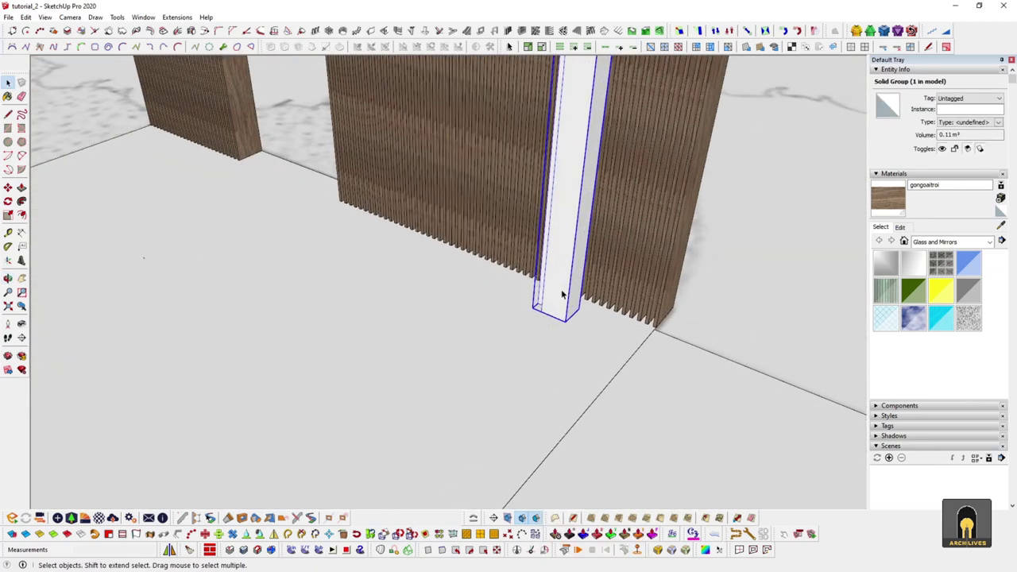
{"action": "mouse_move", "coordinate": [579, 305]}
{"action": "middle_mouse_down"}
{"action": "mouse_move", "coordinate": [547, 336]}
{"action": "mouse_move", "coordinate": [538, 281]}
{"action": "middle_mouse_up"}
{"action": "right_click", "coordinate": [535, 283]}
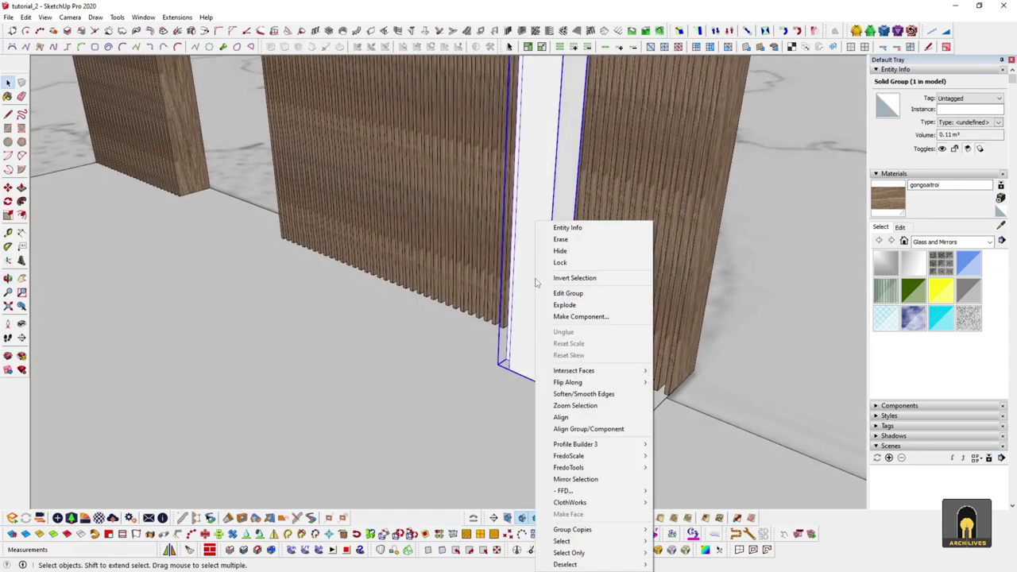
{"action": "left_click", "coordinate": [581, 316]}
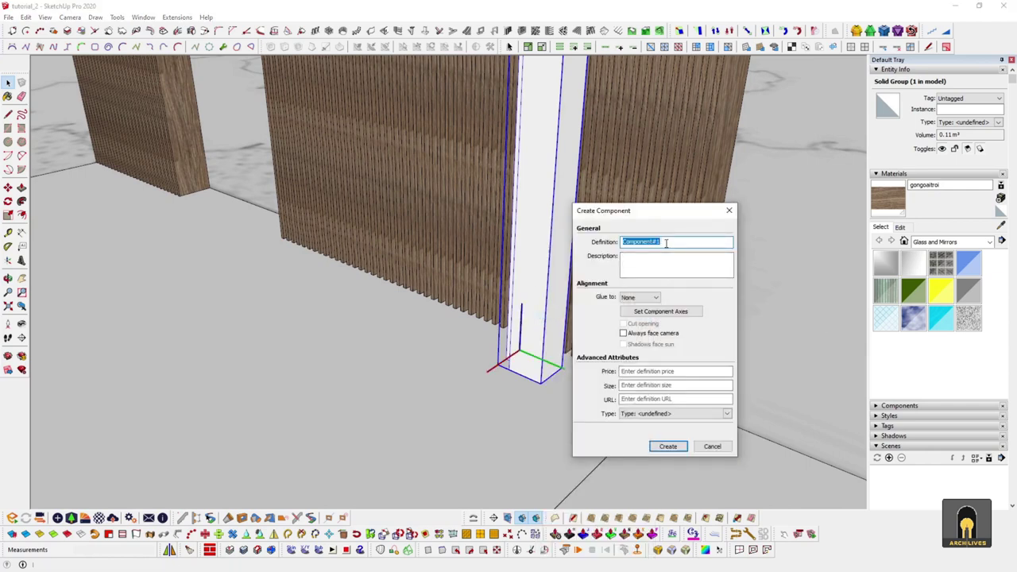
{"action": "type", "text": "cots"}
{"action": "key", "text": "Return"}
Copy the post component to a second position alongside the slatted screen
{"action": "middle_click_drag", "start_coordinate": [603, 341], "coordinate": [556, 340]}
{"action": "middle_click_drag", "start_coordinate": [656, 350], "coordinate": [381, 319]}
{"action": "scroll", "coordinate": [454, 348], "scroll_direction": "up", "scroll_amount": 4}
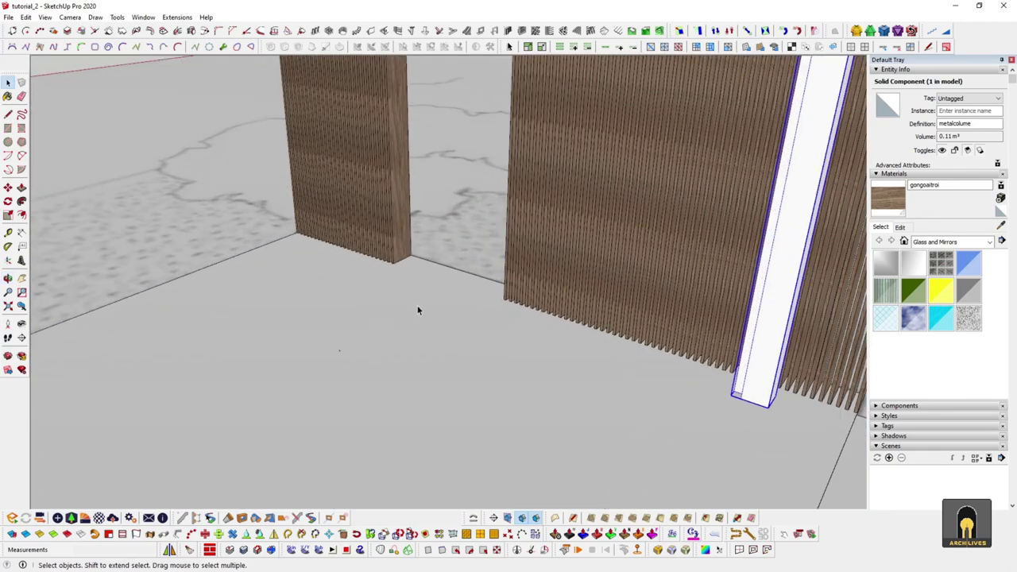
{"action": "scroll", "coordinate": [418, 309], "scroll_direction": "down", "scroll_amount": 2}
{"action": "middle_click_drag", "start_coordinate": [587, 359], "coordinate": [523, 369]}
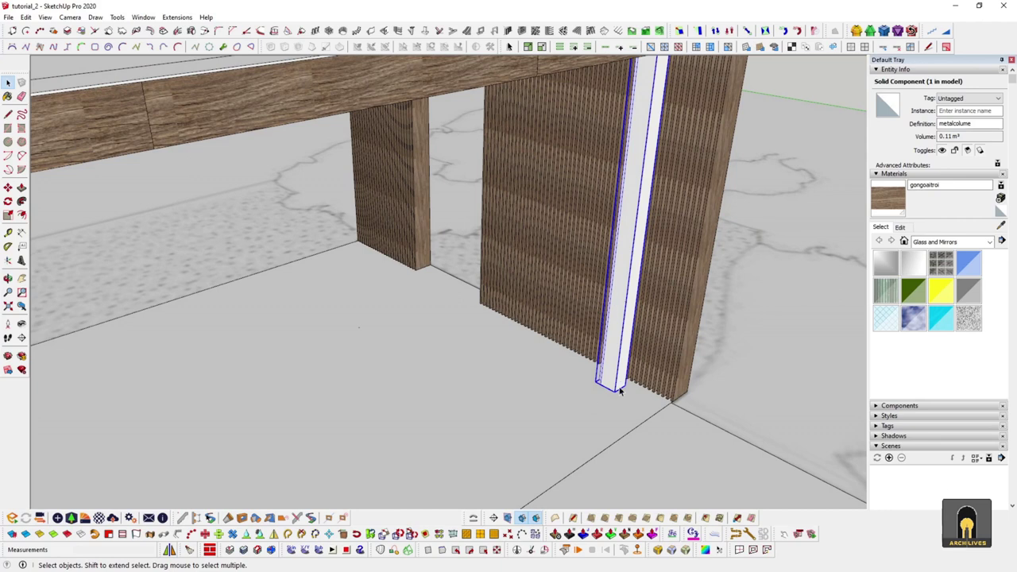
{"action": "middle_click_drag", "start_coordinate": [616, 359], "coordinate": [625, 371]}
{"action": "middle_click_drag", "start_coordinate": [369, 267], "coordinate": [662, 385]}
{"action": "key", "text": "m"}
{"action": "left_click", "coordinate": [638, 421]}
{"action": "key", "text": "ctrl"}
{"action": "left_click", "coordinate": [522, 374]}
{"action": "key", "text": "space"}
Turn off the hiding of similar components during component editing
{"action": "middle_click_drag", "start_coordinate": [522, 374], "coordinate": [485, 366]}
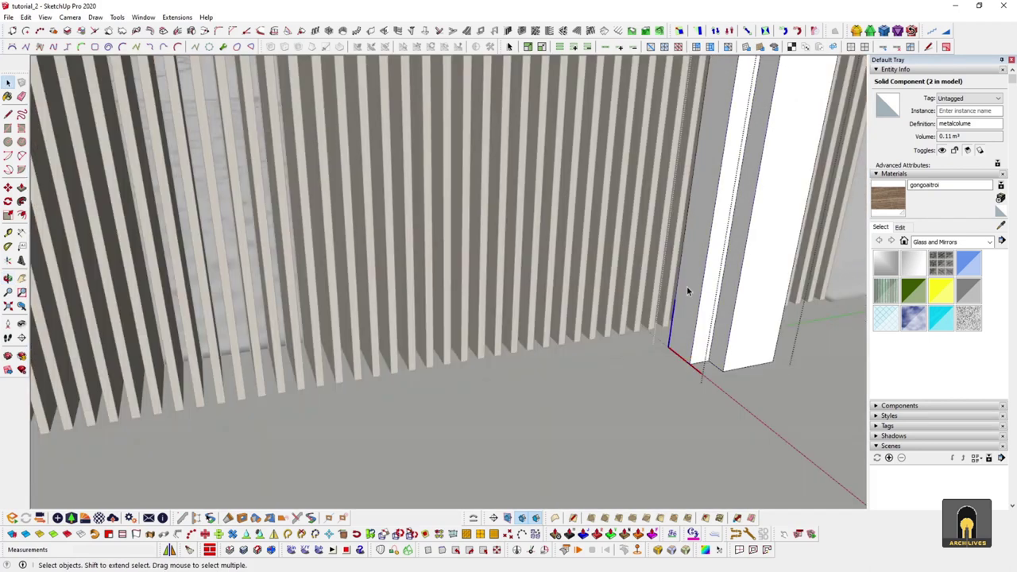
{"action": "left_click", "coordinate": [688, 290]}
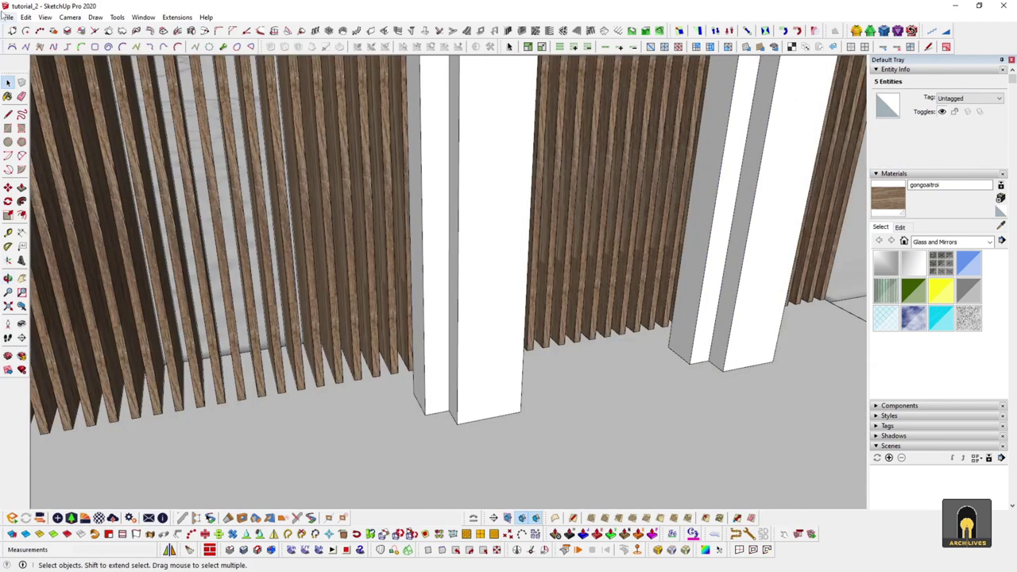
{"action": "left_click", "coordinate": [45, 17]}
{"action": "mouse_move", "coordinate": [112, 195]}
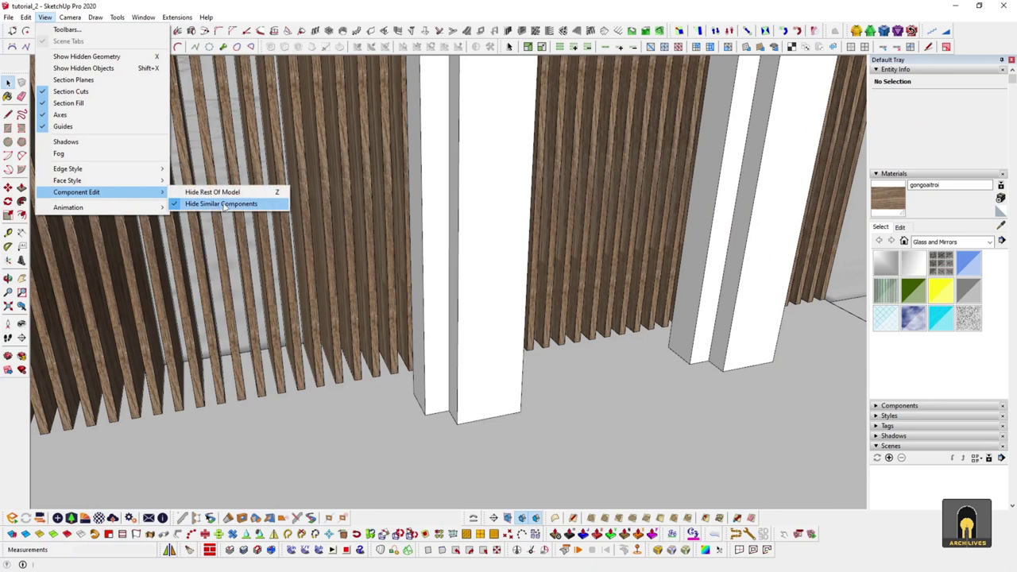
{"action": "left_click", "coordinate": [222, 203]}
Try extending the narrow side face of one post component outward by about 356 mm
{"action": "scroll", "coordinate": [692, 317], "scroll_direction": "up", "scroll_amount": 2}
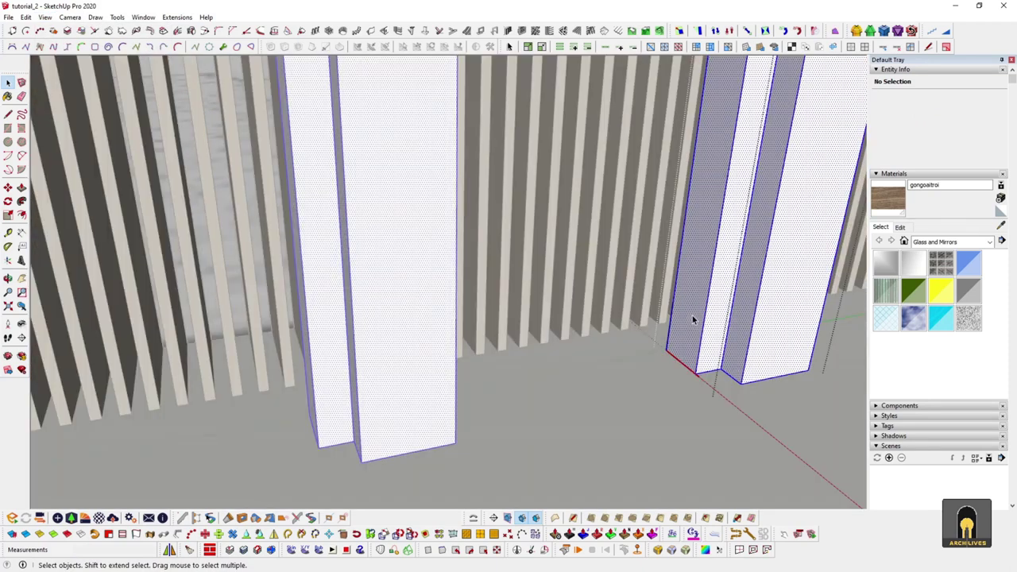
{"action": "left_click", "coordinate": [690, 321]}
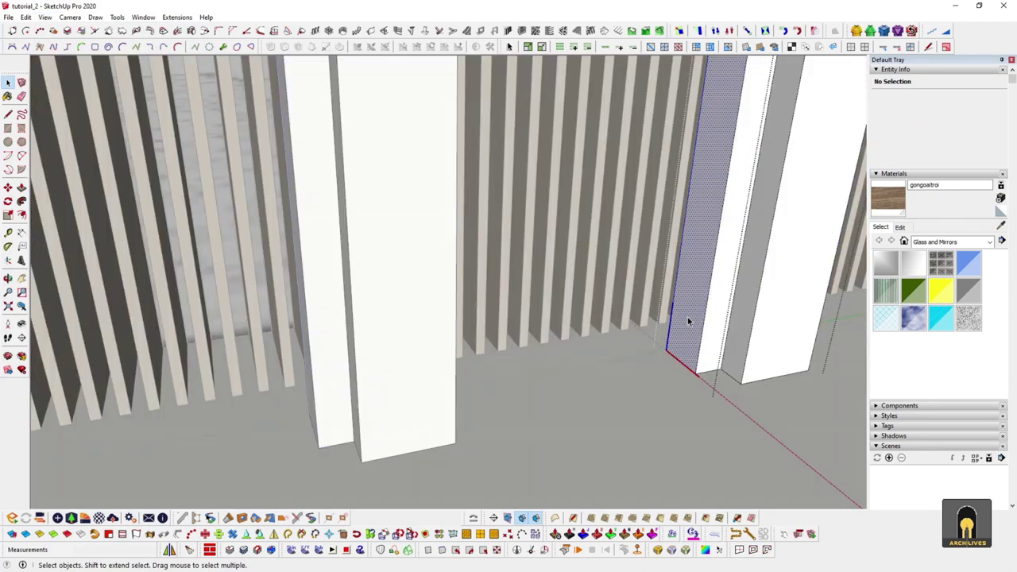
{"action": "key", "text": "p"}
{"action": "left_click", "coordinate": [684, 320]}
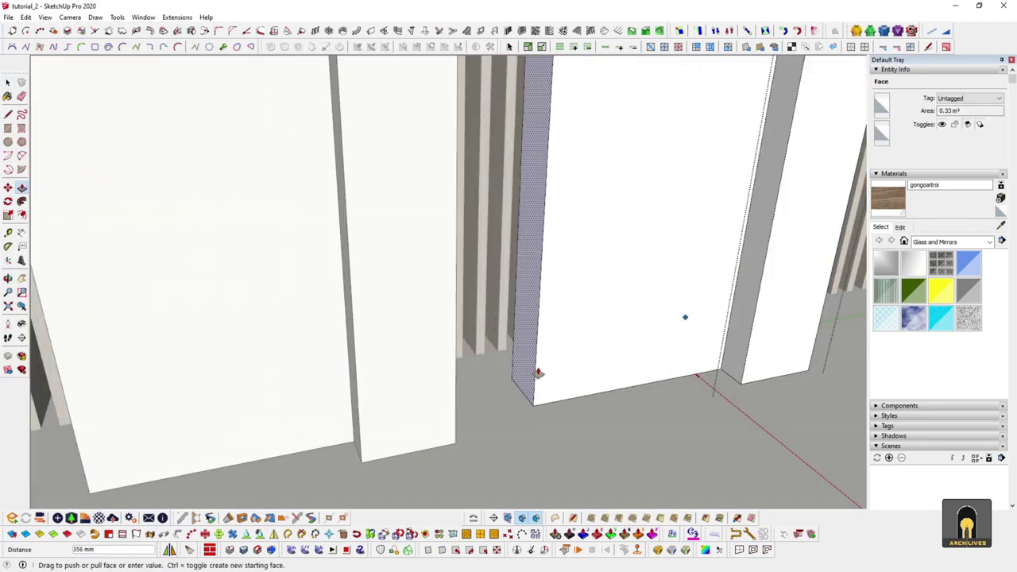
{"action": "middle_click_drag", "start_coordinate": [601, 363], "coordinate": [588, 386]}
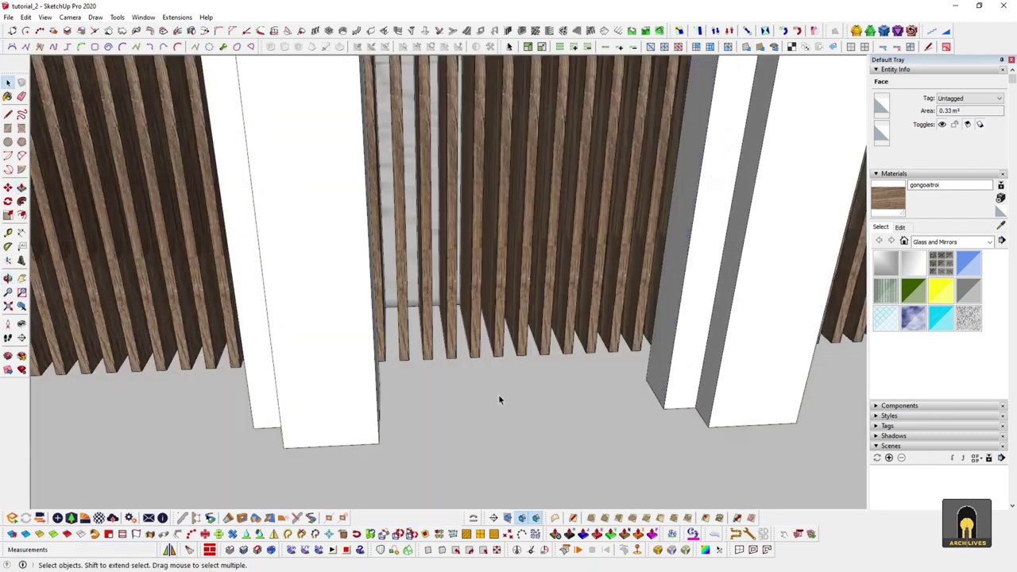
Delete the copied post, leaving only the original corner post
{"action": "left_click", "coordinate": [499, 400]}
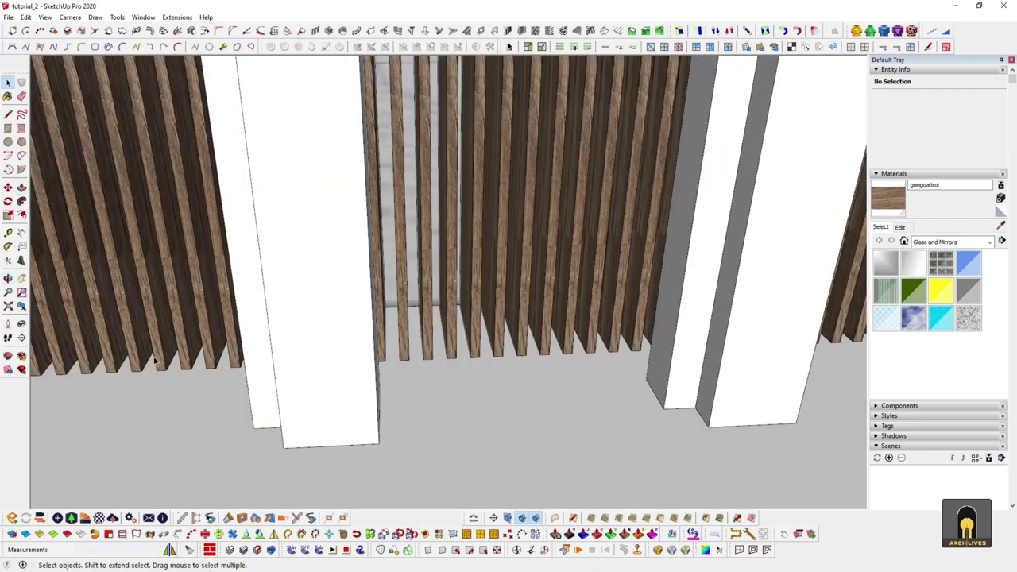
{"action": "left_click", "coordinate": [361, 393]}
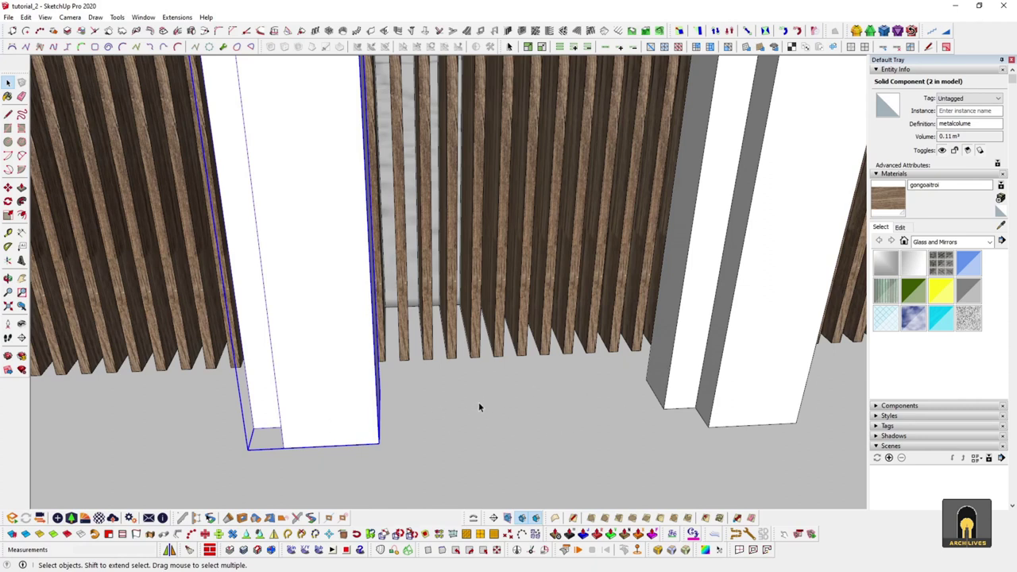
{"action": "middle_click_drag", "start_coordinate": [480, 391], "coordinate": [460, 444]}
{"action": "scroll", "coordinate": [465, 448], "scroll_direction": "down", "scroll_amount": 6}
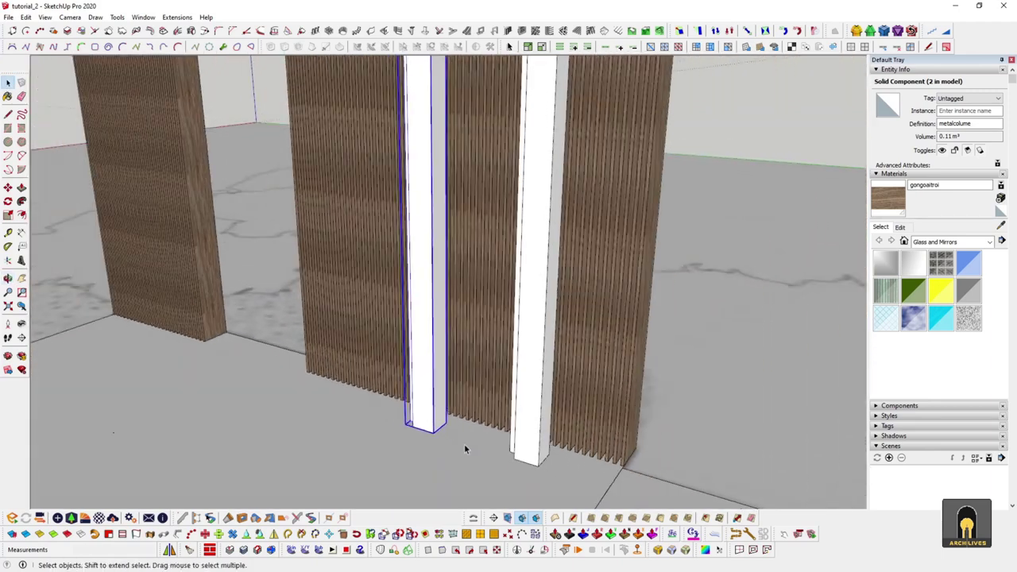
{"action": "middle_click_drag", "start_coordinate": [437, 360], "coordinate": [405, 350]}
{"action": "scroll", "coordinate": [439, 314], "scroll_direction": "up", "scroll_amount": 3}
{"action": "middle_click_drag", "start_coordinate": [442, 301], "coordinate": [495, 374]}
{"action": "key", "text": "s"}
{"action": "key", "text": "space"}
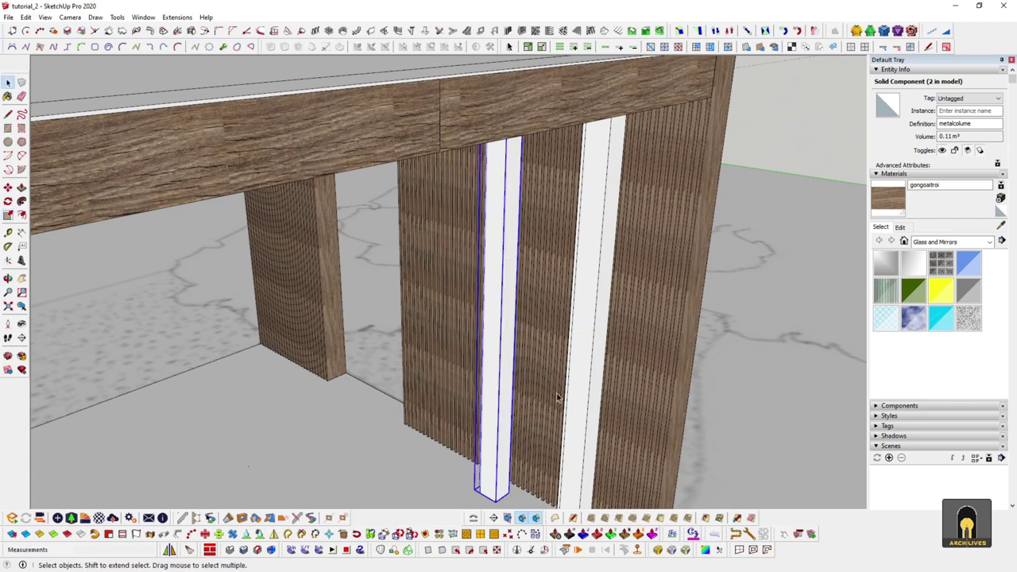
{"action": "middle_click_drag", "start_coordinate": [558, 396], "coordinate": [644, 370]}
{"action": "key", "text": "Delete"}
Copy the corner post along the red axis at about 760 mm spacing and multiply it to three copies
{"action": "left_click", "coordinate": [650, 475]}
{"action": "middle_click_drag", "start_coordinate": [650, 475], "coordinate": [716, 455]}
{"action": "key", "text": "m"}
{"action": "left_click", "coordinate": [673, 481]}
{"action": "key", "text": "ctrl"}
{"action": "key", "text": "Escape"}
{"action": "middle_click_drag", "start_coordinate": [552, 447], "coordinate": [495, 432]}
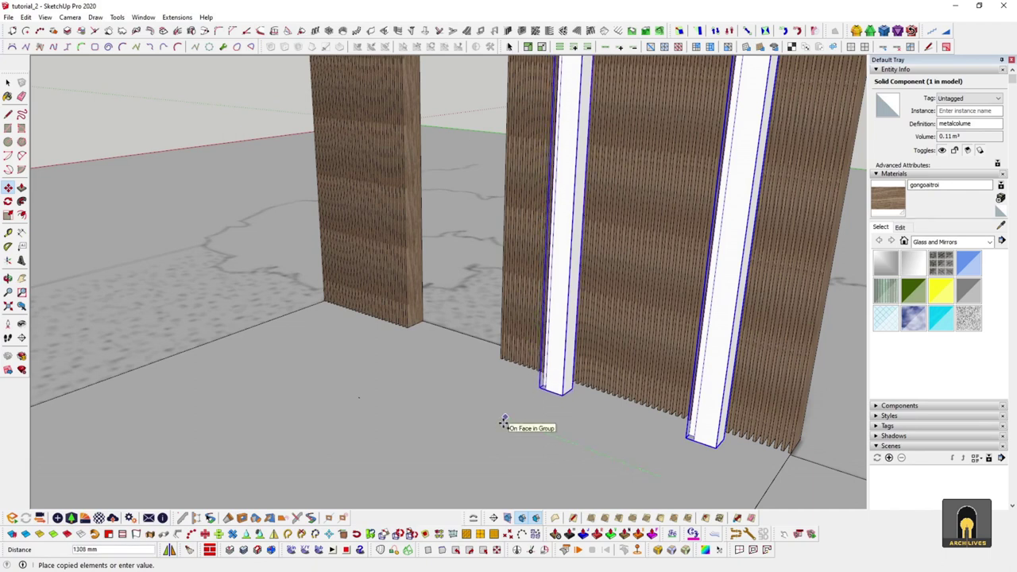
{"action": "scroll", "coordinate": [599, 450], "scroll_direction": "down", "scroll_amount": 3}
{"action": "middle_click_drag", "start_coordinate": [599, 450], "coordinate": [564, 381]}
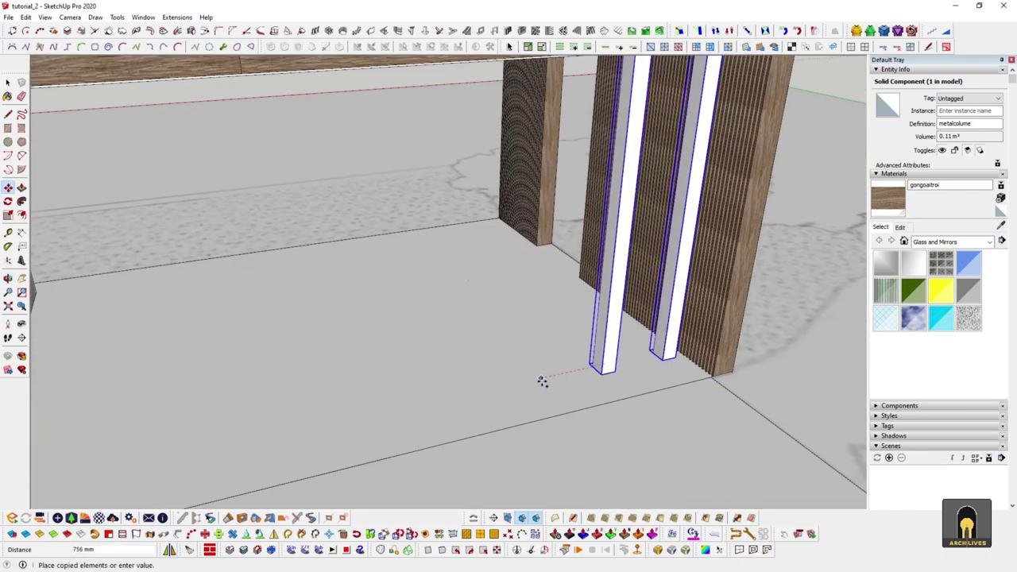
{"action": "left_click", "coordinate": [535, 379]}
{"action": "type", "text": "*3"}
{"action": "key", "text": "Return"}
Select all four posts and copy the row across the floor toward the opposite side of the pavilion
{"action": "scroll", "coordinate": [557, 365], "scroll_direction": "up", "scroll_amount": 2}
{"action": "key", "text": "space"}
{"action": "left_click", "coordinate": [602, 344]}
{"action": "left_click", "coordinate": [521, 347], "text": "shift"}
{"action": "left_click", "coordinate": [387, 343], "text": "shift"}
{"action": "left_click", "coordinate": [719, 313], "text": "shift"}
{"action": "mouse_move", "coordinate": [489, 401]}
{"action": "middle_mouse_down"}
{"action": "mouse_move", "coordinate": [548, 389]}
{"action": "mouse_move", "coordinate": [552, 373]}
{"action": "mouse_move", "coordinate": [567, 370]}
{"action": "middle_mouse_up"}
{"action": "mouse_move", "coordinate": [429, 333]}
{"action": "middle_mouse_down"}
{"action": "mouse_move", "coordinate": [464, 337]}
{"action": "mouse_move", "coordinate": [540, 413]}
{"action": "middle_mouse_up"}
{"action": "key", "text": "m"}
{"action": "key", "text": "ctrl"}
{"action": "left_click", "coordinate": [557, 412]}
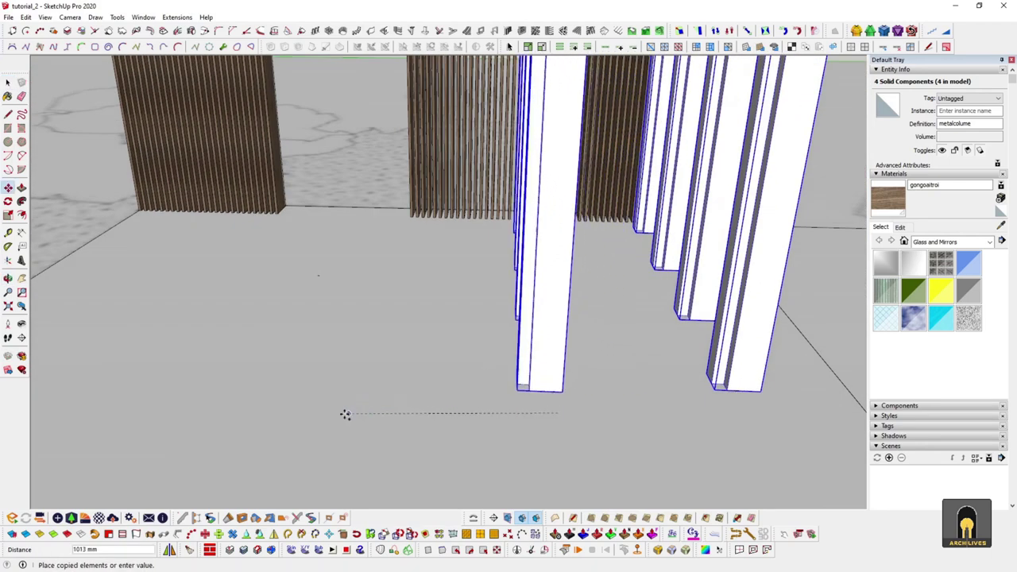
{"action": "left_click", "coordinate": [205, 384]}
{"action": "middle_click_drag", "start_coordinate": [477, 388], "coordinate": [109, 216]}
{"action": "key", "text": "space"}
Mirror the copied row of posts by scaling it to -1 along the green axis
{"action": "key", "text": "s"}
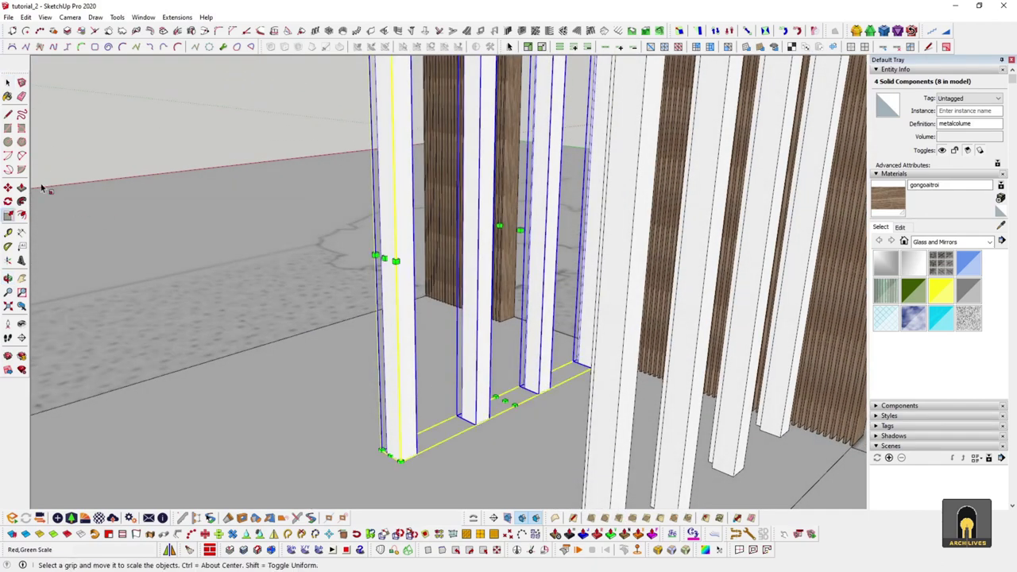
{"action": "left_click_drag", "start_coordinate": [519, 229], "coordinate": [545, 237]}
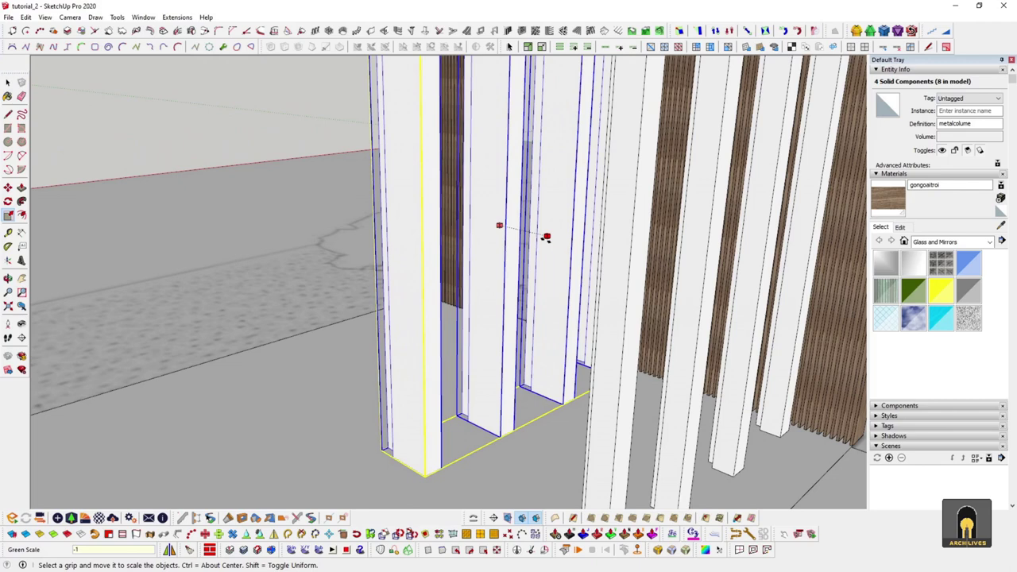
{"action": "type", "text": "-1"}
{"action": "key", "text": "Return"}
{"action": "key", "text": "space"}
Turn on the X-ray face style to see the floor plan through the slab
{"action": "scroll", "coordinate": [405, 317], "scroll_direction": "up", "scroll_amount": 3}
{"action": "middle_click_drag", "start_coordinate": [486, 397], "coordinate": [501, 425]}
{"action": "scroll", "coordinate": [618, 350], "scroll_direction": "up", "scroll_amount": 3}
{"action": "scroll", "coordinate": [490, 311], "scroll_direction": "down", "scroll_amount": 4}
{"action": "scroll", "coordinate": [424, 295], "scroll_direction": "down", "scroll_amount": 4}
{"action": "scroll", "coordinate": [661, 334], "scroll_direction": "down", "scroll_amount": 5}
{"action": "scroll", "coordinate": [471, 424], "scroll_direction": "up", "scroll_amount": 4}
{"action": "middle_click_drag", "start_coordinate": [419, 429], "coordinate": [540, 373]}
{"action": "scroll", "coordinate": [536, 372], "scroll_direction": "up", "scroll_amount": 3}
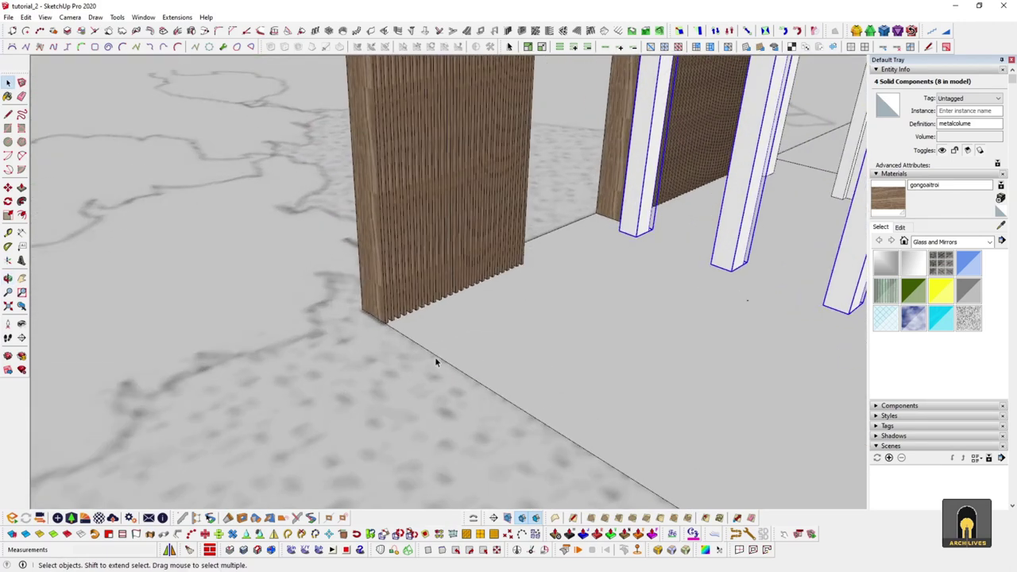
{"action": "left_click", "coordinate": [29, 18]}
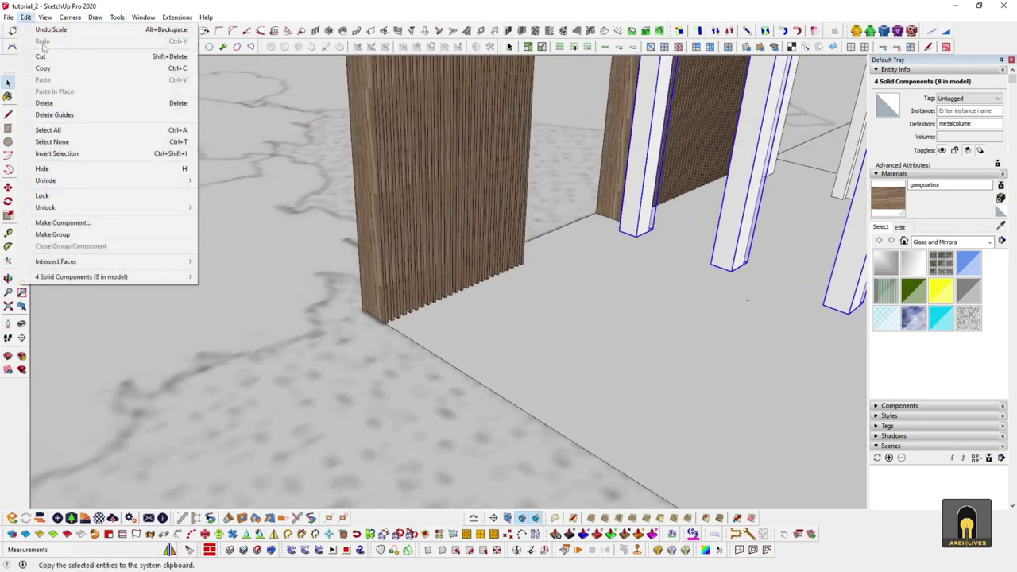
{"action": "mouse_move", "coordinate": [44, 17]}
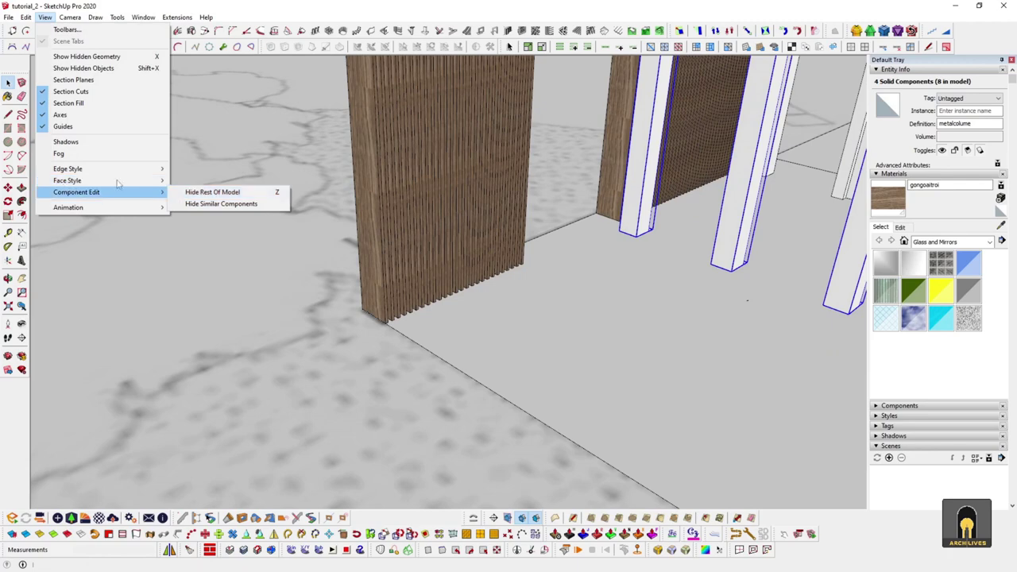
{"action": "left_click", "coordinate": [198, 181]}
Move the mirrored row of posts along the green axis to the corner post drawn on the floor plan
{"action": "middle_click_drag", "start_coordinate": [466, 243], "coordinate": [561, 315]}
{"action": "key", "text": "m"}
{"action": "left_click", "coordinate": [494, 113]}
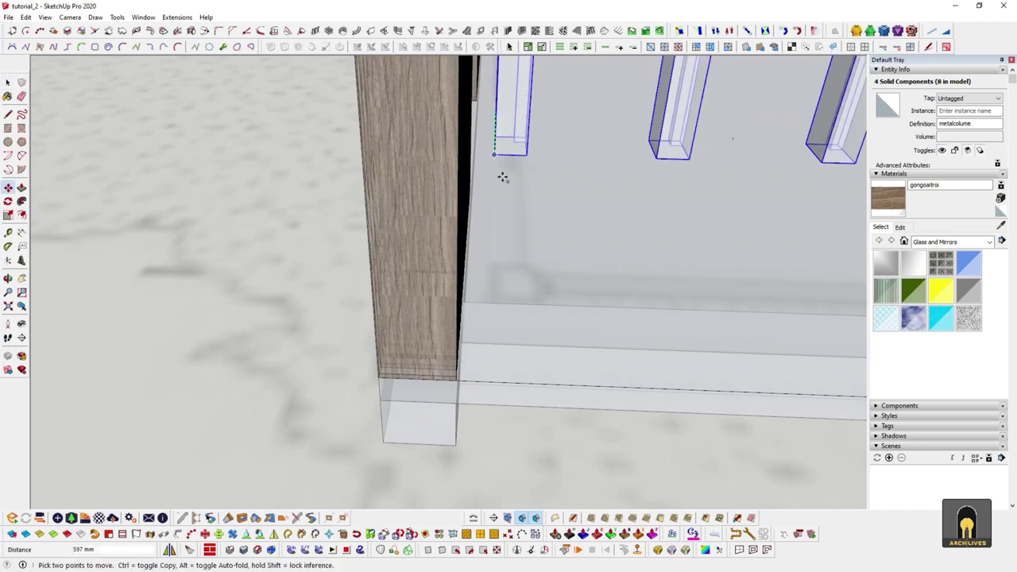
{"action": "left_click", "coordinate": [496, 300]}
{"action": "key", "text": "space"}
Turn off the X-ray face style
{"action": "scroll", "coordinate": [498, 301], "scroll_direction": "down", "scroll_amount": 3}
{"action": "middle_click_drag", "start_coordinate": [512, 318], "coordinate": [383, 249]}
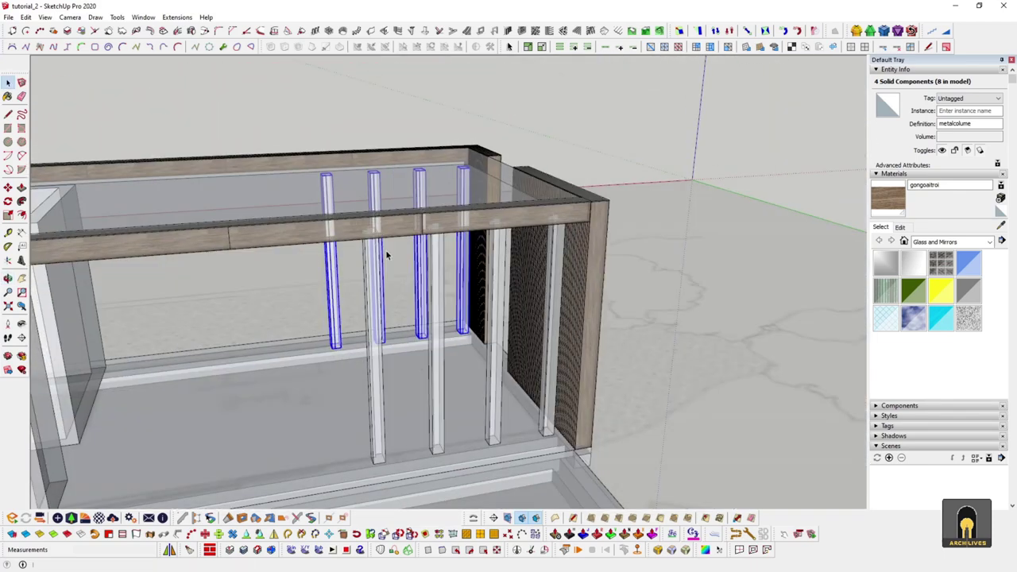
{"action": "left_click", "coordinate": [45, 17]}
{"action": "mouse_move", "coordinate": [72, 180]}
{"action": "left_click", "coordinate": [199, 180]}
Delete the mirrored row of four posts
{"action": "middle_click_drag", "start_coordinate": [369, 221], "coordinate": [546, 310]}
{"action": "scroll", "coordinate": [390, 361], "scroll_direction": "up", "scroll_amount": 3}
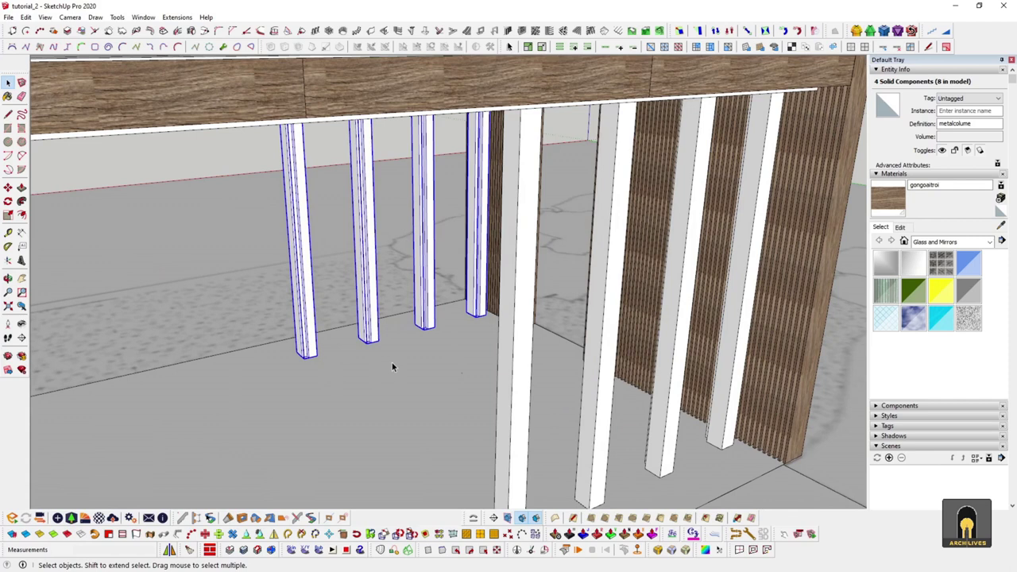
{"action": "key", "text": "Delete"}
Select the four original posts and undock the JHS PowerBar tools over the viewport
{"action": "scroll", "coordinate": [446, 332], "scroll_direction": "down", "scroll_amount": 3}
{"action": "middle_click_drag", "start_coordinate": [446, 328], "coordinate": [475, 307]}
{"action": "scroll", "coordinate": [493, 327], "scroll_direction": "up", "scroll_amount": 3}
{"action": "left_click", "coordinate": [530, 342]}
{"action": "left_click", "coordinate": [427, 352], "text": "shift"}
{"action": "left_click", "coordinate": [589, 344], "text": "shift"}
{"action": "left_click", "coordinate": [659, 332], "text": "shift"}
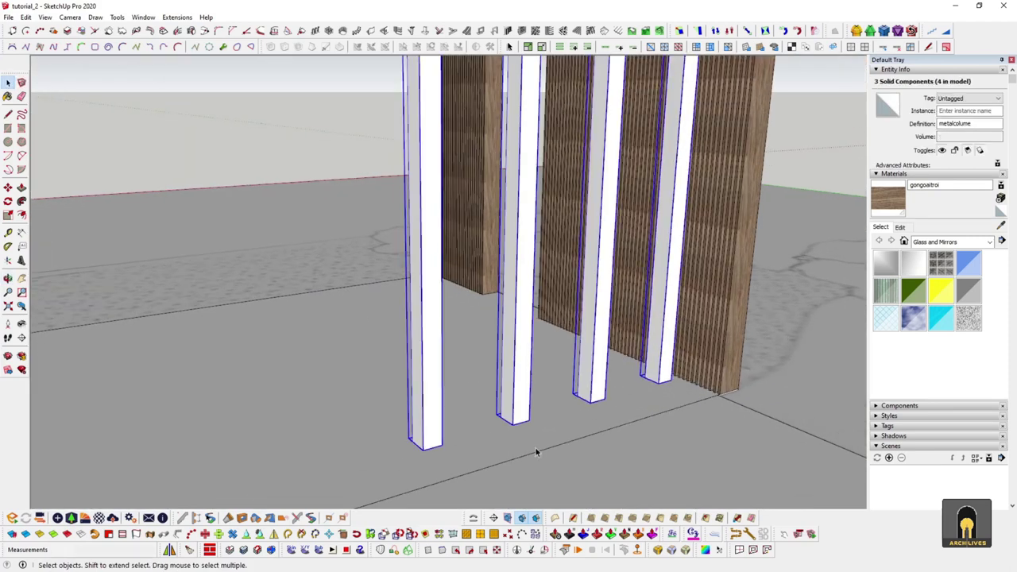
{"action": "left_click_drag", "start_coordinate": [3, 535], "coordinate": [189, 341]}
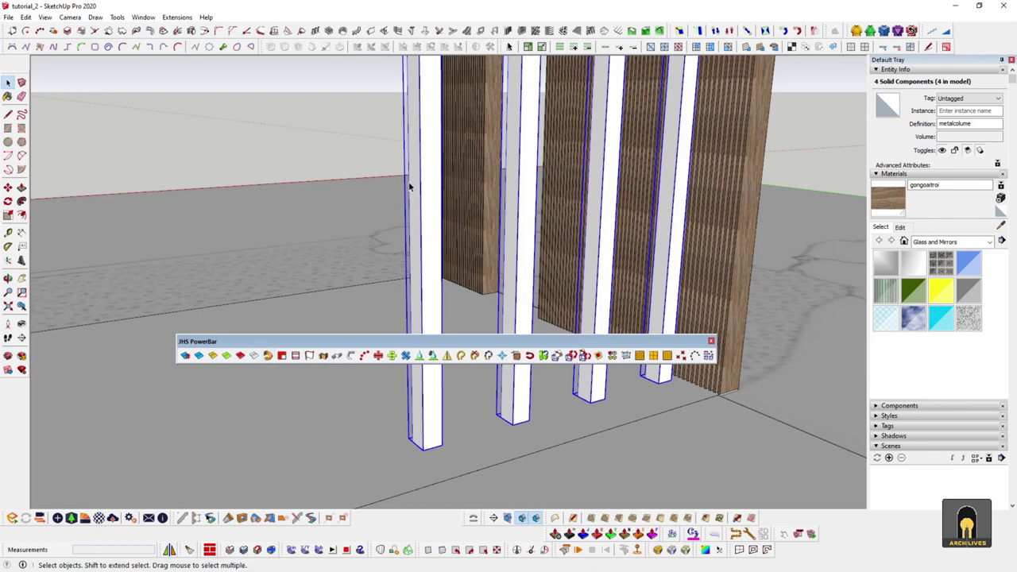
Draw a vertical line rising from the floor beside the row of posts
{"action": "middle_click_drag", "start_coordinate": [450, 404], "coordinate": [360, 406]}
{"action": "middle_click_drag", "start_coordinate": [398, 322], "coordinate": [450, 300]}
{"action": "key", "text": "l"}
{"action": "left_click", "coordinate": [364, 276]}
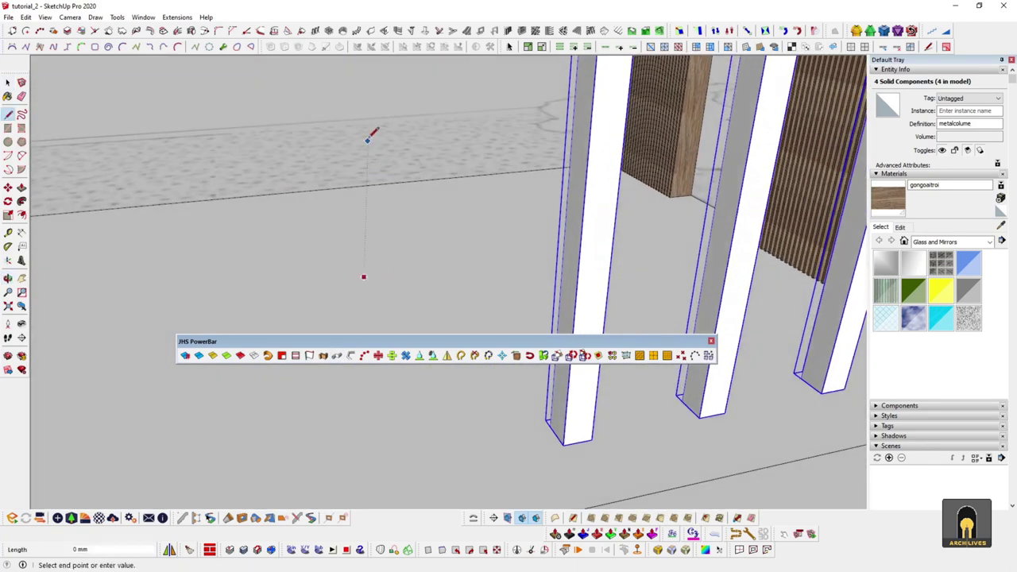
{"action": "key", "text": "space"}
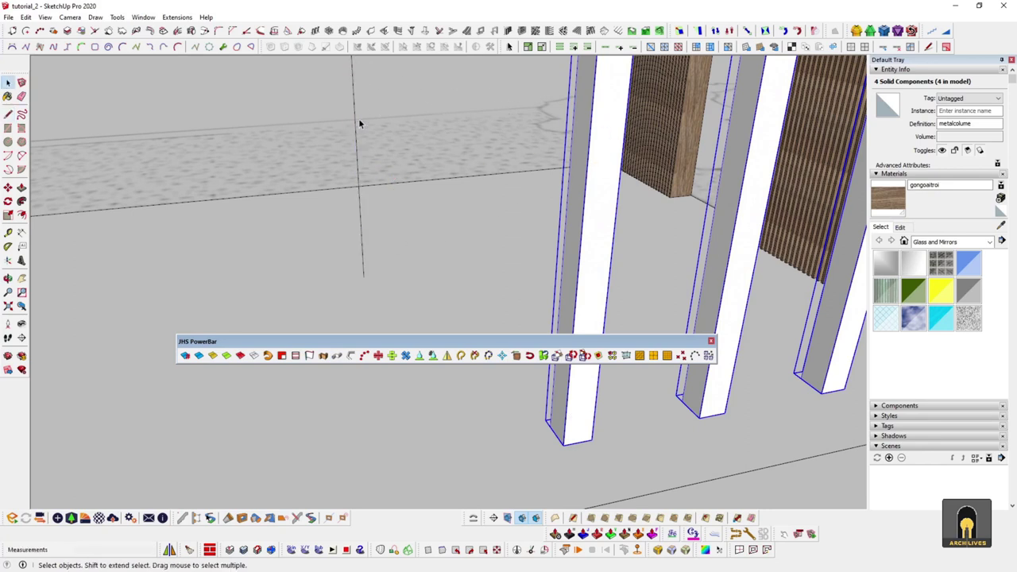
Turn the vertical line beside the posts into a 10 mm diameter pipe with Pipe Along Path, and delete that pipe
{"action": "left_click", "coordinate": [356, 121]}
{"action": "key", "text": "shift+p"}
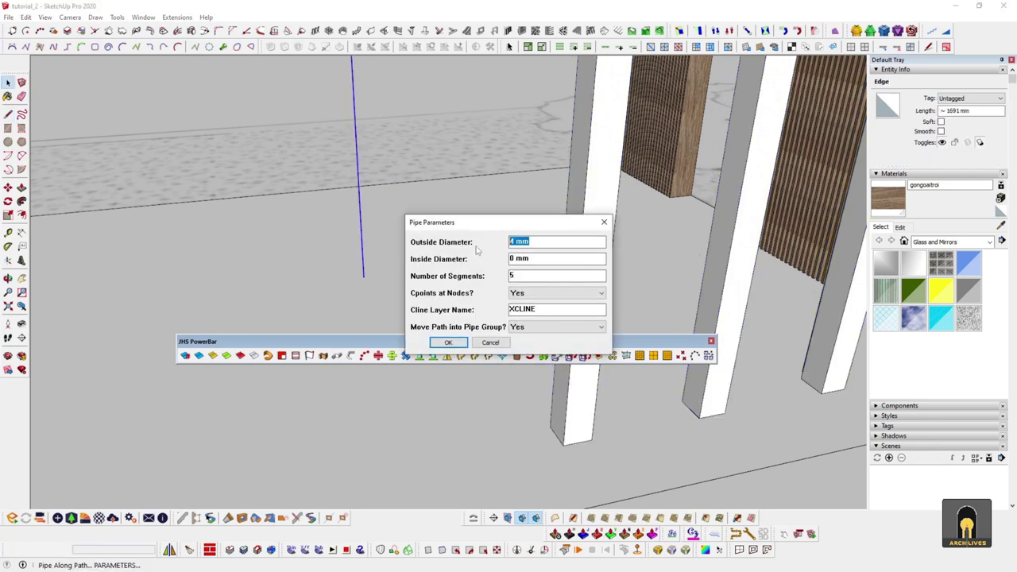
{"action": "key", "text": "Return"}
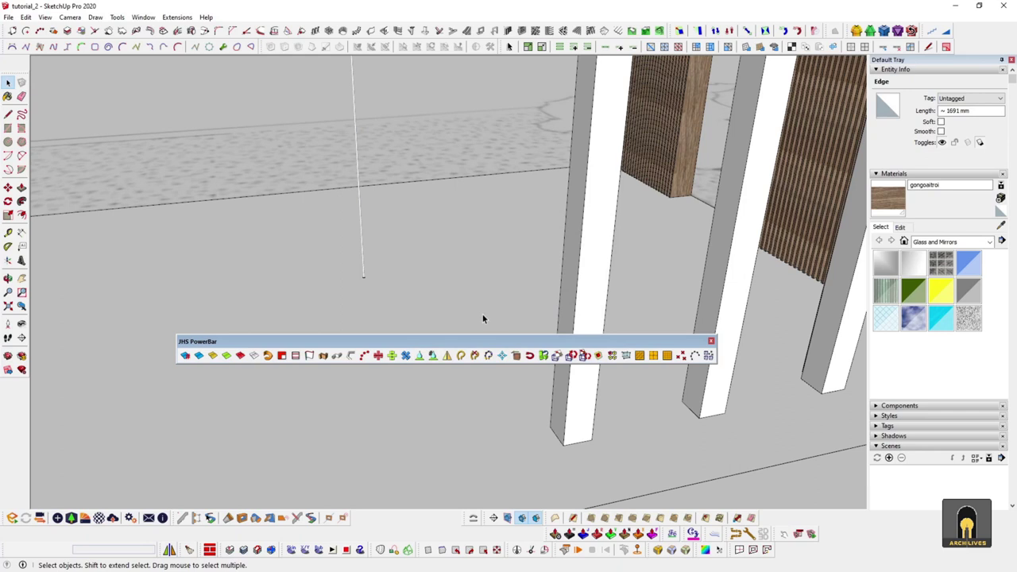
{"action": "scroll", "coordinate": [363, 259], "scroll_direction": "up", "scroll_amount": 5}
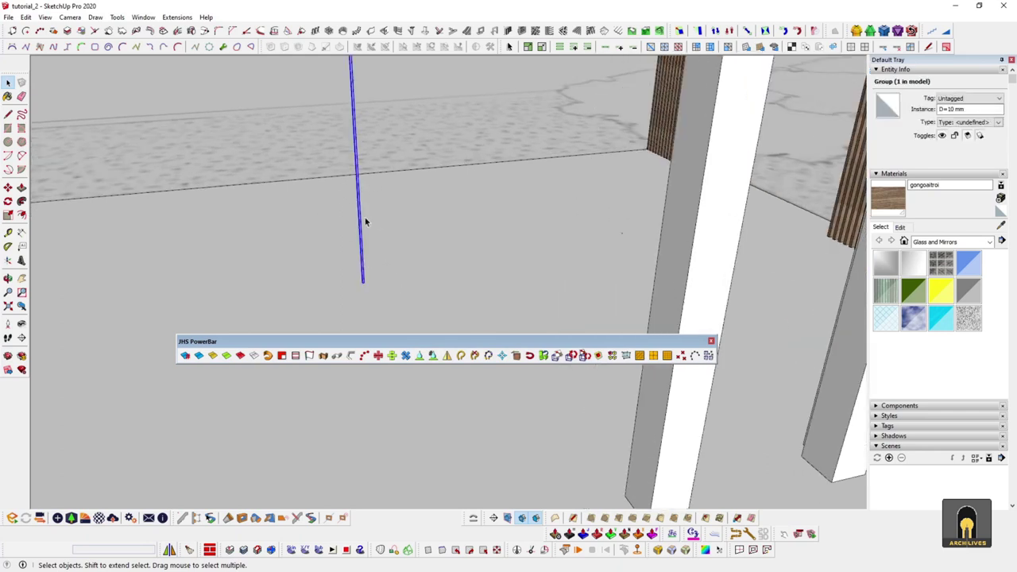
{"action": "key", "text": "Delete"}
Draw a circle of 1300 mm radius on the floor beside the posts and delete its face, keeping the outline
{"action": "scroll", "coordinate": [401, 275], "scroll_direction": "down", "scroll_amount": 4}
{"action": "middle_click_drag", "start_coordinate": [402, 276], "coordinate": [470, 261]}
{"action": "key", "text": "c"}
{"action": "left_click", "coordinate": [257, 237]}
{"action": "left_click", "coordinate": [357, 266]}
{"action": "key", "text": "space"}
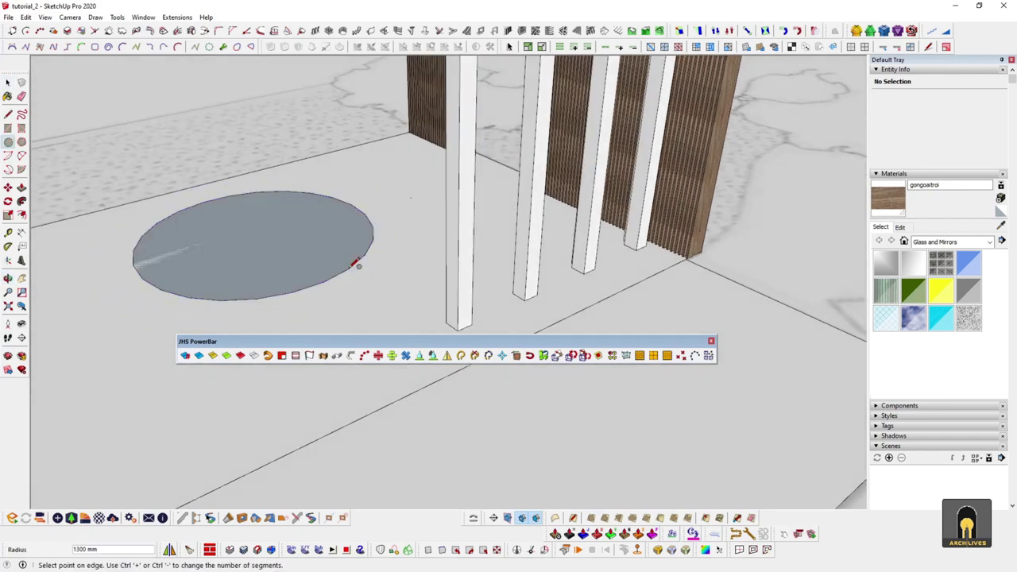
{"action": "left_click", "coordinate": [326, 252]}
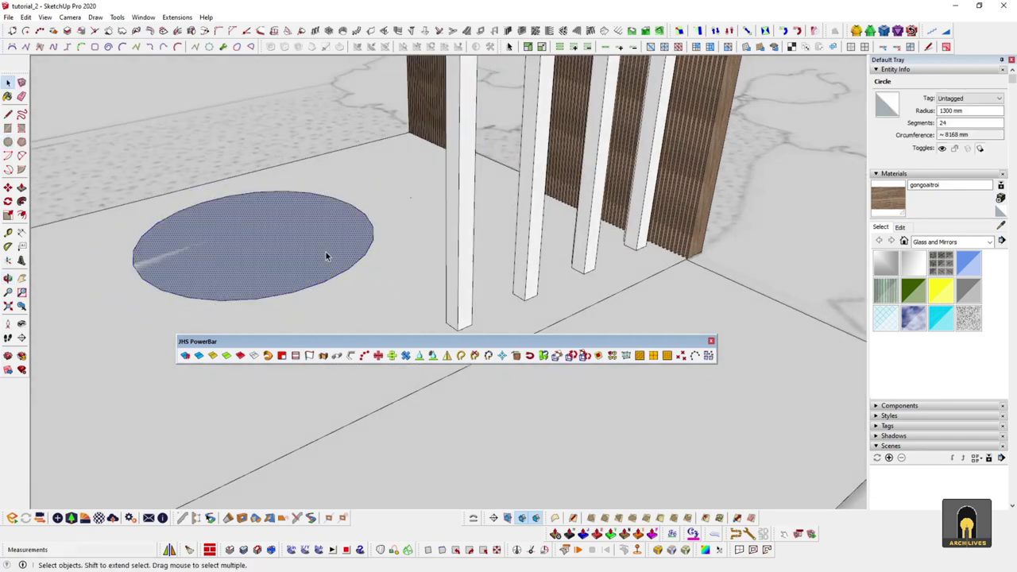
{"action": "key", "text": "Delete"}
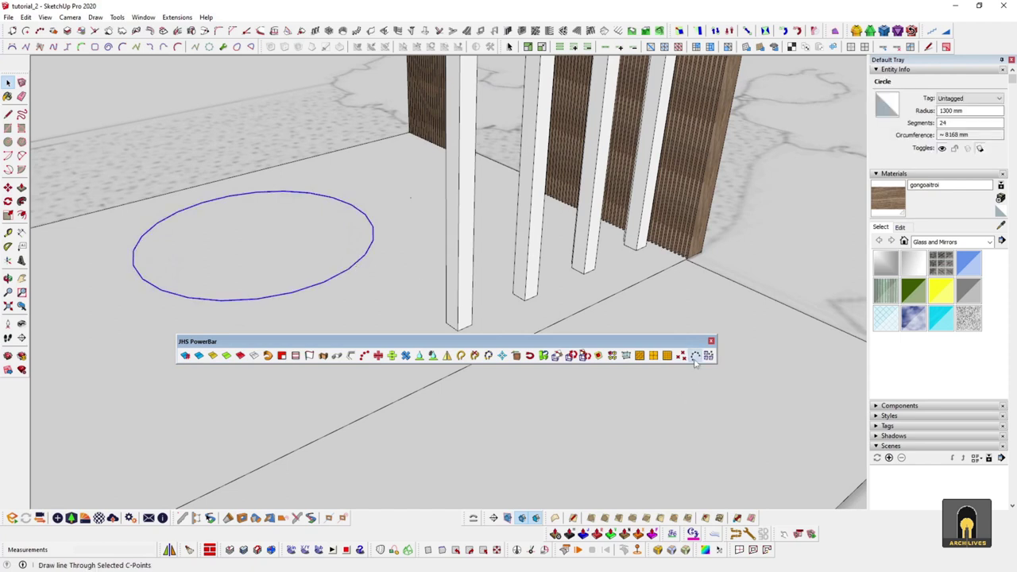
Try the line-through-construction-points tool on the circle outline, and delete the circle
{"action": "left_click", "coordinate": [695, 356]}
{"action": "left_click", "coordinate": [544, 315]}
{"action": "middle_click_drag", "start_coordinate": [432, 295], "coordinate": [500, 265]}
{"action": "key", "text": "l"}
{"action": "left_click", "coordinate": [458, 231]}
{"action": "key", "text": "space"}
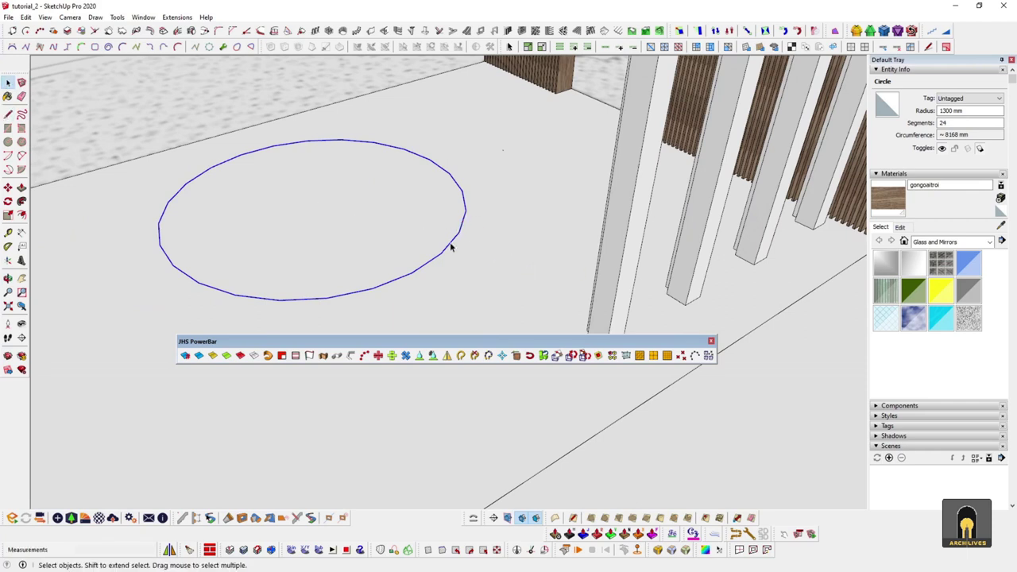
{"action": "key", "text": "Delete"}
Draw an open zigzag chain of line segments on the floor, and delete it
{"action": "key", "text": "l"}
{"action": "left_click", "coordinate": [342, 252]}
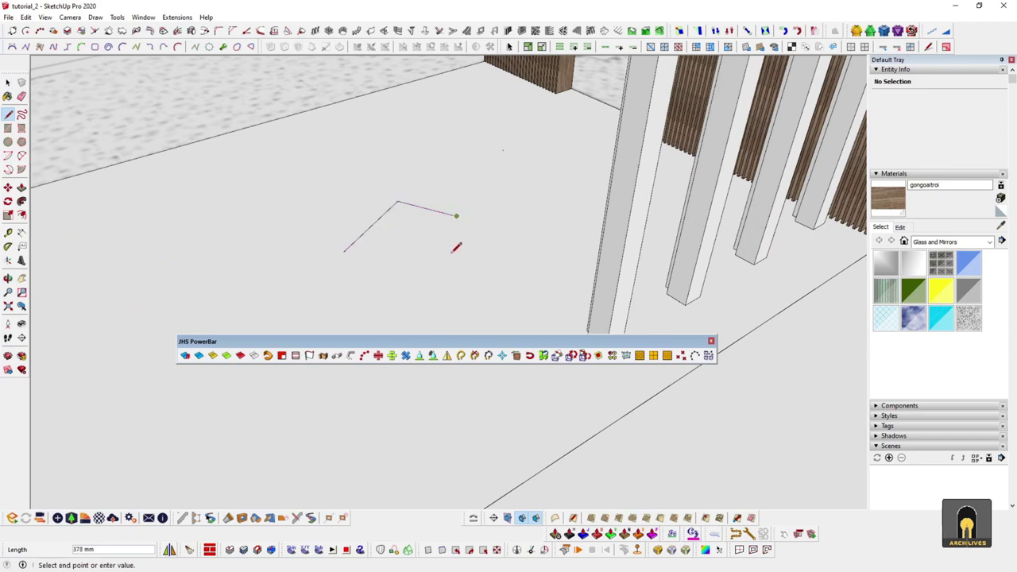
{"action": "left_click", "coordinate": [462, 150]}
{"action": "key", "text": "space"}
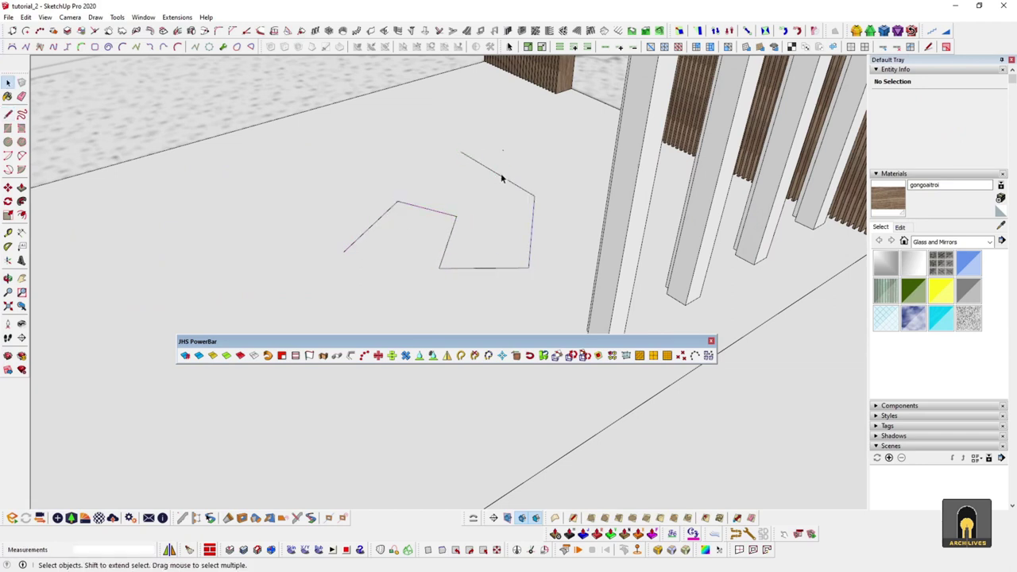
{"action": "left_click", "coordinate": [460, 355]}
{"action": "middle_click_drag", "start_coordinate": [503, 228], "coordinate": [567, 242]}
{"action": "scroll", "coordinate": [512, 102], "scroll_direction": "up", "scroll_amount": 1}
{"action": "scroll", "coordinate": [557, 241], "scroll_direction": "up", "scroll_amount": 1}
{"action": "scroll", "coordinate": [582, 244], "scroll_direction": "down", "scroll_amount": 3}
{"action": "key", "text": "Delete"}
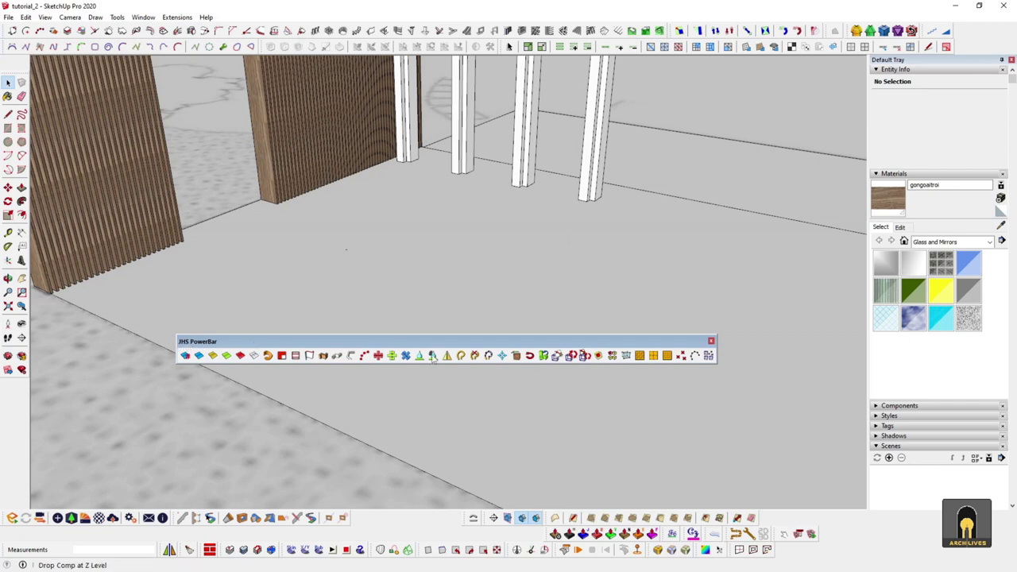
Dock the JHS PowerBar tools again and turn on the X-ray face style
{"action": "left_click_drag", "start_coordinate": [252, 343], "coordinate": [172, 531]}
{"action": "middle_click_drag", "start_coordinate": [510, 206], "coordinate": [509, 280]}
{"action": "left_click", "coordinate": [44, 17]}
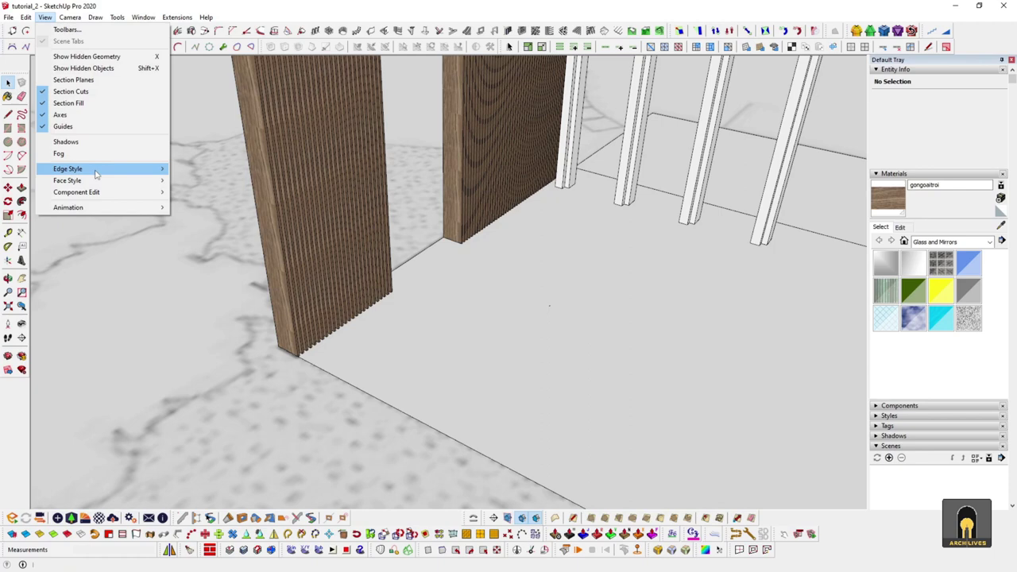
{"action": "mouse_move", "coordinate": [97, 169]}
{"action": "mouse_move", "coordinate": [140, 181]}
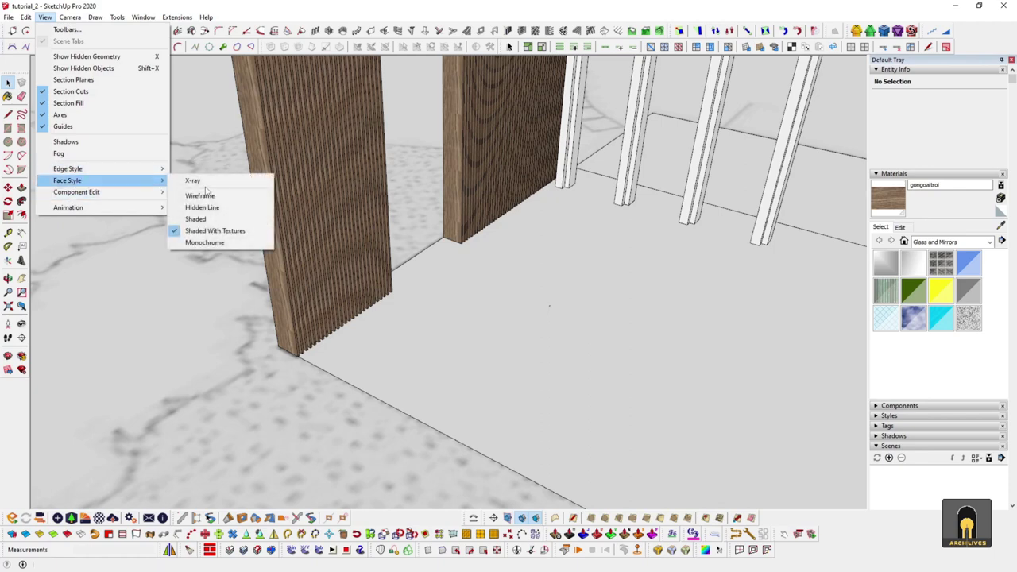
{"action": "left_click", "coordinate": [222, 186]}
{"action": "mouse_move", "coordinate": [222, 186]}
{"action": "middle_mouse_down"}
{"action": "mouse_move", "coordinate": [421, 284]}
{"action": "mouse_move", "coordinate": [329, 341]}
{"action": "mouse_move", "coordinate": [331, 392]}
{"action": "mouse_move", "coordinate": [503, 358]}
{"action": "mouse_move", "coordinate": [549, 363]}
{"action": "mouse_move", "coordinate": [554, 345]}
{"action": "middle_mouse_up"}
Draw a line about 3714 mm long on the floor along the green axis from the corner post's base, and turn off X-ray
{"action": "key", "text": "l"}
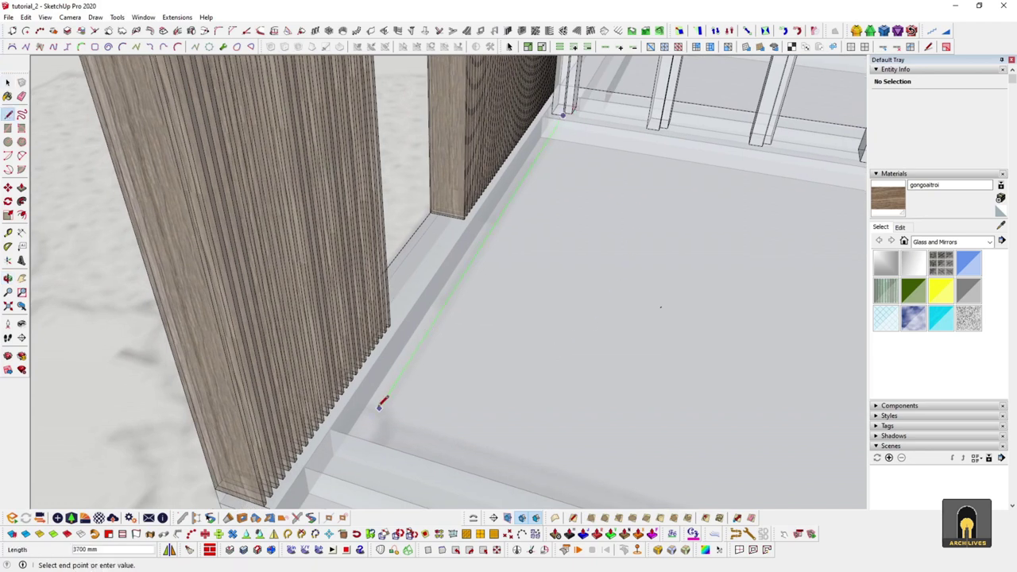
{"action": "key", "text": "space"}
{"action": "middle_click_drag", "start_coordinate": [509, 340], "coordinate": [608, 116]}
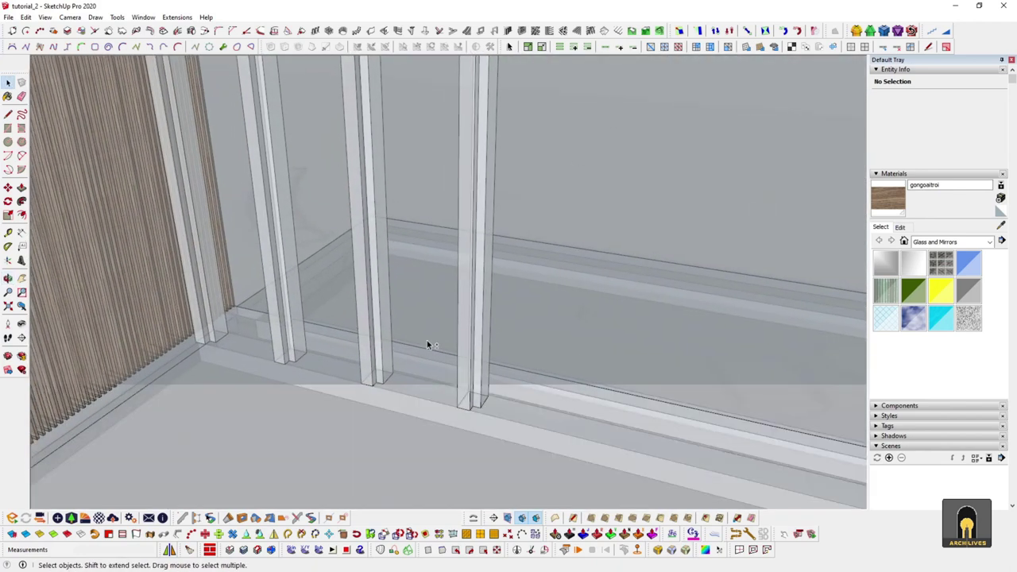
{"action": "scroll", "coordinate": [427, 344], "scroll_direction": "up", "scroll_amount": 5}
{"action": "scroll", "coordinate": [408, 402], "scroll_direction": "down", "scroll_amount": 5}
{"action": "middle_click_drag", "start_coordinate": [408, 401], "coordinate": [397, 269]}
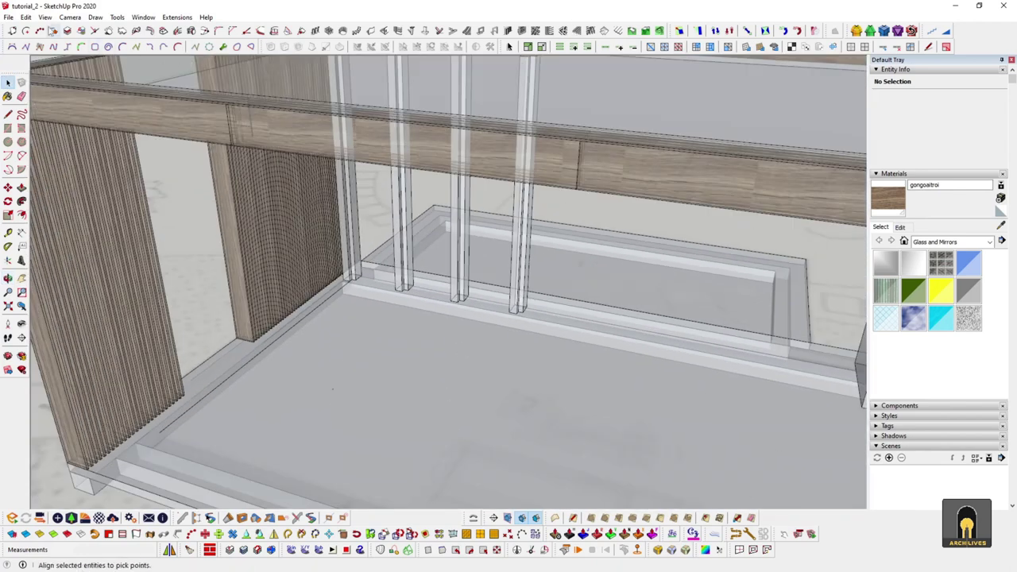
{"action": "left_click", "coordinate": [41, 18]}
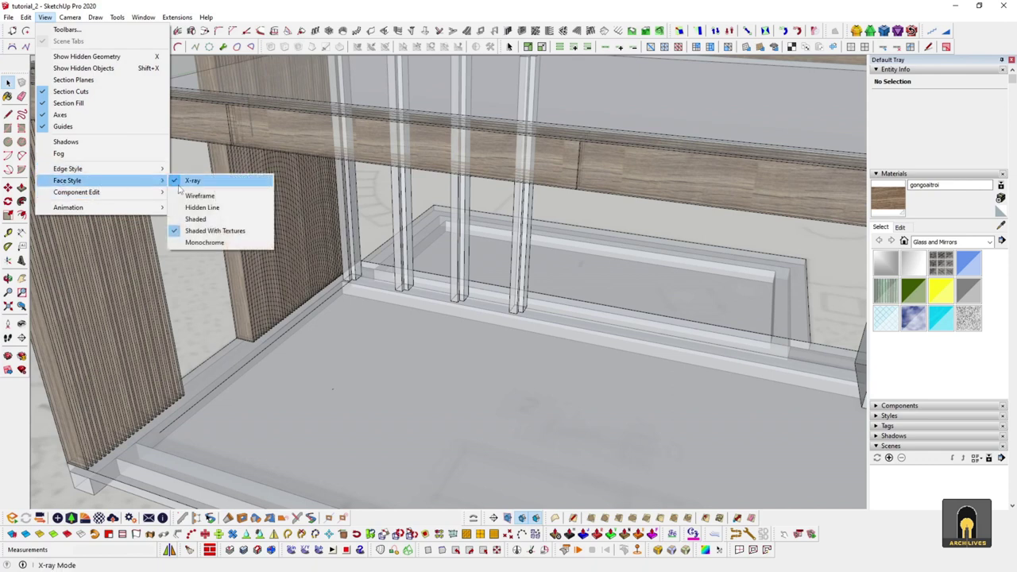
{"action": "left_click", "coordinate": [199, 181]}
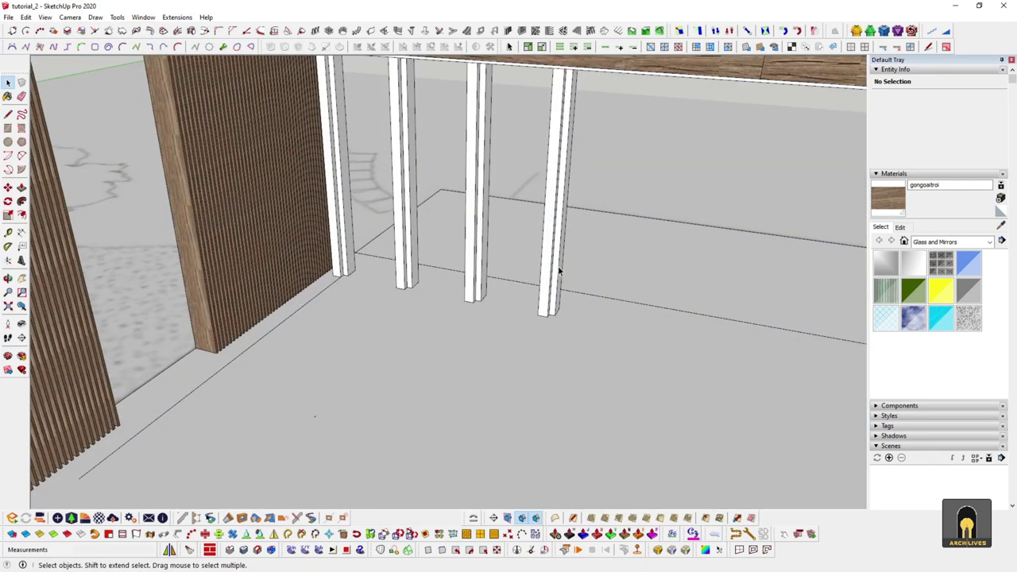
Mirror a copy of the four metal posts across a vertical plane, parallel to the red axis, through the middle of the floor line
{"action": "left_click", "coordinate": [559, 271]}
{"action": "left_click", "coordinate": [478, 258], "text": "shift"}
{"action": "left_click", "coordinate": [409, 249], "text": "shift"}
{"action": "left_click", "coordinate": [340, 234], "text": "shift"}
{"action": "middle_click_drag", "start_coordinate": [340, 233], "coordinate": [408, 297]}
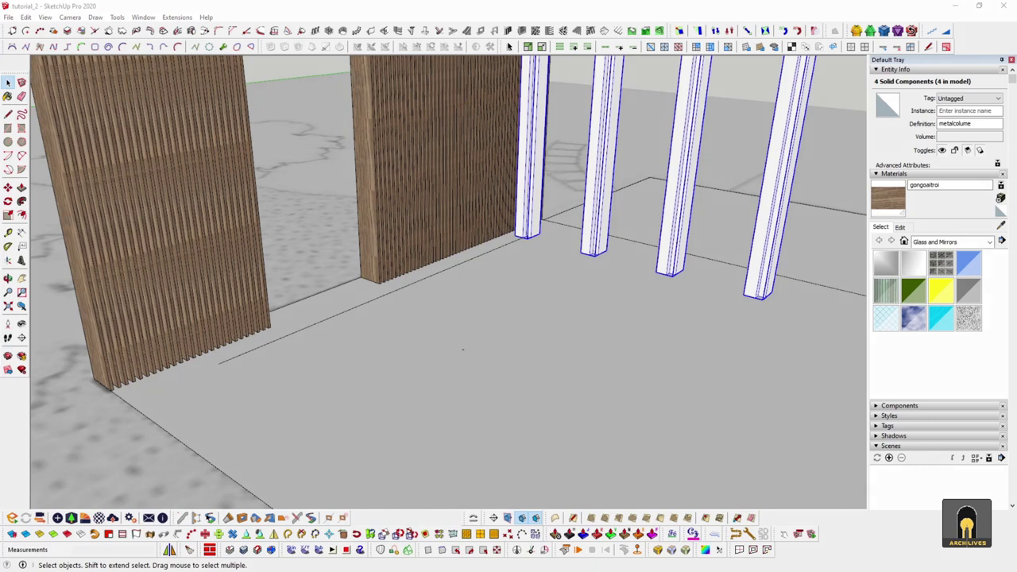
{"action": "middle_click_drag", "start_coordinate": [463, 350], "coordinate": [675, 320]}
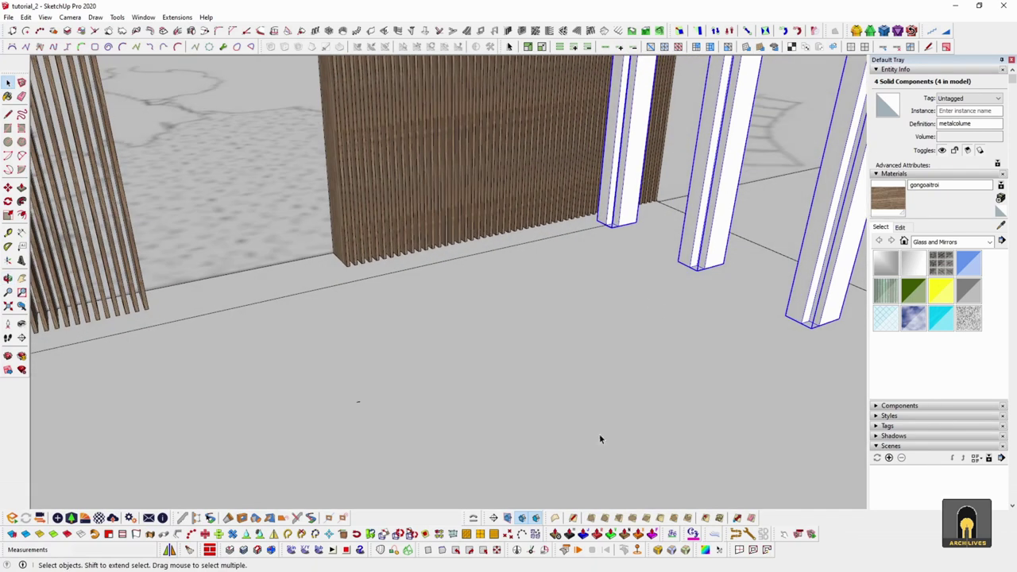
{"action": "left_click", "coordinate": [273, 534]}
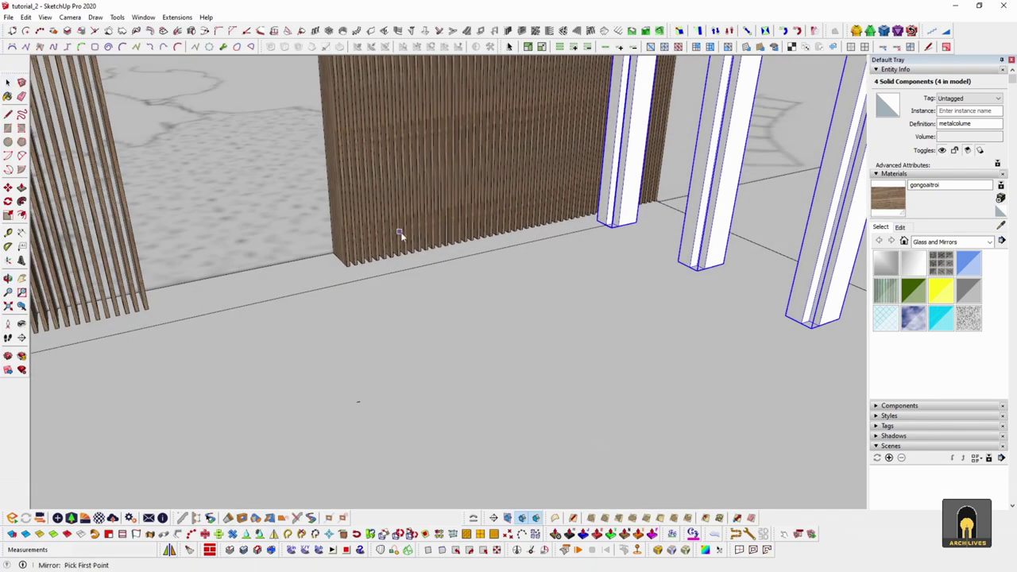
{"action": "left_click", "coordinate": [368, 279]}
{"action": "middle_click_drag", "start_coordinate": [436, 357], "coordinate": [662, 323]}
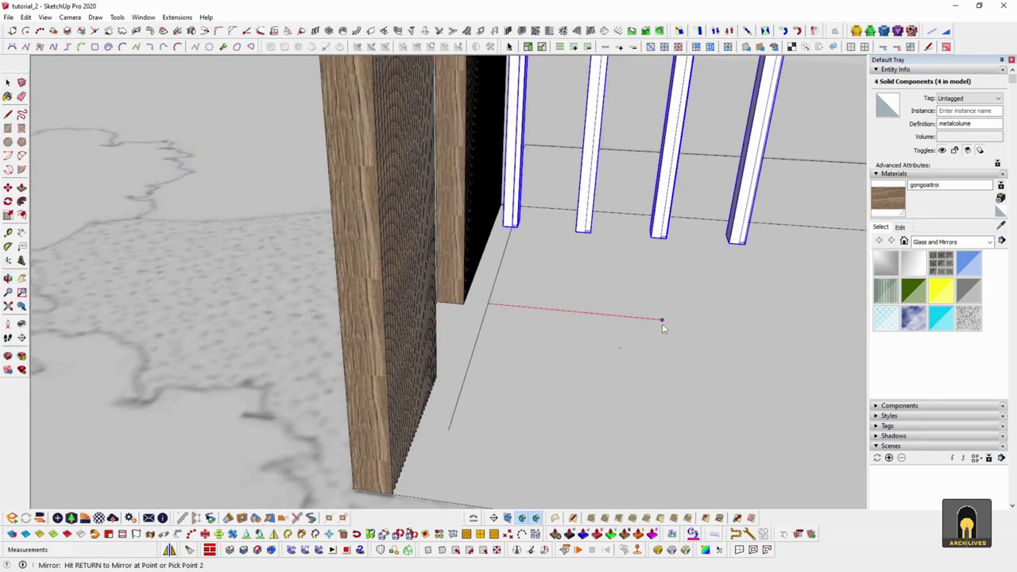
{"action": "middle_click_drag", "start_coordinate": [545, 305], "coordinate": [533, 315]}
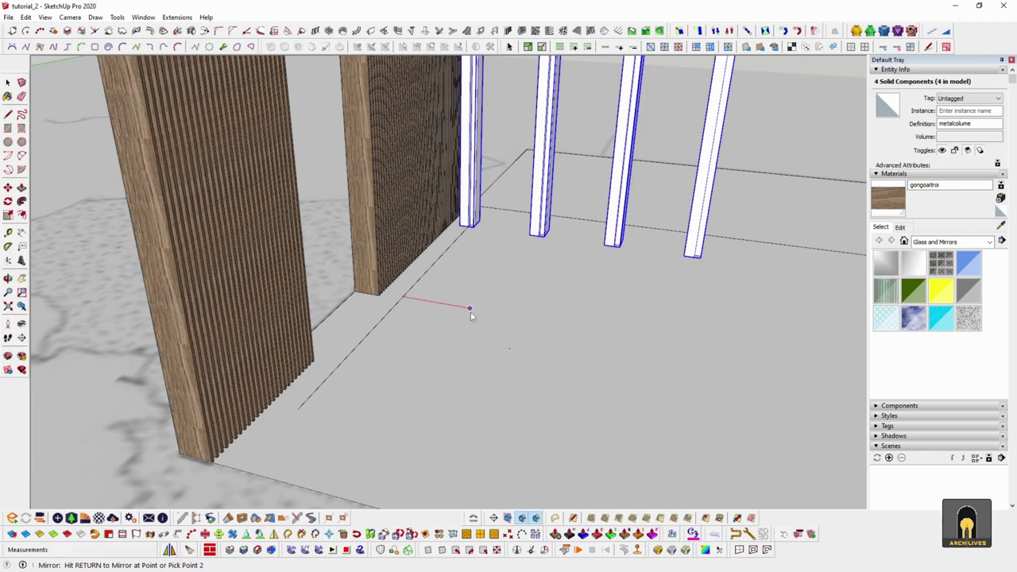
{"action": "scroll", "coordinate": [484, 312], "scroll_direction": "up", "scroll_amount": 5}
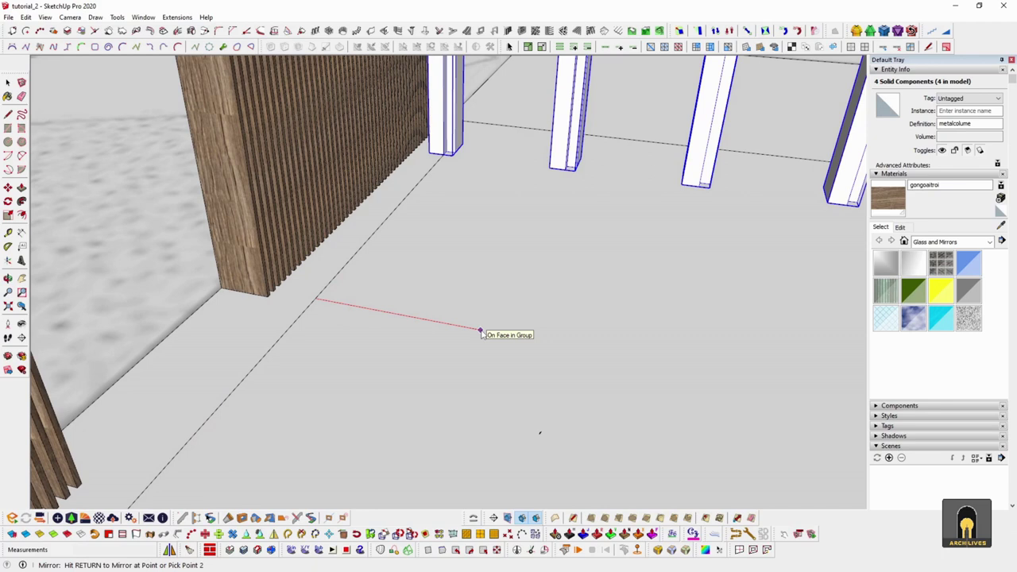
{"action": "left_click", "coordinate": [469, 328]}
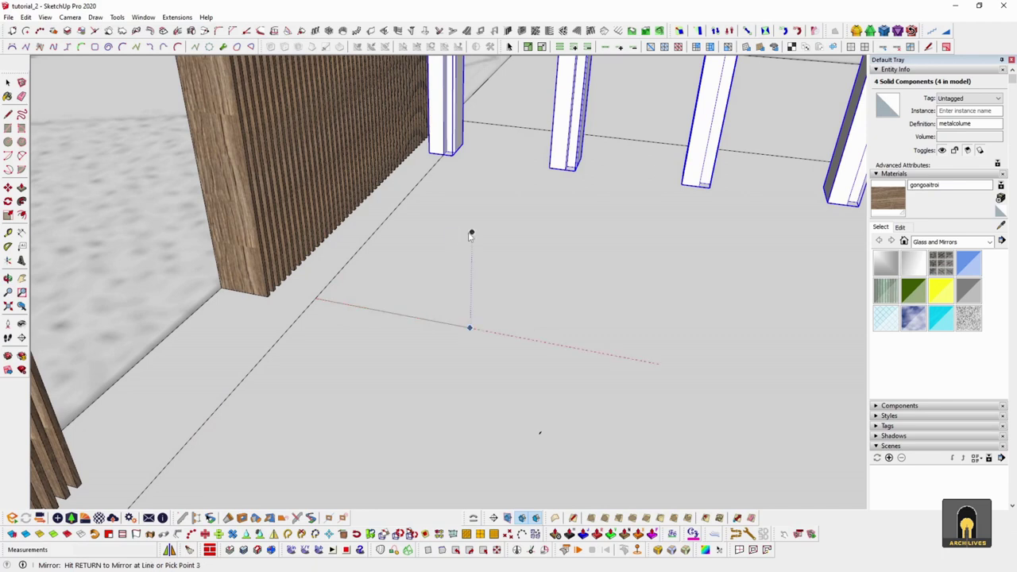
{"action": "middle_click_drag", "start_coordinate": [469, 229], "coordinate": [508, 134]}
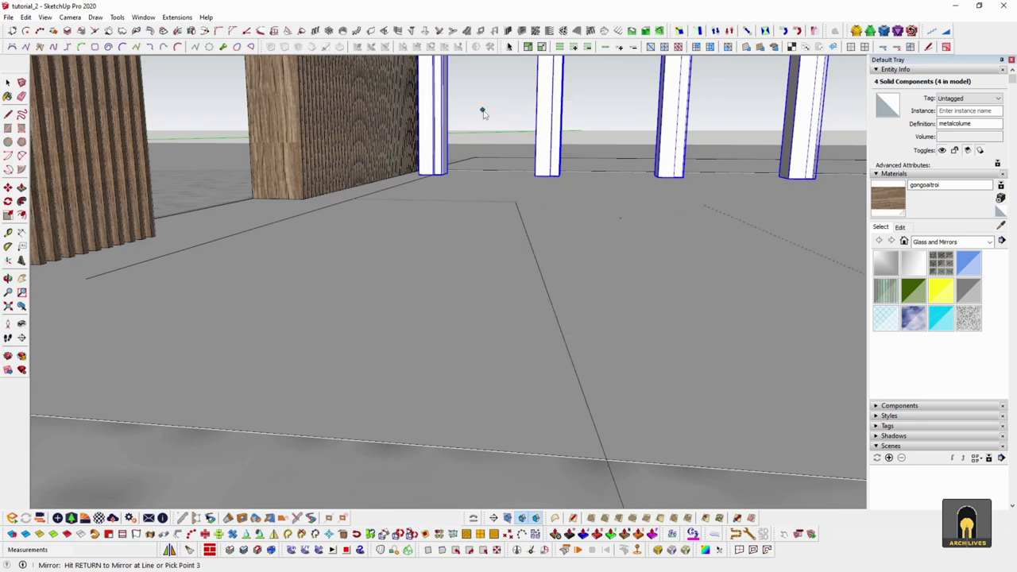
{"action": "mouse_move", "coordinate": [526, 318]}
{"action": "middle_mouse_down"}
{"action": "mouse_move", "coordinate": [554, 154]}
{"action": "mouse_move", "coordinate": [546, 318]}
{"action": "middle_mouse_up"}
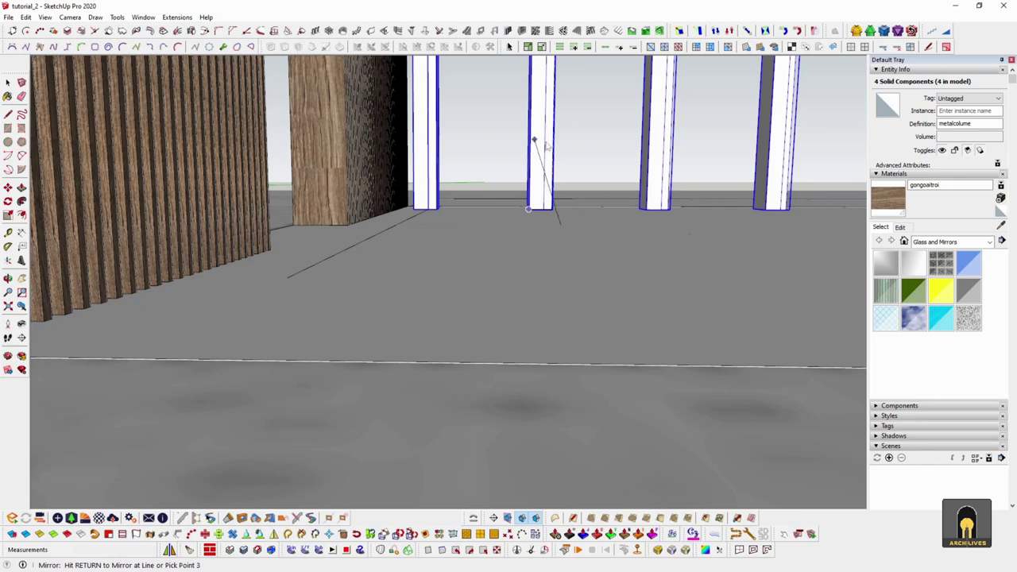
{"action": "left_click", "coordinate": [567, 135]}
{"action": "middle_click_drag", "start_coordinate": [598, 252], "coordinate": [478, 340]}
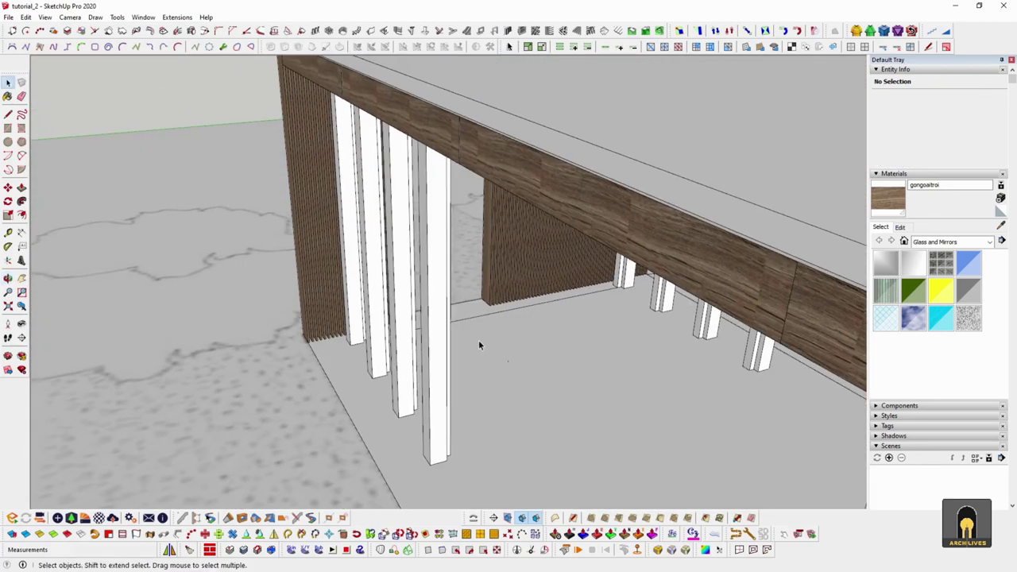
Inspect the two facing rows of posts and select the floor line running between them
{"action": "scroll", "coordinate": [537, 311], "scroll_direction": "up", "scroll_amount": 5}
{"action": "middle_click_drag", "start_coordinate": [537, 311], "coordinate": [401, 283]}
{"action": "left_click", "coordinate": [528, 276]}
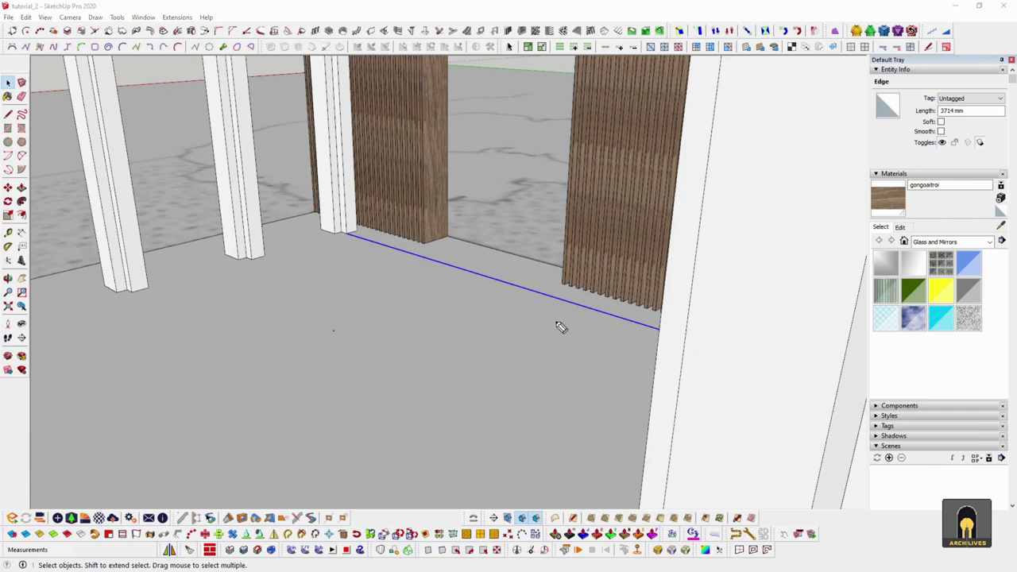
{"action": "middle_click_drag", "start_coordinate": [625, 331], "coordinate": [586, 349]}
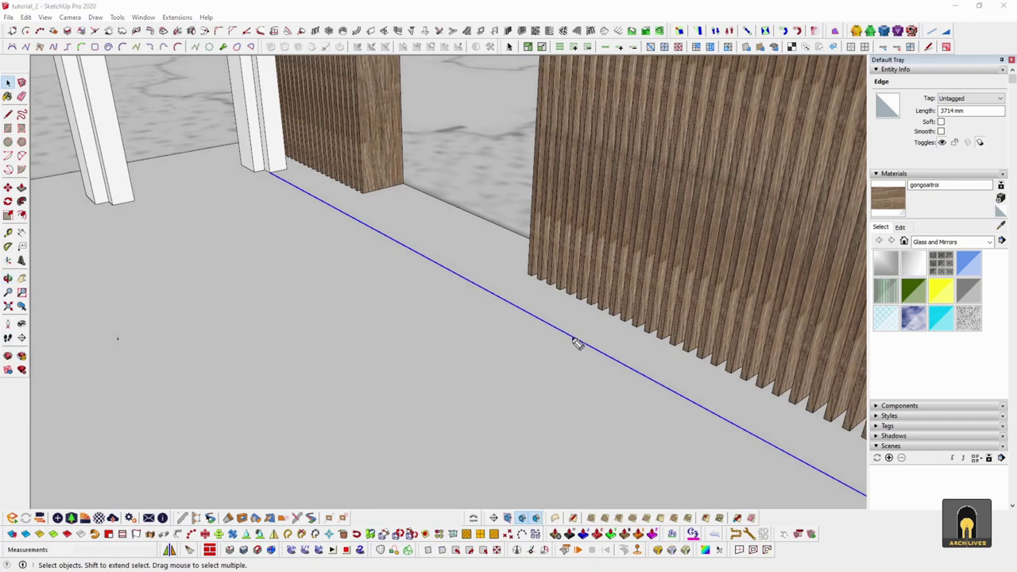
{"action": "left_click_drag", "start_coordinate": [509, 383], "coordinate": [441, 426]}
{"action": "left_click_drag", "start_coordinate": [581, 342], "coordinate": [591, 210]}
{"action": "left_click_drag", "start_coordinate": [596, 161], "coordinate": [436, 225]}
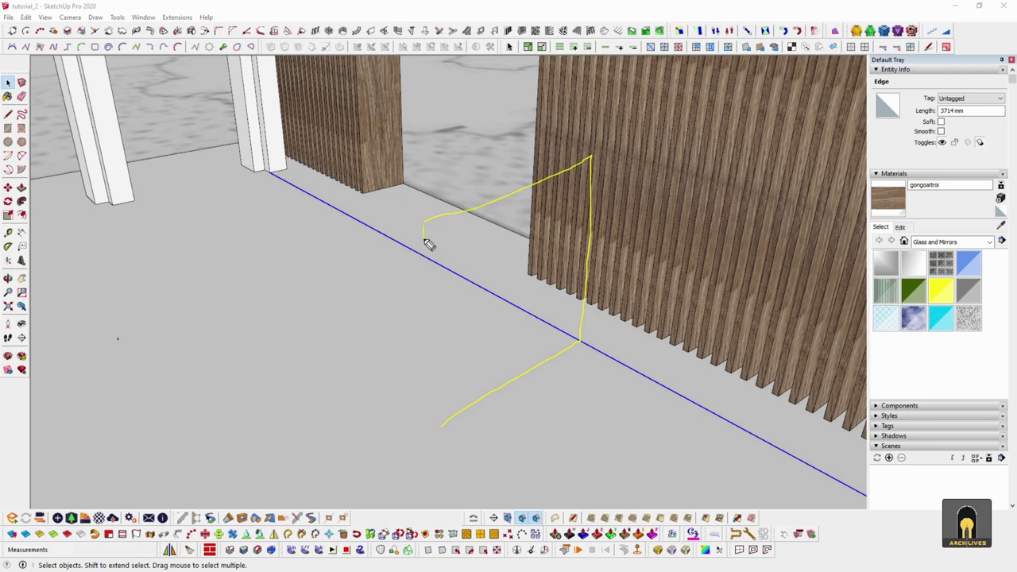
{"action": "left_click_drag", "start_coordinate": [447, 421], "coordinate": [590, 344]}
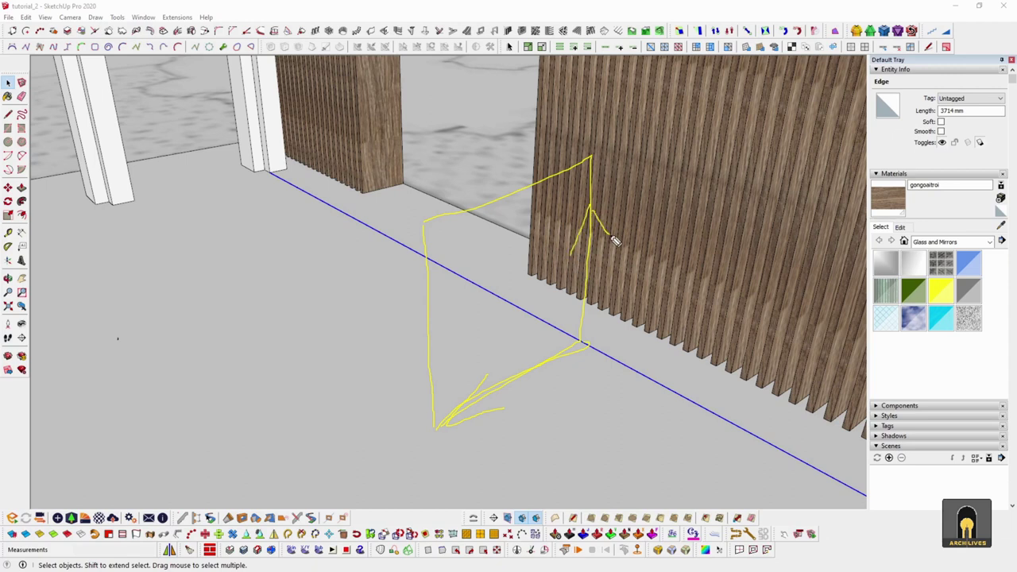
{"action": "left_click_drag", "start_coordinate": [566, 175], "coordinate": [450, 241]}
{"action": "left_click_drag", "start_coordinate": [593, 212], "coordinate": [459, 297]}
{"action": "left_click_drag", "start_coordinate": [593, 251], "coordinate": [469, 350]}
{"action": "mouse_move", "coordinate": [579, 299]}
{"action": "left_mouse_down"}
{"action": "mouse_move", "coordinate": [549, 330]}
{"action": "mouse_move", "coordinate": [471, 372]}
{"action": "left_mouse_up"}
{"action": "left_click_drag", "start_coordinate": [578, 340], "coordinate": [548, 360]}
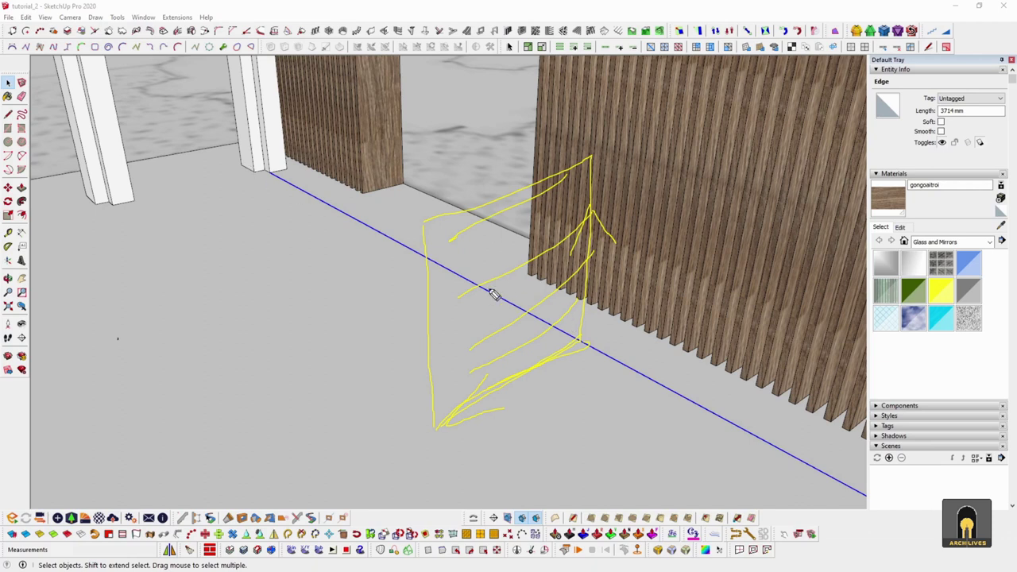
{"action": "left_click_drag", "start_coordinate": [582, 343], "coordinate": [576, 430]}
{"action": "left_click_drag", "start_coordinate": [583, 346], "coordinate": [578, 446]}
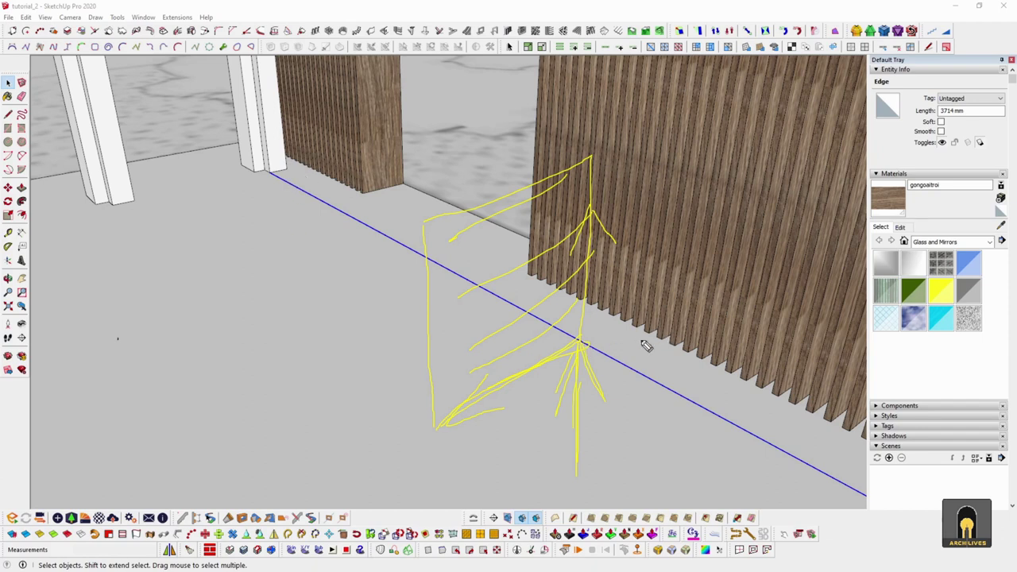
{"action": "key", "text": "Escape"}
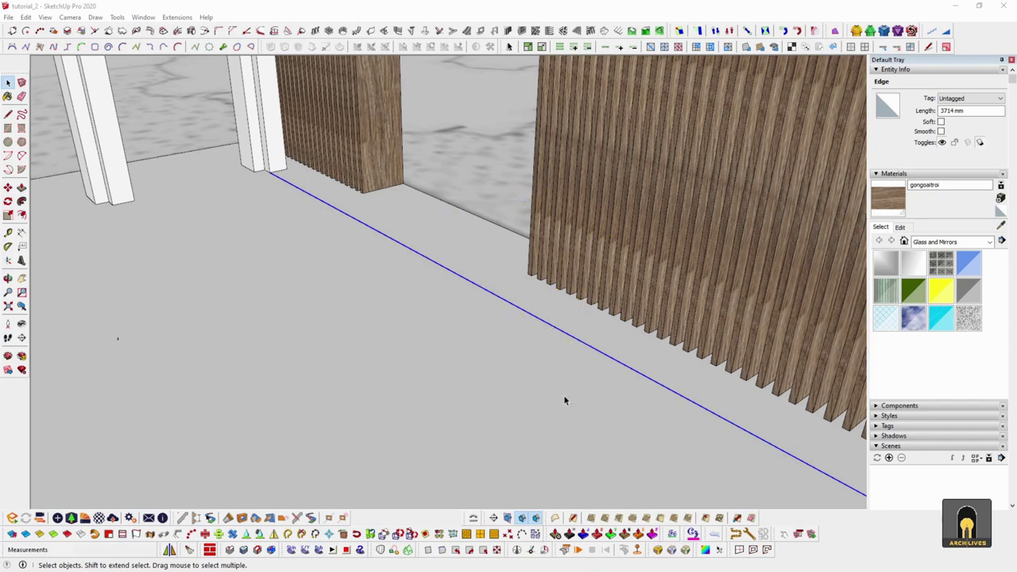
Delete the three surplus metal posts in the front row, keeping only the one nearest the slatted screen
{"action": "middle_click_drag", "start_coordinate": [563, 395], "coordinate": [497, 286]}
{"action": "scroll", "coordinate": [548, 334], "scroll_direction": "down", "scroll_amount": 3}
{"action": "middle_click_drag", "start_coordinate": [597, 353], "coordinate": [621, 370]}
{"action": "left_click", "coordinate": [620, 369]}
{"action": "mouse_move", "coordinate": [525, 329]}
{"action": "middle_mouse_down"}
{"action": "mouse_move", "coordinate": [670, 334]}
{"action": "mouse_move", "coordinate": [522, 397]}
{"action": "middle_mouse_up"}
{"action": "left_click", "coordinate": [438, 321]}
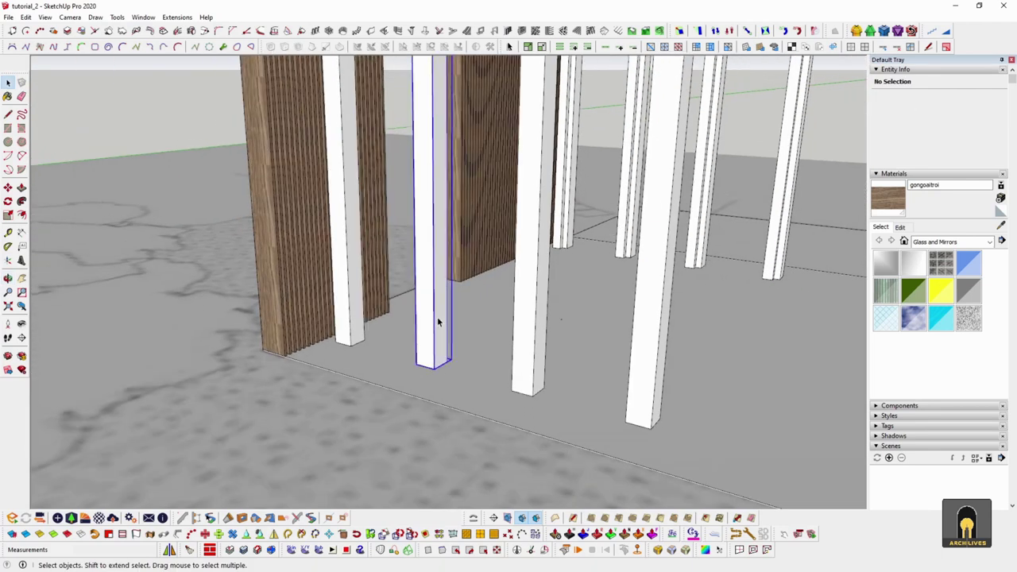
{"action": "key", "text": "Delete"}
{"action": "left_click", "coordinate": [543, 342]}
{"action": "key", "text": "Delete"}
{"action": "left_click", "coordinate": [658, 337]}
{"action": "key", "text": "Delete"}
Delete the three surplus metal posts in the opposite row, keeping only the one nearest the slatted wall
{"action": "left_click", "coordinate": [705, 260]}
{"action": "key", "text": "Delete"}
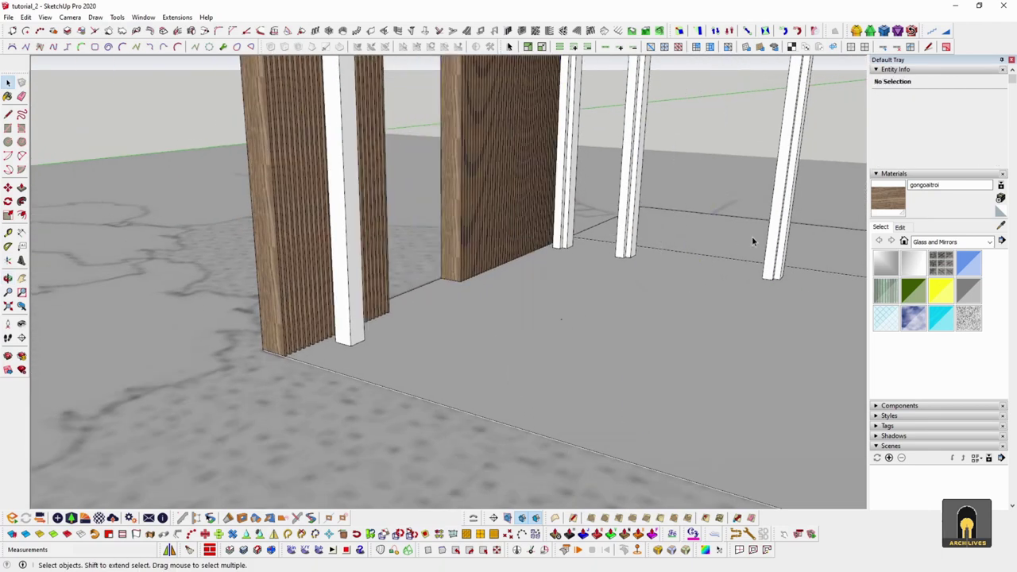
{"action": "left_click", "coordinate": [781, 235]}
{"action": "key", "text": "Delete"}
{"action": "left_click", "coordinate": [624, 222]}
{"action": "key", "text": "Delete"}
Inspect the remaining posts, then examine the interior reference photo's door tracks, corner post and ceiling frame up close
{"action": "middle_click_drag", "start_coordinate": [624, 238], "coordinate": [348, 278]}
{"action": "middle_click_drag", "start_coordinate": [348, 379], "coordinate": [671, 405]}
{"action": "scroll", "coordinate": [401, 383], "scroll_direction": "up", "scroll_amount": 2}
{"action": "scroll", "coordinate": [352, 354], "scroll_direction": "down", "scroll_amount": 4}
{"action": "middle_click_drag", "start_coordinate": [549, 353], "coordinate": [607, 382]}
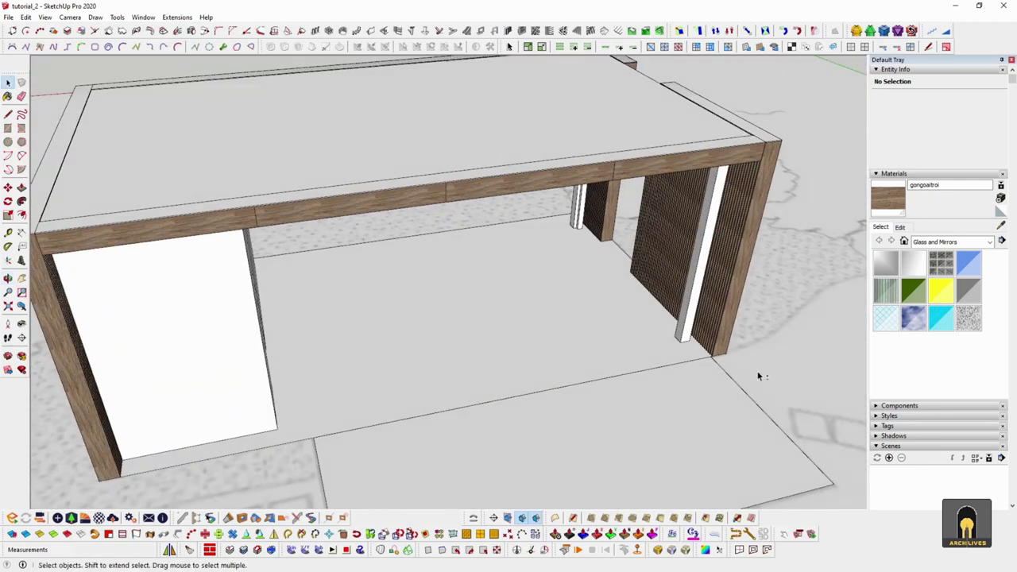
{"action": "middle_click_drag", "start_coordinate": [758, 374], "coordinate": [716, 342]}
{"action": "scroll", "coordinate": [649, 310], "scroll_direction": "up", "scroll_amount": 3}
{"action": "scroll", "coordinate": [680, 343], "scroll_direction": "down", "scroll_amount": 2}
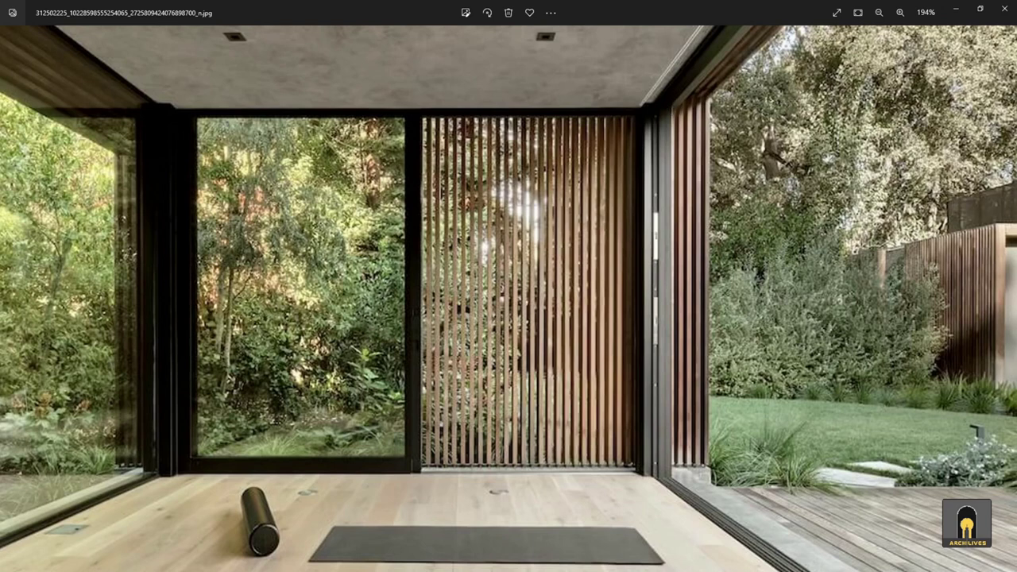
{"action": "scroll", "coordinate": [800, 432], "scroll_direction": "up", "scroll_amount": 8}
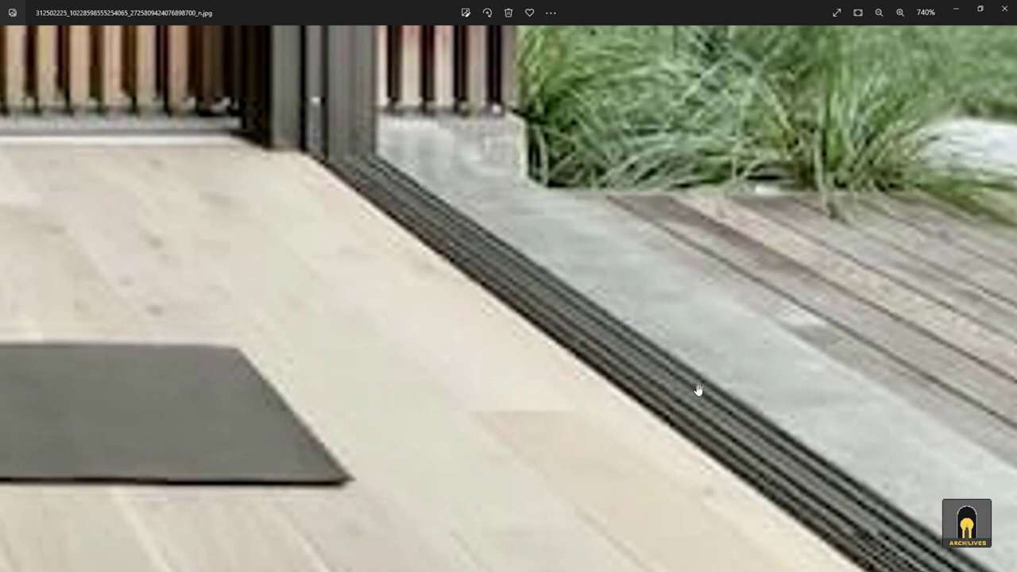
{"action": "left_click_drag", "start_coordinate": [606, 375], "coordinate": [571, 410]}
{"action": "scroll", "coordinate": [584, 397], "scroll_direction": "down", "scroll_amount": 6}
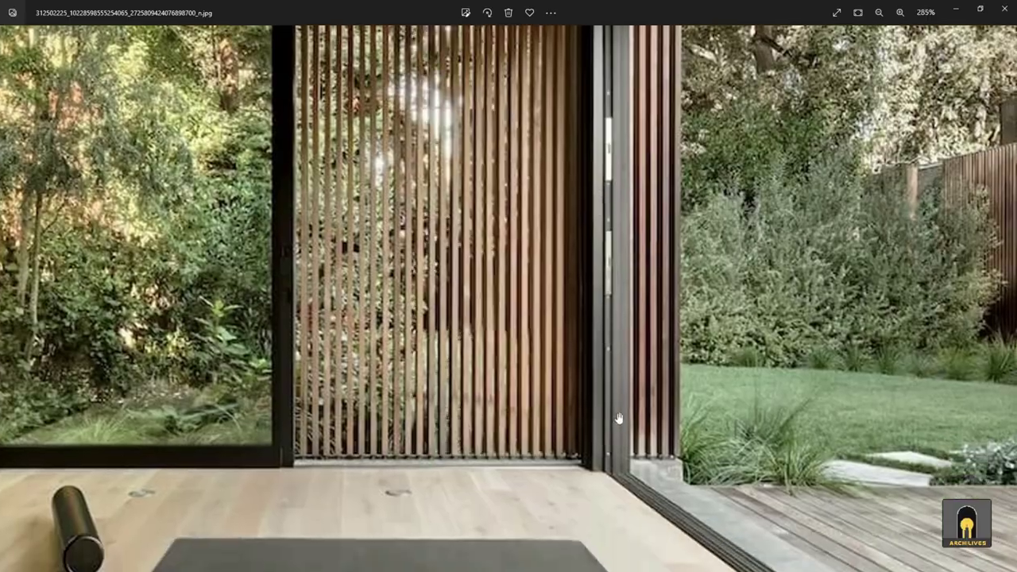
{"action": "scroll", "coordinate": [619, 419], "scroll_direction": "up", "scroll_amount": 4}
{"action": "scroll", "coordinate": [620, 483], "scroll_direction": "down", "scroll_amount": 6}
{"action": "left_click_drag", "start_coordinate": [647, 123], "coordinate": [649, 266]}
{"action": "scroll", "coordinate": [674, 193], "scroll_direction": "up", "scroll_amount": 3}
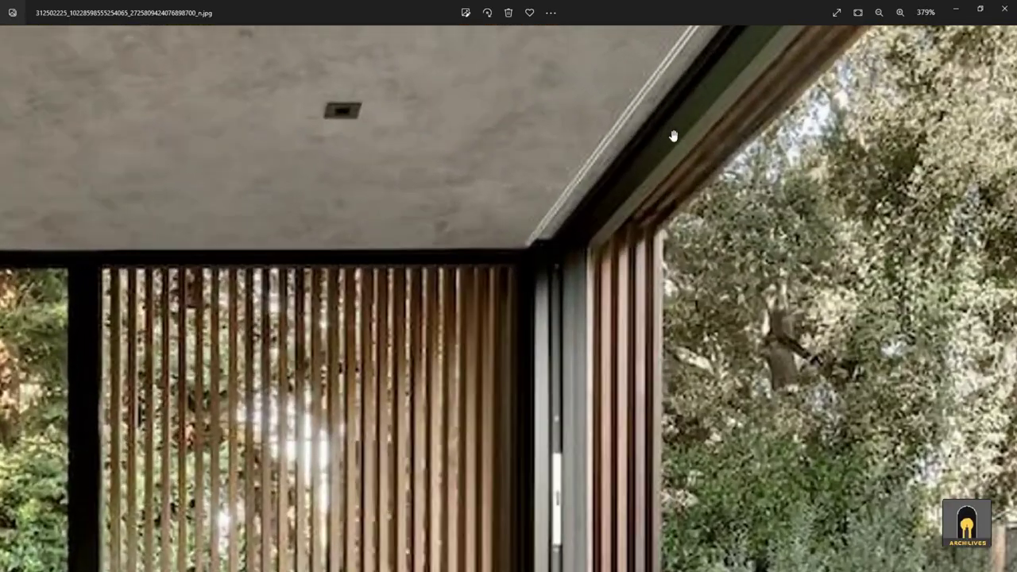
{"action": "scroll", "coordinate": [606, 304], "scroll_direction": "down", "scroll_amount": 5}
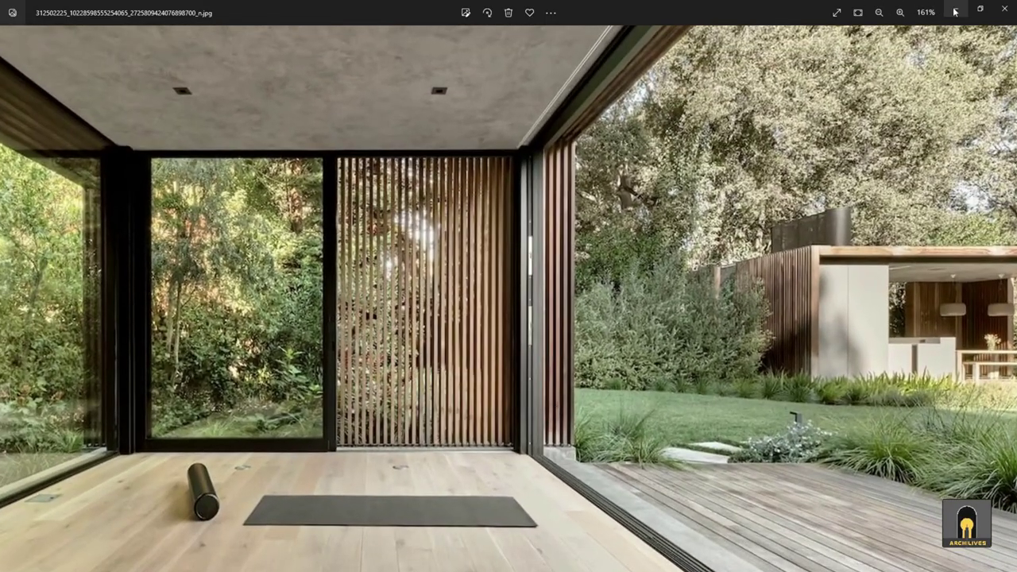
{"action": "left_click", "coordinate": [956, 9]}
Turn on the X-ray face style to see the floor plan beneath the front corner post
{"action": "middle_click_drag", "start_coordinate": [524, 347], "coordinate": [595, 321]}
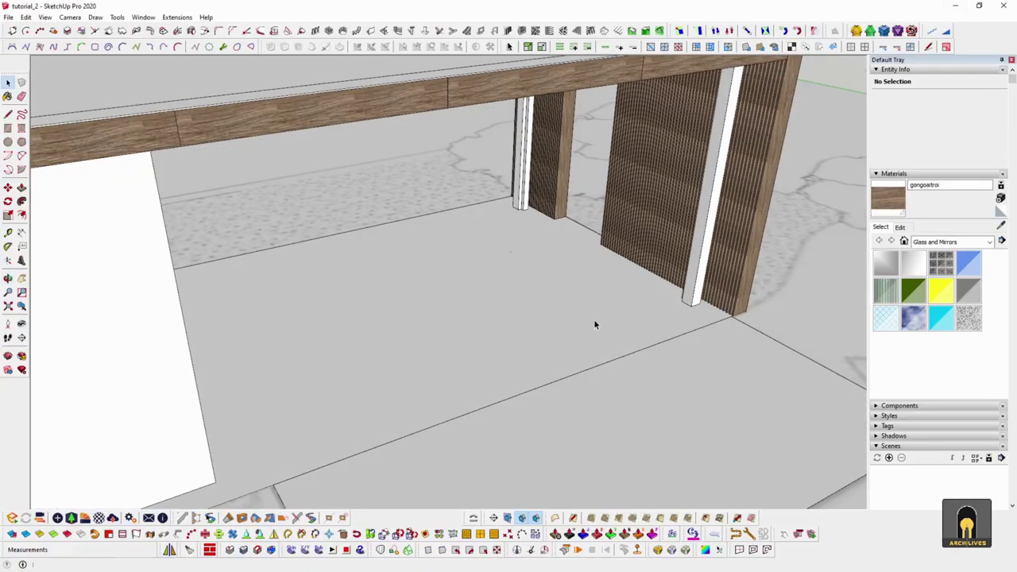
{"action": "scroll", "coordinate": [660, 318], "scroll_direction": "up", "scroll_amount": 3}
{"action": "middle_click_drag", "start_coordinate": [719, 323], "coordinate": [524, 337]}
{"action": "left_click", "coordinate": [45, 17]}
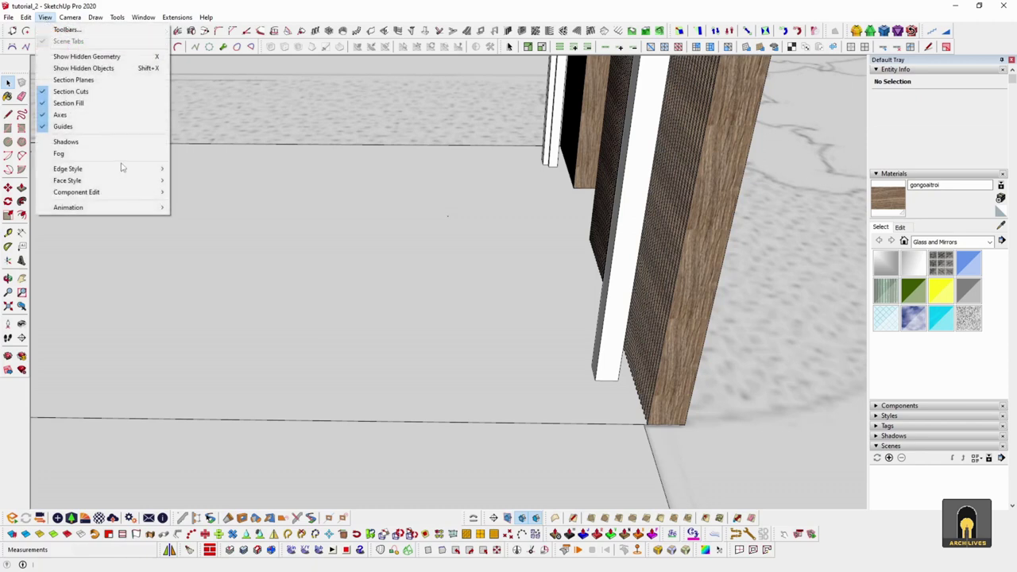
{"action": "mouse_move", "coordinate": [87, 182]}
{"action": "left_click", "coordinate": [195, 179]}
Draw a floor rectangle about 6330 by 168 mm from the front corner post to the end of the white wall
{"action": "middle_click_drag", "start_coordinate": [453, 345], "coordinate": [540, 347], "text": "shift"}
{"action": "scroll", "coordinate": [218, 355], "scroll_direction": "up", "scroll_amount": 3}
{"action": "mouse_move", "coordinate": [373, 339]}
{"action": "middle_mouse_down", "text": "shift"}
{"action": "mouse_move", "coordinate": [162, 271]}
{"action": "mouse_move", "coordinate": [317, 300]}
{"action": "middle_mouse_up", "text": "shift"}
{"action": "scroll", "coordinate": [690, 301], "scroll_direction": "up", "scroll_amount": 3}
{"action": "middle_click_drag", "start_coordinate": [839, 334], "coordinate": [584, 363], "text": "shift"}
{"action": "scroll", "coordinate": [588, 330], "scroll_direction": "up", "scroll_amount": 2}
{"action": "middle_click_drag", "start_coordinate": [590, 319], "coordinate": [627, 326]}
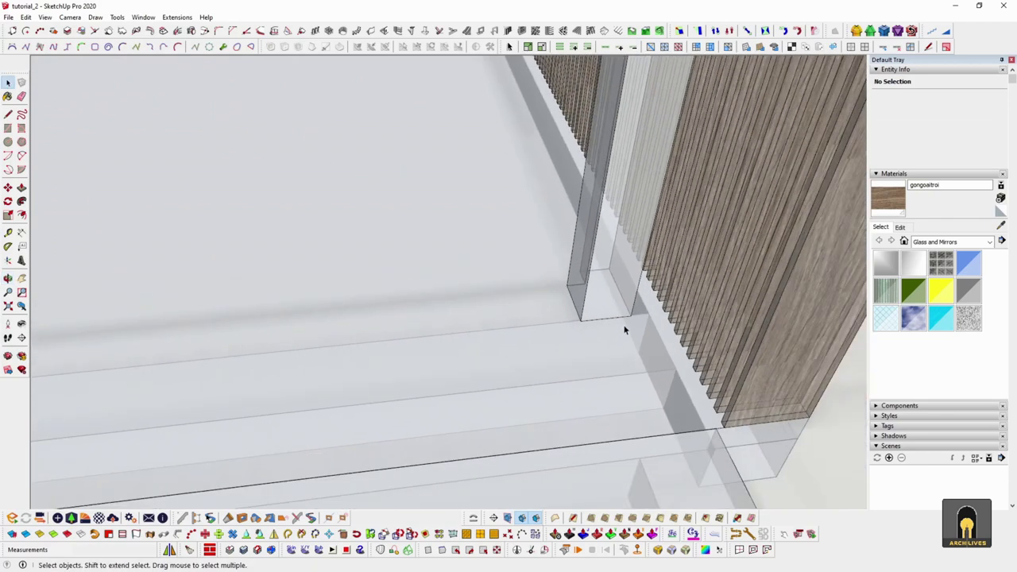
{"action": "key", "text": "r"}
{"action": "left_click", "coordinate": [566, 289]}
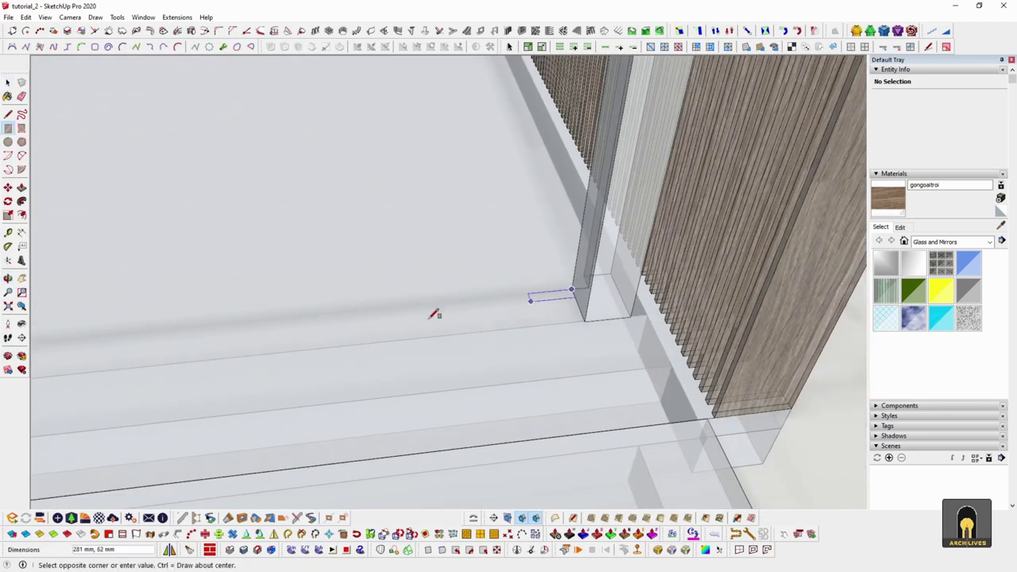
{"action": "scroll", "coordinate": [291, 336], "scroll_direction": "down", "scroll_amount": 5}
{"action": "middle_click_drag", "start_coordinate": [250, 352], "coordinate": [358, 346]}
{"action": "scroll", "coordinate": [358, 348], "scroll_direction": "up", "scroll_amount": 2}
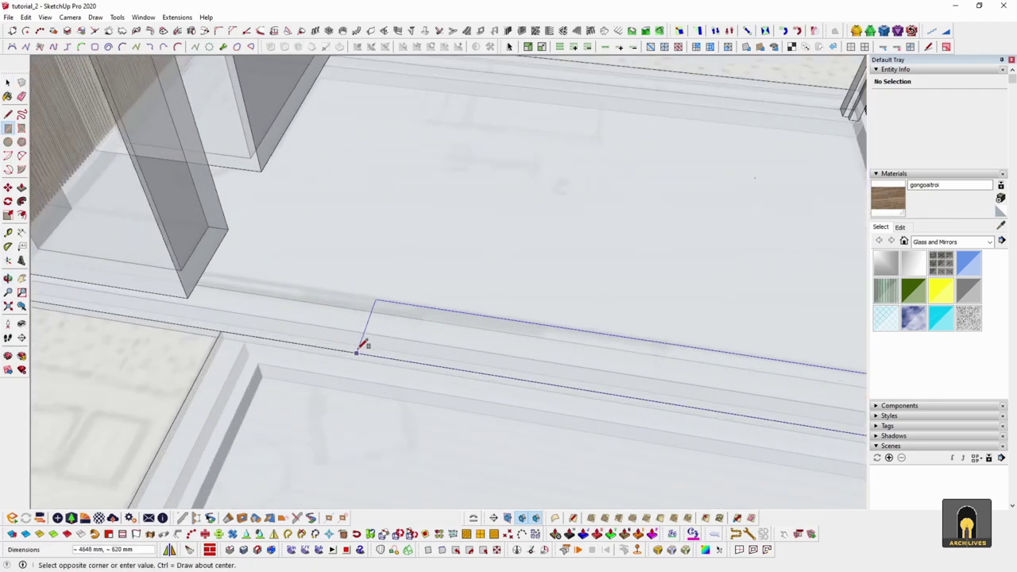
{"action": "scroll", "coordinate": [198, 291], "scroll_direction": "up", "scroll_amount": 3}
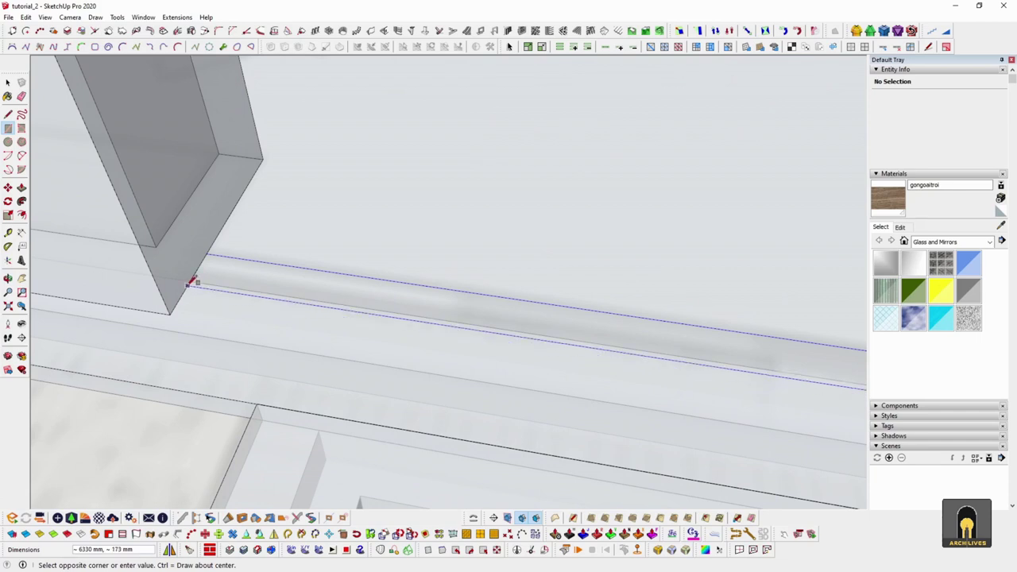
{"action": "scroll", "coordinate": [191, 285], "scroll_direction": "down", "scroll_amount": 3}
{"action": "scroll", "coordinate": [191, 284], "scroll_direction": "down", "scroll_amount": 3}
{"action": "scroll", "coordinate": [190, 284], "scroll_direction": "up", "scroll_amount": 3}
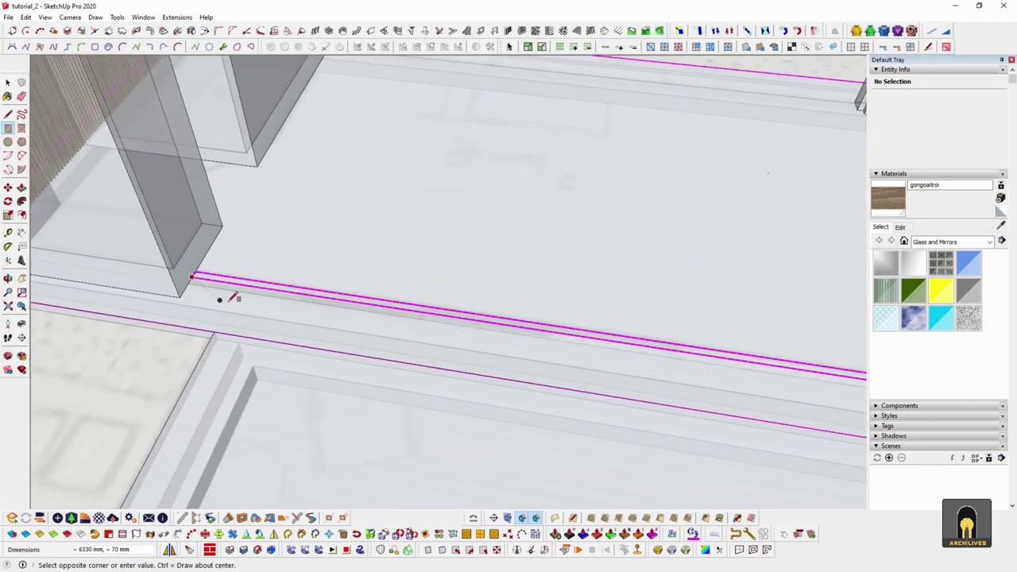
{"action": "scroll", "coordinate": [213, 297], "scroll_direction": "down", "scroll_amount": 4}
{"action": "scroll", "coordinate": [400, 325], "scroll_direction": "up", "scroll_amount": 3}
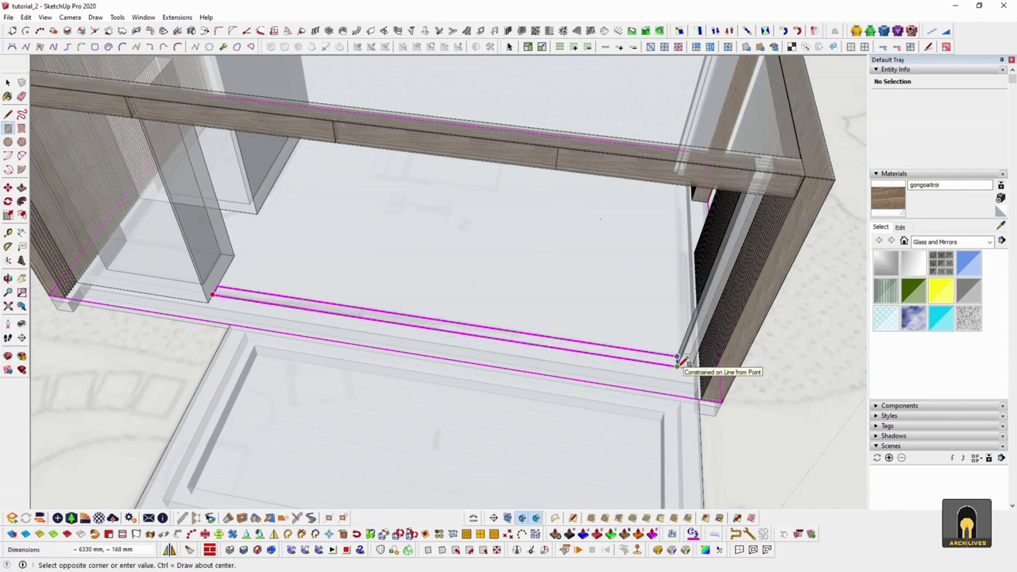
{"action": "scroll", "coordinate": [220, 254], "scroll_direction": "up", "scroll_amount": 5}
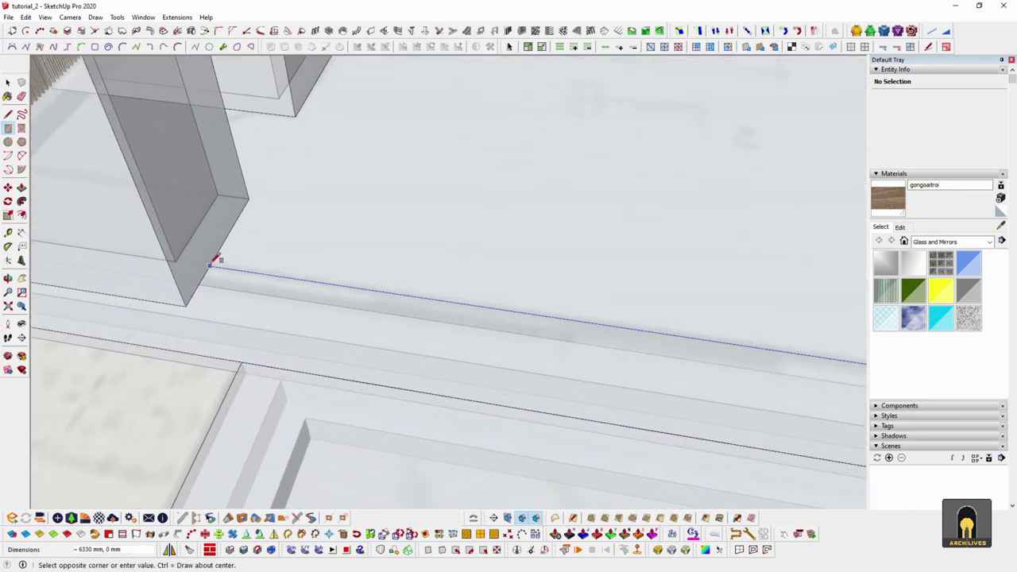
{"action": "scroll", "coordinate": [210, 263], "scroll_direction": "up", "scroll_amount": 2}
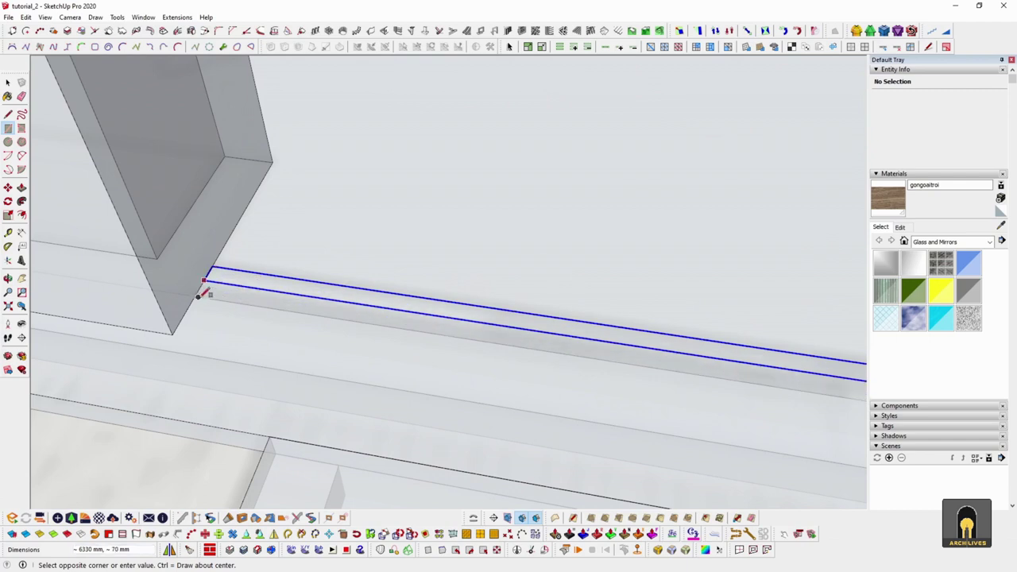
{"action": "scroll", "coordinate": [239, 315], "scroll_direction": "down", "scroll_amount": 2}
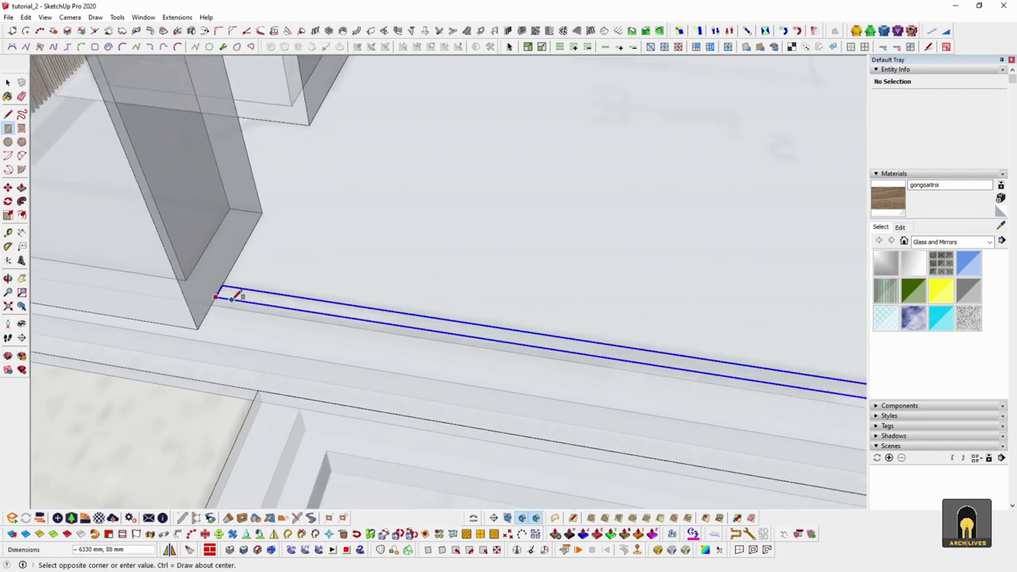
{"action": "scroll", "coordinate": [232, 297], "scroll_direction": "down", "scroll_amount": 2}
{"action": "scroll", "coordinate": [232, 297], "scroll_direction": "up", "scroll_amount": 1}
{"action": "scroll", "coordinate": [405, 343], "scroll_direction": "up", "scroll_amount": 2}
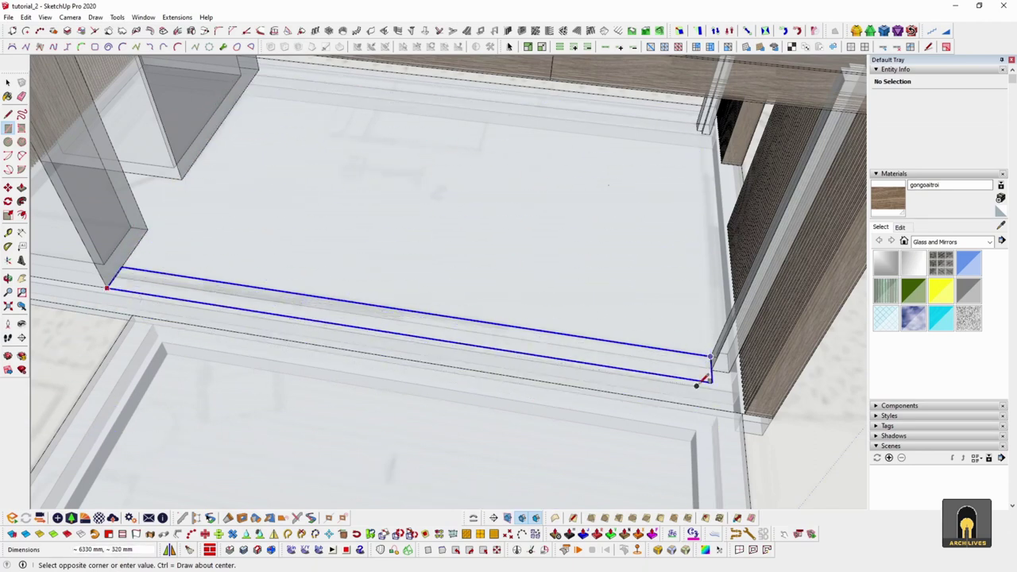
{"action": "left_click", "coordinate": [712, 369]}
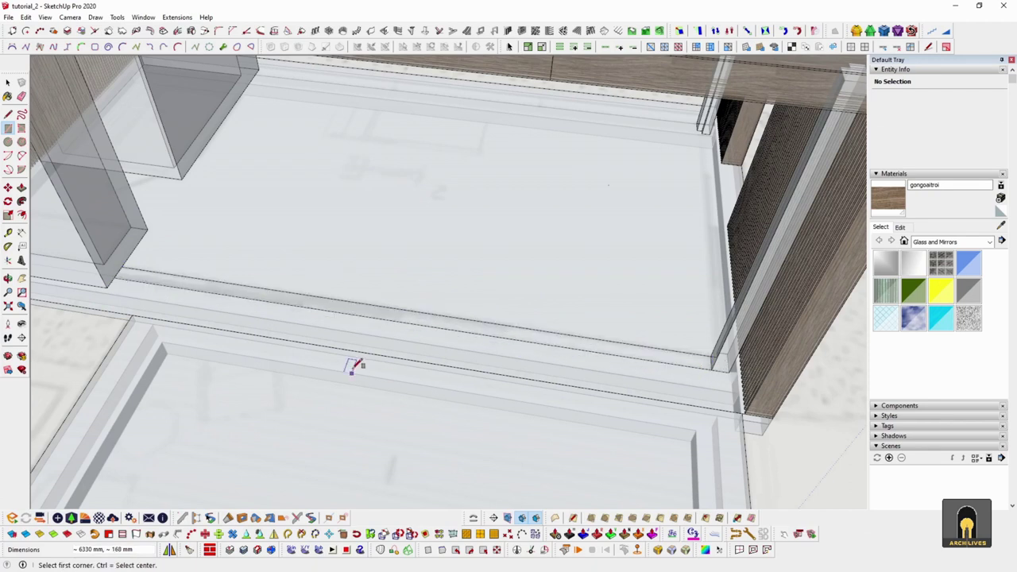
{"action": "key", "text": "space"}
Measure at the corner post's base with the Tape Measure and inspect both ends of the floor strip
{"action": "scroll", "coordinate": [685, 345], "scroll_direction": "up", "scroll_amount": 5}
{"action": "middle_click_drag", "start_coordinate": [640, 368], "coordinate": [524, 369]}
{"action": "scroll", "coordinate": [636, 317], "scroll_direction": "up", "scroll_amount": 5}
{"action": "key", "text": "t"}
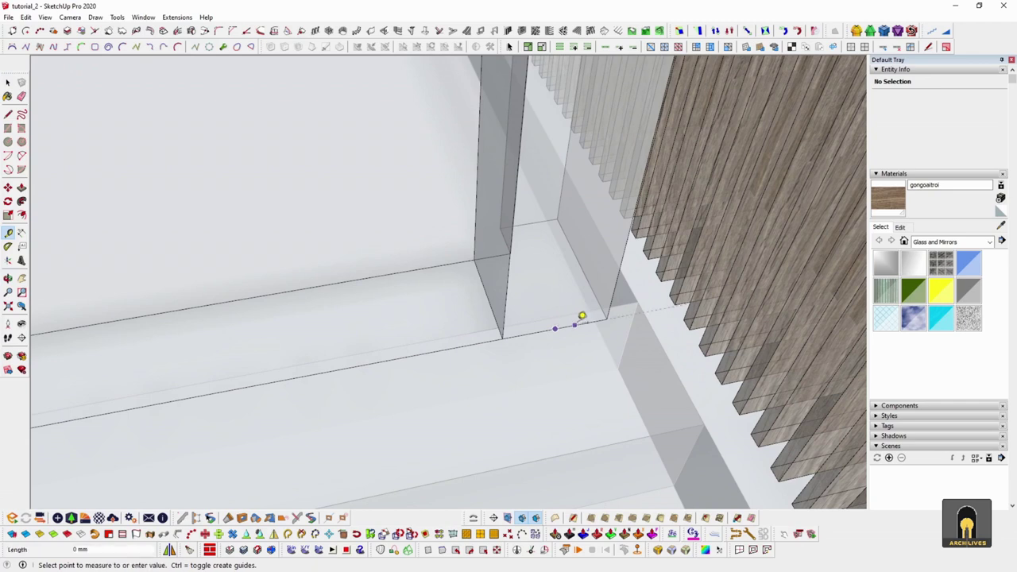
{"action": "middle_click_drag", "start_coordinate": [692, 340], "coordinate": [81, 314]}
{"action": "left_click", "coordinate": [421, 243]}
{"action": "left_click", "coordinate": [416, 229]}
{"action": "key", "text": "space"}
{"action": "scroll", "coordinate": [585, 372], "scroll_direction": "down", "scroll_amount": 6}
{"action": "scroll", "coordinate": [589, 356], "scroll_direction": "down", "scroll_amount": 5}
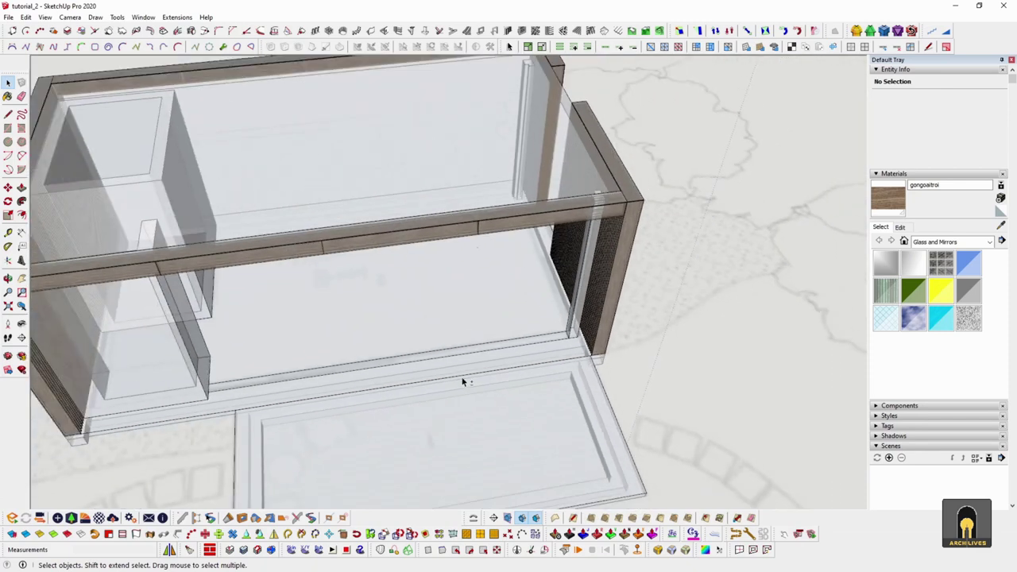
{"action": "middle_click_drag", "start_coordinate": [520, 379], "coordinate": [400, 363]}
{"action": "scroll", "coordinate": [371, 357], "scroll_direction": "up", "scroll_amount": 5}
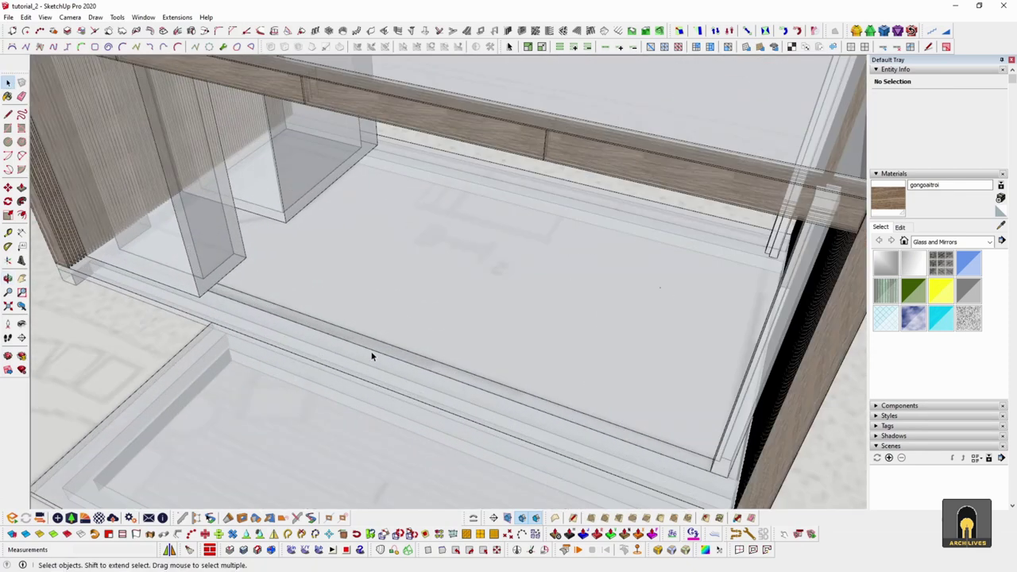
{"action": "middle_click_drag", "start_coordinate": [371, 356], "coordinate": [484, 382]}
{"action": "scroll", "coordinate": [292, 429], "scroll_direction": "up", "scroll_amount": 2}
{"action": "middle_click_drag", "start_coordinate": [333, 441], "coordinate": [217, 343]}
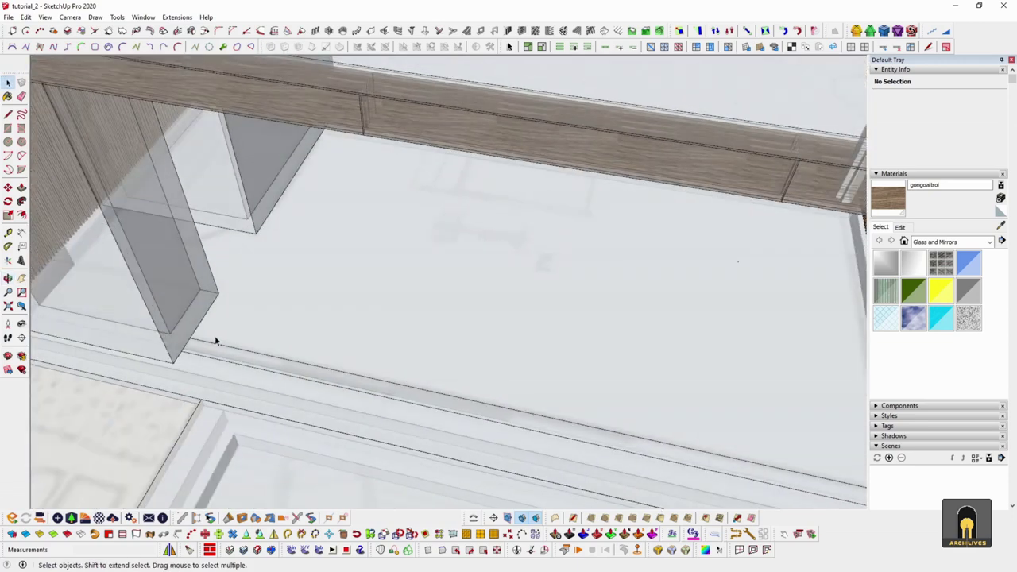
{"action": "middle_click_drag", "start_coordinate": [355, 388], "coordinate": [464, 380]}
{"action": "mouse_move", "coordinate": [587, 363]}
{"action": "middle_mouse_down", "text": "shift"}
{"action": "mouse_move", "coordinate": [481, 386]}
{"action": "mouse_move", "coordinate": [567, 361]}
{"action": "middle_mouse_up", "text": "shift"}
{"action": "scroll", "coordinate": [569, 360], "scroll_direction": "up", "scroll_amount": 1}
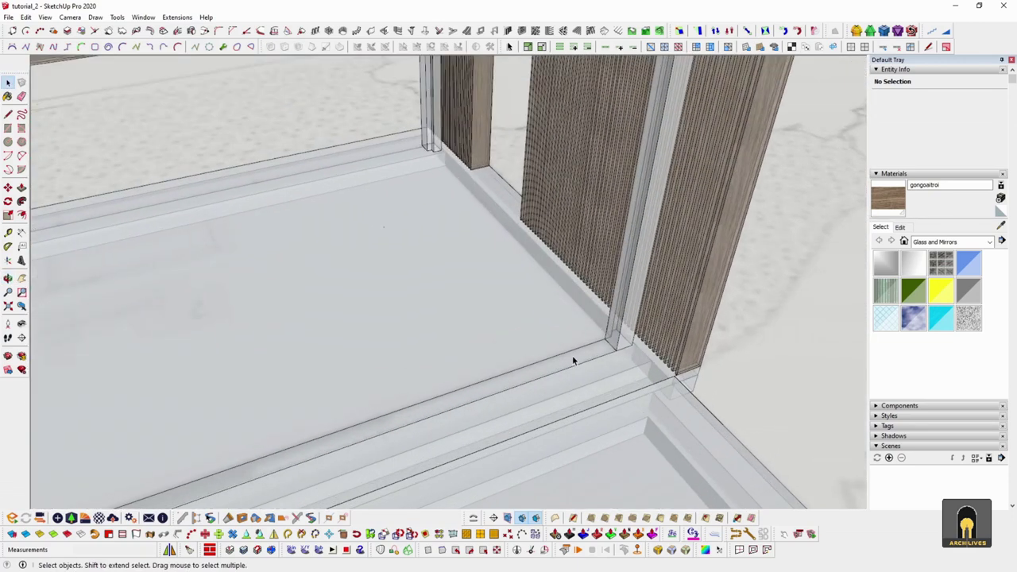
Group the floor strip's face and edges and open the group for editing
{"action": "key", "text": "p"}
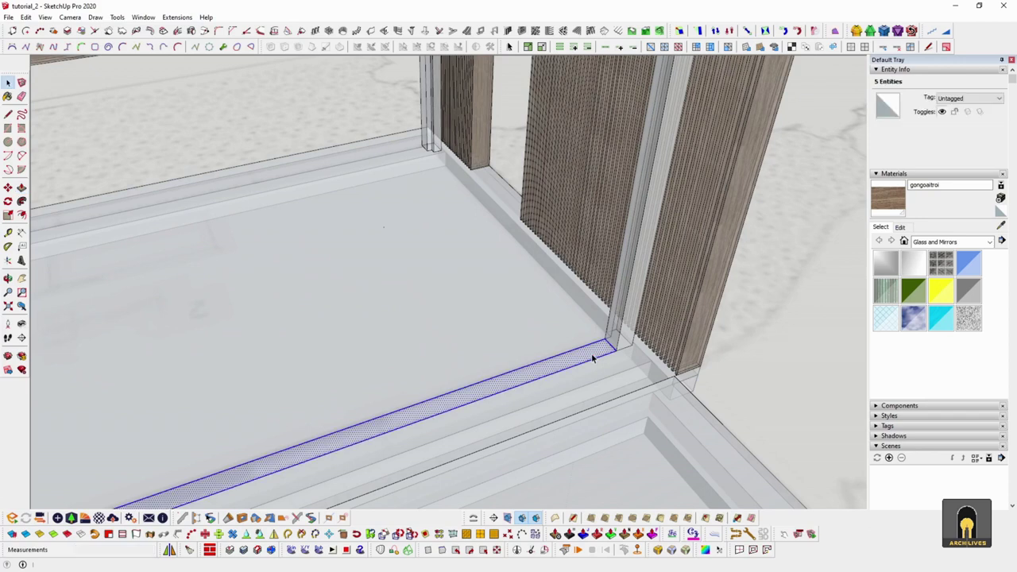
{"action": "key", "text": "ctrl+g"}
{"action": "double_click", "coordinate": [592, 358]}
{"action": "scroll", "coordinate": [592, 358], "scroll_direction": "down", "scroll_amount": 3}
{"action": "middle_click_drag", "start_coordinate": [592, 358], "coordinate": [517, 313]}
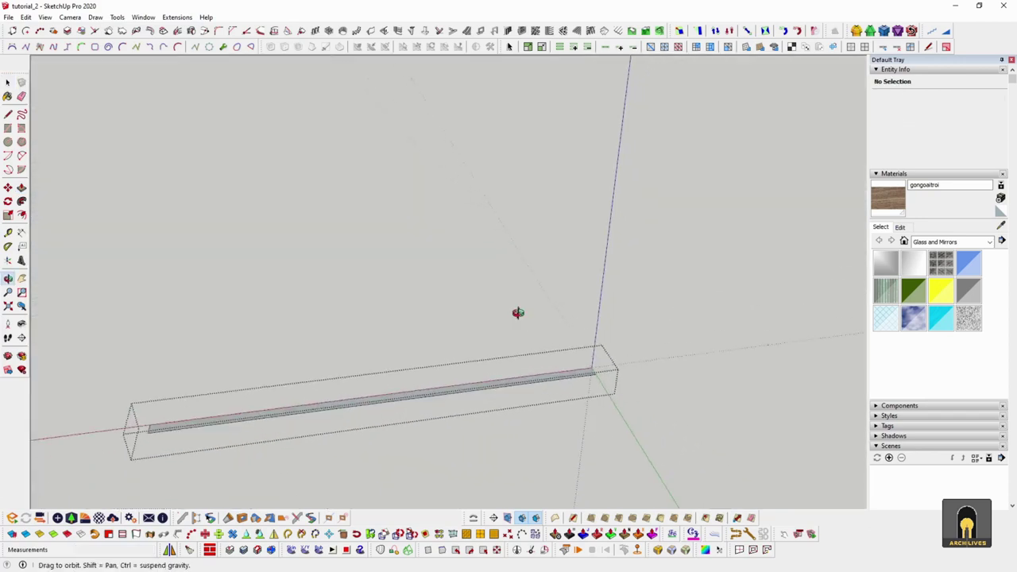
{"action": "scroll", "coordinate": [594, 389], "scroll_direction": "up", "scroll_amount": 3}
{"action": "scroll", "coordinate": [595, 375], "scroll_direction": "up", "scroll_amount": 2}
{"action": "key", "text": "m"}
{"action": "left_click", "coordinate": [597, 371]}
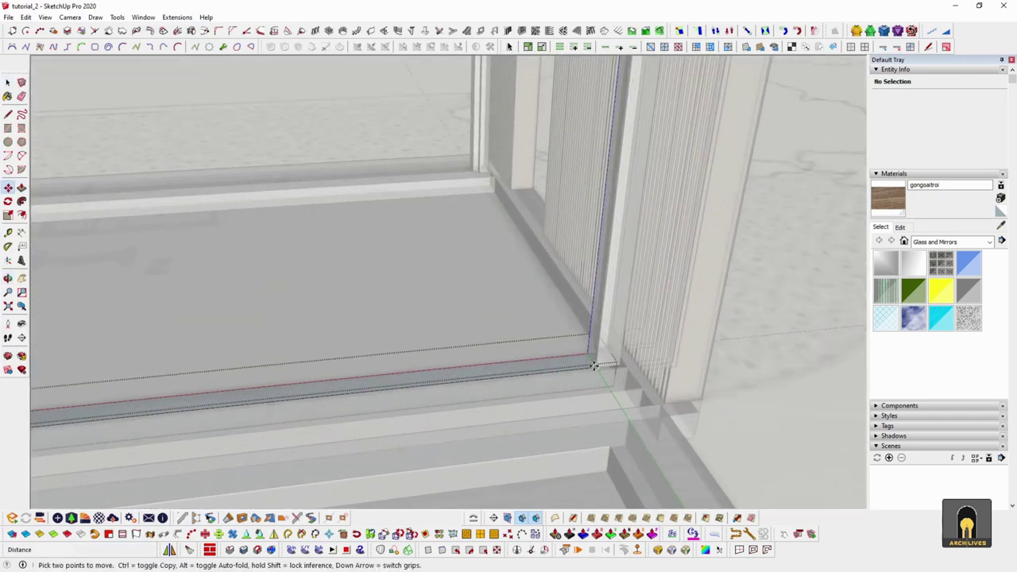
{"action": "scroll", "coordinate": [601, 255], "scroll_direction": "down", "scroll_amount": 2}
{"action": "middle_click_drag", "start_coordinate": [601, 254], "coordinate": [583, 329]}
{"action": "key", "text": "space"}
Select the strip's face with its edges inside the group and turn off the X-ray face style
{"action": "left_click", "coordinate": [559, 454]}
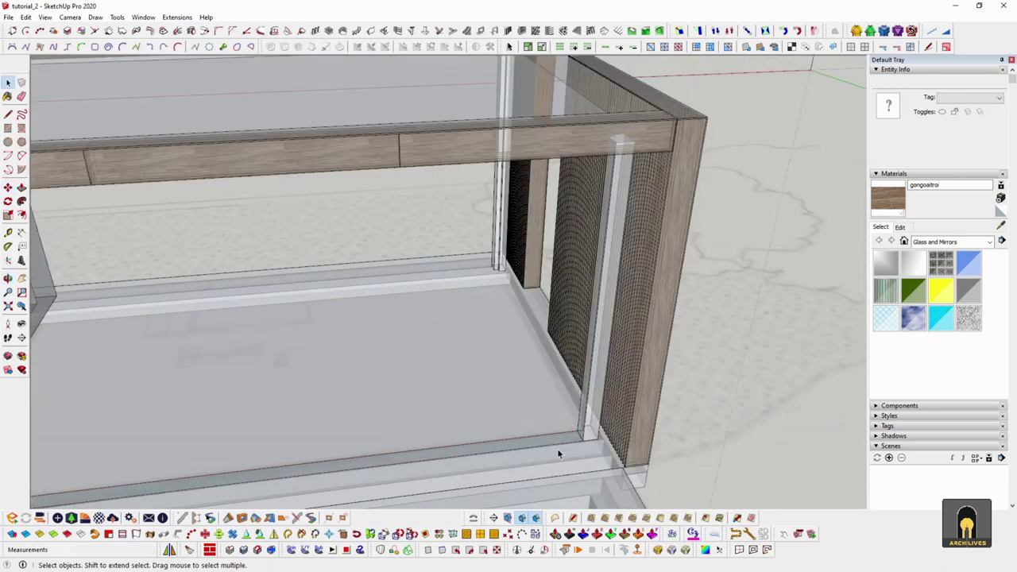
{"action": "double_click", "coordinate": [554, 444]}
{"action": "key", "text": "i"}
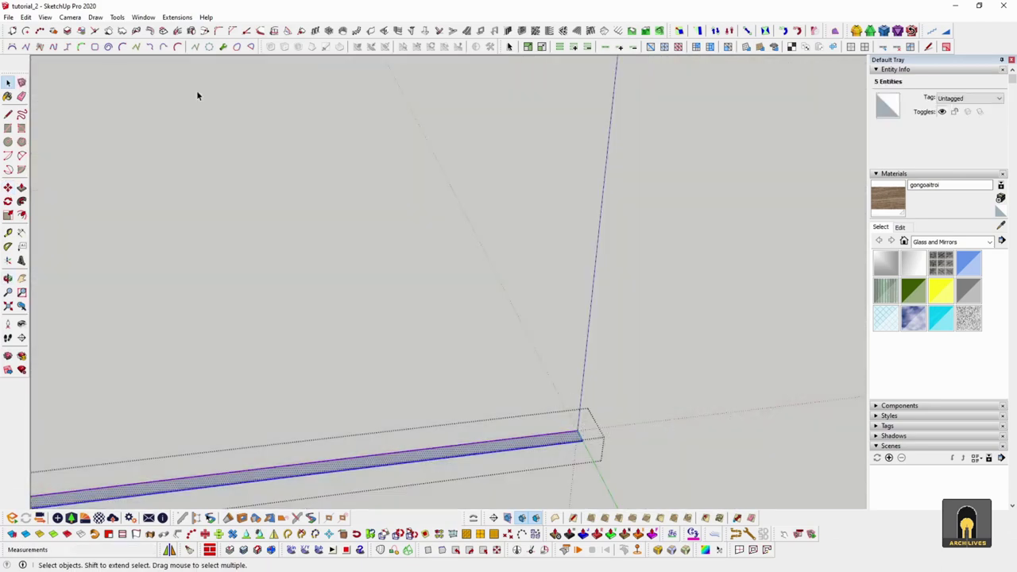
{"action": "left_click", "coordinate": [26, 17]}
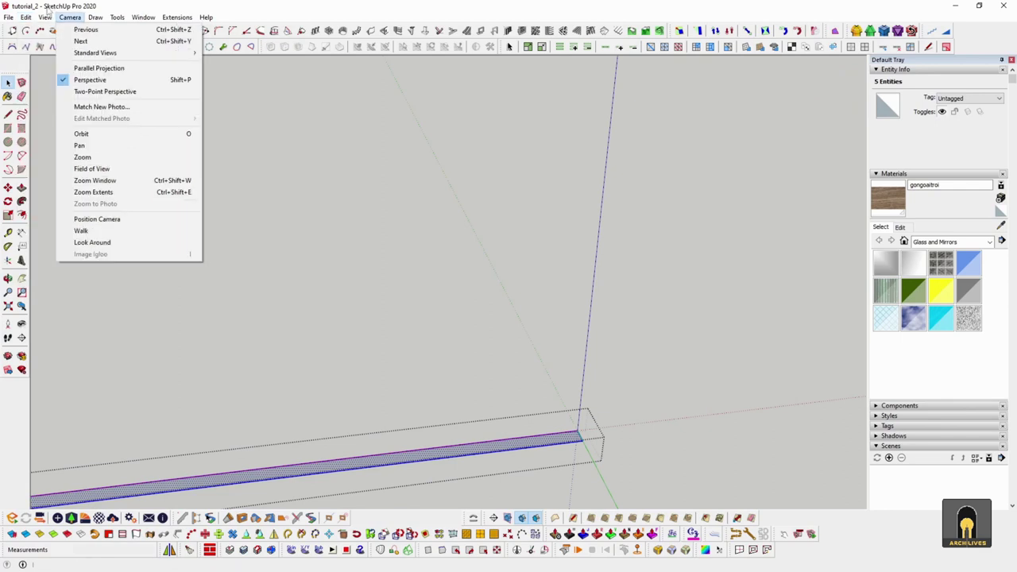
{"action": "mouse_move", "coordinate": [135, 180]}
{"action": "left_click", "coordinate": [239, 180]}
Copy the strip 3200 mm straight up to the top of the corner post and hide the surrounding model
{"action": "middle_click_drag", "start_coordinate": [494, 354], "coordinate": [612, 222]}
{"action": "key", "text": "i"}
{"action": "scroll", "coordinate": [576, 441], "scroll_direction": "up", "scroll_amount": 2}
{"action": "scroll", "coordinate": [612, 255], "scroll_direction": "down", "scroll_amount": 3}
{"action": "middle_click_drag", "start_coordinate": [613, 258], "coordinate": [583, 311], "text": "shift"}
{"action": "left_click", "coordinate": [584, 311]}
{"action": "key", "text": "ctrl"}
{"action": "scroll", "coordinate": [622, 166], "scroll_direction": "up", "scroll_amount": 3}
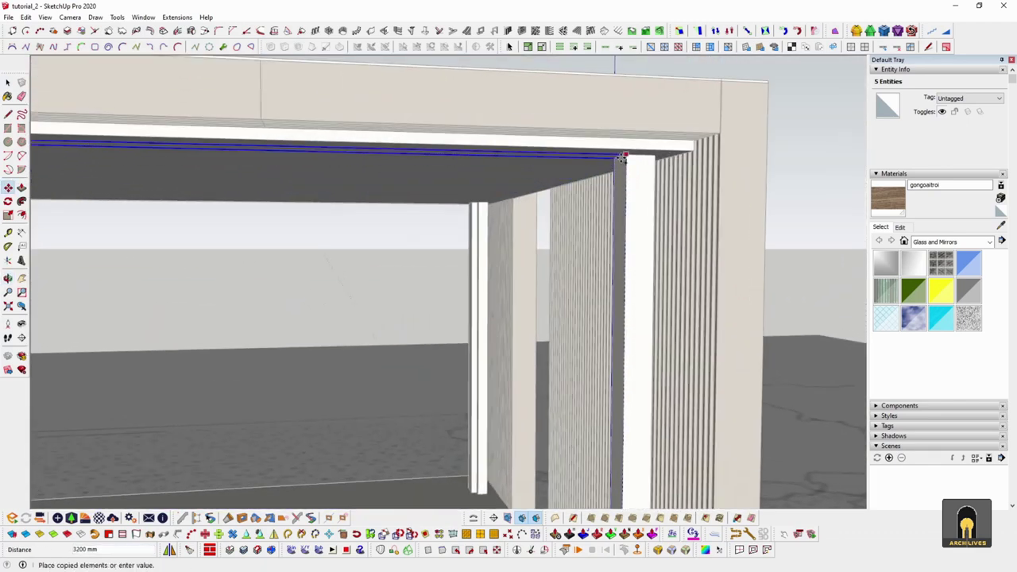
{"action": "left_click", "coordinate": [622, 158]}
{"action": "key", "text": "space"}
{"action": "scroll", "coordinate": [640, 294], "scroll_direction": "down", "scroll_amount": 4}
{"action": "key", "text": "alt+h"}
Draw a vertical rectangle between the upper and lower strips across the opening's full length, and show the surrounding model again
{"action": "middle_click_drag", "start_coordinate": [596, 347], "coordinate": [318, 457]}
{"action": "scroll", "coordinate": [374, 392], "scroll_direction": "up", "scroll_amount": 2}
{"action": "middle_click_drag", "start_coordinate": [374, 392], "coordinate": [321, 241]}
{"action": "key", "text": "r"}
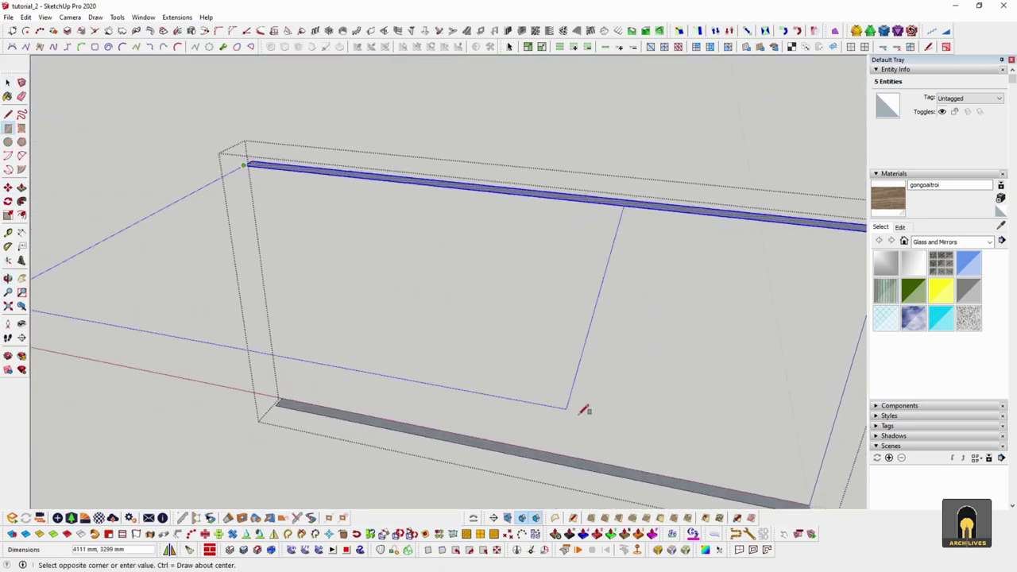
{"action": "middle_click_drag", "start_coordinate": [747, 483], "coordinate": [502, 407], "text": "shift"}
{"action": "left_click", "coordinate": [551, 429]}
{"action": "key", "text": "space"}
{"action": "middle_click_drag", "start_coordinate": [579, 404], "coordinate": [389, 233]}
{"action": "key", "text": "i"}
{"action": "scroll", "coordinate": [220, 251], "scroll_direction": "up", "scroll_amount": 3}
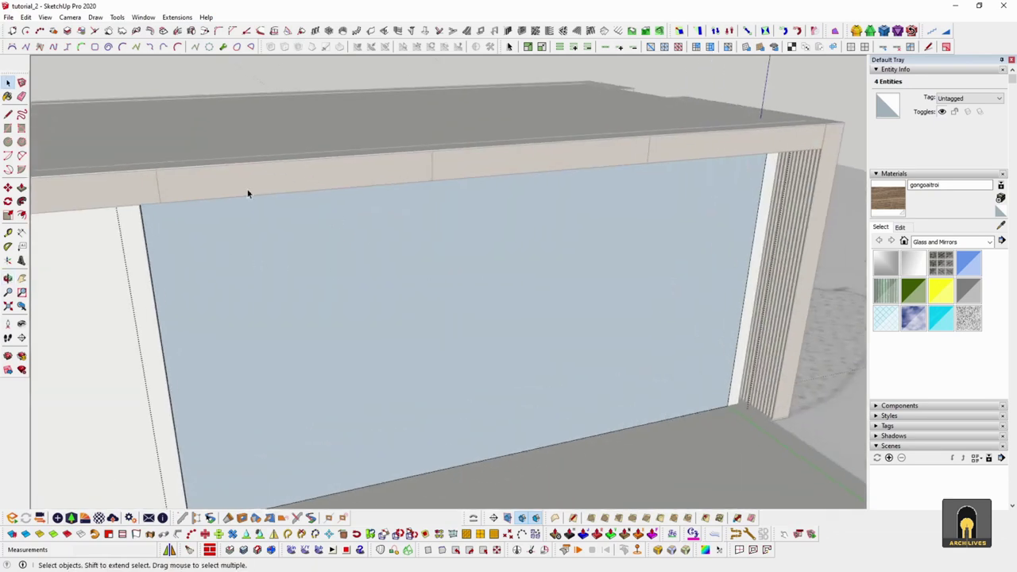
{"action": "middle_click_drag", "start_coordinate": [607, 358], "coordinate": [724, 209]}
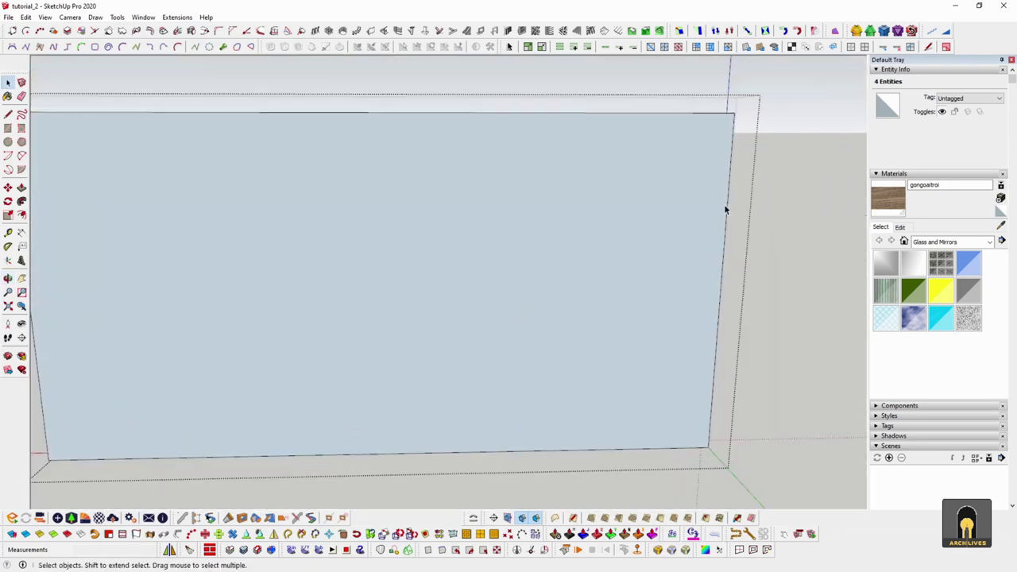
{"action": "left_click", "coordinate": [590, 248]}
{"action": "key", "text": "f"}
{"action": "left_click", "coordinate": [728, 189]}
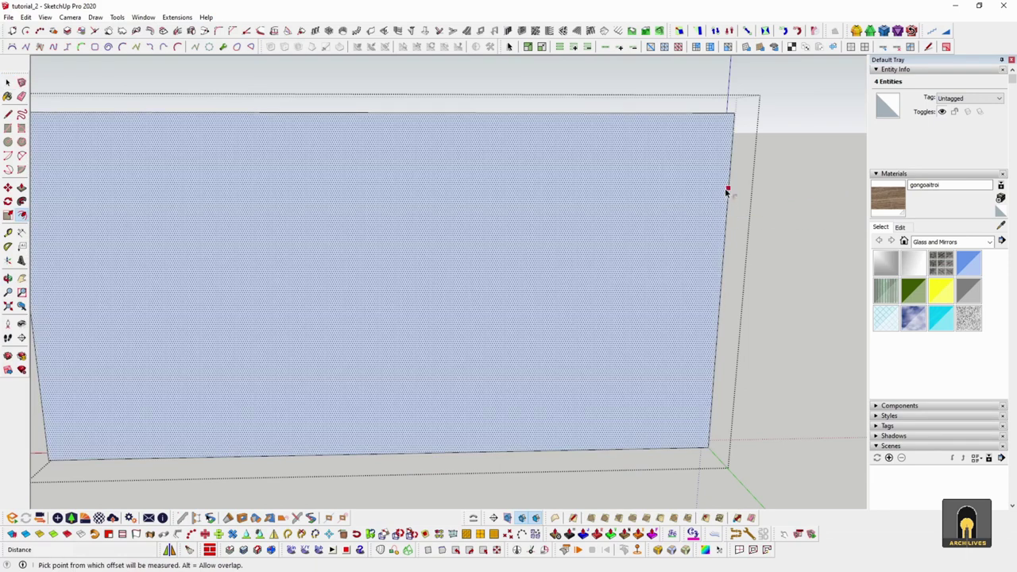
{"action": "key", "text": "space"}
Remove the horizontal strips inside the group, keeping only the vertical rectangle, and show the surrounding model again
{"action": "middle_click_drag", "start_coordinate": [636, 239], "coordinate": [740, 319]}
{"action": "scroll", "coordinate": [506, 314], "scroll_direction": "down", "scroll_amount": 2}
{"action": "middle_click_drag", "start_coordinate": [506, 314], "coordinate": [514, 334]}
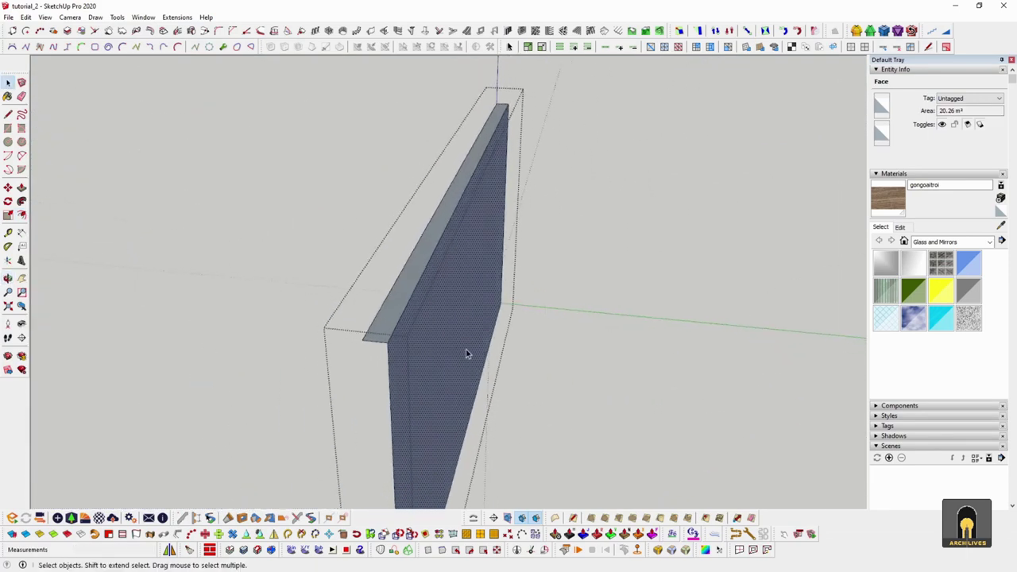
{"action": "middle_click_drag", "start_coordinate": [334, 239], "coordinate": [517, 275]}
{"action": "triple_click", "coordinate": [366, 316]}
{"action": "key", "text": "ctrl+t"}
{"action": "middle_click_drag", "start_coordinate": [393, 311], "coordinate": [227, 227]}
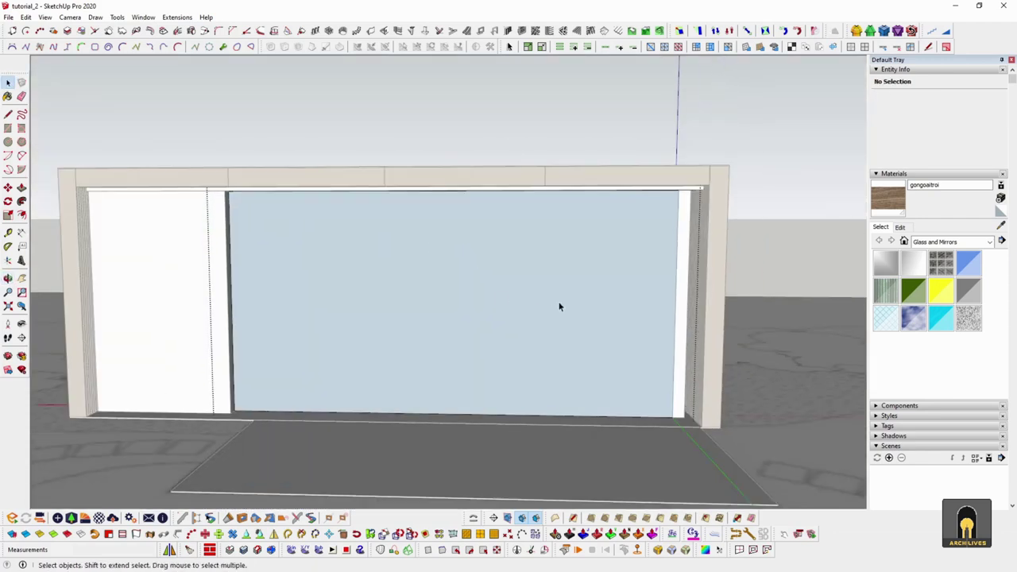
Offset the vertical rectangle's outline 10 mm inward and delete the inner face, leaving a thin frame around the opening
{"action": "scroll", "coordinate": [564, 304], "scroll_direction": "up", "scroll_amount": 2}
{"action": "key", "text": "f"}
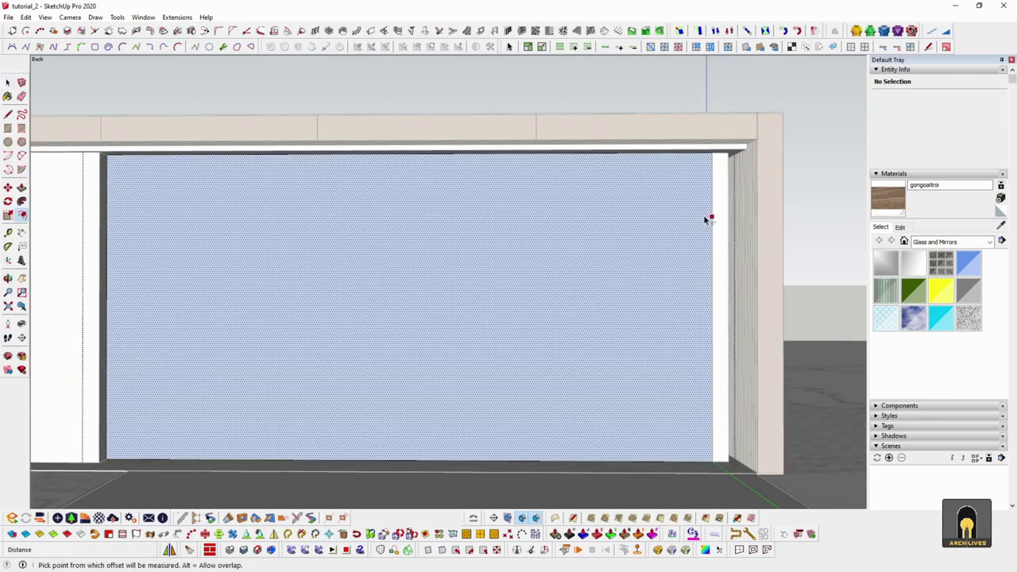
{"action": "key", "text": "Escape"}
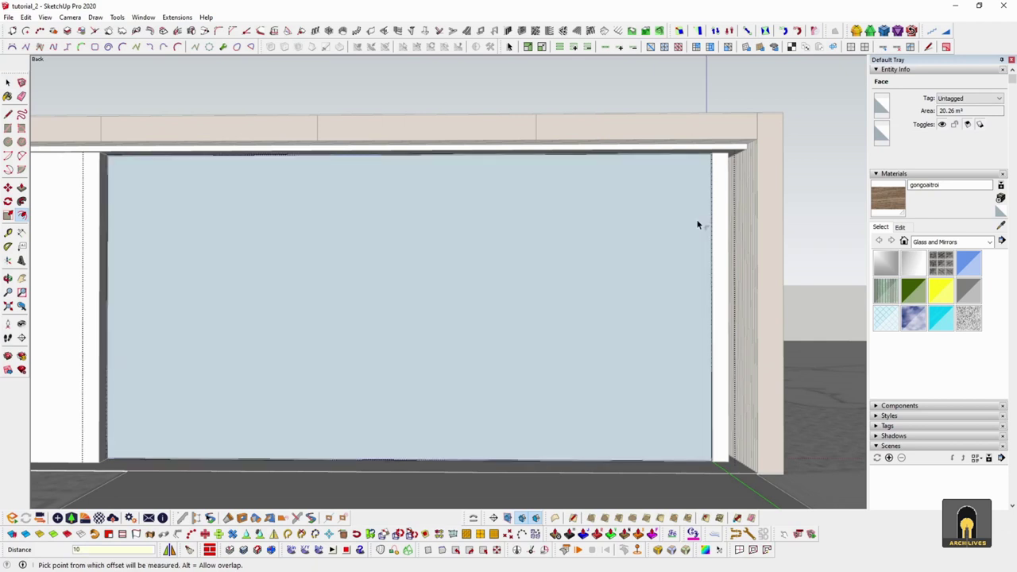
{"action": "key", "text": "i"}
{"action": "left_click", "coordinate": [573, 342]}
{"action": "middle_click_drag", "start_coordinate": [601, 319], "coordinate": [649, 398]}
{"action": "key", "text": "Delete"}
Move the frame's inner top edge straight down to deepen the top member, leaving a clear opening 3150 mm high
{"action": "scroll", "coordinate": [702, 472], "scroll_direction": "up", "scroll_amount": 3}
{"action": "scroll", "coordinate": [703, 465], "scroll_direction": "up", "scroll_amount": 5}
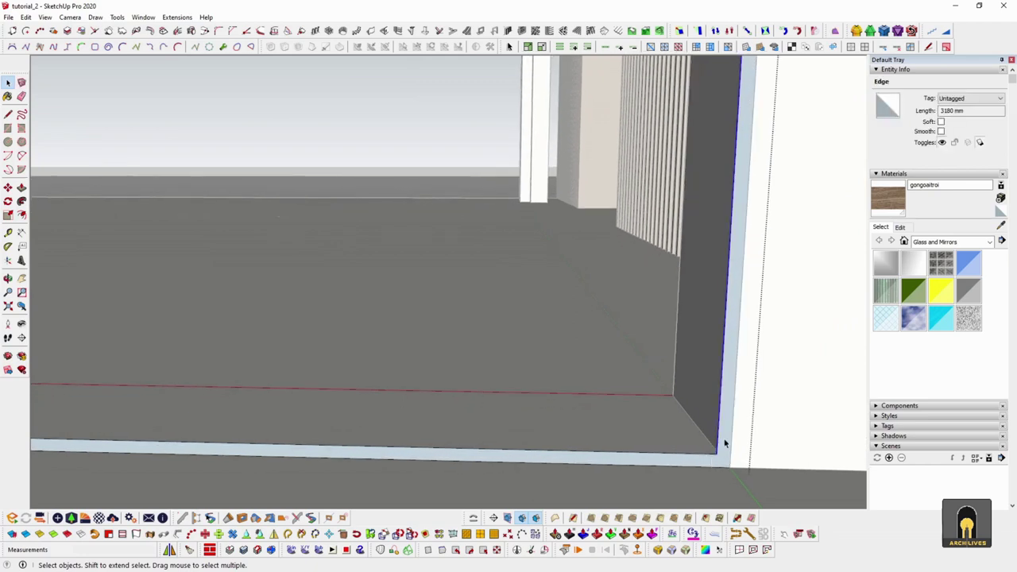
{"action": "scroll", "coordinate": [724, 443], "scroll_direction": "down", "scroll_amount": 6}
{"action": "middle_click_drag", "start_coordinate": [90, 387], "coordinate": [470, 423], "text": "shift"}
{"action": "scroll", "coordinate": [342, 457], "scroll_direction": "up", "scroll_amount": 5}
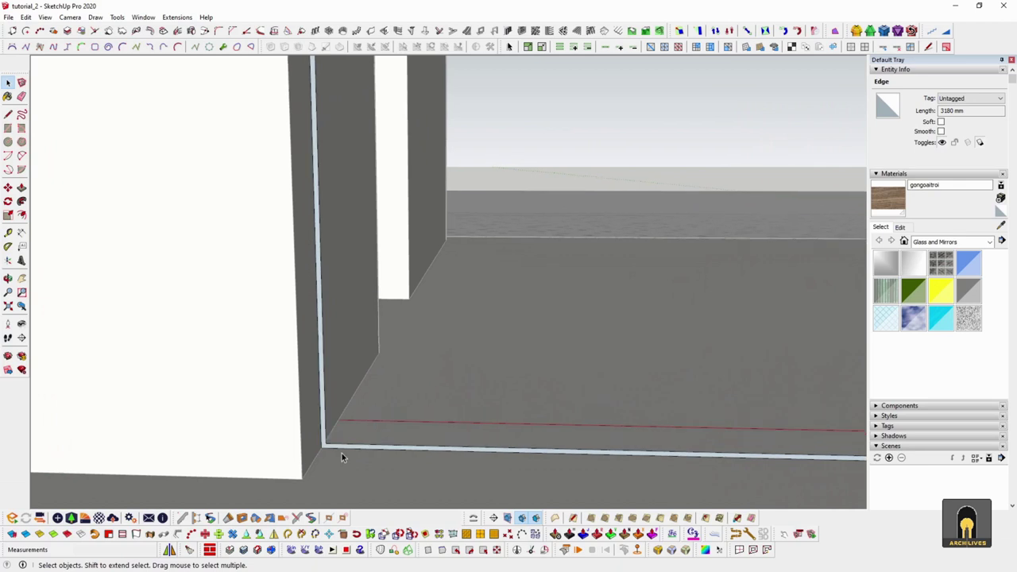
{"action": "scroll", "coordinate": [342, 457], "scroll_direction": "down", "scroll_amount": 5}
{"action": "middle_click_drag", "start_coordinate": [324, 465], "coordinate": [228, 322]}
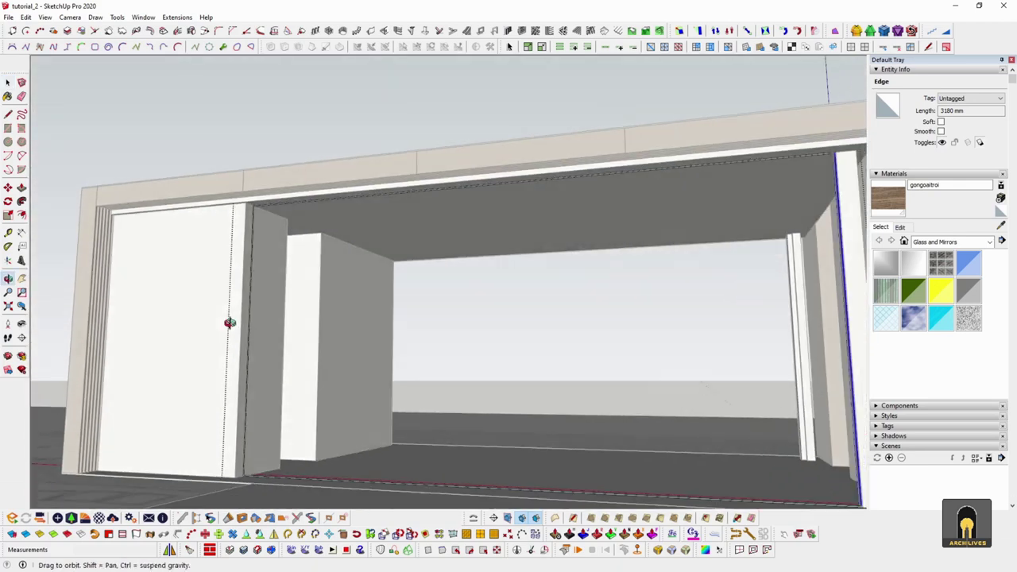
{"action": "scroll", "coordinate": [239, 278], "scroll_direction": "up", "scroll_amount": 5}
{"action": "scroll", "coordinate": [244, 156], "scroll_direction": "up", "scroll_amount": 2}
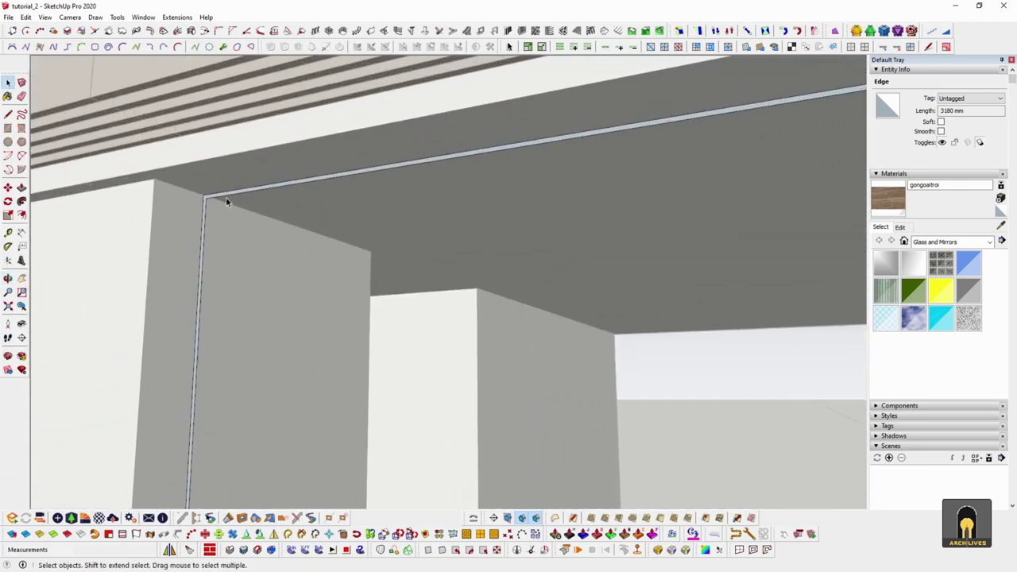
{"action": "key", "text": "m"}
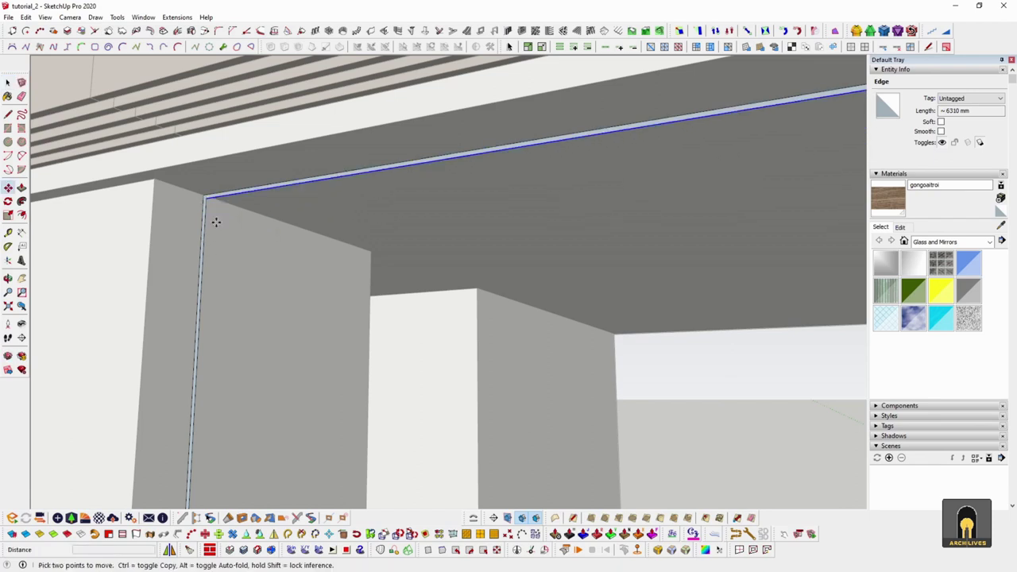
{"action": "middle_click_drag", "start_coordinate": [241, 185], "coordinate": [172, 273]}
{"action": "middle_click_drag", "start_coordinate": [248, 278], "coordinate": [497, 320]}
{"action": "scroll", "coordinate": [477, 296], "scroll_direction": "up", "scroll_amount": 3}
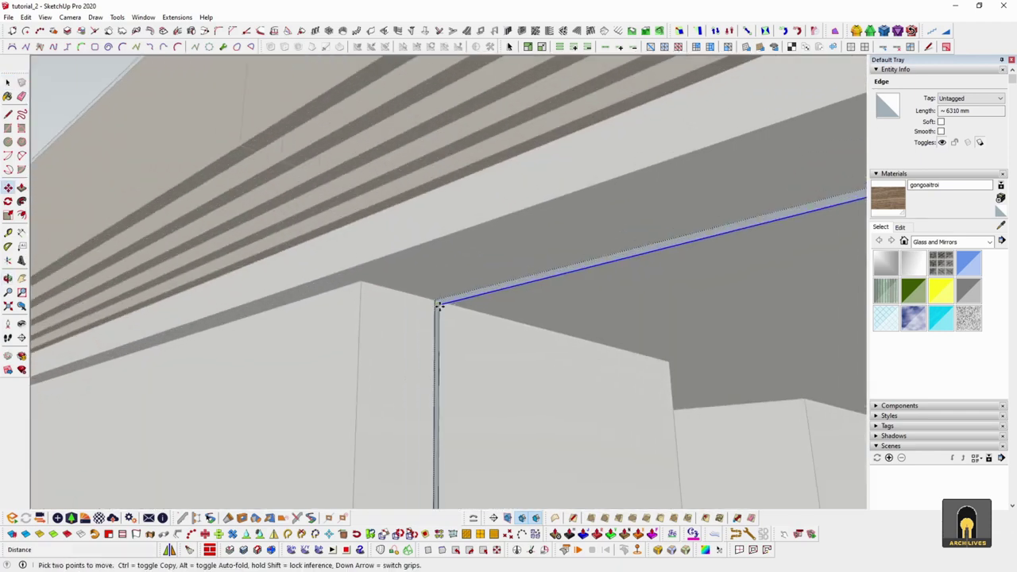
{"action": "left_click_drag", "start_coordinate": [440, 304], "coordinate": [439, 366]}
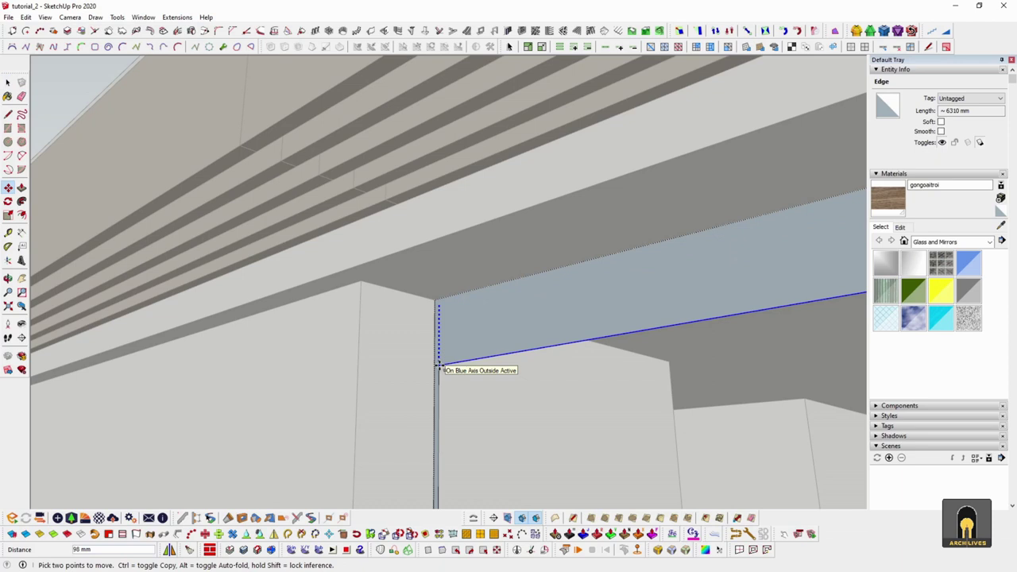
{"action": "left_click", "coordinate": [438, 366]}
Extrude the thin frame profile about 168 mm deep with Push/Pull
{"action": "middle_click_drag", "start_coordinate": [437, 363], "coordinate": [334, 313]}
{"action": "scroll", "coordinate": [374, 282], "scroll_direction": "up", "scroll_amount": 5}
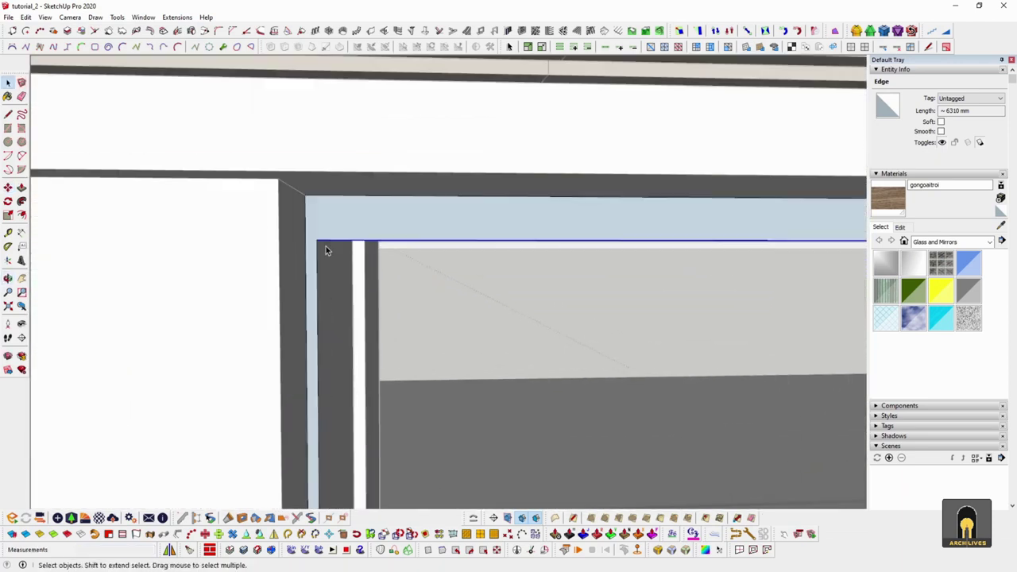
{"action": "scroll", "coordinate": [76, 179], "scroll_direction": "down", "scroll_amount": 1}
{"action": "scroll", "coordinate": [339, 227], "scroll_direction": "down", "scroll_amount": 6}
{"action": "middle_click_drag", "start_coordinate": [483, 364], "coordinate": [469, 242]}
{"action": "scroll", "coordinate": [287, 340], "scroll_direction": "up", "scroll_amount": 8}
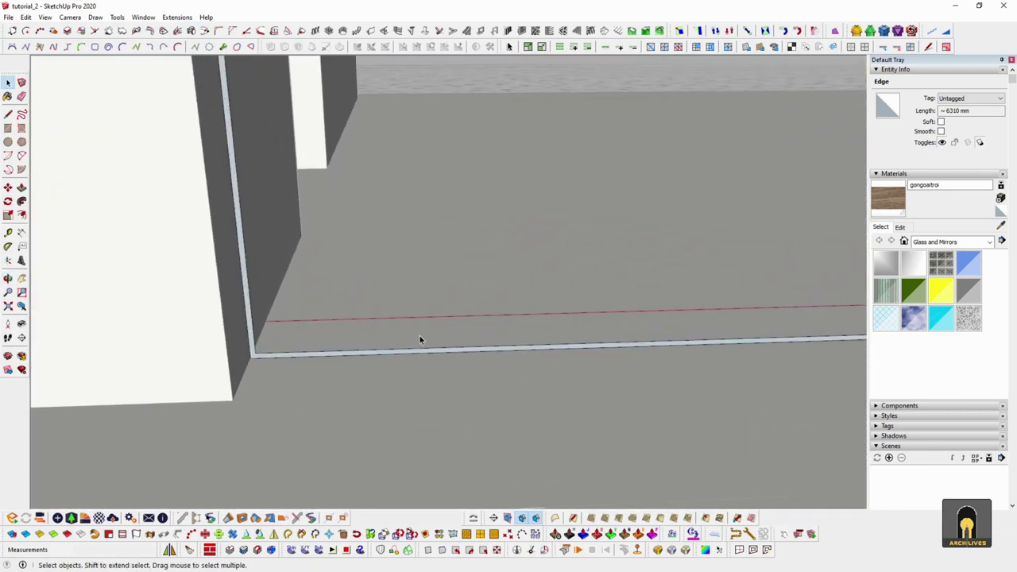
{"action": "middle_click_drag", "start_coordinate": [390, 338], "coordinate": [233, 429]}
{"action": "scroll", "coordinate": [399, 231], "scroll_direction": "up", "scroll_amount": 3}
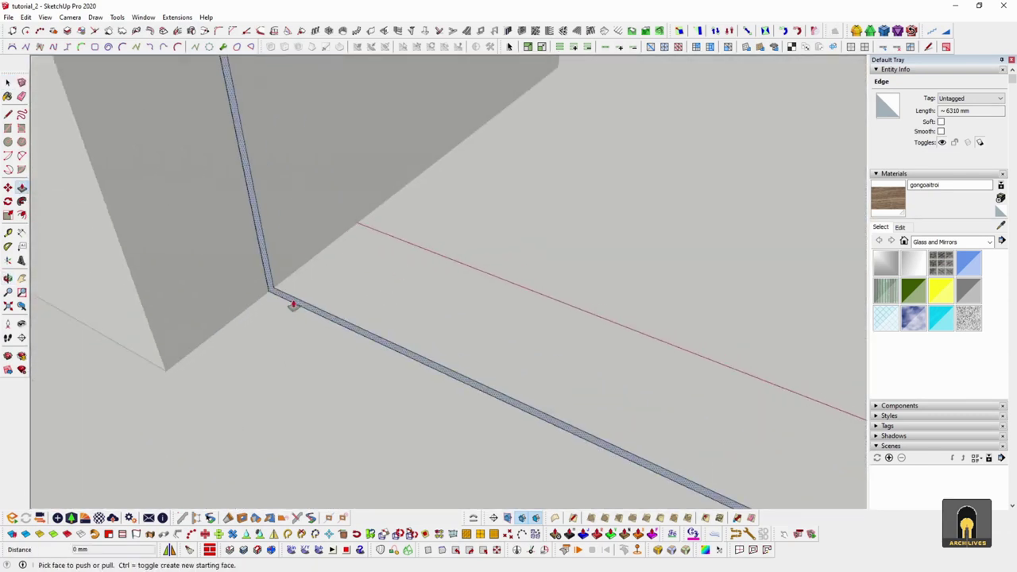
{"action": "left_click", "coordinate": [293, 305]}
{"action": "scroll", "coordinate": [521, 218], "scroll_direction": "down", "scroll_amount": 4}
{"action": "middle_click_drag", "start_coordinate": [581, 241], "coordinate": [198, 316]}
{"action": "scroll", "coordinate": [198, 315], "scroll_direction": "down", "scroll_amount": 3}
{"action": "scroll", "coordinate": [345, 247], "scroll_direction": "up", "scroll_amount": 4}
{"action": "middle_click_drag", "start_coordinate": [347, 263], "coordinate": [469, 312]}
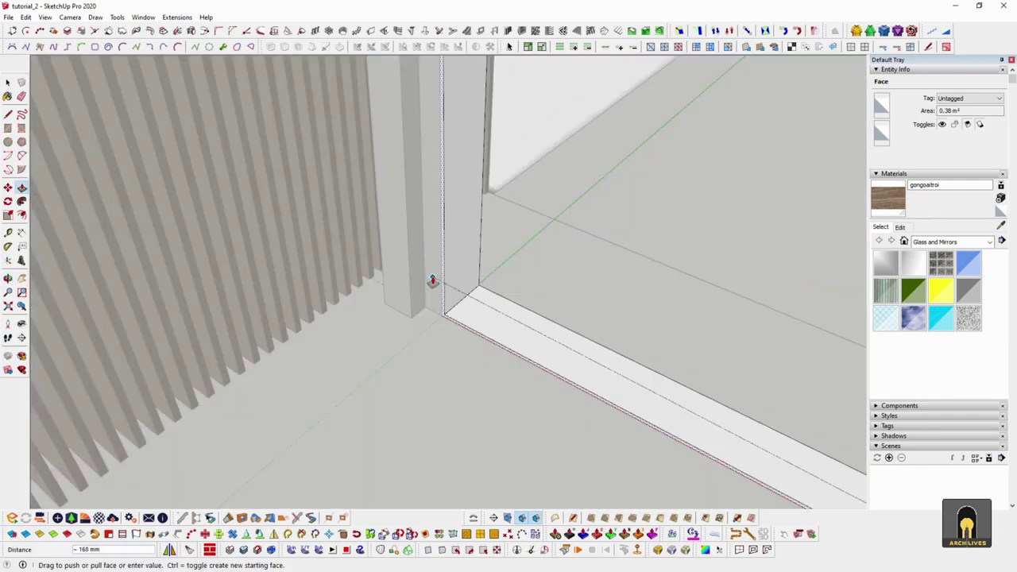
{"action": "left_click", "coordinate": [431, 282]}
Select the whole extruded frame with all its faces and edges and make it a group
{"action": "middle_click_drag", "start_coordinate": [551, 334], "coordinate": [342, 340]}
{"action": "key", "text": "space"}
{"action": "left_click", "coordinate": [575, 341]}
{"action": "scroll", "coordinate": [581, 340], "scroll_direction": "down", "scroll_amount": 3}
{"action": "scroll", "coordinate": [584, 341], "scroll_direction": "down", "scroll_amount": 5}
{"action": "middle_click_drag", "start_coordinate": [633, 356], "coordinate": [343, 325]}
{"action": "scroll", "coordinate": [335, 332], "scroll_direction": "up", "scroll_amount": 4}
{"action": "scroll", "coordinate": [340, 338], "scroll_direction": "up", "scroll_amount": 5}
{"action": "scroll", "coordinate": [344, 341], "scroll_direction": "down", "scroll_amount": 5}
{"action": "scroll", "coordinate": [307, 391], "scroll_direction": "down", "scroll_amount": 3}
{"action": "middle_click_drag", "start_coordinate": [318, 390], "coordinate": [482, 409]}
{"action": "scroll", "coordinate": [210, 149], "scroll_direction": "up", "scroll_amount": 3}
{"action": "scroll", "coordinate": [210, 149], "scroll_direction": "up", "scroll_amount": 3}
{"action": "key", "text": "r"}
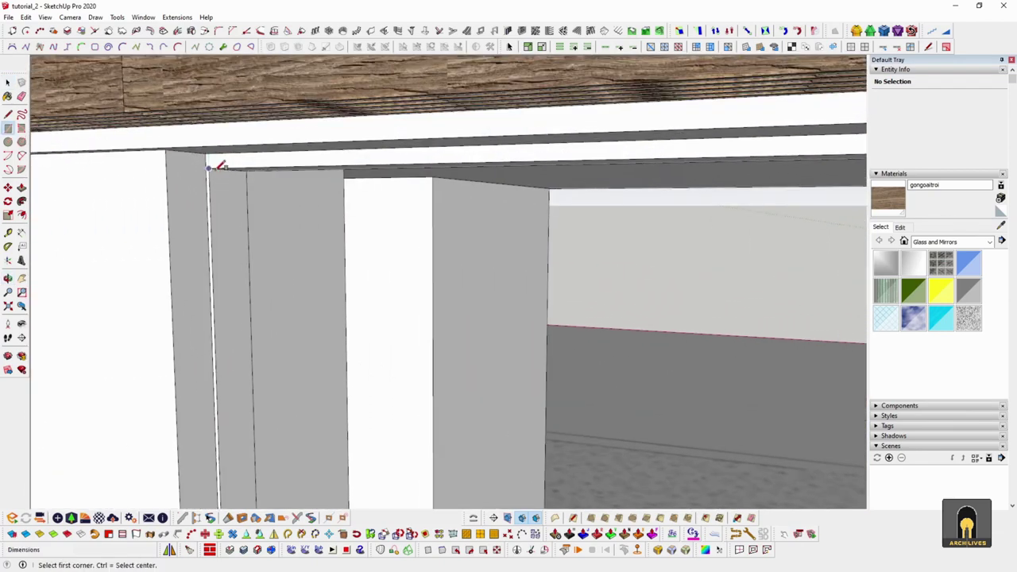
{"action": "left_click", "coordinate": [242, 170]}
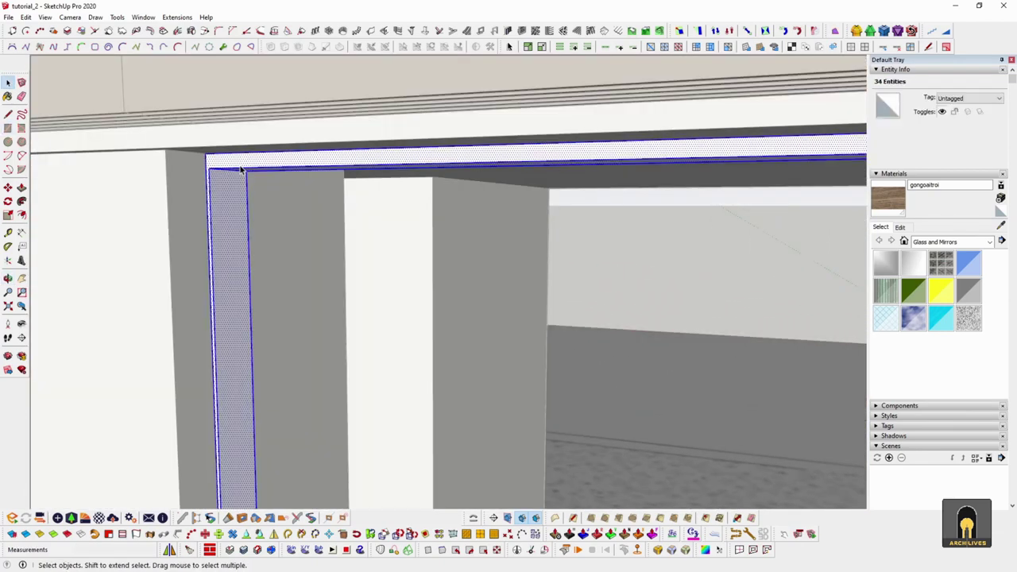
{"action": "right_click", "coordinate": [241, 169]}
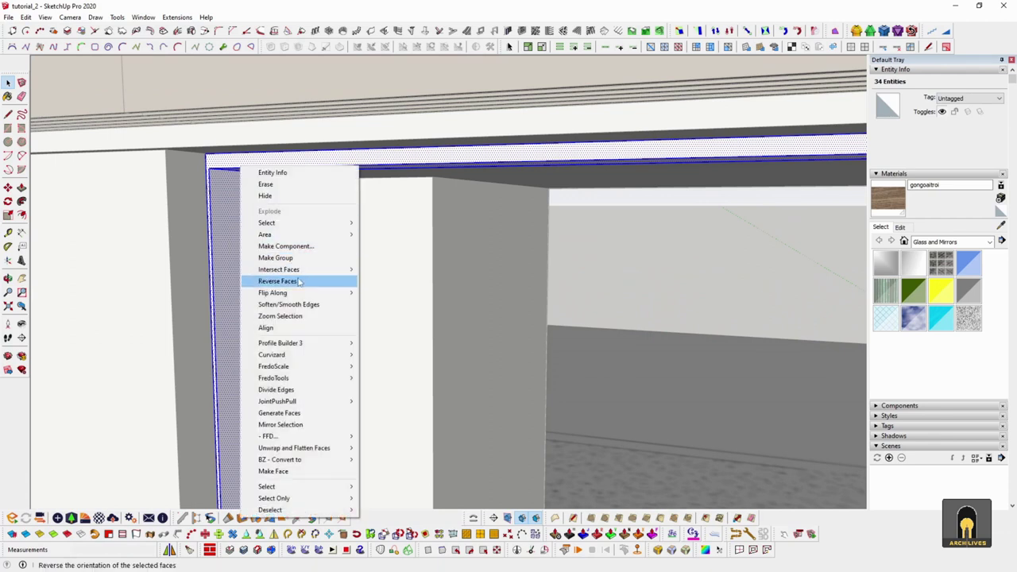
{"action": "left_click", "coordinate": [276, 258]}
Draw a rectangle between the frame's opposite inner corners to fill the opening, and select the new face
{"action": "scroll", "coordinate": [227, 169], "scroll_direction": "up", "scroll_amount": 2}
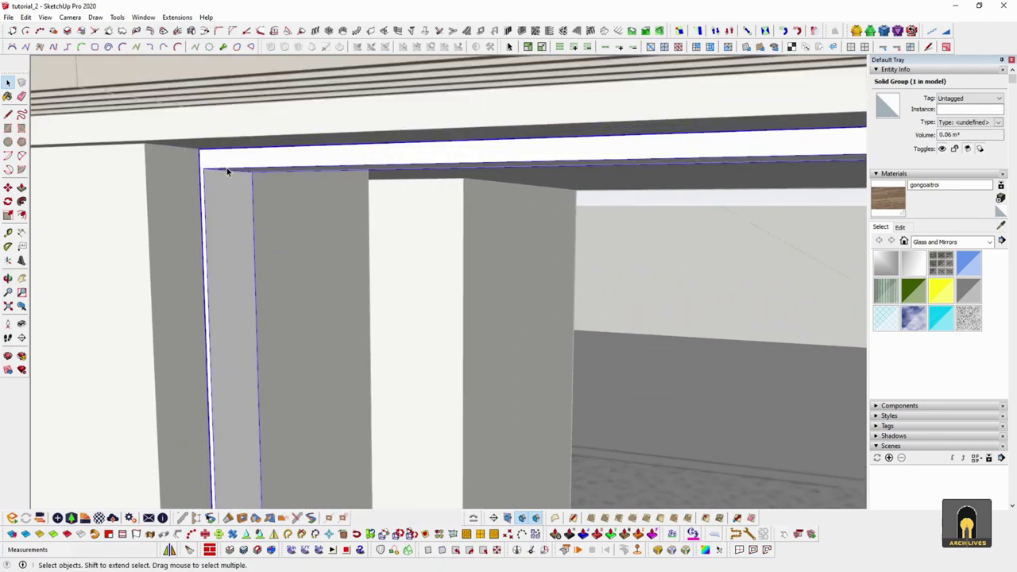
{"action": "scroll", "coordinate": [265, 242], "scroll_direction": "down", "scroll_amount": 10}
{"action": "middle_click_drag", "start_coordinate": [344, 367], "coordinate": [468, 374]}
{"action": "scroll", "coordinate": [628, 411], "scroll_direction": "up", "scroll_amount": 4}
{"action": "scroll", "coordinate": [627, 411], "scroll_direction": "up", "scroll_amount": 3}
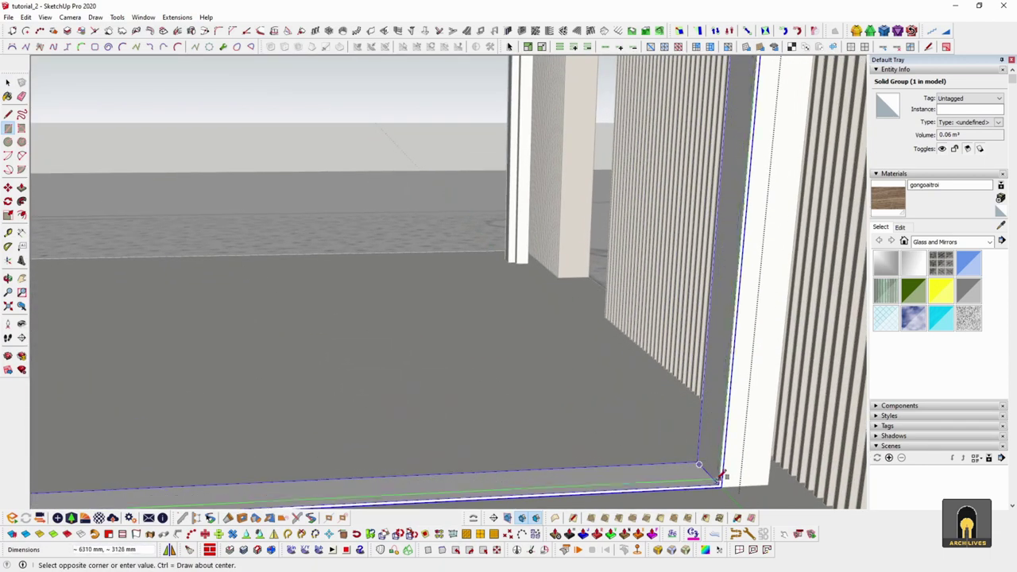
{"action": "left_click", "coordinate": [721, 481]}
{"action": "key", "text": "space"}
{"action": "scroll", "coordinate": [704, 415], "scroll_direction": "down", "scroll_amount": 6}
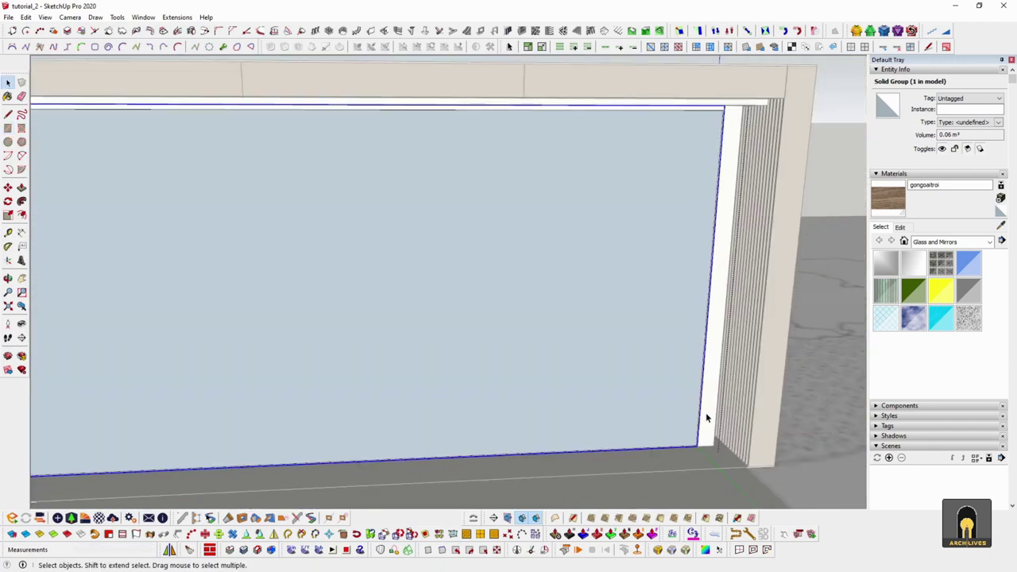
{"action": "middle_click_drag", "start_coordinate": [665, 357], "coordinate": [500, 289]}
{"action": "left_click", "coordinate": [501, 290]}
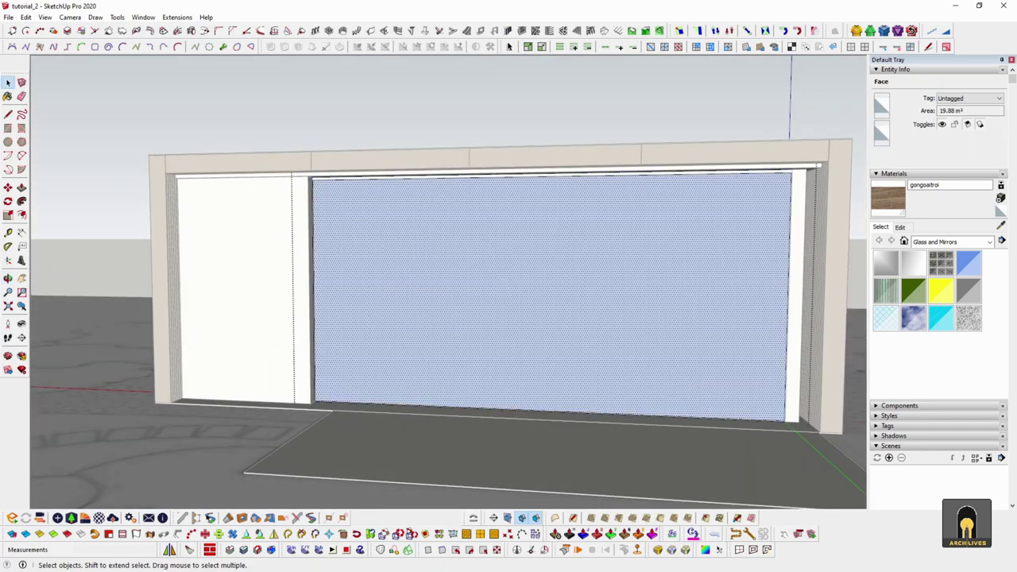
Switch to the image viewer and examine how the glazing and sliding panels are arranged in the pavilion's reference photos
{"action": "key", "text": "alt+Tab"}
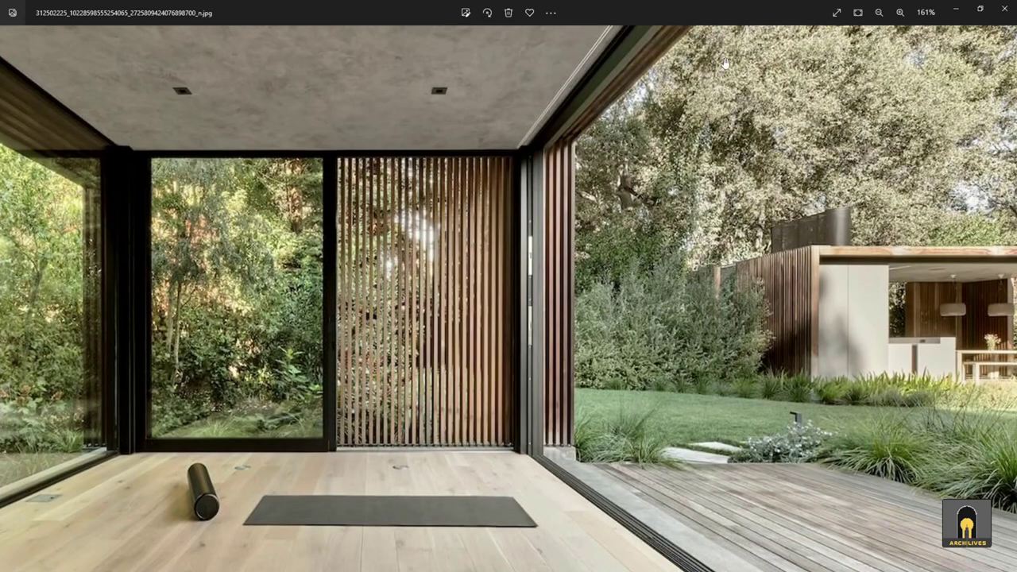
{"action": "scroll", "coordinate": [622, 468], "scroll_direction": "down", "scroll_amount": 5}
{"action": "key", "text": "Right"}
{"action": "key", "text": "Right"}
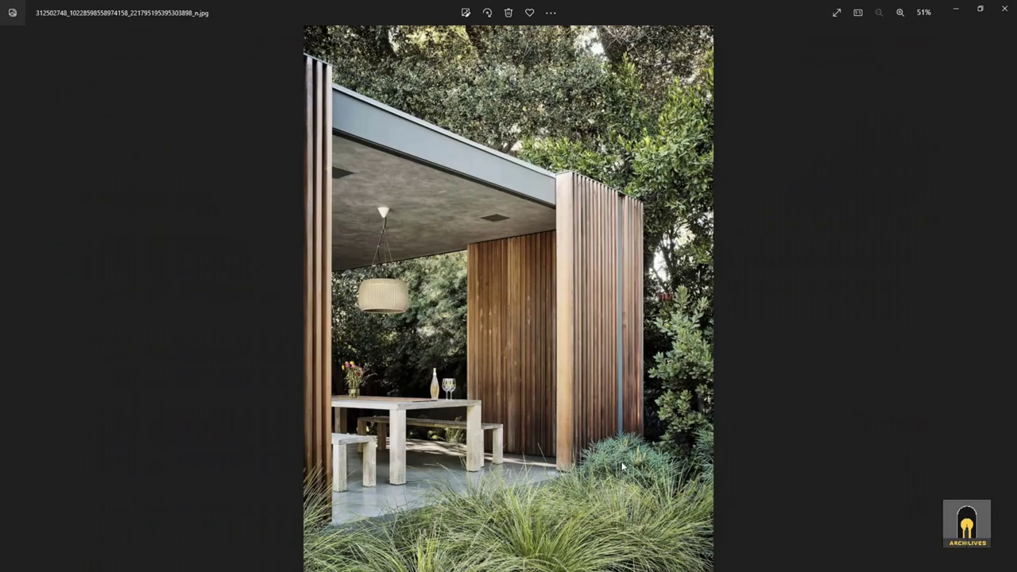
{"action": "key", "text": "Right"}
{"action": "key", "text": "Right"}
{"action": "key", "text": "Right"}
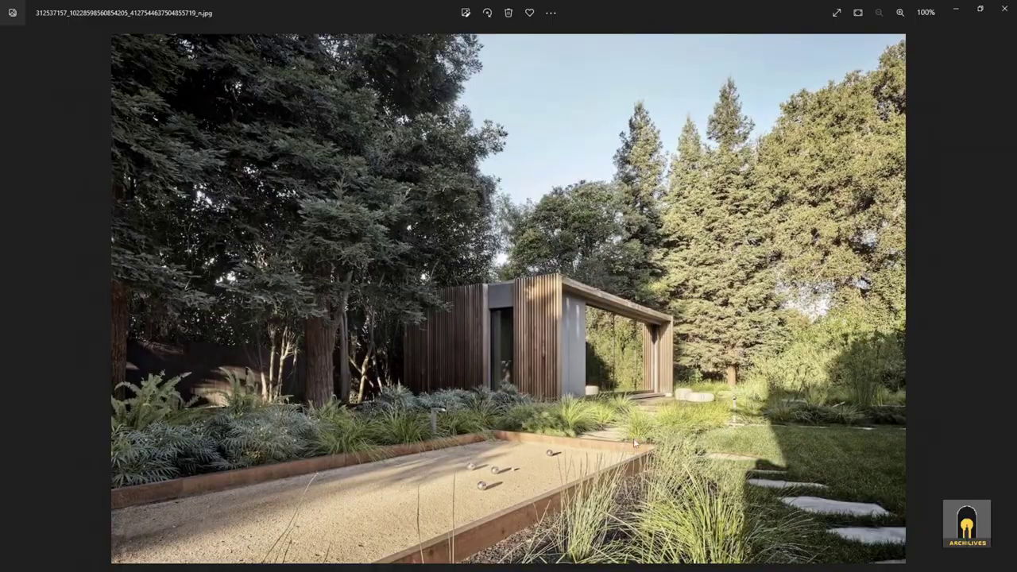
{"action": "scroll", "coordinate": [616, 378], "scroll_direction": "up", "scroll_amount": 4}
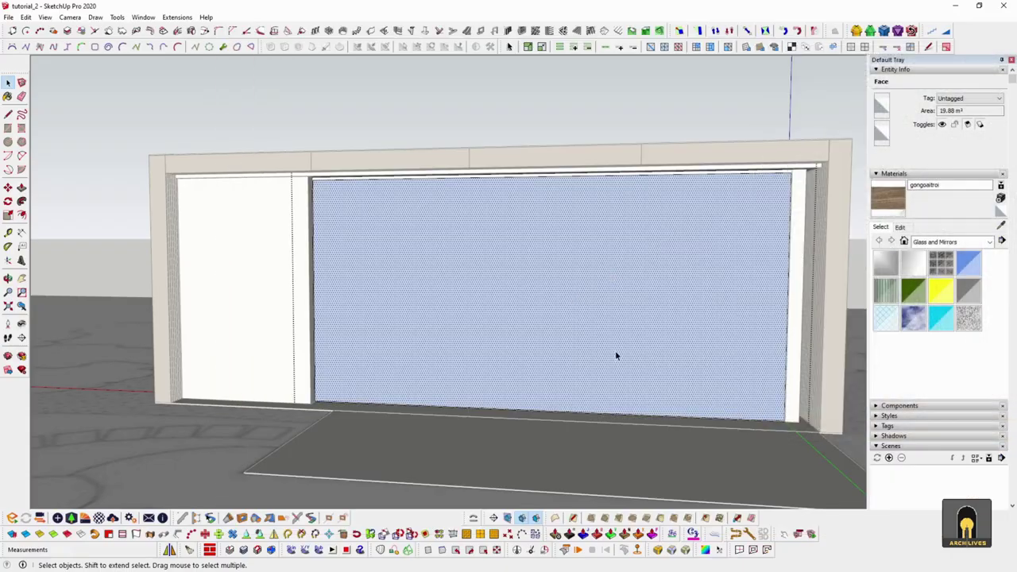
Return to SketchUp, group the opening's face with its edges, and open the group for editing
{"action": "middle_click_drag", "start_coordinate": [615, 351], "coordinate": [674, 379]}
{"action": "scroll", "coordinate": [740, 349], "scroll_direction": "up", "scroll_amount": 5}
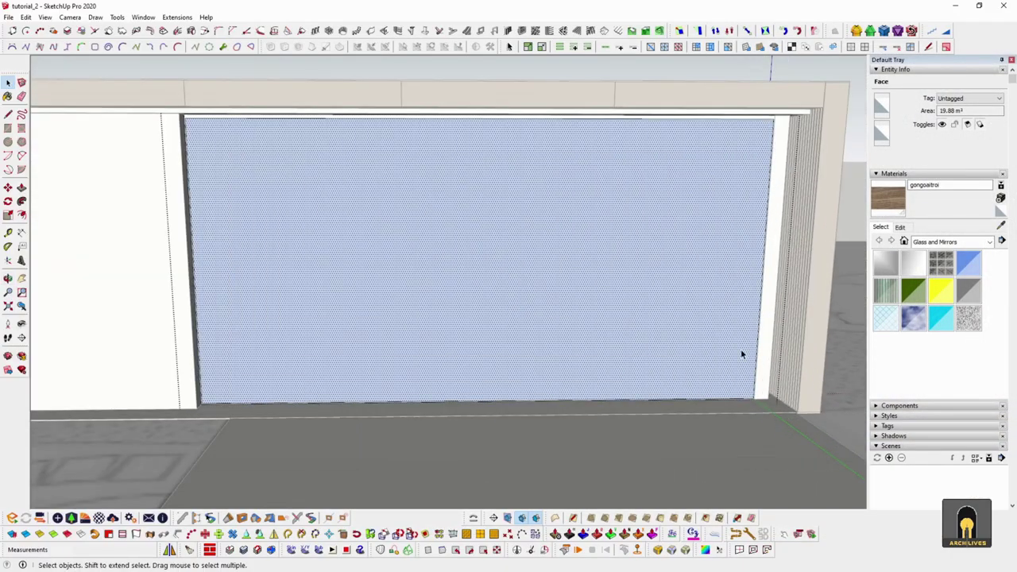
{"action": "scroll", "coordinate": [740, 354], "scroll_direction": "up", "scroll_amount": 2}
{"action": "key", "text": "ctrl+g"}
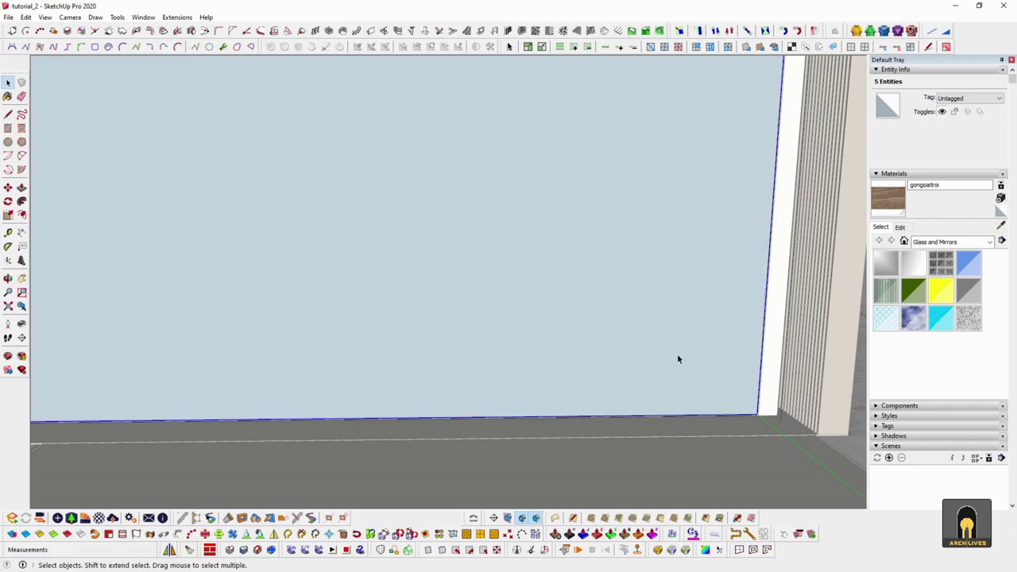
{"action": "double_click", "coordinate": [676, 355]}
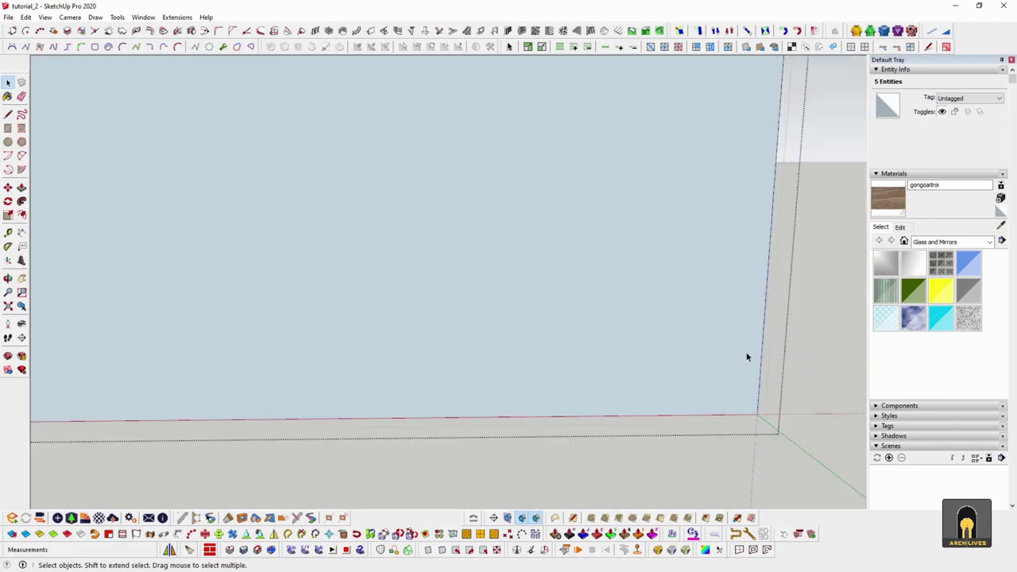
Divide the face into three equal panels by copying its side edge across, and keep only the panel beside the solid wall
{"action": "key", "text": "ctrl"}
{"action": "left_click", "coordinate": [753, 410]}
{"action": "scroll", "coordinate": [511, 438], "scroll_direction": "down", "scroll_amount": 4}
{"action": "scroll", "coordinate": [470, 455], "scroll_direction": "up", "scroll_amount": 3}
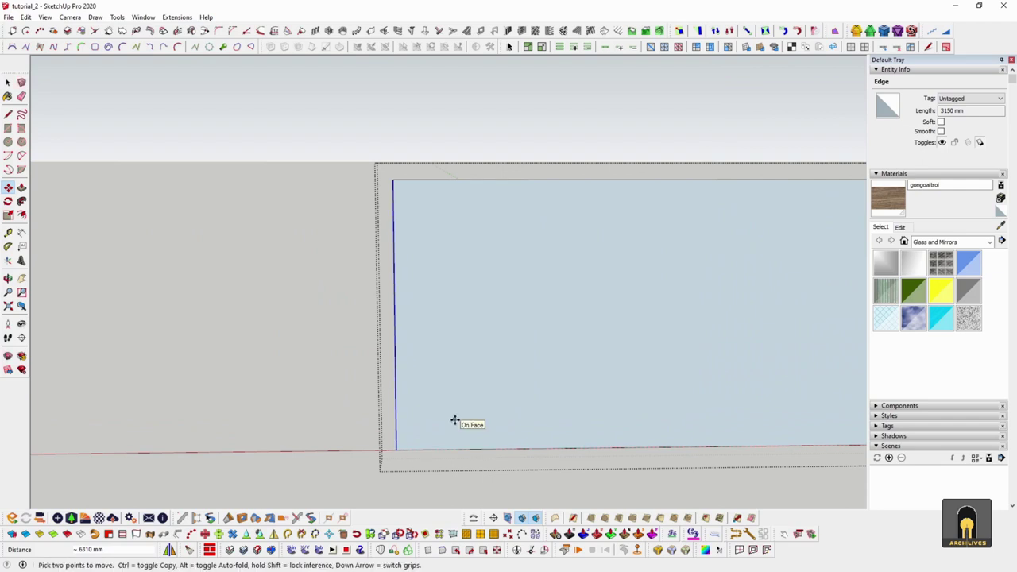
{"action": "scroll", "coordinate": [454, 420], "scroll_direction": "down", "scroll_amount": 2}
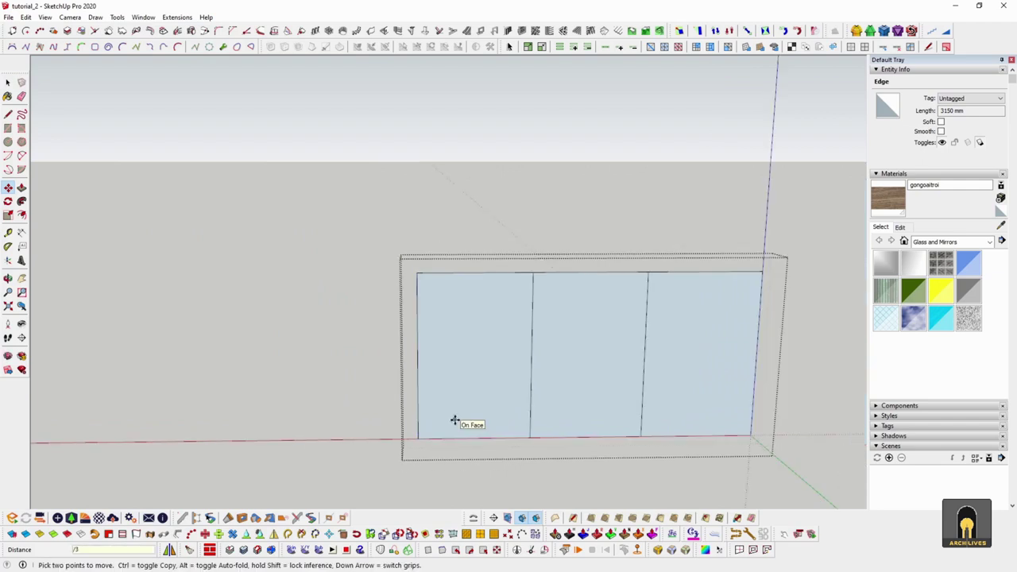
{"action": "key", "text": "space"}
{"action": "left_click_drag", "start_coordinate": [568, 214], "coordinate": [567, 212]}
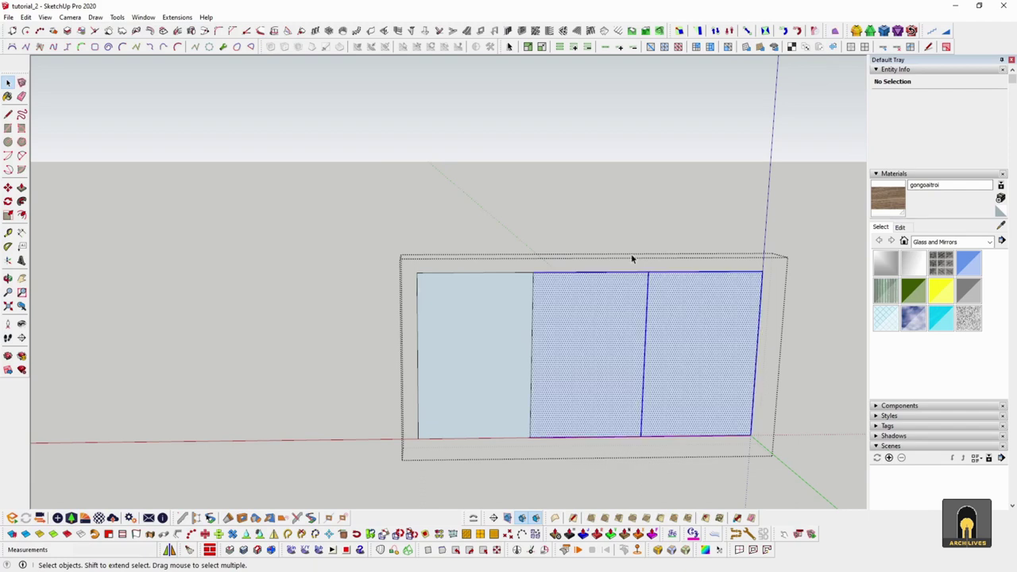
{"action": "key", "text": "Delete"}
Offset the remaining glass panel's outline 40 mm inward to form its frame border
{"action": "middle_click_drag", "start_coordinate": [508, 341], "coordinate": [357, 411]}
{"action": "key", "text": "i"}
{"action": "scroll", "coordinate": [522, 403], "scroll_direction": "up", "scroll_amount": 3}
{"action": "scroll", "coordinate": [521, 403], "scroll_direction": "up", "scroll_amount": 3}
{"action": "middle_click_drag", "start_coordinate": [482, 434], "coordinate": [503, 395]}
{"action": "scroll", "coordinate": [492, 400], "scroll_direction": "up", "scroll_amount": 2}
{"action": "left_click", "coordinate": [489, 402]}
{"action": "scroll", "coordinate": [489, 402], "scroll_direction": "down", "scroll_amount": 3}
{"action": "scroll", "coordinate": [476, 449], "scroll_direction": "up", "scroll_amount": 3}
{"action": "scroll", "coordinate": [475, 378], "scroll_direction": "up", "scroll_amount": 2}
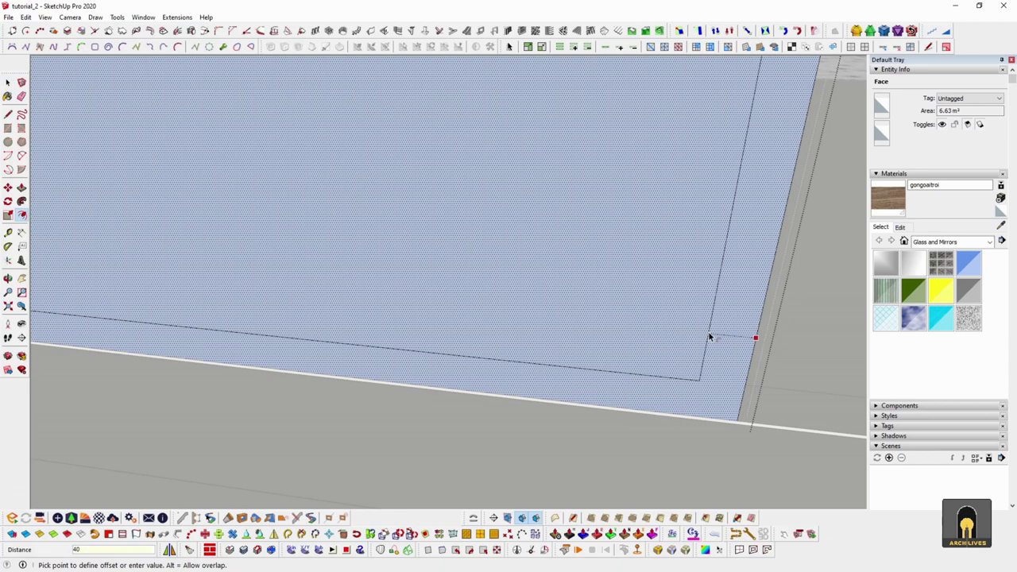
{"action": "left_click", "coordinate": [709, 334]}
{"action": "key", "text": "space"}
{"action": "scroll", "coordinate": [707, 334], "scroll_direction": "down", "scroll_amount": 4}
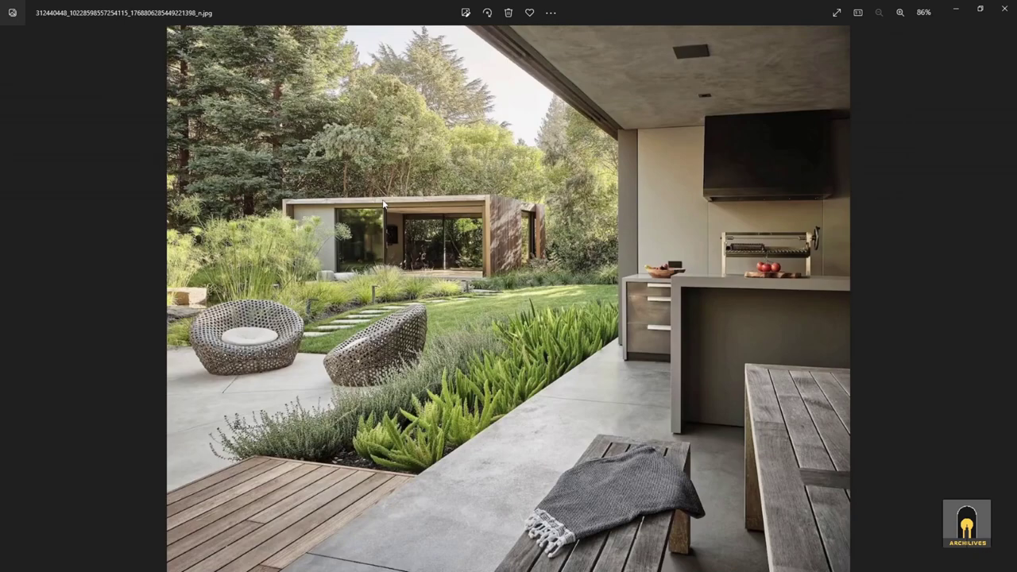
Switch to the image viewer and look through the pavilion's reference photos for details of the sliding panel frames
{"action": "key", "text": "Right"}
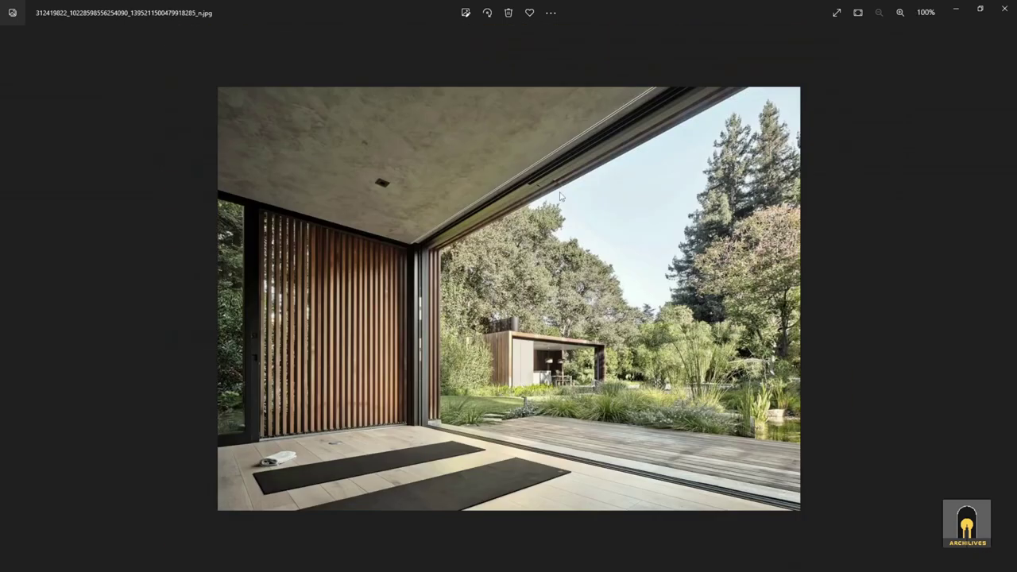
{"action": "scroll", "coordinate": [560, 208], "scroll_direction": "up", "scroll_amount": 3}
{"action": "scroll", "coordinate": [548, 275], "scroll_direction": "down", "scroll_amount": 3}
{"action": "scroll", "coordinate": [548, 278], "scroll_direction": "up", "scroll_amount": 5}
{"action": "scroll", "coordinate": [547, 282], "scroll_direction": "down", "scroll_amount": 3}
{"action": "key", "text": "Right"}
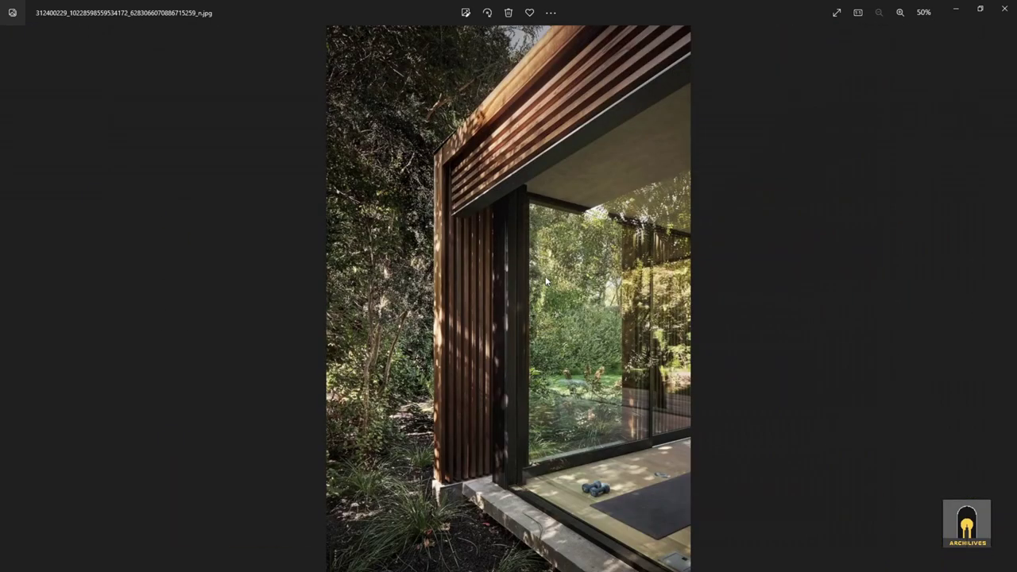
{"action": "key", "text": "Right"}
{"action": "key", "text": "Right"}
{"action": "key", "text": "Right"}
{"action": "key", "text": "Right"}
{"action": "key", "text": "Right"}
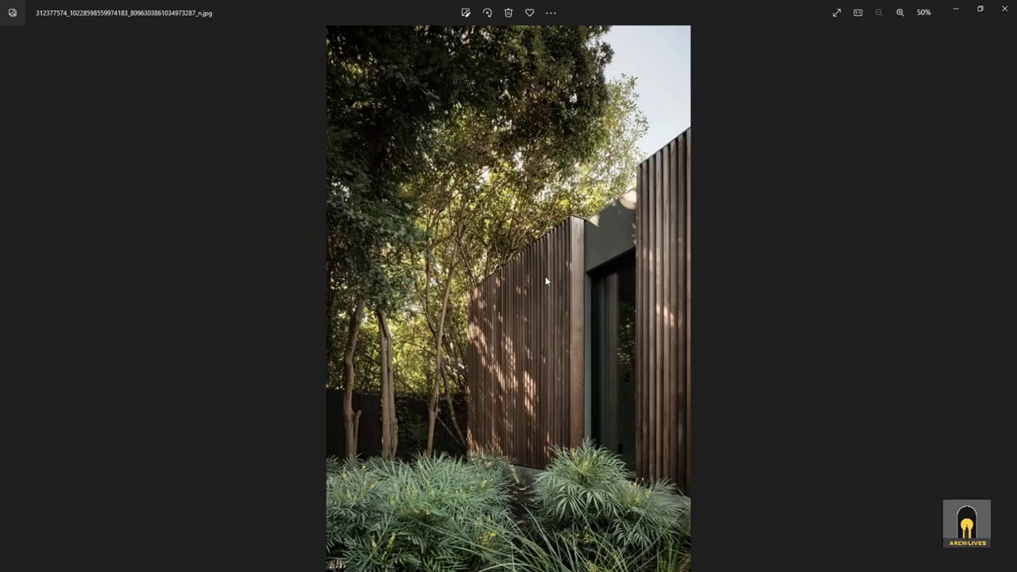
{"action": "key", "text": "Right"}
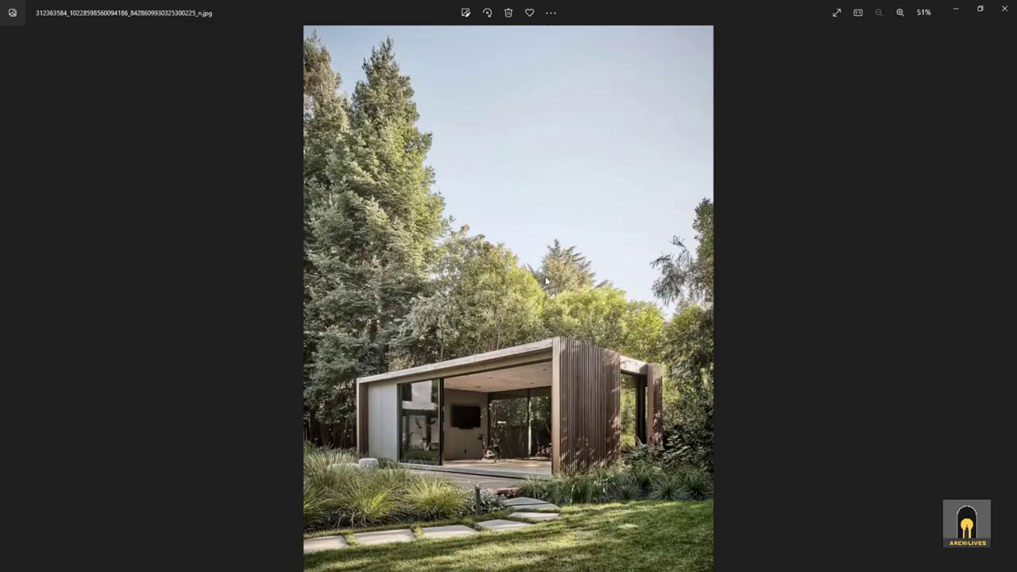
{"action": "scroll", "coordinate": [465, 465], "scroll_direction": "up", "scroll_amount": 5}
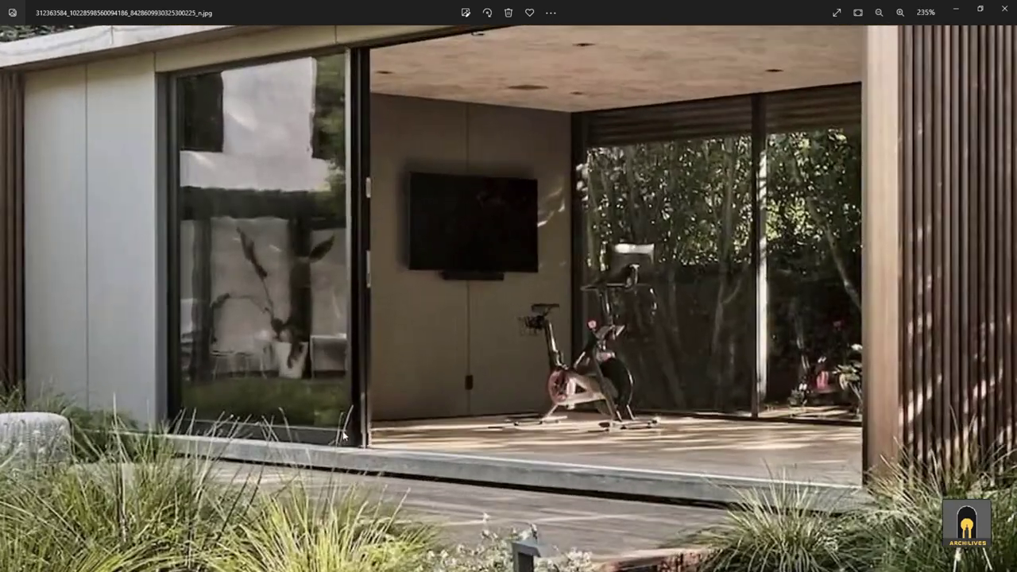
{"action": "scroll", "coordinate": [516, 402], "scroll_direction": "down", "scroll_amount": 5}
Examine the glass panel's top, side and bottom frame members in the photo of the pavilion's front
{"action": "key", "text": "Left"}
{"action": "key", "text": "Left"}
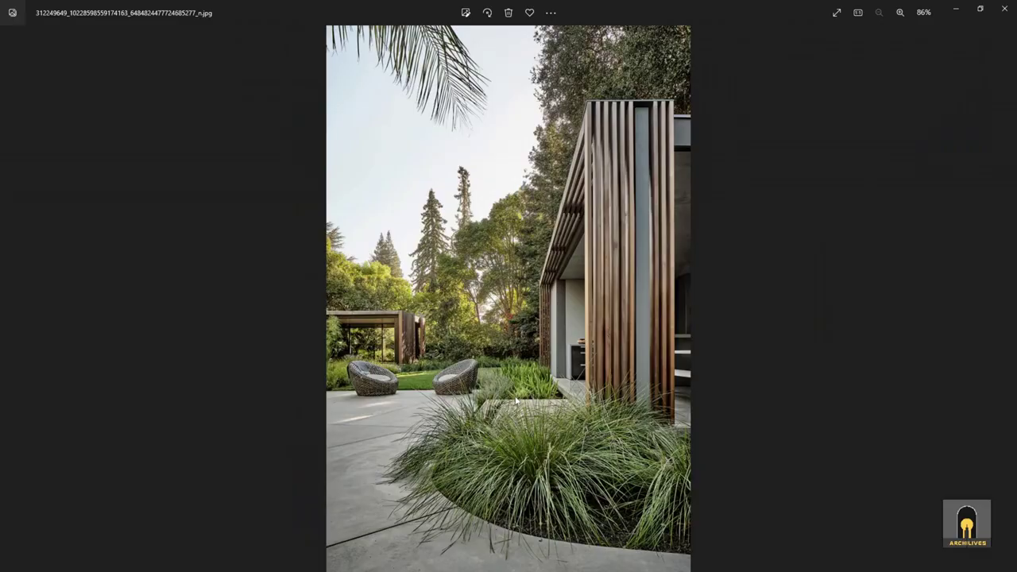
{"action": "key", "text": "Right"}
{"action": "key", "text": "Left"}
{"action": "scroll", "coordinate": [478, 412], "scroll_direction": "up", "scroll_amount": 5}
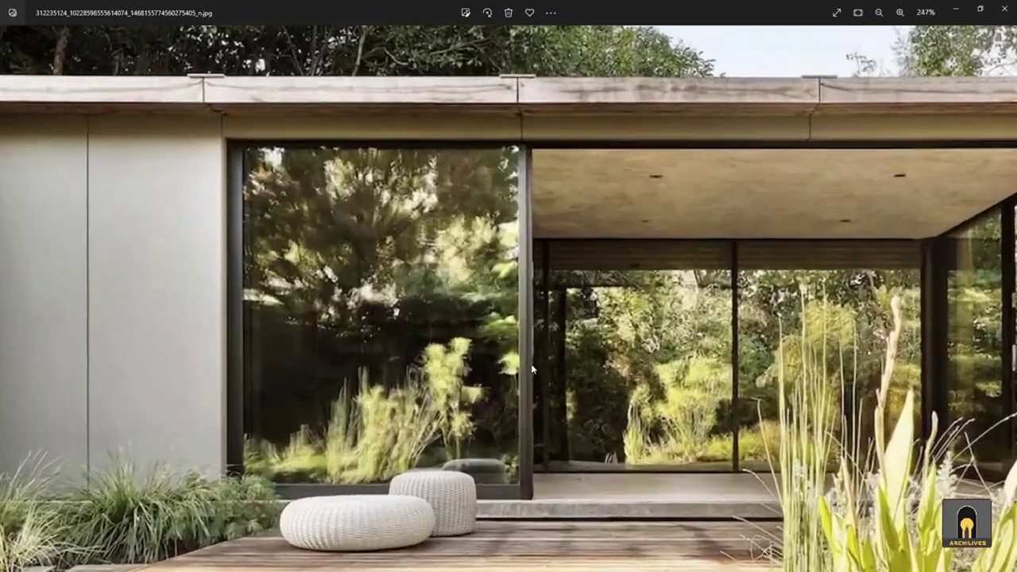
{"action": "scroll", "coordinate": [479, 412], "scroll_direction": "down", "scroll_amount": 5}
{"action": "scroll", "coordinate": [501, 238], "scroll_direction": "up", "scroll_amount": 5}
{"action": "scroll", "coordinate": [501, 238], "scroll_direction": "down", "scroll_amount": 2}
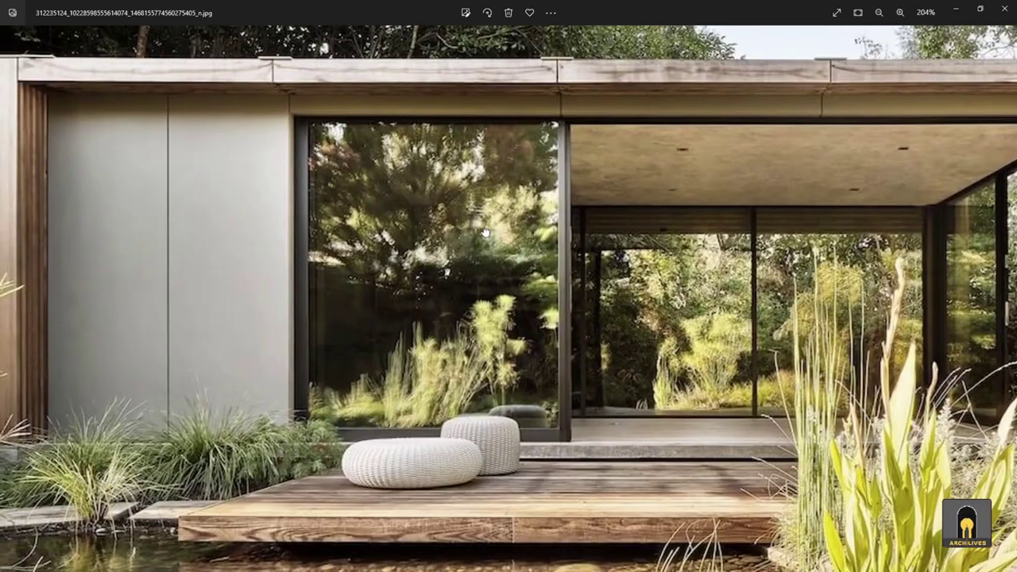
{"action": "scroll", "coordinate": [502, 421], "scroll_direction": "up", "scroll_amount": 2}
{"action": "scroll", "coordinate": [479, 380], "scroll_direction": "down", "scroll_amount": 4}
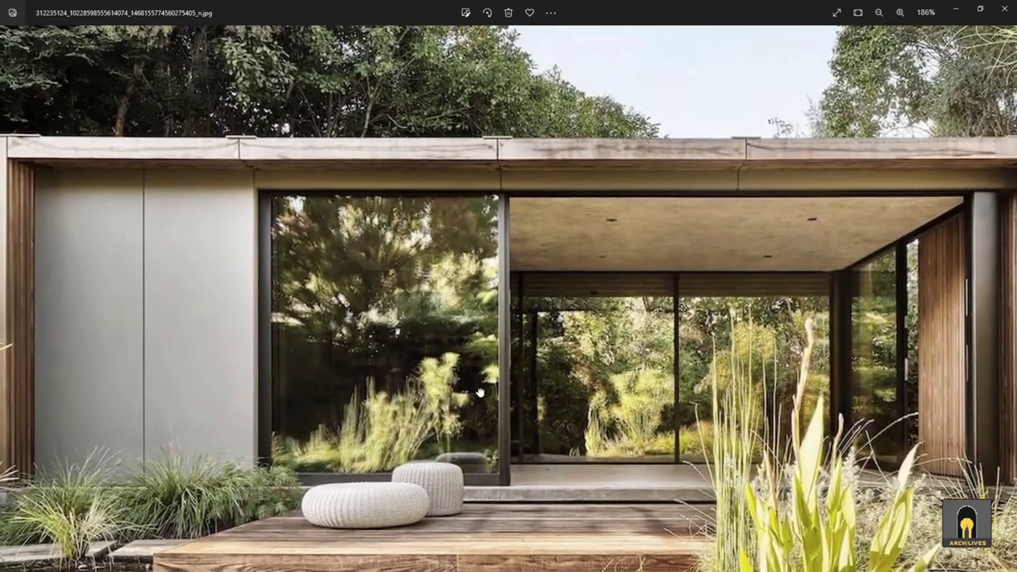
{"action": "left_click_drag", "start_coordinate": [480, 392], "coordinate": [488, 407]}
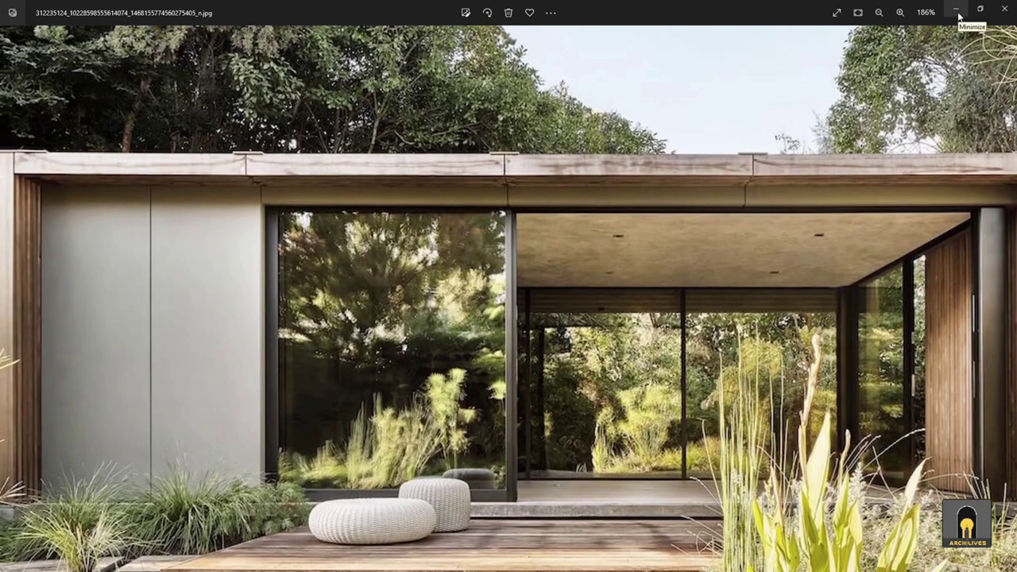
Return to SketchUp and draw a rectangle of about 2103 by 40 mm over the panel frame's bottom rail
{"action": "left_click", "coordinate": [956, 9]}
{"action": "scroll", "coordinate": [675, 411], "scroll_direction": "up", "scroll_amount": 5}
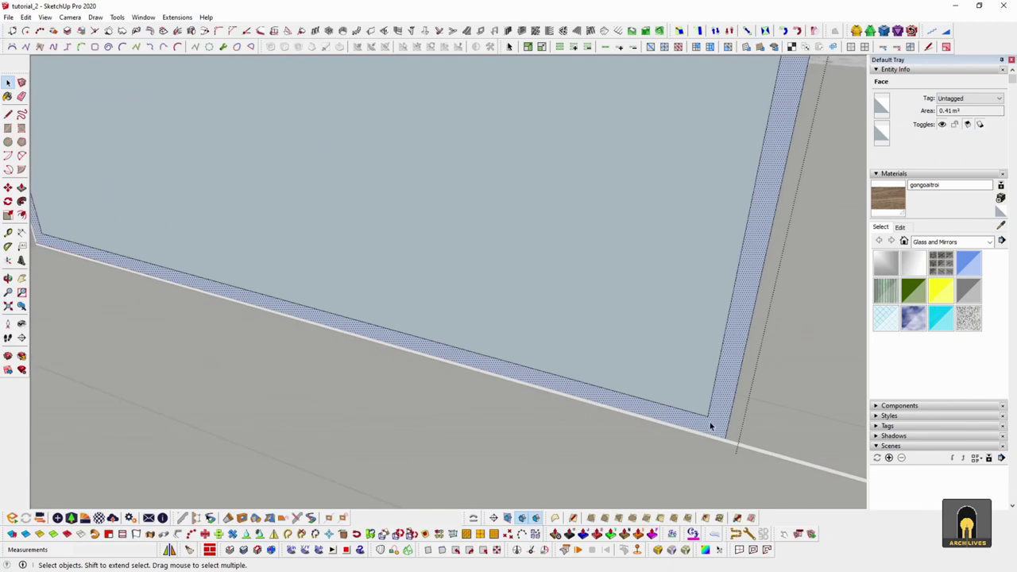
{"action": "scroll", "coordinate": [730, 422], "scroll_direction": "up", "scroll_amount": 1}
{"action": "key", "text": "alt+h"}
{"action": "middle_click_drag", "start_coordinate": [274, 271], "coordinate": [834, 397], "text": "shift"}
{"action": "scroll", "coordinate": [425, 248], "scroll_direction": "up", "scroll_amount": 3}
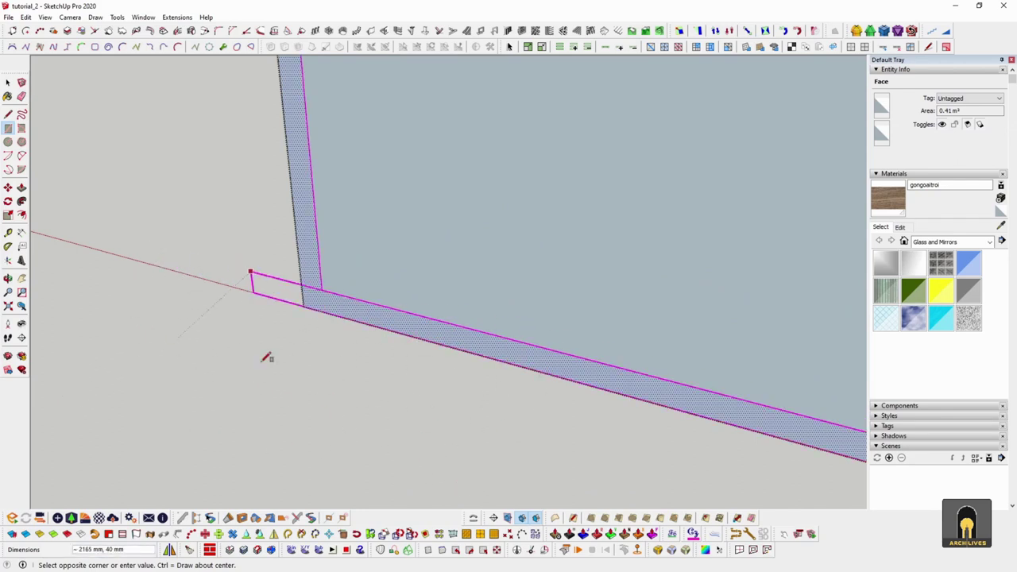
{"action": "scroll", "coordinate": [311, 295], "scroll_direction": "up", "scroll_amount": 4}
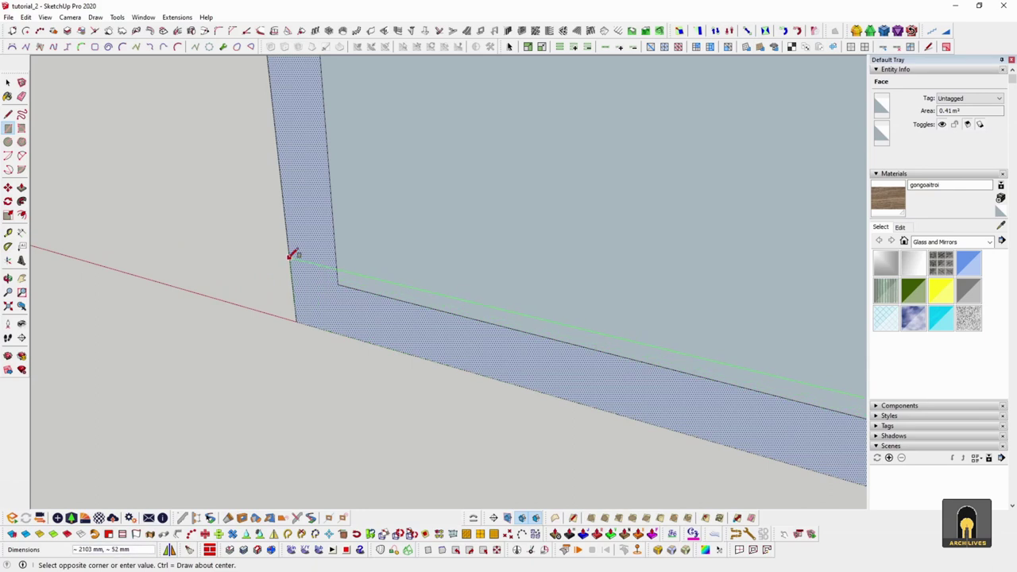
{"action": "left_click", "coordinate": [339, 284]}
{"action": "key", "text": "space"}
{"action": "scroll", "coordinate": [346, 376], "scroll_direction": "down", "scroll_amount": 4}
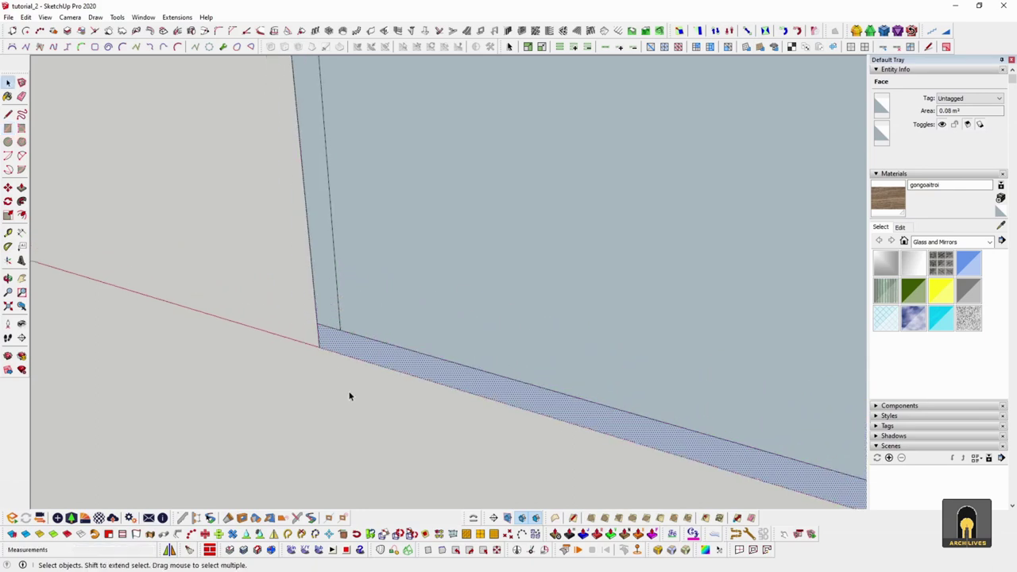
Draw a rectangle of about 2103 by 40 mm over the panel frame's top rail, from corner to corner
{"action": "scroll", "coordinate": [350, 396], "scroll_direction": "down", "scroll_amount": 10}
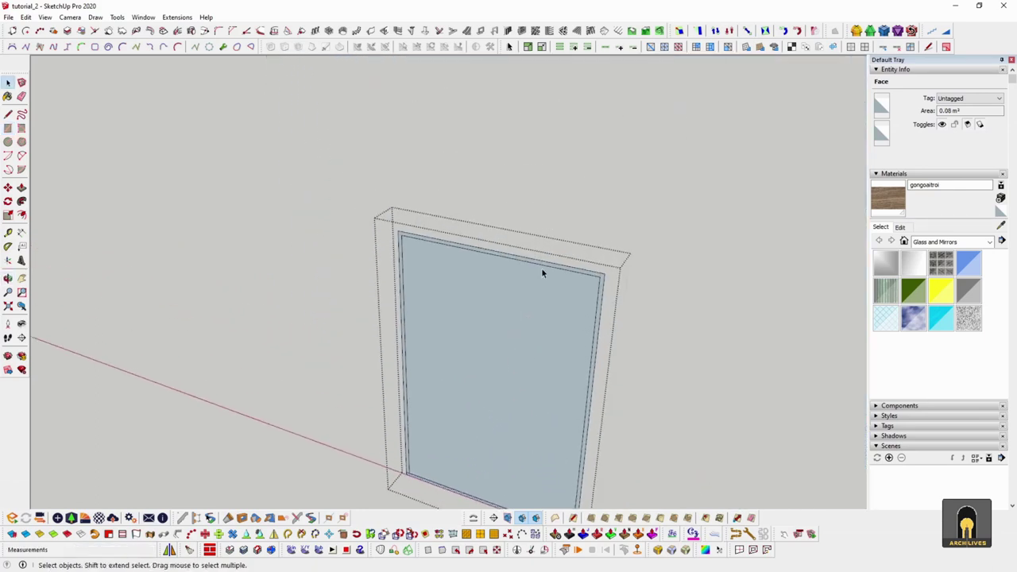
{"action": "scroll", "coordinate": [542, 272], "scroll_direction": "up", "scroll_amount": 2}
{"action": "double_click", "coordinate": [580, 269]}
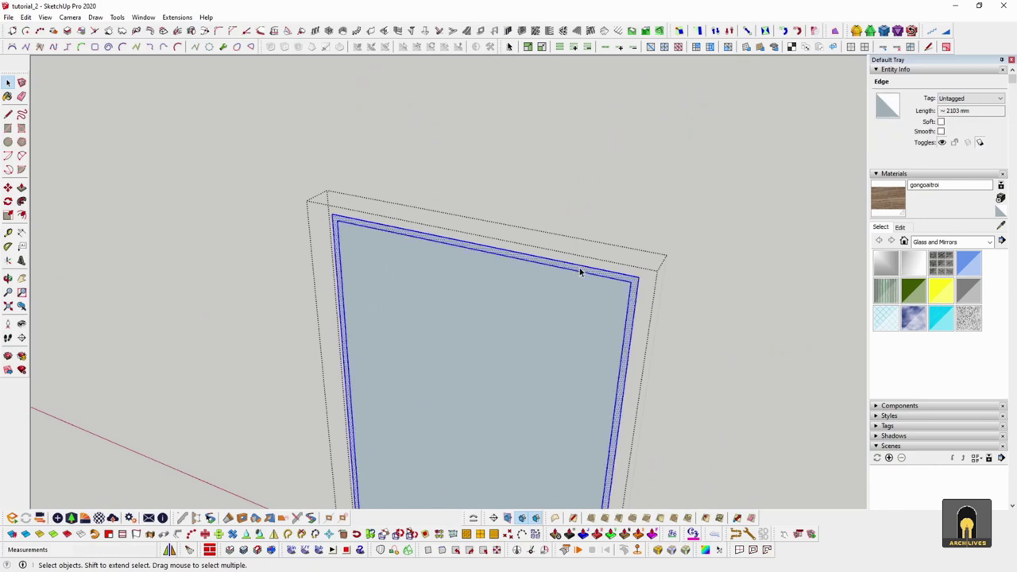
{"action": "scroll", "coordinate": [517, 263], "scroll_direction": "up", "scroll_amount": 4}
{"action": "key", "text": "r"}
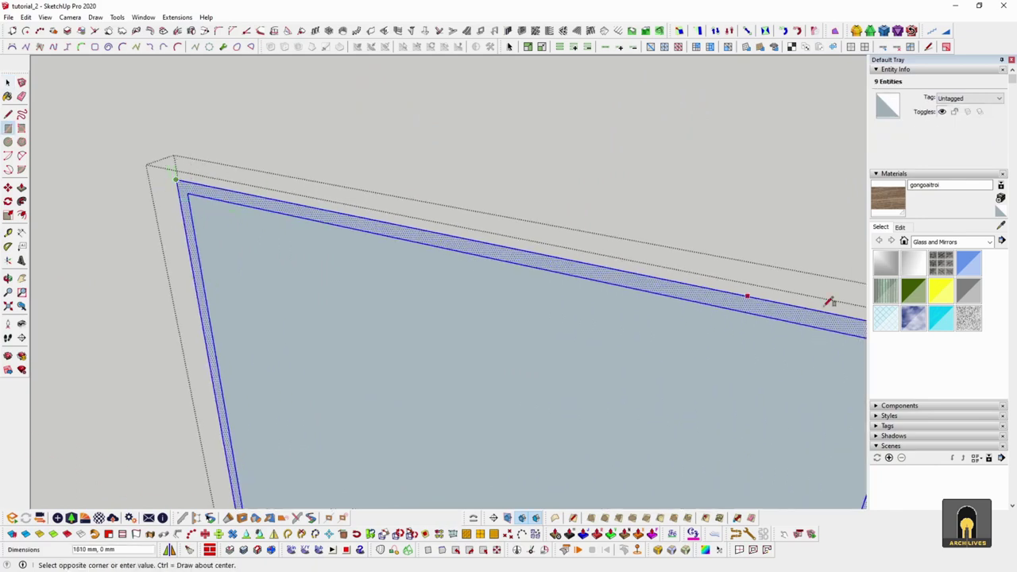
{"action": "middle_click_drag", "start_coordinate": [829, 301], "coordinate": [534, 310], "text": "shift"}
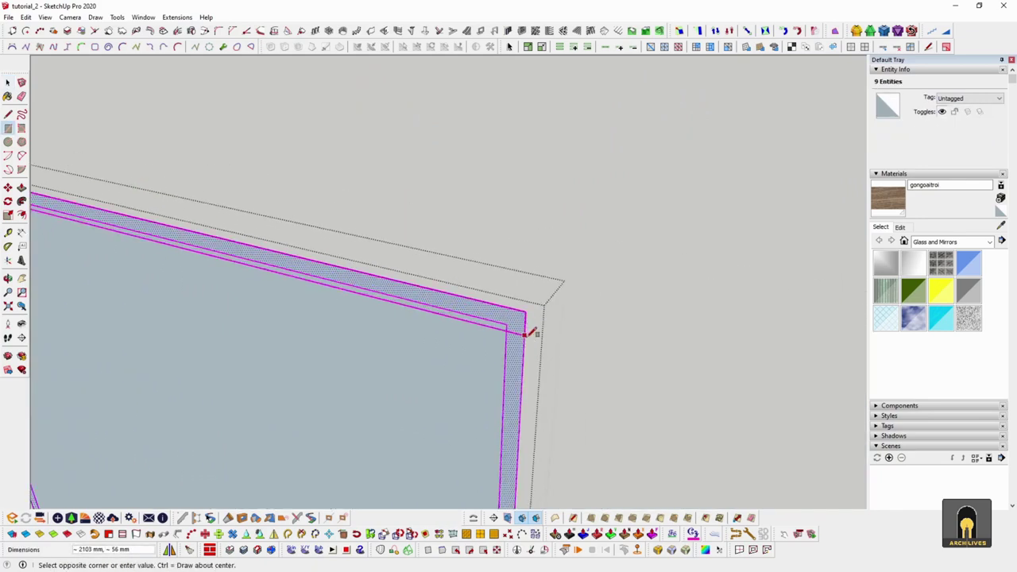
{"action": "left_click", "coordinate": [501, 318]}
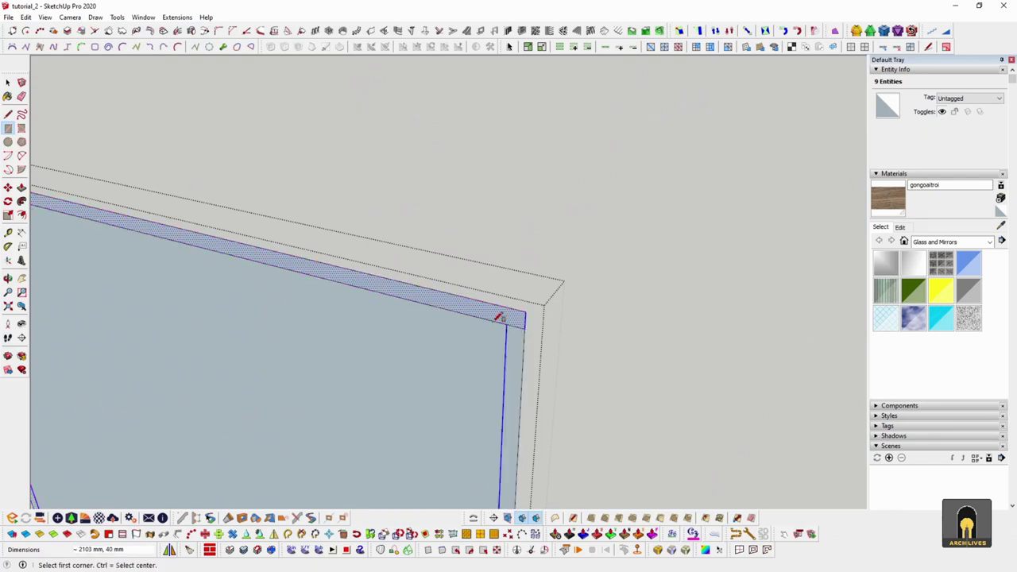
{"action": "key", "text": "space"}
Undo the rectangles drawn over the panel frame's top and bottom rails
{"action": "scroll", "coordinate": [593, 318], "scroll_direction": "down", "scroll_amount": 5}
{"action": "middle_click_drag", "start_coordinate": [540, 317], "coordinate": [574, 250]}
{"action": "scroll", "coordinate": [552, 421], "scroll_direction": "up", "scroll_amount": 10}
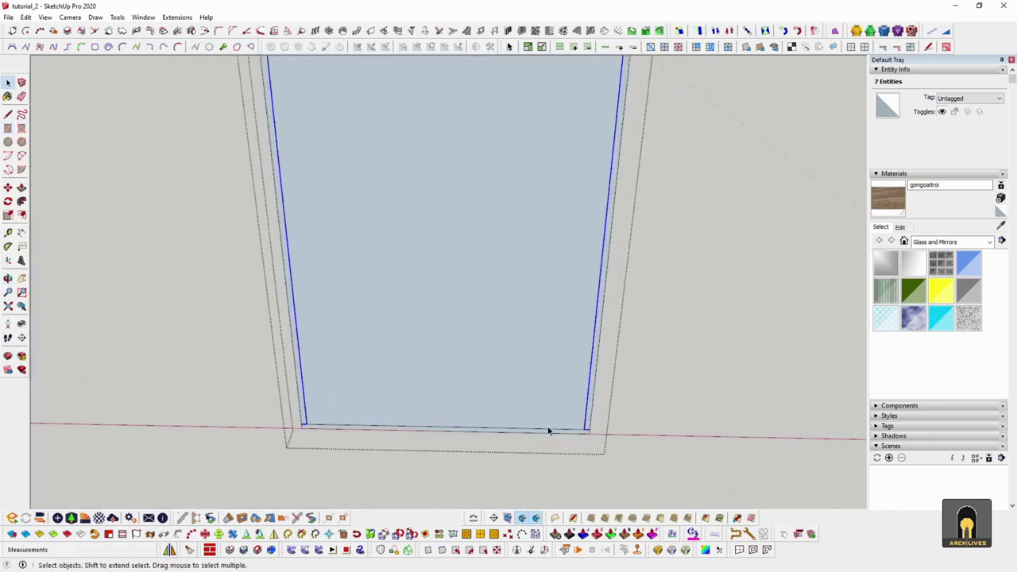
{"action": "middle_click_drag", "start_coordinate": [598, 427], "coordinate": [455, 293]}
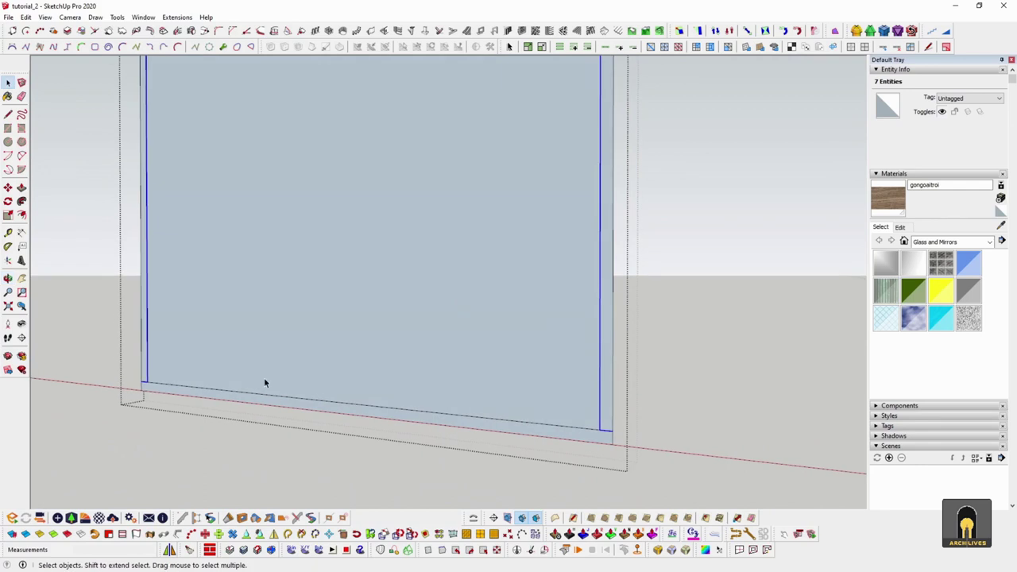
{"action": "key", "text": "ctrl+z"}
{"action": "key", "text": "ctrl+z"}
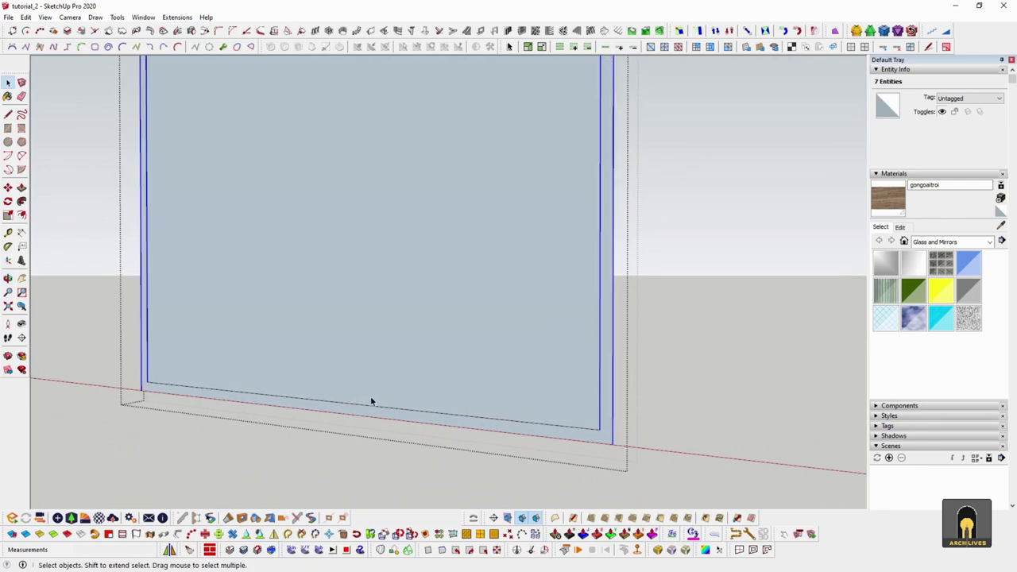
Move the panel frame's inner bottom edge up 30 mm to make the bottom rail taller
{"action": "left_click", "coordinate": [436, 414]}
{"action": "key", "text": "i"}
{"action": "middle_click_drag", "start_coordinate": [550, 418], "coordinate": [579, 436]}
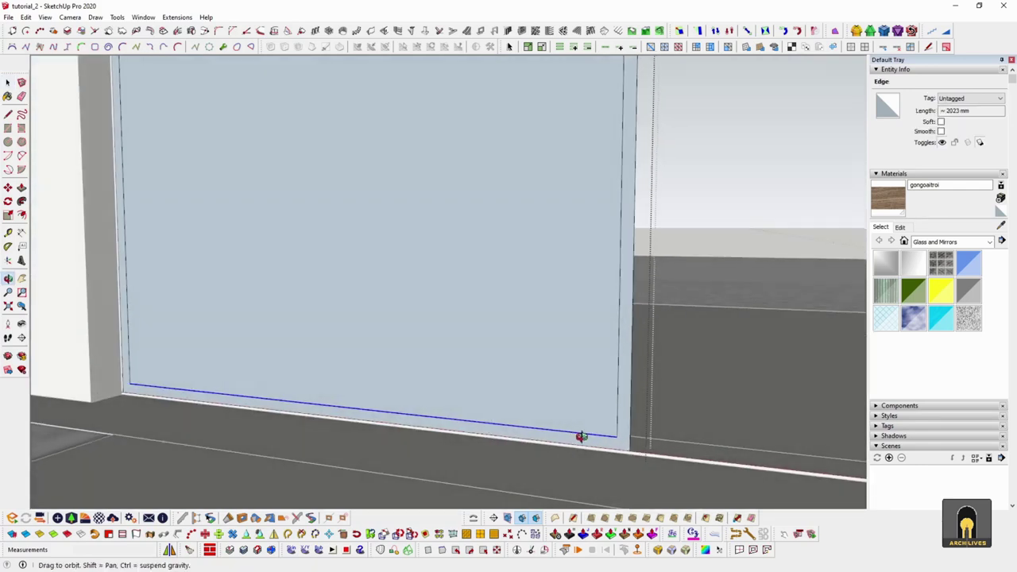
{"action": "scroll", "coordinate": [611, 438], "scroll_direction": "up", "scroll_amount": 3}
{"action": "key", "text": "m"}
{"action": "left_click", "coordinate": [623, 437]}
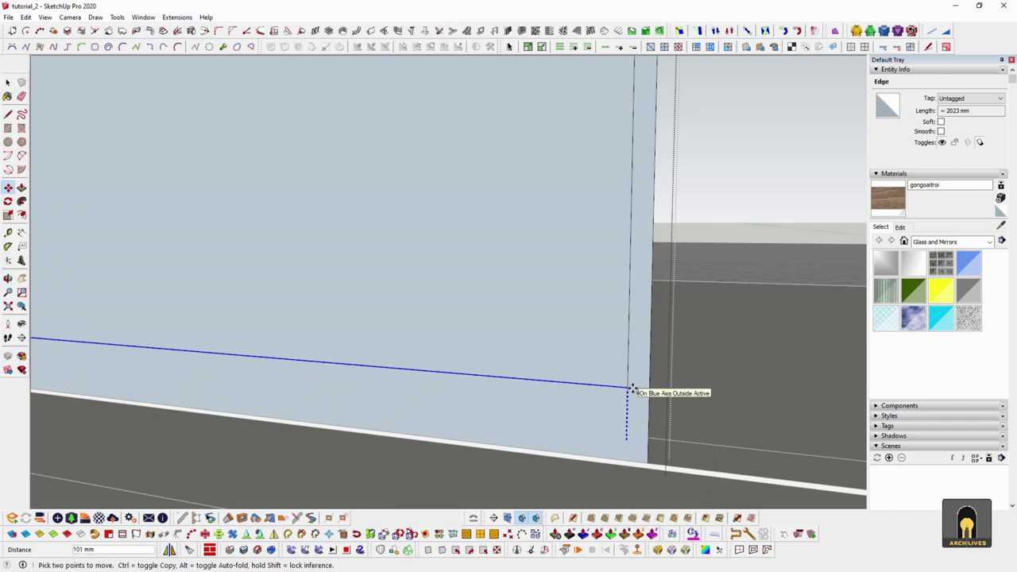
{"action": "key", "text": "space"}
{"action": "key", "text": "i"}
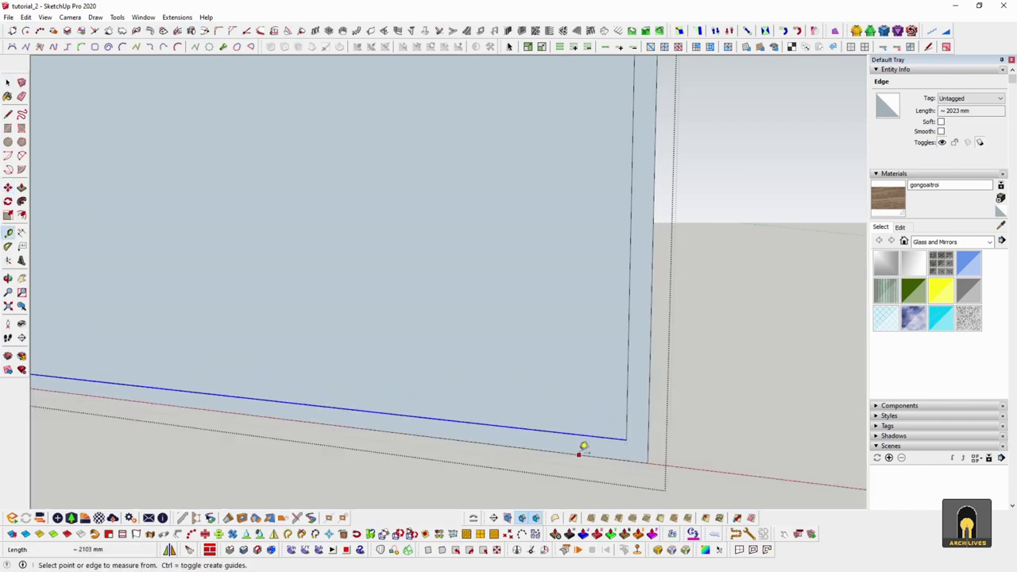
{"action": "key", "text": "m"}
{"action": "left_click", "coordinate": [628, 431]}
{"action": "type", "text": "30"}
{"action": "key", "text": "Return"}
{"action": "key", "text": "space"}
{"action": "scroll", "coordinate": [627, 491], "scroll_direction": "down", "scroll_amount": 7}
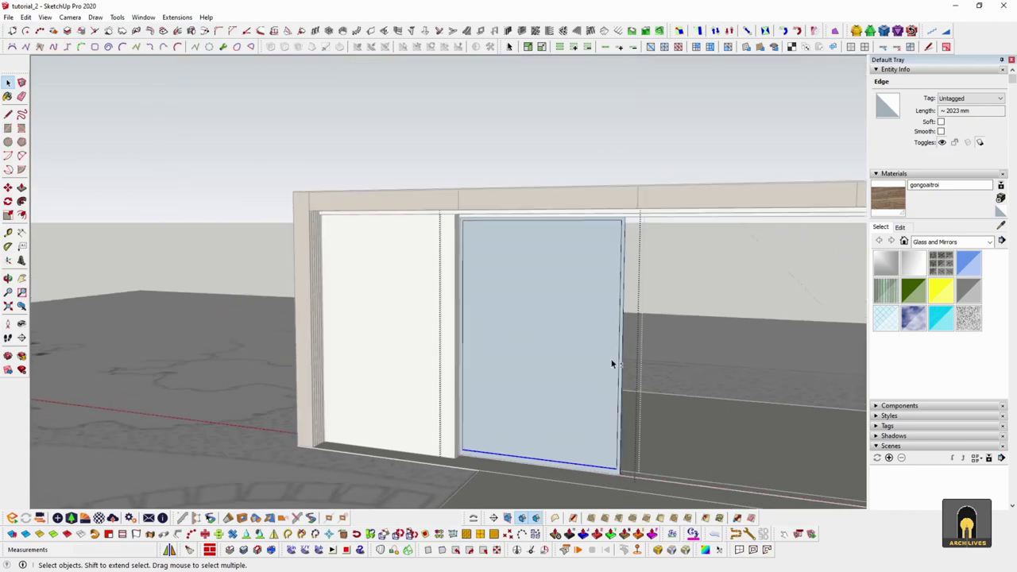
Inspect the top of the panel frame, and compare it with the glazing's top rail in the reference photo
{"action": "middle_click_drag", "start_coordinate": [617, 260], "coordinate": [609, 320], "text": "shift"}
{"action": "scroll", "coordinate": [609, 319], "scroll_direction": "up", "scroll_amount": 2}
{"action": "scroll", "coordinate": [612, 293], "scroll_direction": "up", "scroll_amount": 6}
{"action": "key", "text": "alt+h"}
{"action": "scroll", "coordinate": [572, 266], "scroll_direction": "down", "scroll_amount": 6}
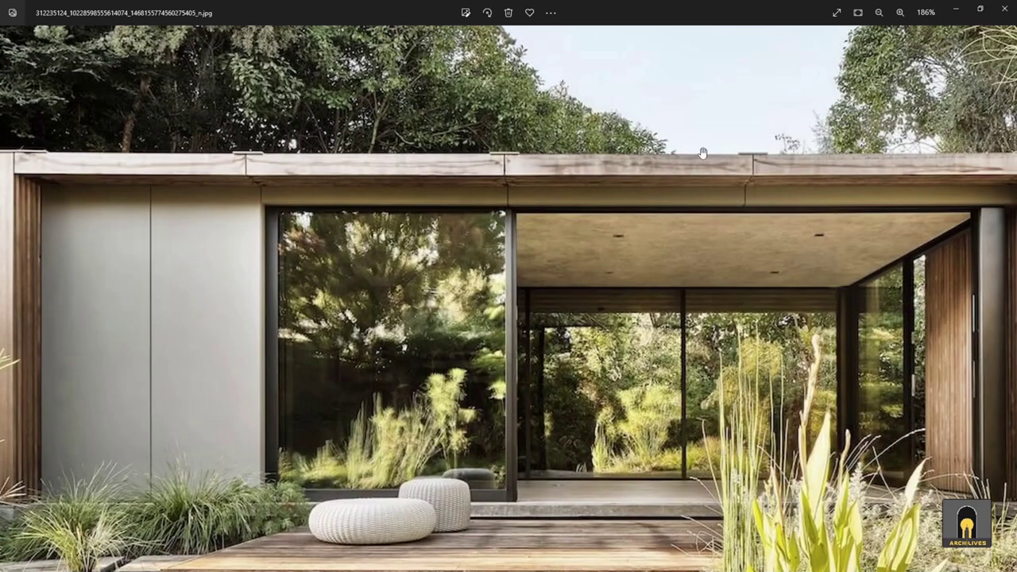
{"action": "scroll", "coordinate": [278, 164], "scroll_direction": "up", "scroll_amount": 5}
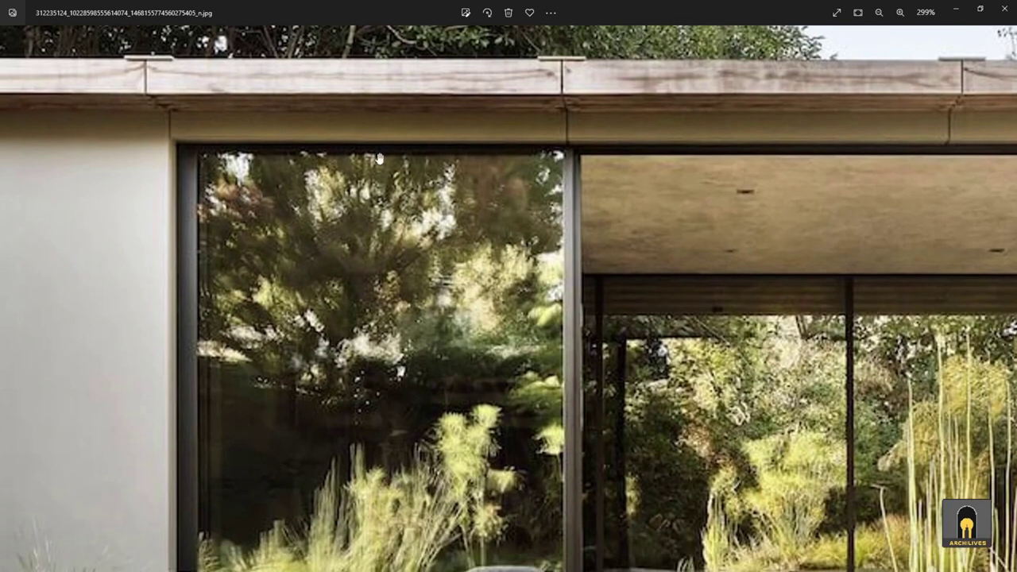
{"action": "scroll", "coordinate": [362, 163], "scroll_direction": "down", "scroll_amount": 3}
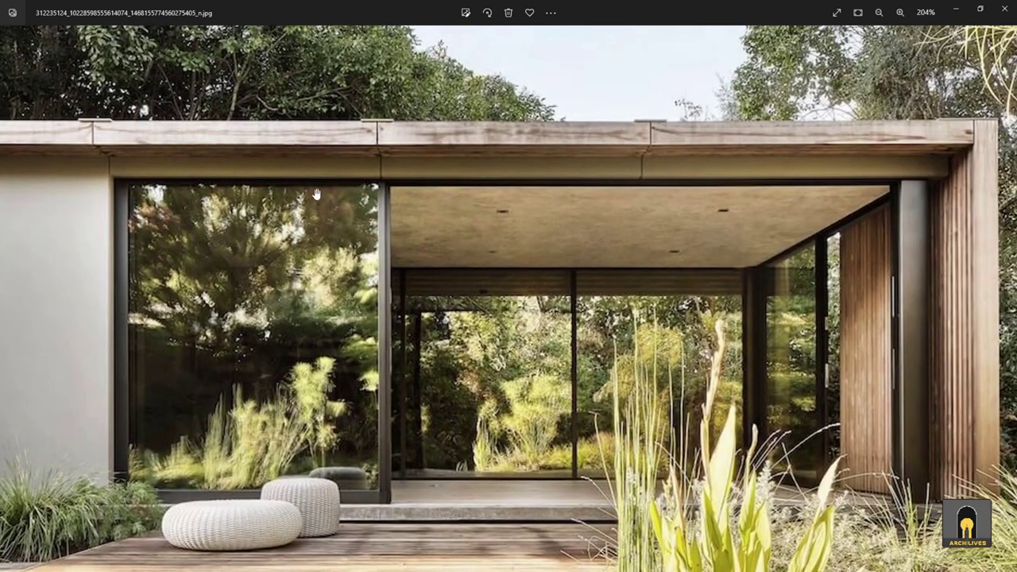
{"action": "scroll", "coordinate": [344, 183], "scroll_direction": "up", "scroll_amount": 3}
{"action": "scroll", "coordinate": [544, 199], "scroll_direction": "down", "scroll_amount": 3}
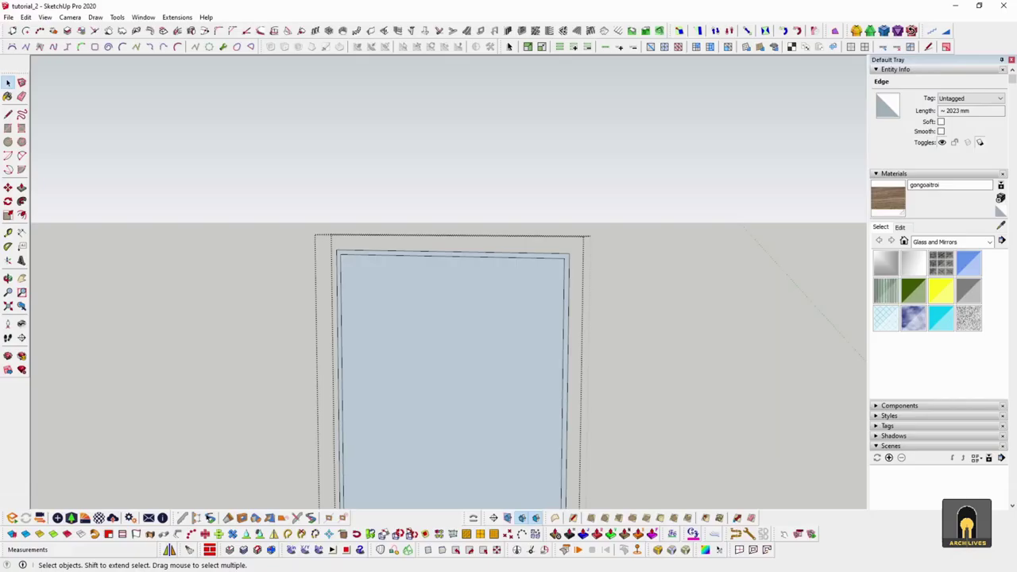
Draw a rectangle of about 2103 by 70 mm over the panel frame's bottom rail, from corner to corner
{"action": "middle_click_drag", "start_coordinate": [499, 404], "coordinate": [515, 379]}
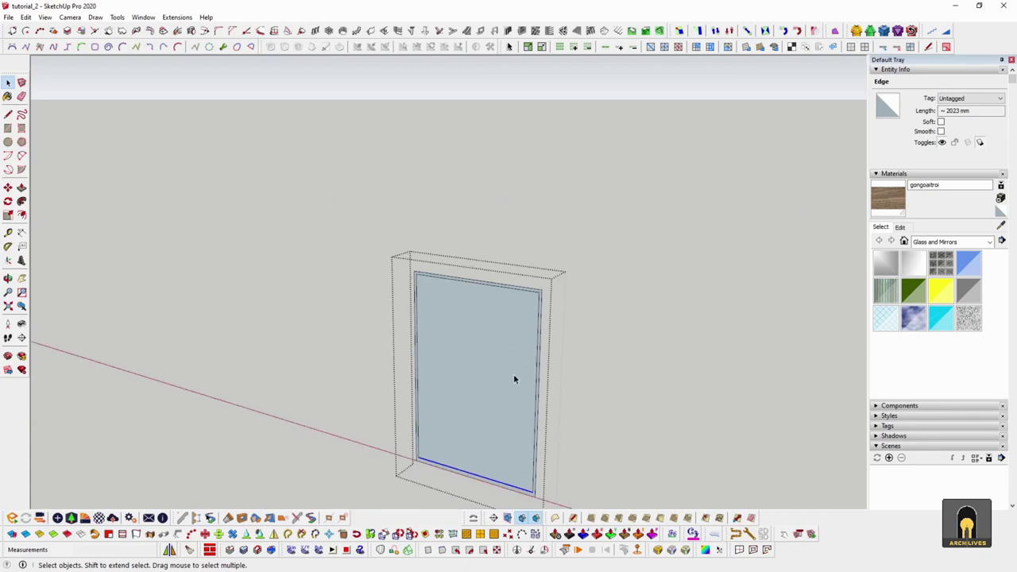
{"action": "scroll", "coordinate": [568, 392], "scroll_direction": "up", "scroll_amount": 3}
{"action": "scroll", "coordinate": [569, 393], "scroll_direction": "up", "scroll_amount": 4}
{"action": "middle_click_drag", "start_coordinate": [635, 457], "coordinate": [681, 419]}
{"action": "scroll", "coordinate": [628, 454], "scroll_direction": "down", "scroll_amount": 2}
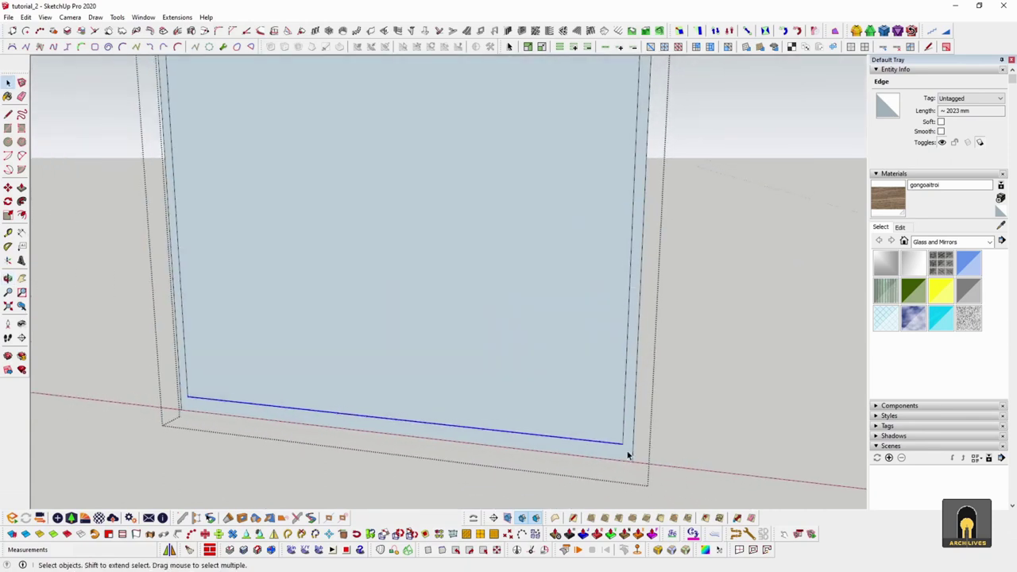
{"action": "key", "text": "r"}
{"action": "scroll", "coordinate": [238, 407], "scroll_direction": "up", "scroll_amount": 2}
{"action": "scroll", "coordinate": [322, 416], "scroll_direction": "down", "scroll_amount": 4}
{"action": "scroll", "coordinate": [397, 394], "scroll_direction": "up", "scroll_amount": 5}
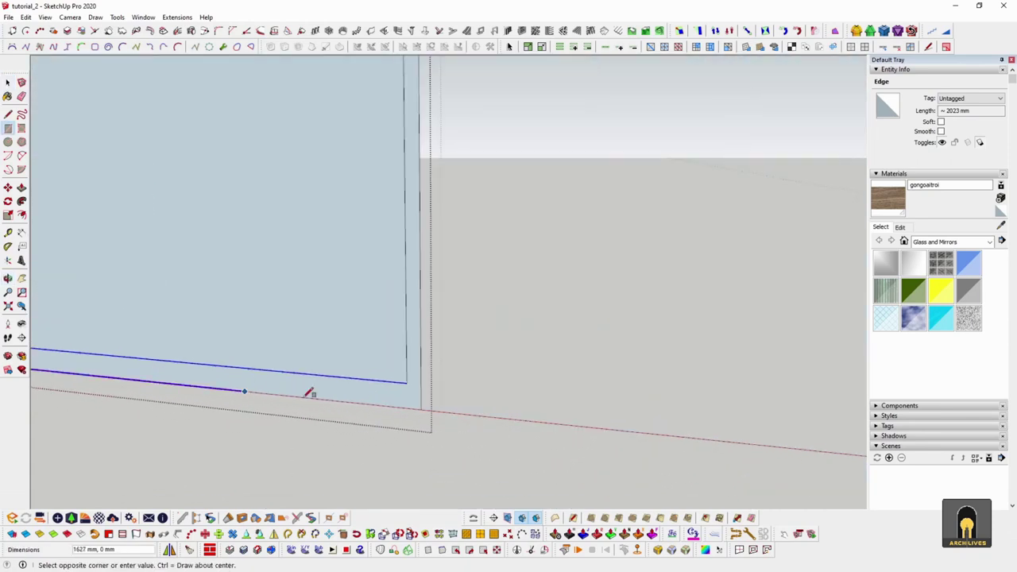
{"action": "left_click", "coordinate": [430, 384]}
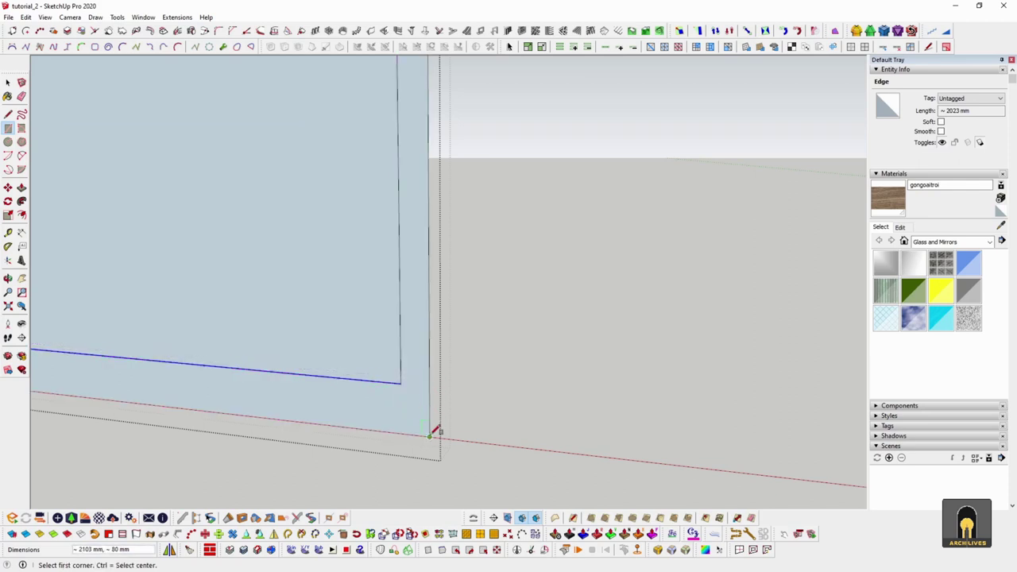
{"action": "scroll", "coordinate": [217, 336], "scroll_direction": "down", "scroll_amount": 2}
{"action": "middle_click_drag", "start_coordinate": [326, 356], "coordinate": [599, 384], "text": "shift"}
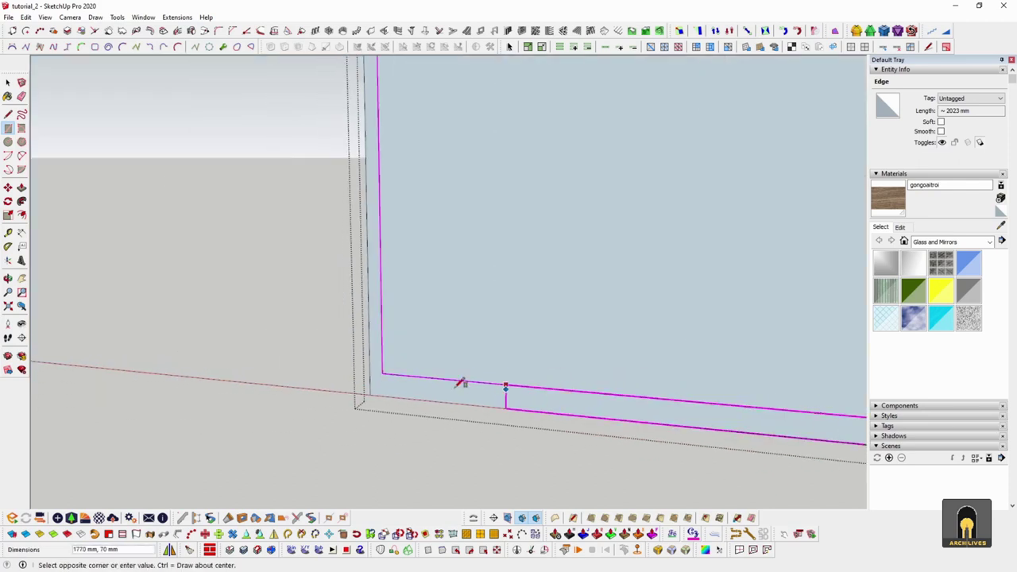
{"action": "left_click", "coordinate": [370, 342]}
Draw a rectangle about 40 mm high across the full width of the panel frame's top rail
{"action": "scroll", "coordinate": [369, 396], "scroll_direction": "down", "scroll_amount": 5}
{"action": "middle_click_drag", "start_coordinate": [517, 339], "coordinate": [522, 425], "text": "shift"}
{"action": "scroll", "coordinate": [425, 183], "scroll_direction": "up", "scroll_amount": 2}
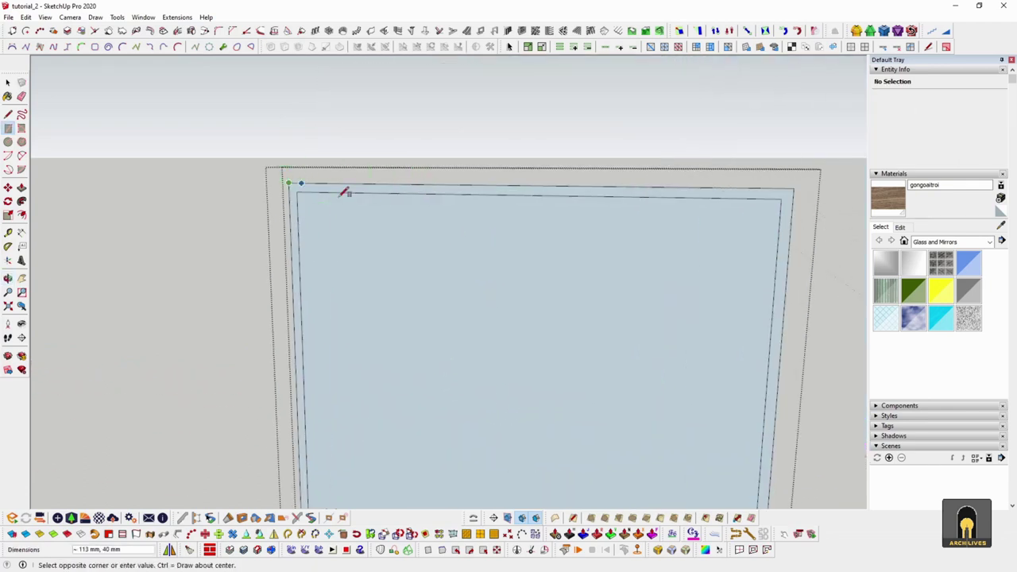
{"action": "left_click", "coordinate": [793, 186]}
{"action": "key", "text": "space"}
Delete the face inside the panel frame to leave only the rails and stiles
{"action": "scroll", "coordinate": [545, 209], "scroll_direction": "down", "scroll_amount": 5}
{"action": "middle_click_drag", "start_coordinate": [556, 325], "coordinate": [550, 300]}
{"action": "scroll", "coordinate": [607, 363], "scroll_direction": "up", "scroll_amount": 5}
{"action": "left_click", "coordinate": [557, 284]}
{"action": "middle_click_drag", "start_coordinate": [589, 348], "coordinate": [631, 406]}
{"action": "scroll", "coordinate": [593, 342], "scroll_direction": "up", "scroll_amount": 1}
{"action": "scroll", "coordinate": [592, 340], "scroll_direction": "down", "scroll_amount": 2}
{"action": "scroll", "coordinate": [553, 383], "scroll_direction": "up", "scroll_amount": 4}
{"action": "left_click", "coordinate": [619, 399]}
{"action": "scroll", "coordinate": [490, 362], "scroll_direction": "down", "scroll_amount": 2}
{"action": "middle_click_drag", "start_coordinate": [489, 362], "coordinate": [633, 368]}
{"action": "double_click", "coordinate": [573, 287]}
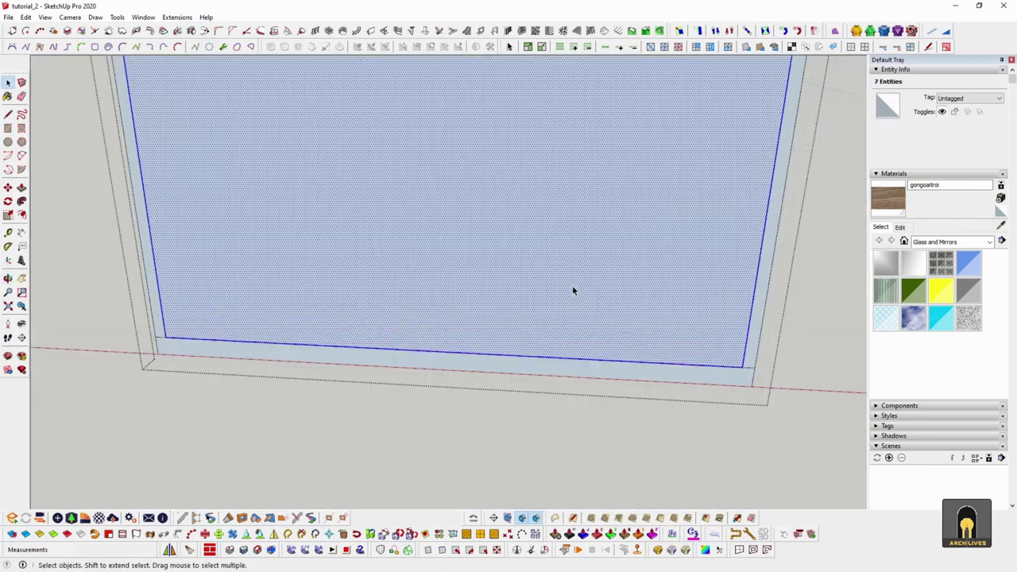
{"action": "double_click", "coordinate": [556, 275]}
{"action": "key", "text": "Delete"}
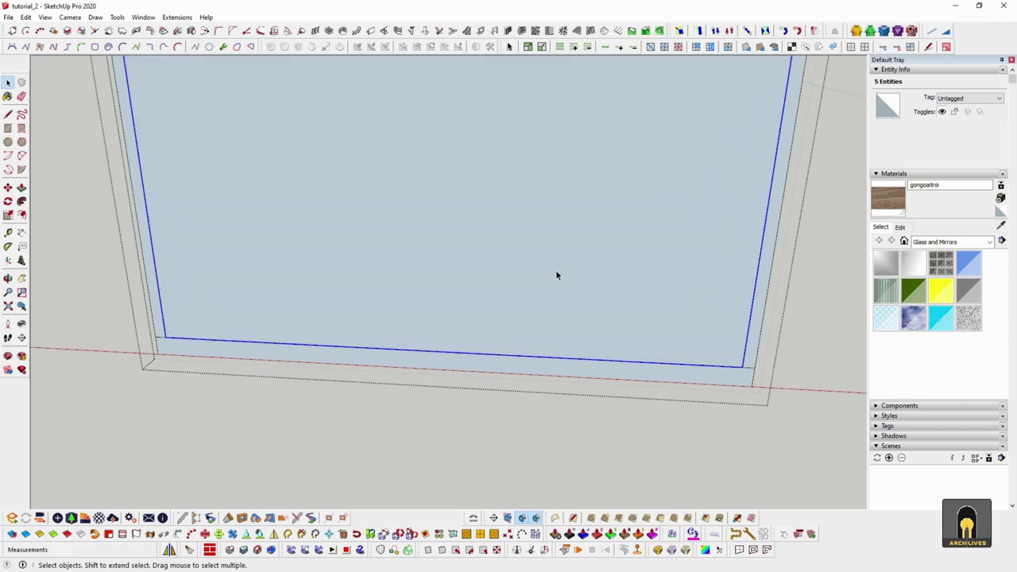
Group the bottom rail's face together with its bounding edges
{"action": "middle_click_drag", "start_coordinate": [726, 366], "coordinate": [665, 407]}
{"action": "scroll", "coordinate": [688, 403], "scroll_direction": "up", "scroll_amount": 2}
{"action": "double_click", "coordinate": [686, 391]}
{"action": "scroll", "coordinate": [683, 391], "scroll_direction": "down", "scroll_amount": 2}
{"action": "scroll", "coordinate": [665, 408], "scroll_direction": "up", "scroll_amount": 1}
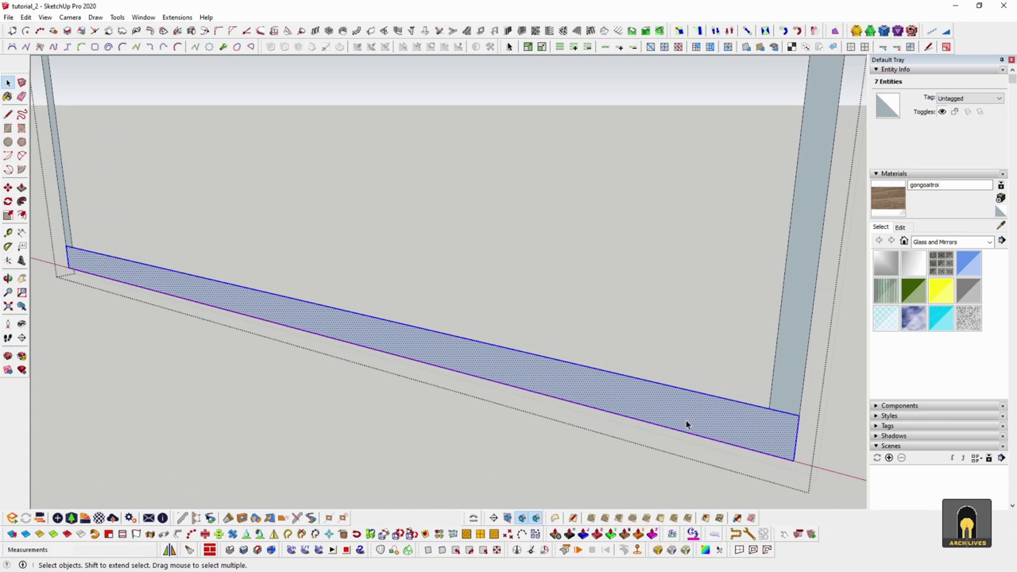
{"action": "mouse_move", "coordinate": [704, 418]}
{"action": "middle_mouse_down"}
{"action": "mouse_move", "coordinate": [758, 410]}
{"action": "mouse_move", "coordinate": [577, 381]}
{"action": "mouse_move", "coordinate": [696, 411]}
{"action": "mouse_move", "coordinate": [715, 427]}
{"action": "middle_mouse_up"}
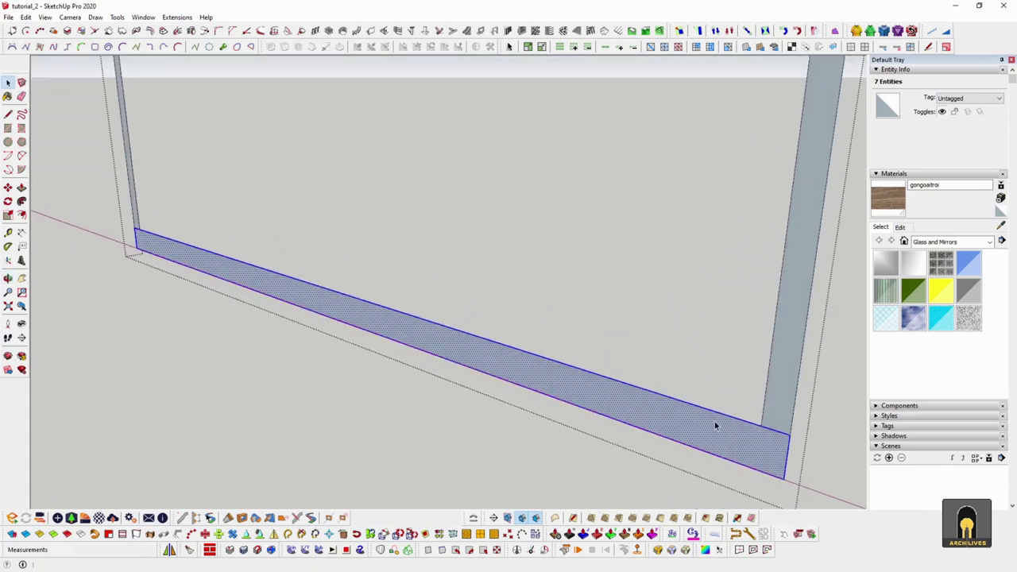
{"action": "key", "text": "ctrl+g"}
Group the panel frame's top rail and its side stiles as separate pieces
{"action": "scroll", "coordinate": [668, 484], "scroll_direction": "down", "scroll_amount": 8}
{"action": "scroll", "coordinate": [713, 123], "scroll_direction": "up", "scroll_amount": 3}
{"action": "double_click", "coordinate": [677, 150]}
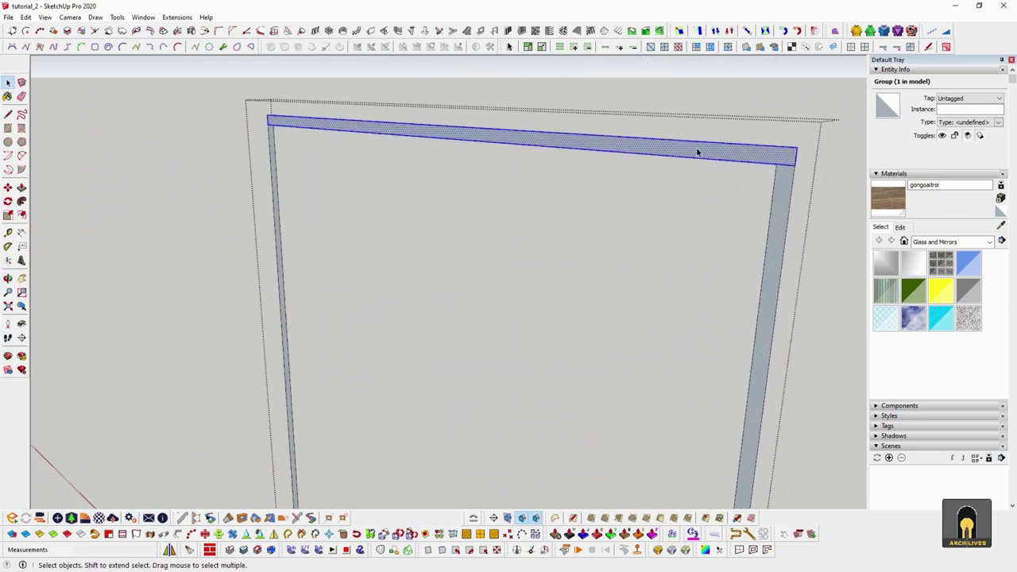
{"action": "double_click", "coordinate": [790, 191]}
{"action": "left_click", "coordinate": [272, 167]}
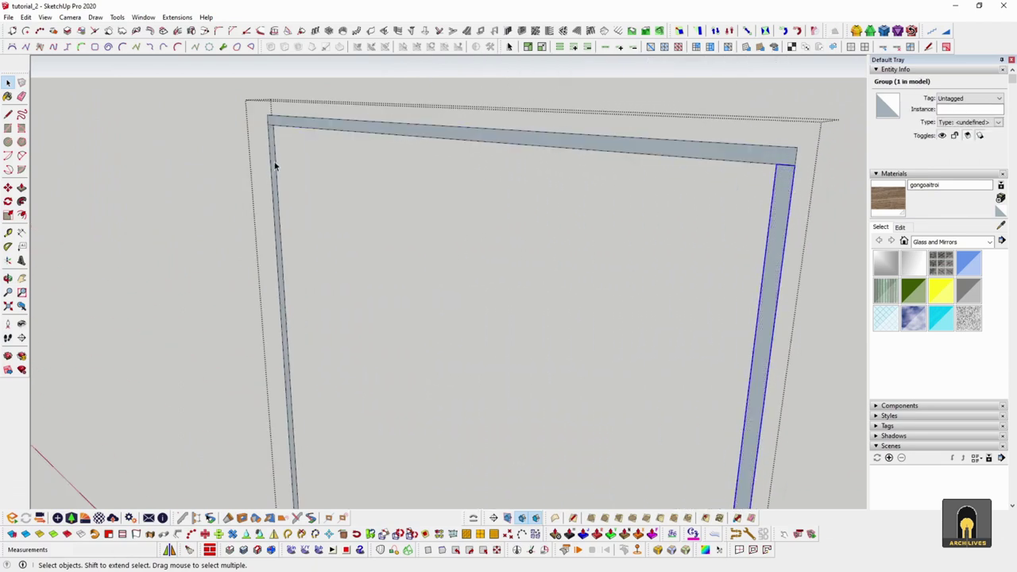
{"action": "scroll", "coordinate": [560, 166], "scroll_direction": "down", "scroll_amount": 5}
{"action": "middle_click_drag", "start_coordinate": [590, 294], "coordinate": [577, 172], "text": "shift"}
{"action": "scroll", "coordinate": [579, 394], "scroll_direction": "up", "scroll_amount": 5}
{"action": "scroll", "coordinate": [587, 402], "scroll_direction": "down", "scroll_amount": 5}
{"action": "left_click", "coordinate": [585, 403]}
{"action": "middle_click_drag", "start_coordinate": [595, 411], "coordinate": [566, 423]}
{"action": "key", "text": "p"}
{"action": "left_click", "coordinate": [547, 403]}
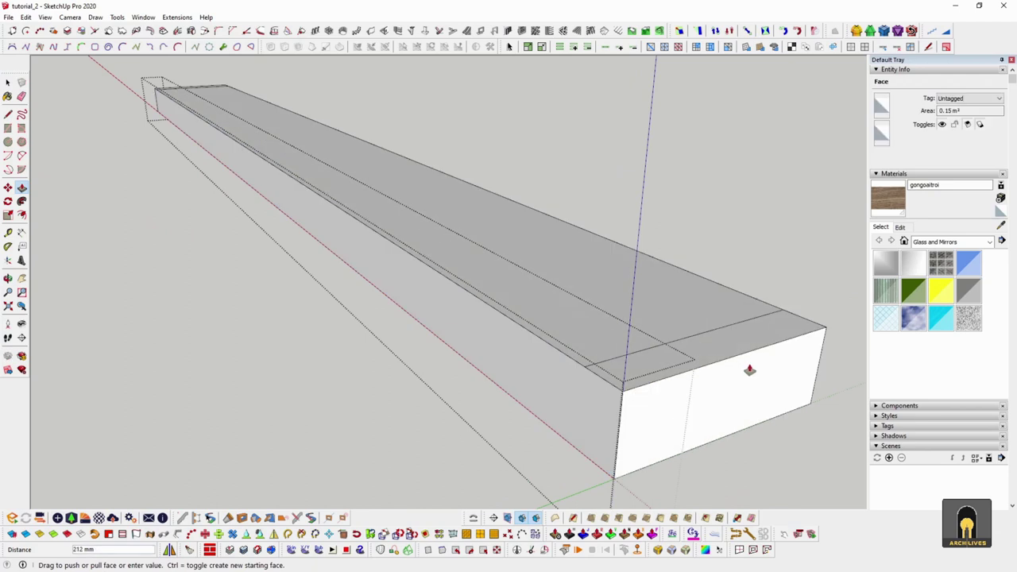
{"action": "key", "text": "space"}
{"action": "key", "text": "Escape"}
{"action": "scroll", "coordinate": [609, 378], "scroll_direction": "down", "scroll_amount": 3}
{"action": "key", "text": "Escape"}
{"action": "scroll", "coordinate": [526, 386], "scroll_direction": "down", "scroll_amount": 5}
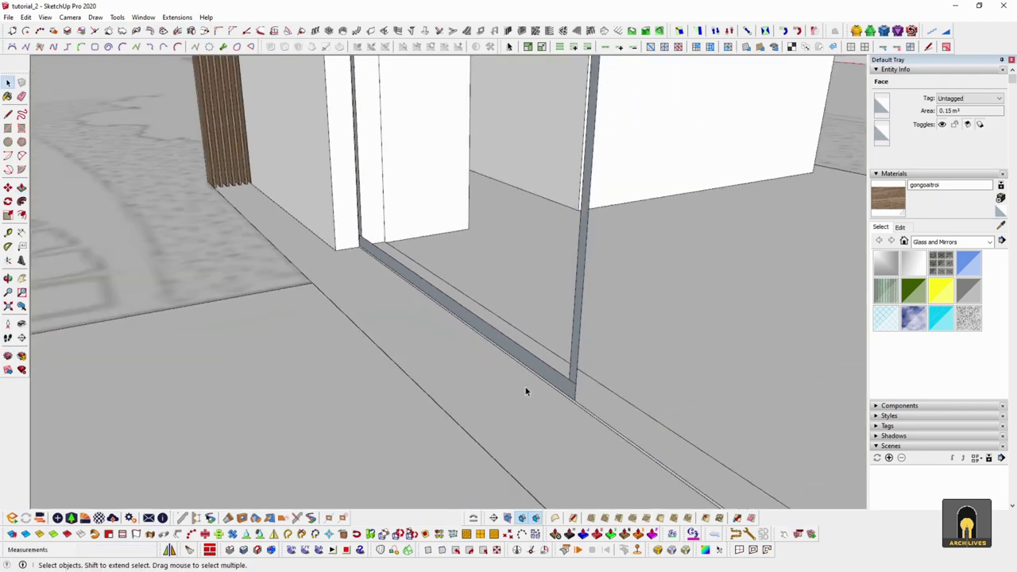
Convert the panel frame group into a component named canhcua
{"action": "scroll", "coordinate": [508, 377], "scroll_direction": "down", "scroll_amount": 5}
{"action": "middle_click_drag", "start_coordinate": [495, 379], "coordinate": [545, 367]}
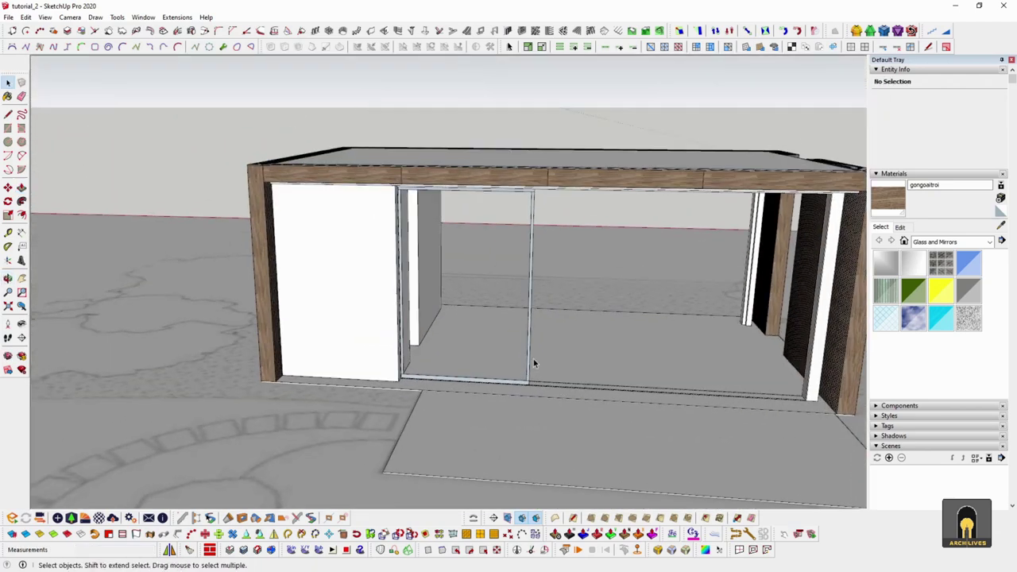
{"action": "scroll", "coordinate": [532, 370], "scroll_direction": "up", "scroll_amount": 4}
{"action": "left_click", "coordinate": [525, 371]}
{"action": "scroll", "coordinate": [525, 374], "scroll_direction": "up", "scroll_amount": 2}
{"action": "scroll", "coordinate": [528, 378], "scroll_direction": "up", "scroll_amount": 4}
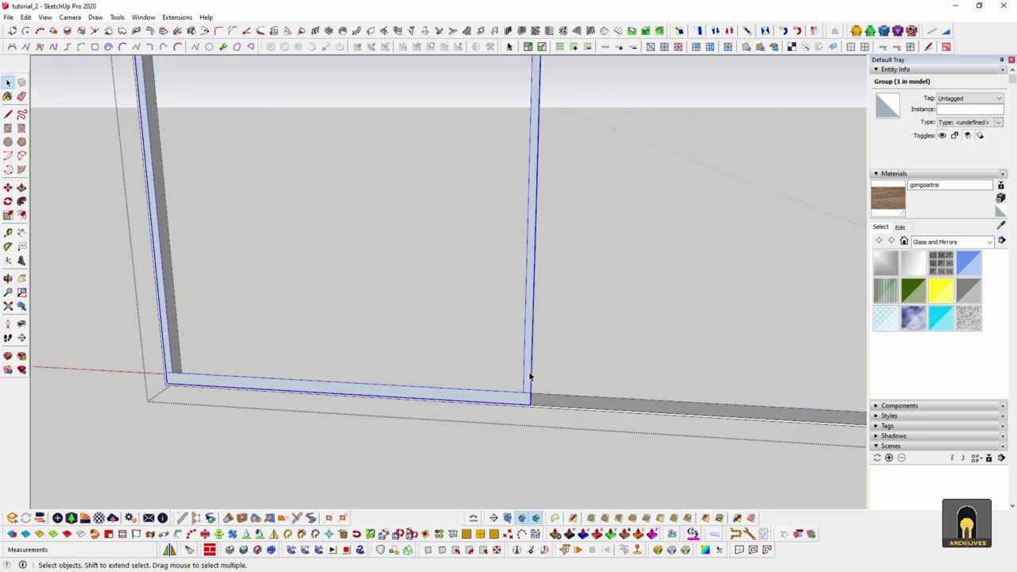
{"action": "middle_click_drag", "start_coordinate": [530, 379], "coordinate": [511, 418]}
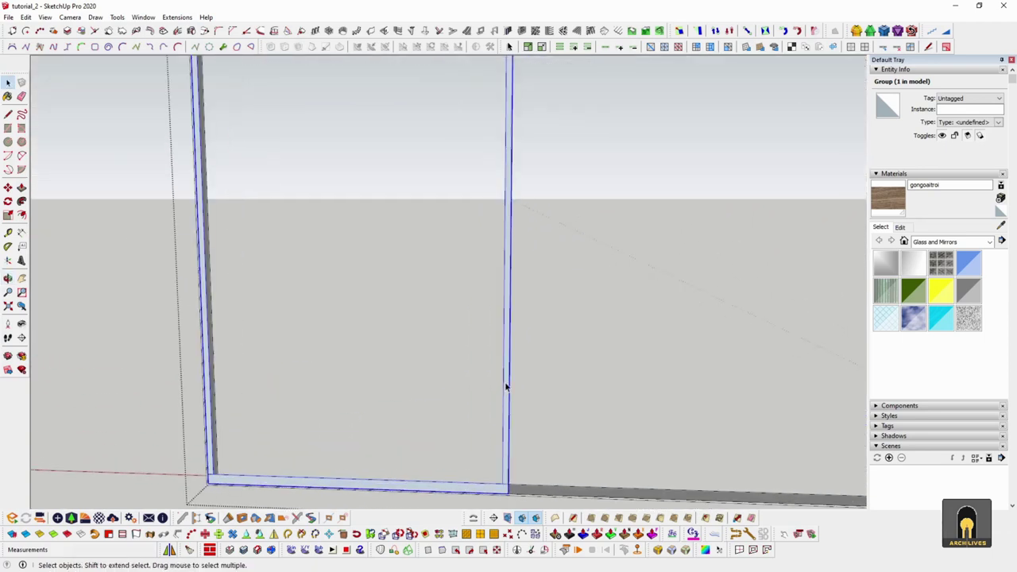
{"action": "right_click", "coordinate": [506, 385]}
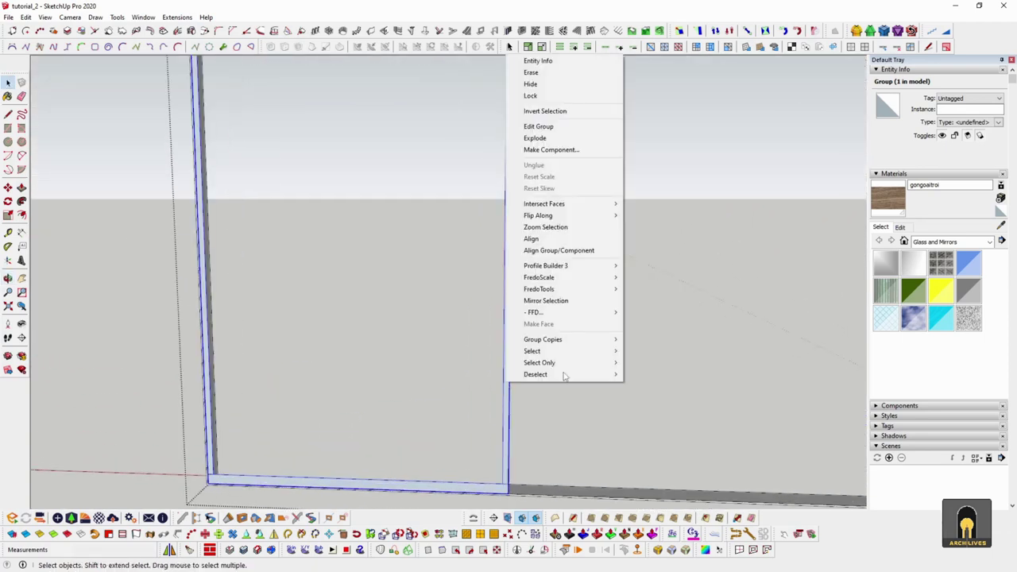
{"action": "left_click", "coordinate": [558, 150]}
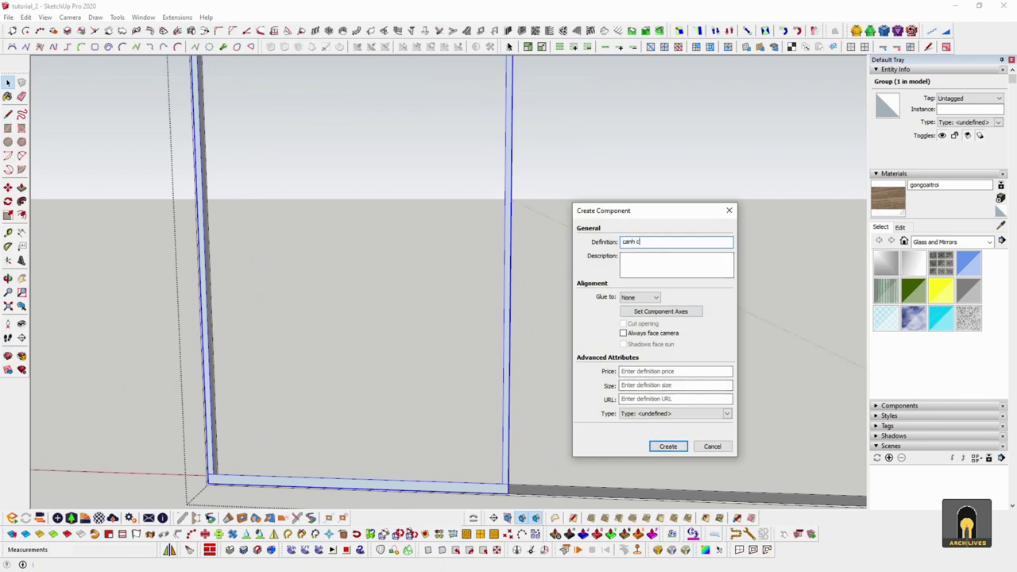
{"action": "key", "text": "Return"}
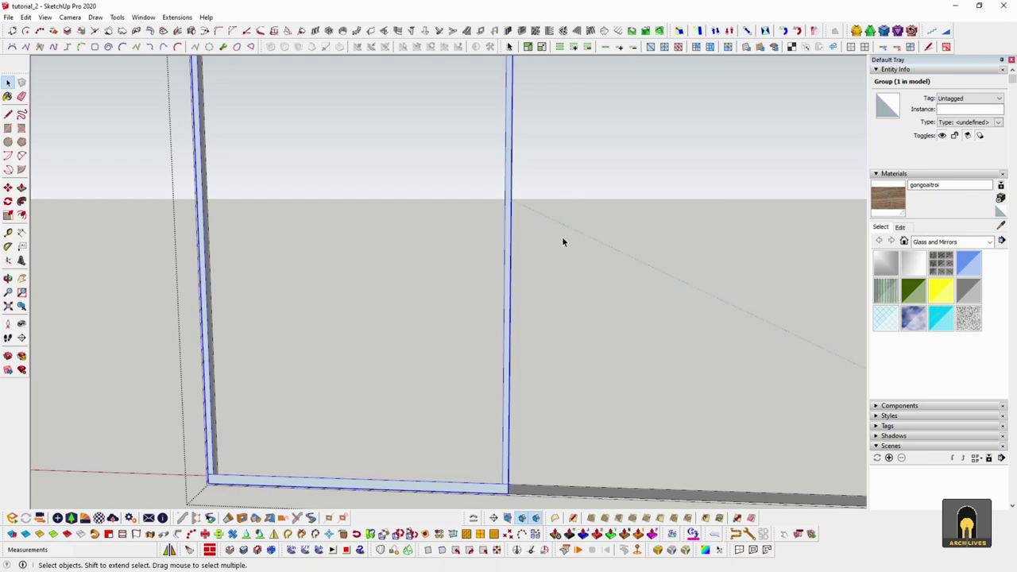
Place two copies of the canhcua panel side by side along the glazing frame, joined corner to corner
{"action": "scroll", "coordinate": [423, 345], "scroll_direction": "down", "scroll_amount": 3}
{"action": "middle_click_drag", "start_coordinate": [453, 359], "coordinate": [398, 389]}
{"action": "scroll", "coordinate": [215, 366], "scroll_direction": "up", "scroll_amount": 3}
{"action": "scroll", "coordinate": [214, 367], "scroll_direction": "up", "scroll_amount": 5}
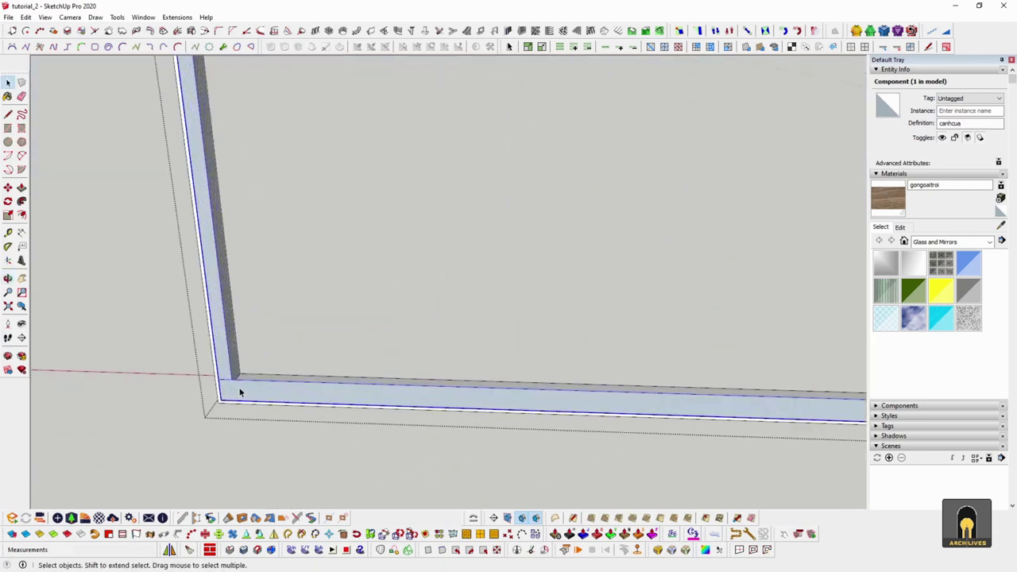
{"action": "key", "text": "m"}
{"action": "left_click", "coordinate": [209, 410]}
{"action": "key", "text": "ctrl"}
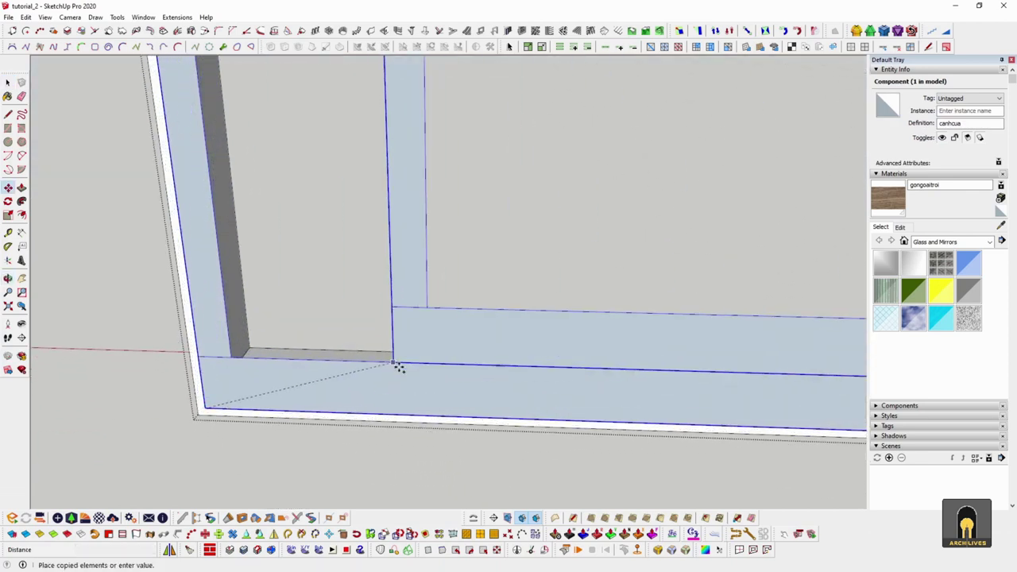
{"action": "scroll", "coordinate": [429, 361], "scroll_direction": "down", "scroll_amount": 4}
{"action": "middle_click_drag", "start_coordinate": [576, 356], "coordinate": [177, 364], "text": "shift"}
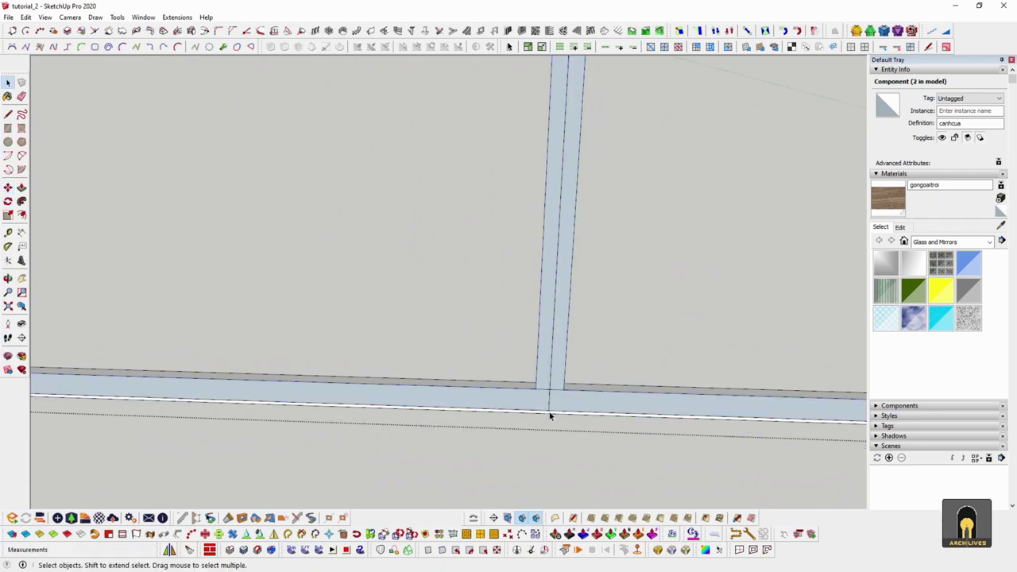
{"action": "left_click", "coordinate": [377, 320]}
{"action": "scroll", "coordinate": [376, 320], "scroll_direction": "down", "scroll_amount": 4}
{"action": "scroll", "coordinate": [442, 368], "scroll_direction": "up", "scroll_amount": 4}
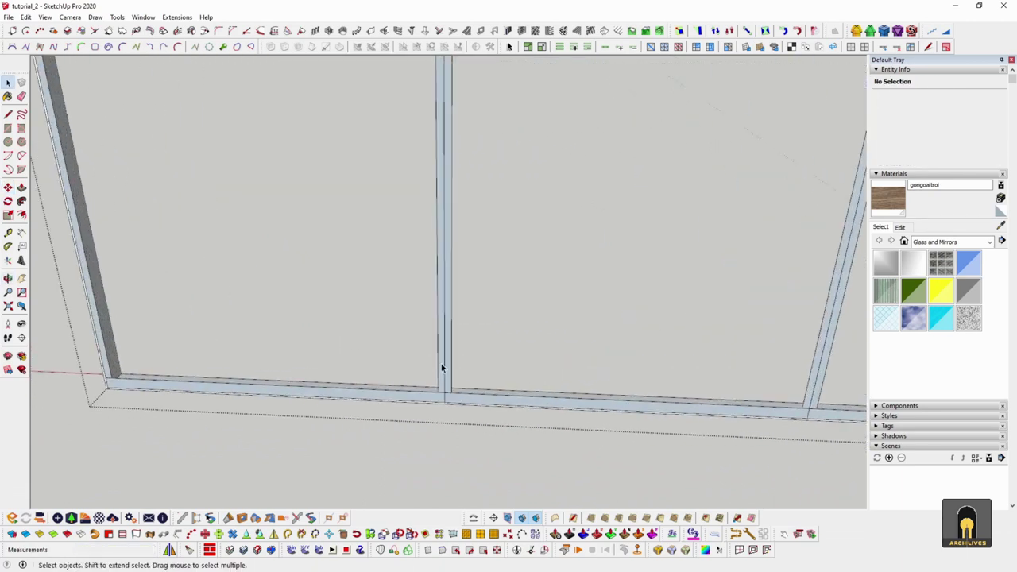
Move the middle panel back into the frame's depth so that it sits behind the left panel
{"action": "scroll", "coordinate": [465, 402], "scroll_direction": "up", "scroll_amount": 2}
{"action": "left_click", "coordinate": [459, 420]}
{"action": "middle_click_drag", "start_coordinate": [459, 419], "coordinate": [359, 413]}
{"action": "key", "text": "m"}
{"action": "left_click", "coordinate": [332, 413]}
{"action": "scroll", "coordinate": [407, 327], "scroll_direction": "down", "scroll_amount": 2}
{"action": "left_click", "coordinate": [395, 333]}
{"action": "middle_click_drag", "start_coordinate": [389, 332], "coordinate": [485, 409], "text": "shift"}
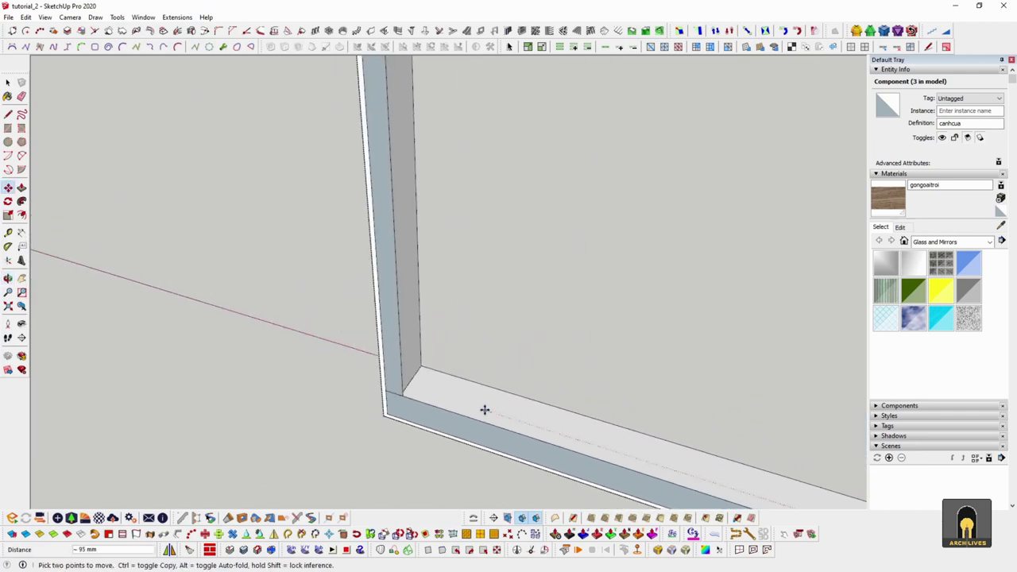
{"action": "left_click", "coordinate": [409, 388]}
{"action": "scroll", "coordinate": [327, 286], "scroll_direction": "down", "scroll_amount": 2}
{"action": "key", "text": "space"}
{"action": "scroll", "coordinate": [335, 258], "scroll_direction": "down", "scroll_amount": 3}
{"action": "middle_click_drag", "start_coordinate": [506, 397], "coordinate": [564, 435]}
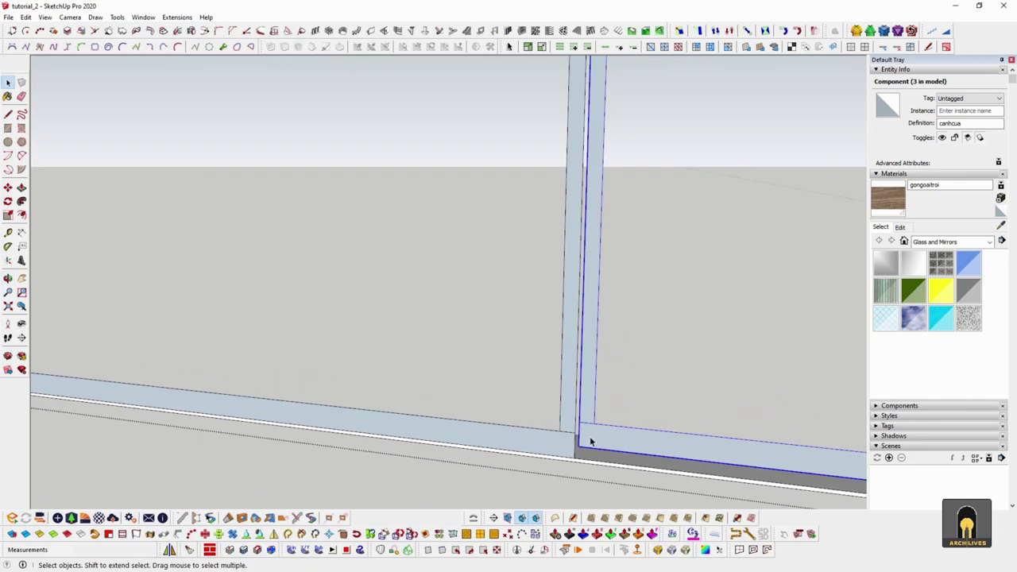
Open the left panel component for editing and examine how its right stile meets the middle panel
{"action": "scroll", "coordinate": [466, 370], "scroll_direction": "down", "scroll_amount": 9}
{"action": "middle_click_drag", "start_coordinate": [634, 412], "coordinate": [660, 421]}
{"action": "scroll", "coordinate": [658, 399], "scroll_direction": "up", "scroll_amount": 3}
{"action": "scroll", "coordinate": [647, 389], "scroll_direction": "up", "scroll_amount": 2}
{"action": "left_click", "coordinate": [635, 383]}
{"action": "middle_click_drag", "start_coordinate": [636, 382], "coordinate": [604, 390]}
{"action": "scroll", "coordinate": [525, 413], "scroll_direction": "up", "scroll_amount": 4}
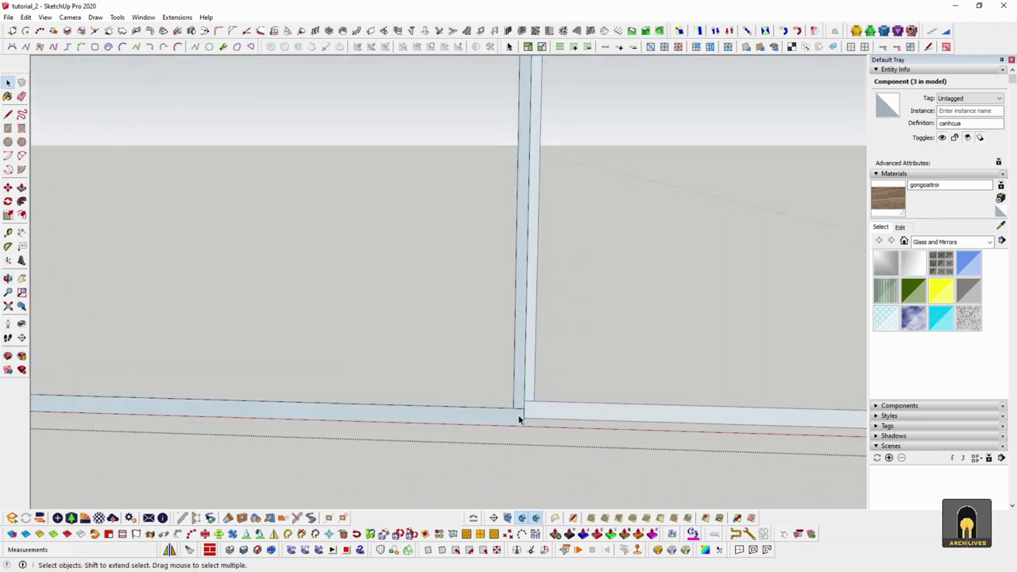
{"action": "key", "text": "Escape"}
Move the panel component's right stile 20 mm outward so that it overlaps the neighbouring panel's stile
{"action": "scroll", "coordinate": [513, 413], "scroll_direction": "down", "scroll_amount": 6}
{"action": "mouse_move", "coordinate": [505, 412]}
{"action": "middle_mouse_down"}
{"action": "mouse_move", "coordinate": [507, 392]}
{"action": "mouse_move", "coordinate": [508, 402]}
{"action": "middle_mouse_up"}
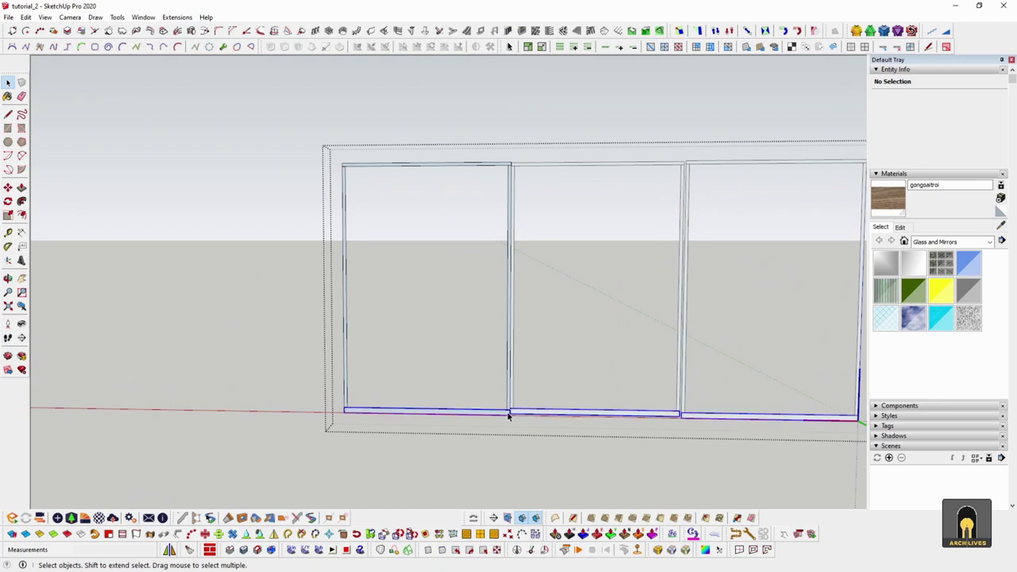
{"action": "triple_click", "coordinate": [509, 414]}
{"action": "key", "text": "Escape"}
{"action": "left_click", "coordinate": [507, 389]}
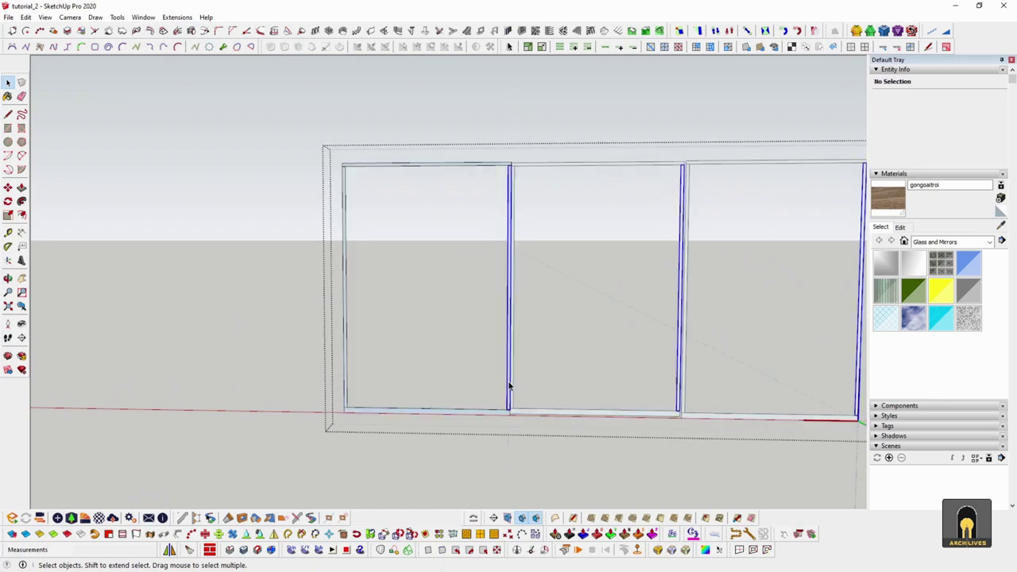
{"action": "scroll", "coordinate": [509, 398], "scroll_direction": "up", "scroll_amount": 5}
{"action": "scroll", "coordinate": [516, 425], "scroll_direction": "up", "scroll_amount": 1}
{"action": "key", "text": "m"}
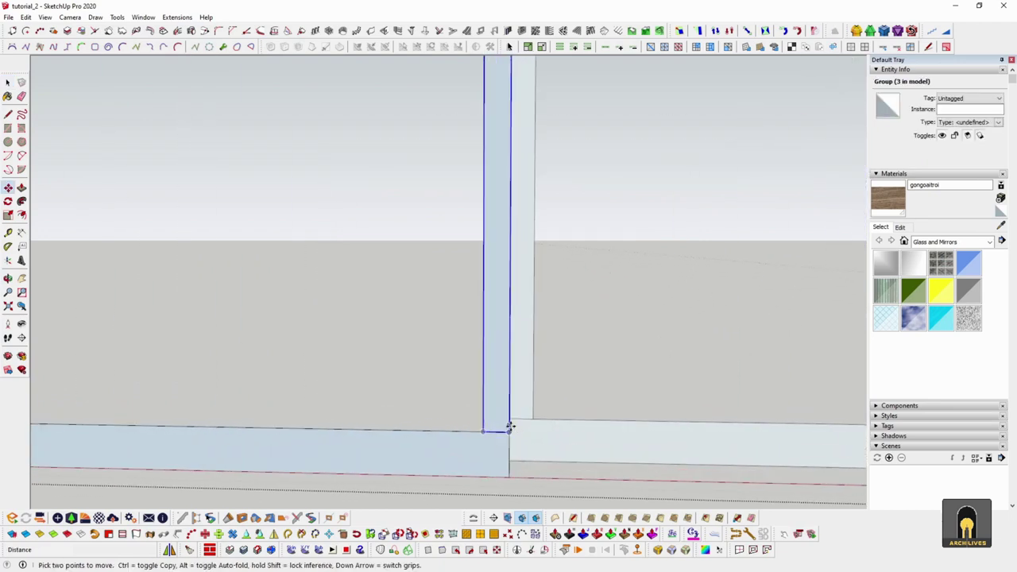
{"action": "left_click", "coordinate": [508, 429]}
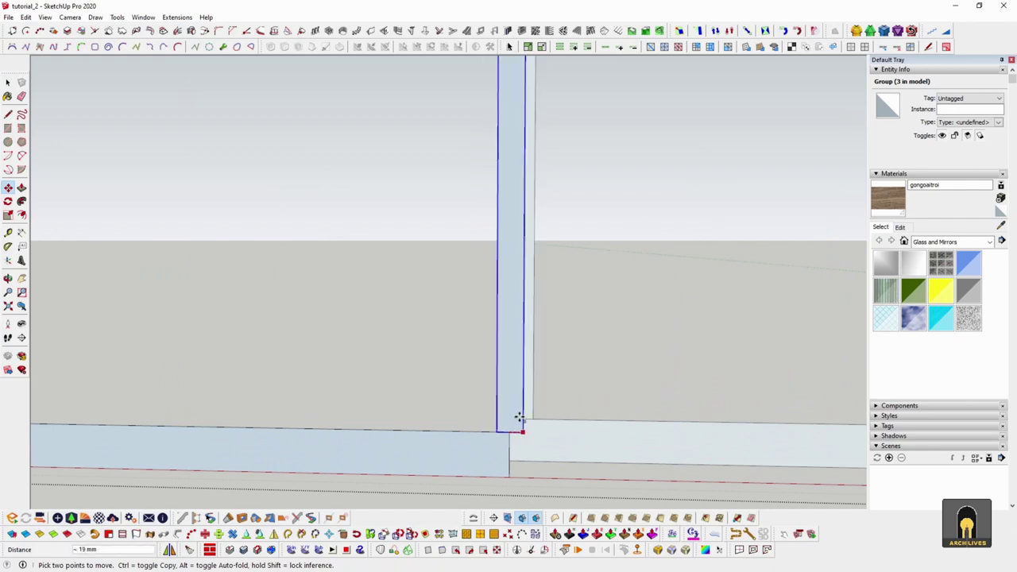
{"action": "middle_click_drag", "start_coordinate": [519, 424], "coordinate": [606, 402]}
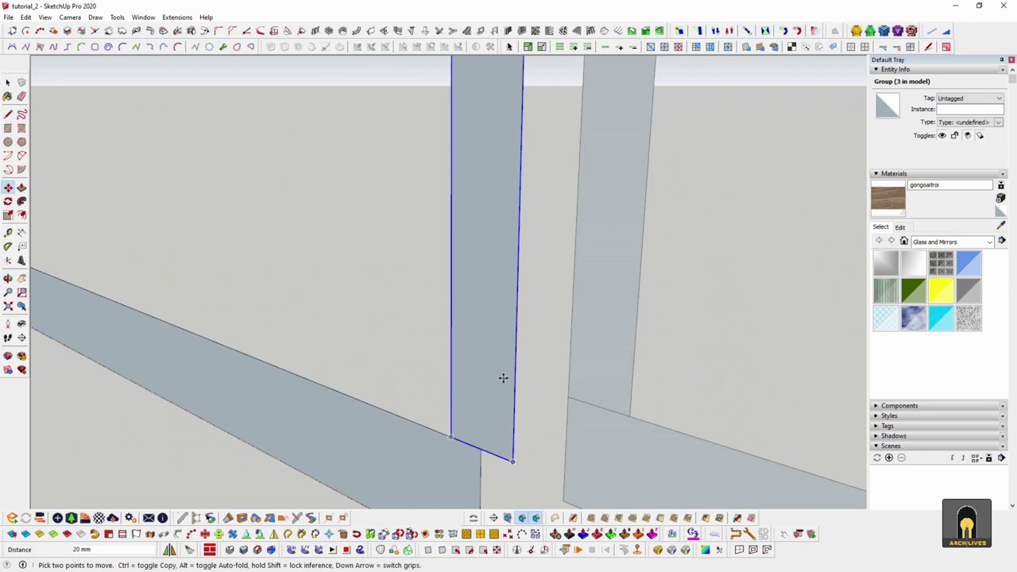
{"action": "key", "text": "space"}
Move the bottom rail's right end edge outward along the rail to extend it under the shifted stile
{"action": "scroll", "coordinate": [508, 383], "scroll_direction": "down", "scroll_amount": 3}
{"action": "triple_click", "coordinate": [502, 433]}
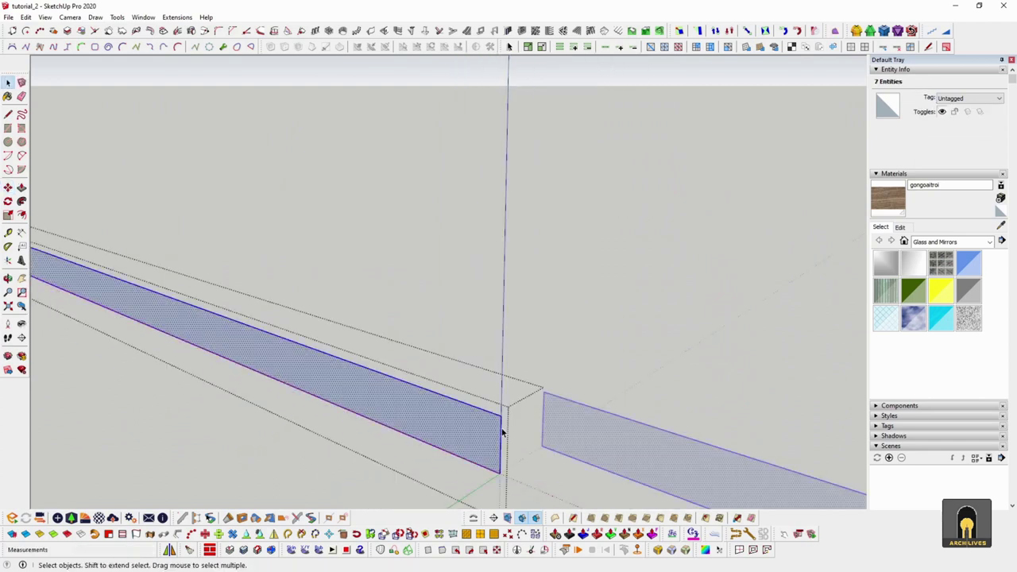
{"action": "left_click", "coordinate": [501, 429]}
{"action": "key", "text": "m"}
{"action": "left_click", "coordinate": [502, 418]}
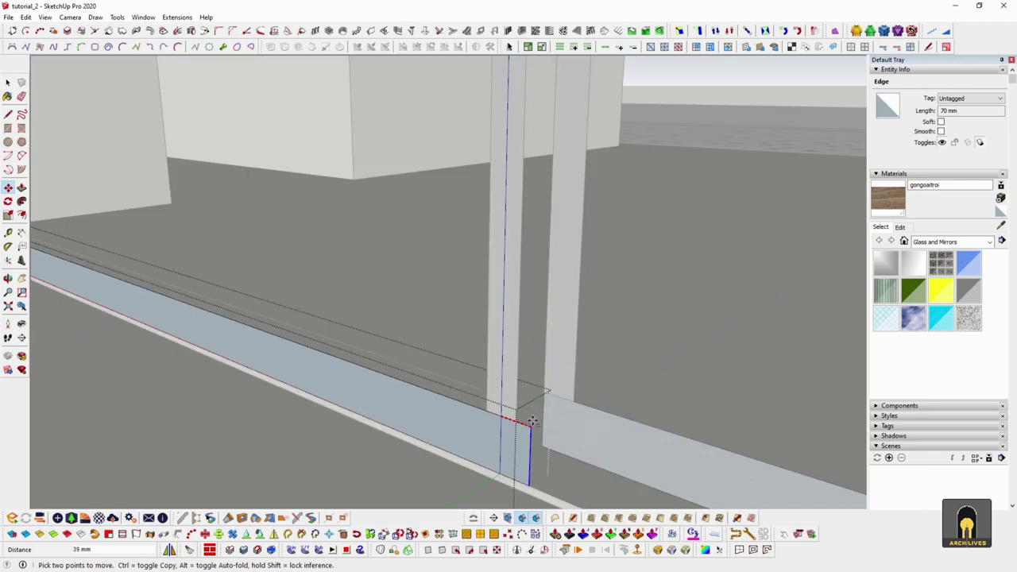
{"action": "middle_click_drag", "start_coordinate": [517, 419], "coordinate": [584, 193]}
{"action": "key", "text": "space"}
{"action": "scroll", "coordinate": [601, 165], "scroll_direction": "up", "scroll_amount": 10}
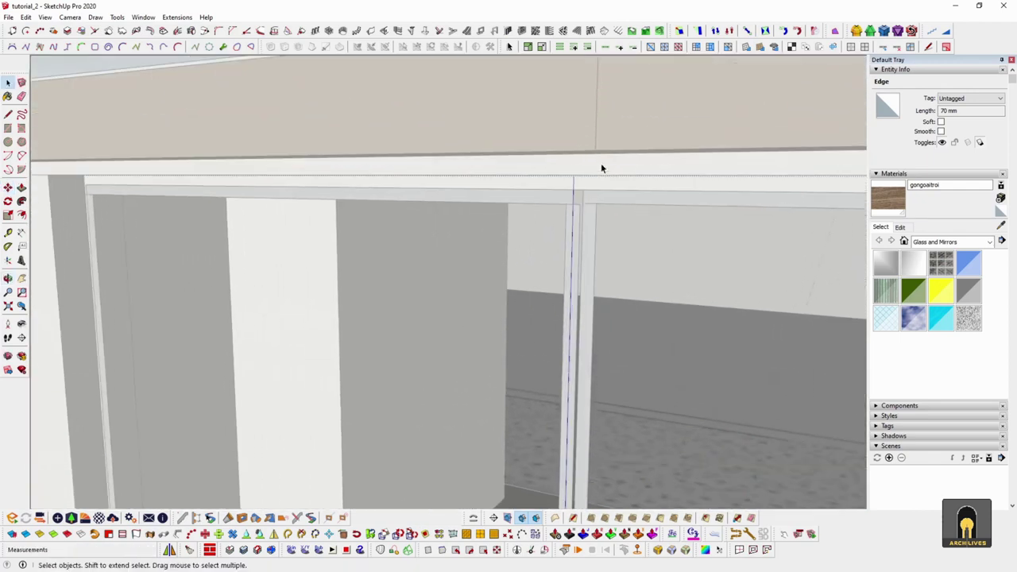
Move the top rail's right end edge 20 mm outward so that it lines up with the shifted stile
{"action": "left_click", "coordinate": [533, 207]}
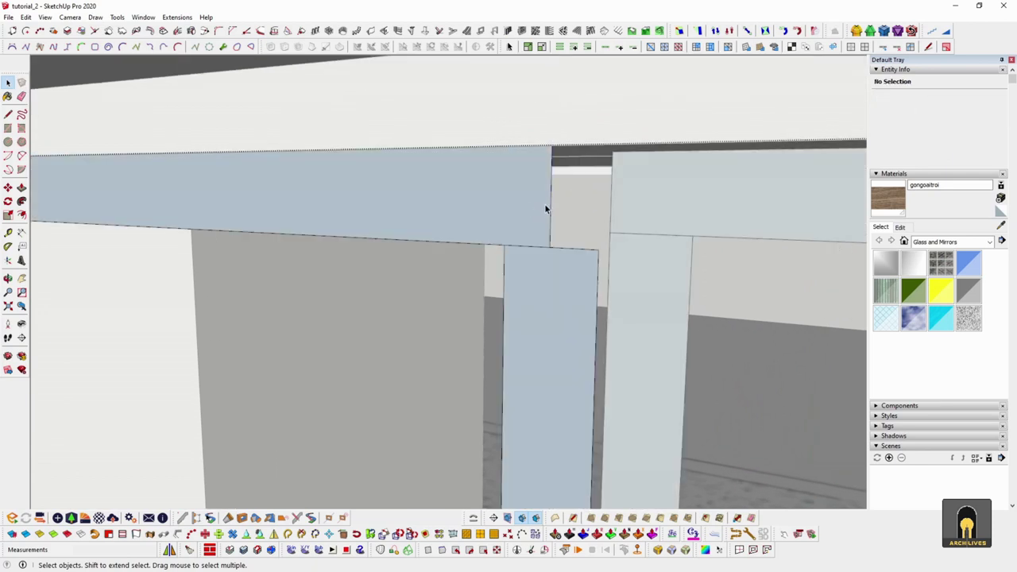
{"action": "double_click", "coordinate": [550, 204]}
{"action": "left_click", "coordinate": [551, 205]}
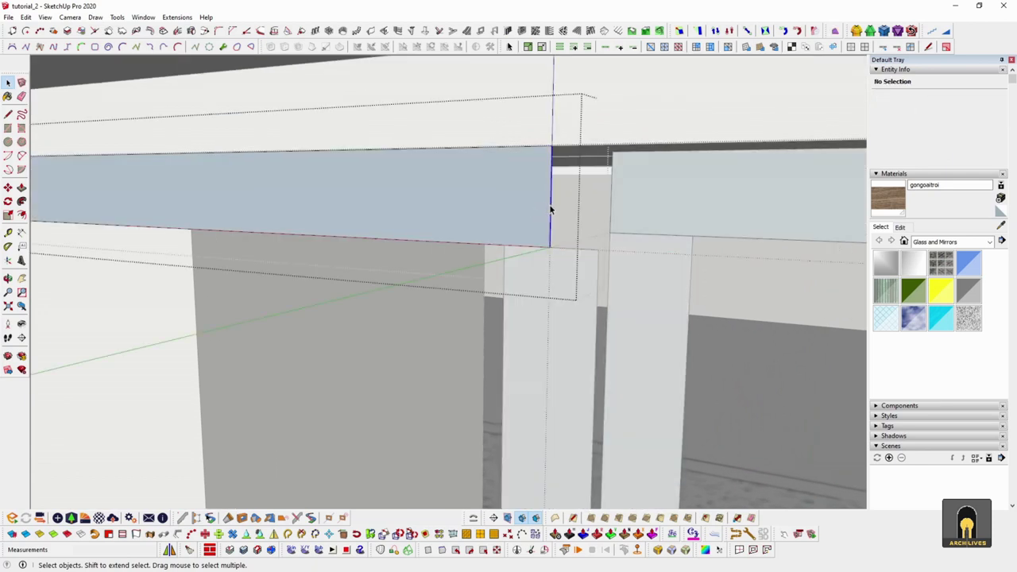
{"action": "key", "text": "m"}
{"action": "left_click", "coordinate": [549, 248]}
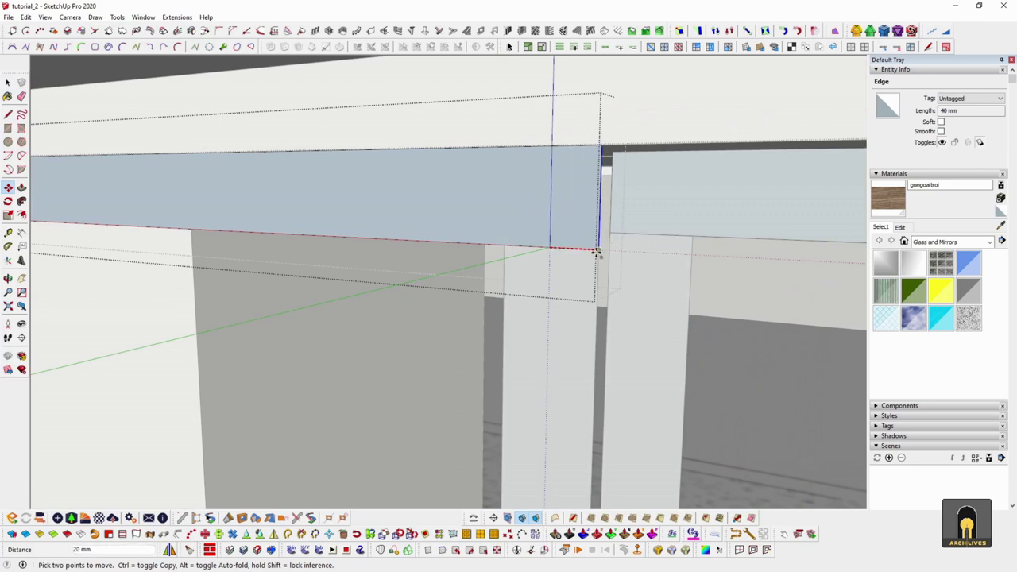
{"action": "left_click", "coordinate": [598, 253]}
{"action": "key", "text": "space"}
Open the left panel's bottom rail for editing and extrude its flat face to give the rail thickness
{"action": "scroll", "coordinate": [604, 220], "scroll_direction": "down", "scroll_amount": 10}
{"action": "middle_click_drag", "start_coordinate": [528, 405], "coordinate": [558, 422], "text": "shift"}
{"action": "scroll", "coordinate": [488, 402], "scroll_direction": "down", "scroll_amount": 5}
{"action": "scroll", "coordinate": [629, 423], "scroll_direction": "up", "scroll_amount": 3}
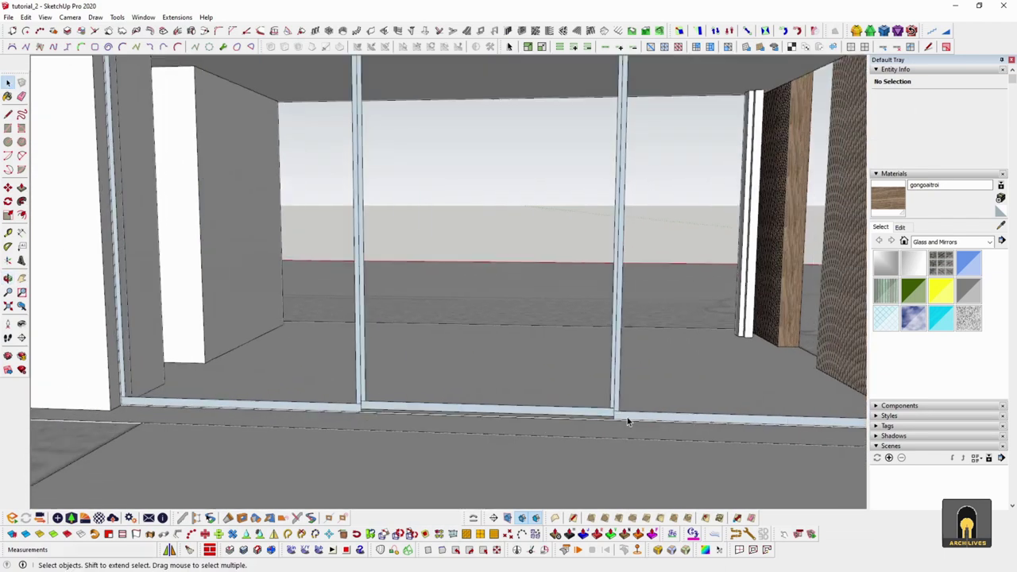
{"action": "double_click", "coordinate": [617, 416]}
{"action": "left_click", "coordinate": [588, 416]}
{"action": "middle_click_drag", "start_coordinate": [586, 416], "coordinate": [529, 390]}
{"action": "scroll", "coordinate": [491, 454], "scroll_direction": "up", "scroll_amount": 3}
{"action": "scroll", "coordinate": [556, 377], "scroll_direction": "up", "scroll_amount": 3}
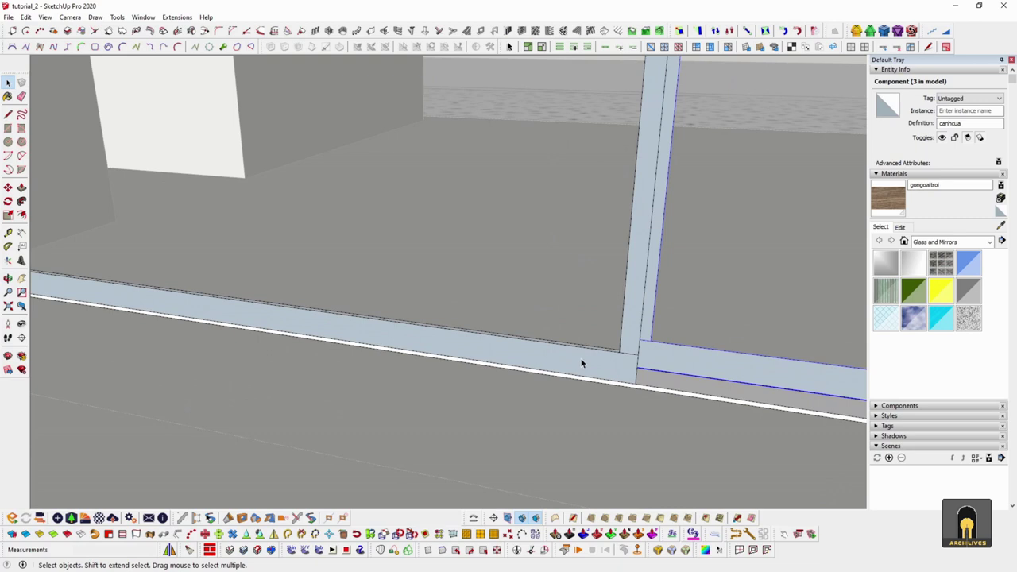
{"action": "left_click", "coordinate": [610, 362]}
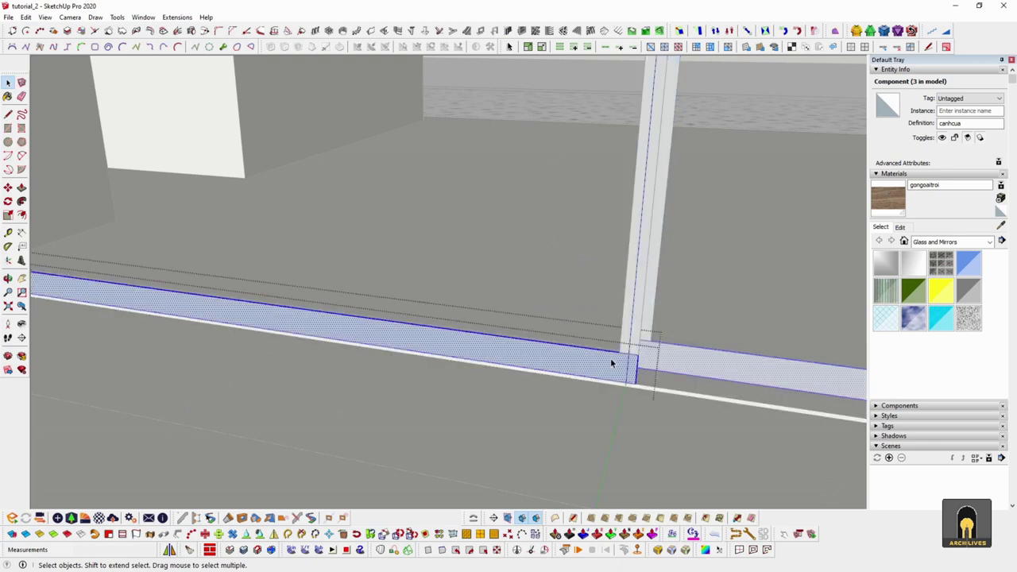
{"action": "middle_click_drag", "start_coordinate": [610, 362], "coordinate": [459, 400]}
{"action": "scroll", "coordinate": [601, 394], "scroll_direction": "up", "scroll_amount": 3}
{"action": "key", "text": "p"}
{"action": "left_click", "coordinate": [595, 410]}
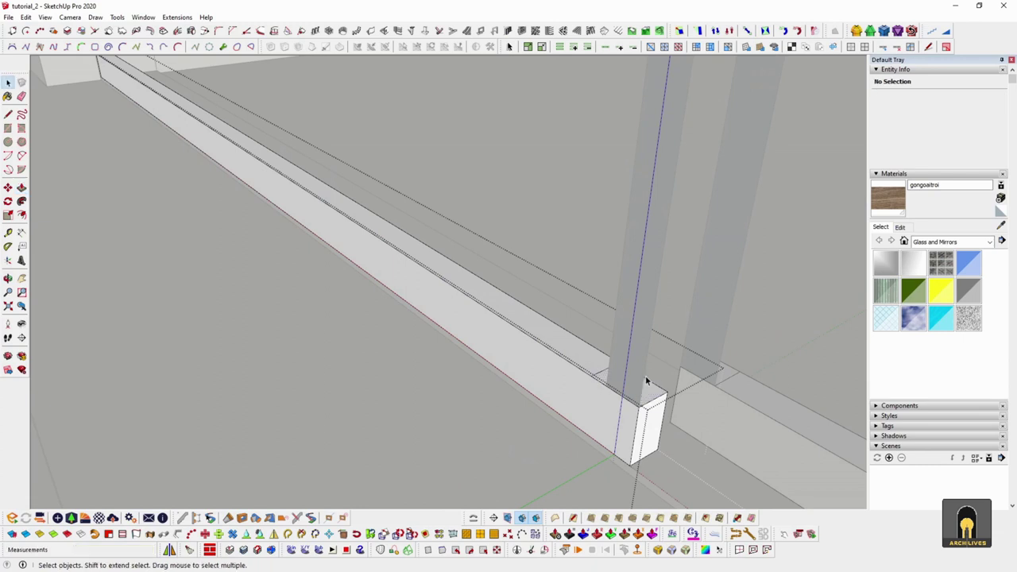
{"action": "key", "text": "space"}
Open the left panel's left stile for editing and extrude its flat face into a solid bar
{"action": "middle_click_drag", "start_coordinate": [636, 352], "coordinate": [661, 367]}
{"action": "scroll", "coordinate": [431, 226], "scroll_direction": "up", "scroll_amount": 8}
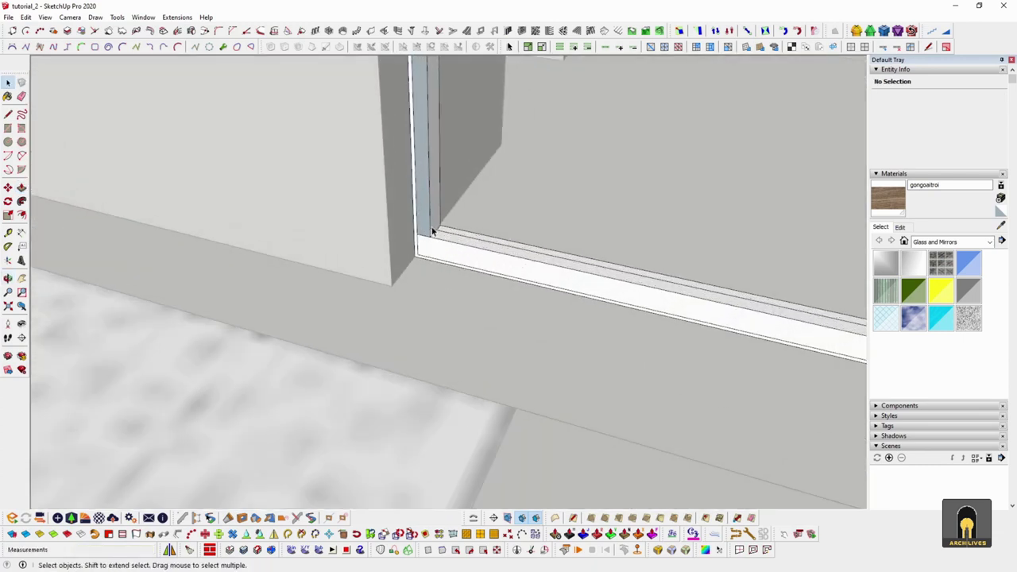
{"action": "double_click", "coordinate": [413, 240]}
{"action": "double_click", "coordinate": [413, 239]}
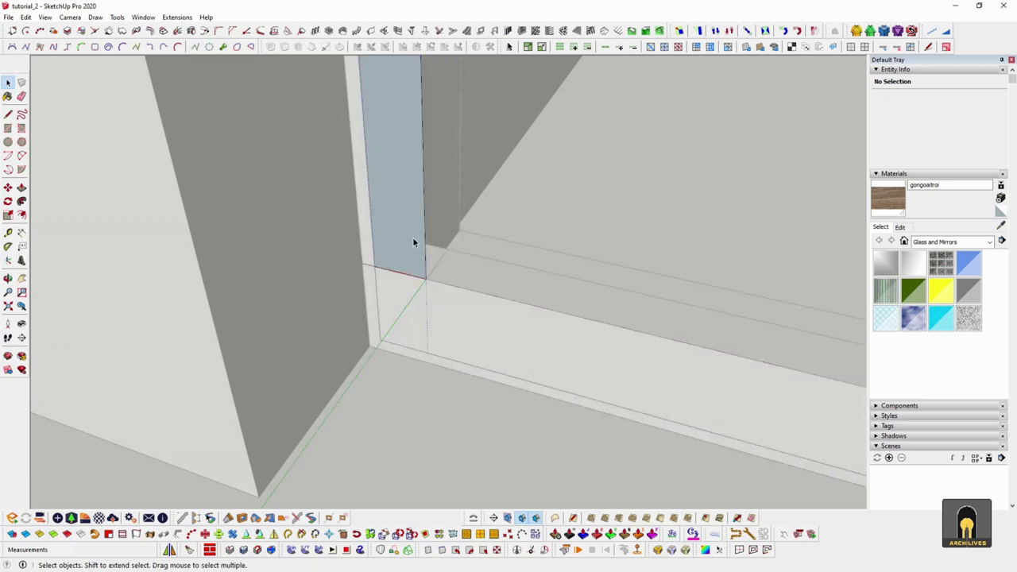
{"action": "key", "text": "p"}
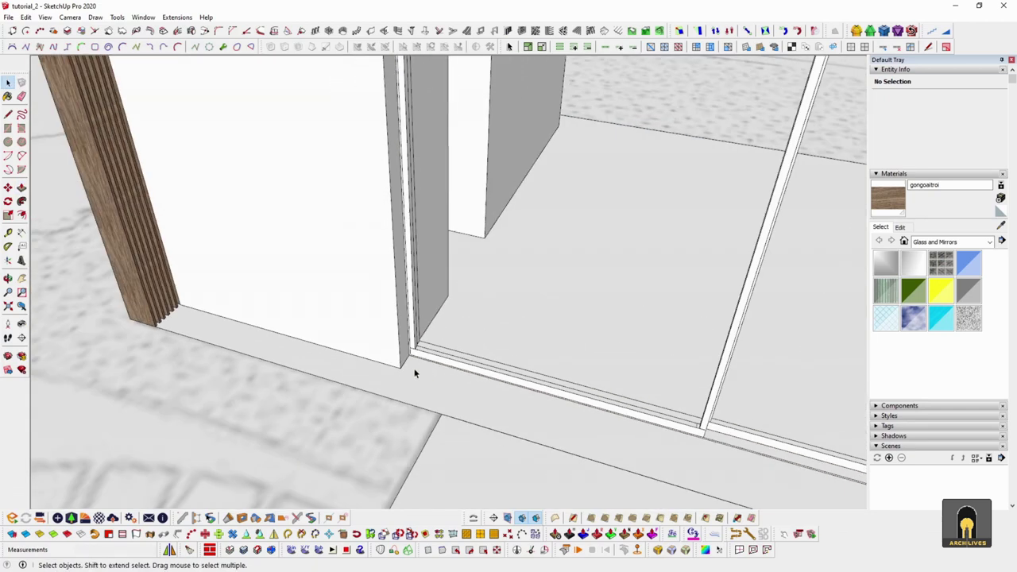
Extrude the top rail's flat face to give it thickness matching the rest of the panel frame
{"action": "middle_click_drag", "start_coordinate": [410, 371], "coordinate": [349, 89]}
{"action": "scroll", "coordinate": [334, 99], "scroll_direction": "up", "scroll_amount": 3}
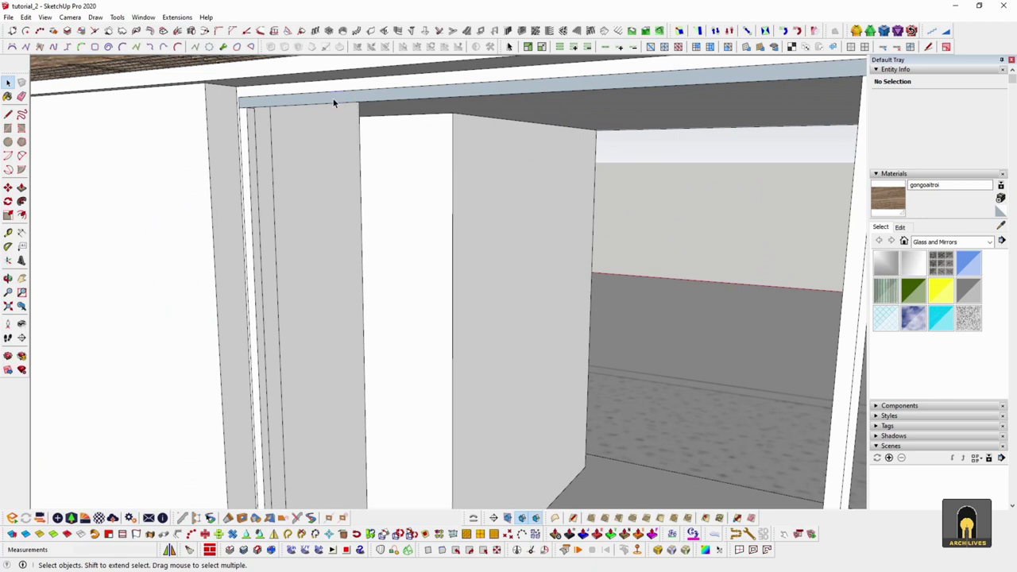
{"action": "key", "text": "p"}
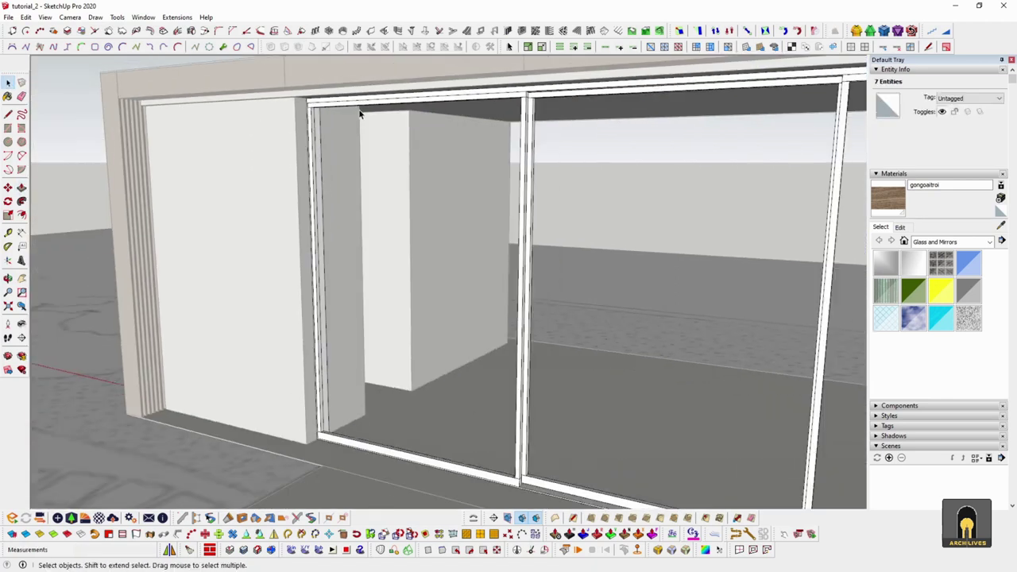
{"action": "middle_click_drag", "start_coordinate": [413, 227], "coordinate": [452, 216]}
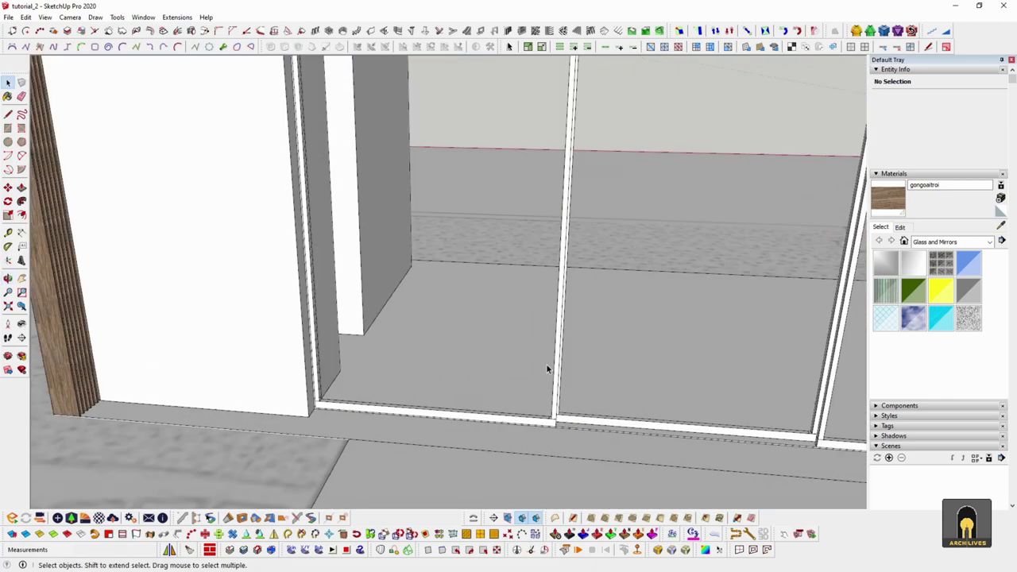
Delete the left stile from inside the panel component
{"action": "scroll", "coordinate": [556, 429], "scroll_direction": "up", "scroll_amount": 3}
{"action": "scroll", "coordinate": [557, 433], "scroll_direction": "up", "scroll_amount": 2}
{"action": "left_click", "coordinate": [558, 433]}
{"action": "middle_click_drag", "start_coordinate": [558, 433], "coordinate": [212, 365]}
{"action": "double_click", "coordinate": [174, 371]}
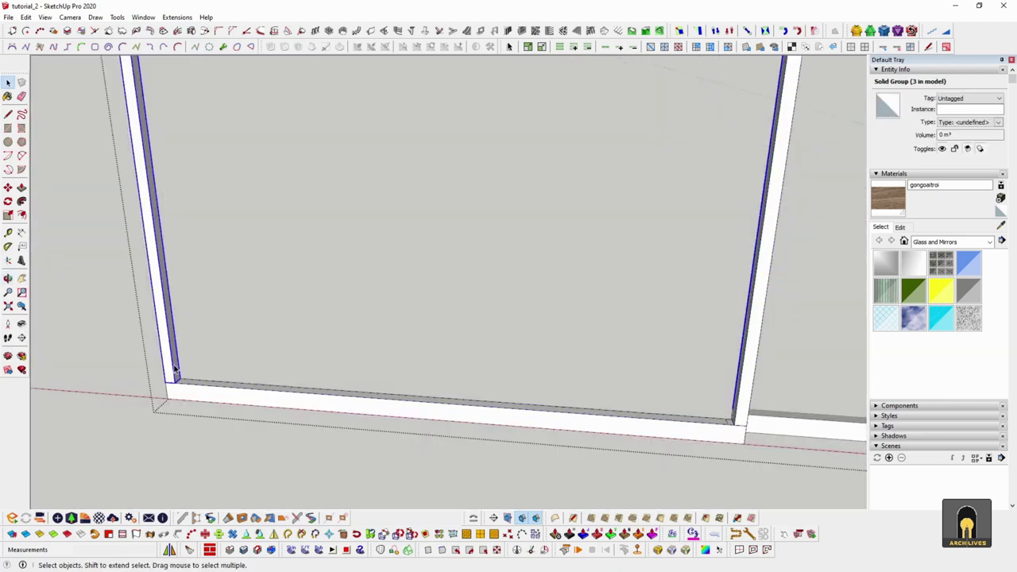
{"action": "key", "text": "Delete"}
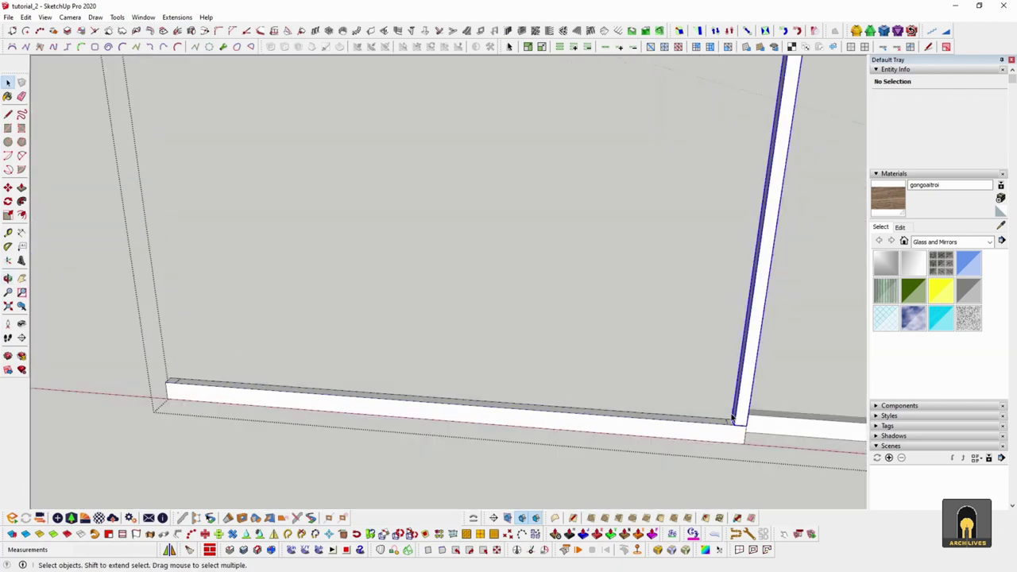
{"action": "scroll", "coordinate": [732, 419], "scroll_direction": "up", "scroll_amount": 5}
{"action": "key", "text": "e"}
{"action": "left_click", "coordinate": [740, 443]}
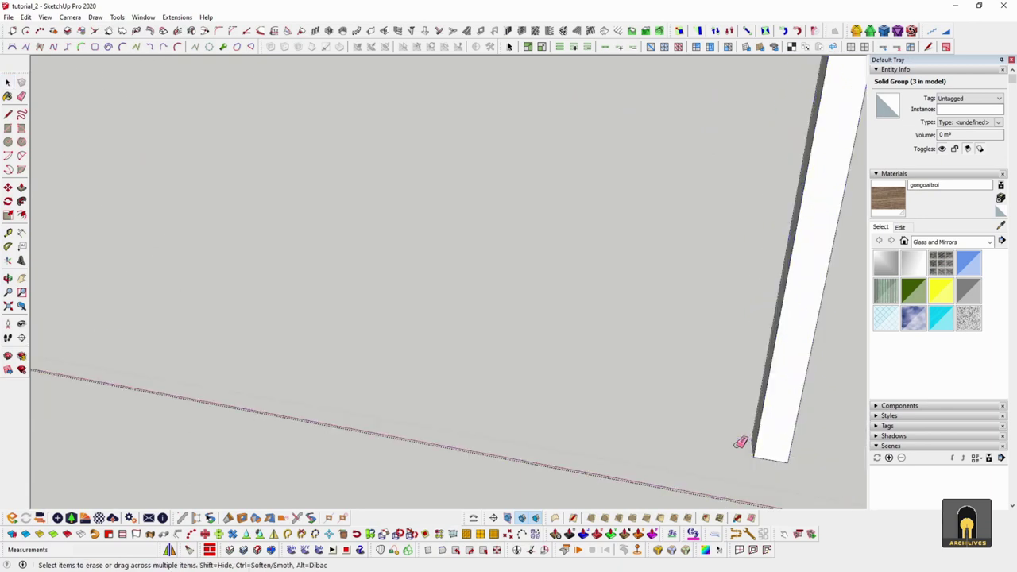
{"action": "key", "text": "ctrl+z"}
{"action": "key", "text": "ctrl+z"}
{"action": "key", "text": "ctrl+z"}
Open the bottom rail for editing and erase the leftover seam line where the right stile meets it
{"action": "key", "text": "space"}
{"action": "double_click", "coordinate": [701, 445]}
{"action": "triple_click", "coordinate": [703, 447]}
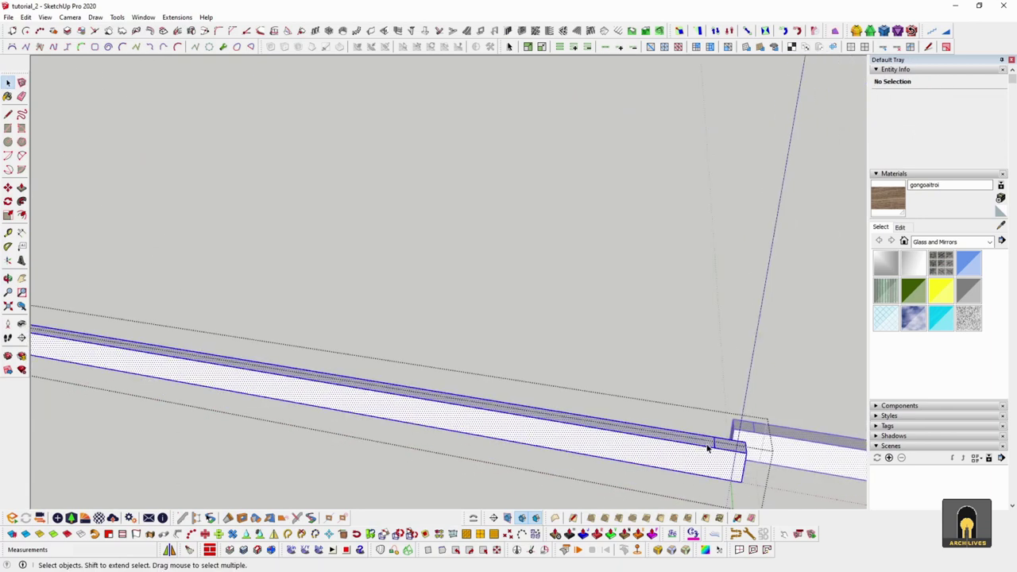
{"action": "scroll", "coordinate": [703, 447], "scroll_direction": "up", "scroll_amount": 1}
{"action": "key", "text": "e"}
{"action": "left_click", "coordinate": [718, 442]}
{"action": "scroll", "coordinate": [755, 453], "scroll_direction": "down", "scroll_amount": 4}
{"action": "middle_click_drag", "start_coordinate": [258, 350], "coordinate": [315, 386], "text": "shift"}
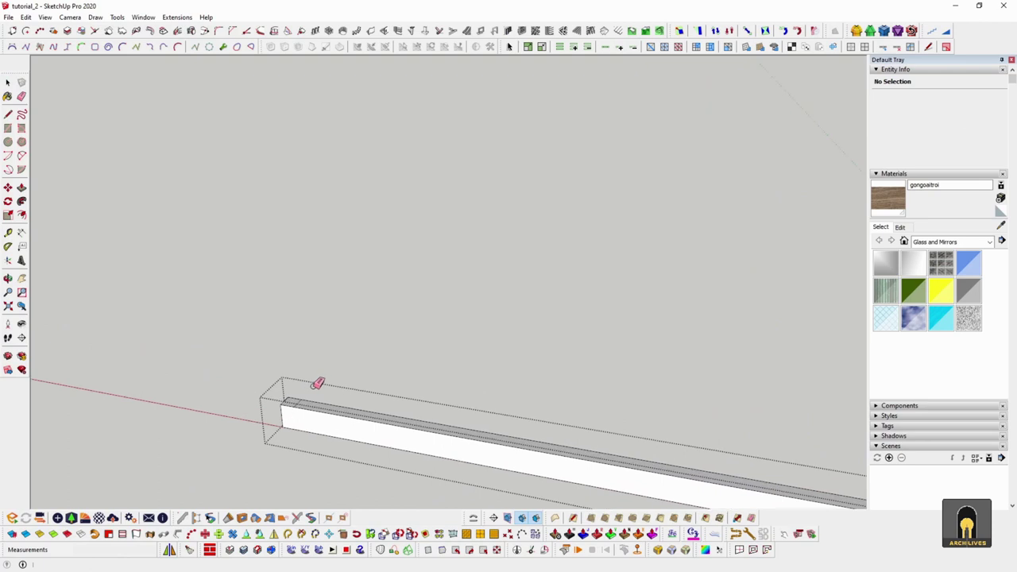
{"action": "scroll", "coordinate": [307, 392], "scroll_direction": "up", "scroll_amount": 2}
{"action": "scroll", "coordinate": [318, 403], "scroll_direction": "up", "scroll_amount": 5}
{"action": "scroll", "coordinate": [609, 268], "scroll_direction": "down", "scroll_amount": 5}
Open the top rail for editing and erase the leftover seam line on its underside near the left end
{"action": "scroll", "coordinate": [483, 198], "scroll_direction": "up", "scroll_amount": 6}
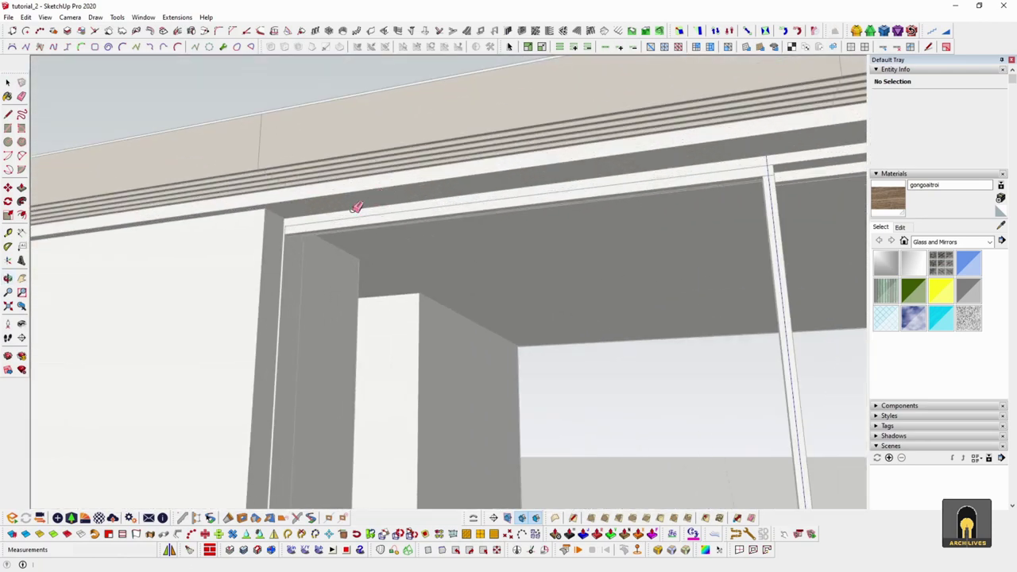
{"action": "scroll", "coordinate": [313, 220], "scroll_direction": "up", "scroll_amount": 4}
{"action": "mouse_move", "coordinate": [288, 238]}
{"action": "middle_mouse_down"}
{"action": "mouse_move", "coordinate": [261, 164]}
{"action": "mouse_move", "coordinate": [277, 262]}
{"action": "middle_mouse_up"}
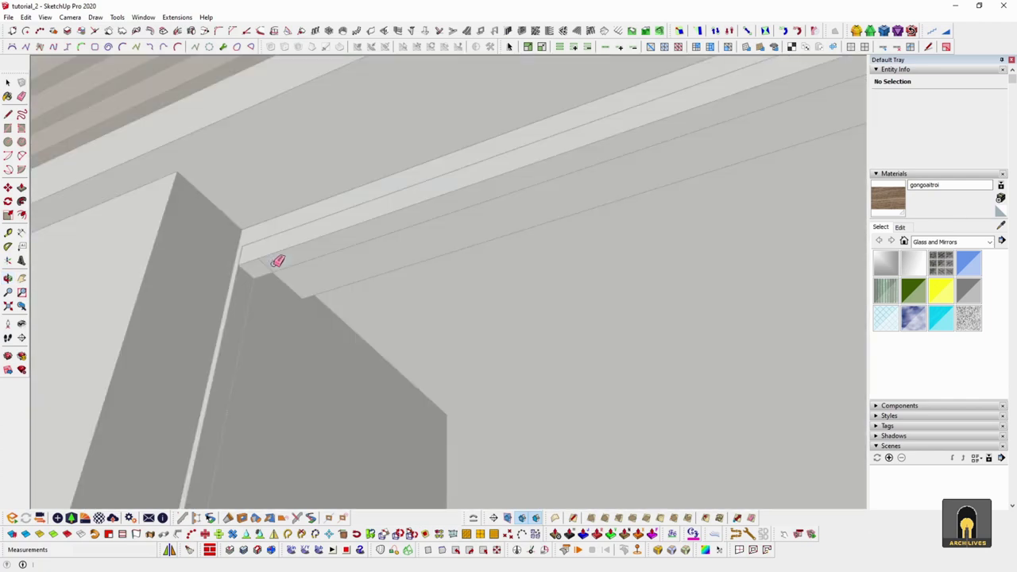
{"action": "key", "text": "space"}
{"action": "double_click", "coordinate": [274, 261]}
{"action": "triple_click", "coordinate": [274, 261]}
{"action": "key", "text": "e"}
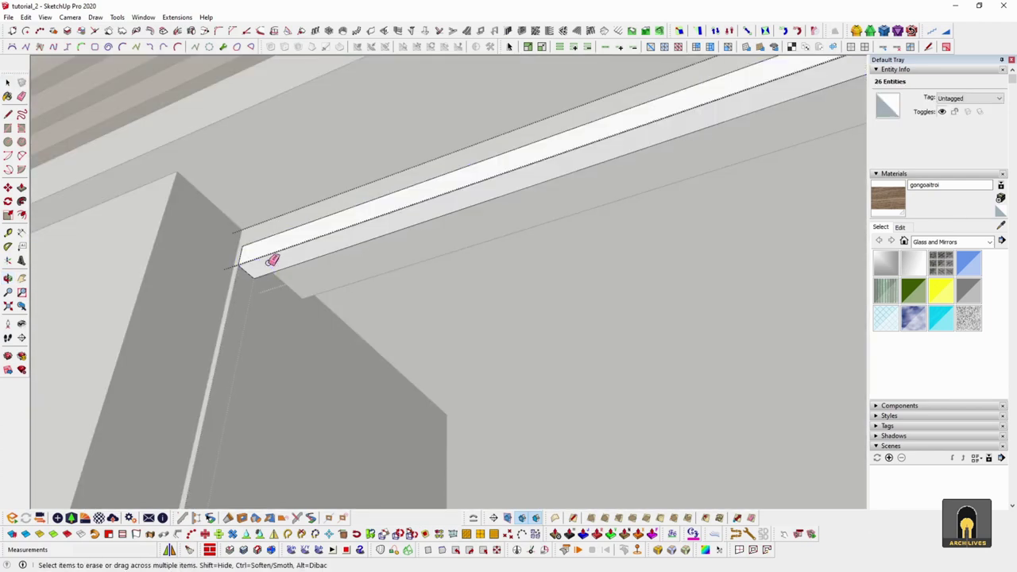
{"action": "left_click_drag", "start_coordinate": [266, 263], "coordinate": [260, 279]}
Mirror the right stile about a vertical plane through the bottom rail's midpoint to create the left stile
{"action": "scroll", "coordinate": [257, 293], "scroll_direction": "down", "scroll_amount": 3}
{"action": "scroll", "coordinate": [257, 292], "scroll_direction": "down", "scroll_amount": 2}
{"action": "scroll", "coordinate": [731, 116], "scroll_direction": "up", "scroll_amount": 2}
{"action": "middle_click_drag", "start_coordinate": [732, 116], "coordinate": [540, 371], "text": "shift"}
{"action": "scroll", "coordinate": [667, 187], "scroll_direction": "up", "scroll_amount": 4}
{"action": "middle_click_drag", "start_coordinate": [540, 372], "coordinate": [586, 184], "text": "shift"}
{"action": "scroll", "coordinate": [587, 469], "scroll_direction": "up", "scroll_amount": 4}
{"action": "middle_click_drag", "start_coordinate": [588, 469], "coordinate": [646, 315], "text": "shift"}
{"action": "scroll", "coordinate": [667, 211], "scroll_direction": "up", "scroll_amount": 6}
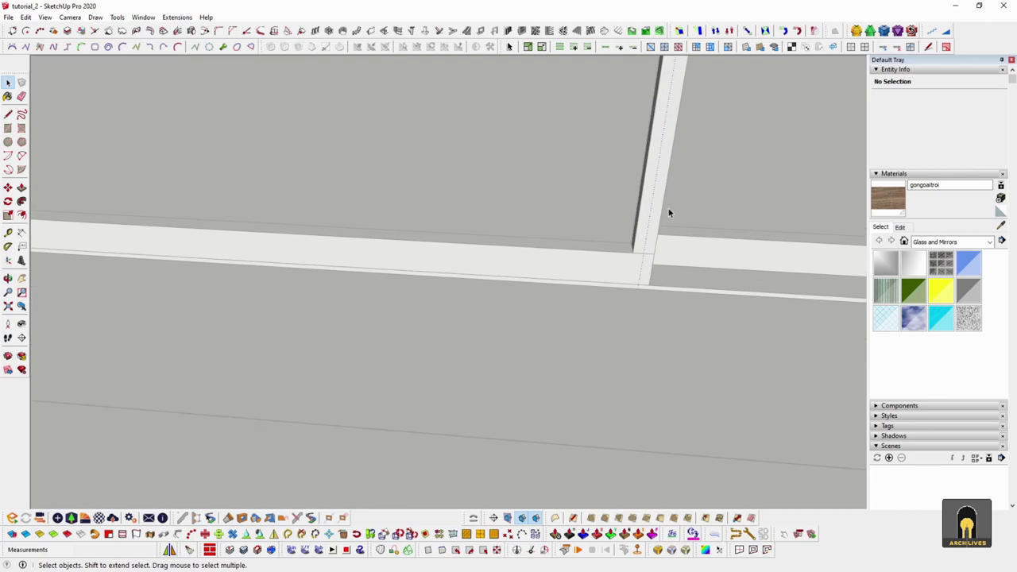
{"action": "left_click", "coordinate": [635, 240]}
{"action": "mouse_move", "coordinate": [642, 265]}
{"action": "middle_mouse_down"}
{"action": "mouse_move", "coordinate": [633, 275]}
{"action": "mouse_move", "coordinate": [680, 324]}
{"action": "mouse_move", "coordinate": [561, 338]}
{"action": "mouse_move", "coordinate": [461, 488]}
{"action": "middle_mouse_up"}
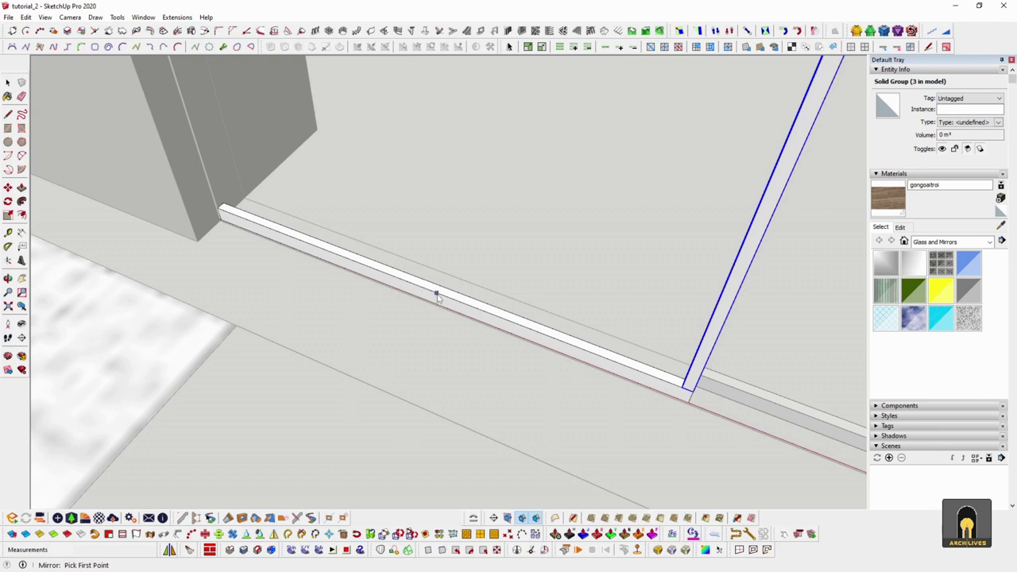
{"action": "scroll", "coordinate": [429, 294], "scroll_direction": "up", "scroll_amount": 5}
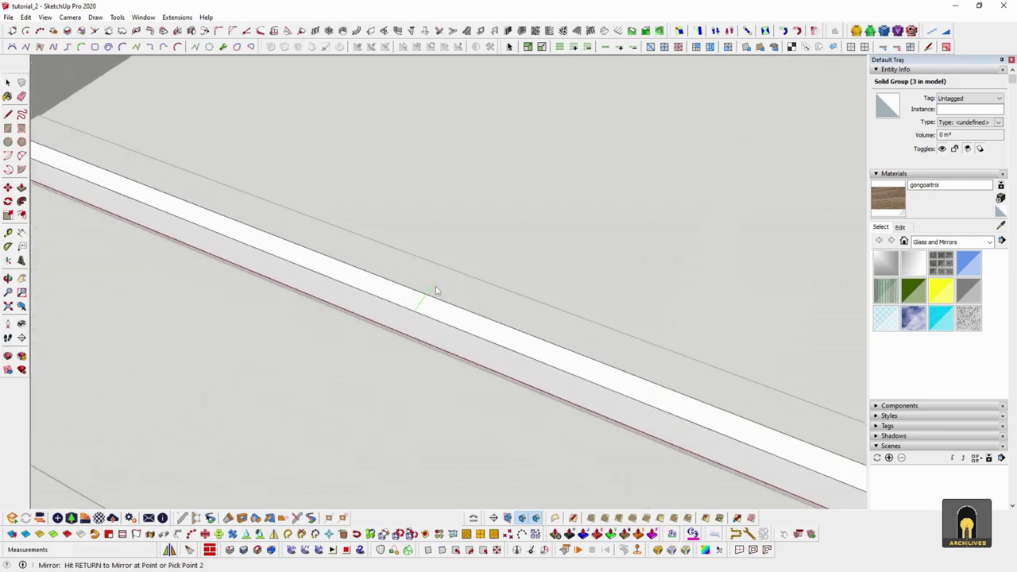
{"action": "middle_click_drag", "start_coordinate": [425, 241], "coordinate": [498, 120]}
{"action": "scroll", "coordinate": [498, 120], "scroll_direction": "up", "scroll_amount": 3}
{"action": "scroll", "coordinate": [480, 187], "scroll_direction": "down", "scroll_amount": 5}
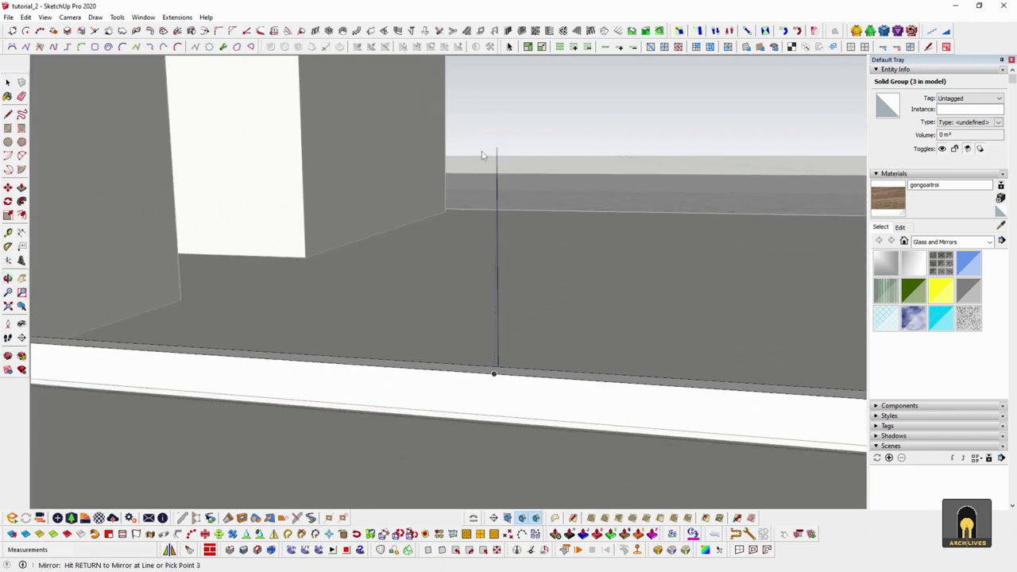
{"action": "left_click", "coordinate": [546, 342]}
{"action": "scroll", "coordinate": [566, 419], "scroll_direction": "down", "scroll_amount": 2}
{"action": "scroll", "coordinate": [452, 400], "scroll_direction": "down", "scroll_amount": 6}
{"action": "middle_click_drag", "start_coordinate": [626, 404], "coordinate": [620, 445]}
{"action": "scroll", "coordinate": [619, 445], "scroll_direction": "up", "scroll_amount": 3}
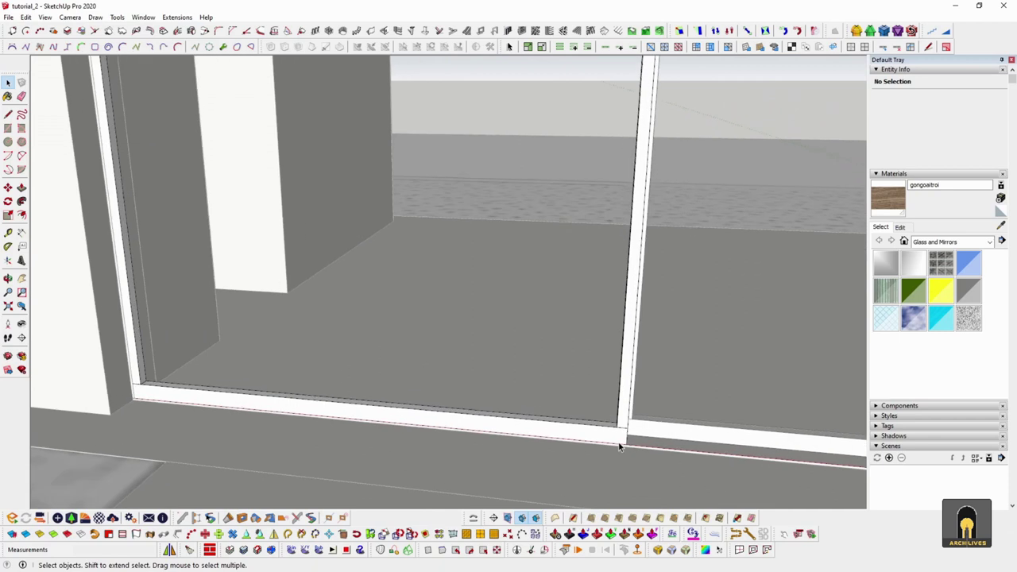
Check the right stile and bottom rail groups and remove the mirrored left stile
{"action": "scroll", "coordinate": [621, 447], "scroll_direction": "up", "scroll_amount": 2}
{"action": "scroll", "coordinate": [622, 418], "scroll_direction": "down", "scroll_amount": 2}
{"action": "triple_click", "coordinate": [622, 418]}
{"action": "scroll", "coordinate": [601, 427], "scroll_direction": "down", "scroll_amount": 2}
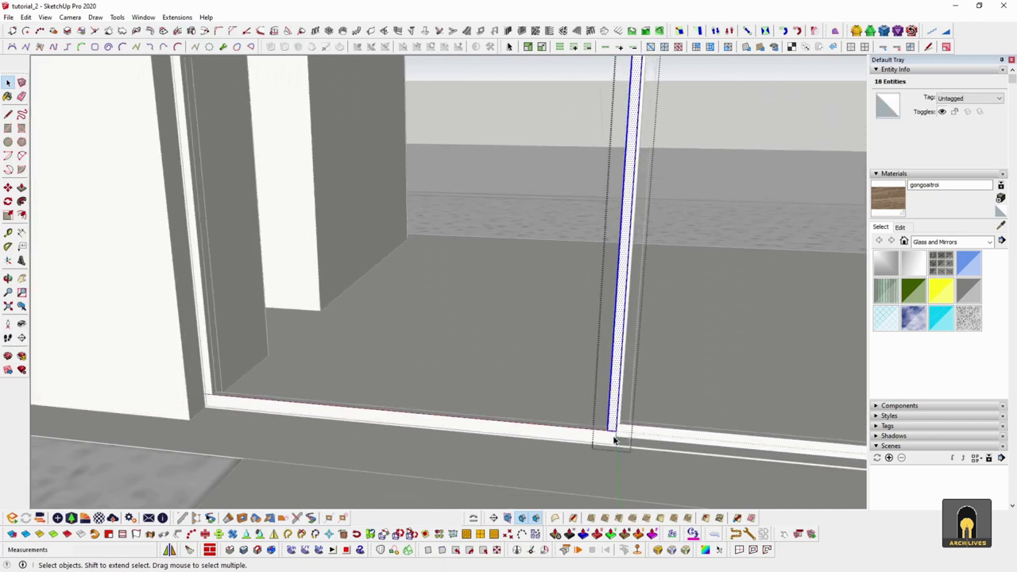
{"action": "left_click", "coordinate": [586, 437]}
{"action": "double_click", "coordinate": [586, 437]}
{"action": "key", "text": "Escape"}
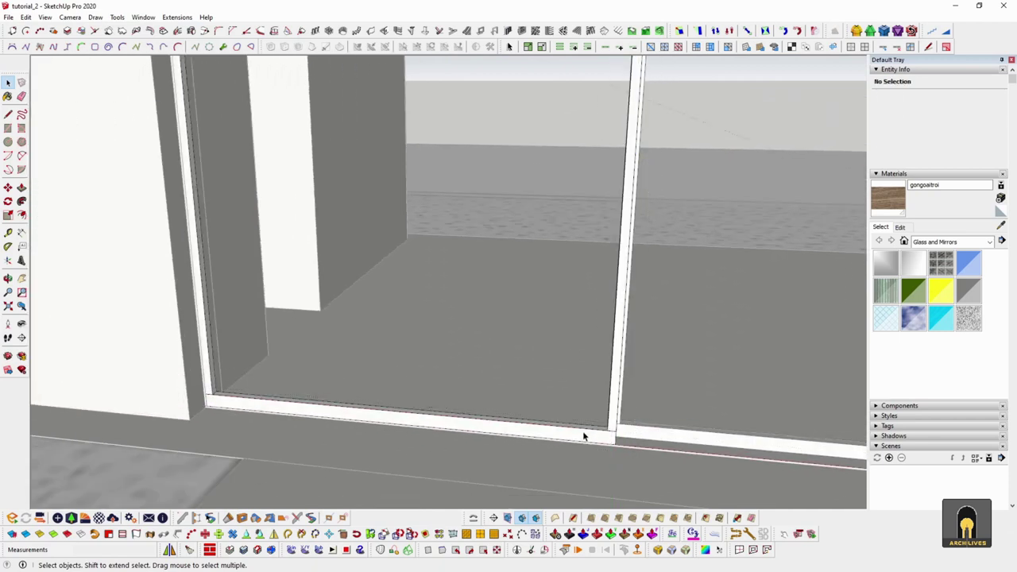
{"action": "key", "text": "Escape"}
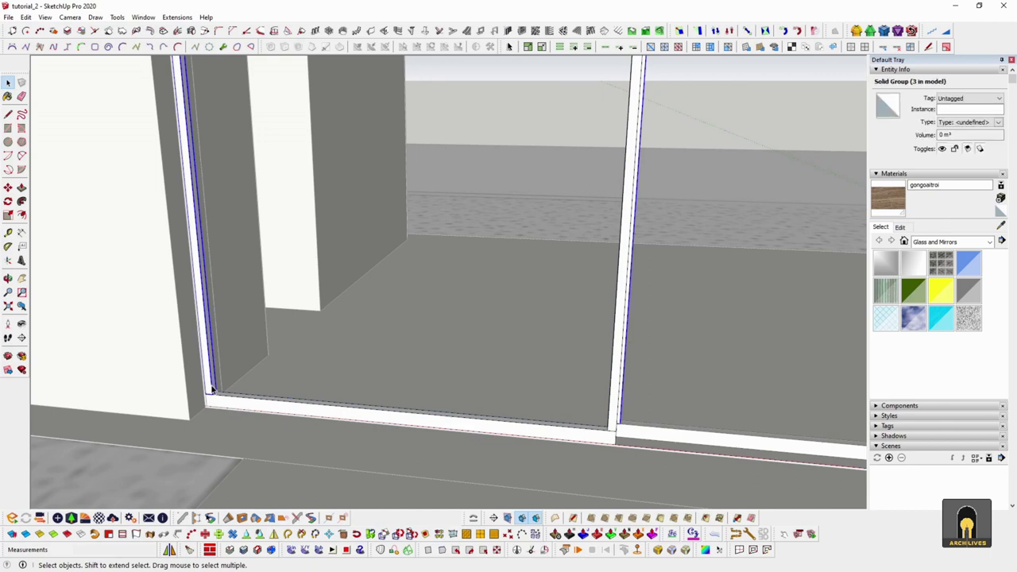
Convert the right stile group into a component
{"action": "right_click", "coordinate": [613, 417]}
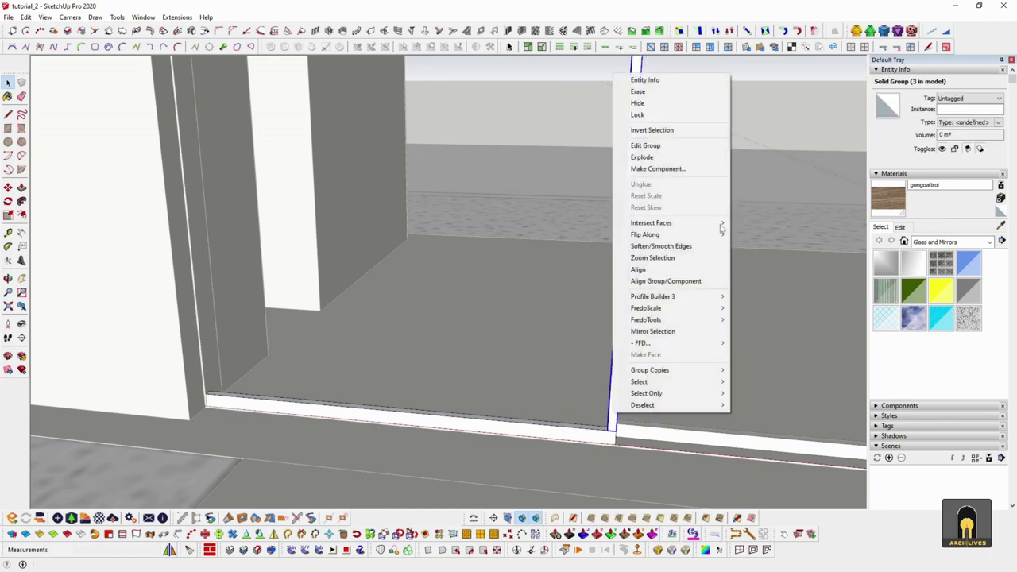
{"action": "left_click", "coordinate": [658, 168]}
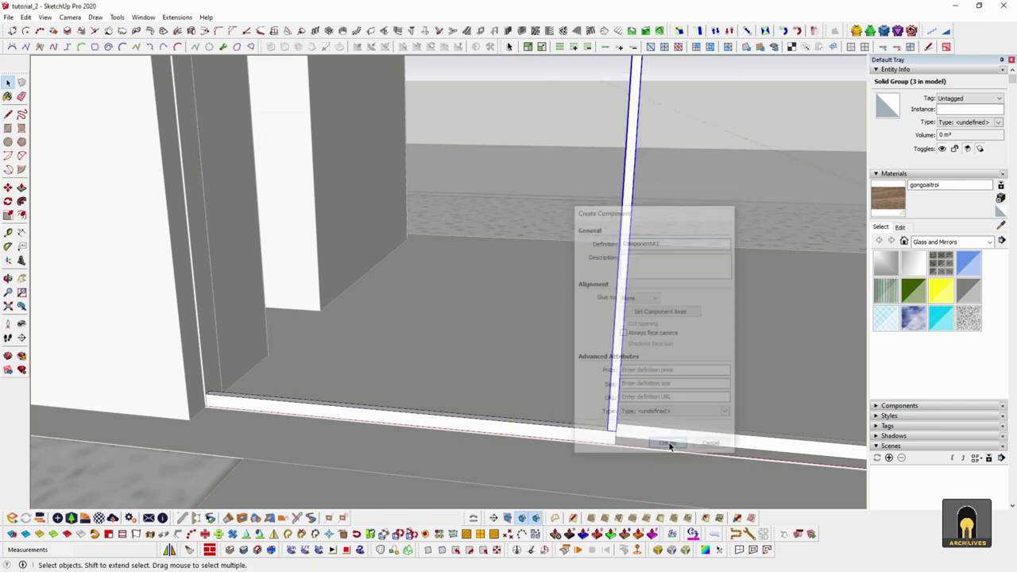
{"action": "left_click", "coordinate": [665, 445]}
Mirror the right stile component across the middle of the bottom rail to form a matching left stile
{"action": "scroll", "coordinate": [543, 434], "scroll_direction": "up", "scroll_amount": 3}
{"action": "scroll", "coordinate": [543, 435], "scroll_direction": "up", "scroll_amount": 2}
{"action": "middle_click_drag", "start_coordinate": [356, 444], "coordinate": [340, 518]}
{"action": "scroll", "coordinate": [330, 494], "scroll_direction": "up", "scroll_amount": 4}
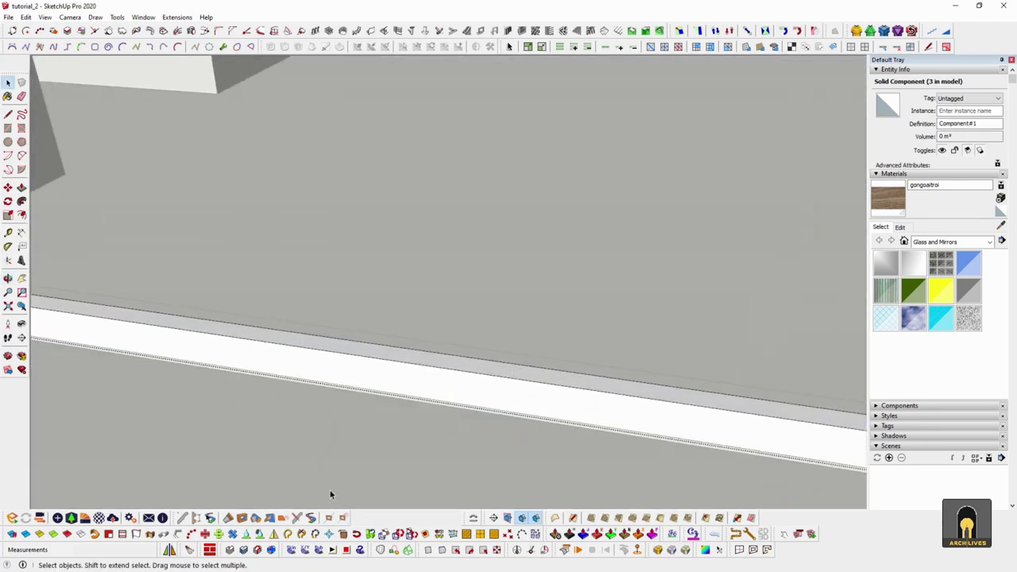
{"action": "key", "text": "space"}
{"action": "left_click", "coordinate": [292, 264]}
{"action": "scroll", "coordinate": [432, 376], "scroll_direction": "down", "scroll_amount": 6}
{"action": "middle_click_drag", "start_coordinate": [435, 379], "coordinate": [577, 351]}
{"action": "scroll", "coordinate": [538, 375], "scroll_direction": "down", "scroll_amount": 3}
Leave the frame component and restore the glass panes in the sliding panels
{"action": "left_click", "coordinate": [577, 351]}
{"action": "scroll", "coordinate": [567, 380], "scroll_direction": "up", "scroll_amount": 2}
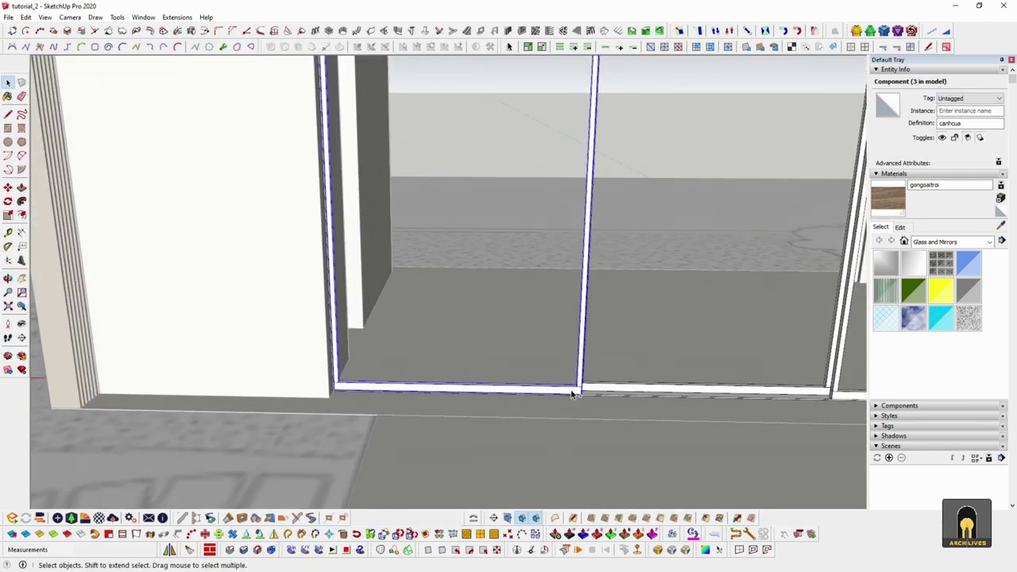
{"action": "middle_click_drag", "start_coordinate": [572, 393], "coordinate": [551, 392]}
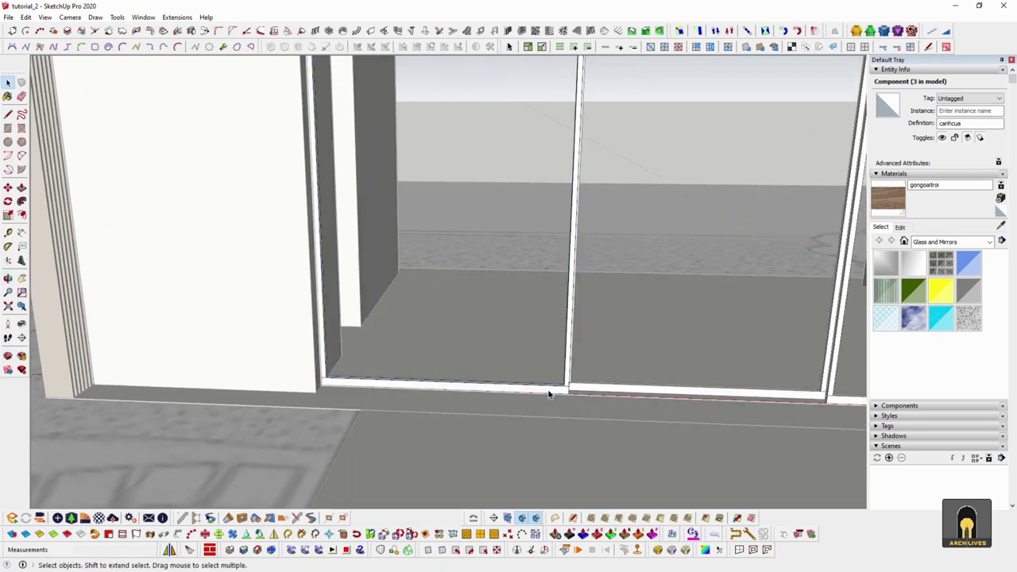
{"action": "key", "text": "ctrl+z"}
{"action": "key", "text": "Escape"}
Open the left panel's glass group and move the pane's right vertical edge outward to meet the right stile
{"action": "double_click", "coordinate": [519, 355]}
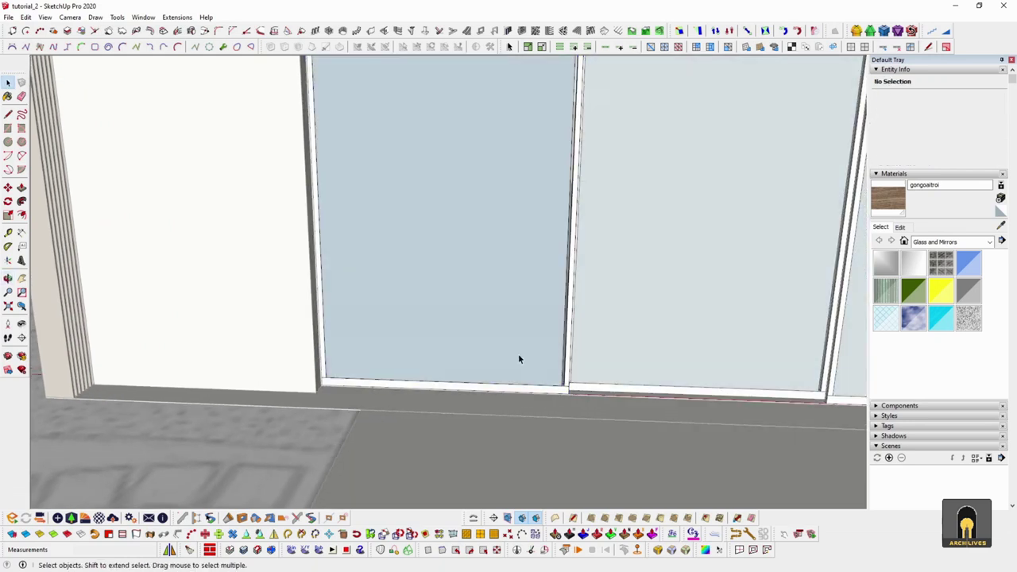
{"action": "double_click", "coordinate": [519, 355]}
{"action": "middle_click_drag", "start_coordinate": [518, 357], "coordinate": [454, 434]}
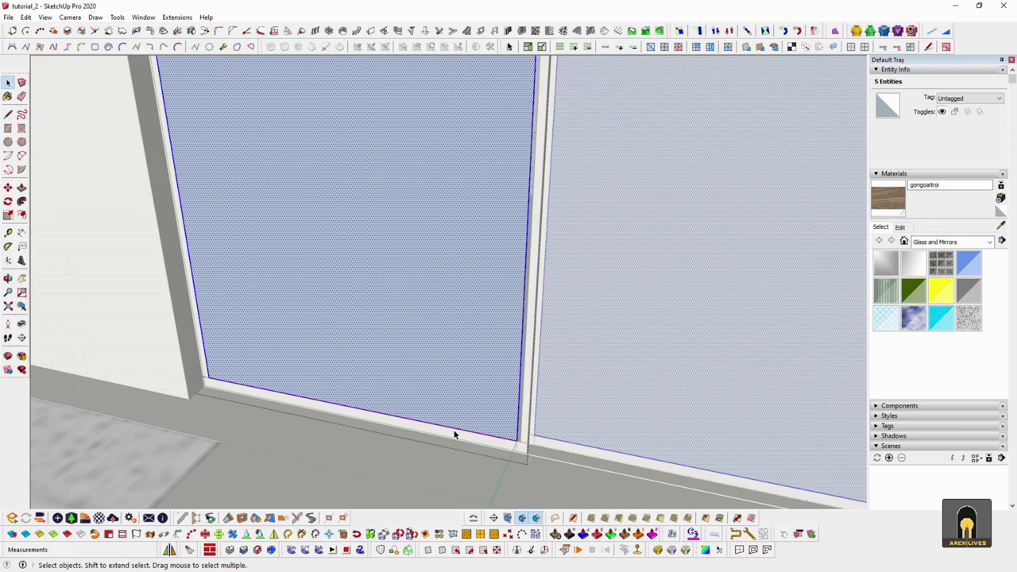
{"action": "scroll", "coordinate": [497, 429], "scroll_direction": "up", "scroll_amount": 5}
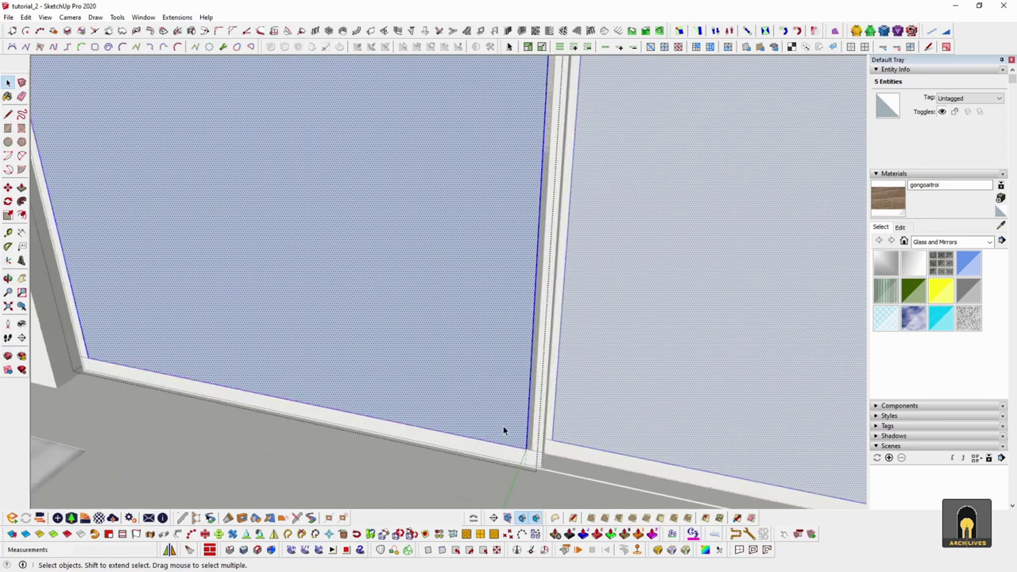
{"action": "middle_click_drag", "start_coordinate": [530, 438], "coordinate": [630, 467]}
{"action": "left_click", "coordinate": [569, 424]}
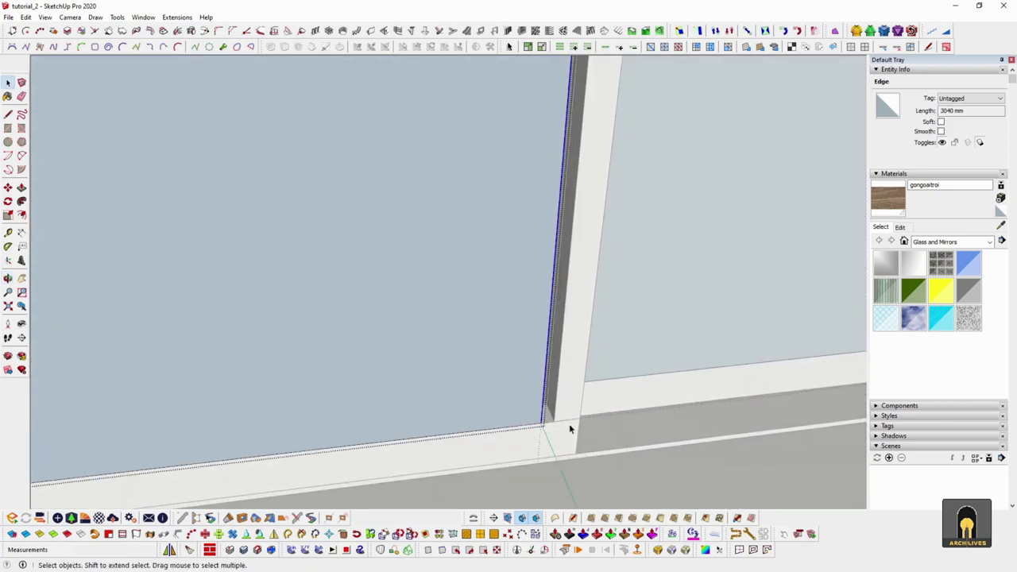
{"action": "scroll", "coordinate": [544, 421], "scroll_direction": "up", "scroll_amount": 4}
{"action": "left_click", "coordinate": [536, 422]}
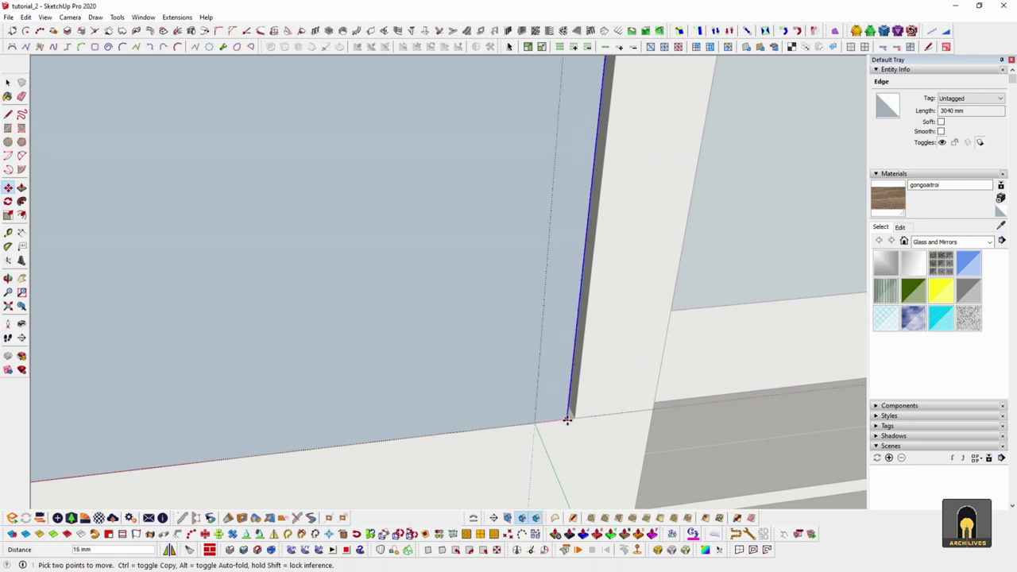
{"action": "middle_click_drag", "start_coordinate": [573, 419], "coordinate": [447, 400]}
{"action": "scroll", "coordinate": [624, 426], "scroll_direction": "up", "scroll_amount": 4}
Push/Pull the glass face to give the pane a solid thickness
{"action": "key", "text": "p"}
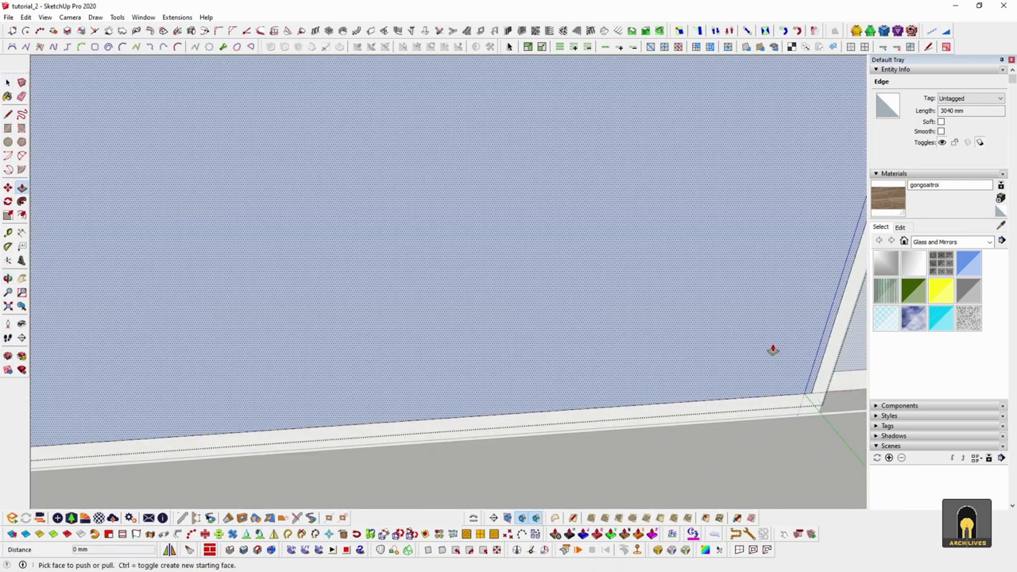
{"action": "left_click", "coordinate": [727, 340]}
{"action": "left_click", "coordinate": [710, 370]}
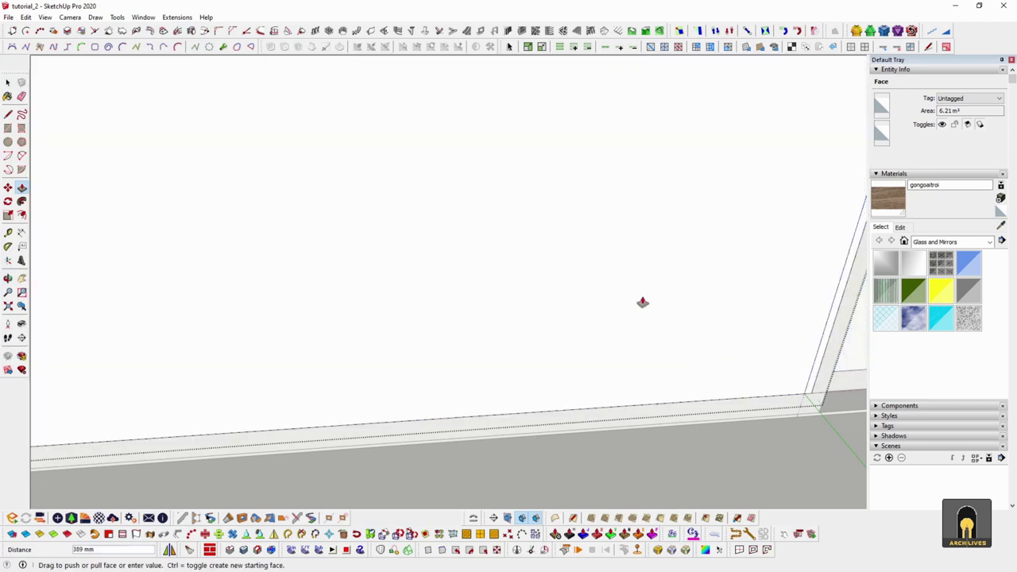
{"action": "key", "text": "space"}
{"action": "scroll", "coordinate": [704, 351], "scroll_direction": "down", "scroll_amount": 2}
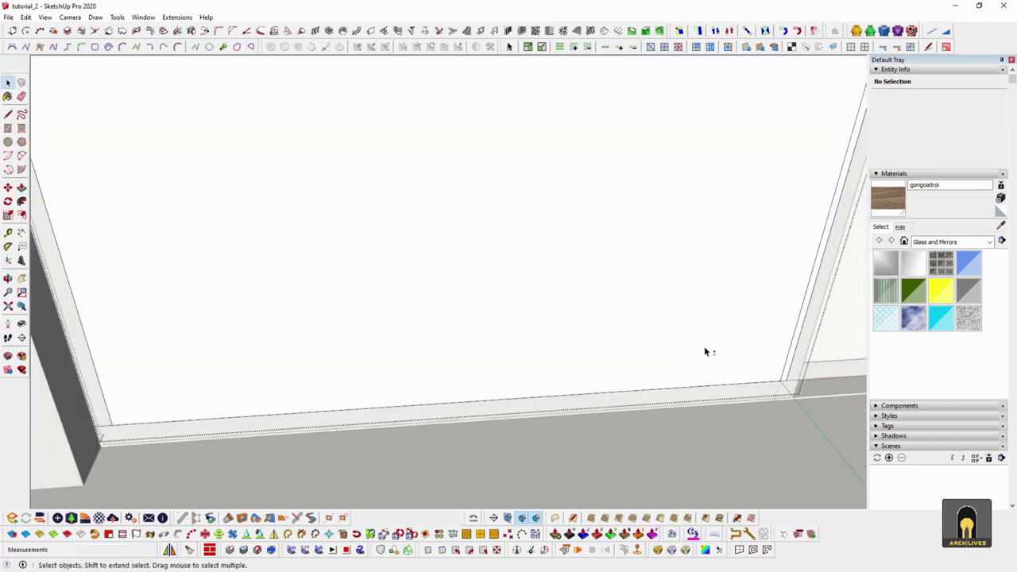
{"action": "middle_click_drag", "start_coordinate": [703, 350], "coordinate": [551, 354]}
{"action": "scroll", "coordinate": [551, 355], "scroll_direction": "up", "scroll_amount": 2}
{"action": "triple_click", "coordinate": [552, 354]}
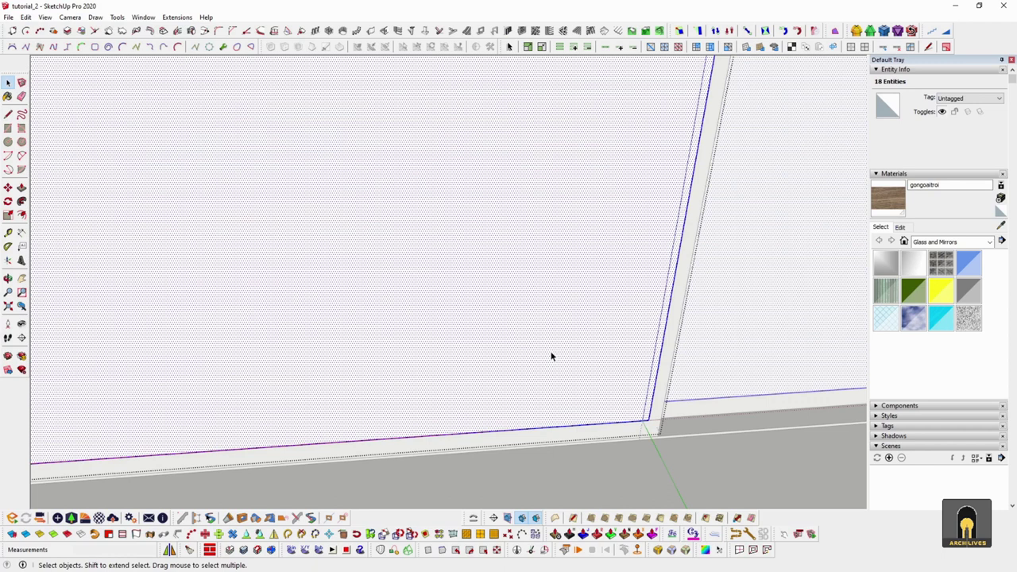
Move the solid glass group inward so it sits midway in the depth of the panel frame
{"action": "key", "text": "Escape"}
{"action": "left_click", "coordinate": [552, 356]}
{"action": "scroll", "coordinate": [624, 426], "scroll_direction": "up", "scroll_amount": 4}
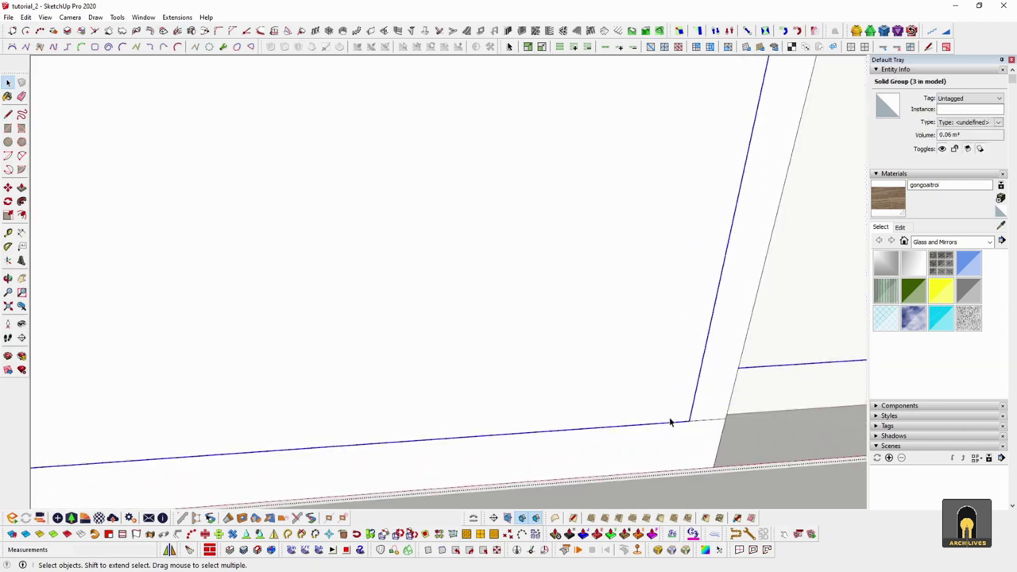
{"action": "scroll", "coordinate": [683, 422], "scroll_direction": "up", "scroll_amount": 1}
{"action": "middle_click_drag", "start_coordinate": [684, 422], "coordinate": [632, 314]}
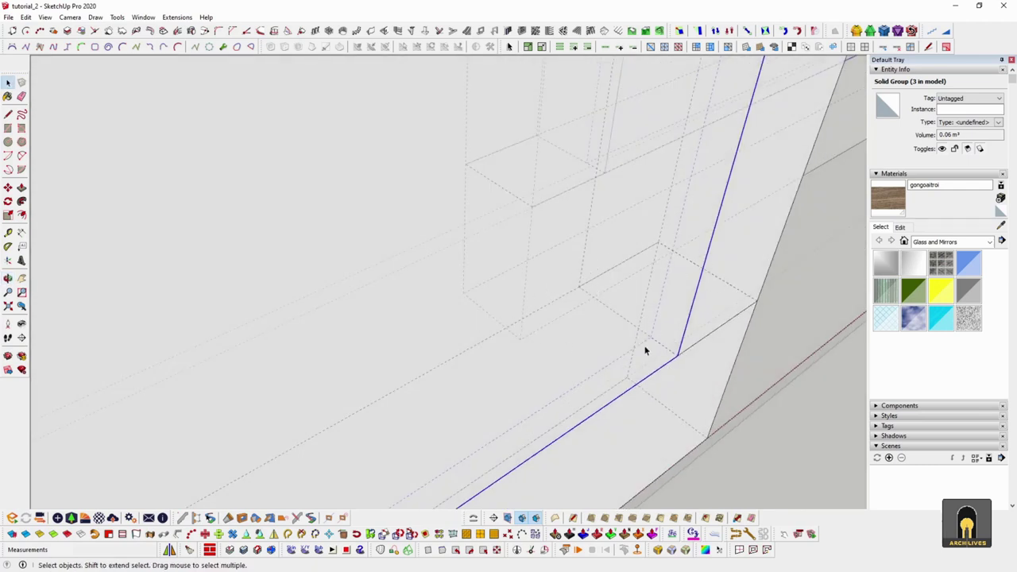
{"action": "middle_click_drag", "start_coordinate": [644, 350], "coordinate": [622, 359]}
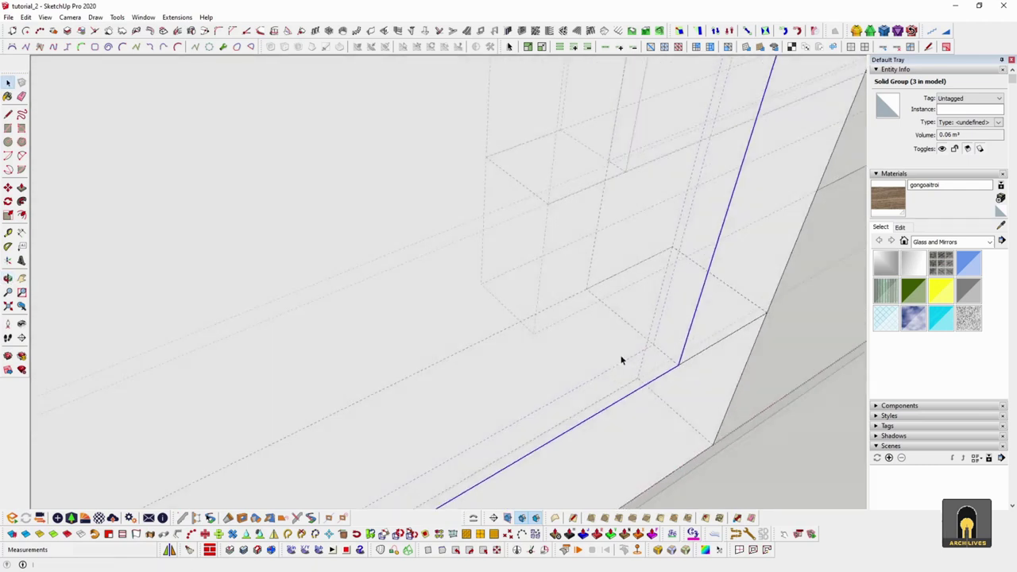
{"action": "left_click", "coordinate": [666, 355]}
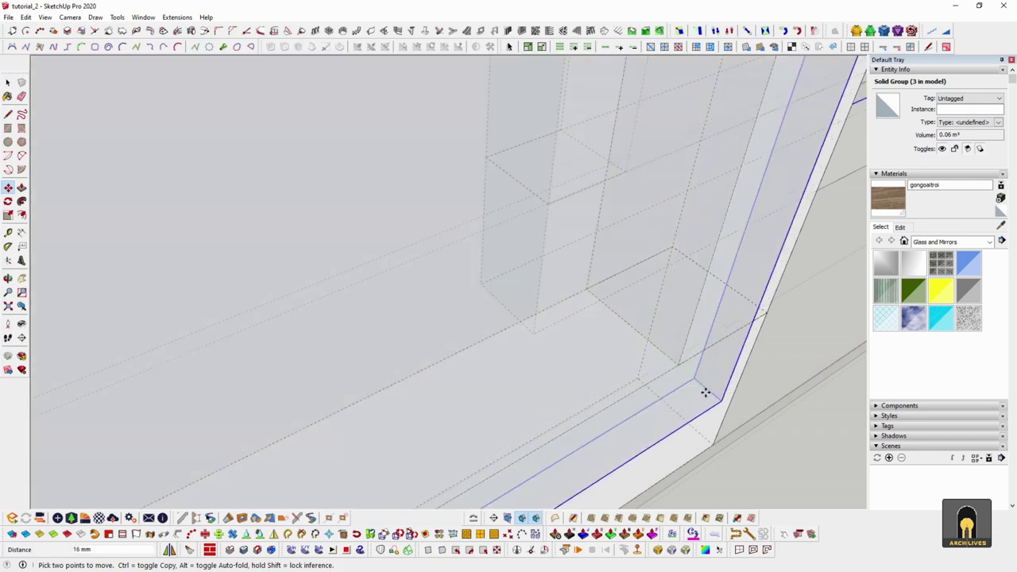
{"action": "key", "text": "Escape"}
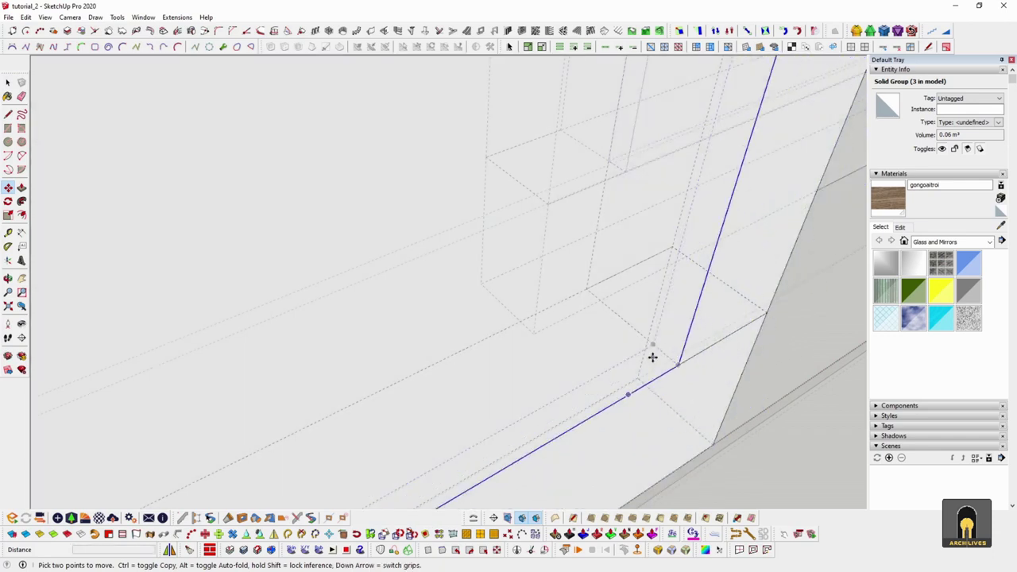
{"action": "left_click", "coordinate": [663, 355]}
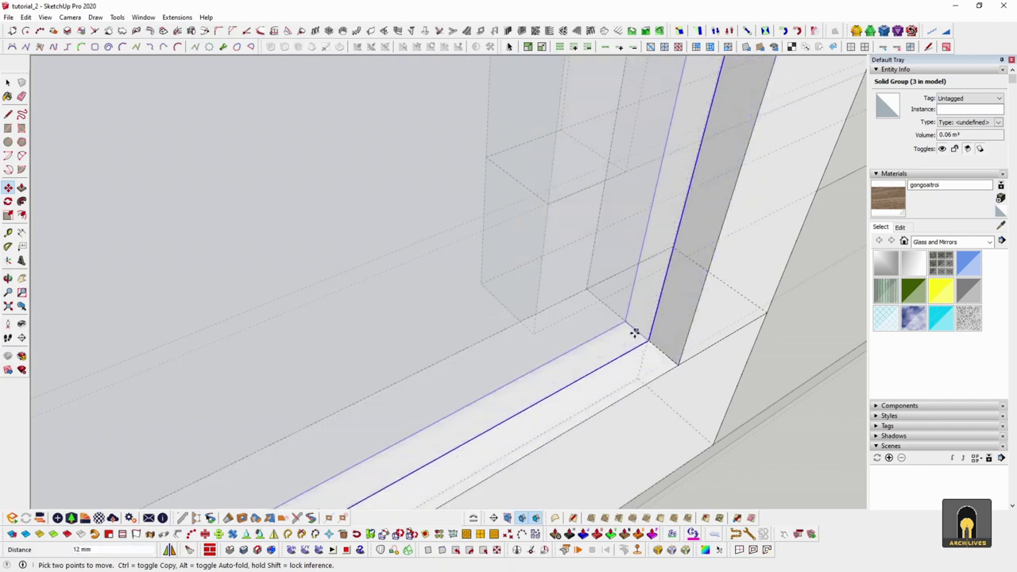
{"action": "left_click", "coordinate": [628, 327]}
Inspect how the glass panes fit within the sliding panel frames from several angles
{"action": "middle_click_drag", "start_coordinate": [627, 325], "coordinate": [549, 415]}
{"action": "scroll", "coordinate": [624, 440], "scroll_direction": "down", "scroll_amount": 8}
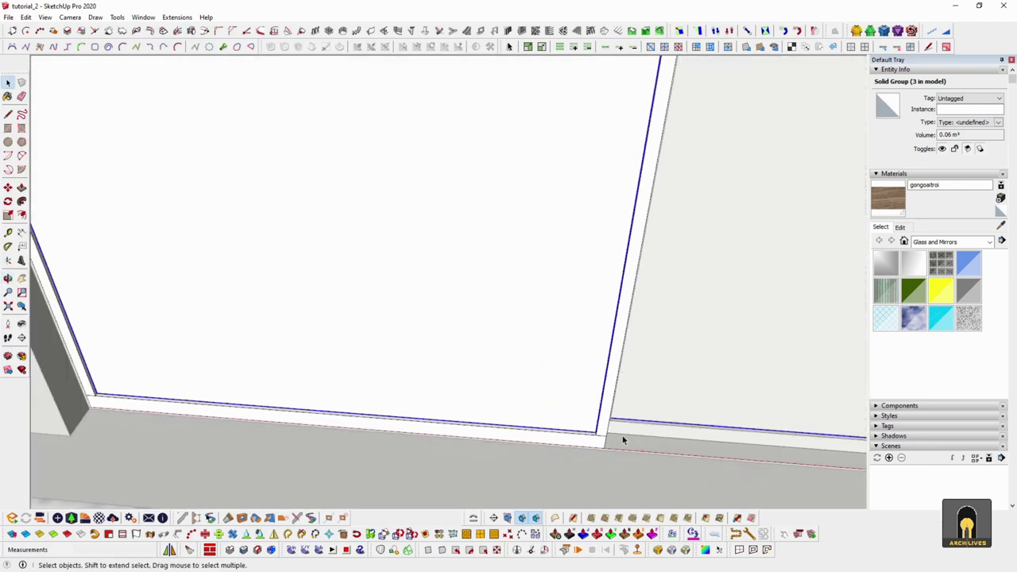
{"action": "scroll", "coordinate": [402, 418], "scroll_direction": "up", "scroll_amount": 3}
{"action": "middle_click_drag", "start_coordinate": [403, 420], "coordinate": [620, 270]}
{"action": "scroll", "coordinate": [465, 368], "scroll_direction": "down", "scroll_amount": 7}
{"action": "scroll", "coordinate": [411, 385], "scroll_direction": "down", "scroll_amount": 4}
{"action": "middle_click_drag", "start_coordinate": [422, 389], "coordinate": [626, 318]}
{"action": "middle_click_drag", "start_coordinate": [622, 370], "coordinate": [556, 334]}
{"action": "scroll", "coordinate": [672, 152], "scroll_direction": "up", "scroll_amount": 3}
{"action": "scroll", "coordinate": [580, 256], "scroll_direction": "down", "scroll_amount": 4}
{"action": "scroll", "coordinate": [564, 345], "scroll_direction": "up", "scroll_amount": 4}
{"action": "scroll", "coordinate": [566, 350], "scroll_direction": "up", "scroll_amount": 2}
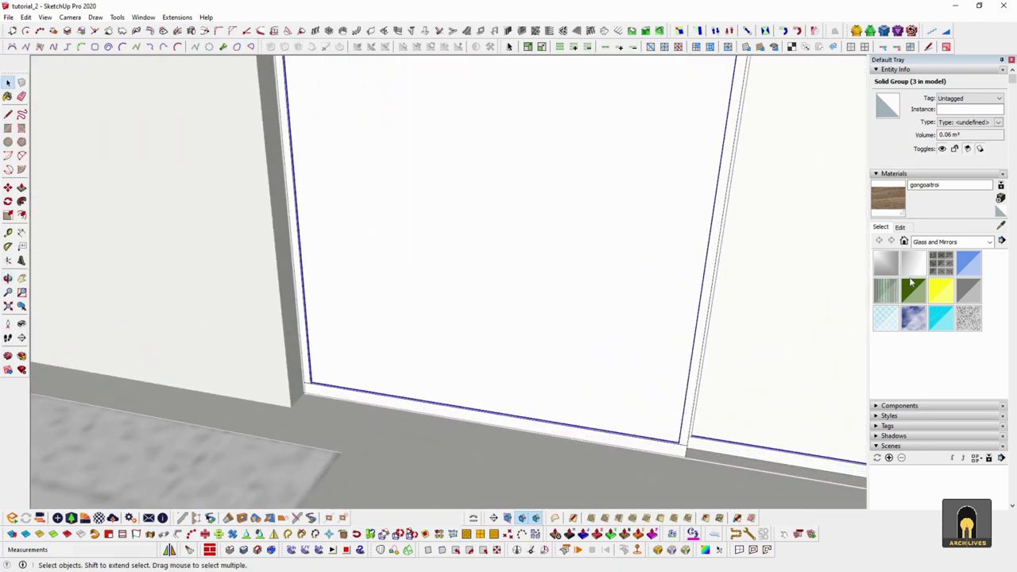
Create a grey material named Glass with saturation 0, brightness 60 and opacity 70, and apply it to the glass pane
{"action": "left_click", "coordinate": [1001, 198]}
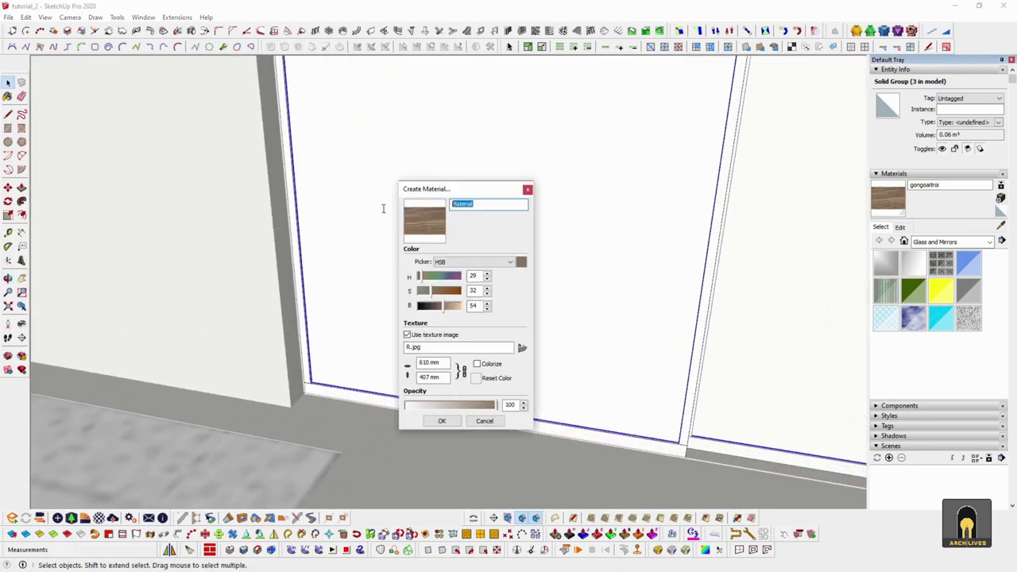
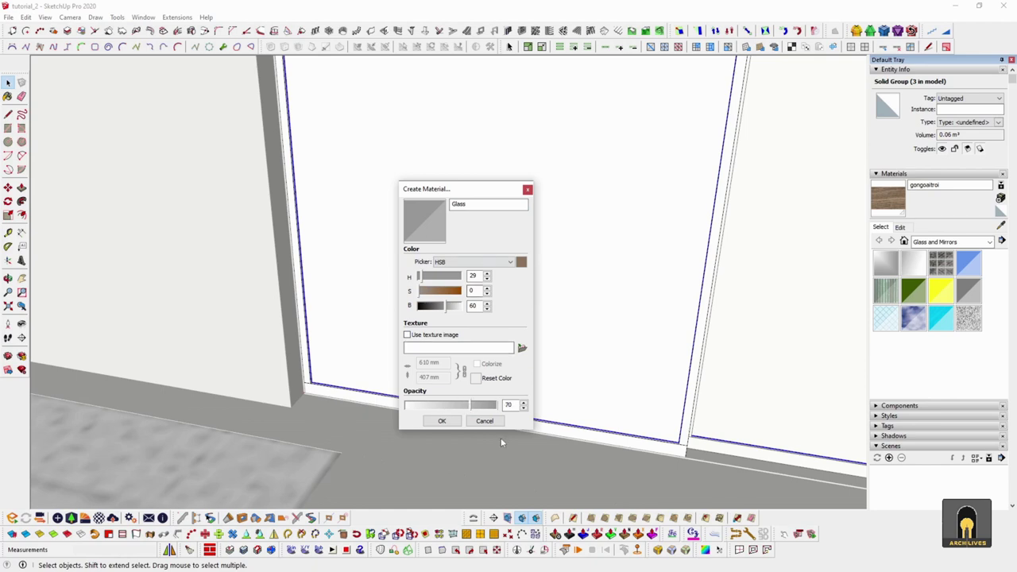
{"action": "left_click", "coordinate": [441, 421]}
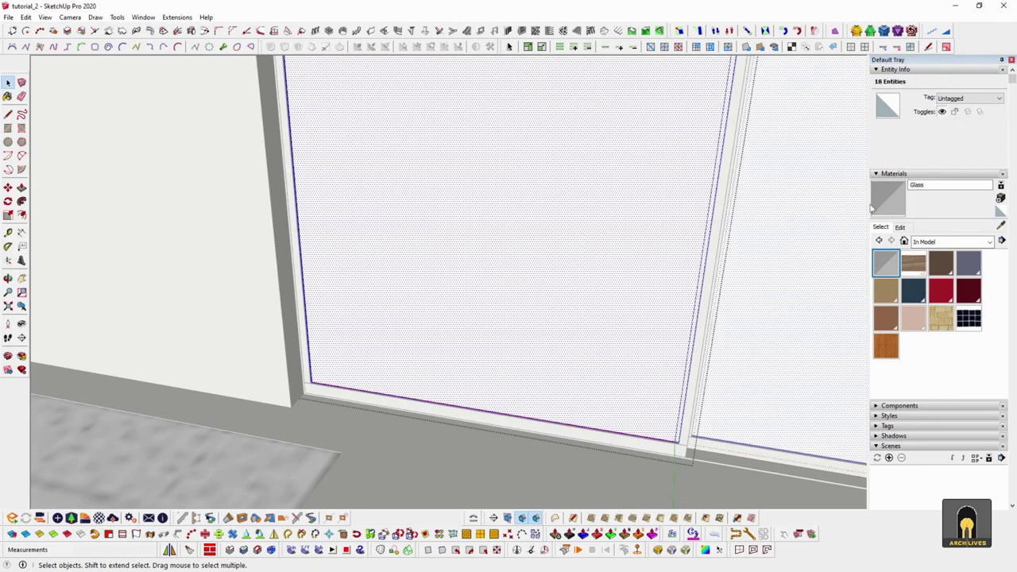
{"action": "middle_click_drag", "start_coordinate": [550, 283], "coordinate": [612, 299]}
{"action": "left_click", "coordinate": [620, 301]}
{"action": "scroll", "coordinate": [613, 300], "scroll_direction": "up", "scroll_amount": 2}
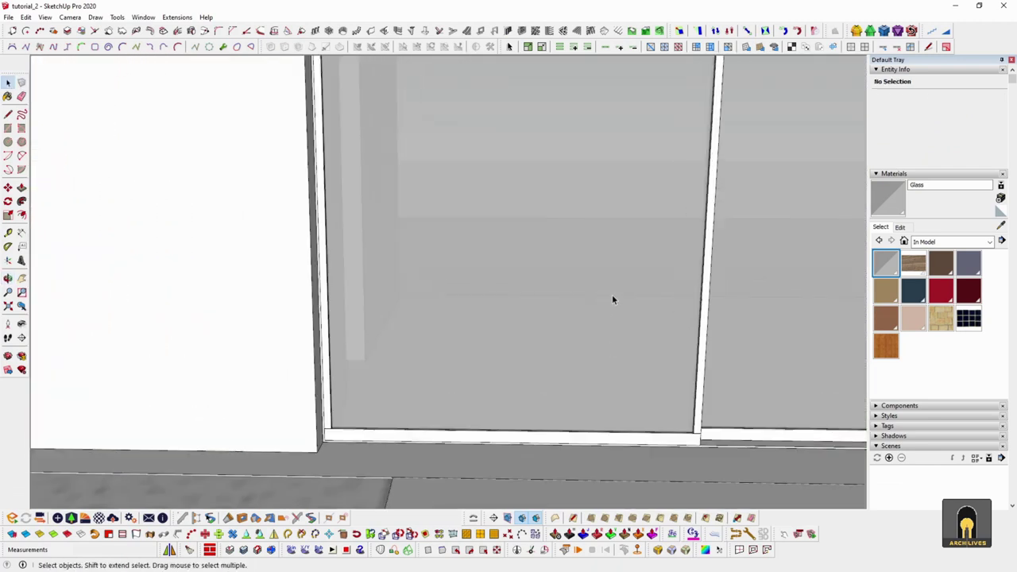
Adjust the Glass material to brightness 62 and opacity 29
{"action": "left_click", "coordinate": [900, 227]}
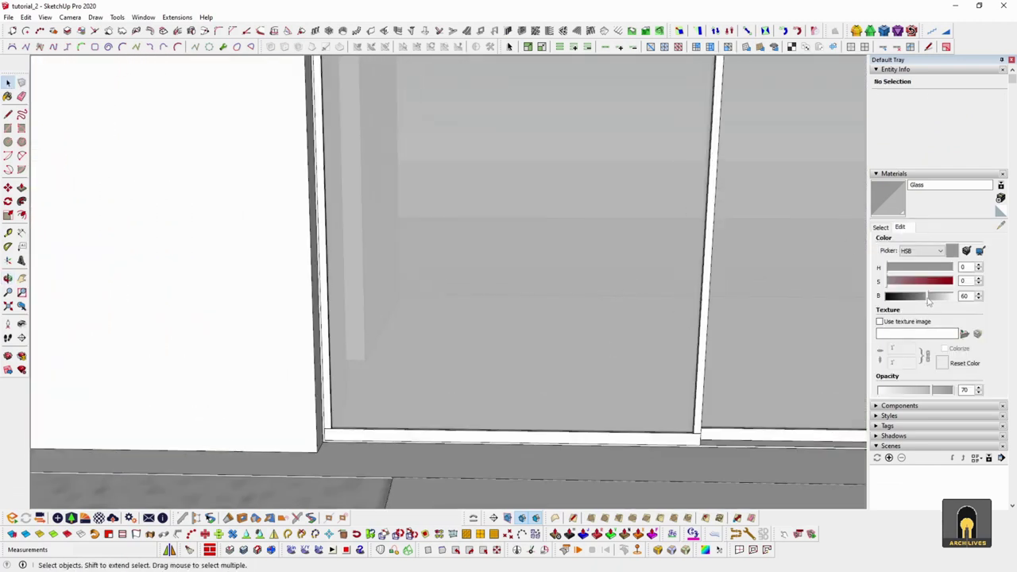
{"action": "left_click", "coordinate": [928, 297]}
{"action": "left_click", "coordinate": [910, 390]}
{"action": "mouse_move", "coordinate": [911, 398]}
{"action": "left_mouse_down"}
{"action": "mouse_move", "coordinate": [879, 397]}
{"action": "mouse_move", "coordinate": [921, 391]}
{"action": "mouse_move", "coordinate": [902, 391]}
{"action": "left_mouse_up"}
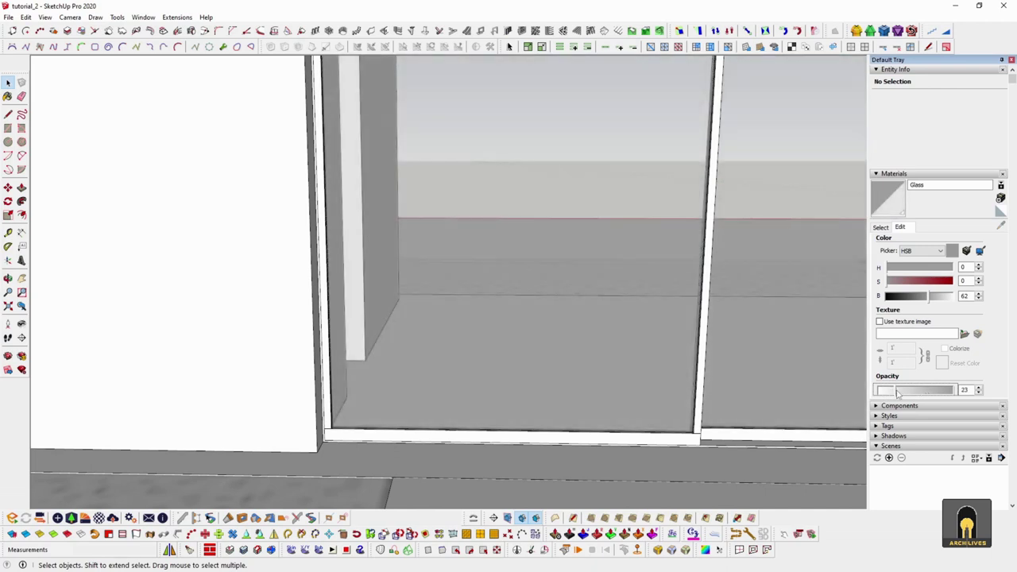
Move the left sliding panel 20 mm back from the front edge of the bottom frame
{"action": "scroll", "coordinate": [489, 401], "scroll_direction": "down", "scroll_amount": 5}
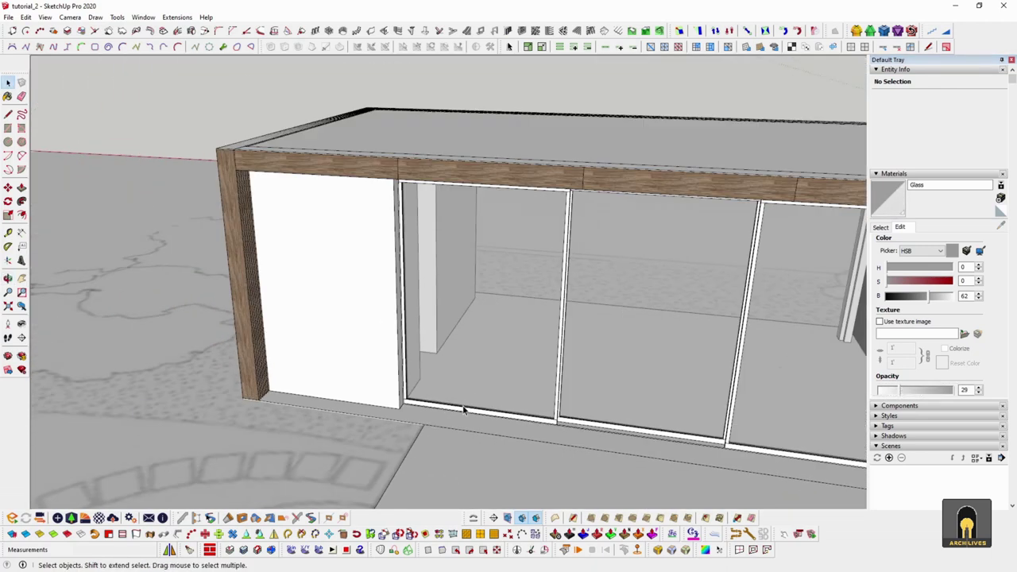
{"action": "scroll", "coordinate": [569, 319], "scroll_direction": "up", "scroll_amount": 5}
{"action": "scroll", "coordinate": [568, 319], "scroll_direction": "up", "scroll_amount": 2}
{"action": "middle_click_drag", "start_coordinate": [540, 398], "coordinate": [479, 398]}
{"action": "scroll", "coordinate": [480, 398], "scroll_direction": "up", "scroll_amount": 4}
{"action": "middle_click_drag", "start_coordinate": [569, 417], "coordinate": [441, 418]}
{"action": "scroll", "coordinate": [258, 421], "scroll_direction": "up", "scroll_amount": 8}
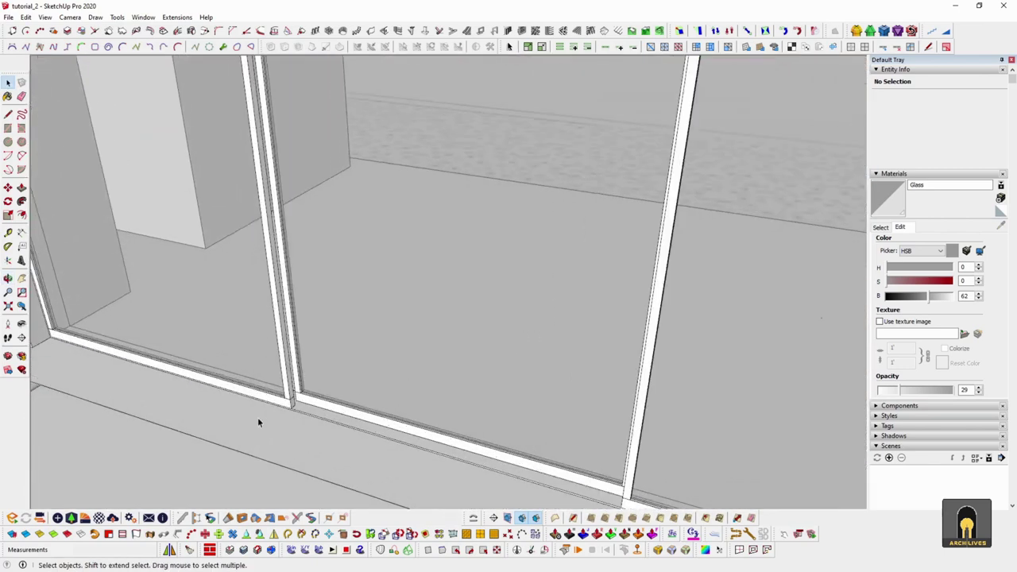
{"action": "scroll", "coordinate": [308, 417], "scroll_direction": "up", "scroll_amount": 3}
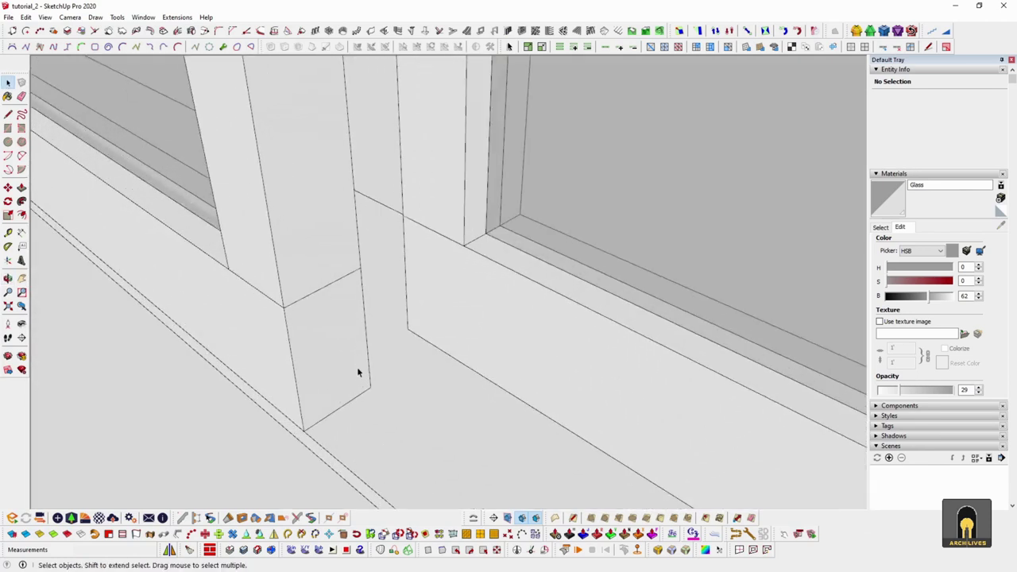
{"action": "left_click", "coordinate": [362, 388]}
{"action": "left_click", "coordinate": [377, 395]}
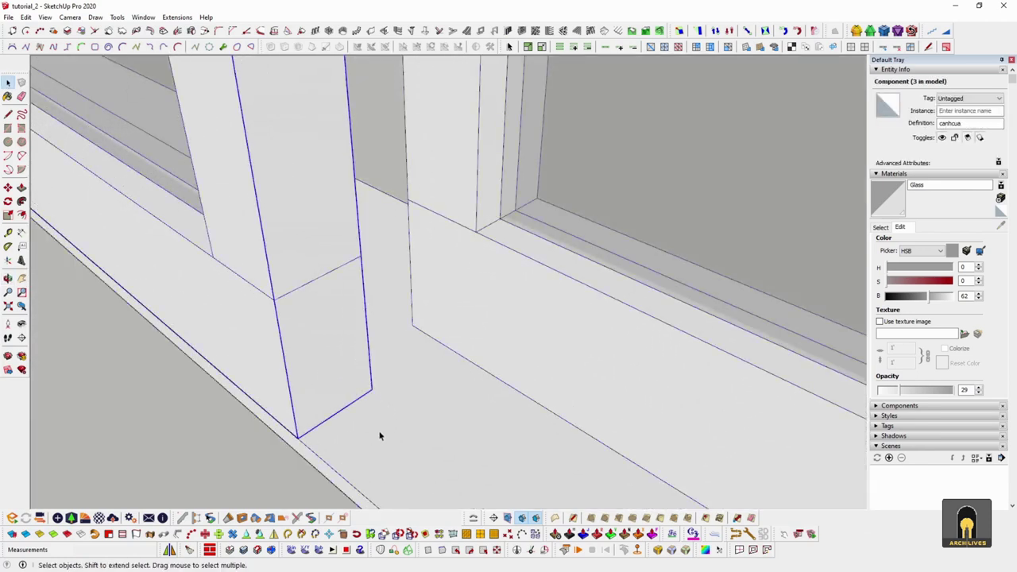
{"action": "key", "text": "m"}
{"action": "left_click", "coordinate": [379, 432]}
{"action": "type", "text": "20"}
{"action": "key", "text": "Return"}
{"action": "key", "text": "space"}
Shift the left sliding panel another 10 mm back toward the plane of the adjacent panel
{"action": "left_click", "coordinate": [457, 317]}
{"action": "middle_click_drag", "start_coordinate": [458, 320], "coordinate": [408, 353]}
{"action": "left_click", "coordinate": [330, 325]}
{"action": "key", "text": "m"}
{"action": "left_click", "coordinate": [383, 390]}
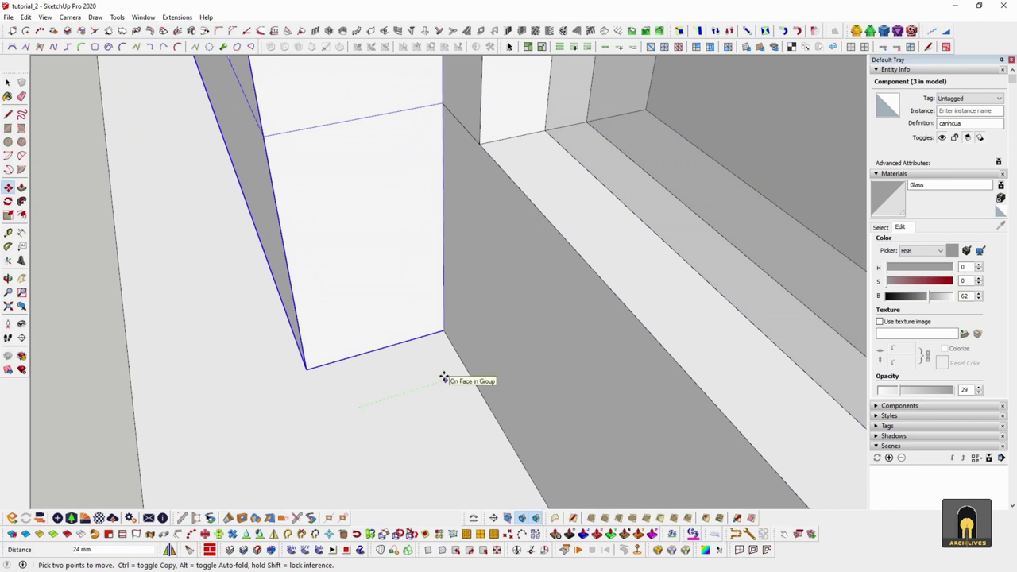
{"action": "key", "text": "Escape"}
{"action": "left_click", "coordinate": [361, 355]}
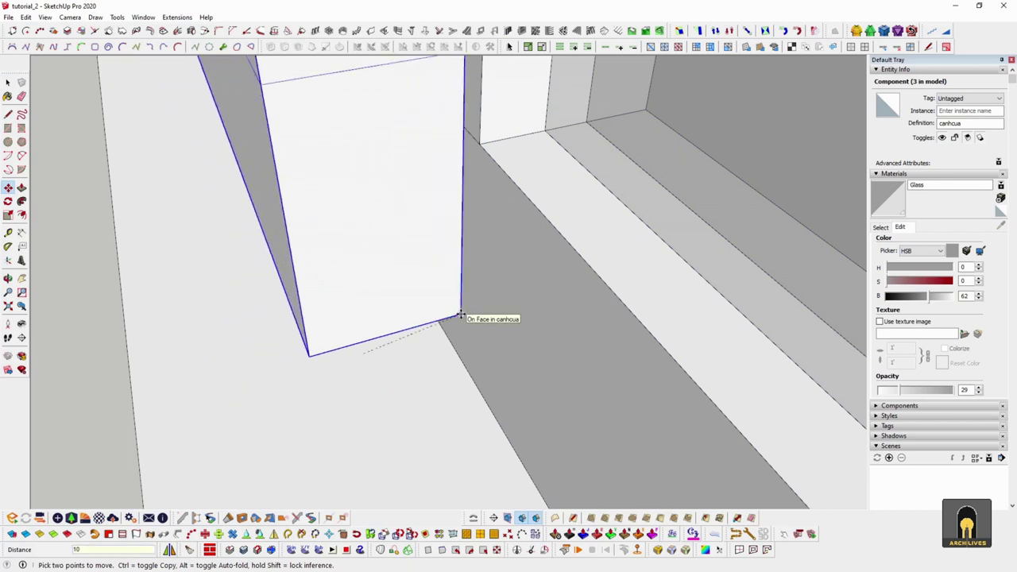
{"action": "key", "text": "Return"}
{"action": "left_click", "coordinate": [429, 336]}
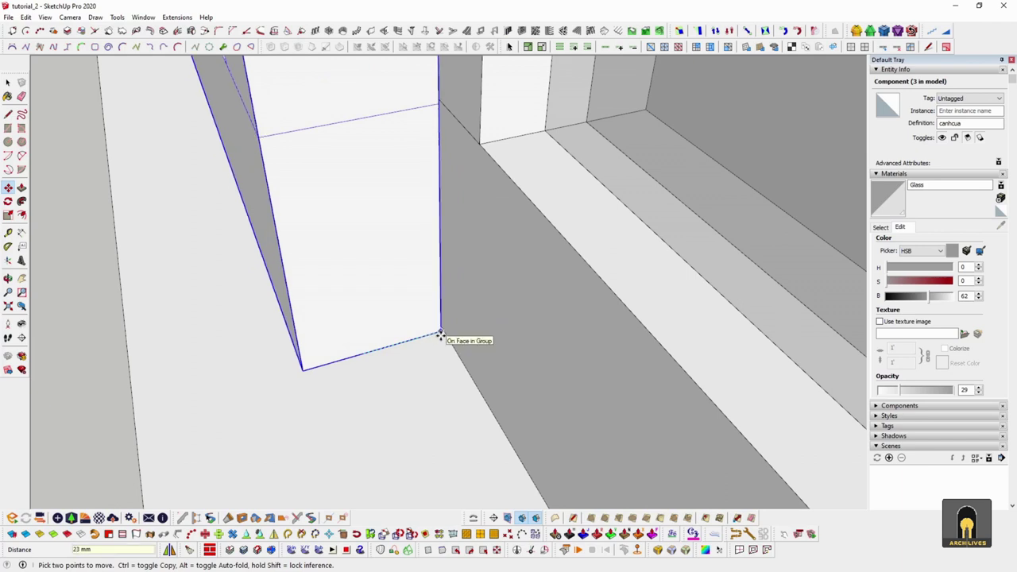
{"action": "type", "text": "10"}
{"action": "key", "text": "Return"}
{"action": "key", "text": "space"}
Move the selected sliding panel 3 mm away from the adjacent panel's plane to leave a narrow gap between them
{"action": "scroll", "coordinate": [439, 335], "scroll_direction": "down", "scroll_amount": 2}
{"action": "middle_click_drag", "start_coordinate": [439, 336], "coordinate": [404, 349]}
{"action": "scroll", "coordinate": [404, 350], "scroll_direction": "up", "scroll_amount": 3}
{"action": "key", "text": "m"}
{"action": "left_click", "coordinate": [409, 327]}
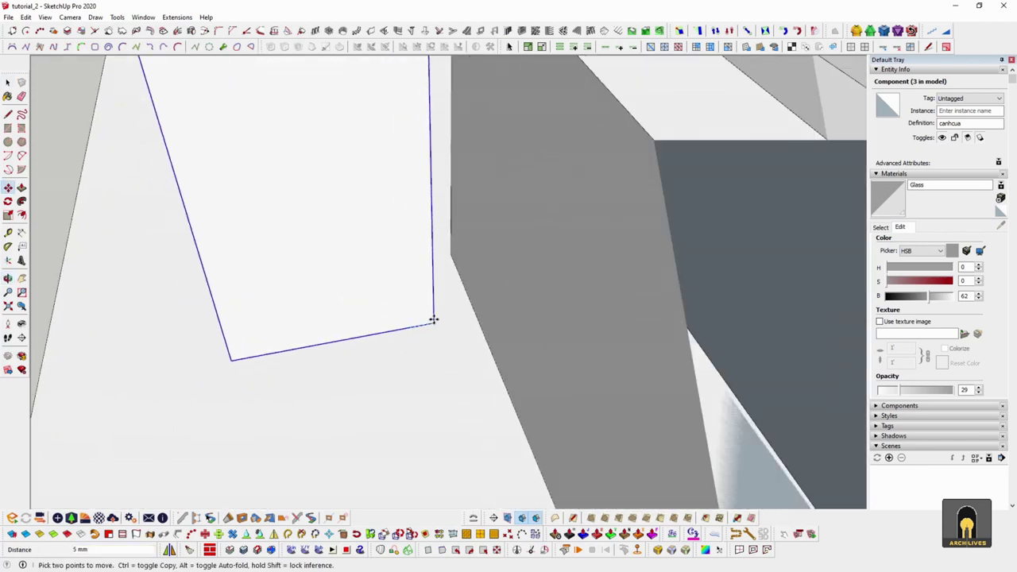
{"action": "scroll", "coordinate": [434, 320], "scroll_direction": "down", "scroll_amount": 2}
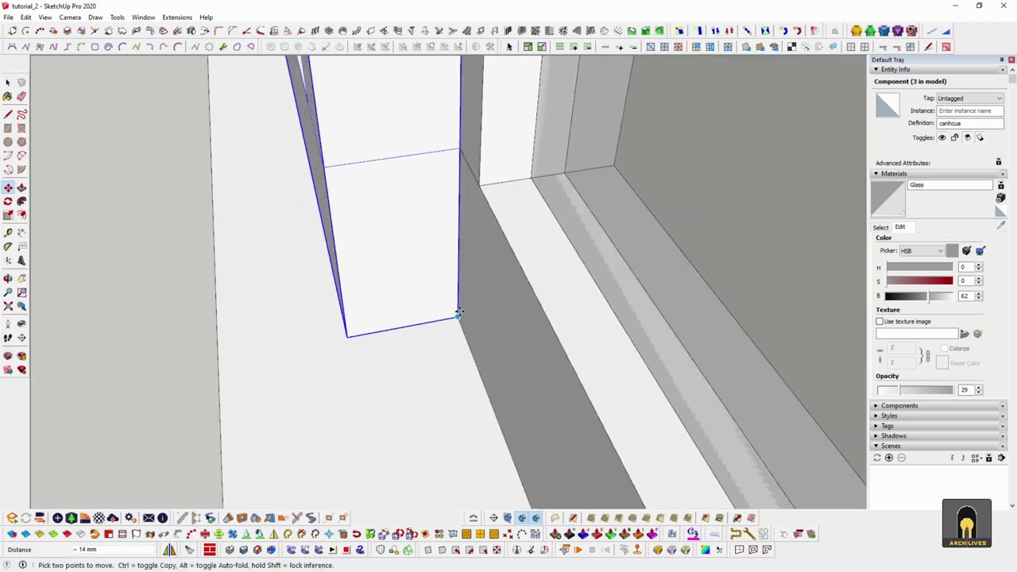
{"action": "type", "text": "3"}
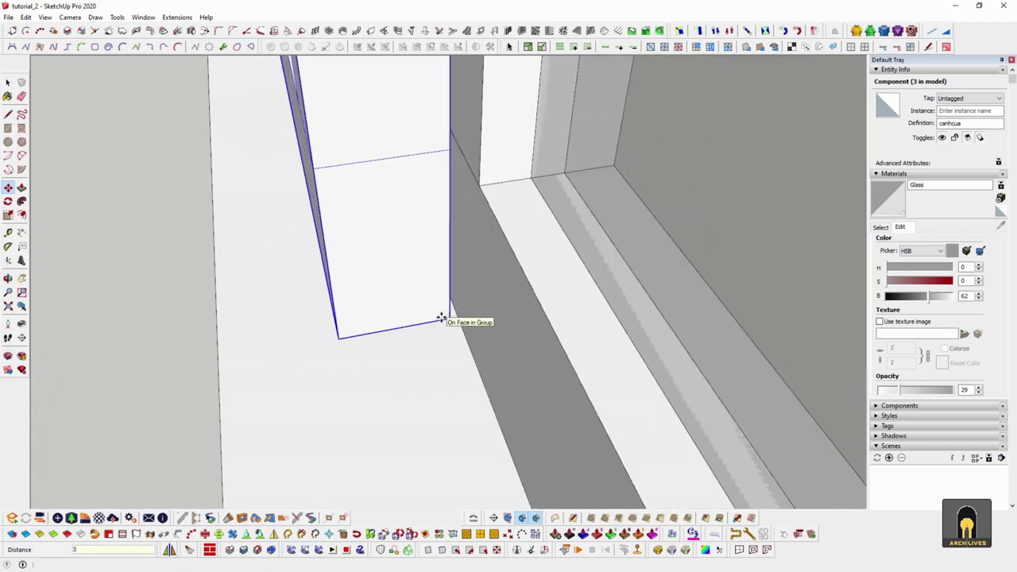
{"action": "key", "text": "Return"}
{"action": "key", "text": "space"}
Move the sliding panel nearest the frame's front edge slightly forward to leave a narrow gap from the panel behind it
{"action": "scroll", "coordinate": [434, 327], "scroll_direction": "down", "scroll_amount": 4}
{"action": "middle_click_drag", "start_coordinate": [420, 354], "coordinate": [593, 374]}
{"action": "scroll", "coordinate": [431, 368], "scroll_direction": "down", "scroll_amount": 4}
{"action": "left_click", "coordinate": [429, 372]}
{"action": "scroll", "coordinate": [439, 379], "scroll_direction": "down", "scroll_amount": 3}
{"action": "scroll", "coordinate": [442, 381], "scroll_direction": "down", "scroll_amount": 3}
{"action": "scroll", "coordinate": [555, 353], "scroll_direction": "up", "scroll_amount": 6}
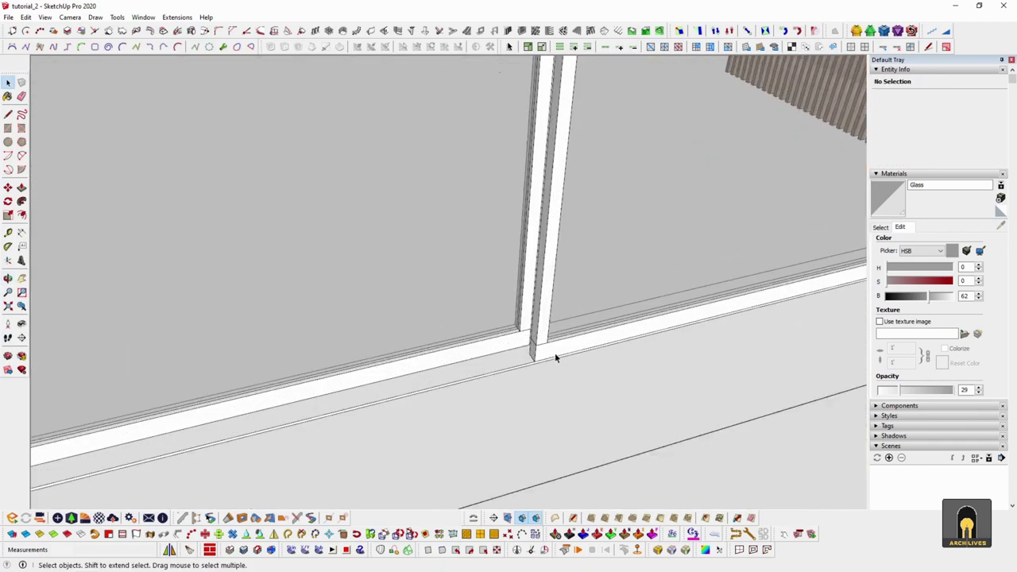
{"action": "left_click", "coordinate": [530, 347]}
{"action": "middle_click_drag", "start_coordinate": [531, 347], "coordinate": [363, 315]}
{"action": "scroll", "coordinate": [494, 322], "scroll_direction": "up", "scroll_amount": 3}
{"action": "double_click", "coordinate": [465, 315]}
{"action": "left_click", "coordinate": [465, 316]}
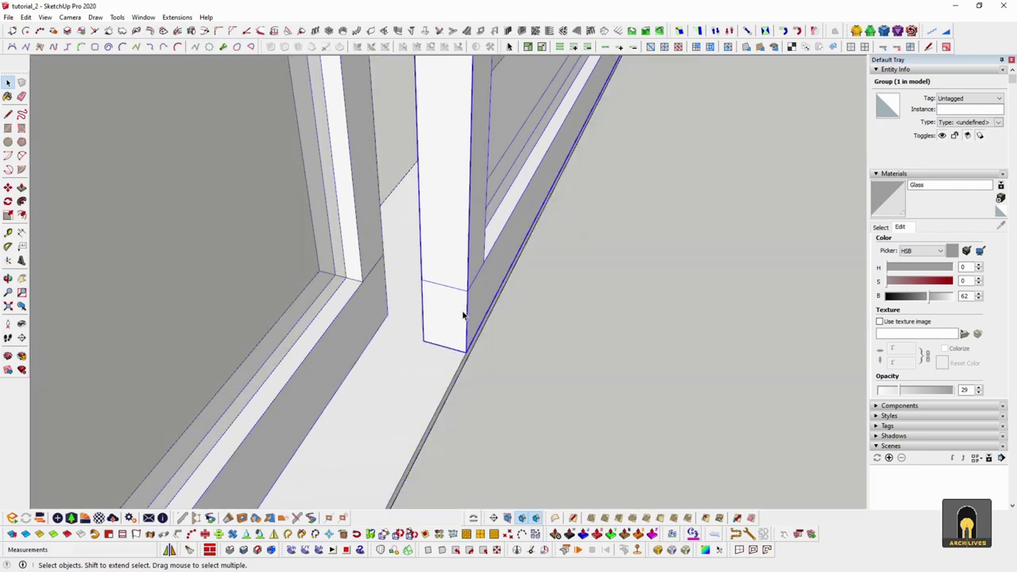
{"action": "key", "text": "m"}
{"action": "left_click", "coordinate": [469, 354]}
{"action": "middle_click_drag", "start_coordinate": [468, 354], "coordinate": [372, 383]}
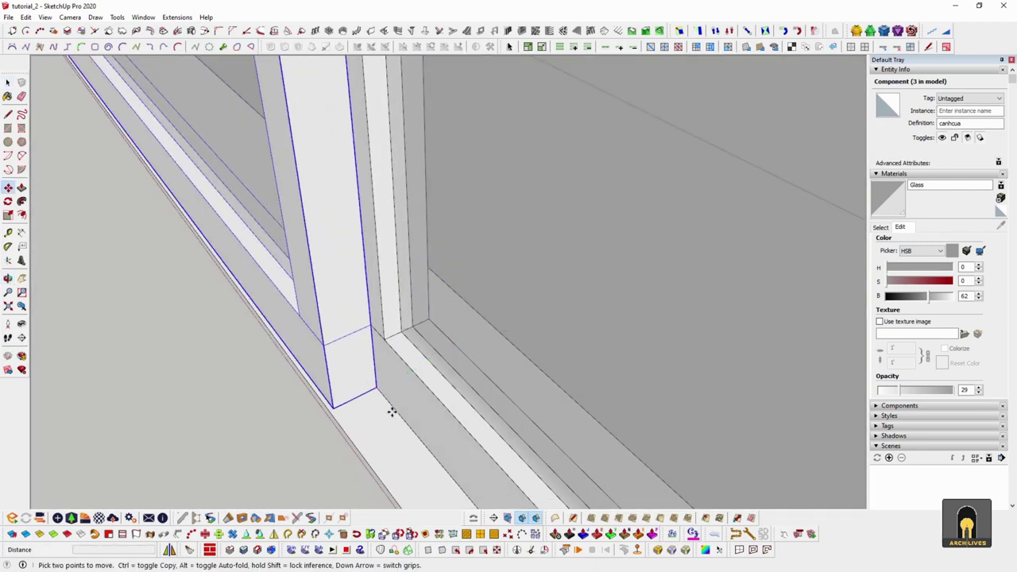
{"action": "left_click", "coordinate": [392, 411]}
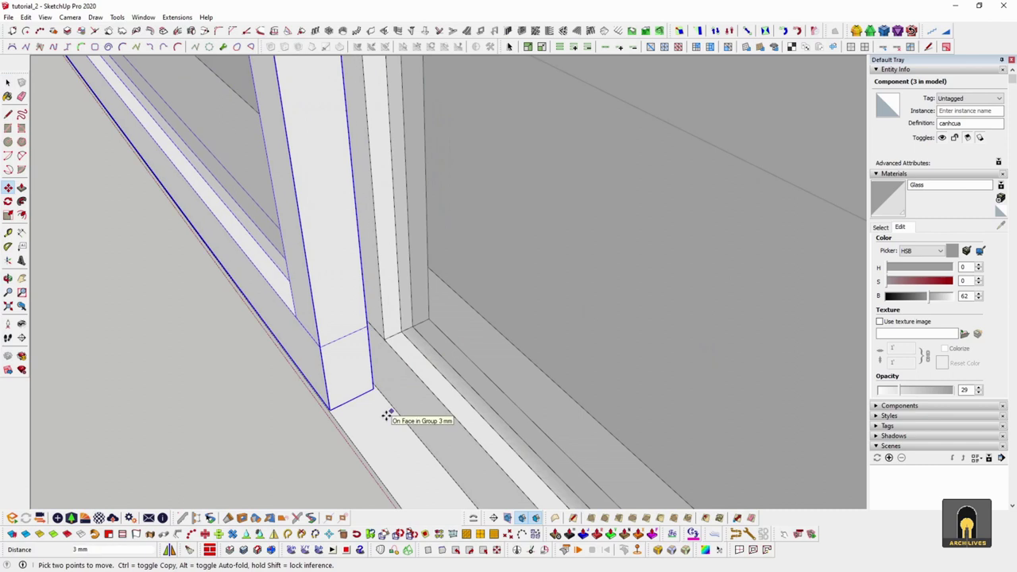
{"action": "key", "text": "space"}
{"action": "scroll", "coordinate": [390, 396], "scroll_direction": "down", "scroll_amount": 1}
{"action": "scroll", "coordinate": [380, 413], "scroll_direction": "up", "scroll_amount": 3}
{"action": "key", "text": "m"}
{"action": "left_click", "coordinate": [393, 398]}
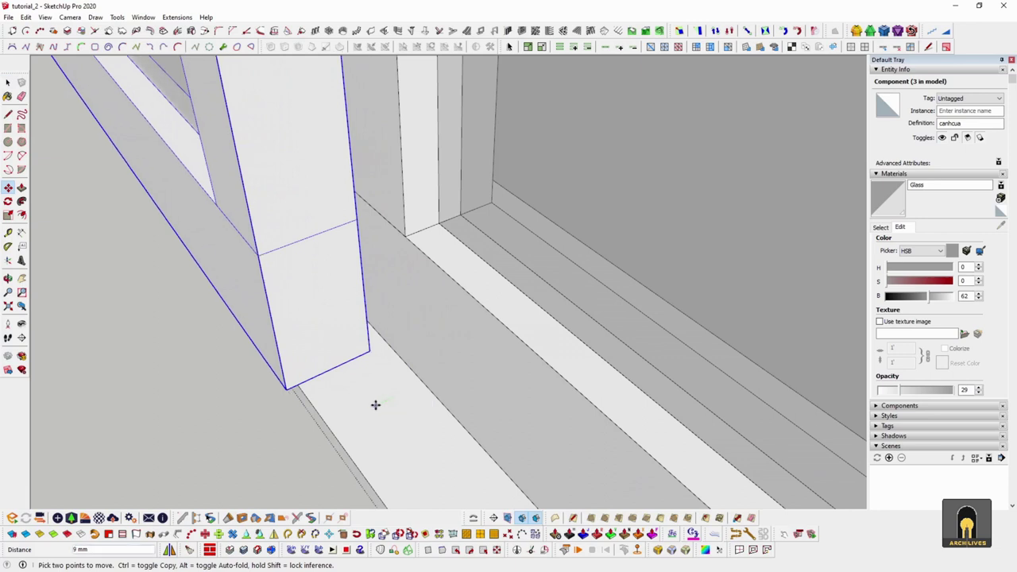
{"action": "key", "text": "Return"}
{"action": "key", "text": "space"}
Select all three sliding panels and place a guide line along the bottom frame with the Tape Measure, starting from the right panel's lower corner
{"action": "left_click", "coordinate": [386, 337]}
{"action": "scroll", "coordinate": [371, 351], "scroll_direction": "down", "scroll_amount": 2}
{"action": "left_click", "coordinate": [340, 328], "text": "shift"}
{"action": "scroll", "coordinate": [340, 328], "scroll_direction": "down", "scroll_amount": 4}
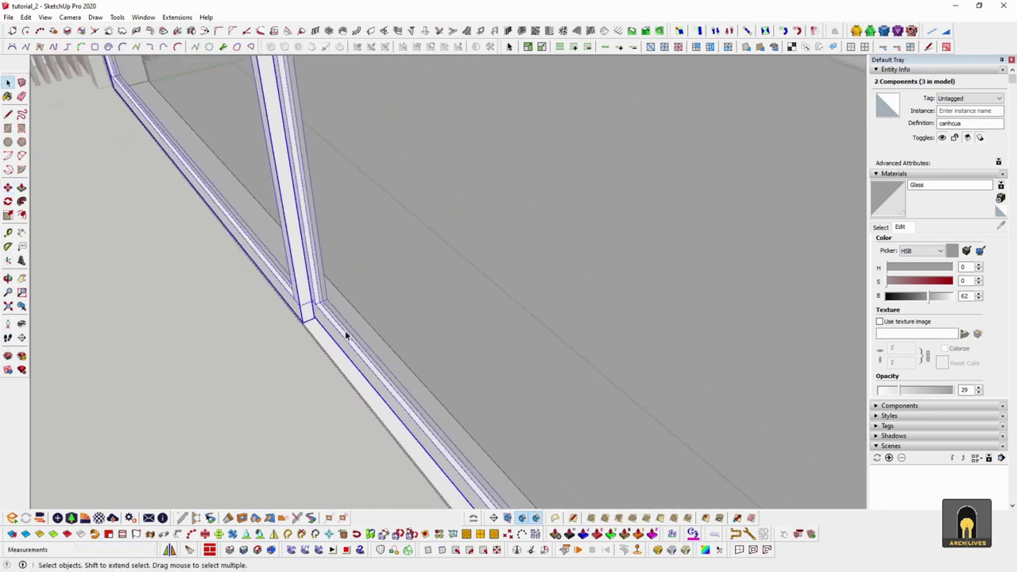
{"action": "middle_click_drag", "start_coordinate": [345, 332], "coordinate": [625, 306]}
{"action": "scroll", "coordinate": [619, 308], "scroll_direction": "down", "scroll_amount": 2}
{"action": "middle_click_drag", "start_coordinate": [143, 311], "coordinate": [199, 349], "text": "shift"}
{"action": "scroll", "coordinate": [677, 274], "scroll_direction": "up", "scroll_amount": 3}
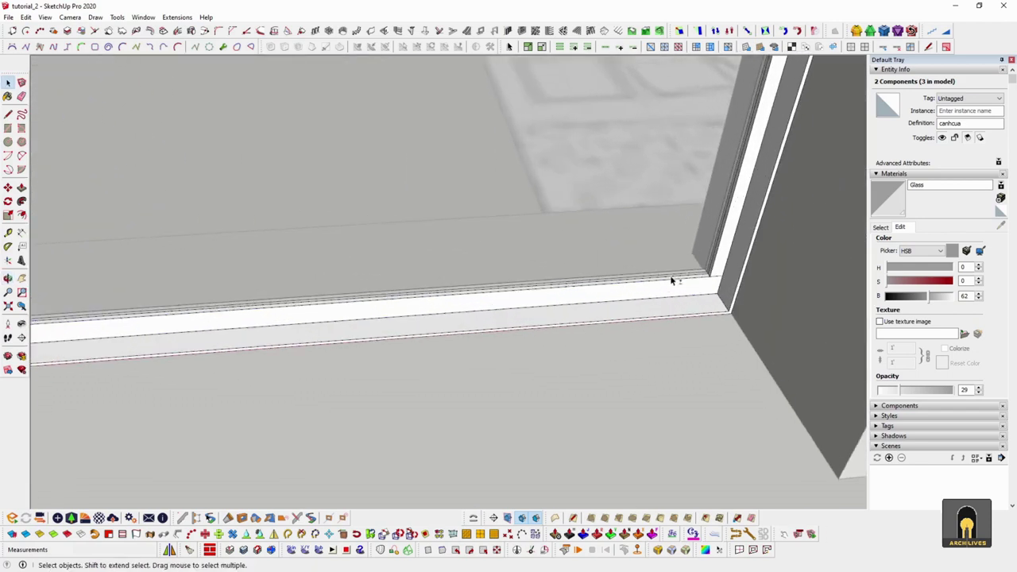
{"action": "left_click", "coordinate": [673, 280], "text": "shift"}
{"action": "middle_click_drag", "start_coordinate": [672, 283], "coordinate": [641, 275]}
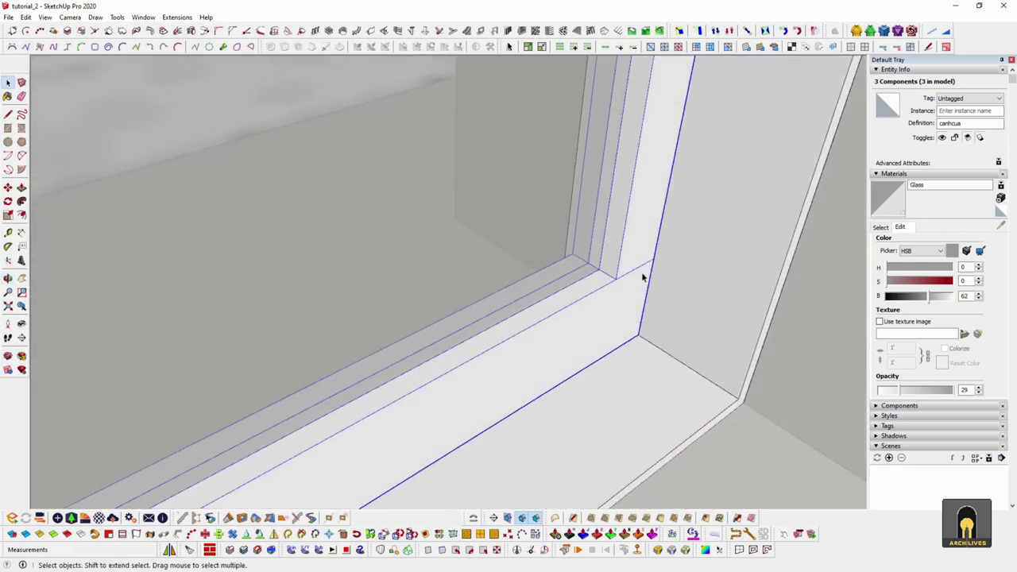
{"action": "scroll", "coordinate": [645, 277], "scroll_direction": "down", "scroll_amount": 2}
{"action": "scroll", "coordinate": [673, 315], "scroll_direction": "up", "scroll_amount": 2}
{"action": "key", "text": "t"}
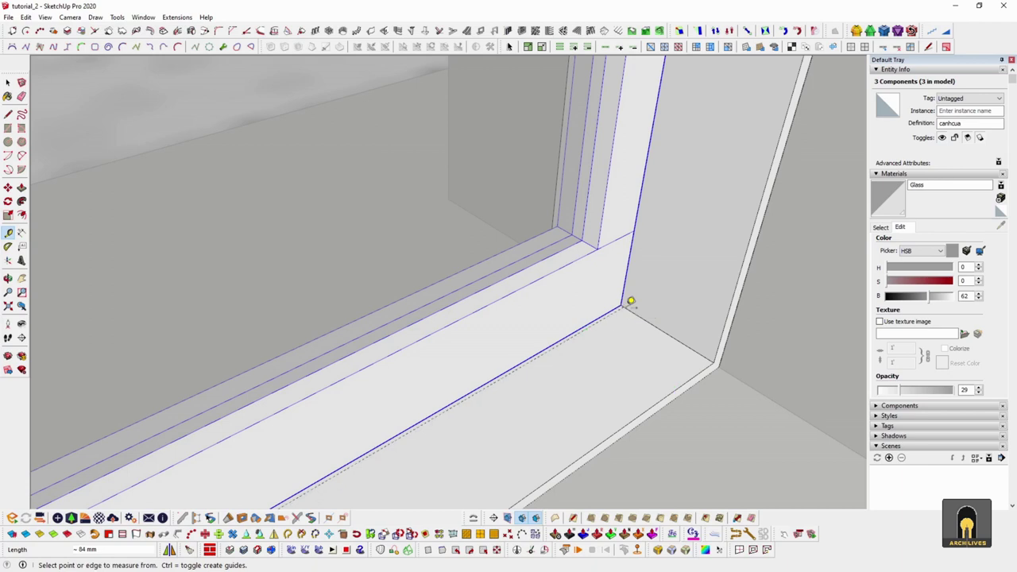
{"action": "key", "text": "space"}
Move the three selected panels together toward the back of the frame to align with the guide, and erase the guide
{"action": "scroll", "coordinate": [649, 338], "scroll_direction": "down", "scroll_amount": 5}
{"action": "middle_click_drag", "start_coordinate": [631, 354], "coordinate": [727, 362]}
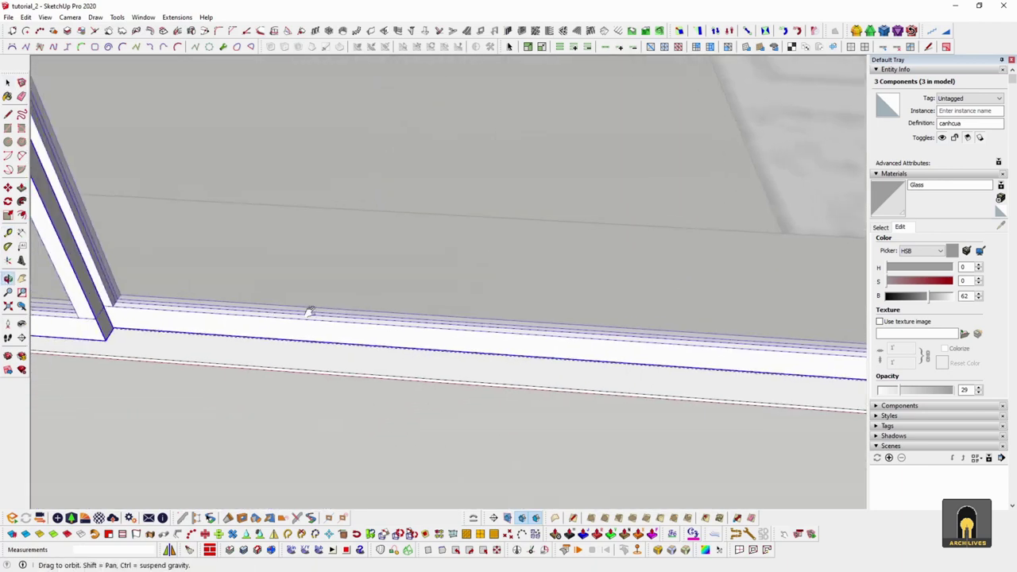
{"action": "middle_click_drag", "start_coordinate": [55, 314], "coordinate": [270, 350], "text": "shift"}
{"action": "scroll", "coordinate": [270, 349], "scroll_direction": "up", "scroll_amount": 2}
{"action": "scroll", "coordinate": [377, 374], "scroll_direction": "up", "scroll_amount": 5}
{"action": "middle_click_drag", "start_coordinate": [378, 374], "coordinate": [332, 337]}
{"action": "scroll", "coordinate": [332, 336], "scroll_direction": "up", "scroll_amount": 1}
{"action": "key", "text": "m"}
{"action": "left_click", "coordinate": [320, 345]}
{"action": "left_click", "coordinate": [368, 316]}
{"action": "key", "text": "space"}
{"action": "scroll", "coordinate": [414, 337], "scroll_direction": "down", "scroll_amount": 3}
{"action": "key", "text": "e"}
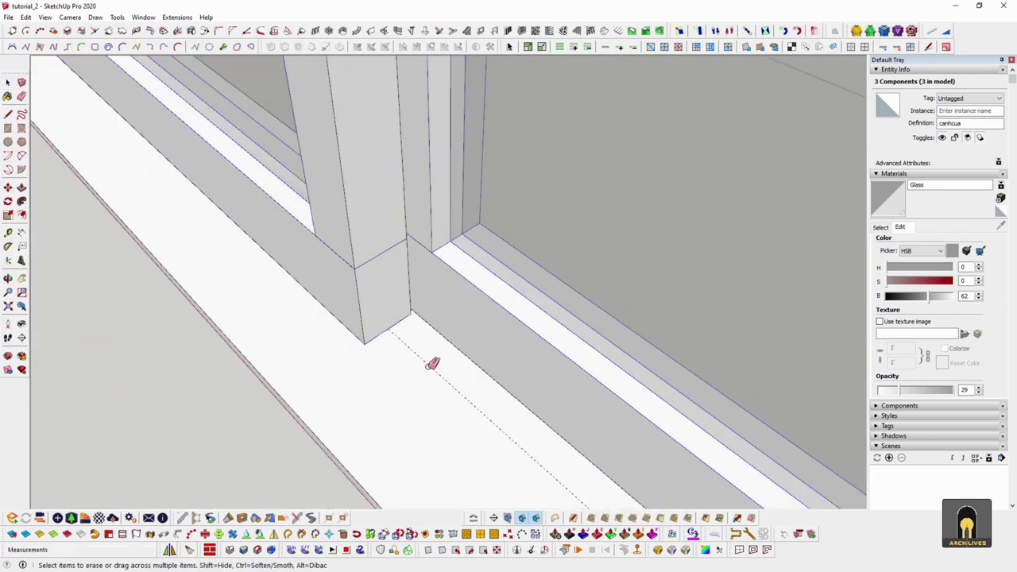
{"action": "left_click", "coordinate": [434, 362]}
Hide the middle, left and right sliding panels one after another so only the surrounding frame remains in the opening
{"action": "scroll", "coordinate": [452, 373], "scroll_direction": "down", "scroll_amount": 3}
{"action": "mouse_move", "coordinate": [534, 387]}
{"action": "middle_mouse_down", "text": "shift"}
{"action": "mouse_move", "coordinate": [640, 404]}
{"action": "mouse_move", "coordinate": [275, 338]}
{"action": "mouse_move", "coordinate": [486, 329]}
{"action": "mouse_move", "coordinate": [402, 298]}
{"action": "mouse_move", "coordinate": [152, 294]}
{"action": "mouse_move", "coordinate": [429, 323]}
{"action": "middle_mouse_up", "text": "shift"}
{"action": "scroll", "coordinate": [582, 404], "scroll_direction": "down", "scroll_amount": 10}
{"action": "middle_click_drag", "start_coordinate": [591, 409], "coordinate": [482, 300]}
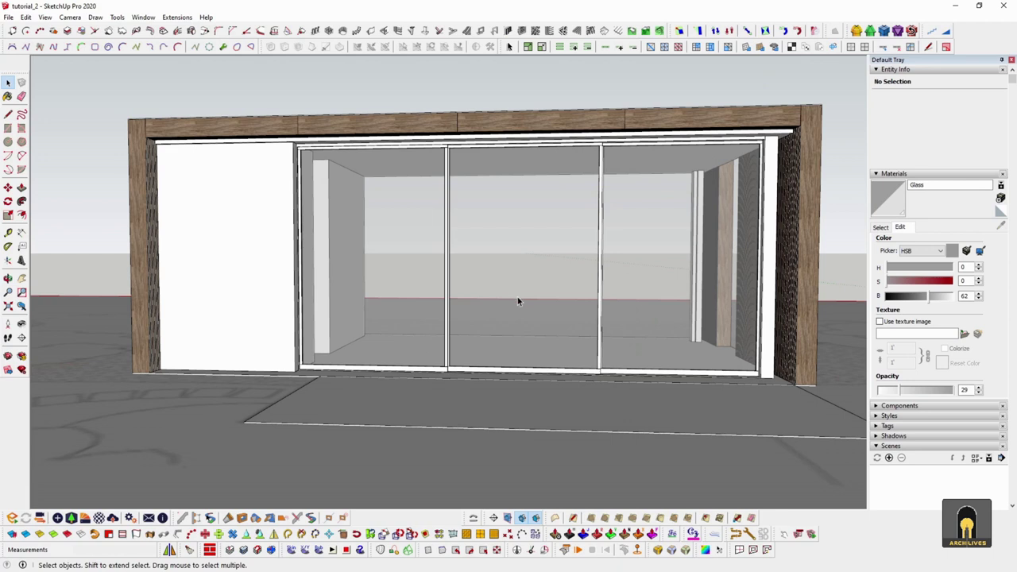
{"action": "left_click", "coordinate": [517, 300]}
{"action": "middle_click_drag", "start_coordinate": [517, 300], "coordinate": [577, 302]}
{"action": "double_click", "coordinate": [577, 301]}
{"action": "left_click", "coordinate": [566, 306]}
{"action": "key", "text": "Delete"}
{"action": "left_click", "coordinate": [429, 310]}
{"action": "key", "text": "Delete"}
{"action": "left_click", "coordinate": [664, 302]}
{"action": "key", "text": "Delete"}
Open the thin surrounding frame for editing and select all its geometry
{"action": "middle_click_drag", "start_coordinate": [663, 301], "coordinate": [610, 420]}
{"action": "scroll", "coordinate": [728, 420], "scroll_direction": "up", "scroll_amount": 4}
{"action": "middle_click_drag", "start_coordinate": [728, 420], "coordinate": [827, 397]}
{"action": "triple_click", "coordinate": [694, 431]}
{"action": "triple_click", "coordinate": [691, 430]}
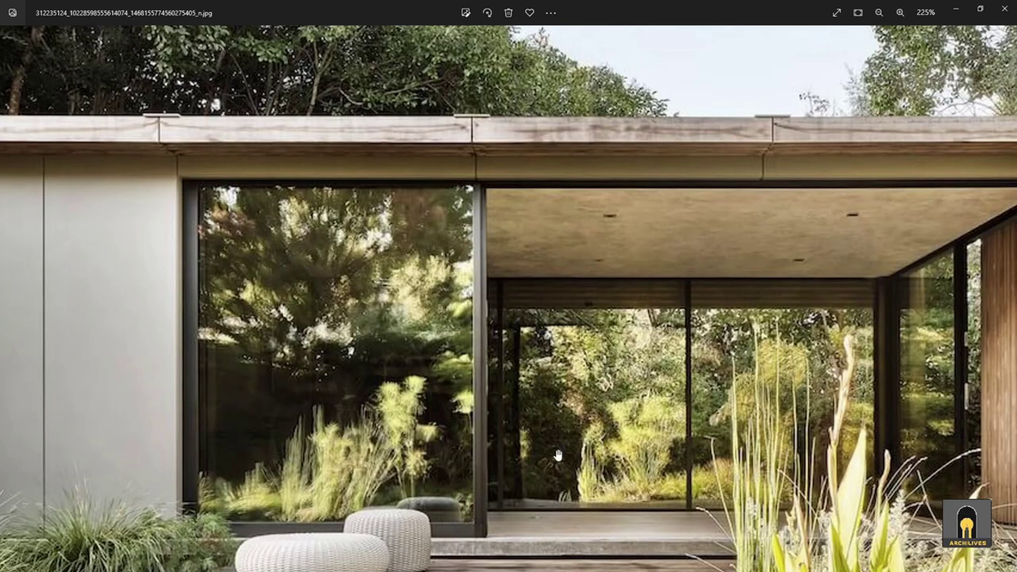
Switch to the reference photos and examine how the sliding doors, tracks and ceiling edge of the pavilion are detailed
{"action": "key", "text": "Right"}
{"action": "key", "text": "Right"}
{"action": "key", "text": "Right"}
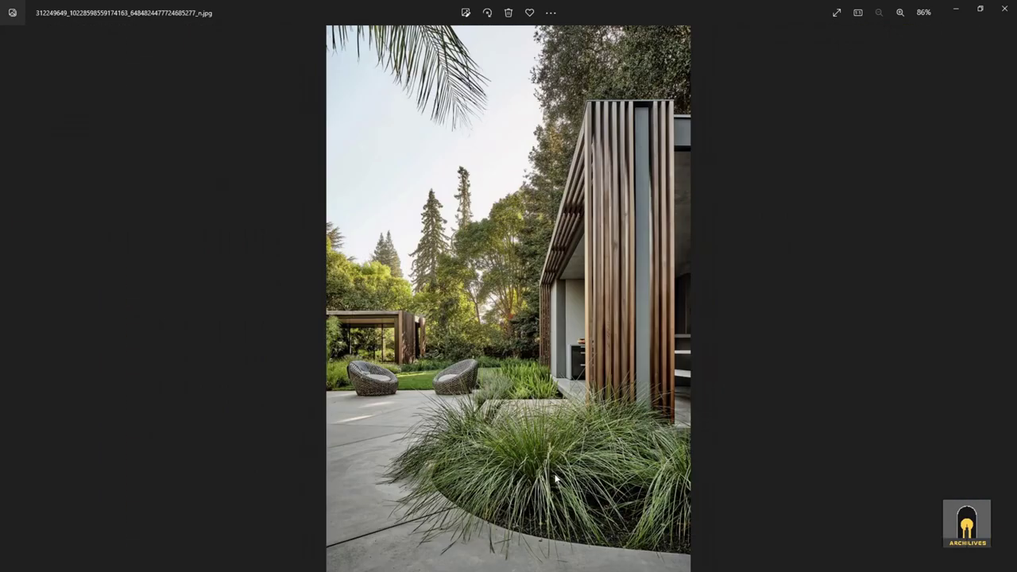
{"action": "key", "text": "Right"}
{"action": "key", "text": "Right"}
{"action": "key", "text": "Right"}
{"action": "key", "text": "Right"}
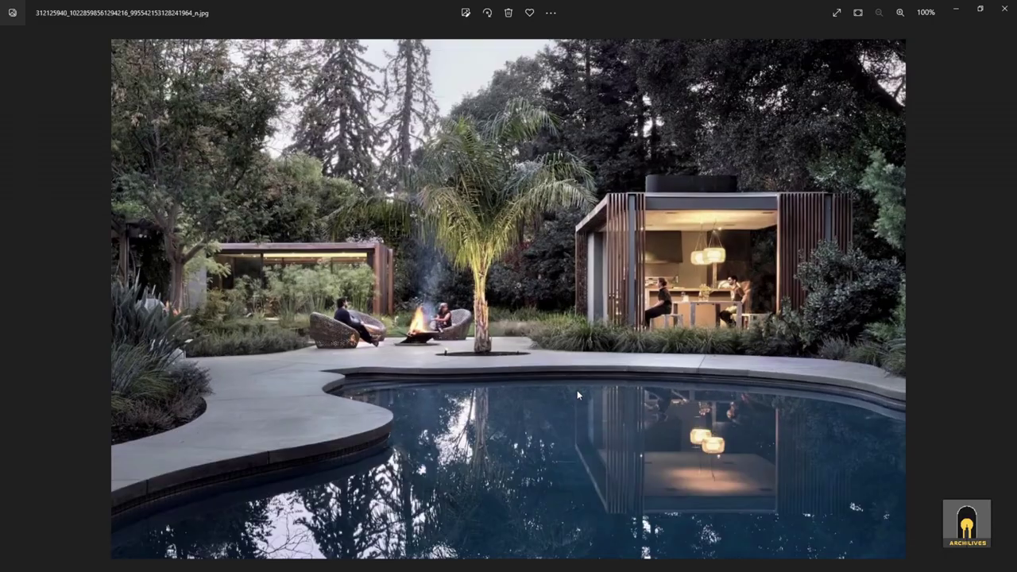
{"action": "key", "text": "Right"}
{"action": "key", "text": "Right"}
{"action": "key", "text": "Right"}
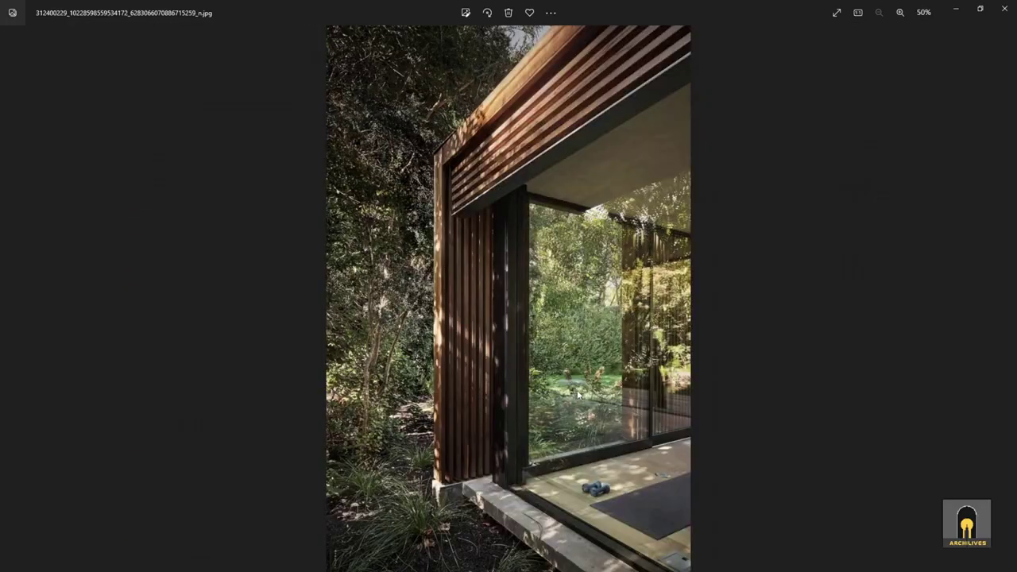
{"action": "key", "text": "Right"}
{"action": "scroll", "coordinate": [568, 420], "scroll_direction": "up", "scroll_amount": 3}
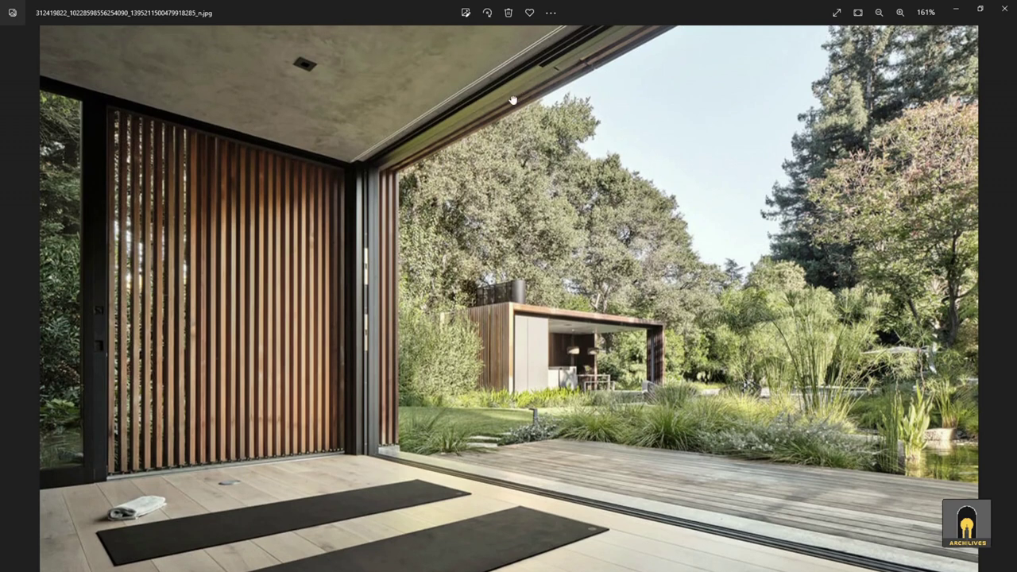
{"action": "left_click_drag", "start_coordinate": [537, 63], "coordinate": [546, 185]}
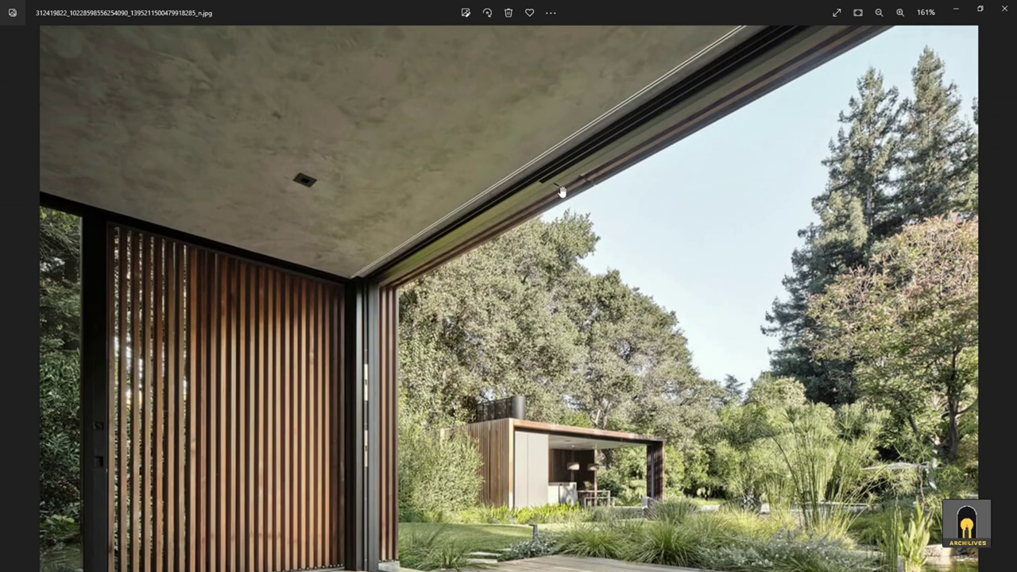
{"action": "scroll", "coordinate": [577, 182], "scroll_direction": "down", "scroll_amount": 2}
{"action": "scroll", "coordinate": [564, 496], "scroll_direction": "up", "scroll_amount": 3}
{"action": "left_click_drag", "start_coordinate": [564, 496], "coordinate": [548, 454]}
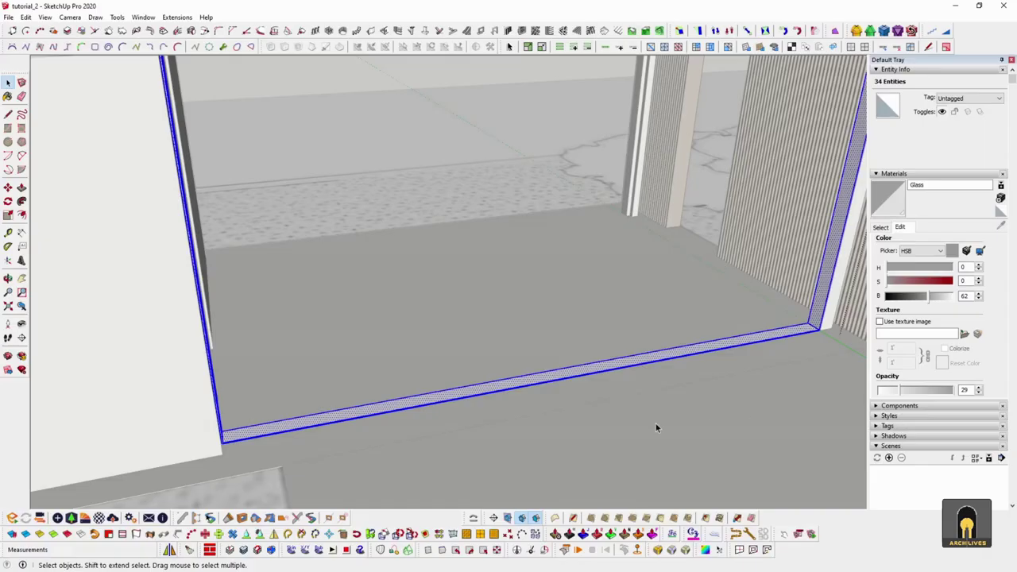
Return to the SketchUp model, leave the frame geometry and unhide the three sliding panels inside the glazing group
{"action": "scroll", "coordinate": [595, 376], "scroll_direction": "up", "scroll_amount": 5}
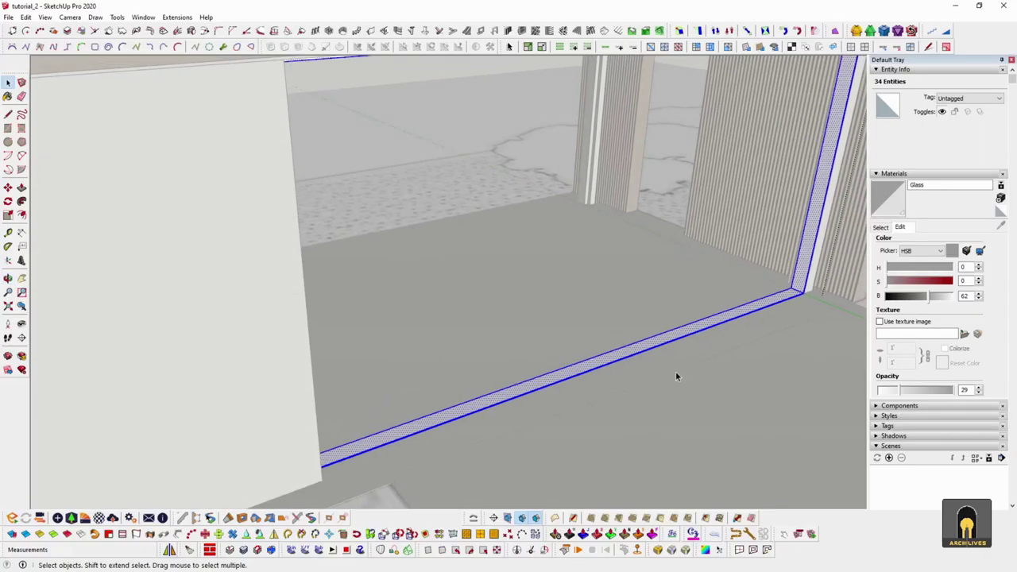
{"action": "middle_click_drag", "start_coordinate": [816, 287], "coordinate": [623, 381], "text": "shift"}
{"action": "scroll", "coordinate": [673, 361], "scroll_direction": "up", "scroll_amount": 5}
{"action": "double_click", "coordinate": [636, 373]}
{"action": "scroll", "coordinate": [699, 352], "scroll_direction": "down", "scroll_amount": 5}
{"action": "middle_click_drag", "start_coordinate": [704, 350], "coordinate": [563, 381]}
{"action": "left_click", "coordinate": [562, 378]}
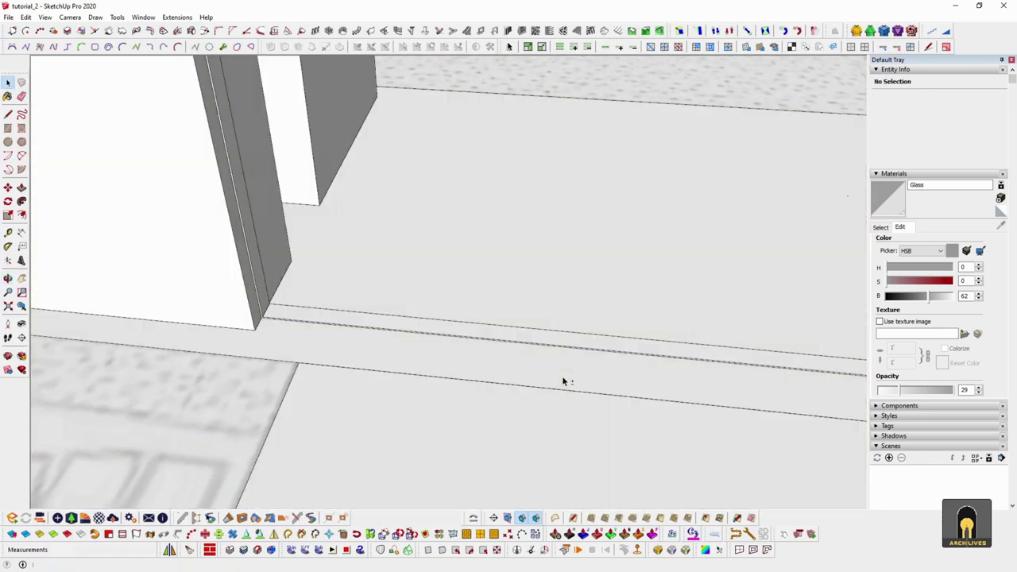
{"action": "scroll", "coordinate": [509, 348], "scroll_direction": "down", "scroll_amount": 2}
{"action": "double_click", "coordinate": [529, 344]}
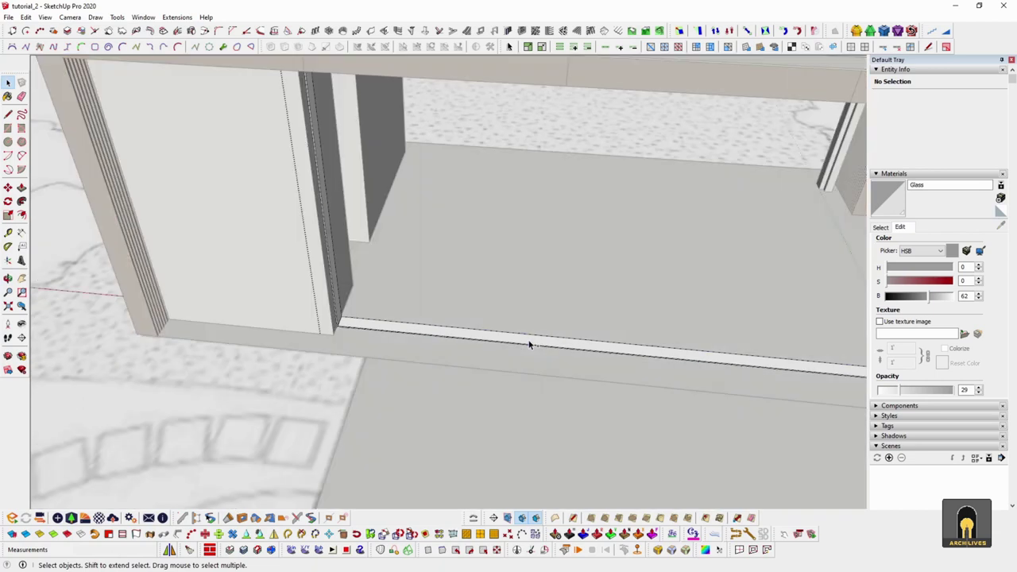
{"action": "key", "text": "shift+h"}
Slide the middle panel along its track until it sits behind the left panel with their ends aligned
{"action": "left_click", "coordinate": [590, 328]}
{"action": "scroll", "coordinate": [653, 341], "scroll_direction": "up", "scroll_amount": 5}
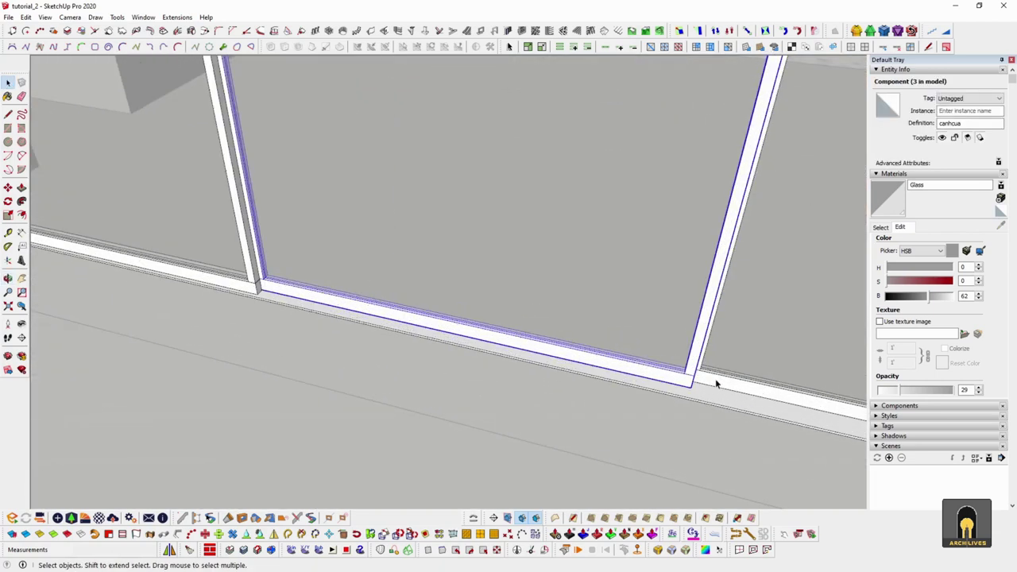
{"action": "key", "text": "m"}
{"action": "left_click", "coordinate": [677, 389]}
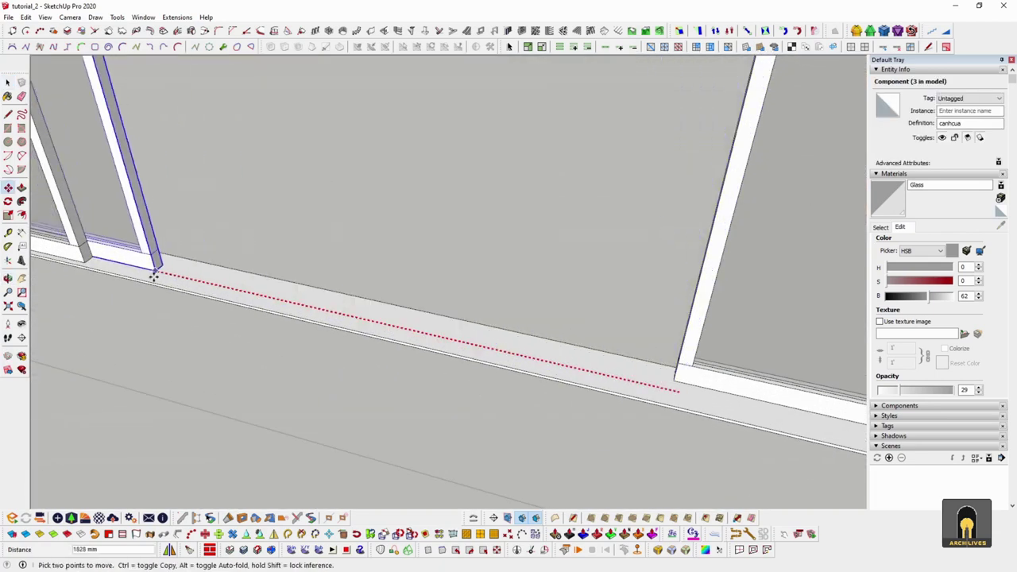
{"action": "left_click", "coordinate": [92, 258]}
{"action": "key", "text": "space"}
{"action": "scroll", "coordinate": [515, 316], "scroll_direction": "down", "scroll_amount": 2}
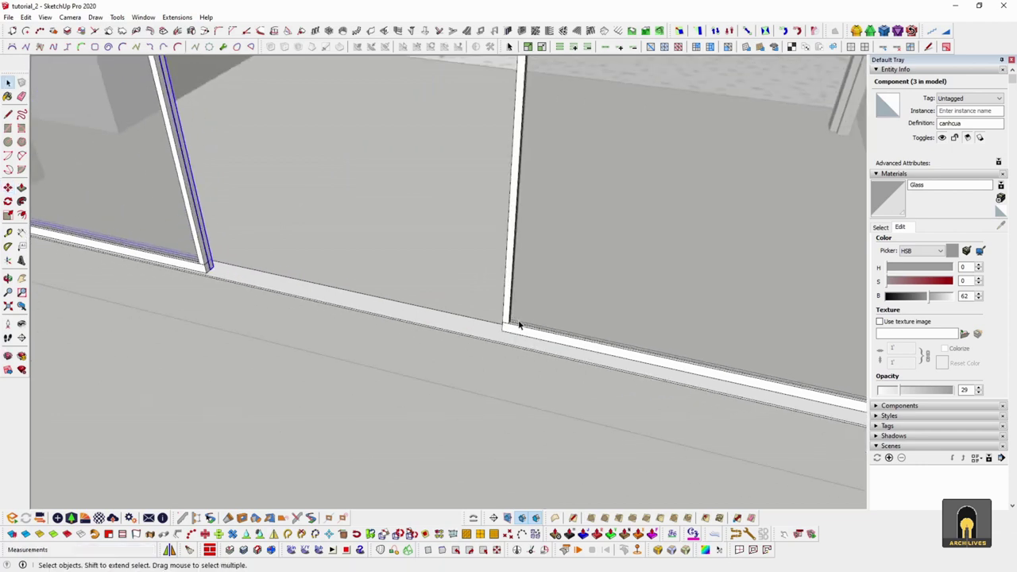
Slide the selected glass door panel along the red axis of the sill so it stacks behind the neighbouring panel
{"action": "scroll", "coordinate": [556, 337], "scroll_direction": "down", "scroll_amount": 3}
{"action": "middle_click_drag", "start_coordinate": [567, 342], "coordinate": [607, 352]}
{"action": "scroll", "coordinate": [721, 345], "scroll_direction": "up", "scroll_amount": 4}
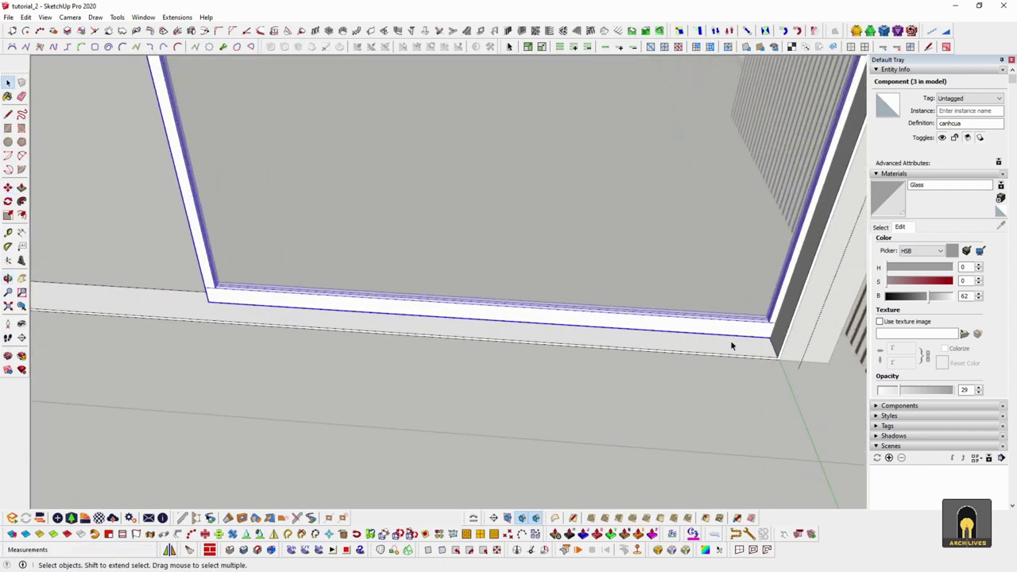
{"action": "key", "text": "m"}
{"action": "left_click", "coordinate": [722, 334]}
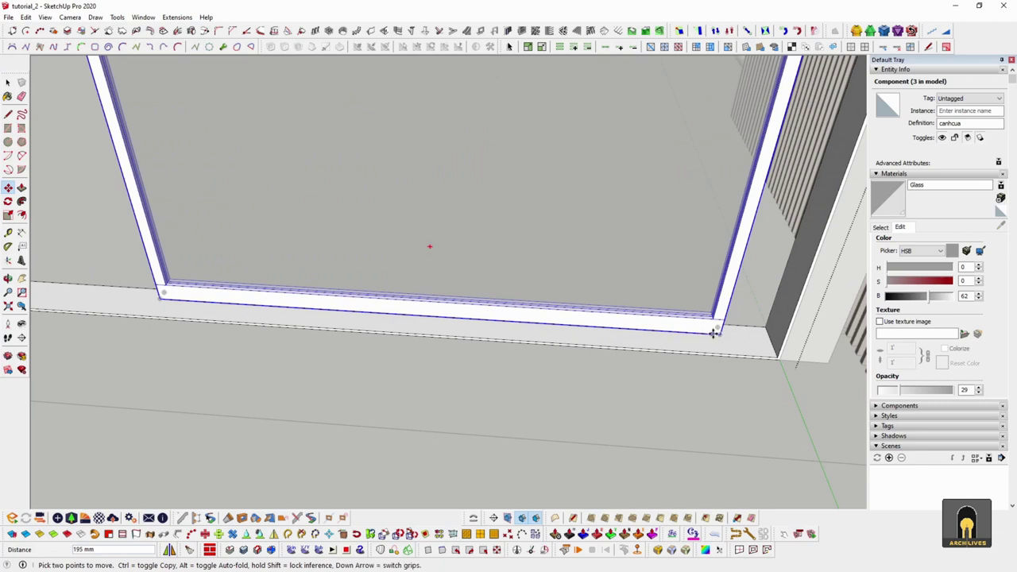
{"action": "left_click", "coordinate": [720, 334]}
{"action": "key", "text": "Right"}
{"action": "scroll", "coordinate": [516, 336], "scroll_direction": "down", "scroll_amount": 2}
{"action": "middle_click_drag", "start_coordinate": [230, 320], "coordinate": [742, 368], "text": "shift"}
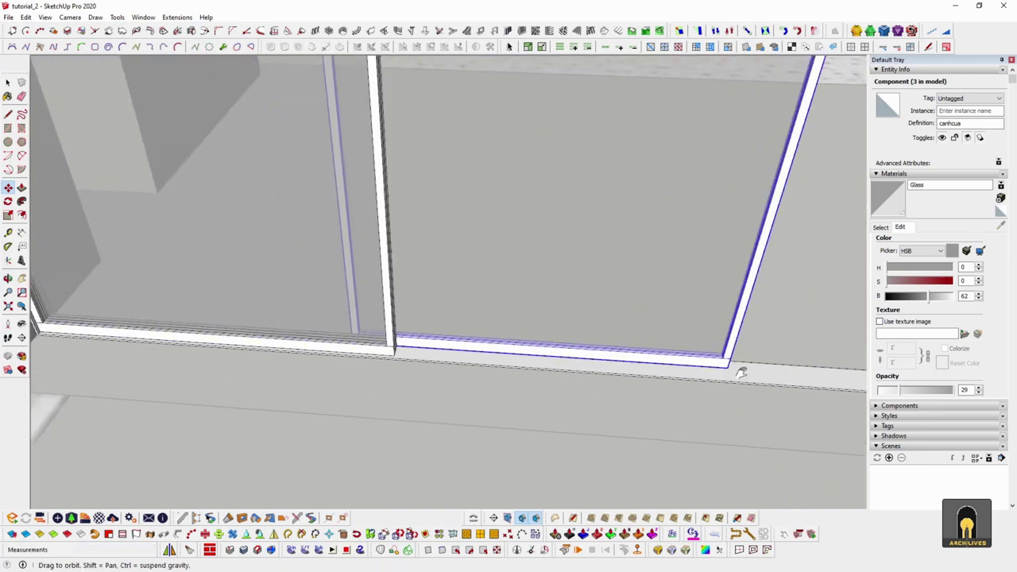
{"action": "left_click", "coordinate": [413, 354]}
{"action": "key", "text": "space"}
Open the door frame for editing and add guide lines along the sill marking three parallel track grooves
{"action": "middle_click_drag", "start_coordinate": [518, 357], "coordinate": [427, 313]}
{"action": "scroll", "coordinate": [428, 312], "scroll_direction": "up", "scroll_amount": 2}
{"action": "triple_click", "coordinate": [402, 345]}
{"action": "scroll", "coordinate": [394, 366], "scroll_direction": "up", "scroll_amount": 4}
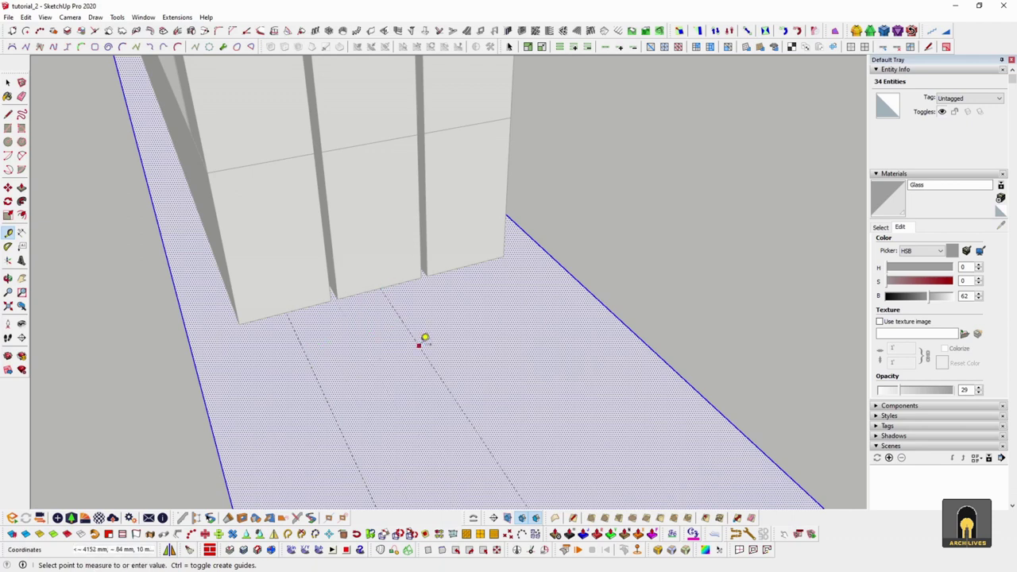
{"action": "key", "text": "space"}
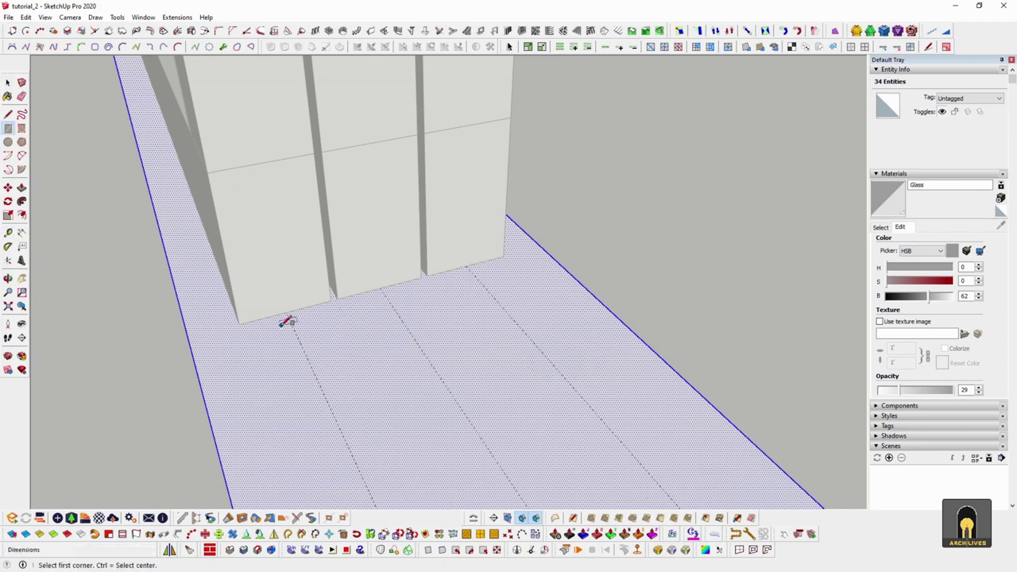
{"action": "scroll", "coordinate": [300, 341], "scroll_direction": "up", "scroll_amount": 2}
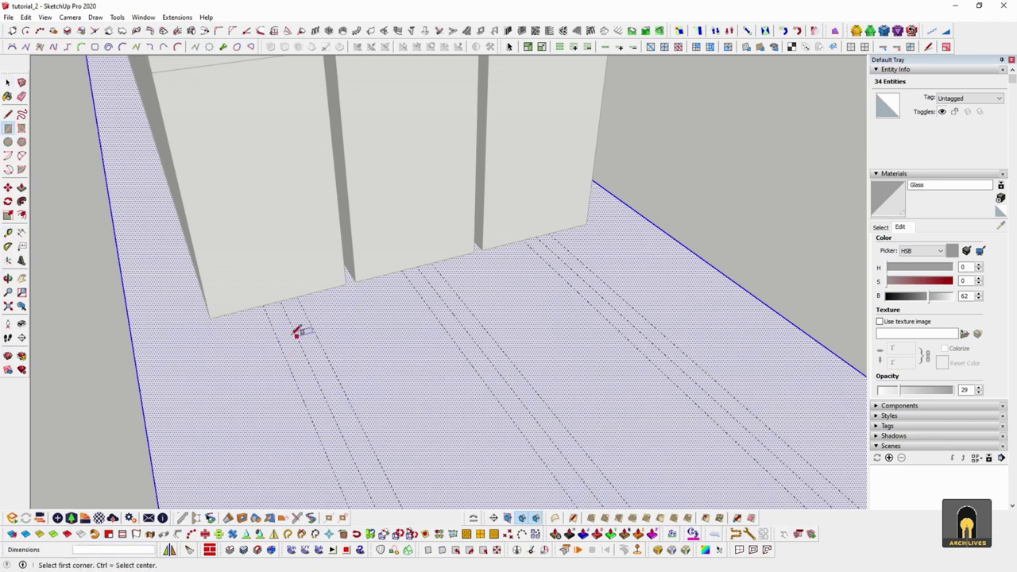
Draw a rectangle about 4174 mm by 10 mm on the sill between the outer guides of the first track
{"action": "left_click", "coordinate": [269, 317]}
{"action": "scroll", "coordinate": [425, 372], "scroll_direction": "down", "scroll_amount": 4}
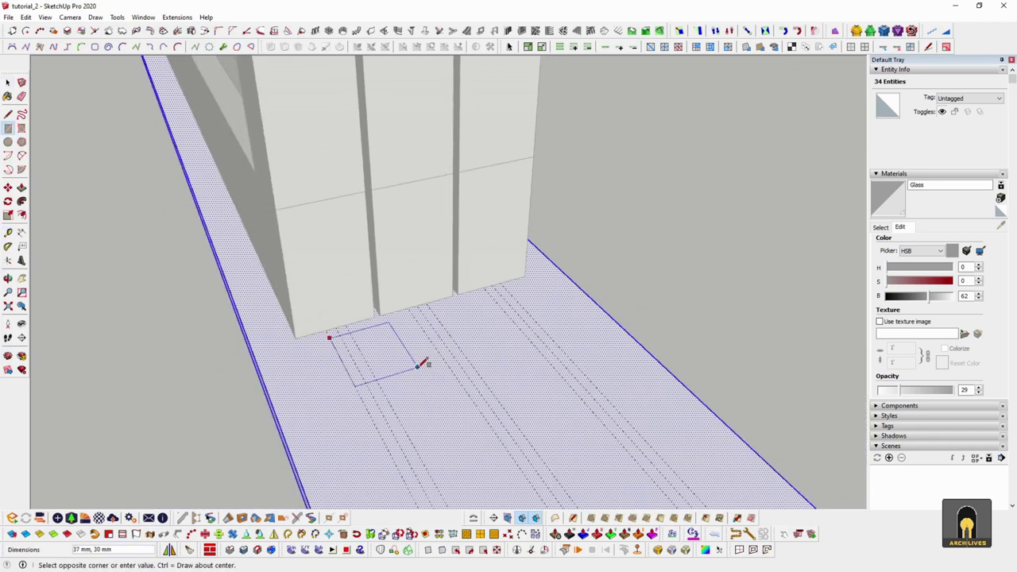
{"action": "middle_click_drag", "start_coordinate": [428, 399], "coordinate": [813, 273]}
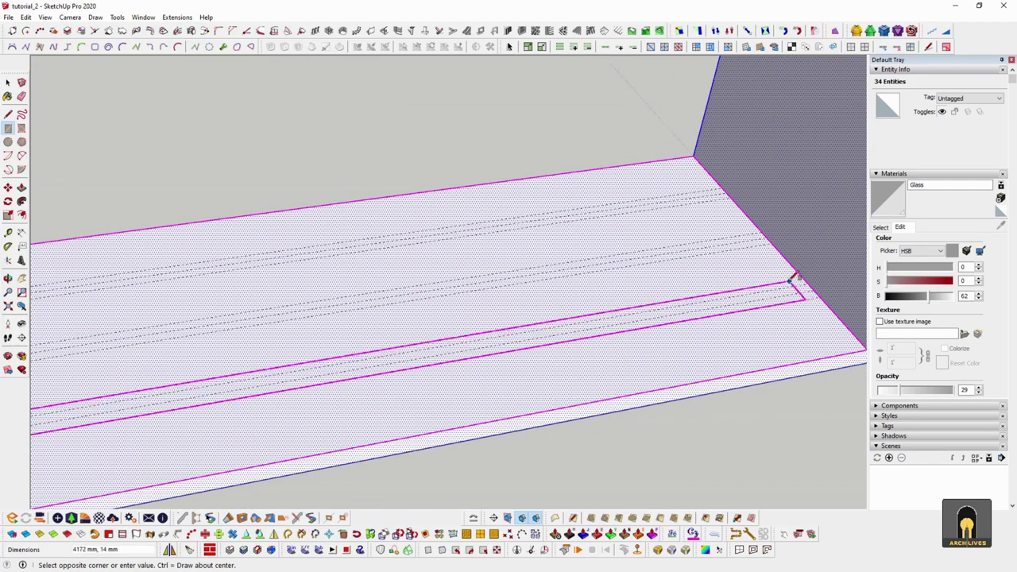
{"action": "middle_click_drag", "start_coordinate": [707, 302], "coordinate": [628, 359]}
{"action": "scroll", "coordinate": [628, 359], "scroll_direction": "up", "scroll_amount": 2}
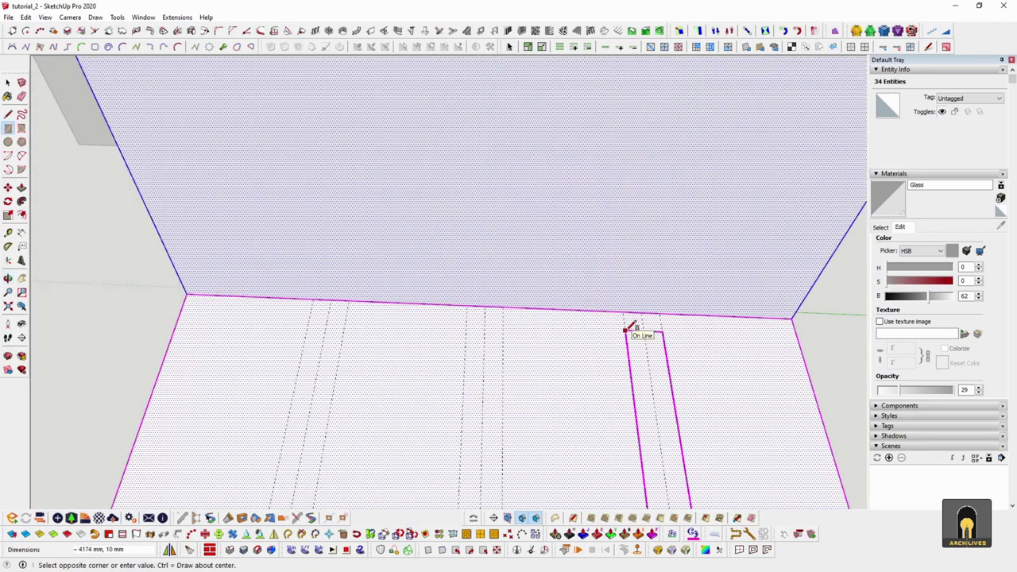
{"action": "left_click", "coordinate": [625, 330]}
{"action": "key", "text": "space"}
{"action": "scroll", "coordinate": [641, 330], "scroll_direction": "down", "scroll_amount": 1}
{"action": "scroll", "coordinate": [652, 343], "scroll_direction": "up", "scroll_amount": 4}
{"action": "key", "text": "p"}
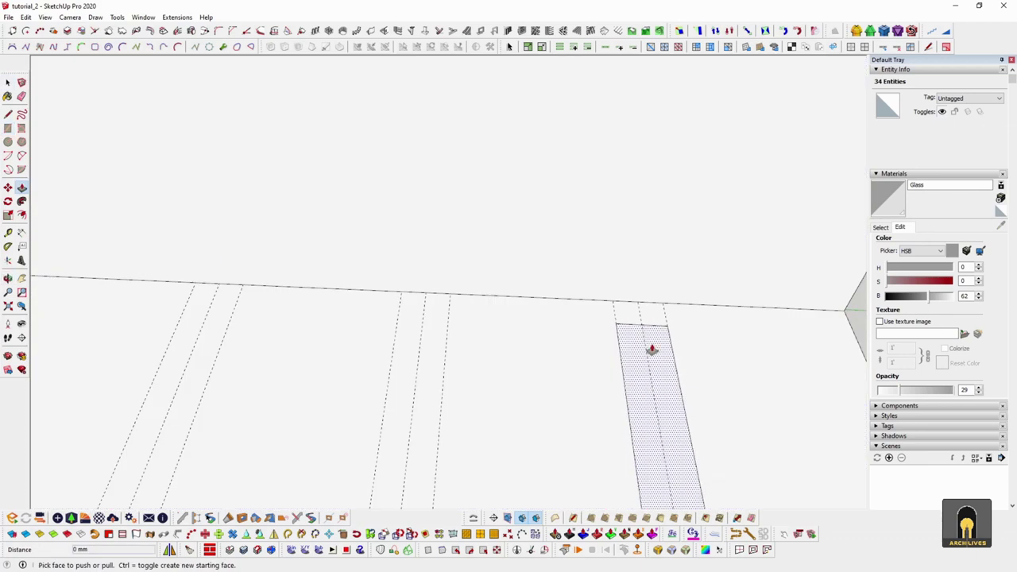
{"action": "left_click", "coordinate": [652, 350]}
{"action": "key", "text": "Escape"}
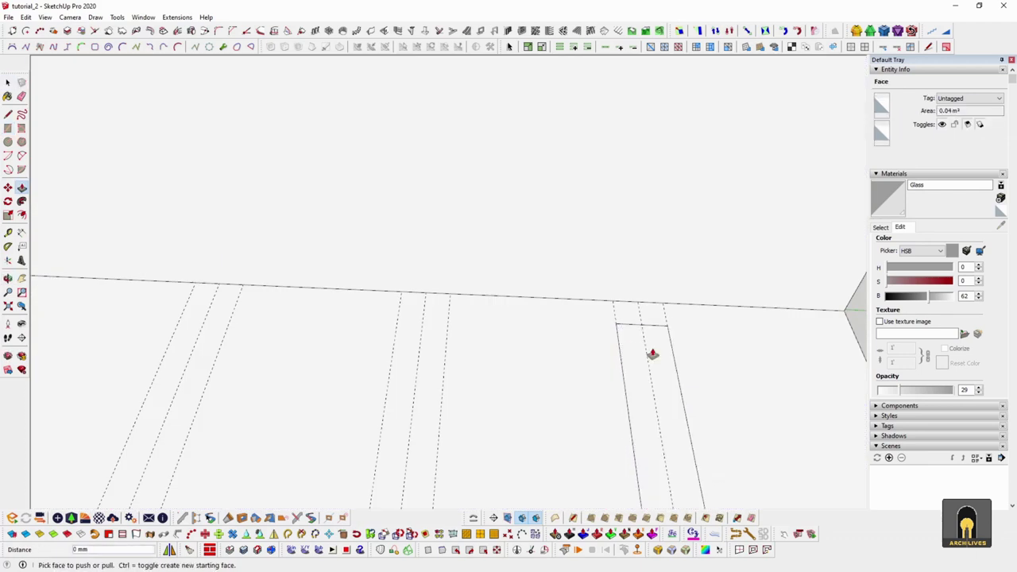
Move the short end edge of the groove rectangle about 5 mm along its guides towards the side jamb
{"action": "key", "text": "space"}
{"action": "left_click", "coordinate": [654, 325]}
{"action": "middle_click_drag", "start_coordinate": [681, 341], "coordinate": [523, 433]}
{"action": "key", "text": "m"}
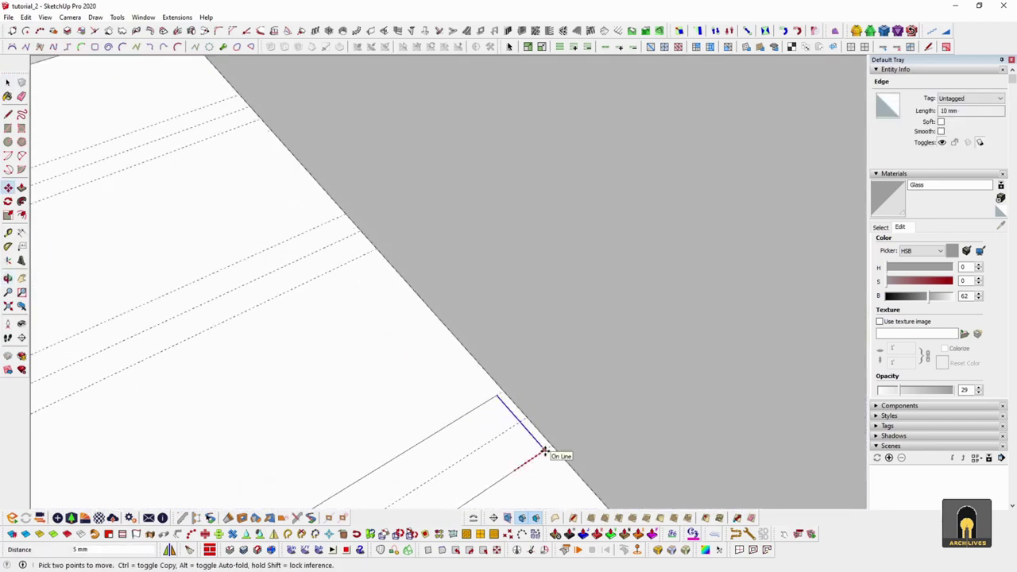
{"action": "left_click", "coordinate": [545, 450]}
{"action": "key", "text": "space"}
Copy the groove rectangle onto the middle and third sets of guides, aligning each copy with its centre guide
{"action": "scroll", "coordinate": [599, 374], "scroll_direction": "down", "scroll_amount": 3}
{"action": "middle_click_drag", "start_coordinate": [526, 429], "coordinate": [712, 299]}
{"action": "scroll", "coordinate": [690, 291], "scroll_direction": "up", "scroll_amount": 2}
{"action": "left_click", "coordinate": [658, 303]}
{"action": "key", "text": "m"}
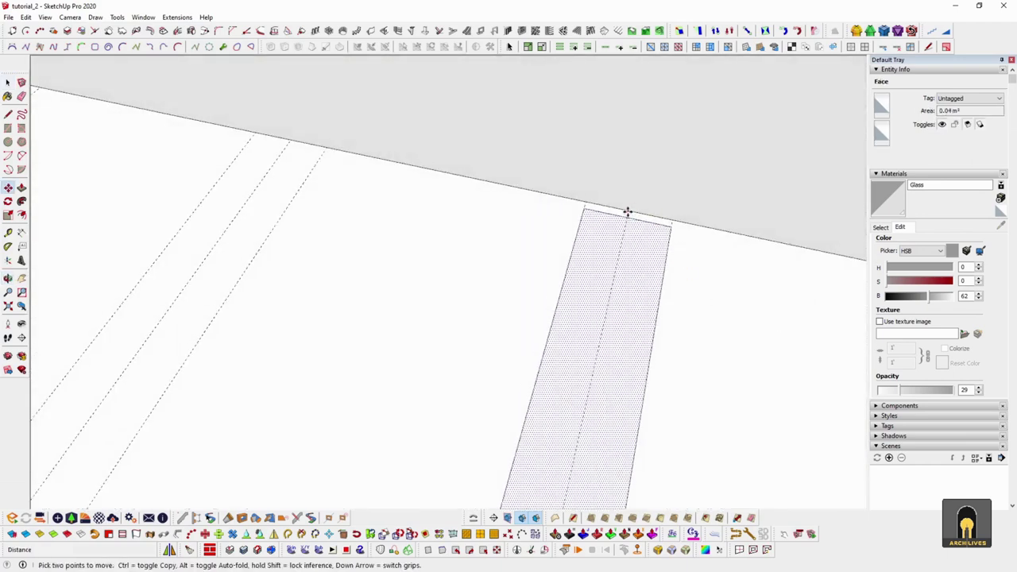
{"action": "left_click", "coordinate": [628, 212]}
{"action": "left_click", "coordinate": [289, 141]}
{"action": "middle_click_drag", "start_coordinate": [289, 140], "coordinate": [731, 325]}
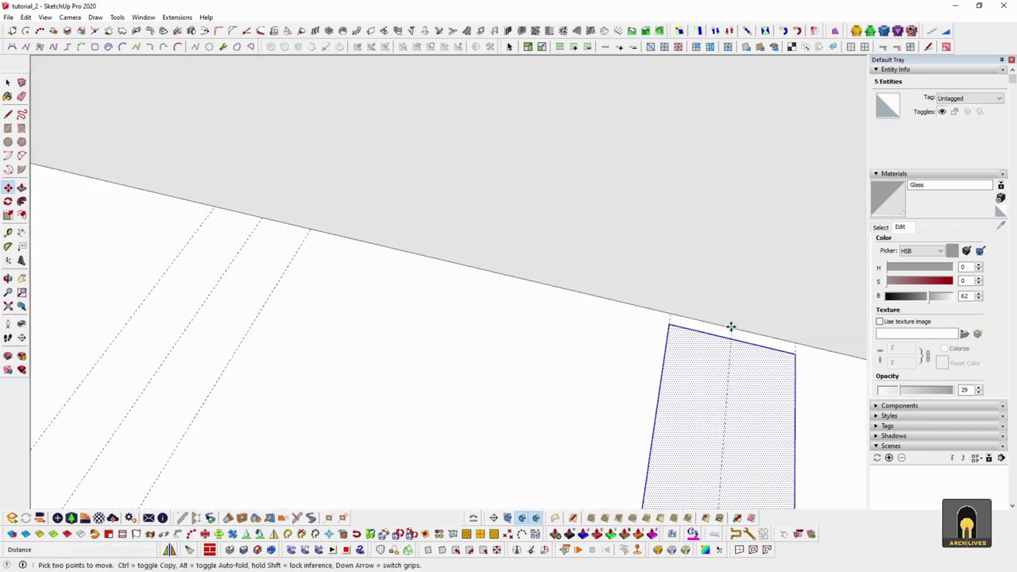
{"action": "left_click", "coordinate": [731, 326]}
{"action": "key", "text": "ctrl"}
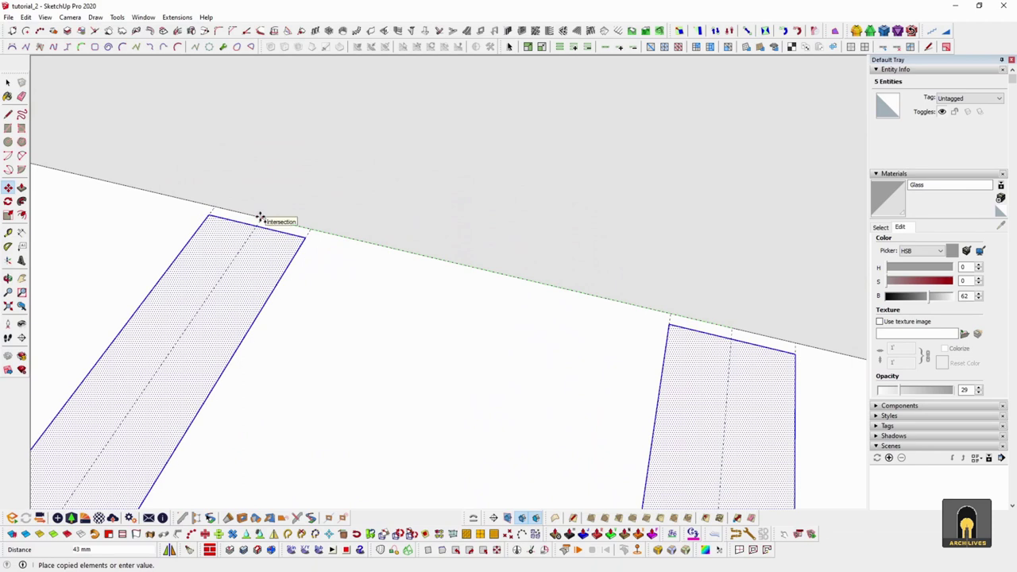
{"action": "left_click", "coordinate": [263, 217]}
{"action": "key", "text": "space"}
{"action": "scroll", "coordinate": [387, 241], "scroll_direction": "down", "scroll_amount": 2}
{"action": "scroll", "coordinate": [387, 241], "scroll_direction": "down", "scroll_amount": 2}
Try to recess the first groove strip into the sill with Push/Pull
{"action": "left_click", "coordinate": [531, 323]}
{"action": "left_click", "coordinate": [627, 361]}
{"action": "middle_click_drag", "start_coordinate": [720, 402], "coordinate": [569, 308]}
{"action": "scroll", "coordinate": [480, 303], "scroll_direction": "up", "scroll_amount": 4}
{"action": "key", "text": "p"}
{"action": "left_click", "coordinate": [506, 251]}
{"action": "left_click", "coordinate": [506, 248]}
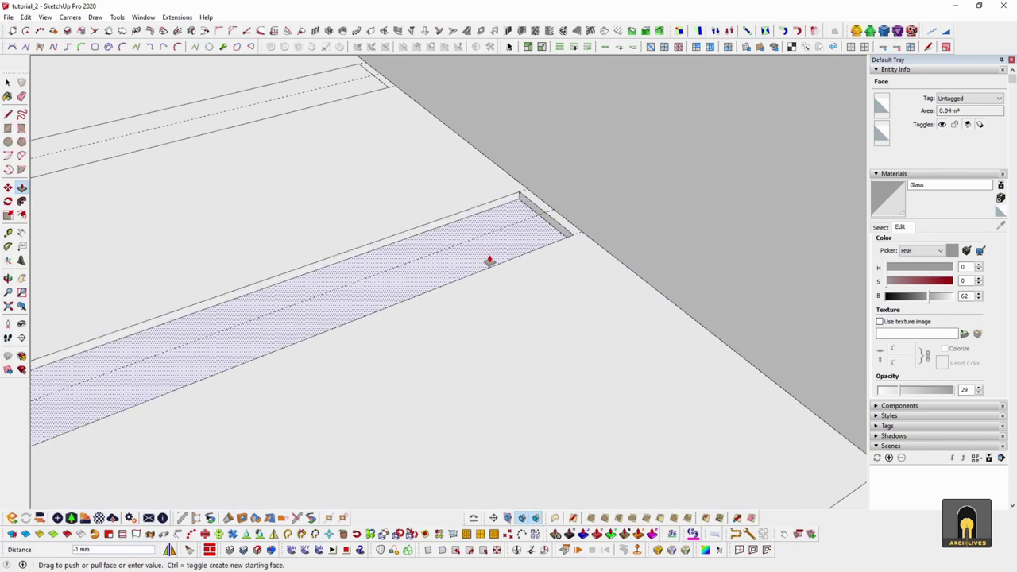
{"action": "key", "text": "Return"}
{"action": "scroll", "coordinate": [599, 313], "scroll_direction": "down", "scroll_amount": 3}
{"action": "middle_click_drag", "start_coordinate": [524, 327], "coordinate": [781, 395]}
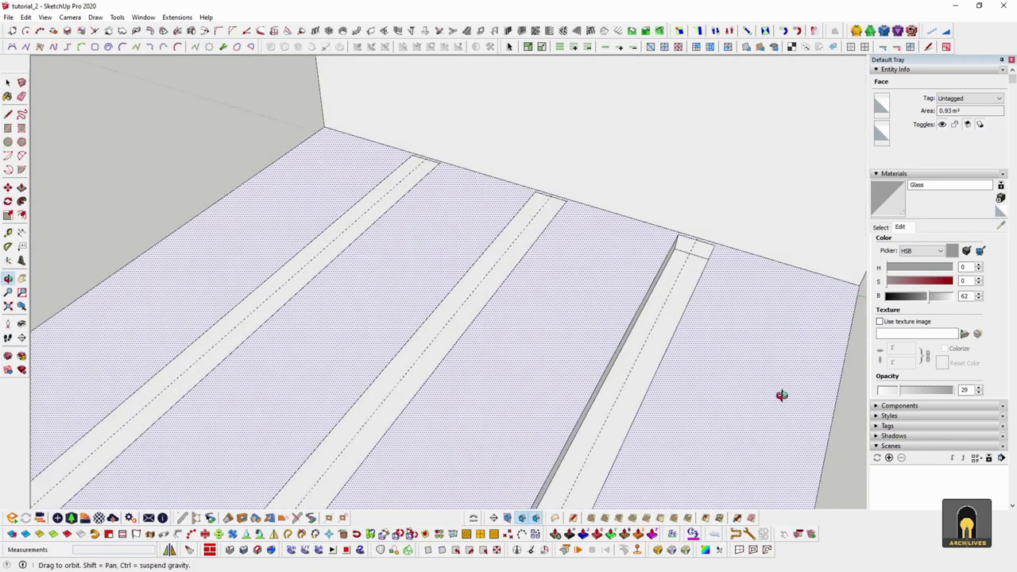
Push all three groove strips 5 mm down into the sill
{"action": "scroll", "coordinate": [702, 261], "scroll_direction": "up", "scroll_amount": 2}
{"action": "left_click", "coordinate": [694, 267]}
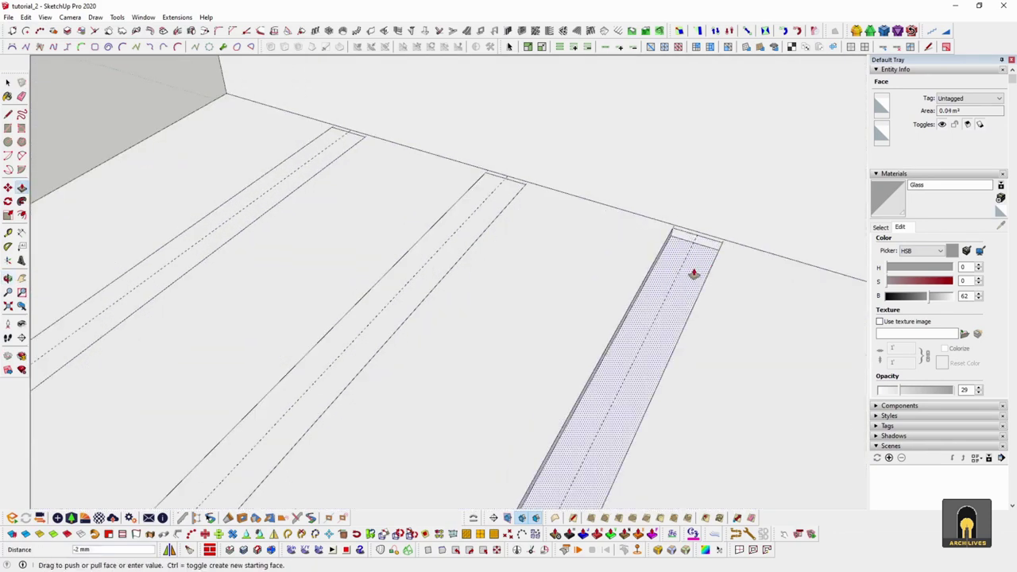
{"action": "type", "text": "5"}
{"action": "key", "text": "Return"}
{"action": "double_click", "coordinate": [315, 158]}
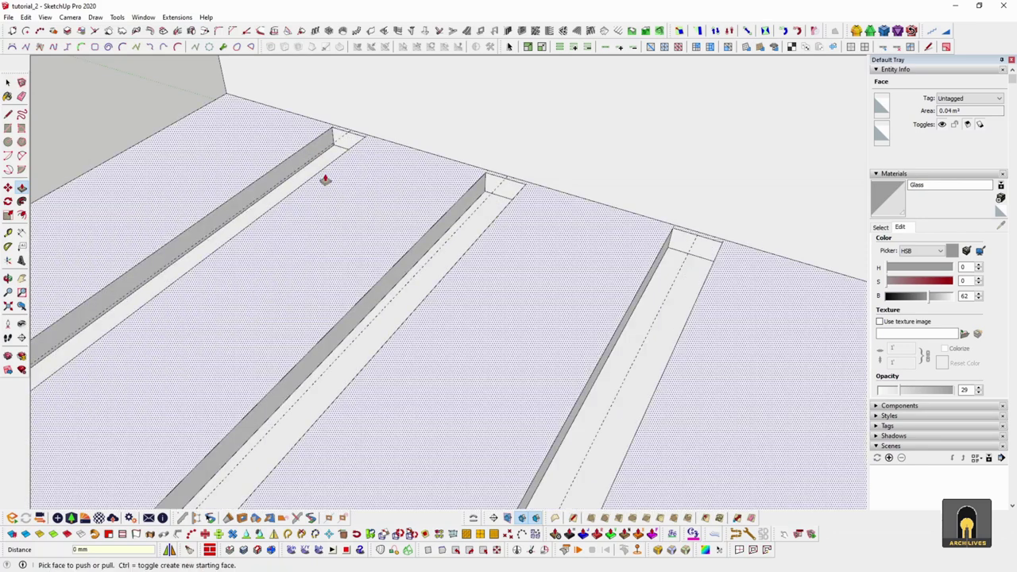
{"action": "key", "text": "space"}
Close the door frame group and delete all guides from the model
{"action": "scroll", "coordinate": [447, 233], "scroll_direction": "down", "scroll_amount": 10}
{"action": "left_click", "coordinate": [561, 313]}
{"action": "middle_click_drag", "start_coordinate": [560, 316], "coordinate": [74, 73]}
{"action": "left_click", "coordinate": [33, 19]}
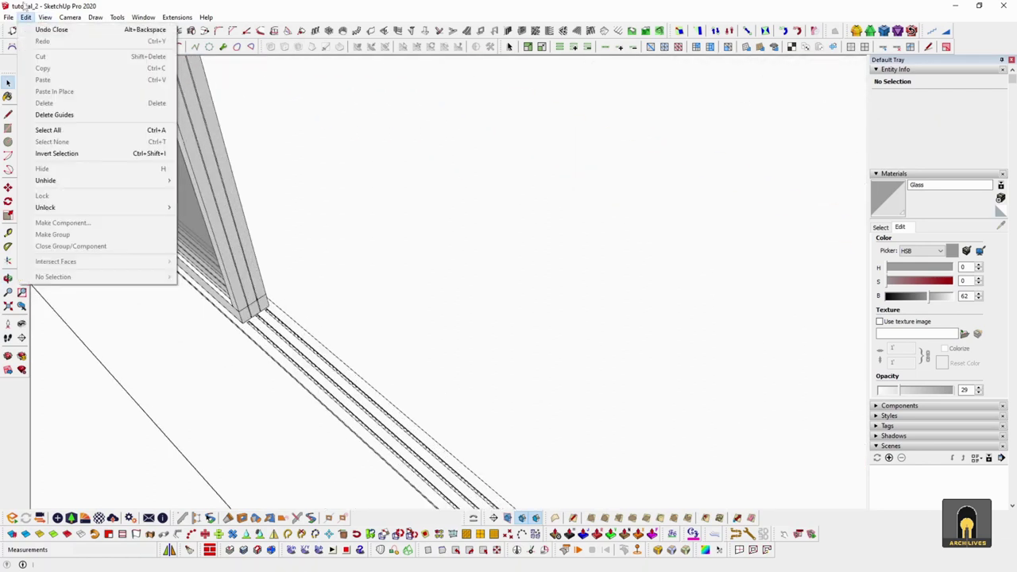
{"action": "left_click", "coordinate": [60, 116]}
Reopen the door frame for editing and hide the rest of the model
{"action": "middle_click_drag", "start_coordinate": [275, 273], "coordinate": [725, 324]}
{"action": "middle_click_drag", "start_coordinate": [770, 223], "coordinate": [731, 170], "text": "shift"}
{"action": "scroll", "coordinate": [731, 170], "scroll_direction": "up", "scroll_amount": 6}
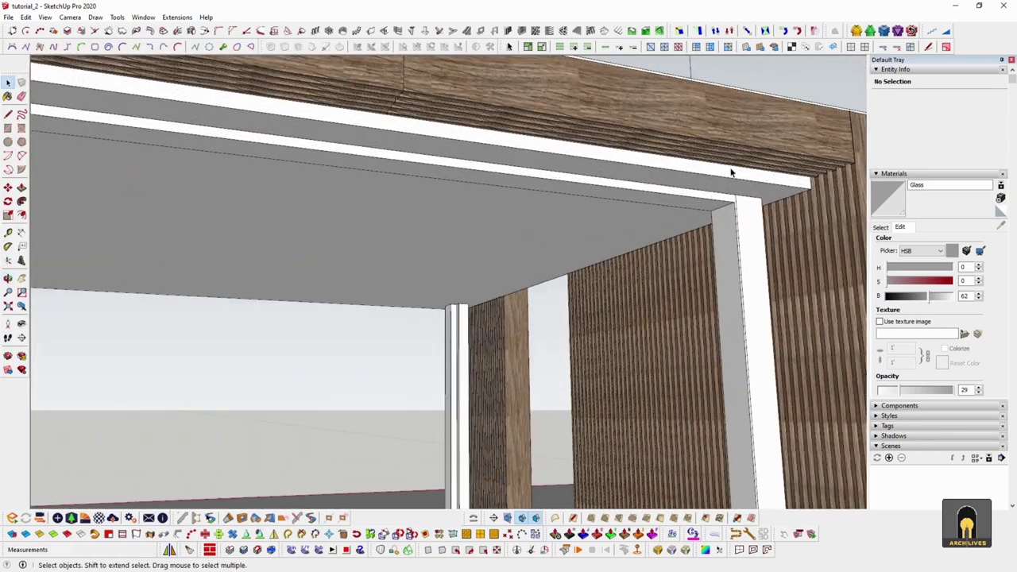
{"action": "double_click", "coordinate": [699, 232]}
{"action": "double_click", "coordinate": [698, 231]}
{"action": "left_click", "coordinate": [686, 235]}
{"action": "key", "text": "i"}
Copy the bottom faces of the three sill grooves about 3155 mm straight up onto the underside of the frame's head
{"action": "middle_click_drag", "start_coordinate": [715, 290], "coordinate": [644, 425]}
{"action": "scroll", "coordinate": [661, 387], "scroll_direction": "up", "scroll_amount": 2}
{"action": "scroll", "coordinate": [643, 425], "scroll_direction": "up", "scroll_amount": 3}
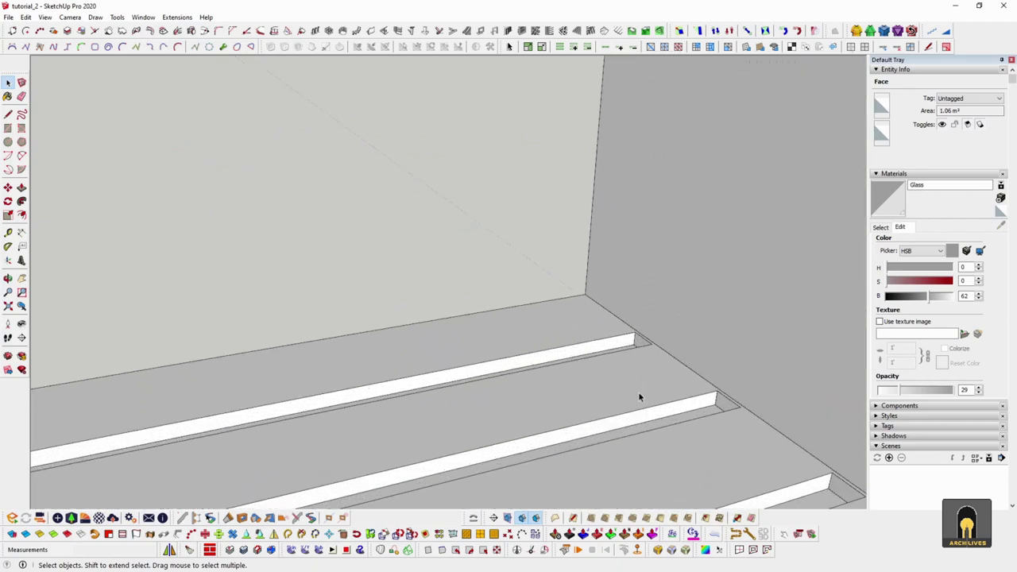
{"action": "middle_click_drag", "start_coordinate": [698, 416], "coordinate": [792, 392]}
{"action": "left_click", "coordinate": [491, 330]}
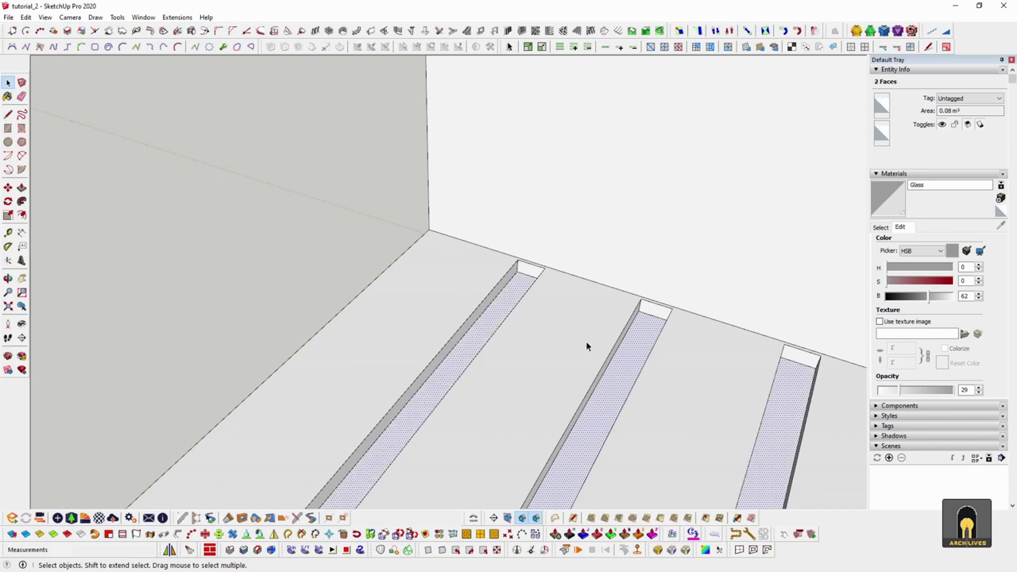
{"action": "key", "text": "ctrl"}
{"action": "left_click", "coordinate": [802, 364]}
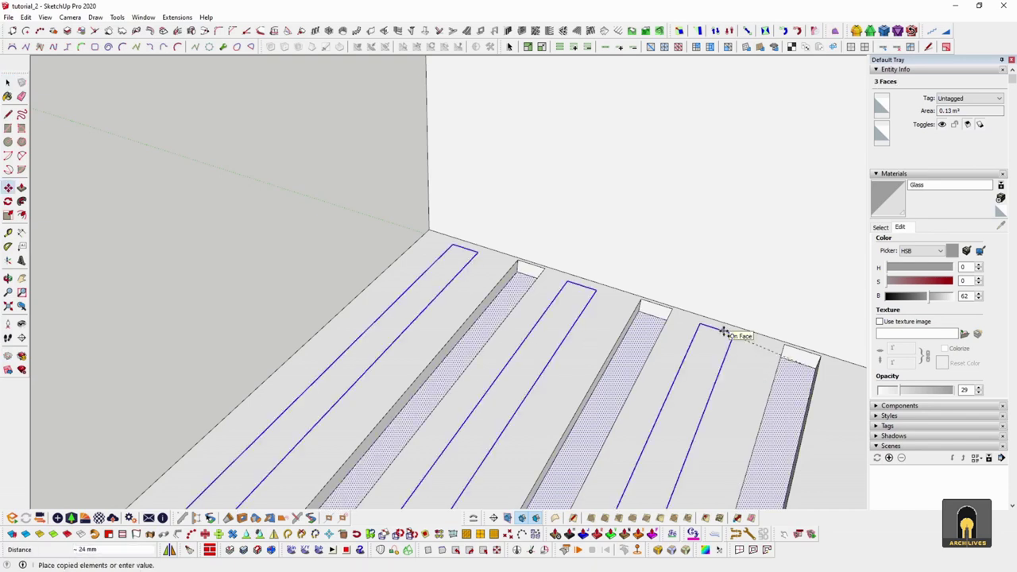
{"action": "scroll", "coordinate": [718, 324], "scroll_direction": "down", "scroll_amount": 5}
{"action": "middle_click_drag", "start_coordinate": [667, 259], "coordinate": [626, 474]}
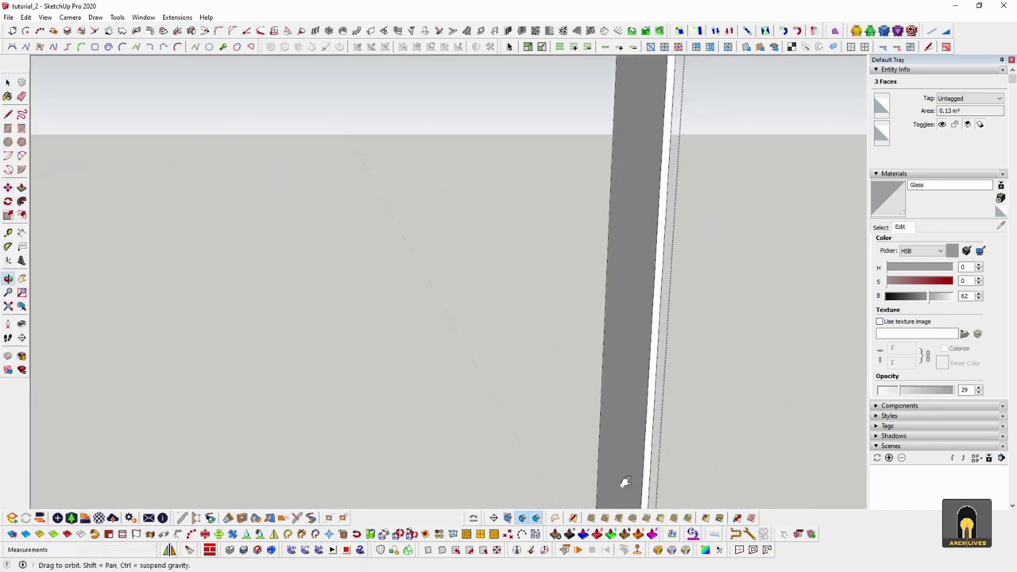
{"action": "middle_click_drag", "start_coordinate": [679, 162], "coordinate": [546, 201]}
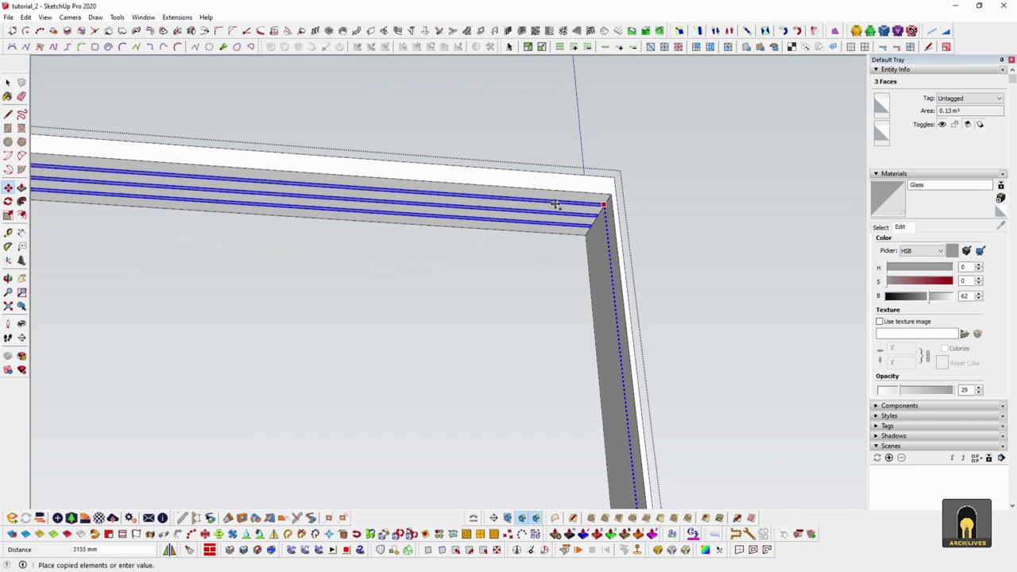
{"action": "left_click", "coordinate": [555, 205]}
{"action": "key", "text": "space"}
Recess the three copied strips equally into the underside of the frame's head with Push/Pull
{"action": "scroll", "coordinate": [564, 201], "scroll_direction": "up", "scroll_amount": 5}
{"action": "middle_click_drag", "start_coordinate": [606, 220], "coordinate": [618, 236]}
{"action": "key", "text": "p"}
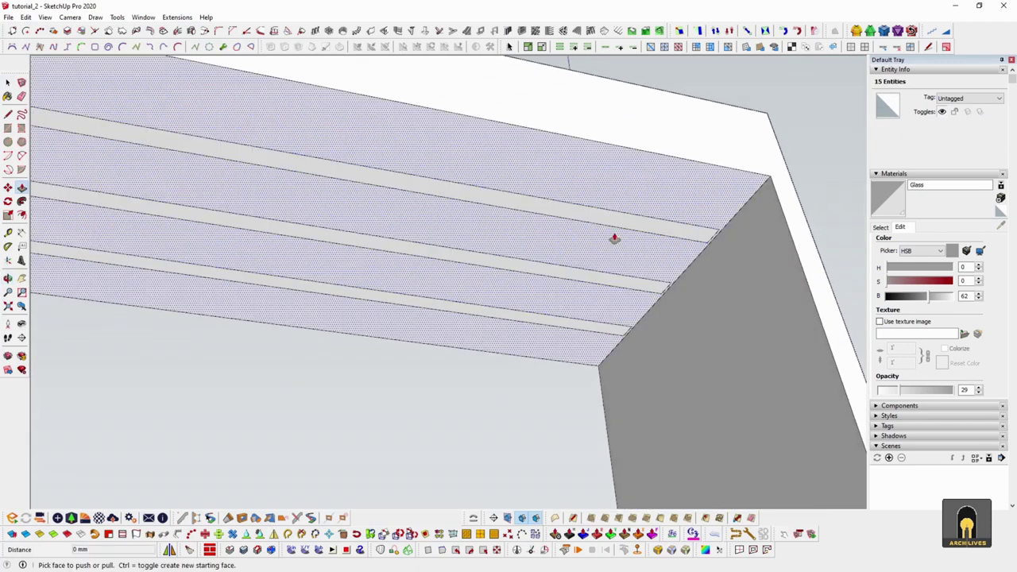
{"action": "left_click", "coordinate": [617, 223]}
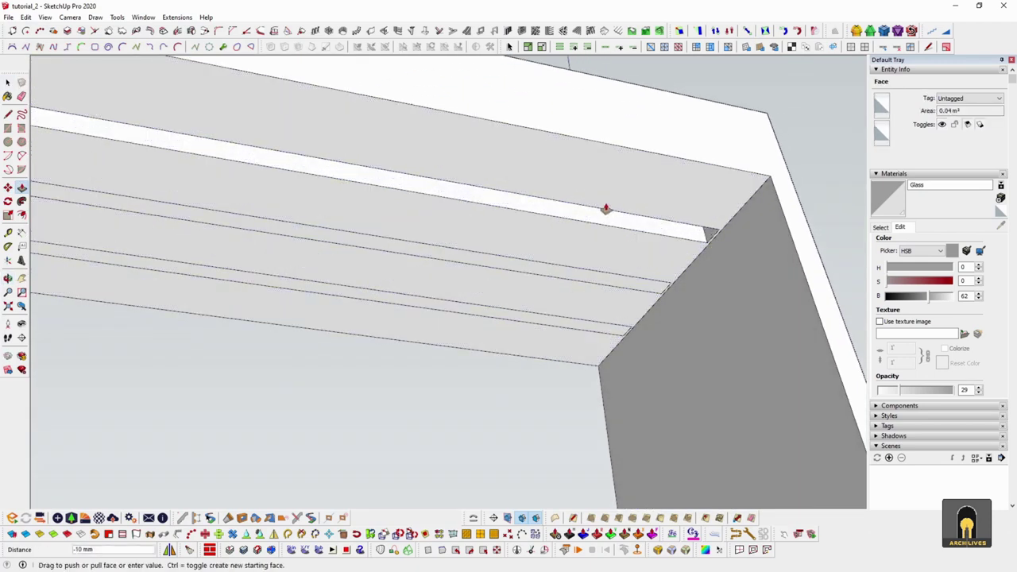
{"action": "key", "text": "Return"}
{"action": "middle_click_drag", "start_coordinate": [606, 209], "coordinate": [583, 319]}
{"action": "double_click", "coordinate": [547, 346]}
{"action": "double_click", "coordinate": [456, 373]}
{"action": "middle_click_drag", "start_coordinate": [457, 370], "coordinate": [274, 489]}
{"action": "key", "text": "space"}
Examine the finished door frame, stacked panels and grooved sill within the whole building
{"action": "scroll", "coordinate": [574, 354], "scroll_direction": "down", "scroll_amount": 3}
{"action": "middle_click_drag", "start_coordinate": [575, 354], "coordinate": [545, 354]}
{"action": "scroll", "coordinate": [503, 316], "scroll_direction": "down", "scroll_amount": 5}
{"action": "scroll", "coordinate": [549, 372], "scroll_direction": "down", "scroll_amount": 5}
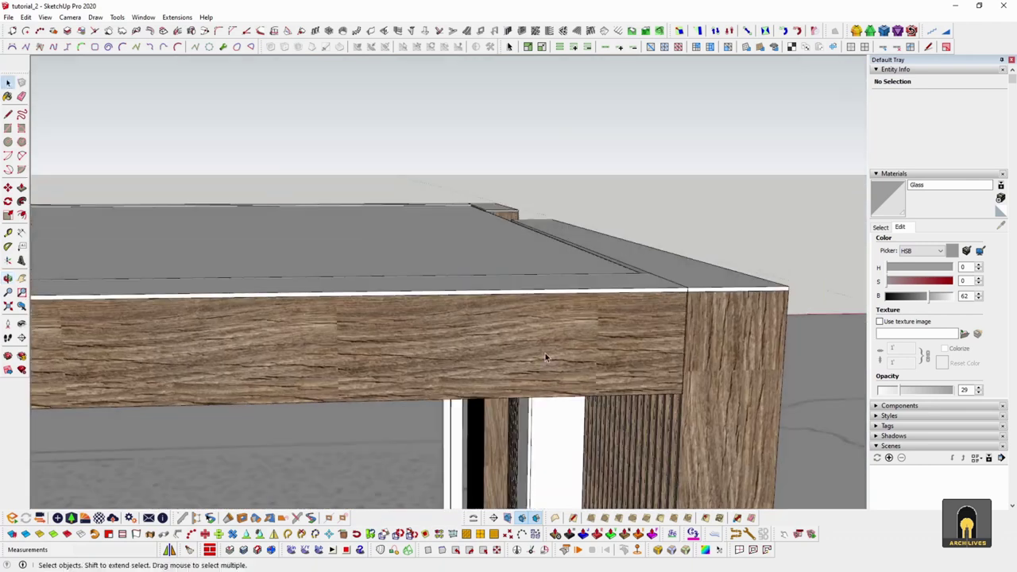
{"action": "scroll", "coordinate": [564, 340], "scroll_direction": "down", "scroll_amount": 5}
{"action": "scroll", "coordinate": [570, 340], "scroll_direction": "down", "scroll_amount": 5}
{"action": "mouse_move", "coordinate": [563, 403]}
{"action": "middle_mouse_down"}
{"action": "mouse_move", "coordinate": [599, 311]}
{"action": "mouse_move", "coordinate": [562, 338]}
{"action": "mouse_move", "coordinate": [662, 390]}
{"action": "mouse_move", "coordinate": [636, 373]}
{"action": "middle_mouse_up"}
{"action": "scroll", "coordinate": [557, 342], "scroll_direction": "up", "scroll_amount": 7}
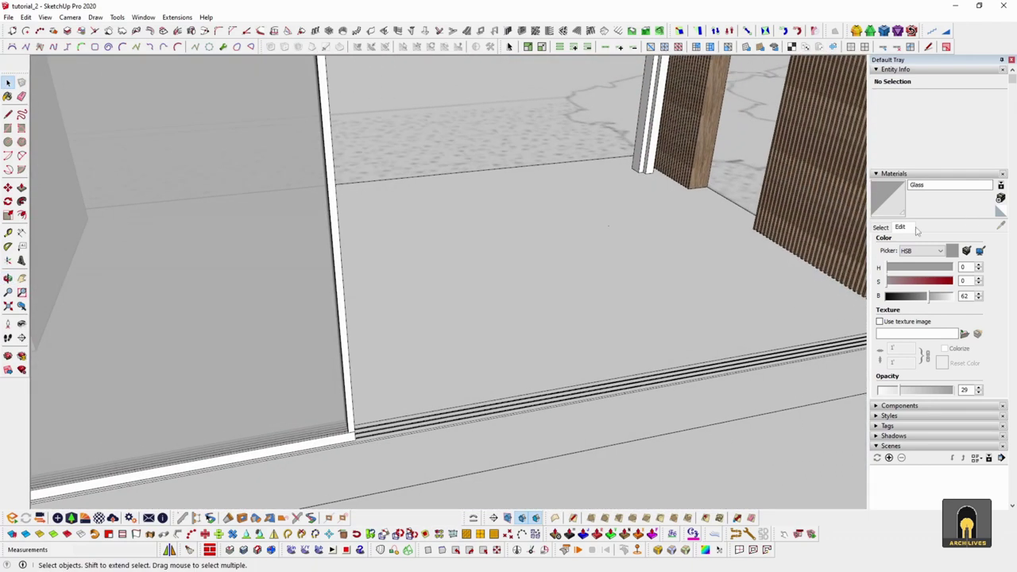
List the materials in the model and examine the door frame and floor track finish in the reference photo
{"action": "left_click", "coordinate": [880, 228]}
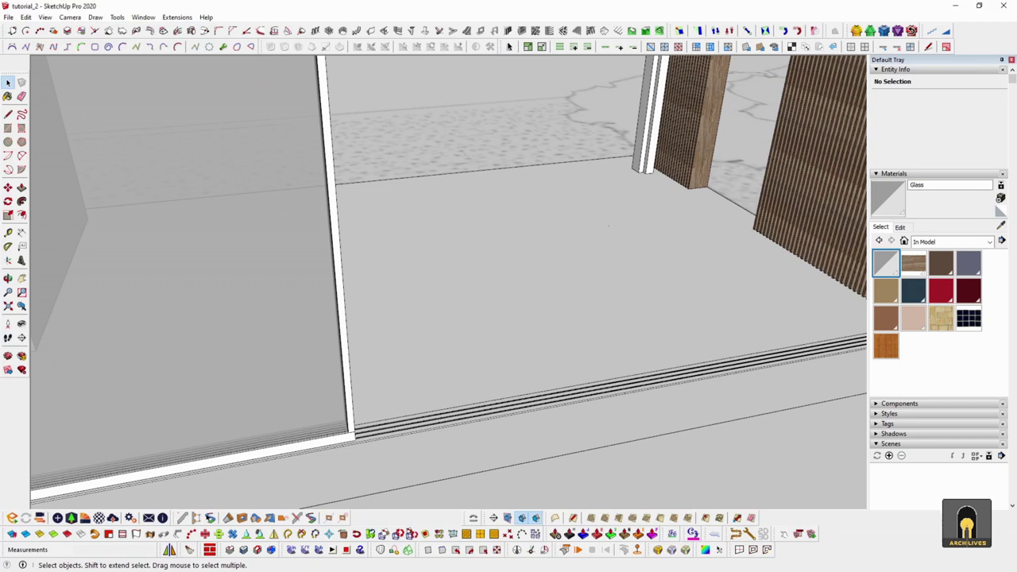
{"action": "key", "text": "alt+Tab"}
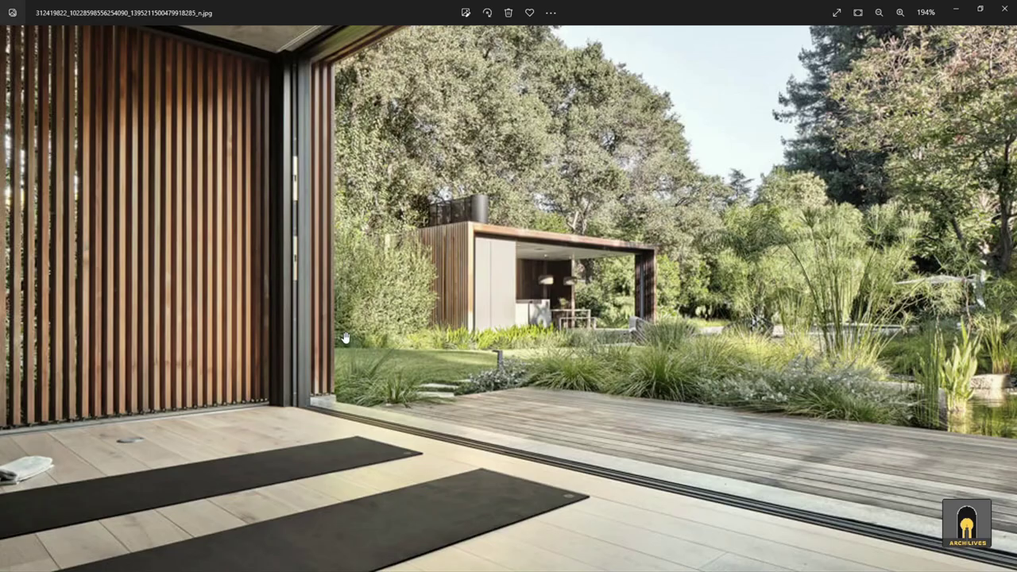
{"action": "scroll", "coordinate": [360, 336], "scroll_direction": "up", "scroll_amount": 4}
{"action": "scroll", "coordinate": [425, 284], "scroll_direction": "down", "scroll_amount": 5}
{"action": "scroll", "coordinate": [359, 372], "scroll_direction": "up", "scroll_amount": 5}
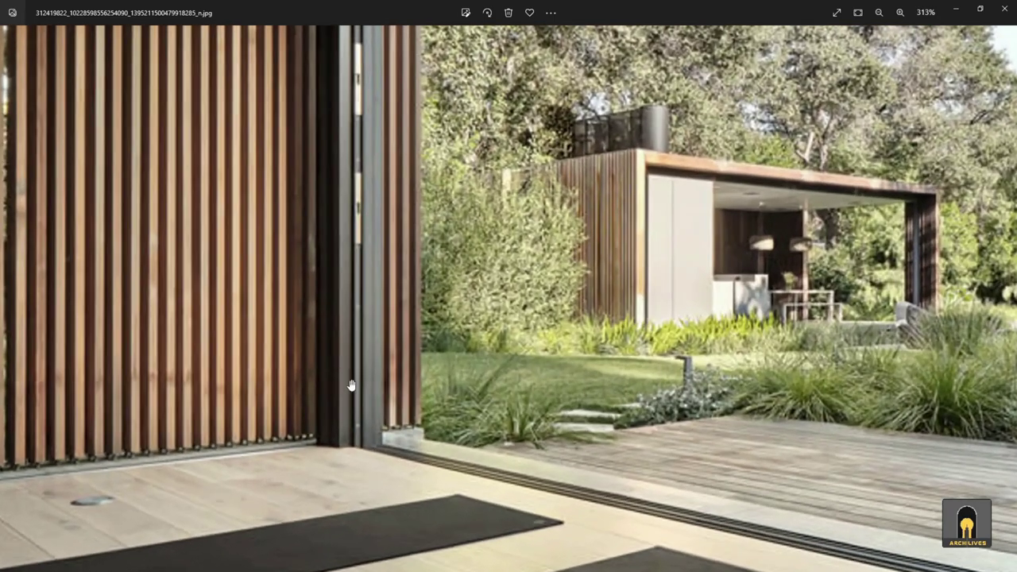
{"action": "left_click_drag", "start_coordinate": [383, 348], "coordinate": [433, 397]}
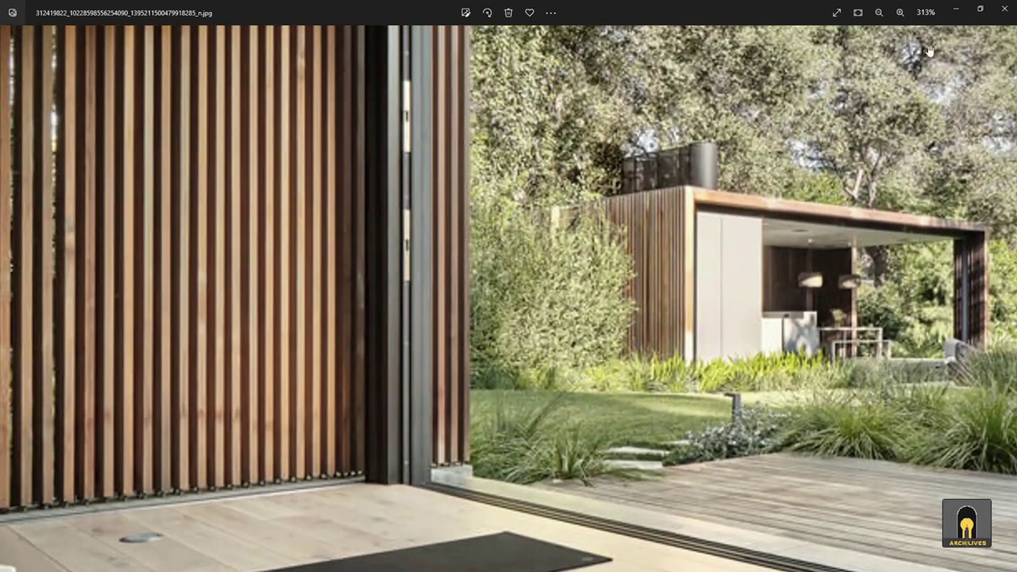
{"action": "left_click", "coordinate": [956, 9]}
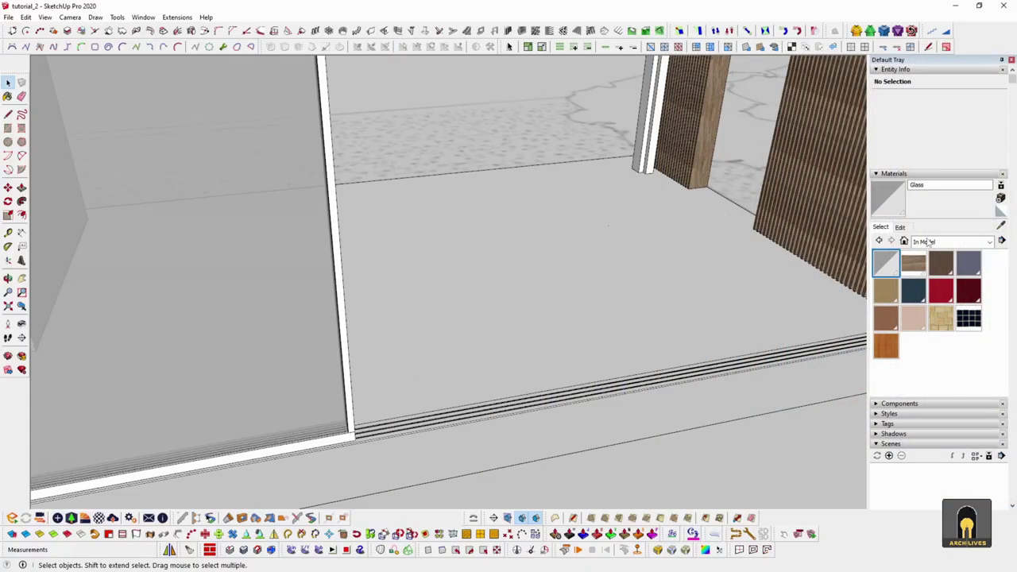
Create a grey material named blackmetal with hue 0, saturation 0 and brightness 50
{"action": "left_click", "coordinate": [1000, 198]}
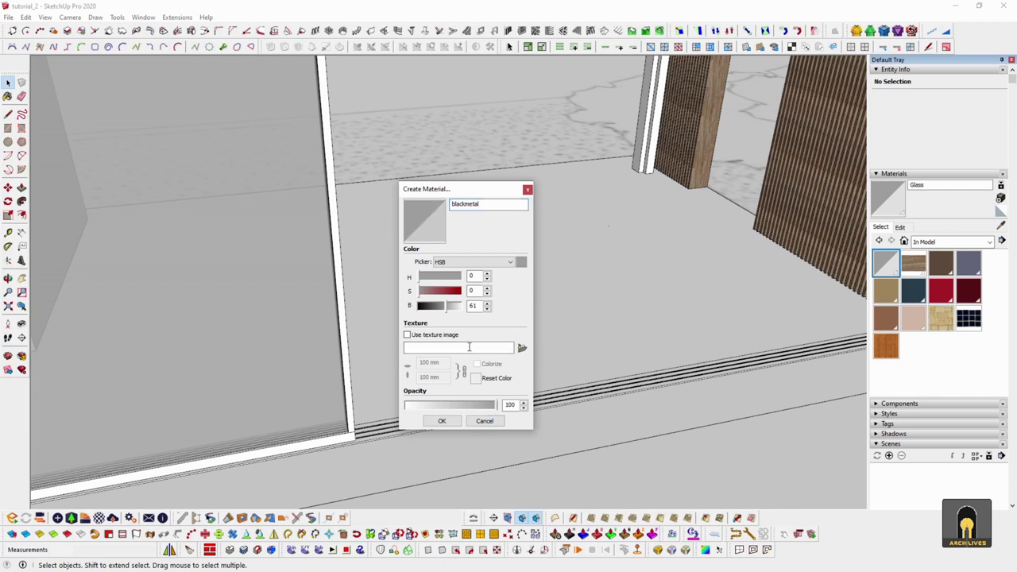
{"action": "mouse_move", "coordinate": [445, 312]}
{"action": "left_mouse_down"}
{"action": "mouse_move", "coordinate": [428, 309]}
{"action": "mouse_move", "coordinate": [444, 313]}
{"action": "left_mouse_up"}
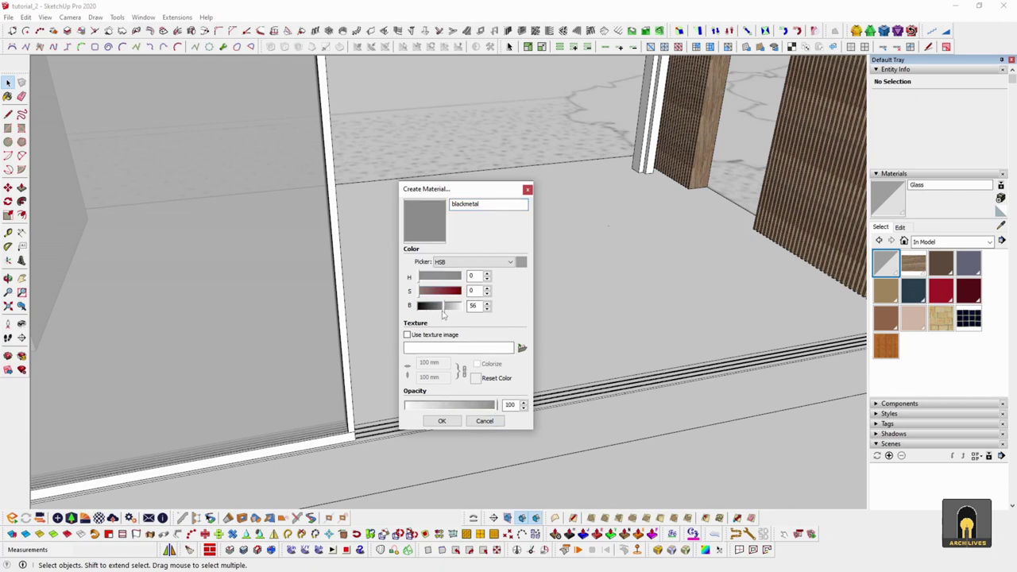
{"action": "left_click", "coordinate": [455, 422]}
Paint the whole vertical post between the door opening and the slatted wall with blackmetal
{"action": "middle_click_drag", "start_coordinate": [518, 356], "coordinate": [869, 282]}
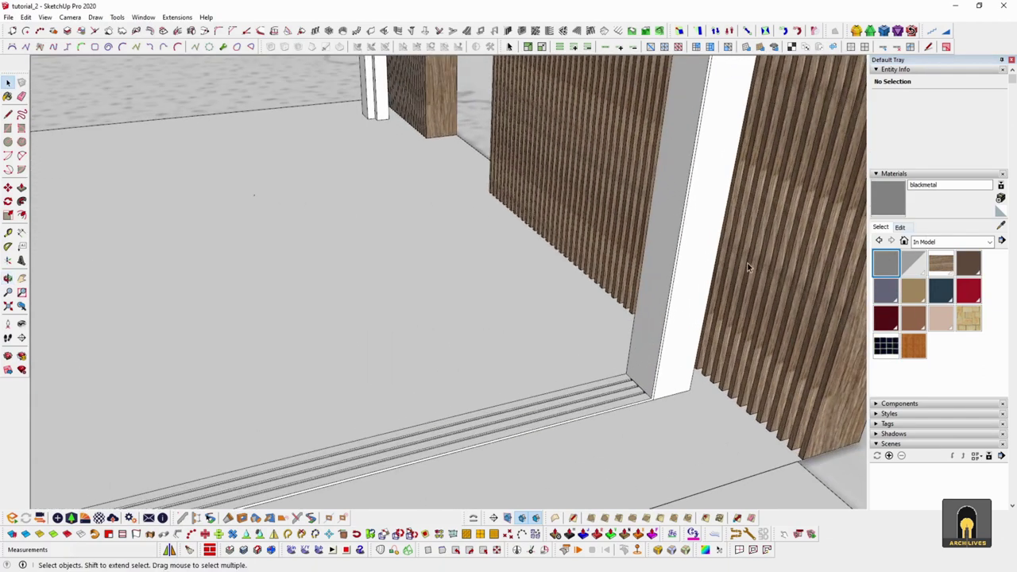
{"action": "double_click", "coordinate": [668, 278]}
{"action": "key", "text": "b"}
{"action": "left_click", "coordinate": [685, 245]}
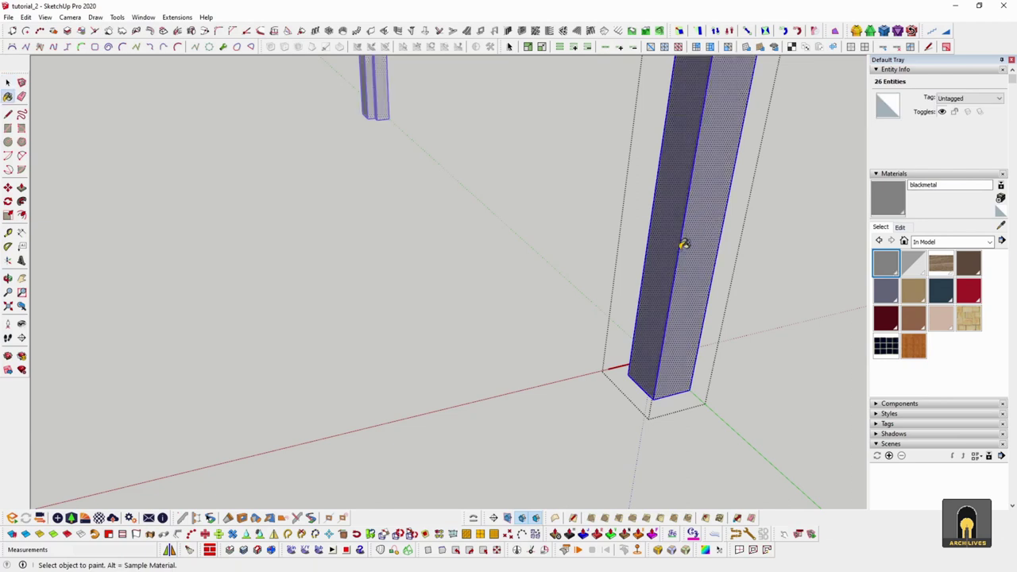
{"action": "key", "text": "space"}
{"action": "key", "text": "Escape"}
Paint all geometry of the grooved door frame, including its sill tracks, with blackmetal
{"action": "double_click", "coordinate": [596, 390]}
{"action": "key", "text": "ctrl+a"}
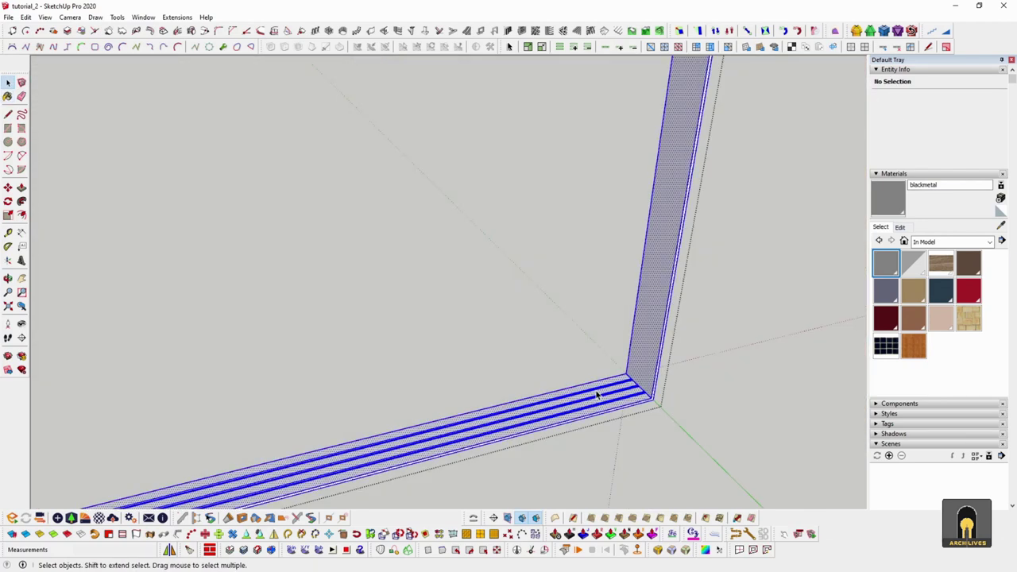
{"action": "key", "text": "b"}
{"action": "left_click", "coordinate": [583, 389]}
{"action": "key", "text": "space"}
{"action": "key", "text": "Escape"}
{"action": "scroll", "coordinate": [597, 403], "scroll_direction": "down", "scroll_amount": 5}
{"action": "key", "text": "Escape"}
{"action": "middle_click_drag", "start_coordinate": [613, 411], "coordinate": [407, 373]}
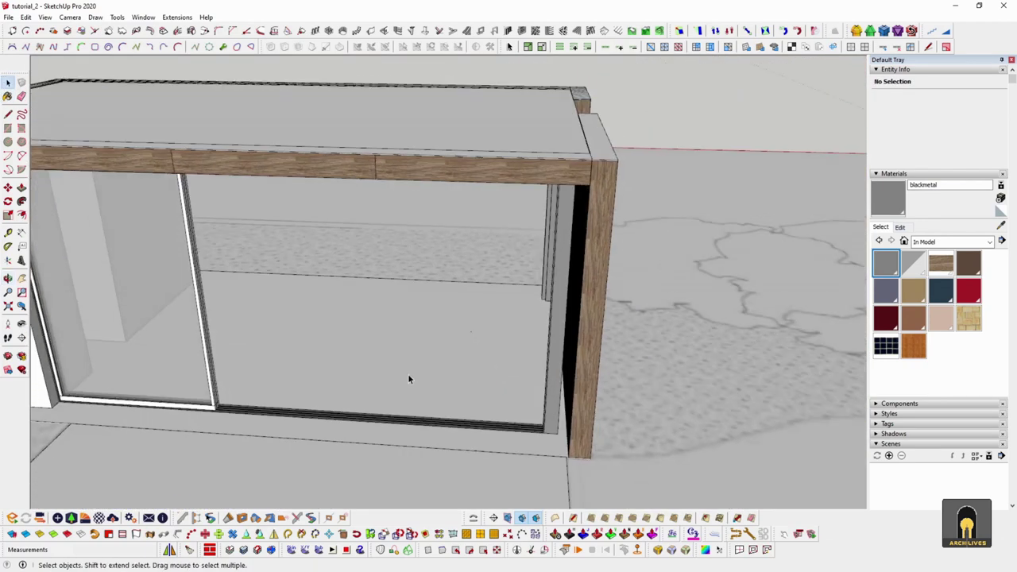
Paint the bottom rail of the sliding glass panels with blackmetal
{"action": "scroll", "coordinate": [381, 390], "scroll_direction": "up", "scroll_amount": 4}
{"action": "middle_click_drag", "start_coordinate": [357, 400], "coordinate": [517, 401], "text": "shift"}
{"action": "scroll", "coordinate": [312, 416], "scroll_direction": "up", "scroll_amount": 4}
{"action": "left_click", "coordinate": [355, 419]}
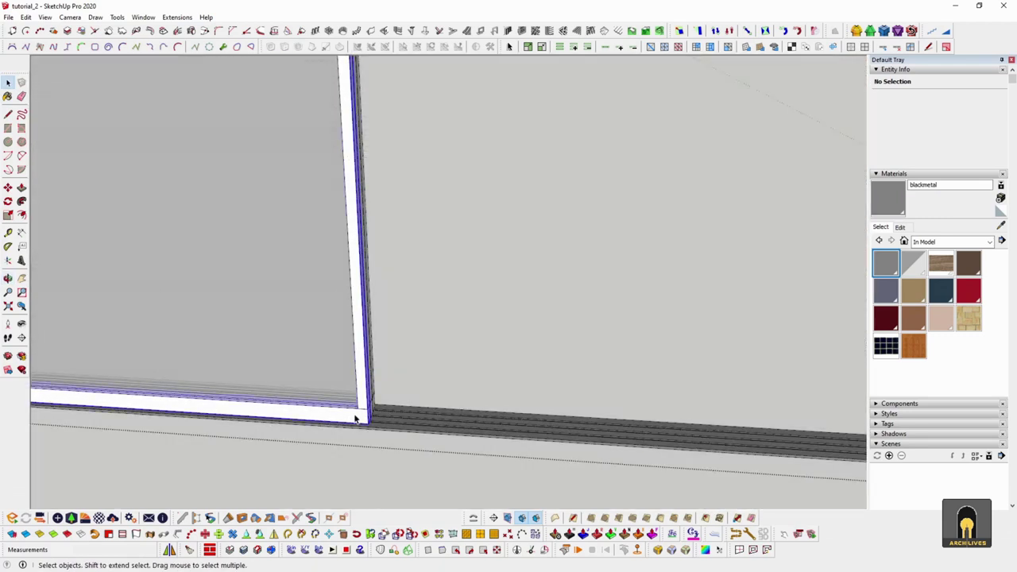
{"action": "double_click", "coordinate": [355, 419]}
{"action": "left_click", "coordinate": [355, 419]}
{"action": "key", "text": "b"}
{"action": "left_click", "coordinate": [345, 418]}
{"action": "key", "text": "space"}
{"action": "key", "text": "Escape"}
Paint all faces of the sliding panels' vertical stile with blackmetal
{"action": "double_click", "coordinate": [367, 387]}
{"action": "key", "text": "ctrl+a"}
{"action": "left_click", "coordinate": [368, 372]}
{"action": "key", "text": "space"}
{"action": "scroll", "coordinate": [368, 405], "scroll_direction": "down", "scroll_amount": 2}
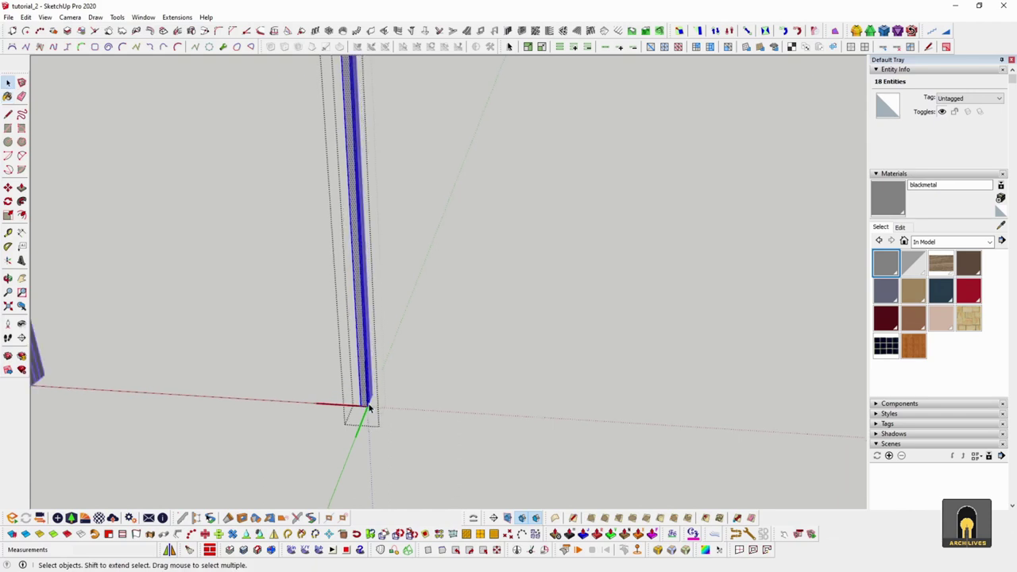
{"action": "key", "text": "Escape"}
{"action": "scroll", "coordinate": [414, 418], "scroll_direction": "down", "scroll_amount": 2}
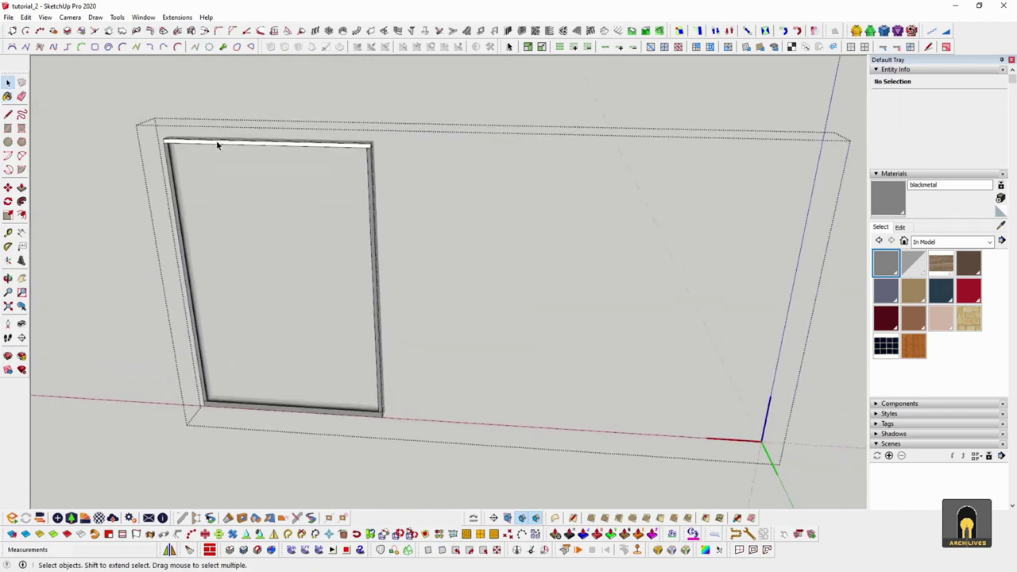
Paint the top rail of the sliding panels with blackmetal and leave the door groups
{"action": "scroll", "coordinate": [271, 146], "scroll_direction": "up", "scroll_amount": 2}
{"action": "double_click", "coordinate": [308, 145]}
{"action": "key", "text": "ctrl+a"}
{"action": "left_click", "coordinate": [302, 145]}
{"action": "key", "text": "space"}
{"action": "scroll", "coordinate": [303, 148], "scroll_direction": "down", "scroll_amount": 3}
{"action": "key", "text": "Escape"}
{"action": "key", "text": "Escape"}
{"action": "key", "text": "Escape"}
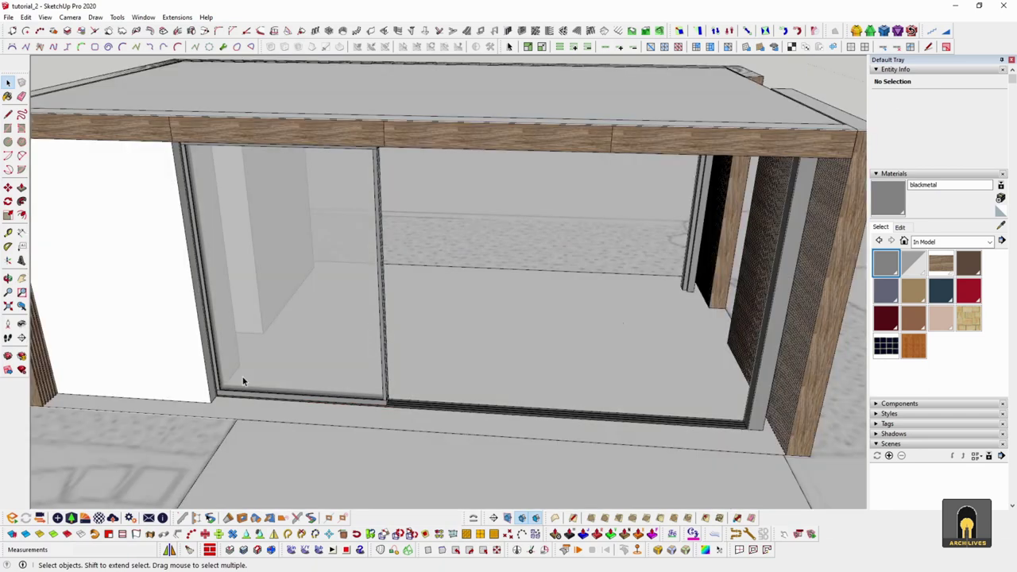
Darken the blackmetal material to a brightness of 28
{"action": "scroll", "coordinate": [251, 407], "scroll_direction": "up", "scroll_amount": 2}
{"action": "middle_click_drag", "start_coordinate": [439, 395], "coordinate": [327, 422]}
{"action": "scroll", "coordinate": [327, 422], "scroll_direction": "up", "scroll_amount": 3}
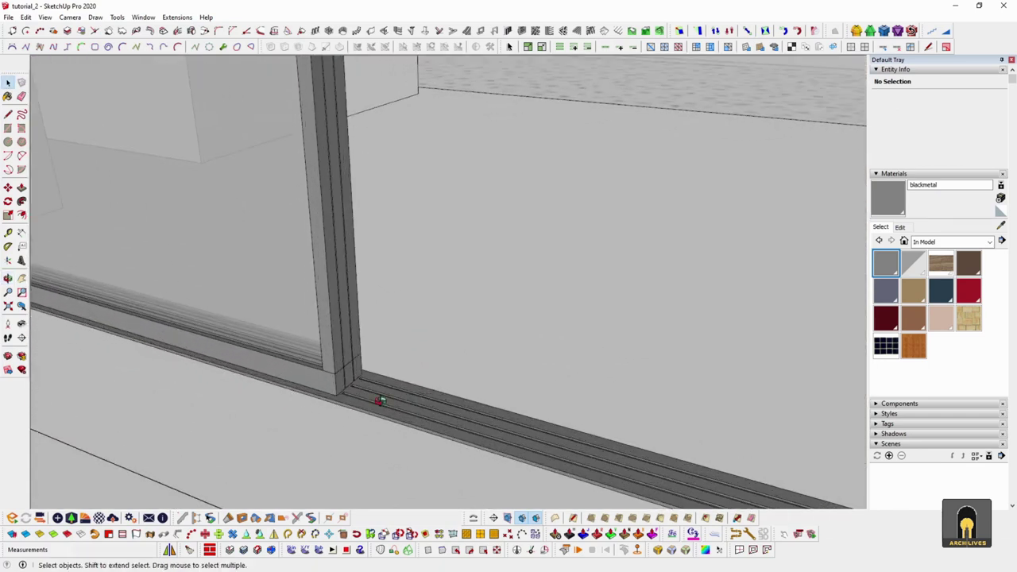
{"action": "middle_click_drag", "start_coordinate": [383, 407], "coordinate": [295, 370]}
{"action": "scroll", "coordinate": [295, 370], "scroll_direction": "up", "scroll_amount": 2}
{"action": "left_click", "coordinate": [900, 227]}
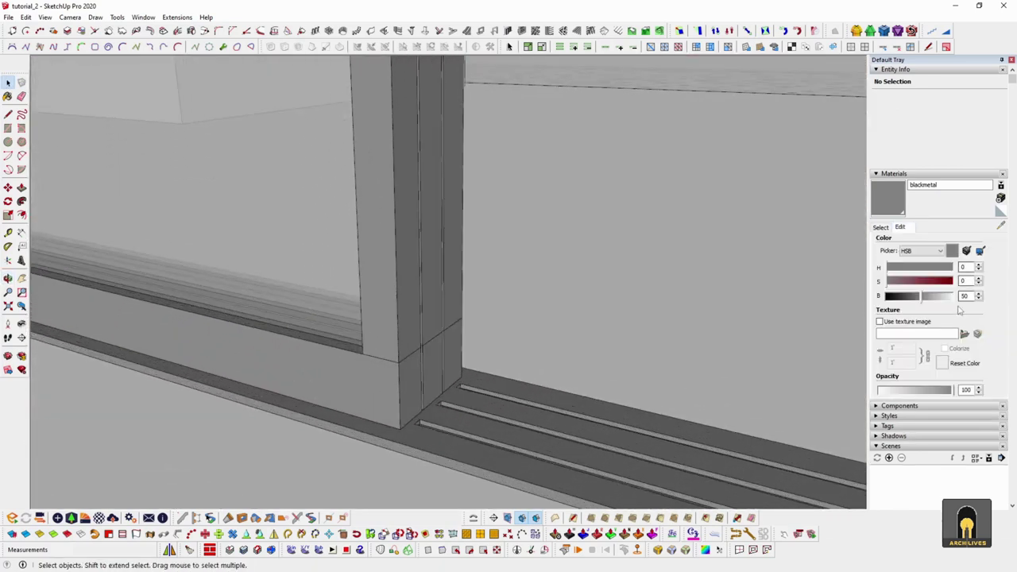
{"action": "left_click", "coordinate": [907, 296]}
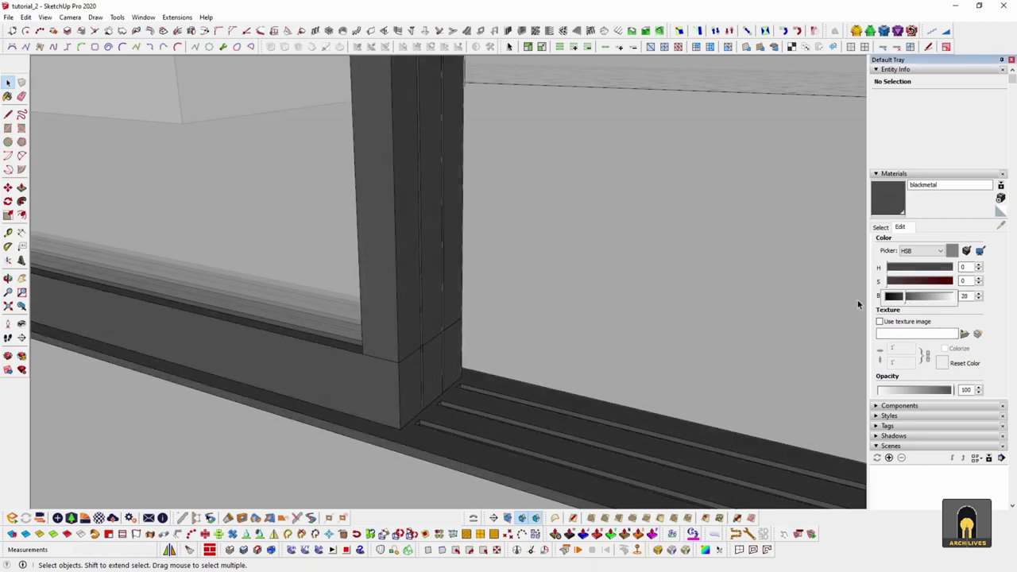
Examine the darkened door frame, panels and floor tracks against the whole building and up close
{"action": "scroll", "coordinate": [420, 345], "scroll_direction": "down", "scroll_amount": 5}
{"action": "middle_click_drag", "start_coordinate": [405, 387], "coordinate": [422, 423]}
{"action": "scroll", "coordinate": [438, 416], "scroll_direction": "down", "scroll_amount": 4}
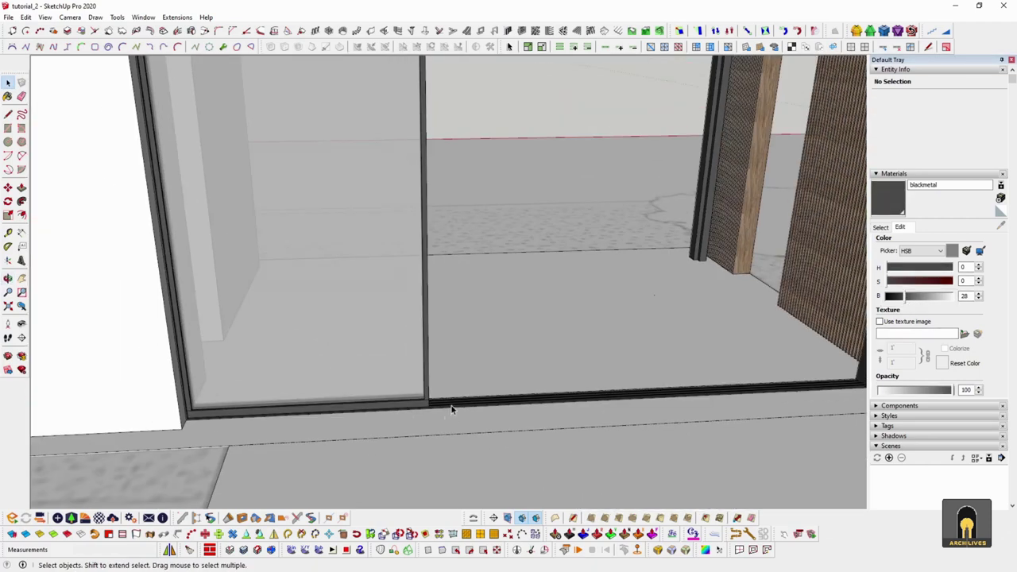
{"action": "scroll", "coordinate": [450, 410], "scroll_direction": "down", "scroll_amount": 4}
{"action": "middle_click_drag", "start_coordinate": [545, 406], "coordinate": [545, 306]}
{"action": "scroll", "coordinate": [343, 414], "scroll_direction": "up", "scroll_amount": 5}
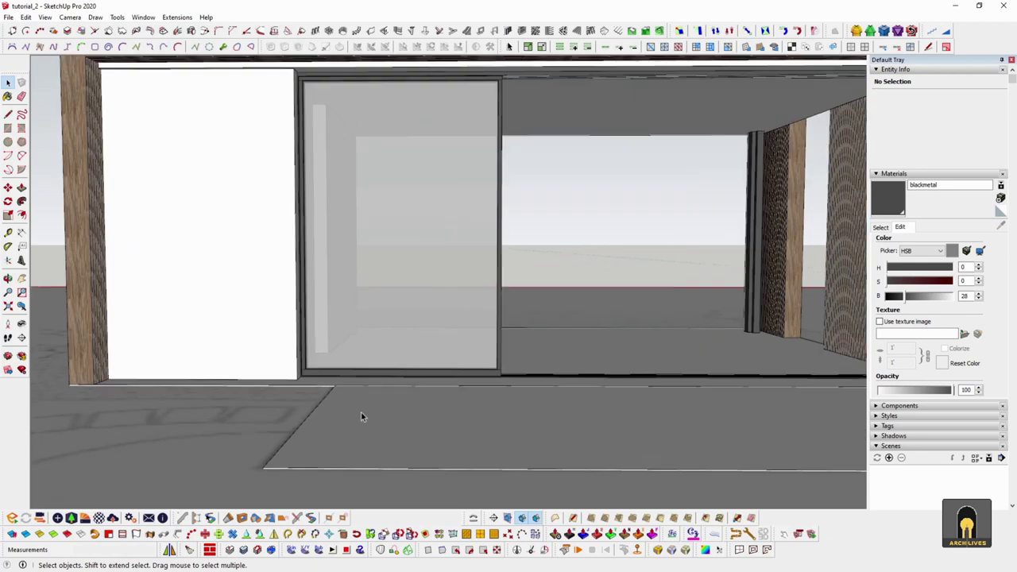
{"action": "scroll", "coordinate": [507, 350], "scroll_direction": "up", "scroll_amount": 5}
{"action": "middle_click_drag", "start_coordinate": [510, 347], "coordinate": [484, 285]}
{"action": "scroll", "coordinate": [438, 404], "scroll_direction": "up", "scroll_amount": 4}
{"action": "middle_click_drag", "start_coordinate": [459, 402], "coordinate": [543, 368]}
{"action": "scroll", "coordinate": [475, 401], "scroll_direction": "up", "scroll_amount": 3}
{"action": "middle_click_drag", "start_coordinate": [474, 405], "coordinate": [472, 374]}
Switch to the reference photos and examine the glass door's frame, lower corner and sill in the exterior views
{"action": "key", "text": "alt+Tab"}
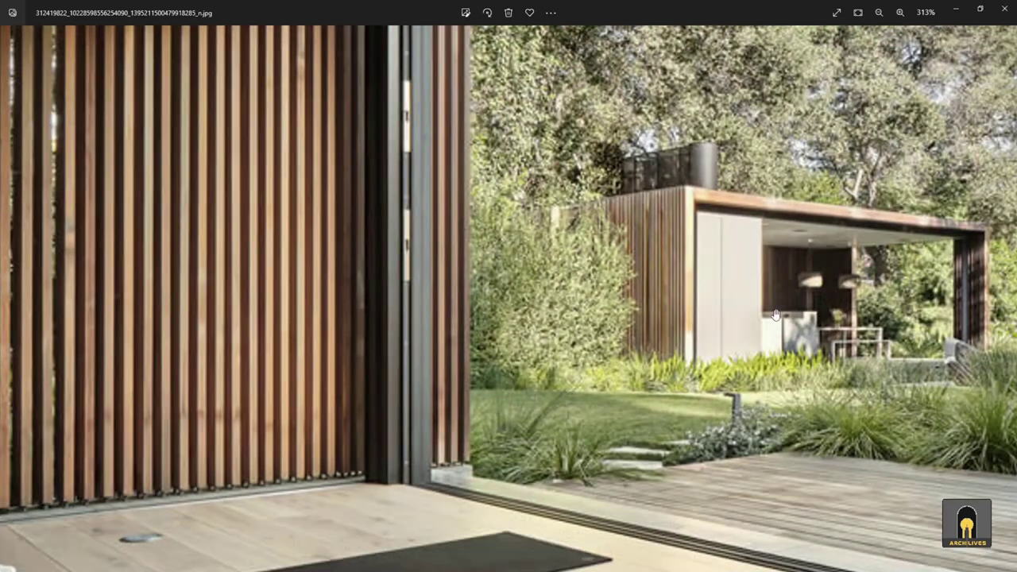
{"action": "key", "text": "Right"}
{"action": "key", "text": "Right"}
{"action": "key", "text": "Right"}
{"action": "key", "text": "Right"}
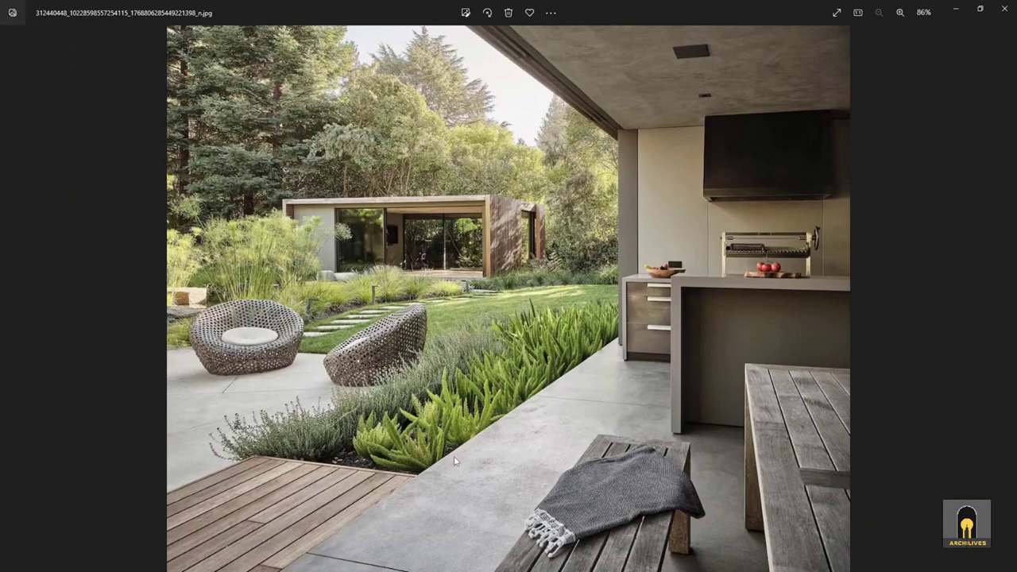
{"action": "key", "text": "Right"}
{"action": "key", "text": "Right"}
{"action": "scroll", "coordinate": [526, 389], "scroll_direction": "up", "scroll_amount": 5}
{"action": "scroll", "coordinate": [526, 389], "scroll_direction": "up", "scroll_amount": 7}
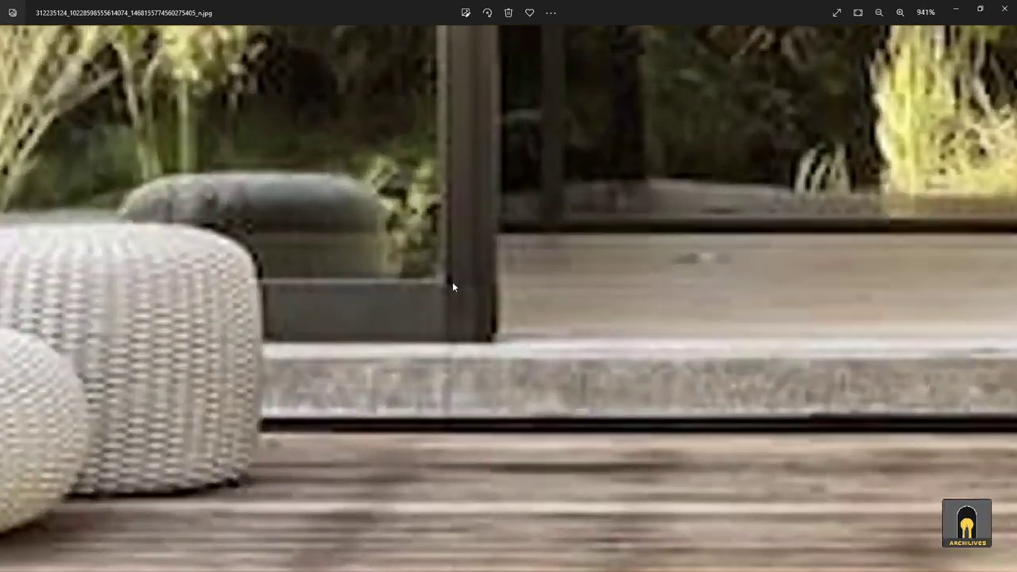
{"action": "scroll", "coordinate": [511, 453], "scroll_direction": "down", "scroll_amount": 7}
{"action": "scroll", "coordinate": [606, 427], "scroll_direction": "down", "scroll_amount": 3}
{"action": "scroll", "coordinate": [602, 428], "scroll_direction": "up", "scroll_amount": 3}
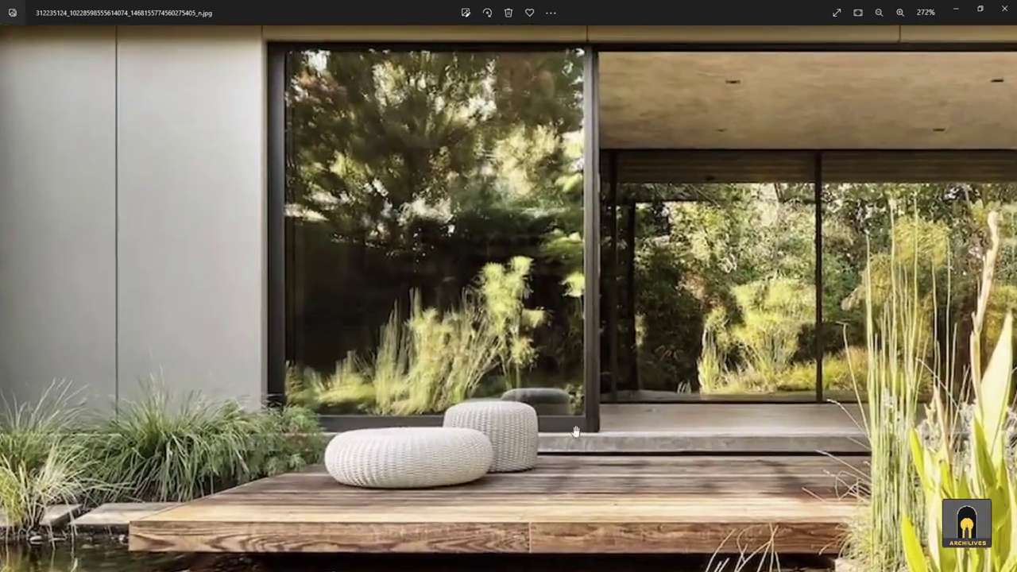
{"action": "left_click_drag", "start_coordinate": [589, 429], "coordinate": [597, 515]}
{"action": "left_click_drag", "start_coordinate": [605, 434], "coordinate": [607, 438]}
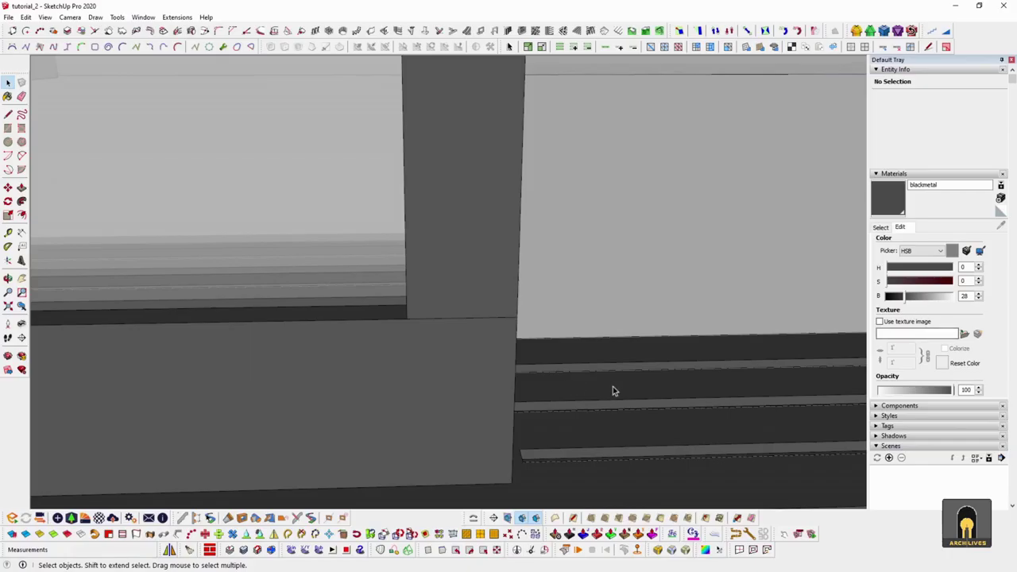
Turn off the display of model edges to check the painted door frame without outlines
{"action": "scroll", "coordinate": [474, 413], "scroll_direction": "down", "scroll_amount": 5}
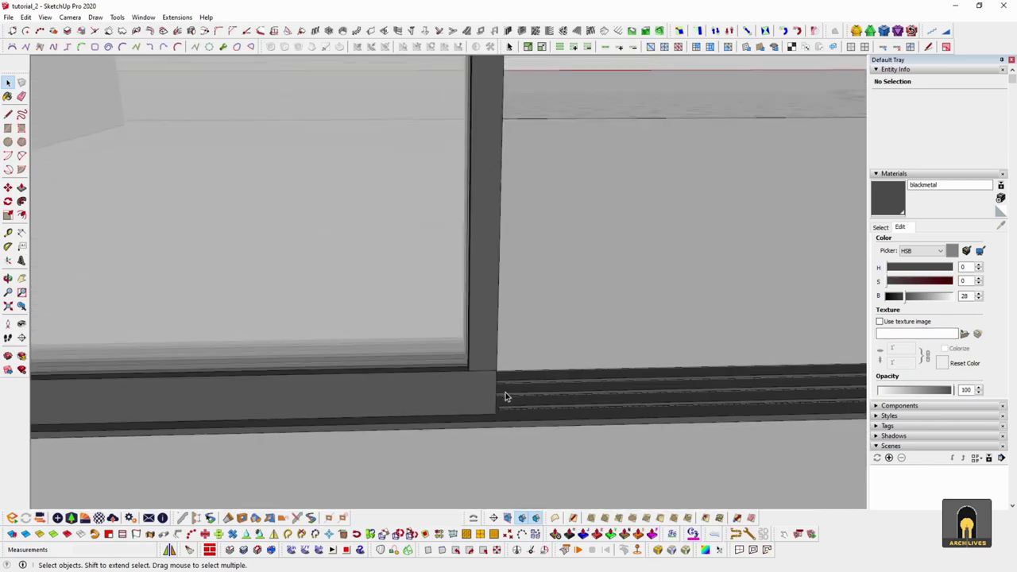
{"action": "middle_click_drag", "start_coordinate": [565, 386], "coordinate": [434, 358]}
{"action": "scroll", "coordinate": [438, 362], "scroll_direction": "up", "scroll_amount": 3}
{"action": "mouse_move", "coordinate": [487, 403]}
{"action": "middle_mouse_down"}
{"action": "mouse_move", "coordinate": [356, 363]}
{"action": "mouse_move", "coordinate": [350, 342]}
{"action": "mouse_move", "coordinate": [494, 351]}
{"action": "mouse_move", "coordinate": [492, 395]}
{"action": "middle_mouse_up"}
{"action": "left_click", "coordinate": [44, 17]}
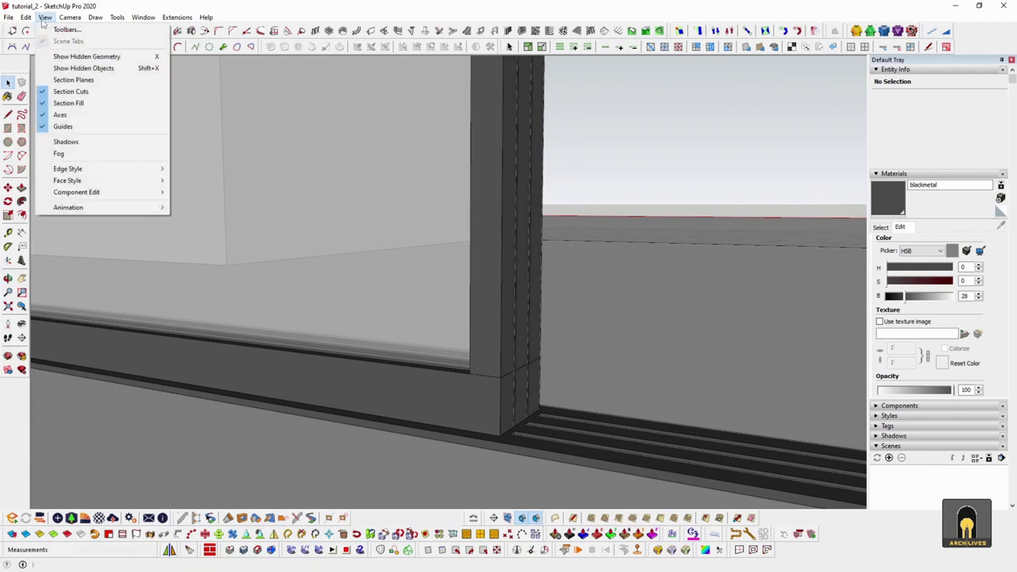
{"action": "mouse_move", "coordinate": [120, 168]}
{"action": "left_click", "coordinate": [191, 171]}
{"action": "scroll", "coordinate": [497, 398], "scroll_direction": "up", "scroll_amount": 3}
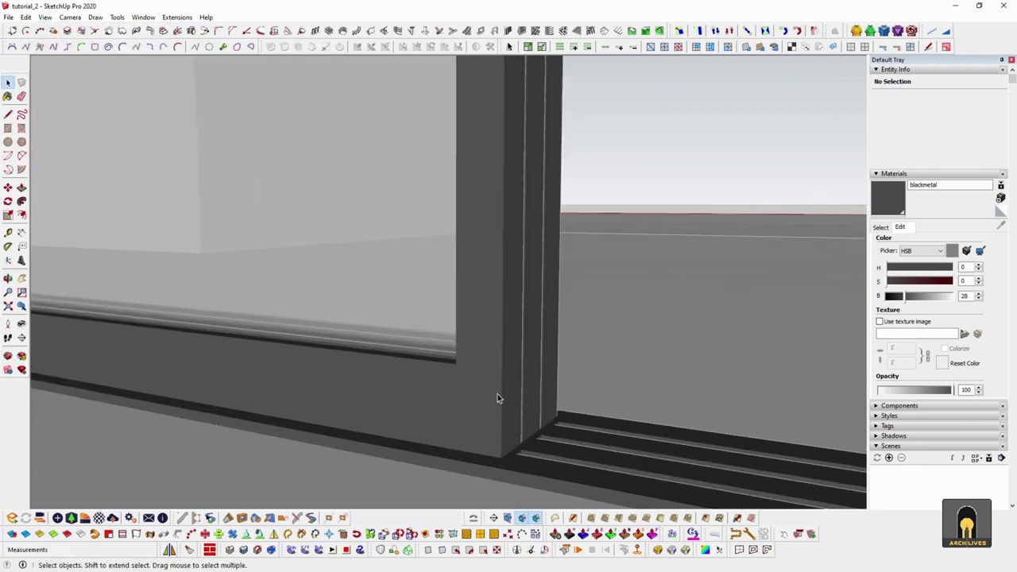
Examine how the panel's bottom rail and vertical stile meet at the lower corner by selecting each in turn
{"action": "middle_click_drag", "start_coordinate": [460, 400], "coordinate": [545, 417]}
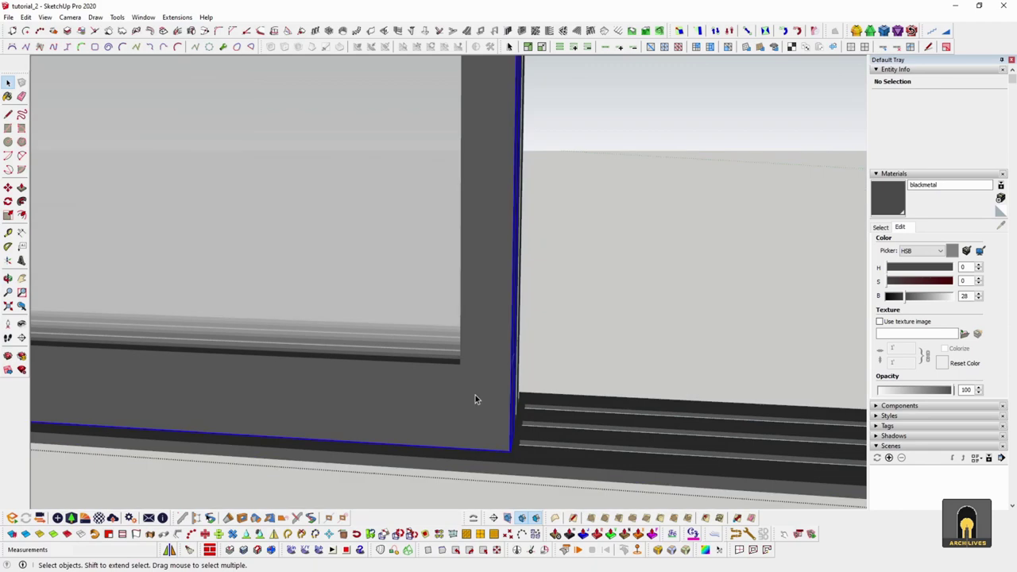
{"action": "left_click", "coordinate": [475, 395]}
{"action": "left_click", "coordinate": [492, 337]}
{"action": "left_click", "coordinate": [491, 386]}
{"action": "left_click", "coordinate": [492, 309]}
{"action": "left_click", "coordinate": [492, 383]}
{"action": "left_click", "coordinate": [493, 341]}
{"action": "left_click", "coordinate": [489, 389]}
{"action": "left_click", "coordinate": [493, 333]}
{"action": "left_click", "coordinate": [491, 386]}
{"action": "left_click", "coordinate": [494, 317]}
{"action": "left_click", "coordinate": [480, 381]}
{"action": "left_click", "coordinate": [466, 368]}
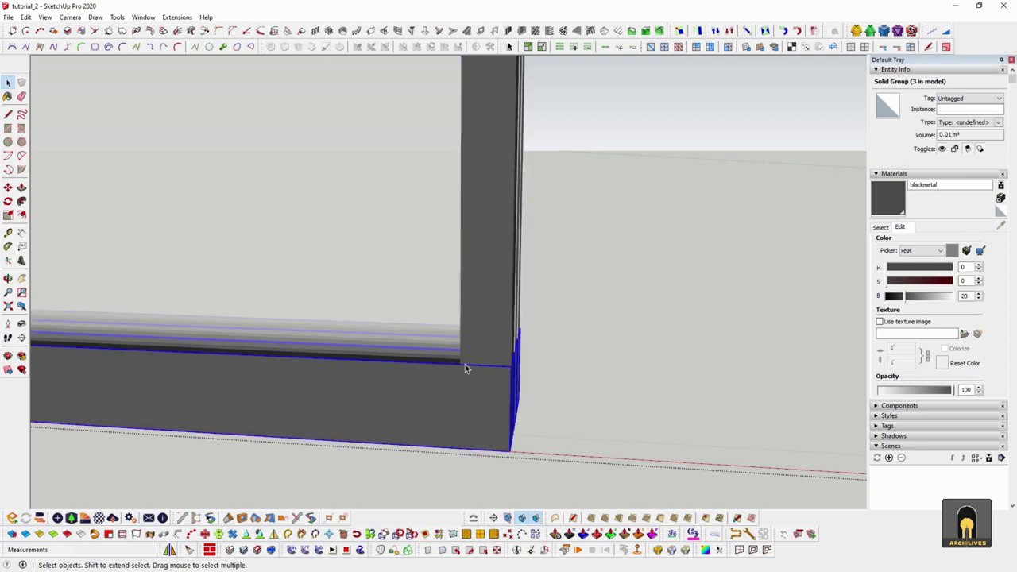
Push the bottom face of the panel's vertical stile upward by about 3 mm
{"action": "left_click", "coordinate": [529, 374]}
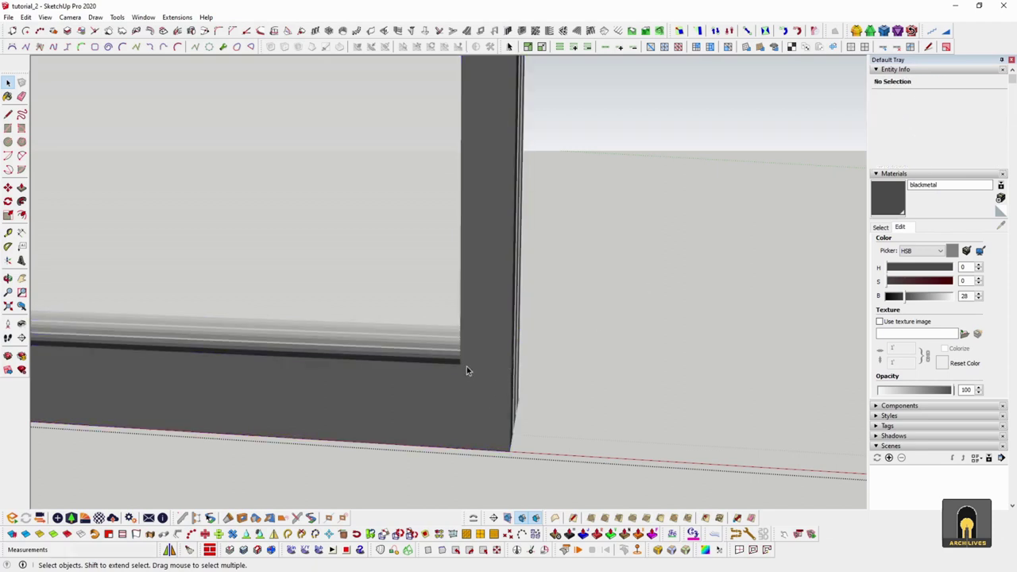
{"action": "left_click", "coordinate": [498, 369]}
{"action": "triple_click", "coordinate": [503, 343]}
{"action": "middle_click_drag", "start_coordinate": [503, 344], "coordinate": [382, 119]}
{"action": "scroll", "coordinate": [488, 391], "scroll_direction": "up", "scroll_amount": 6}
{"action": "key", "text": "p"}
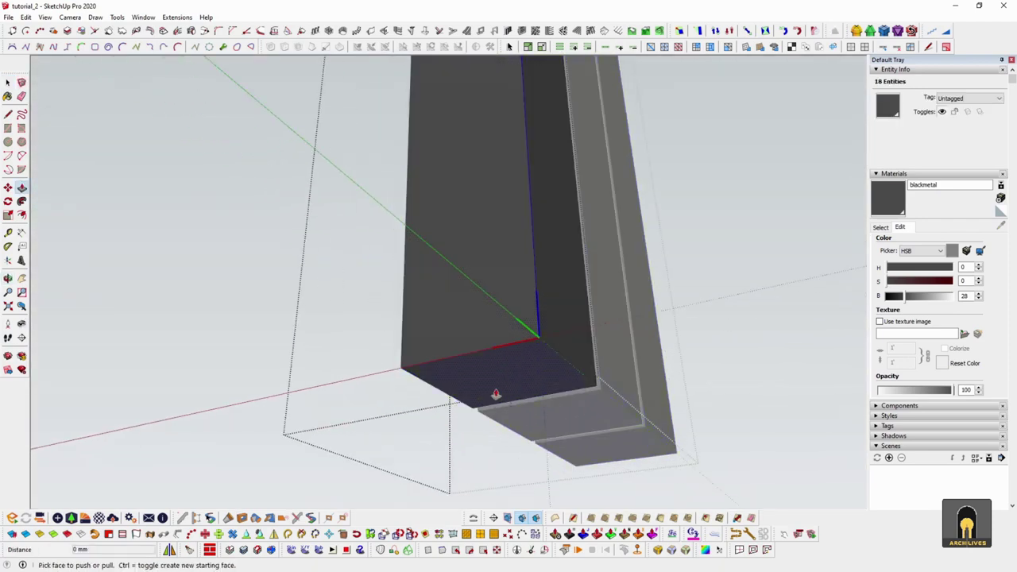
{"action": "left_click", "coordinate": [499, 397]}
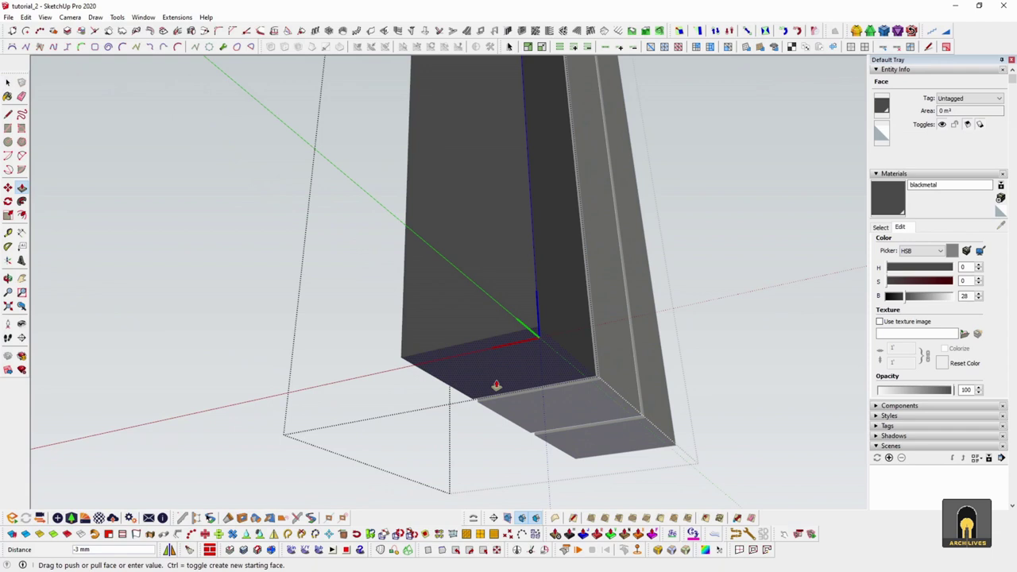
{"action": "left_click", "coordinate": [496, 386]}
{"action": "middle_click_drag", "start_coordinate": [498, 342], "coordinate": [514, 469]}
{"action": "key", "text": "space"}
{"action": "key", "text": "Escape"}
{"action": "key", "text": "Escape"}
{"action": "scroll", "coordinate": [515, 469], "scroll_direction": "down", "scroll_amount": 3}
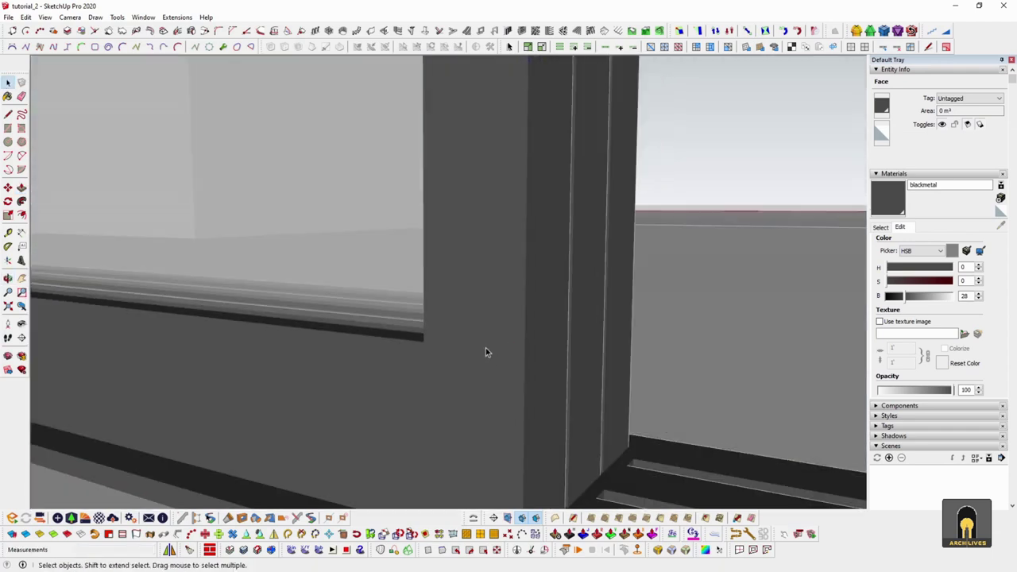
Round all edges of the panel's vertical stile using Round Corner with an offset of 1 mm
{"action": "middle_click_drag", "start_coordinate": [486, 347], "coordinate": [559, 429]}
{"action": "double_click", "coordinate": [500, 279]}
{"action": "double_click", "coordinate": [501, 278]}
{"action": "triple_click", "coordinate": [501, 278]}
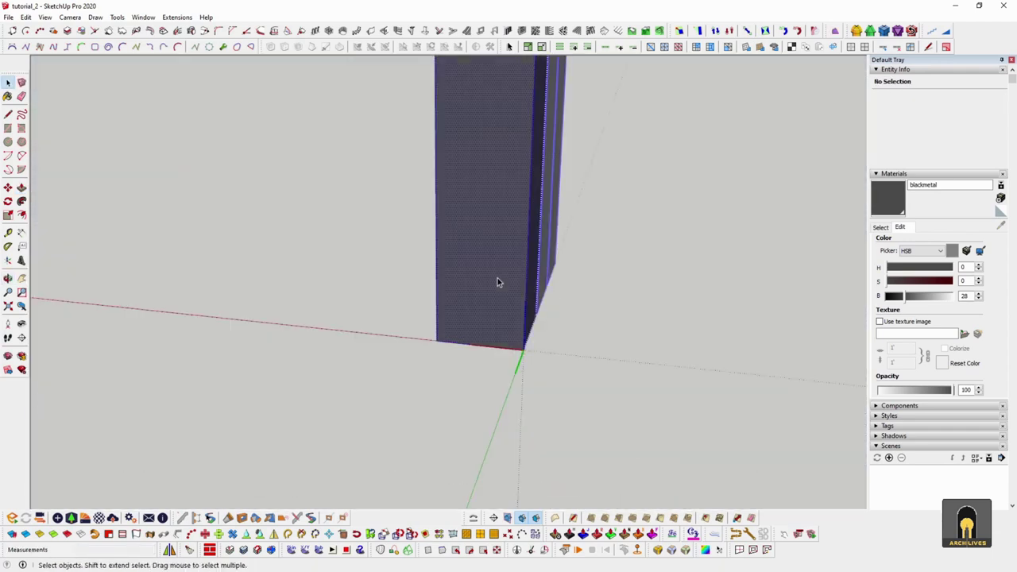
{"action": "left_click", "coordinate": [672, 534]}
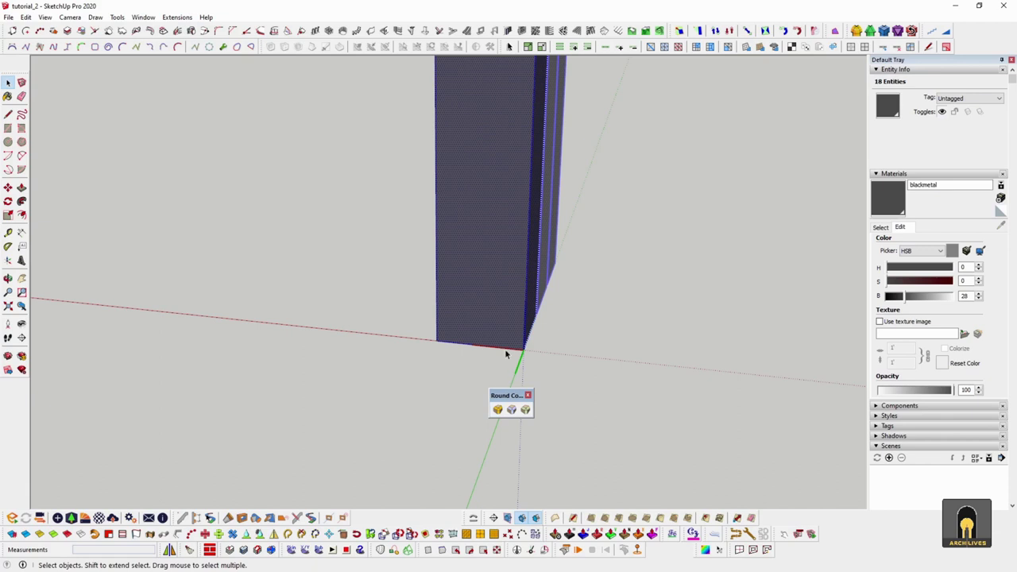
{"action": "middle_click_drag", "start_coordinate": [482, 353], "coordinate": [382, 332]}
{"action": "scroll", "coordinate": [533, 334], "scroll_direction": "up", "scroll_amount": 6}
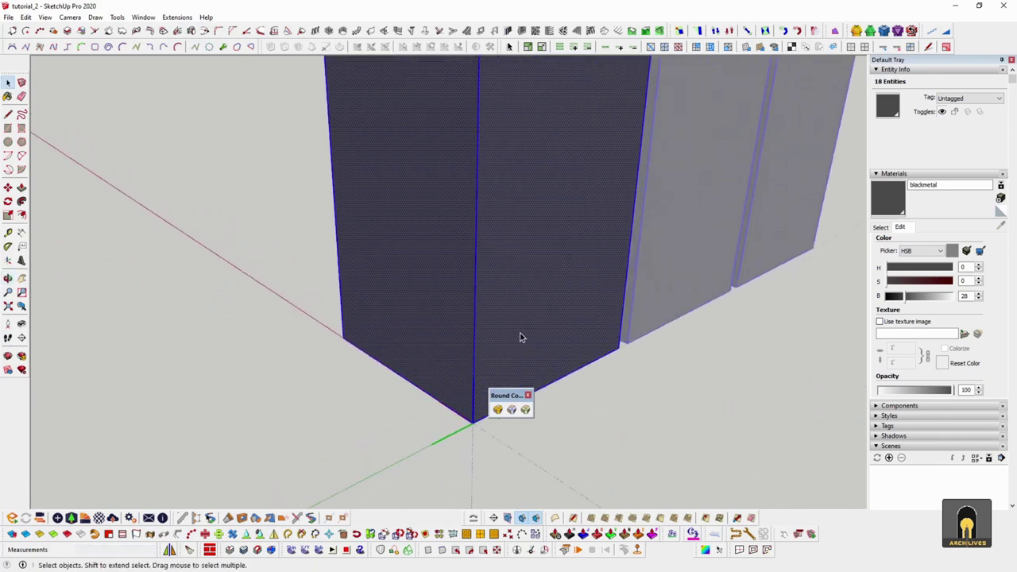
{"action": "scroll", "coordinate": [458, 334], "scroll_direction": "down", "scroll_amount": 5}
{"action": "middle_click_drag", "start_coordinate": [477, 370], "coordinate": [325, 442]}
{"action": "middle_click_drag", "start_coordinate": [361, 407], "coordinate": [265, 315]}
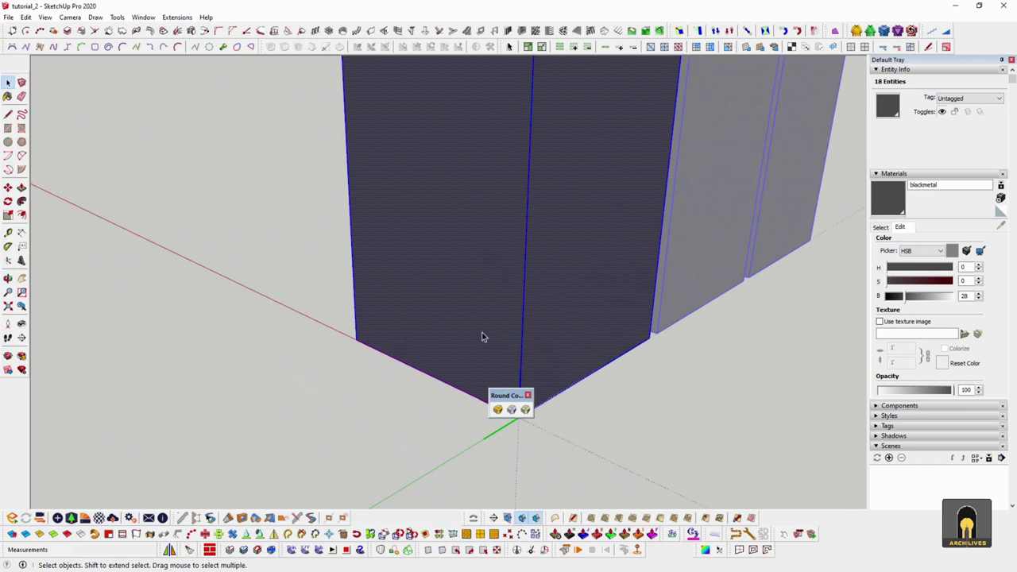
{"action": "left_click", "coordinate": [499, 410]}
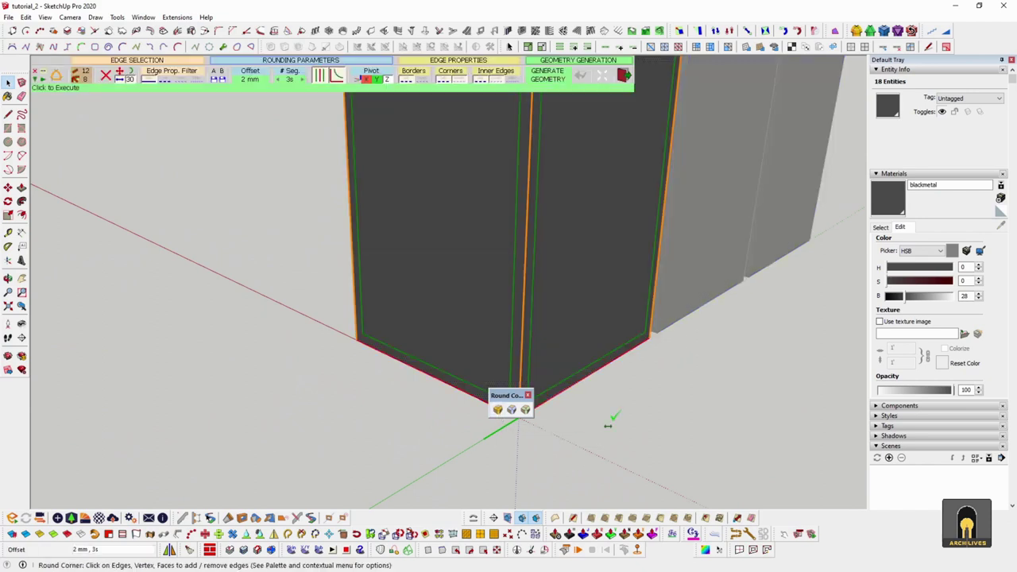
{"action": "left_click", "coordinate": [249, 81]}
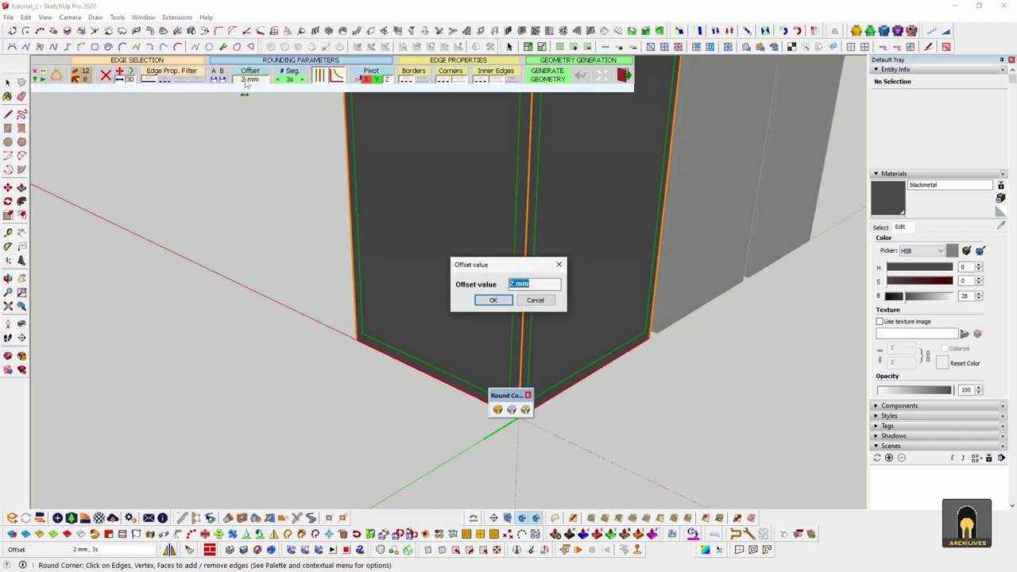
{"action": "type", "text": "1"}
{"action": "left_click", "coordinate": [494, 300]}
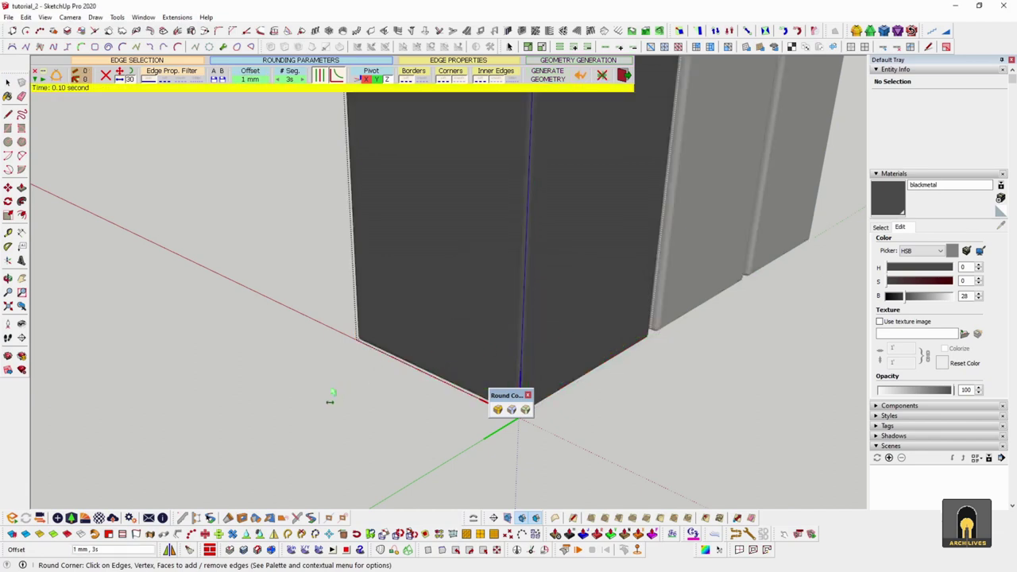
{"action": "key", "text": "space"}
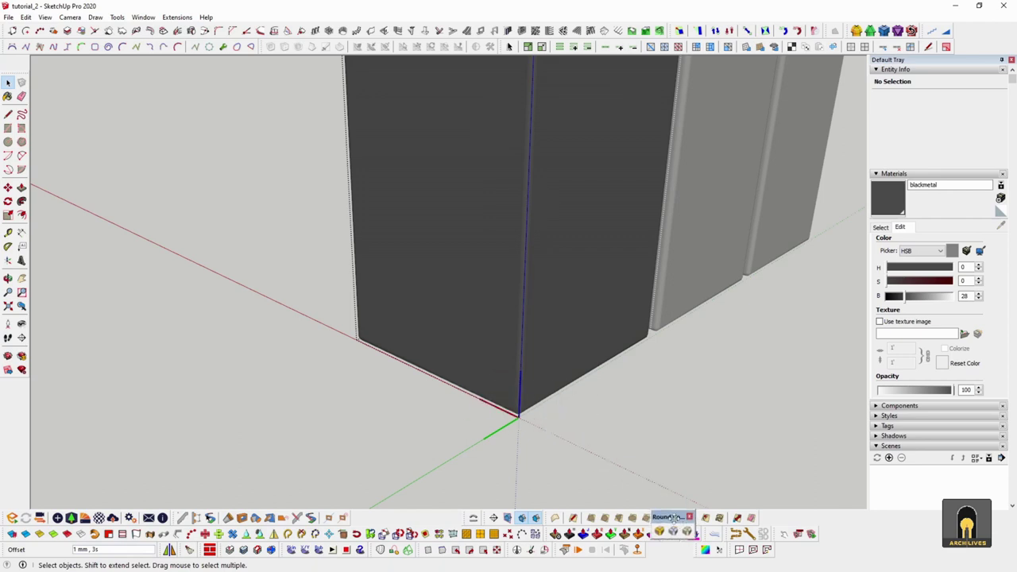
Look up the Round Corner entry in the list of available toolbars and close the list
{"action": "left_click", "coordinate": [47, 18]}
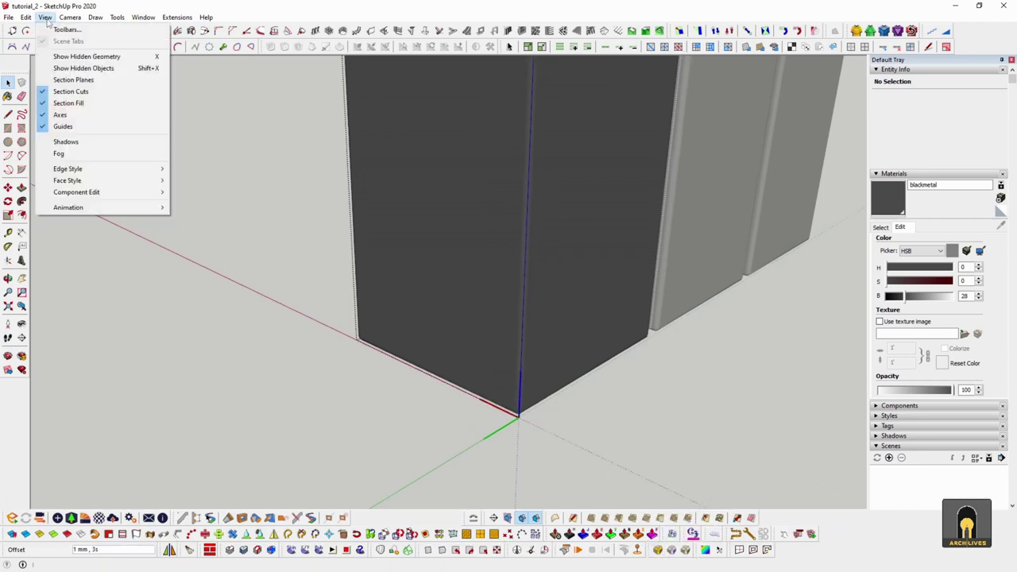
{"action": "left_click", "coordinate": [59, 30]}
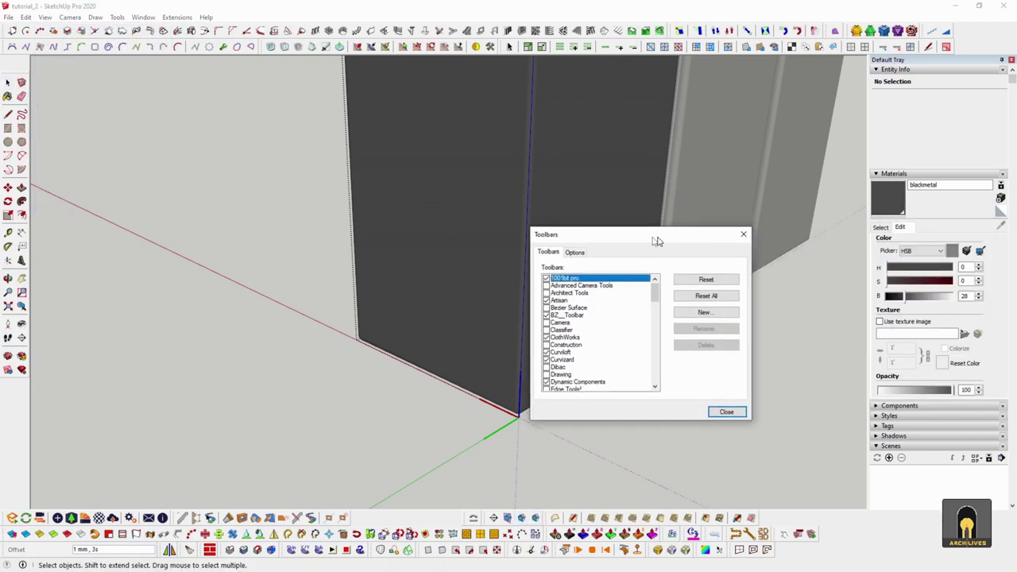
{"action": "left_click_drag", "start_coordinate": [653, 238], "coordinate": [629, 258]}
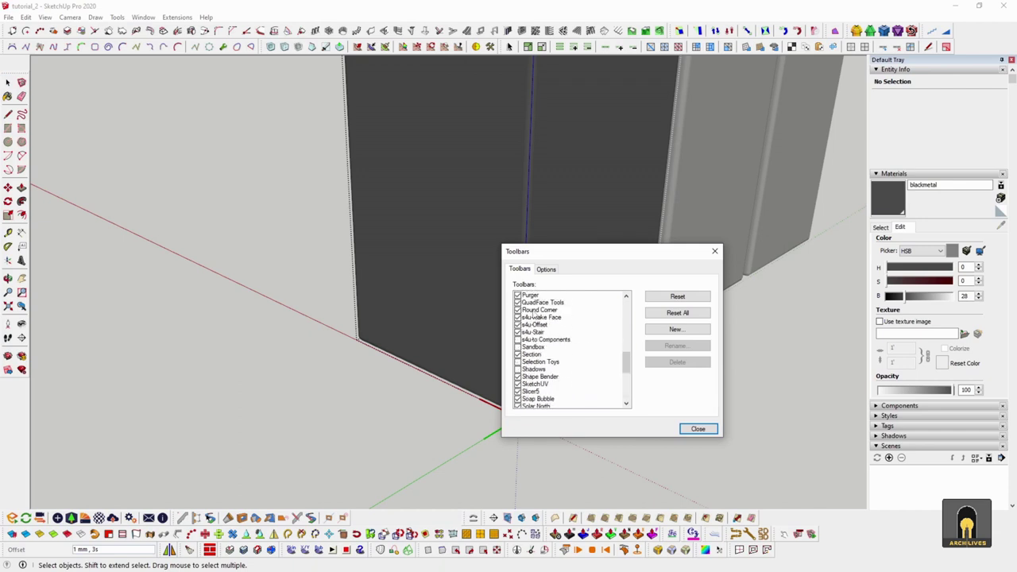
{"action": "left_click", "coordinate": [696, 429]}
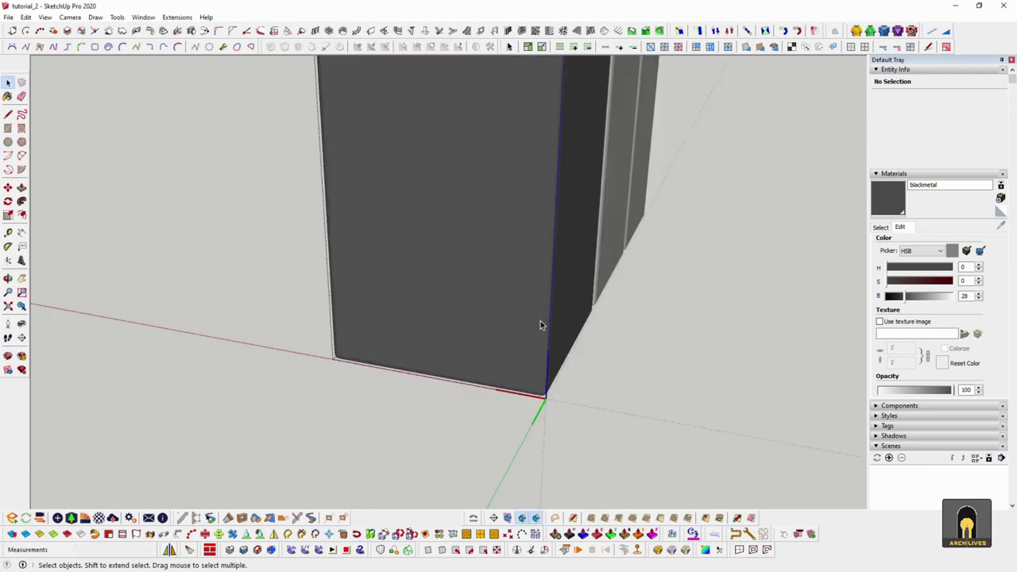
Leave the stile's group and examine the panel's lower corners and frame joints from several angles
{"action": "scroll", "coordinate": [537, 322], "scroll_direction": "down", "scroll_amount": 1}
{"action": "middle_click_drag", "start_coordinate": [508, 341], "coordinate": [534, 320]}
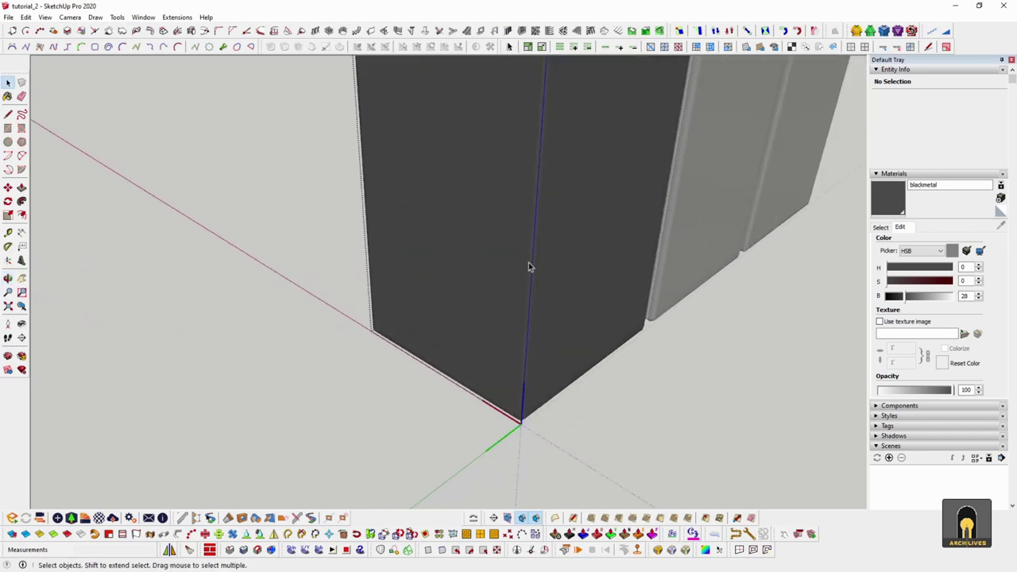
{"action": "key", "text": "Escape"}
{"action": "scroll", "coordinate": [511, 387], "scroll_direction": "down", "scroll_amount": 8}
{"action": "key", "text": "Escape"}
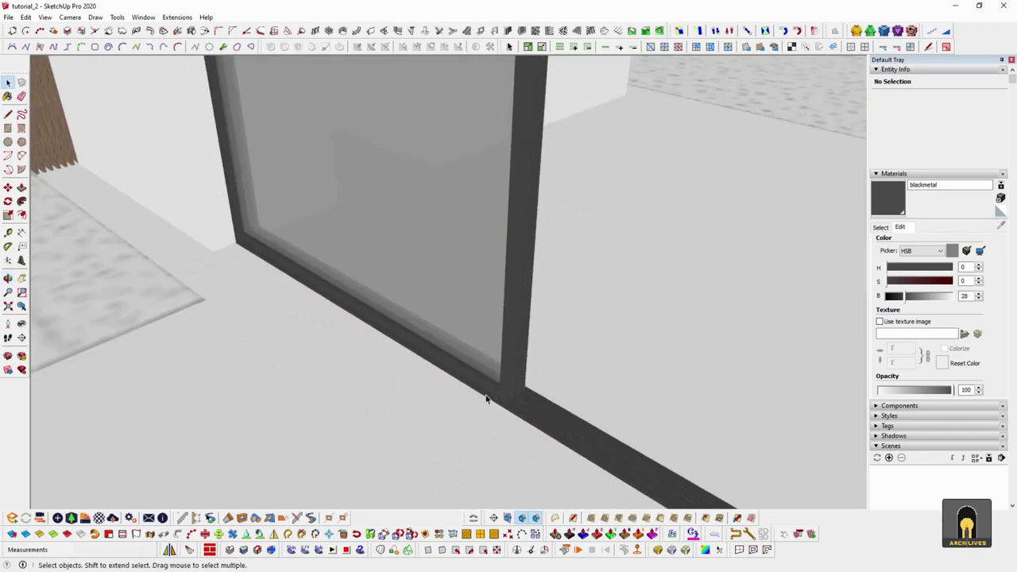
{"action": "middle_click_drag", "start_coordinate": [487, 399], "coordinate": [637, 369]}
{"action": "scroll", "coordinate": [308, 283], "scroll_direction": "up", "scroll_amount": 6}
{"action": "middle_click_drag", "start_coordinate": [308, 283], "coordinate": [281, 324]}
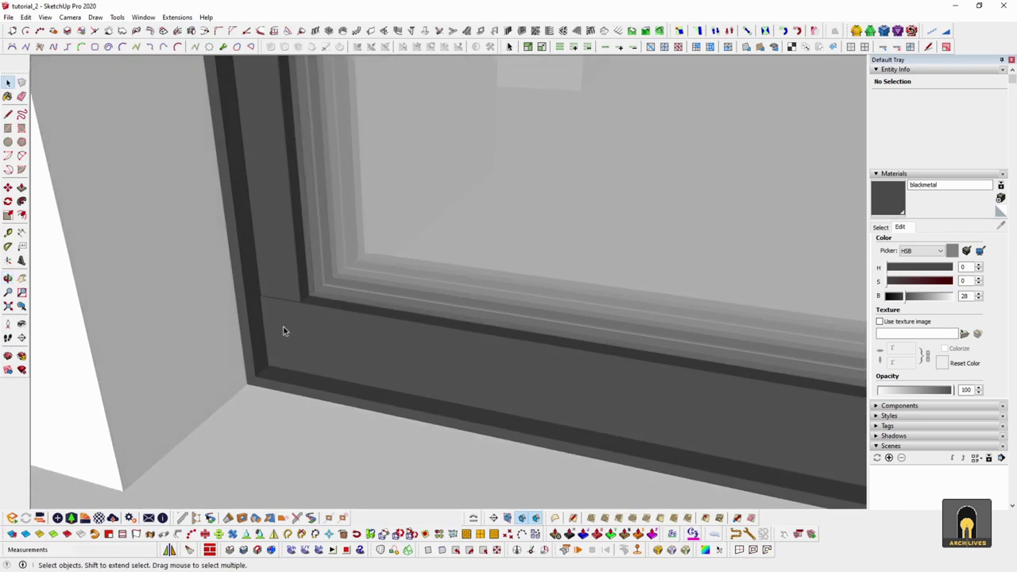
{"action": "scroll", "coordinate": [291, 271], "scroll_direction": "down", "scroll_amount": 8}
{"action": "scroll", "coordinate": [321, 327], "scroll_direction": "down", "scroll_amount": 3}
{"action": "middle_click_drag", "start_coordinate": [515, 370], "coordinate": [403, 390]}
{"action": "scroll", "coordinate": [625, 327], "scroll_direction": "up", "scroll_amount": 7}
{"action": "scroll", "coordinate": [403, 391], "scroll_direction": "down", "scroll_amount": 10}
{"action": "middle_click_drag", "start_coordinate": [613, 352], "coordinate": [347, 359]}
Copy the outer door frame with grooved tracks about 4006 mm across to the parallel opening, aligning it with the dark post there
{"action": "scroll", "coordinate": [346, 359], "scroll_direction": "up", "scroll_amount": 2}
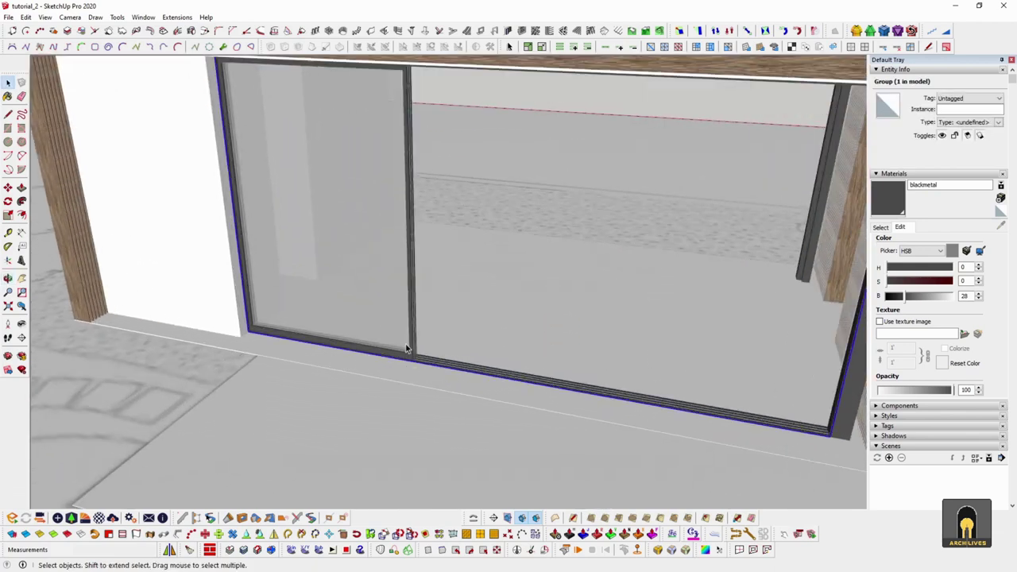
{"action": "scroll", "coordinate": [403, 347], "scroll_direction": "up", "scroll_amount": 3}
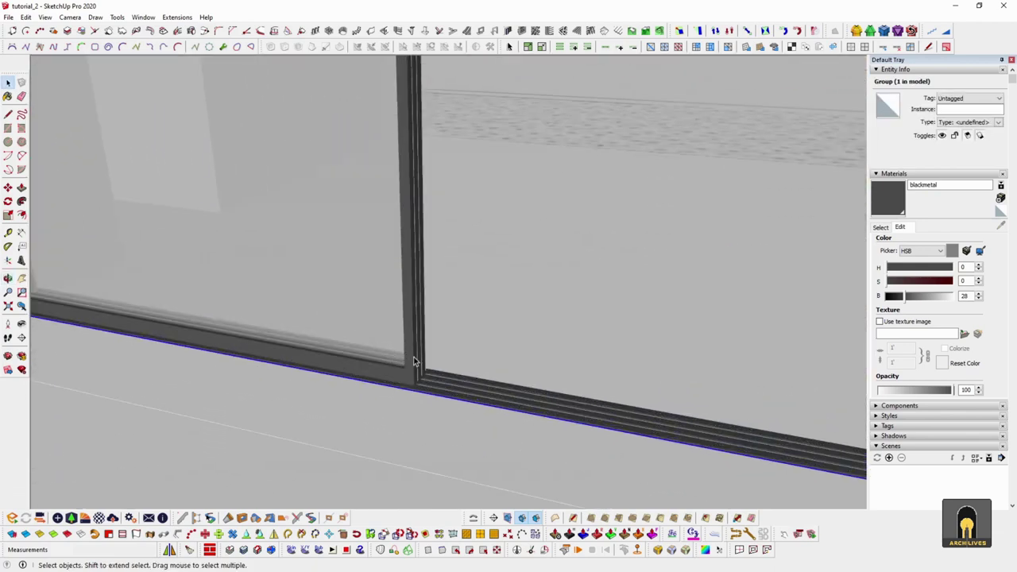
{"action": "scroll", "coordinate": [413, 362], "scroll_direction": "down", "scroll_amount": 6}
{"action": "middle_click_drag", "start_coordinate": [483, 392], "coordinate": [675, 208]}
{"action": "scroll", "coordinate": [237, 233], "scroll_direction": "up", "scroll_amount": 4}
{"action": "scroll", "coordinate": [426, 249], "scroll_direction": "up", "scroll_amount": 4}
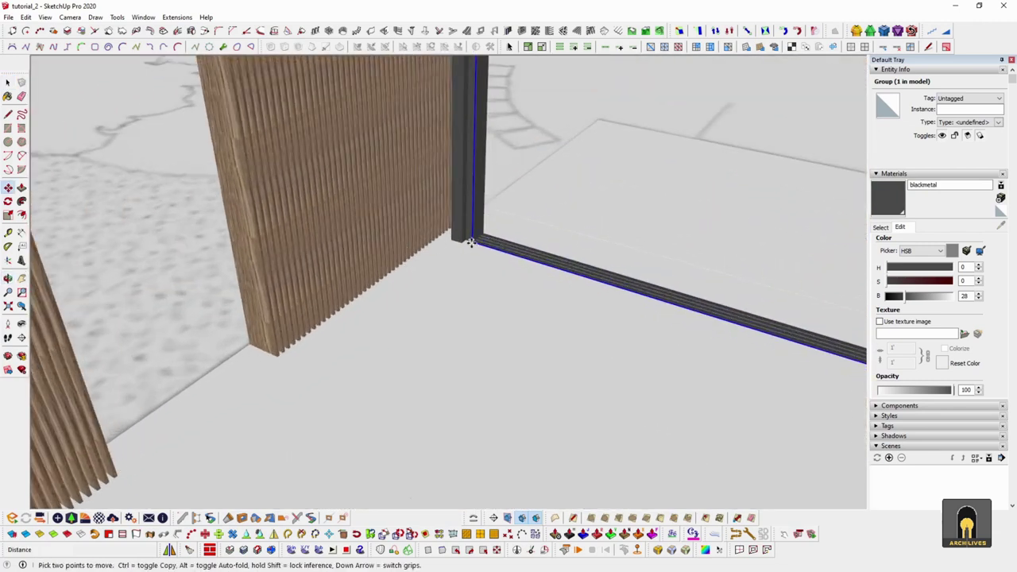
{"action": "scroll", "coordinate": [422, 263], "scroll_direction": "down", "scroll_amount": 3}
{"action": "scroll", "coordinate": [422, 286], "scroll_direction": "up", "scroll_amount": 4}
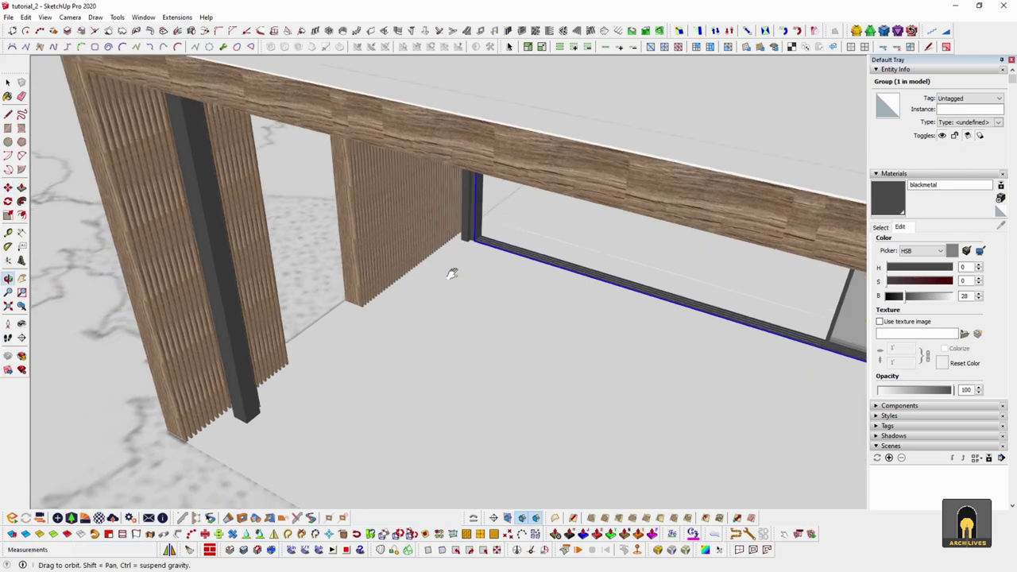
{"action": "scroll", "coordinate": [408, 357], "scroll_direction": "up", "scroll_amount": 6}
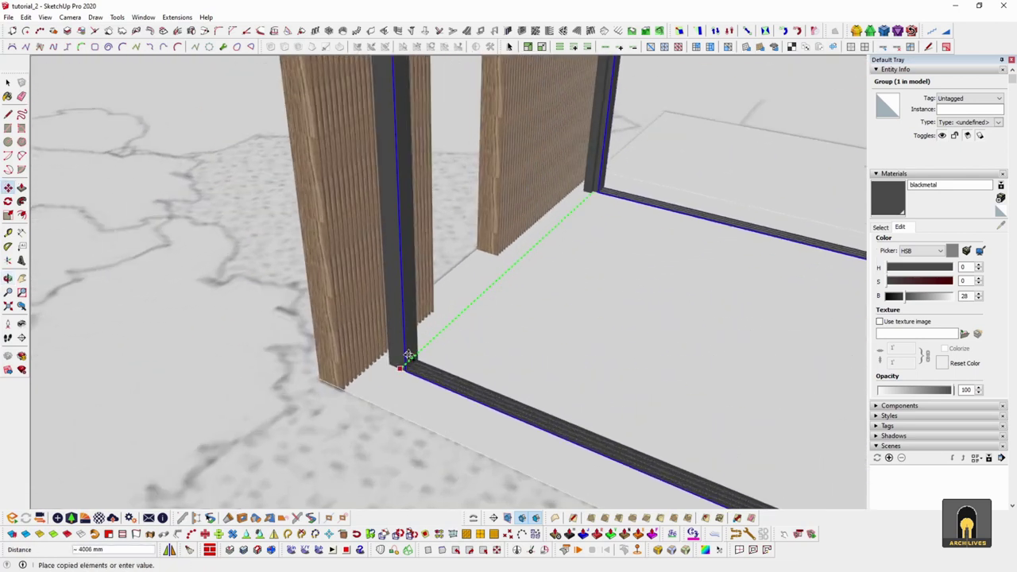
{"action": "left_click", "coordinate": [399, 361]}
{"action": "key", "text": "space"}
{"action": "scroll", "coordinate": [389, 357], "scroll_direction": "down", "scroll_amount": 10}
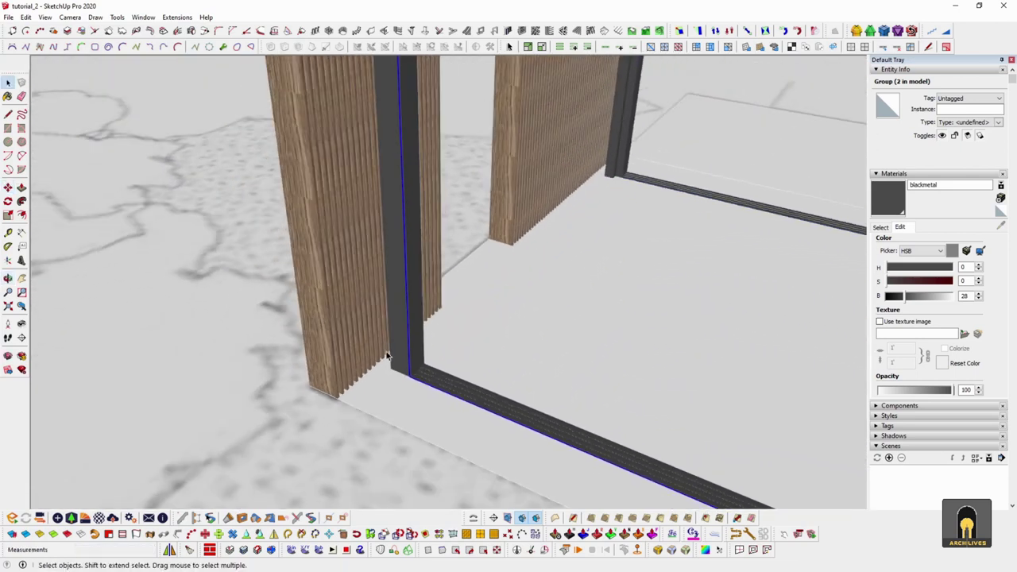
Examine the copied frame against both openings, the dark posts and the slatted wood screens
{"action": "mouse_move", "coordinate": [636, 336]}
{"action": "middle_mouse_down"}
{"action": "mouse_move", "coordinate": [516, 347]}
{"action": "mouse_move", "coordinate": [419, 386]}
{"action": "mouse_move", "coordinate": [556, 357]}
{"action": "mouse_move", "coordinate": [537, 325]}
{"action": "middle_mouse_up"}
{"action": "scroll", "coordinate": [420, 386], "scroll_direction": "up", "scroll_amount": 4}
{"action": "scroll", "coordinate": [573, 341], "scroll_direction": "up", "scroll_amount": 3}
{"action": "scroll", "coordinate": [573, 370], "scroll_direction": "up", "scroll_amount": 1}
{"action": "mouse_move", "coordinate": [573, 371]}
{"action": "middle_mouse_down"}
{"action": "mouse_move", "coordinate": [517, 401]}
{"action": "mouse_move", "coordinate": [468, 356]}
{"action": "mouse_move", "coordinate": [392, 334]}
{"action": "middle_mouse_up"}
{"action": "scroll", "coordinate": [418, 454], "scroll_direction": "up", "scroll_amount": 1}
{"action": "scroll", "coordinate": [572, 412], "scroll_direction": "down", "scroll_amount": 3}
{"action": "scroll", "coordinate": [571, 406], "scroll_direction": "down", "scroll_amount": 3}
{"action": "scroll", "coordinate": [249, 284], "scroll_direction": "up", "scroll_amount": 5}
{"action": "middle_click_drag", "start_coordinate": [249, 284], "coordinate": [412, 341]}
{"action": "scroll", "coordinate": [427, 334], "scroll_direction": "down", "scroll_amount": 6}
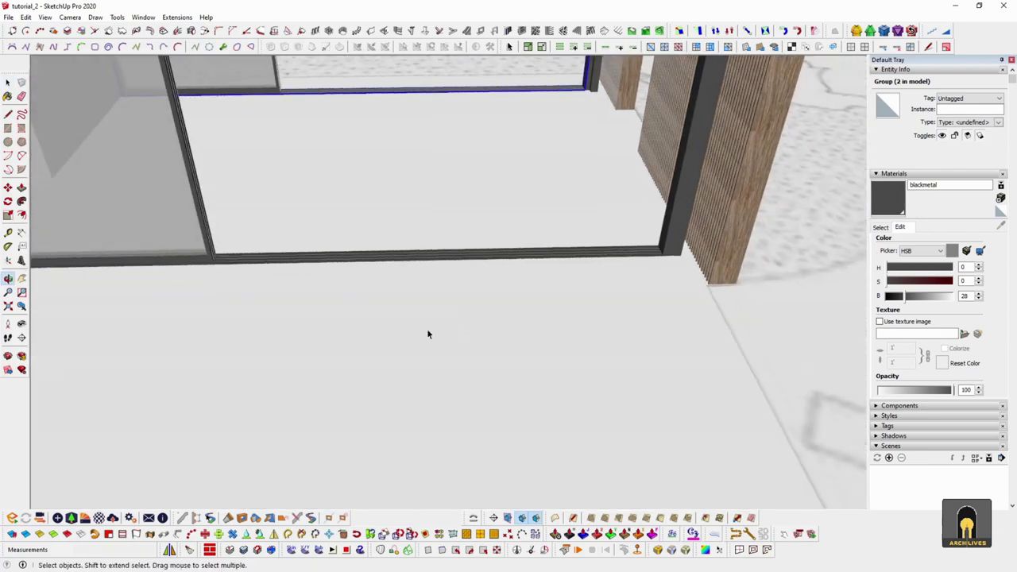
Make another copy of the grooved frame about 282 mm away, on the far side of the dark corner post
{"action": "mouse_move", "coordinate": [540, 333]}
{"action": "middle_mouse_down"}
{"action": "mouse_move", "coordinate": [481, 382]}
{"action": "mouse_move", "coordinate": [177, 326]}
{"action": "mouse_move", "coordinate": [438, 369]}
{"action": "mouse_move", "coordinate": [536, 336]}
{"action": "middle_mouse_up"}
{"action": "scroll", "coordinate": [405, 334], "scroll_direction": "up", "scroll_amount": 6}
{"action": "scroll", "coordinate": [401, 338], "scroll_direction": "up", "scroll_amount": 2}
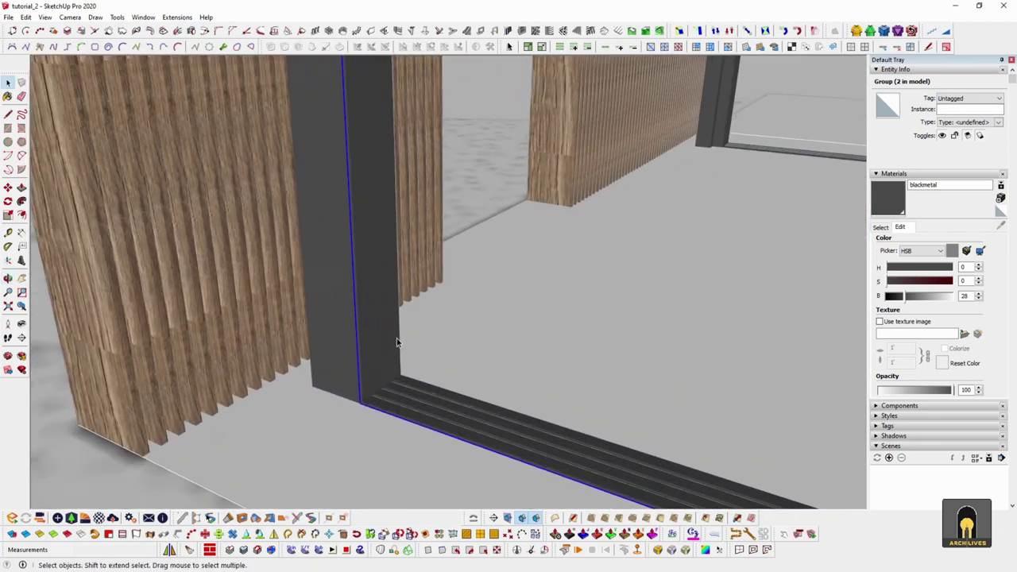
{"action": "scroll", "coordinate": [361, 409], "scroll_direction": "up", "scroll_amount": 3}
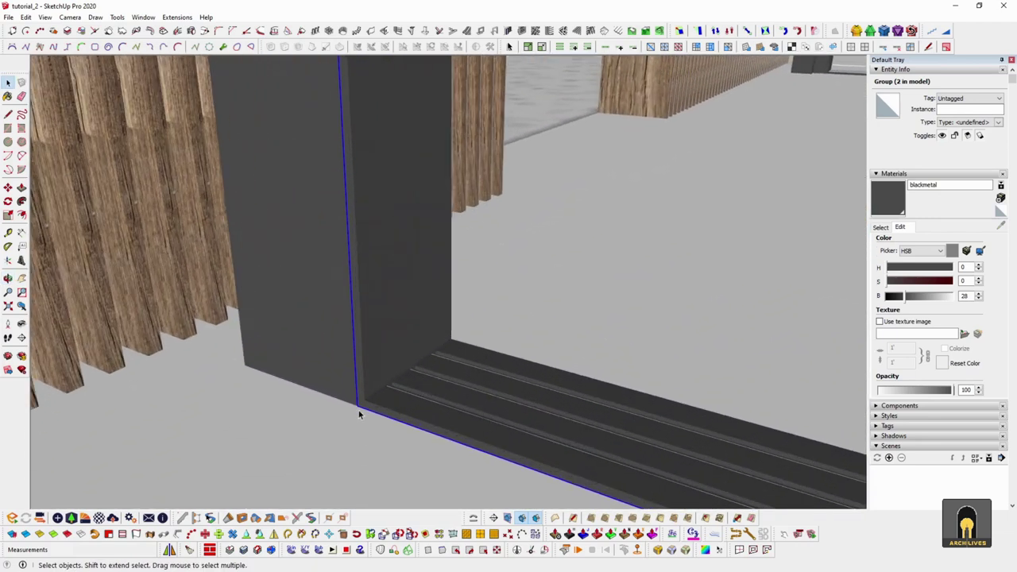
{"action": "key", "text": "m"}
{"action": "key", "text": "ctrl"}
{"action": "left_click", "coordinate": [358, 407]}
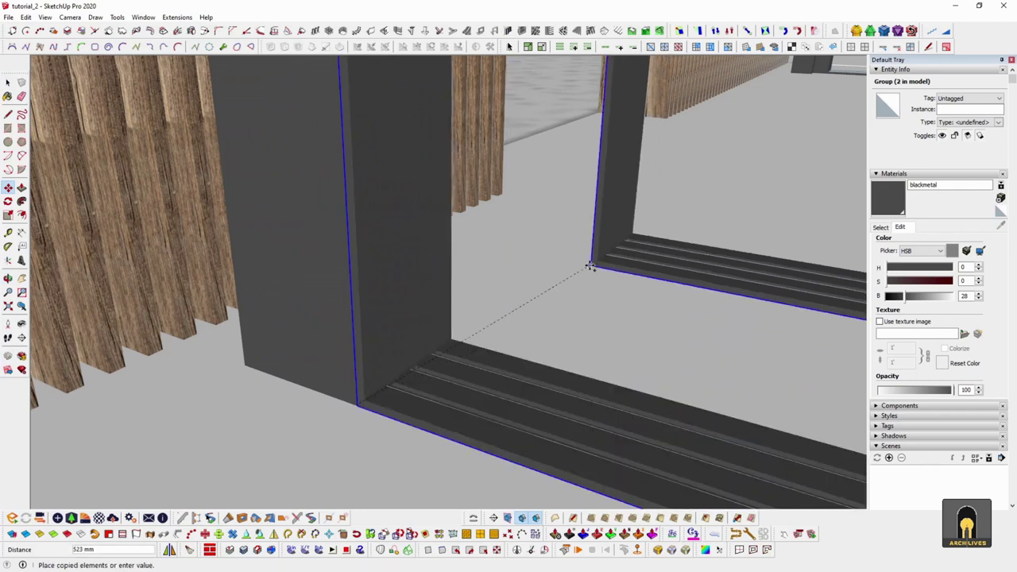
{"action": "middle_click_drag", "start_coordinate": [590, 266], "coordinate": [193, 348]}
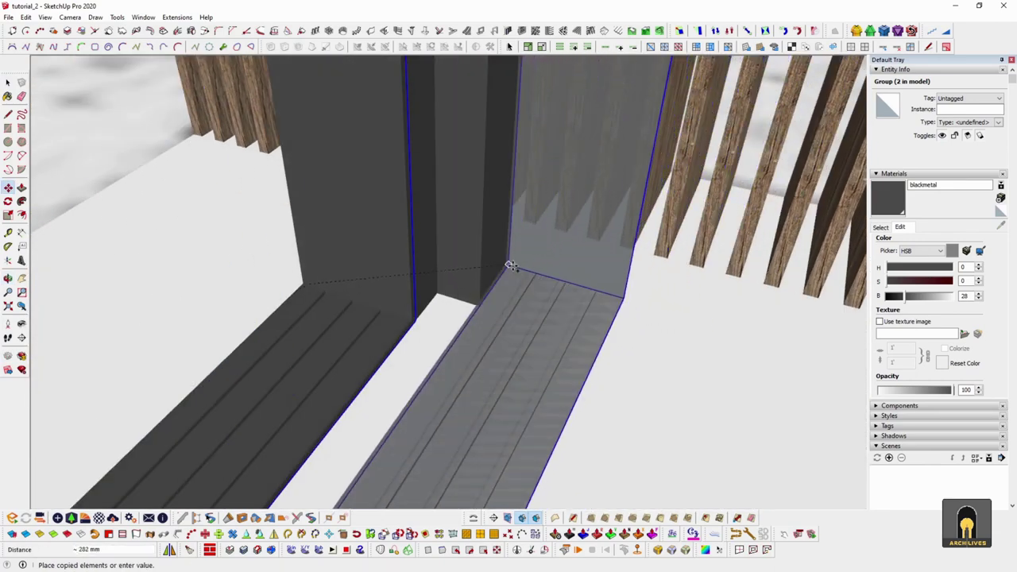
{"action": "left_click", "coordinate": [511, 266]}
{"action": "key", "text": "space"}
Rotate the new frame copy about the vertical axis so it runs perpendicular to the first frame, along the slatted screen
{"action": "middle_click_drag", "start_coordinate": [570, 295], "coordinate": [606, 398]}
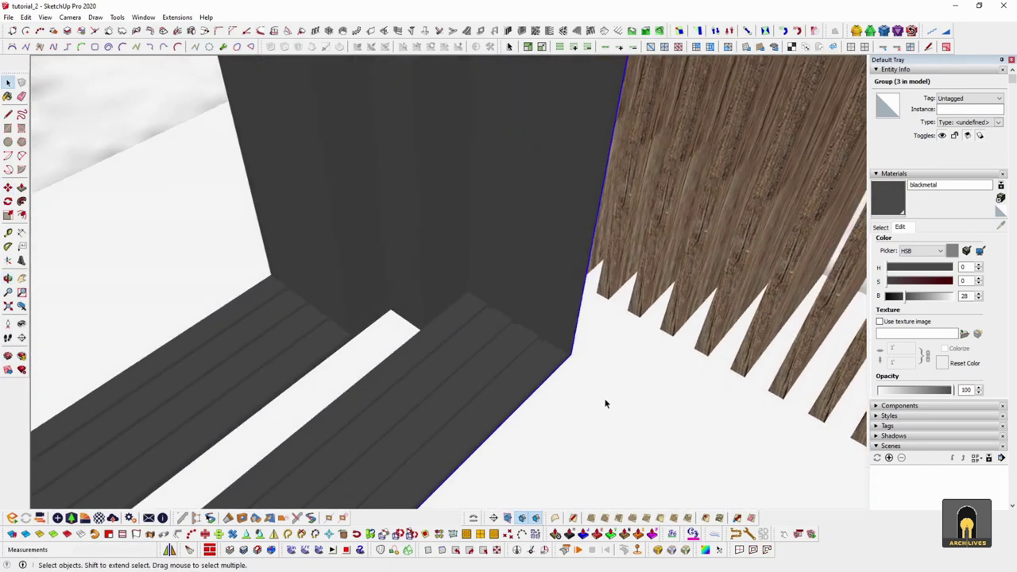
{"action": "middle_click_drag", "start_coordinate": [610, 446], "coordinate": [668, 253]}
{"action": "left_click", "coordinate": [656, 361]}
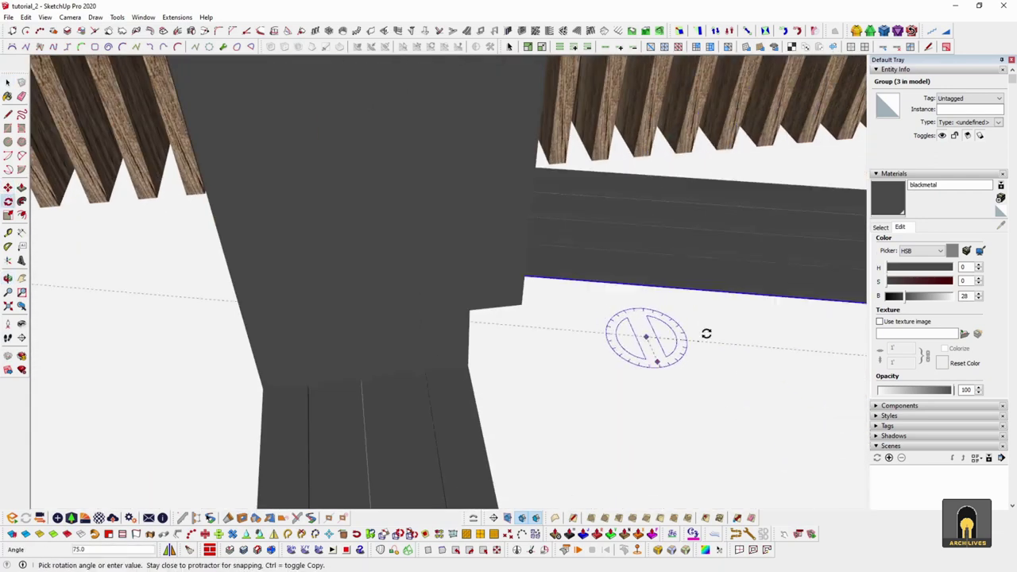
{"action": "left_click", "coordinate": [711, 328]}
{"action": "key", "text": "space"}
Move the rotated frame by its lower corner to line up with the dark corner post
{"action": "middle_click_drag", "start_coordinate": [711, 328], "coordinate": [402, 354]}
{"action": "middle_click_drag", "start_coordinate": [548, 331], "coordinate": [491, 282]}
{"action": "left_click", "coordinate": [501, 268]}
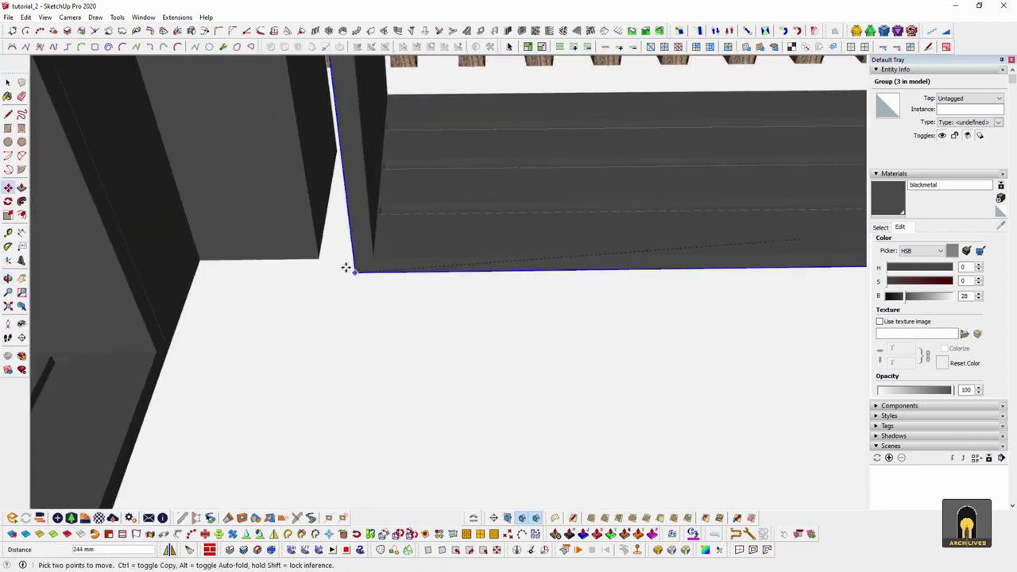
{"action": "left_click", "coordinate": [361, 286]}
{"action": "key", "text": "space"}
Darken the blackmetal material by setting its brightness to 0
{"action": "middle_click_drag", "start_coordinate": [362, 286], "coordinate": [511, 329]}
{"action": "scroll", "coordinate": [570, 267], "scroll_direction": "up", "scroll_amount": 3}
{"action": "middle_click_drag", "start_coordinate": [569, 267], "coordinate": [341, 313]}
{"action": "scroll", "coordinate": [339, 315], "scroll_direction": "up", "scroll_amount": 4}
{"action": "scroll", "coordinate": [332, 315], "scroll_direction": "up", "scroll_amount": 2}
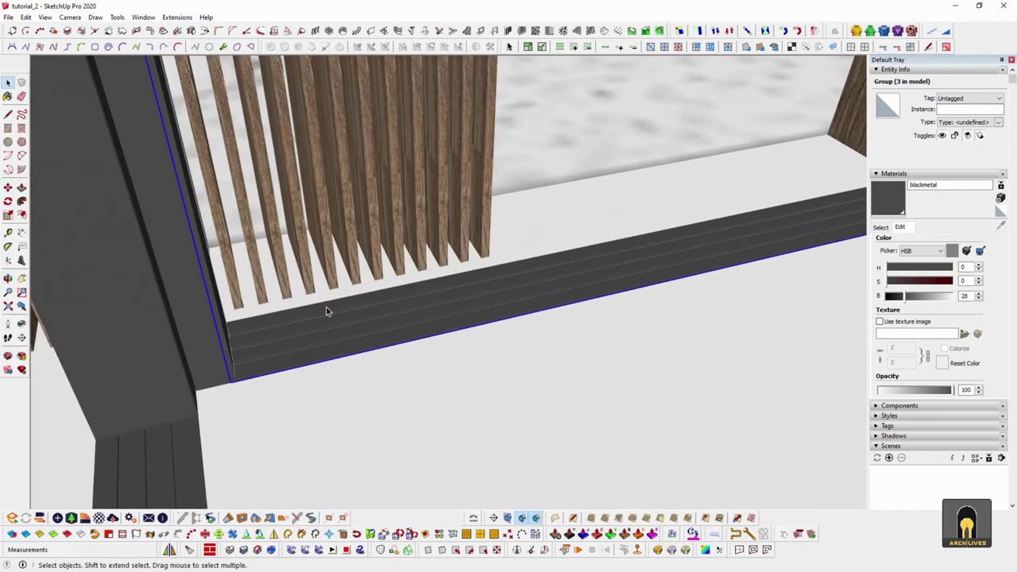
{"action": "middle_click_drag", "start_coordinate": [356, 341], "coordinate": [337, 323]}
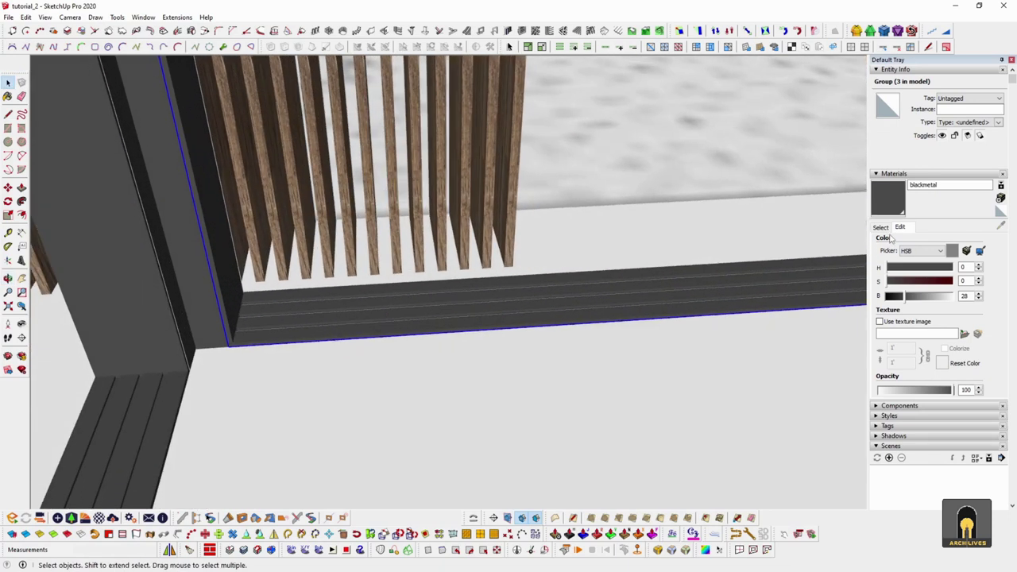
{"action": "left_click_drag", "start_coordinate": [903, 296], "coordinate": [877, 298]}
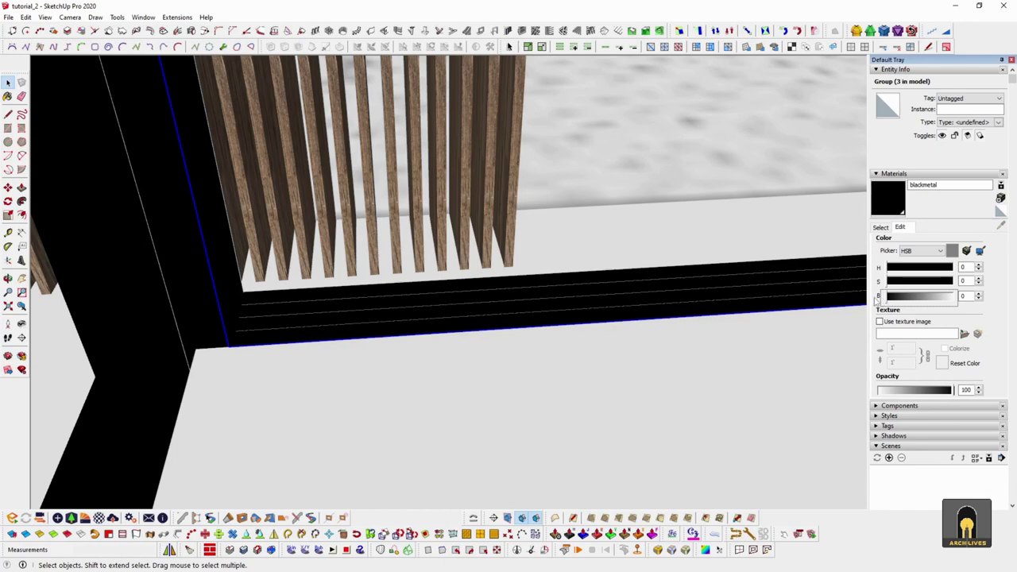
Set the face style to Monochrome and turn on edge display so the grooved tracks can be told apart
{"action": "middle_click_drag", "start_coordinate": [558, 310], "coordinate": [625, 222]}
{"action": "middle_click_drag", "start_coordinate": [284, 316], "coordinate": [500, 352]}
{"action": "scroll", "coordinate": [474, 326], "scroll_direction": "up", "scroll_amount": 2}
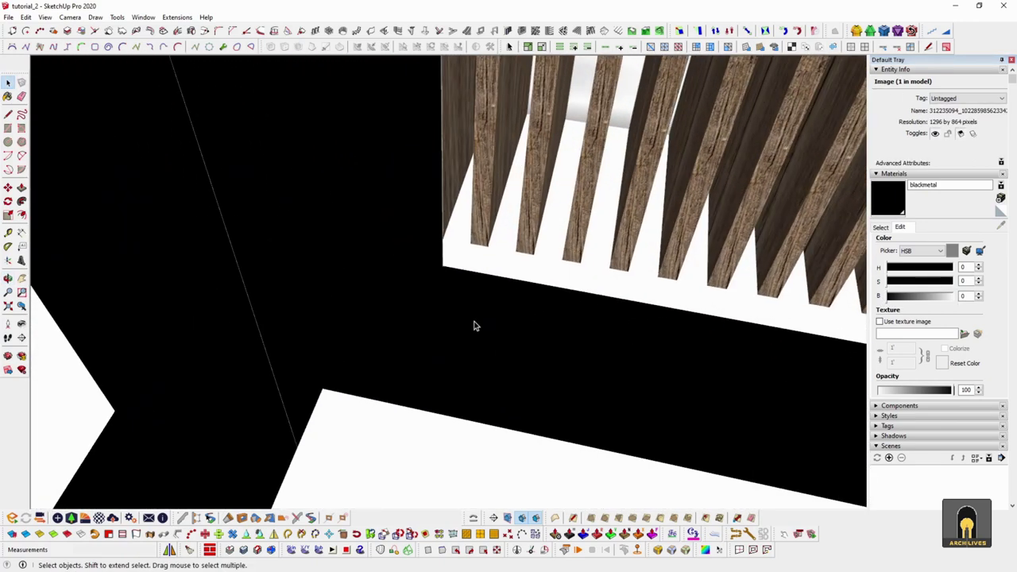
{"action": "scroll", "coordinate": [369, 320], "scroll_direction": "up", "scroll_amount": 4}
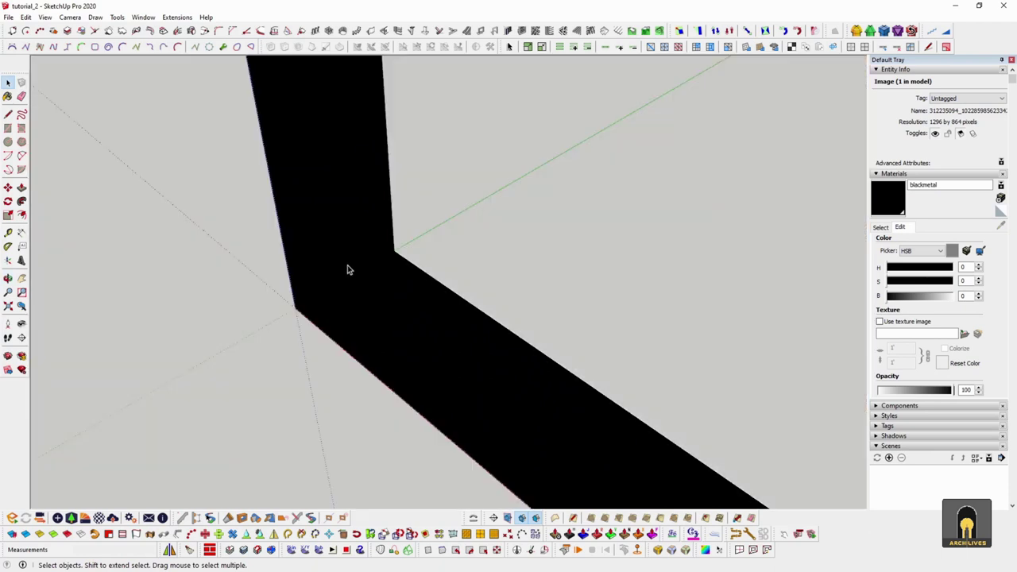
{"action": "scroll", "coordinate": [498, 275], "scroll_direction": "down", "scroll_amount": 3}
{"action": "middle_click_drag", "start_coordinate": [363, 316], "coordinate": [314, 334]}
{"action": "left_click", "coordinate": [40, 17]}
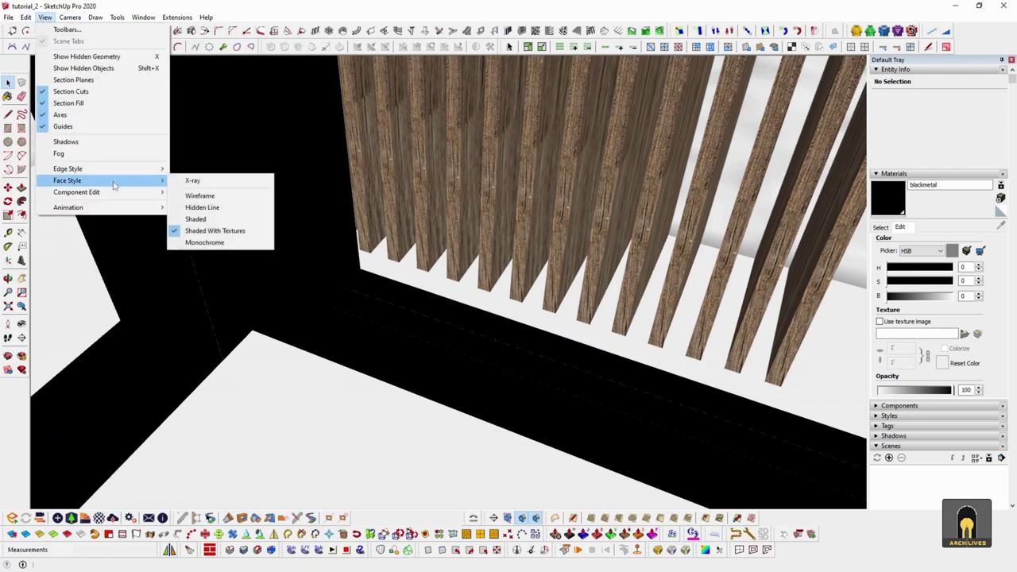
{"action": "left_click", "coordinate": [208, 243]}
{"action": "middle_click_drag", "start_coordinate": [309, 263], "coordinate": [406, 259]}
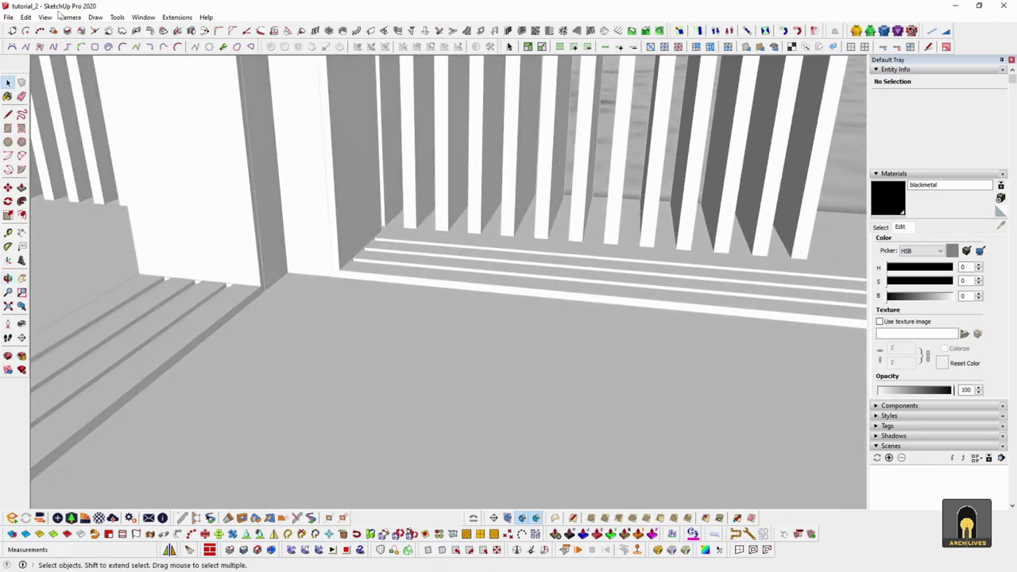
{"action": "left_click", "coordinate": [193, 169]}
{"action": "mouse_move", "coordinate": [440, 277]}
{"action": "middle_mouse_down"}
{"action": "mouse_move", "coordinate": [317, 295]}
{"action": "mouse_move", "coordinate": [421, 243]}
{"action": "mouse_move", "coordinate": [298, 326]}
{"action": "mouse_move", "coordinate": [513, 277]}
{"action": "mouse_move", "coordinate": [453, 234]}
{"action": "mouse_move", "coordinate": [278, 288]}
{"action": "mouse_move", "coordinate": [445, 270]}
{"action": "mouse_move", "coordinate": [859, 255]}
{"action": "middle_mouse_up"}
{"action": "mouse_move", "coordinate": [581, 296]}
{"action": "middle_mouse_down"}
{"action": "mouse_move", "coordinate": [442, 323]}
{"action": "mouse_move", "coordinate": [236, 323]}
{"action": "mouse_move", "coordinate": [581, 316]}
{"action": "mouse_move", "coordinate": [370, 312]}
{"action": "mouse_move", "coordinate": [458, 333]}
{"action": "mouse_move", "coordinate": [469, 362]}
{"action": "mouse_move", "coordinate": [445, 357]}
{"action": "mouse_move", "coordinate": [527, 374]}
{"action": "mouse_move", "coordinate": [565, 329]}
{"action": "mouse_move", "coordinate": [492, 260]}
{"action": "mouse_move", "coordinate": [545, 198]}
{"action": "mouse_move", "coordinate": [472, 263]}
{"action": "mouse_move", "coordinate": [396, 379]}
{"action": "middle_mouse_up"}
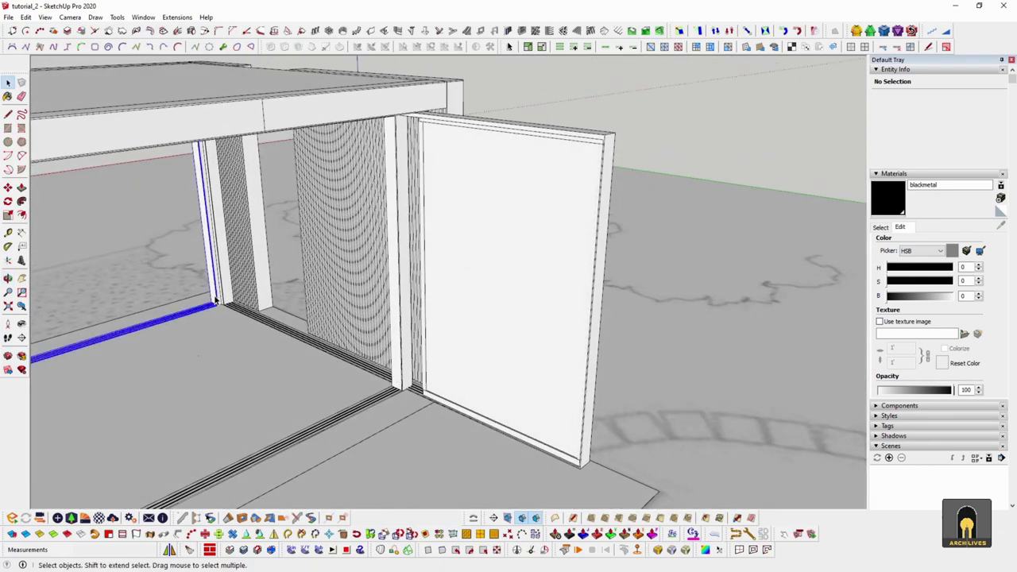
Convert the grooved sliding door frame beside the solid wall panel into a component named sliderdoor
{"action": "scroll", "coordinate": [256, 315], "scroll_direction": "down", "scroll_amount": 3}
{"action": "middle_click_drag", "start_coordinate": [318, 317], "coordinate": [557, 270]}
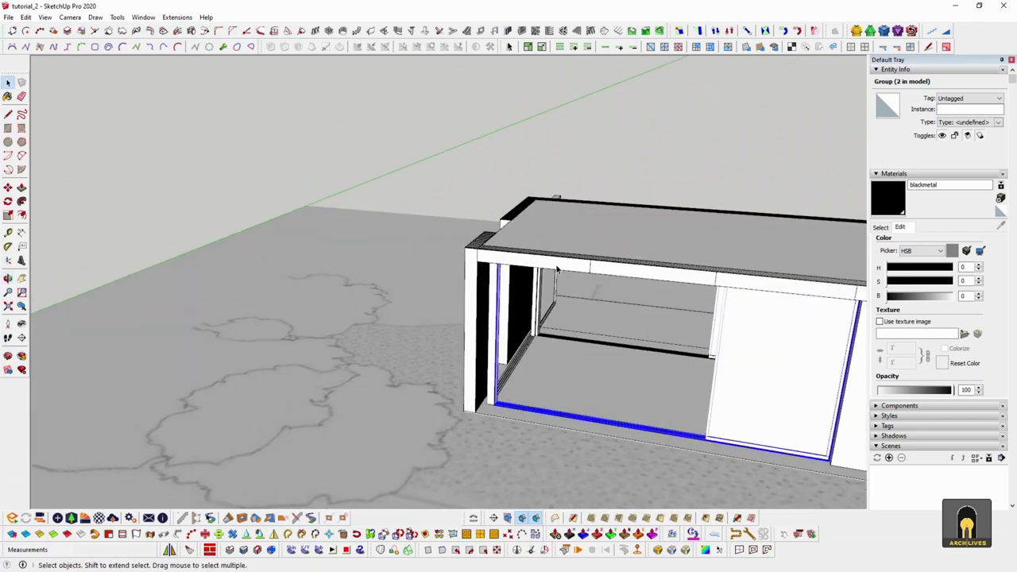
{"action": "mouse_move", "coordinate": [695, 310]}
{"action": "middle_mouse_down"}
{"action": "mouse_move", "coordinate": [66, 389]}
{"action": "mouse_move", "coordinate": [272, 417]}
{"action": "mouse_move", "coordinate": [327, 286]}
{"action": "middle_mouse_up"}
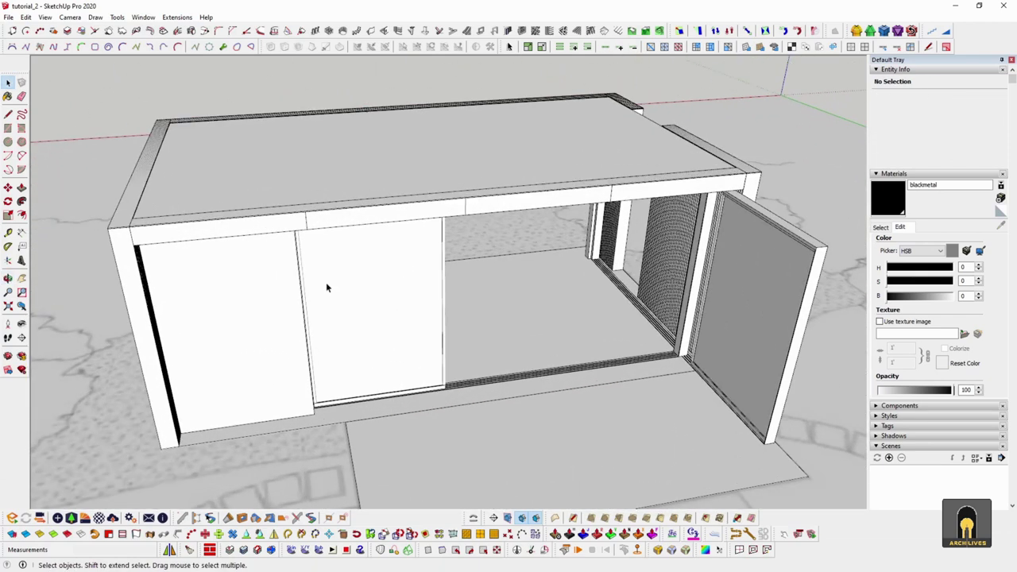
{"action": "scroll", "coordinate": [378, 333], "scroll_direction": "up", "scroll_amount": 3}
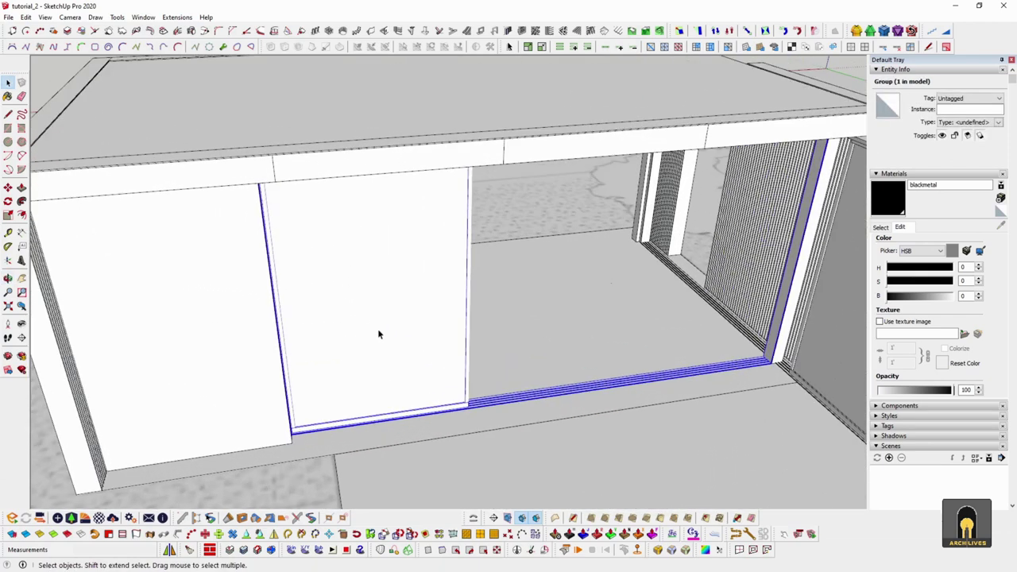
{"action": "right_click", "coordinate": [382, 270]}
{"action": "left_click", "coordinate": [476, 328]}
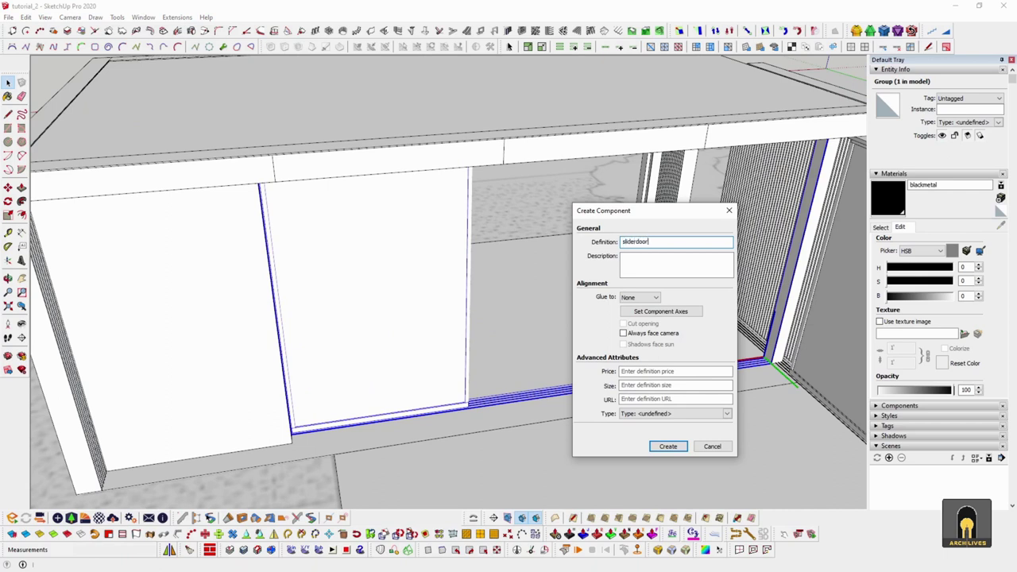
{"action": "key", "text": "Return"}
Copy the sliderdoor component across the floor to the opening on the opposite long side, against the solid wall block
{"action": "middle_click_drag", "start_coordinate": [629, 326], "coordinate": [683, 335]}
{"action": "scroll", "coordinate": [734, 364], "scroll_direction": "up", "scroll_amount": 3}
{"action": "scroll", "coordinate": [626, 378], "scroll_direction": "down", "scroll_amount": 6}
{"action": "scroll", "coordinate": [413, 316], "scroll_direction": "down", "scroll_amount": 2}
{"action": "middle_click_drag", "start_coordinate": [270, 362], "coordinate": [588, 350]}
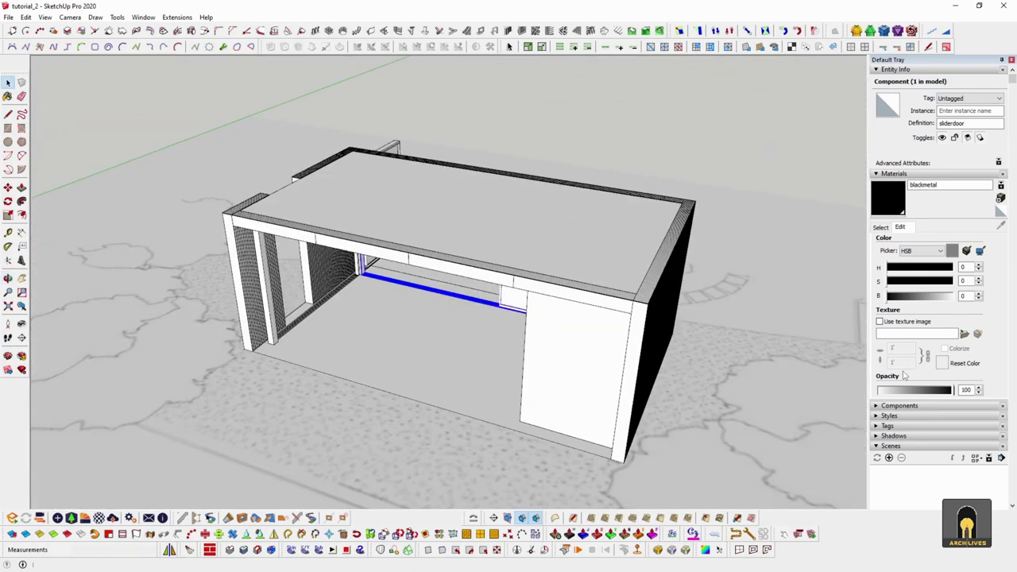
{"action": "scroll", "coordinate": [445, 322], "scroll_direction": "up", "scroll_amount": 4}
{"action": "middle_click_drag", "start_coordinate": [451, 323], "coordinate": [604, 294]}
{"action": "scroll", "coordinate": [652, 258], "scroll_direction": "up", "scroll_amount": 2}
{"action": "scroll", "coordinate": [654, 274], "scroll_direction": "up", "scroll_amount": 2}
{"action": "key", "text": "m"}
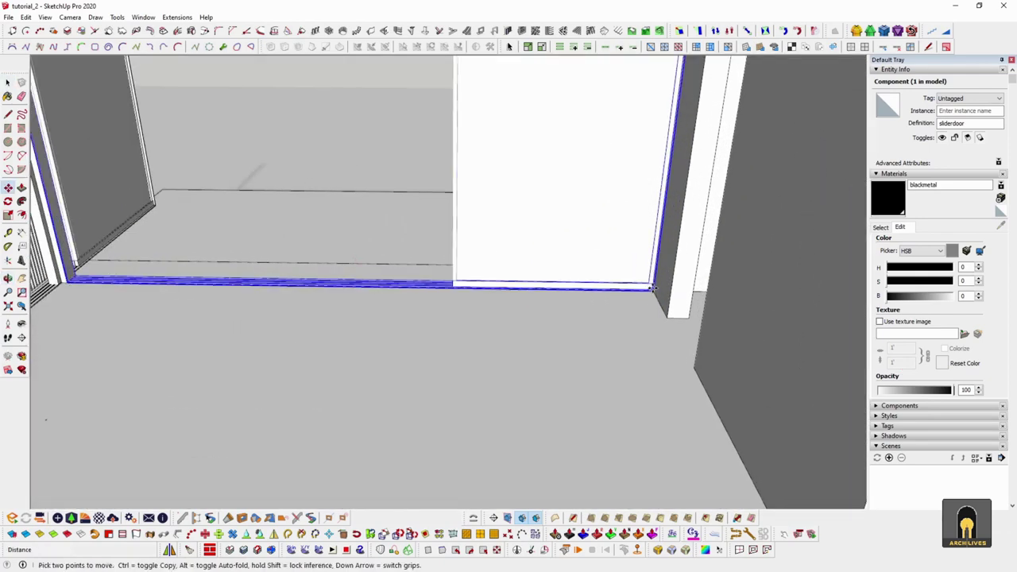
{"action": "key", "text": "ctrl"}
{"action": "left_click", "coordinate": [652, 287]}
{"action": "scroll", "coordinate": [653, 291], "scroll_direction": "down", "scroll_amount": 4}
{"action": "scroll", "coordinate": [654, 294], "scroll_direction": "up", "scroll_amount": 2}
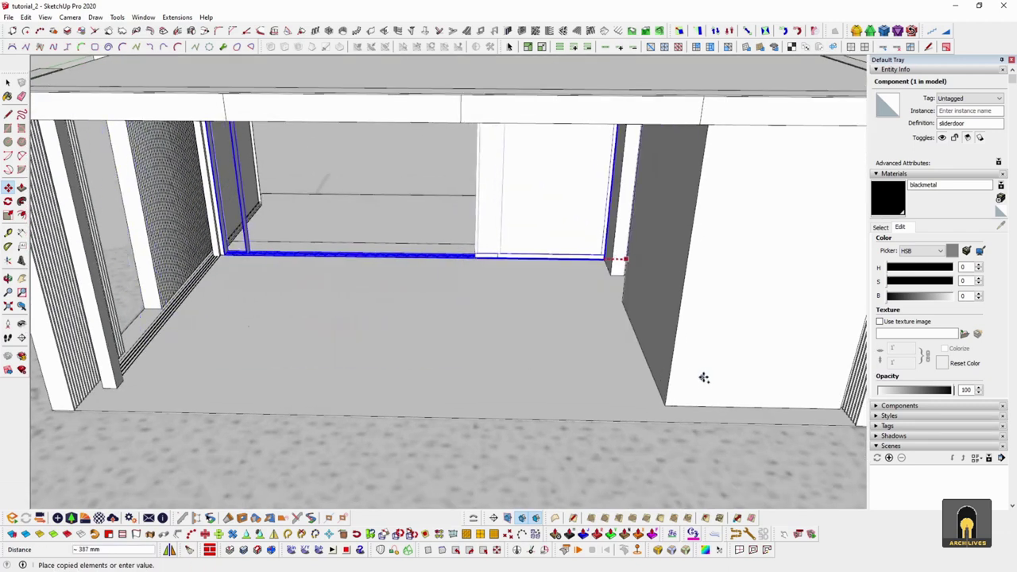
{"action": "left_click", "coordinate": [703, 392]}
{"action": "key", "text": "space"}
Move the sliderdoor copy about 158 mm by its lower corner to line up with the base of the corner post
{"action": "scroll", "coordinate": [652, 411], "scroll_direction": "up", "scroll_amount": 3}
{"action": "scroll", "coordinate": [705, 397], "scroll_direction": "down", "scroll_amount": 2}
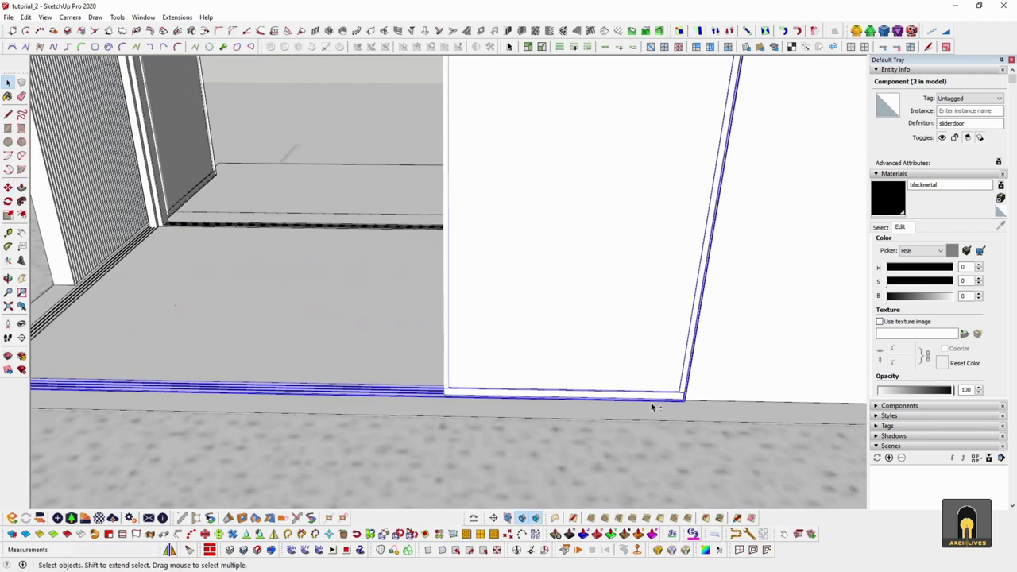
{"action": "middle_click_drag", "start_coordinate": [262, 397], "coordinate": [672, 370], "text": "shift"}
{"action": "scroll", "coordinate": [368, 346], "scroll_direction": "up", "scroll_amount": 5}
{"action": "scroll", "coordinate": [436, 382], "scroll_direction": "up", "scroll_amount": 6}
{"action": "key", "text": "m"}
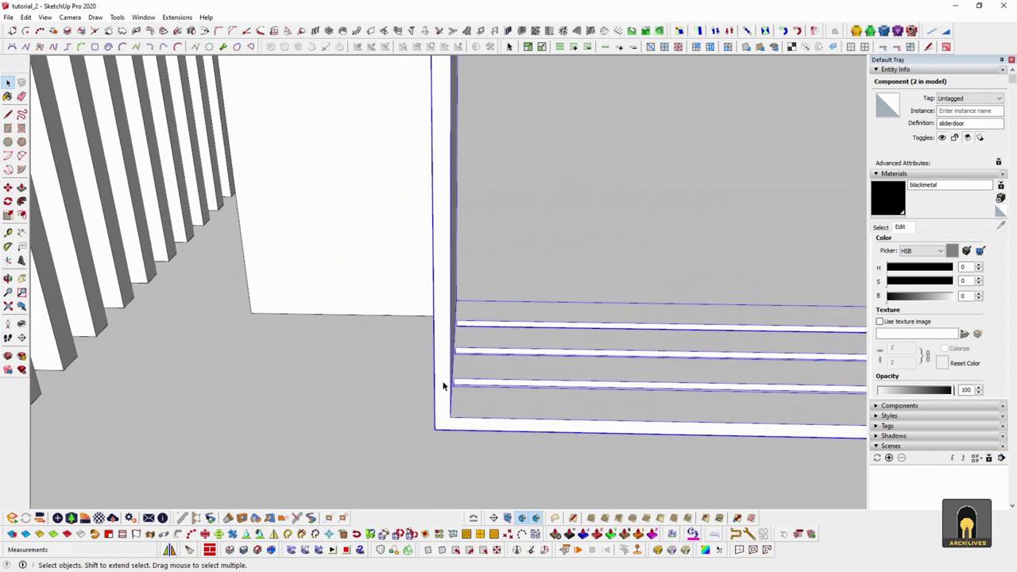
{"action": "left_click", "coordinate": [436, 430]}
{"action": "left_click", "coordinate": [445, 312]}
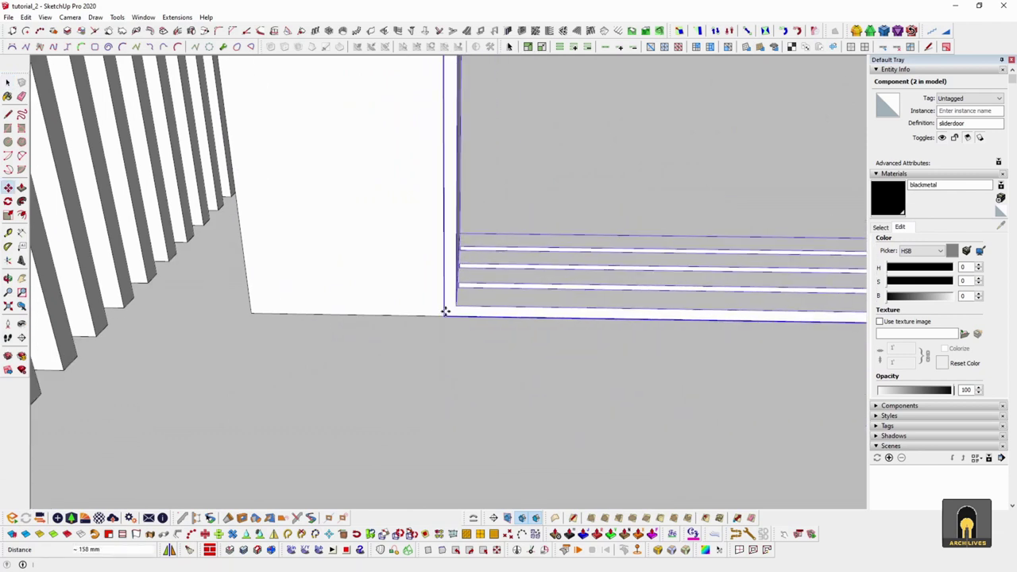
{"action": "key", "text": "space"}
Convert the perpendicular grooved frame along the slatted screen into a separate component, keeping the default name
{"action": "scroll", "coordinate": [366, 348], "scroll_direction": "down", "scroll_amount": 6}
{"action": "scroll", "coordinate": [435, 384], "scroll_direction": "down", "scroll_amount": 6}
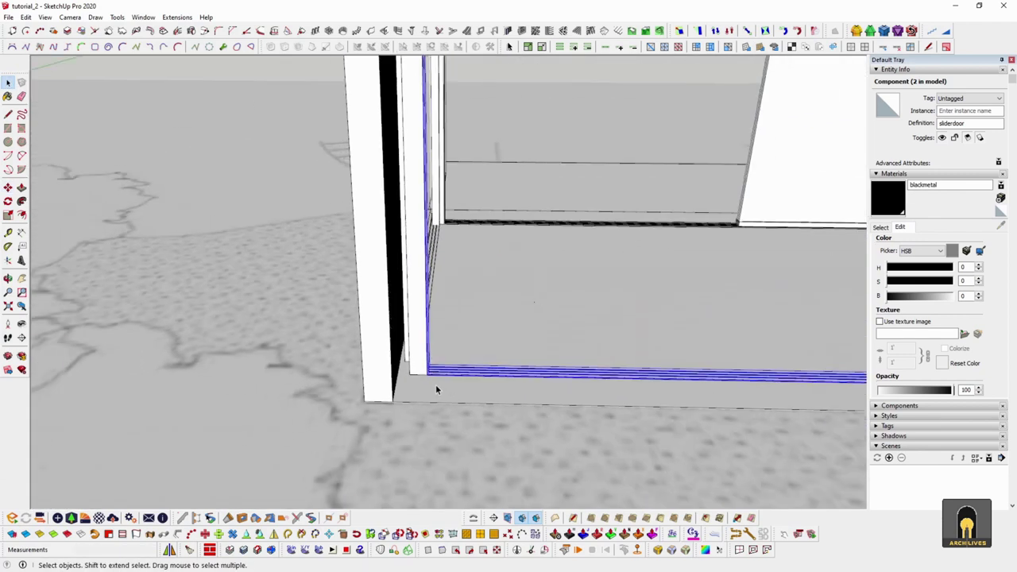
{"action": "middle_click_drag", "start_coordinate": [523, 357], "coordinate": [225, 340]}
{"action": "scroll", "coordinate": [383, 299], "scroll_direction": "up", "scroll_amount": 5}
{"action": "scroll", "coordinate": [376, 355], "scroll_direction": "up", "scroll_amount": 2}
{"action": "scroll", "coordinate": [264, 313], "scroll_direction": "up", "scroll_amount": 3}
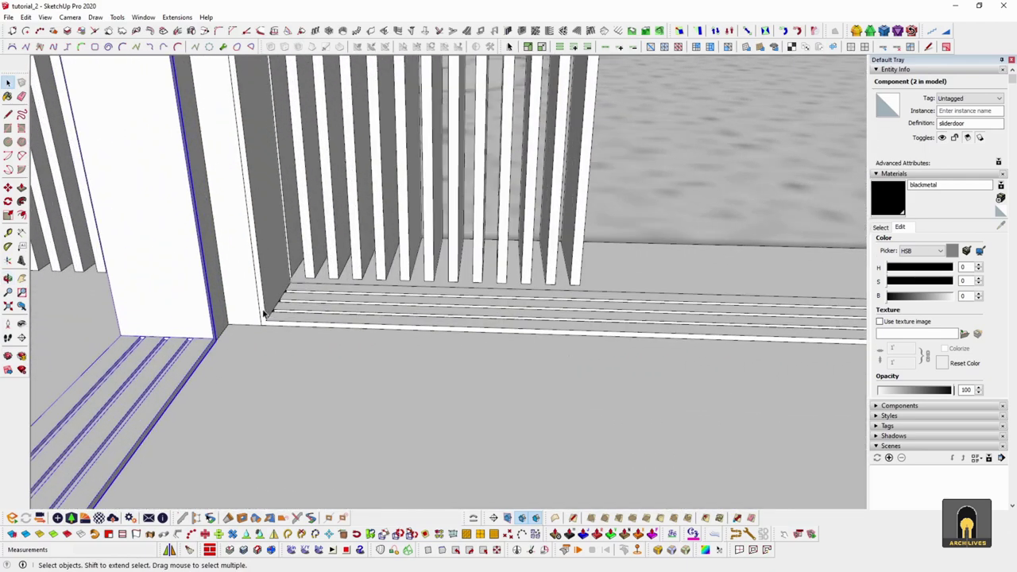
{"action": "right_click", "coordinate": [271, 304]}
{"action": "left_click", "coordinate": [312, 328]}
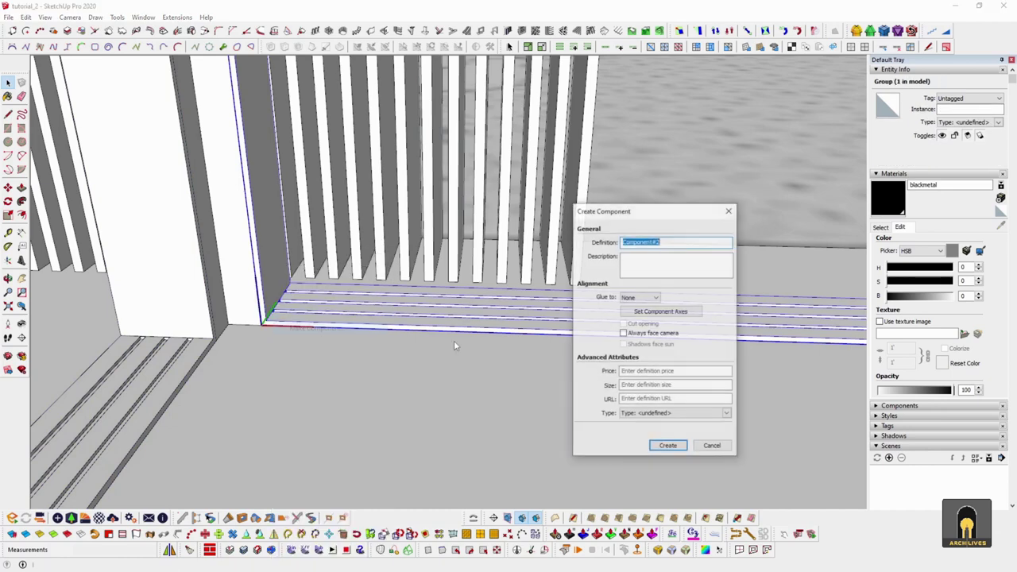
{"action": "left_click", "coordinate": [668, 447]}
Open the slatted-side frame component for editing and delete its front canhcua door leaf
{"action": "middle_click_drag", "start_coordinate": [668, 447], "coordinate": [613, 300]}
{"action": "scroll", "coordinate": [286, 311], "scroll_direction": "down", "scroll_amount": 3}
{"action": "scroll", "coordinate": [531, 354], "scroll_direction": "up", "scroll_amount": 3}
{"action": "double_click", "coordinate": [526, 354]}
{"action": "left_click", "coordinate": [526, 351]}
{"action": "middle_click_drag", "start_coordinate": [518, 339], "coordinate": [511, 368]}
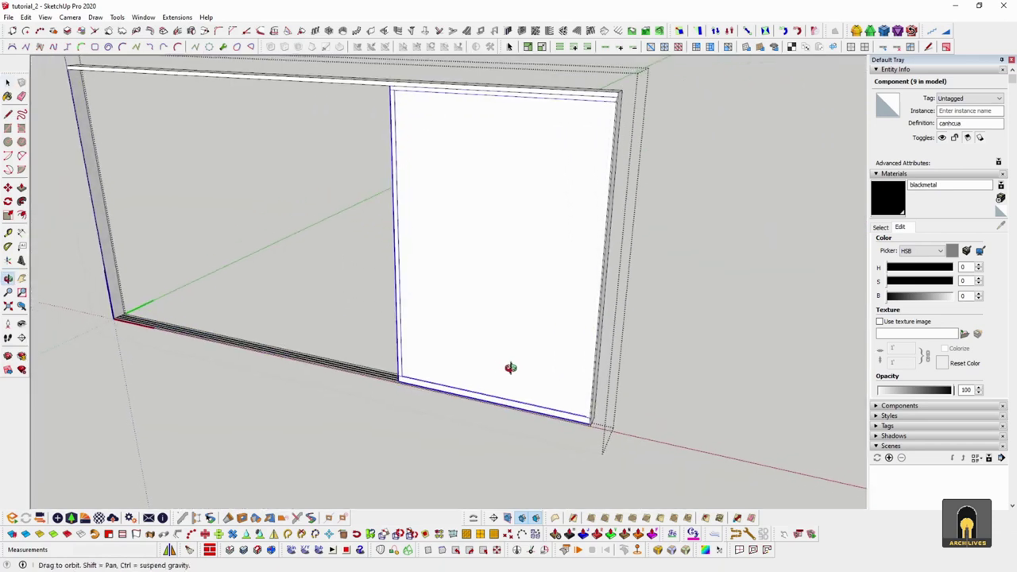
{"action": "scroll", "coordinate": [382, 357], "scroll_direction": "up", "scroll_amount": 4}
{"action": "middle_click_drag", "start_coordinate": [382, 357], "coordinate": [465, 394]}
{"action": "scroll", "coordinate": [546, 389], "scroll_direction": "up", "scroll_amount": 2}
{"action": "key", "text": "Delete"}
Switch to the reference photo to examine the pavilion's sliding doors, and compare them with the remaining door leaf in SketchUp
{"action": "key", "text": "alt+Tab"}
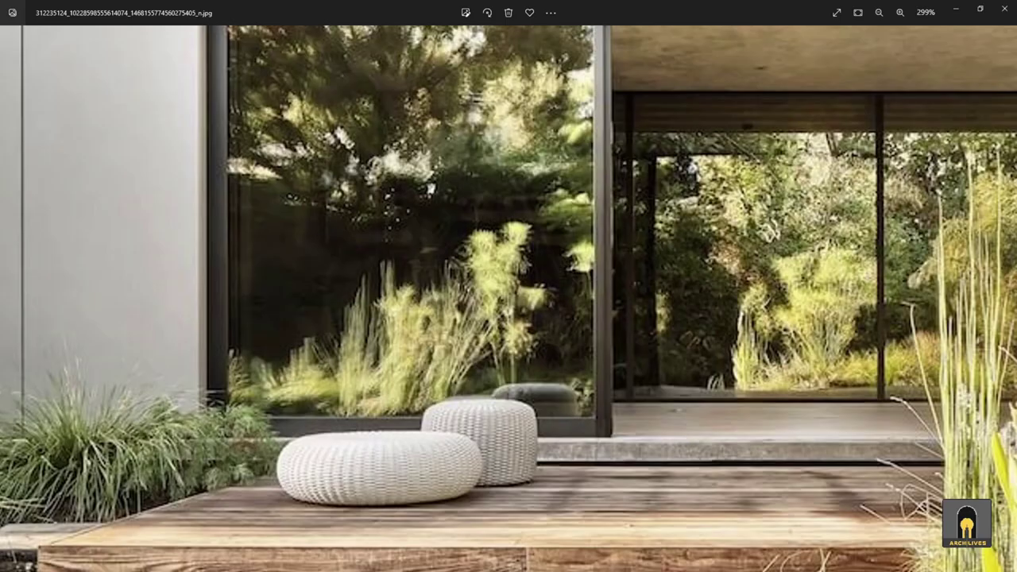
{"action": "scroll", "coordinate": [555, 321], "scroll_direction": "down", "scroll_amount": 5}
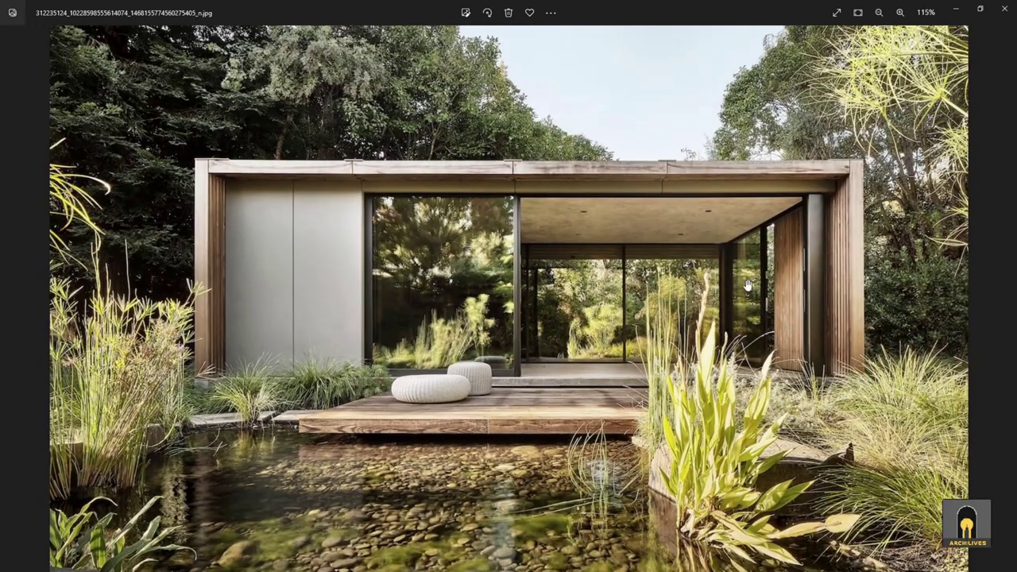
{"action": "scroll", "coordinate": [761, 271], "scroll_direction": "up", "scroll_amount": 1}
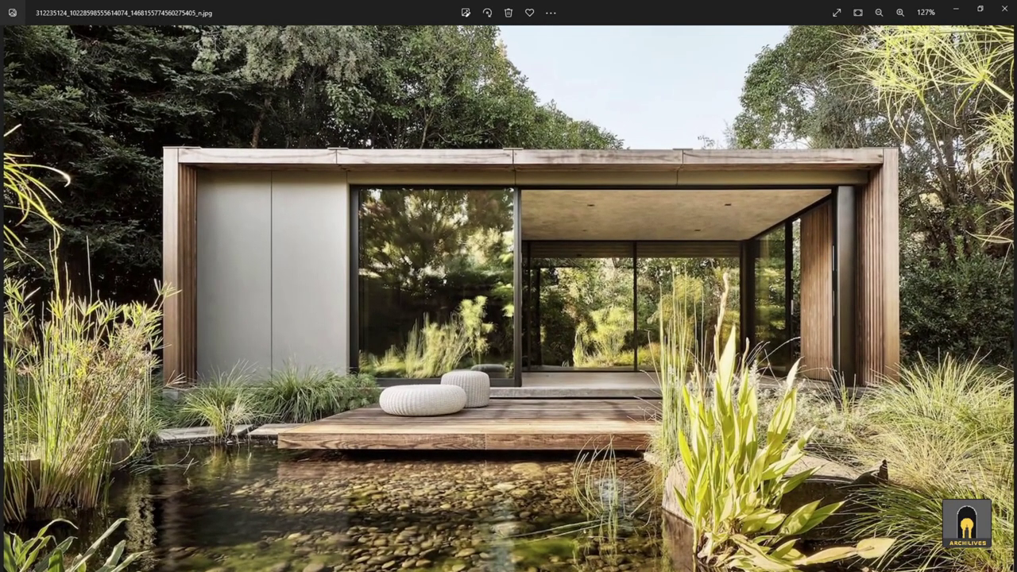
{"action": "key", "text": "alt+Tab"}
{"action": "middle_click_drag", "start_coordinate": [467, 353], "coordinate": [472, 298]}
{"action": "scroll", "coordinate": [399, 307], "scroll_direction": "down", "scroll_amount": 4}
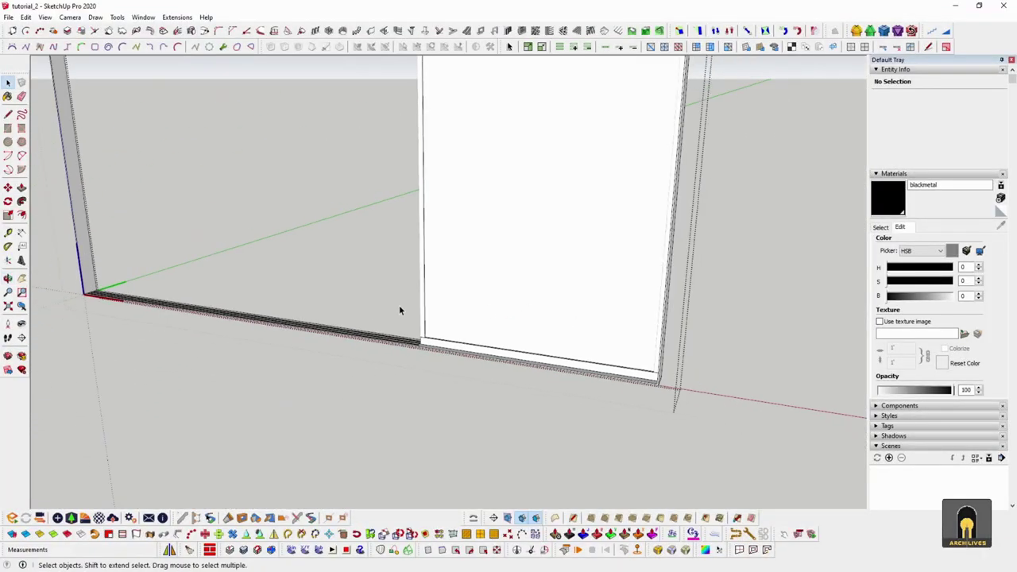
{"action": "scroll", "coordinate": [426, 324], "scroll_direction": "up", "scroll_amount": 4}
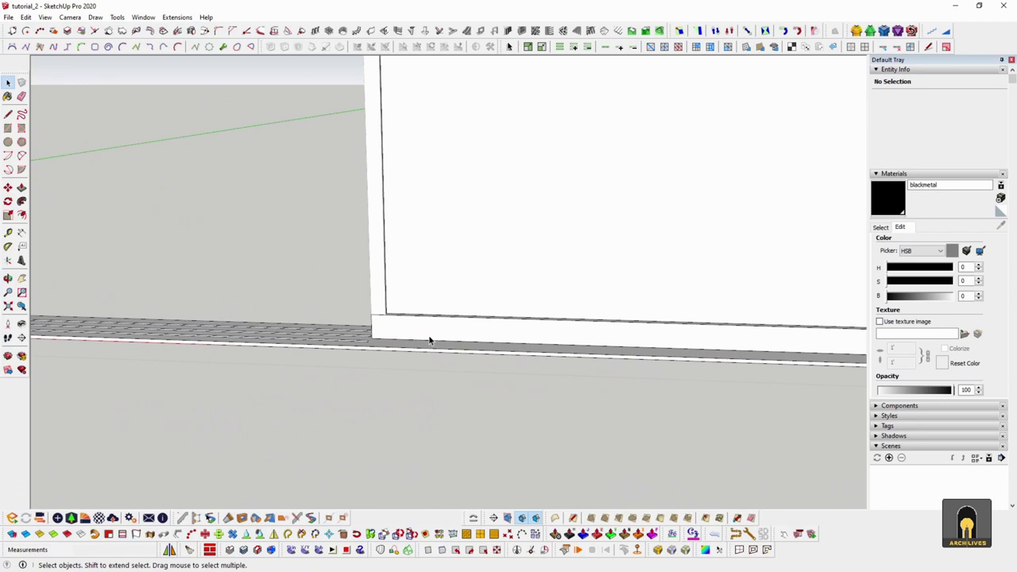
{"action": "scroll", "coordinate": [429, 340], "scroll_direction": "down", "scroll_amount": 3}
Move the slatted-side frame by its protruding outer lower corner so that end meets the corner post
{"action": "left_click", "coordinate": [533, 345]}
{"action": "middle_click_drag", "start_coordinate": [533, 345], "coordinate": [566, 421]}
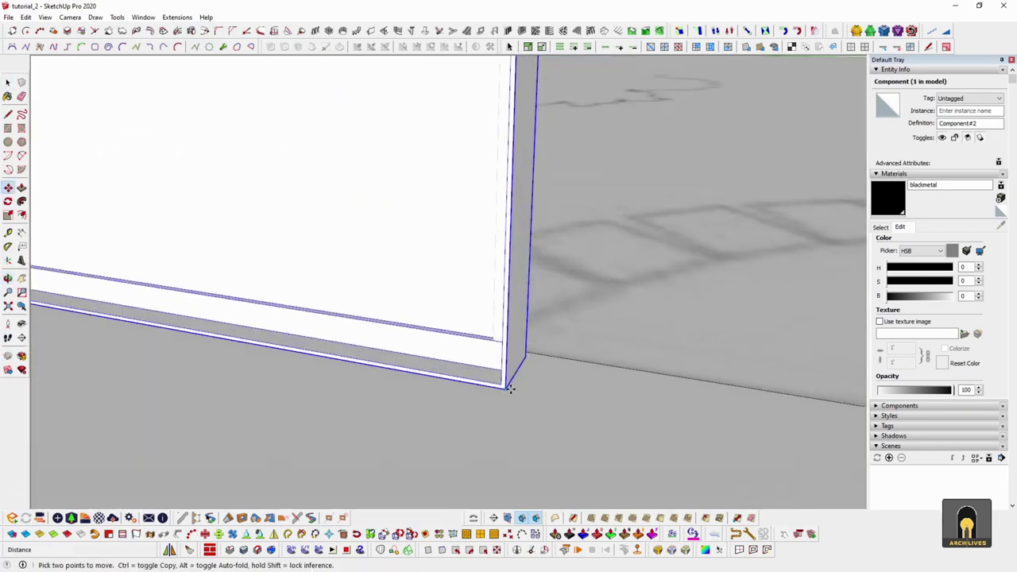
{"action": "left_click", "coordinate": [507, 388]}
{"action": "middle_click_drag", "start_coordinate": [87, 324], "coordinate": [794, 411], "text": "shift"}
{"action": "middle_click_drag", "start_coordinate": [289, 372], "coordinate": [617, 333], "text": "shift"}
{"action": "scroll", "coordinate": [628, 365], "scroll_direction": "up", "scroll_amount": 3}
{"action": "key", "text": "space"}
{"action": "scroll", "coordinate": [790, 360], "scroll_direction": "down", "scroll_amount": 4}
{"action": "middle_click_drag", "start_coordinate": [159, 368], "coordinate": [806, 366], "text": "shift"}
{"action": "middle_click_drag", "start_coordinate": [274, 371], "coordinate": [747, 413]}
{"action": "scroll", "coordinate": [675, 424], "scroll_direction": "down", "scroll_amount": 3}
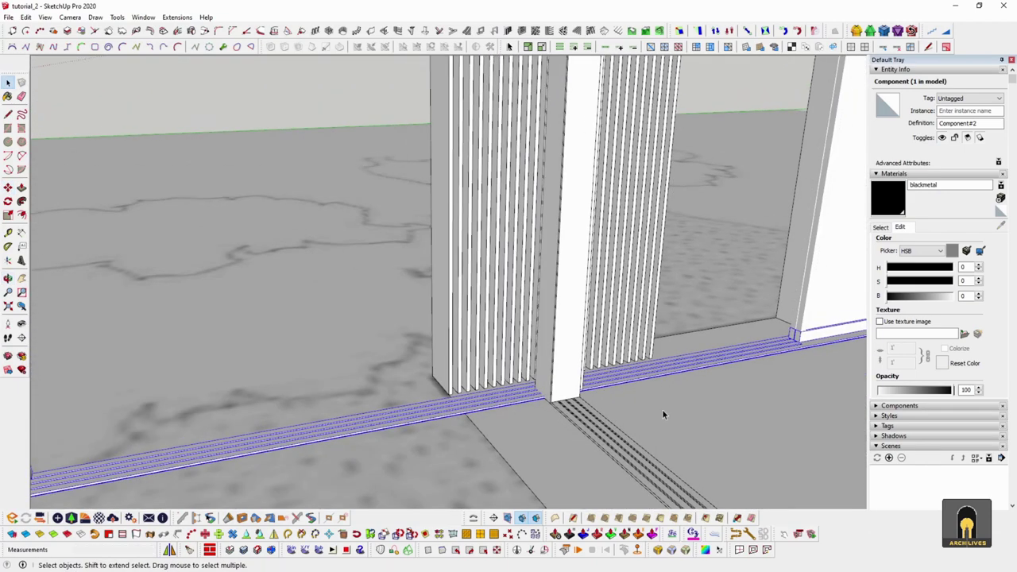
{"action": "scroll", "coordinate": [672, 424], "scroll_direction": "down", "scroll_amount": 4}
Open the moved frame component for editing and select its upright end member next to the grooved track
{"action": "double_click", "coordinate": [395, 399]}
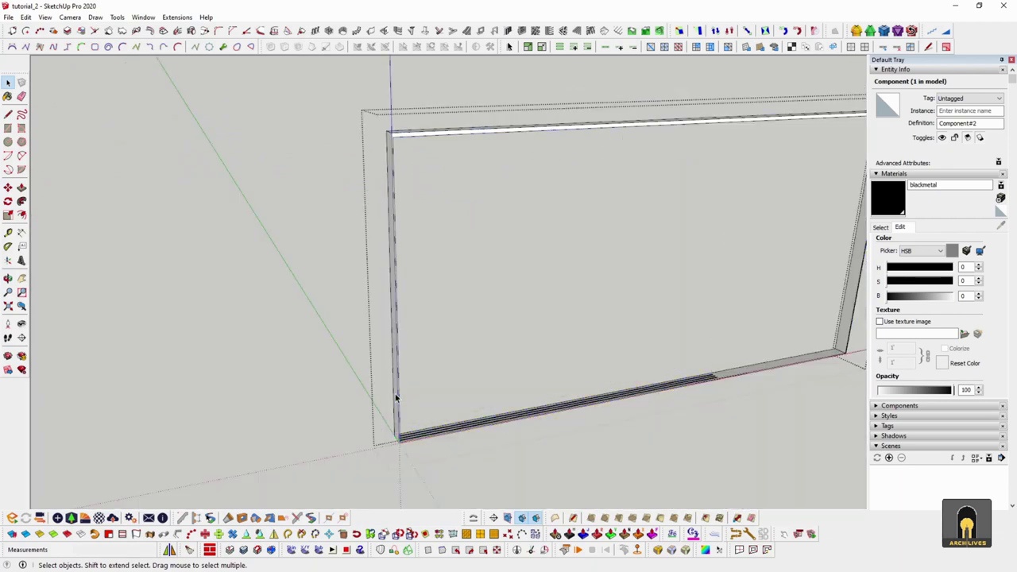
{"action": "scroll", "coordinate": [397, 441], "scroll_direction": "up", "scroll_amount": 5}
{"action": "middle_click_drag", "start_coordinate": [392, 442], "coordinate": [228, 496]}
{"action": "middle_click_drag", "start_coordinate": [377, 429], "coordinate": [651, 310]}
{"action": "scroll", "coordinate": [504, 347], "scroll_direction": "up", "scroll_amount": 6}
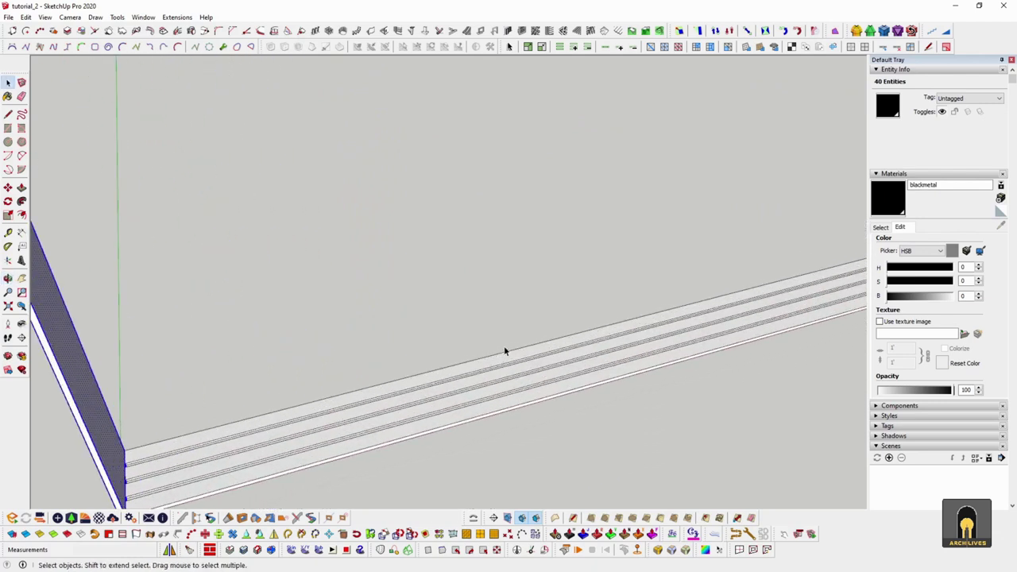
Try to push/pull the grooved faces of the frame's horizontal members
{"action": "key", "text": "p"}
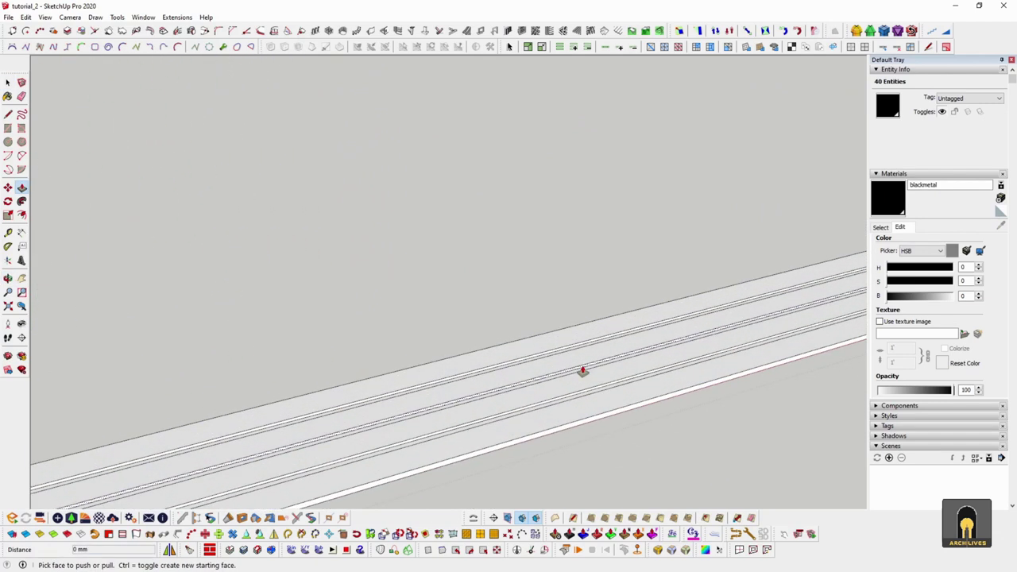
{"action": "left_click", "coordinate": [572, 366]}
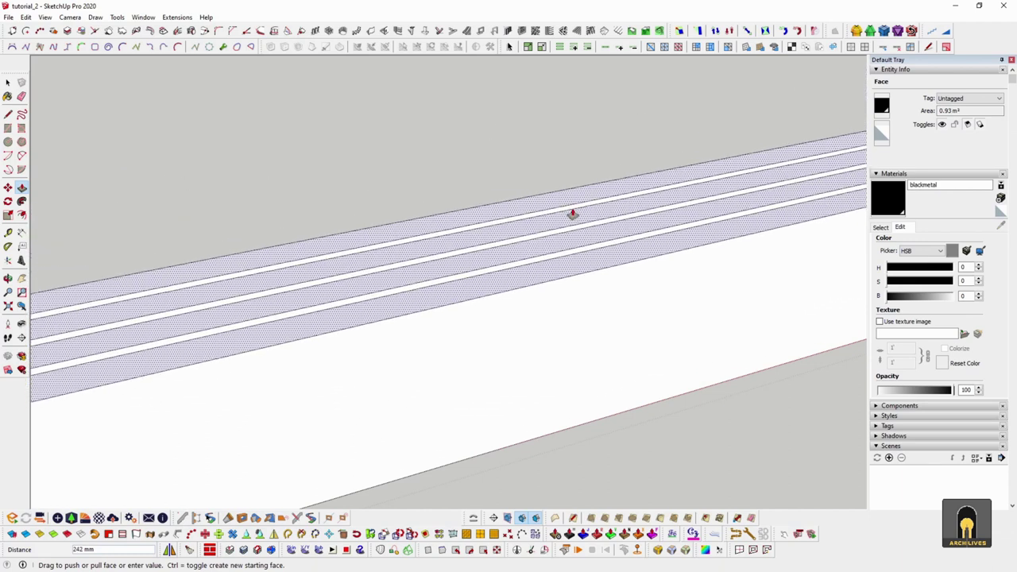
{"action": "key", "text": "Escape"}
{"action": "scroll", "coordinate": [520, 262], "scroll_direction": "down", "scroll_amount": 3}
{"action": "middle_click_drag", "start_coordinate": [521, 262], "coordinate": [516, 378]}
{"action": "left_click", "coordinate": [500, 120]}
{"action": "middle_click_drag", "start_coordinate": [488, 318], "coordinate": [498, 395]}
{"action": "left_click", "coordinate": [499, 395]}
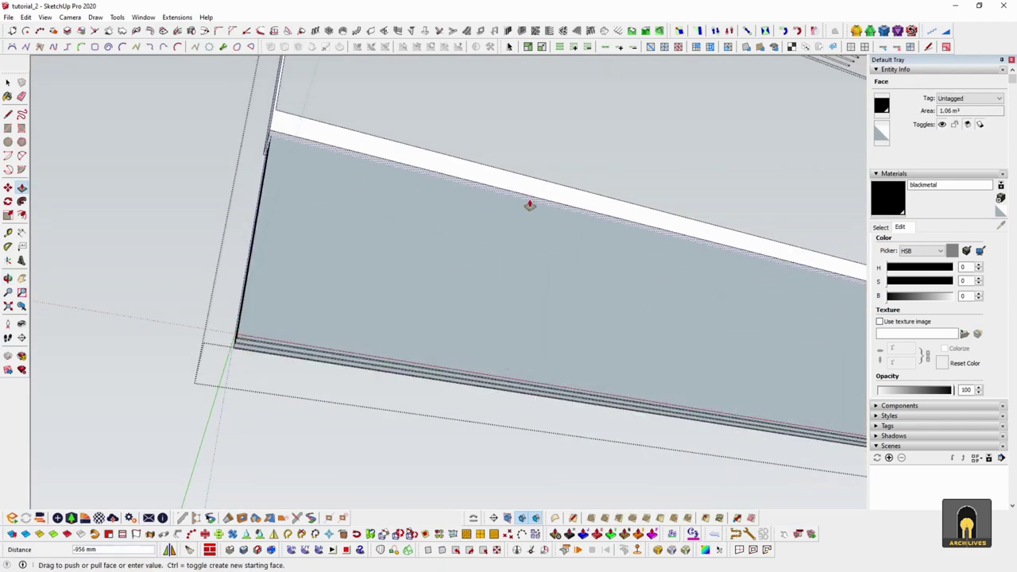
{"action": "left_click", "coordinate": [529, 204]}
{"action": "middle_click_drag", "start_coordinate": [526, 214], "coordinate": [494, 453]}
{"action": "middle_click_drag", "start_coordinate": [493, 358], "coordinate": [677, 75]}
{"action": "left_click", "coordinate": [472, 376]}
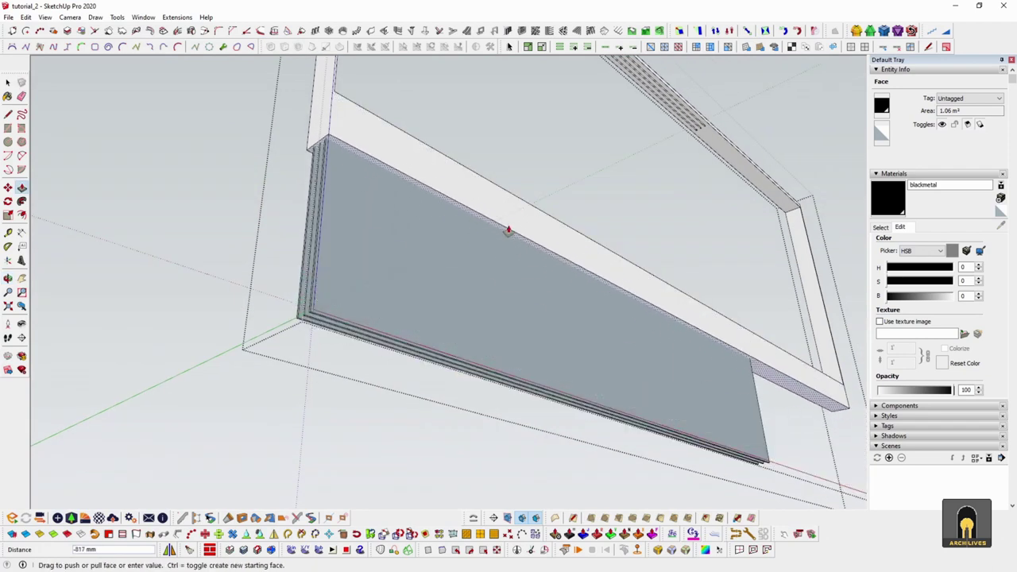
{"action": "key", "text": "Escape"}
{"action": "middle_click_drag", "start_coordinate": [596, 263], "coordinate": [586, 421]}
{"action": "scroll", "coordinate": [579, 262], "scroll_direction": "up", "scroll_amount": 2}
{"action": "middle_click_drag", "start_coordinate": [579, 261], "coordinate": [567, 296]}
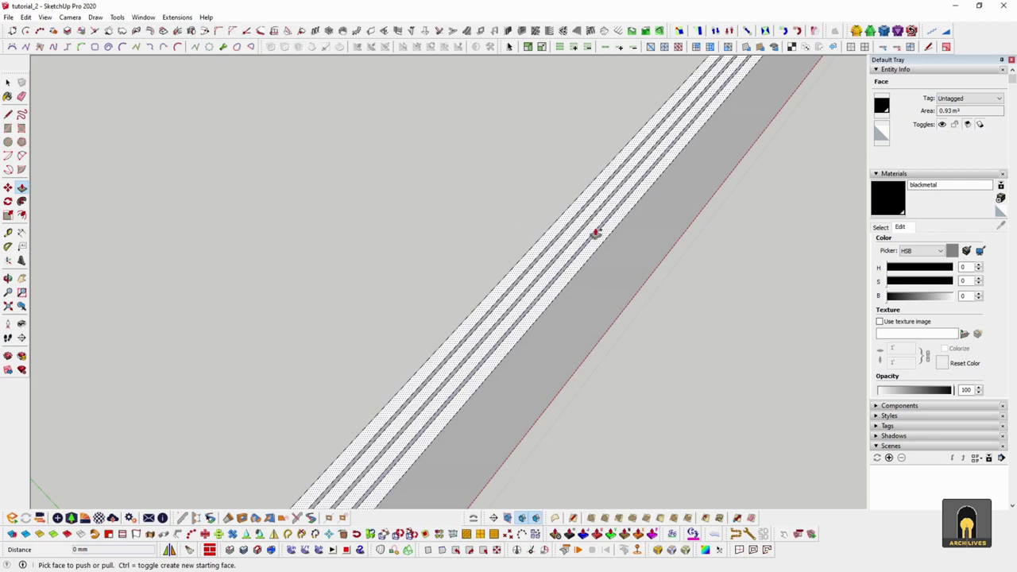
{"action": "scroll", "coordinate": [618, 266], "scroll_direction": "down", "scroll_amount": 3}
{"action": "middle_click_drag", "start_coordinate": [619, 268], "coordinate": [275, 312]}
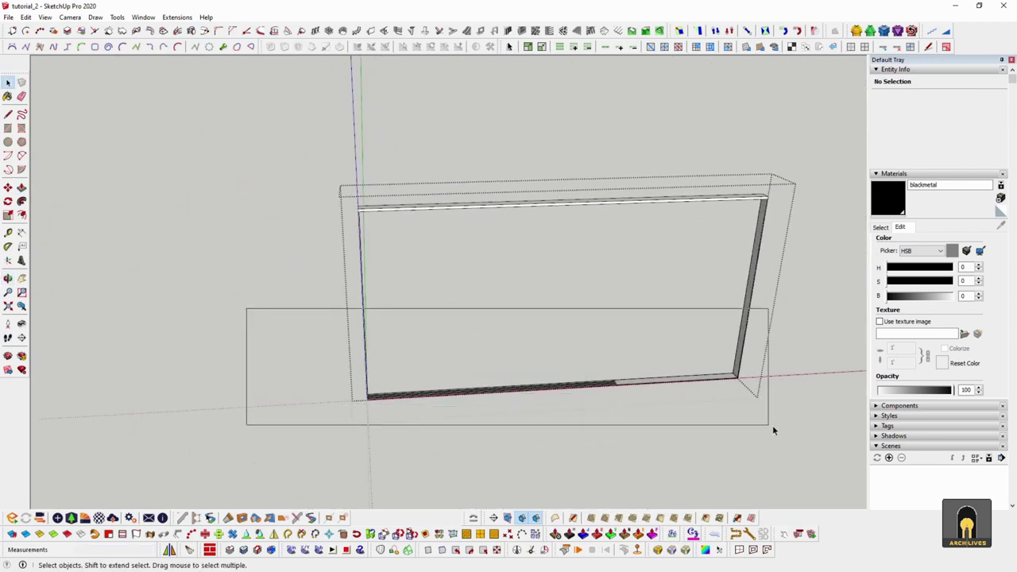
{"action": "left_click_drag", "start_coordinate": [772, 430], "coordinate": [774, 421]}
{"action": "key", "text": "m"}
{"action": "left_click", "coordinate": [787, 383]}
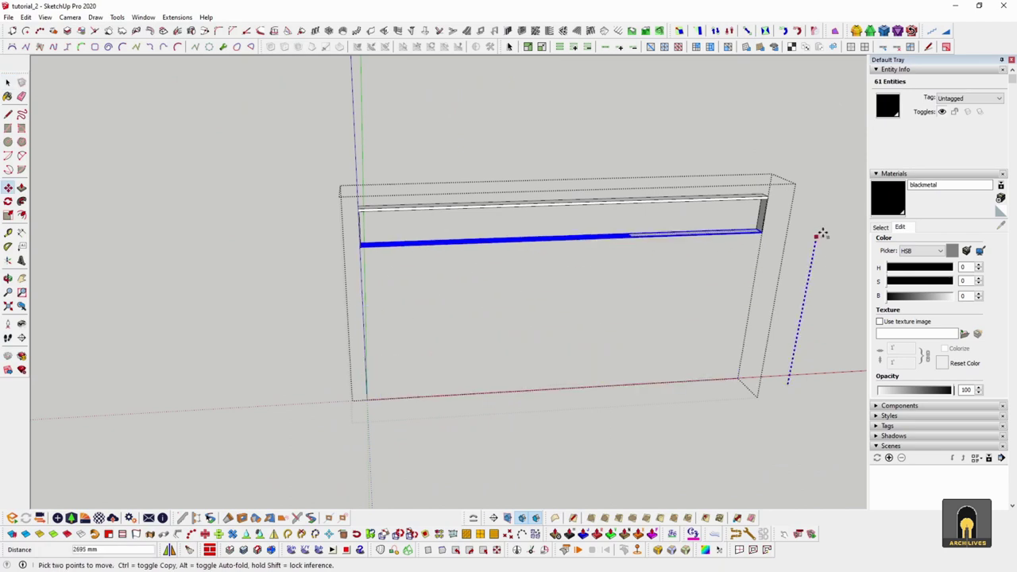
{"action": "key", "text": "Escape"}
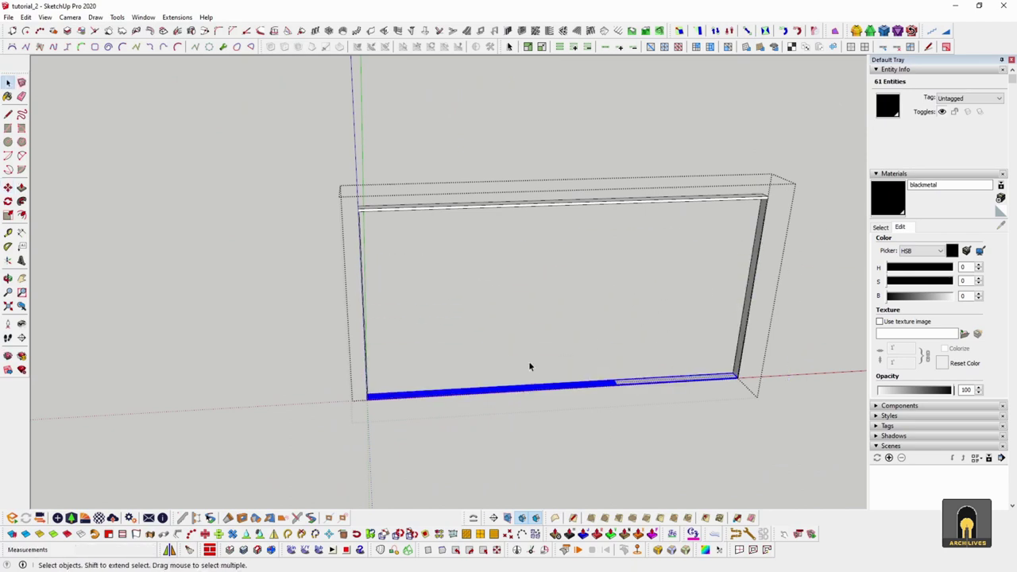
Move the open frame's upright end member along the red axis until it meets the corner post, and close the component
{"action": "mouse_move", "coordinate": [529, 367]}
{"action": "middle_mouse_down"}
{"action": "mouse_move", "coordinate": [488, 384]}
{"action": "mouse_move", "coordinate": [524, 370]}
{"action": "middle_mouse_up"}
{"action": "left_click_drag", "start_coordinate": [240, 121], "coordinate": [404, 477]}
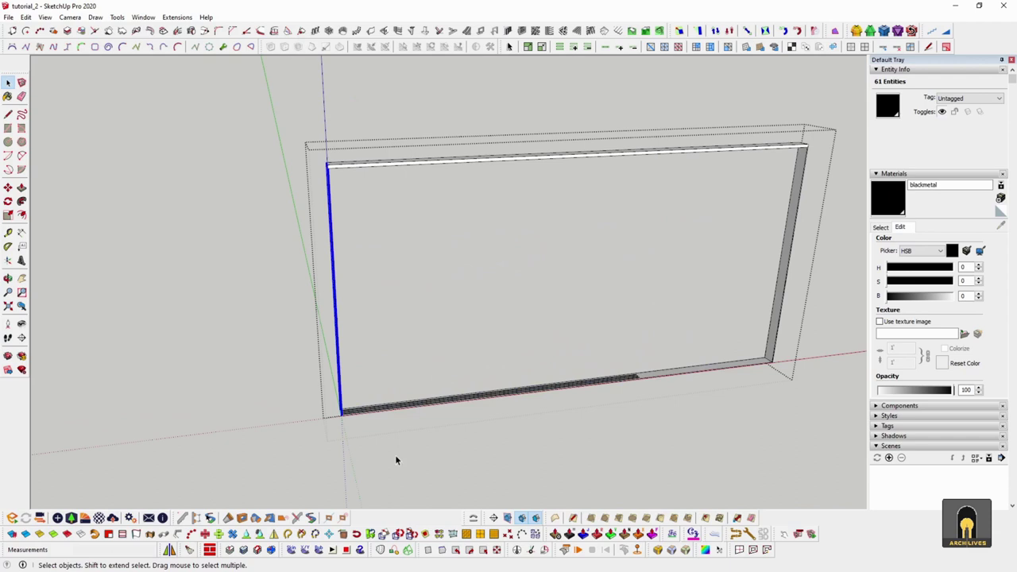
{"action": "scroll", "coordinate": [354, 429], "scroll_direction": "up", "scroll_amount": 10}
{"action": "scroll", "coordinate": [333, 409], "scroll_direction": "up", "scroll_amount": 2}
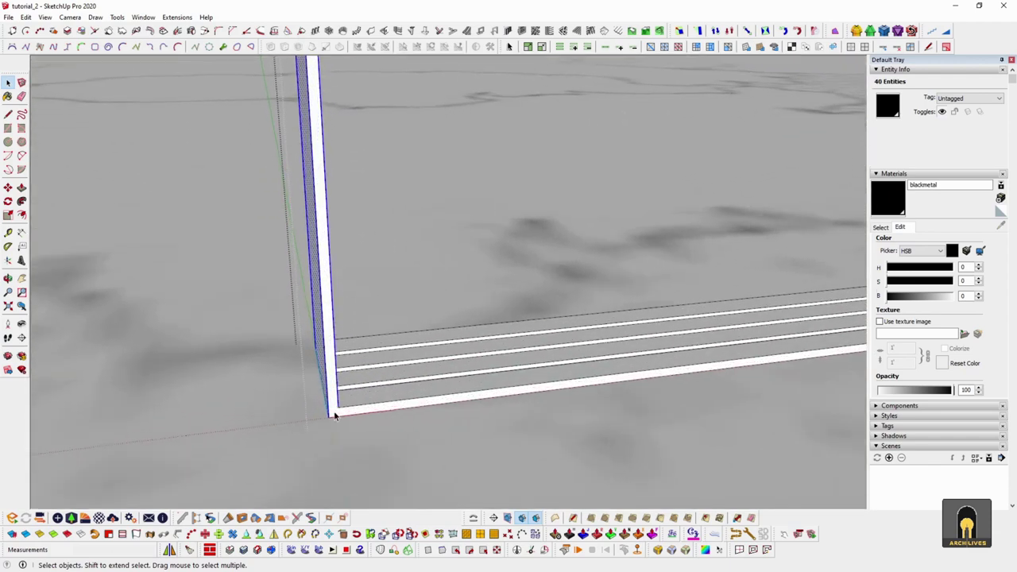
{"action": "middle_click_drag", "start_coordinate": [583, 389], "coordinate": [564, 397]}
{"action": "scroll", "coordinate": [648, 429], "scroll_direction": "up", "scroll_amount": 5}
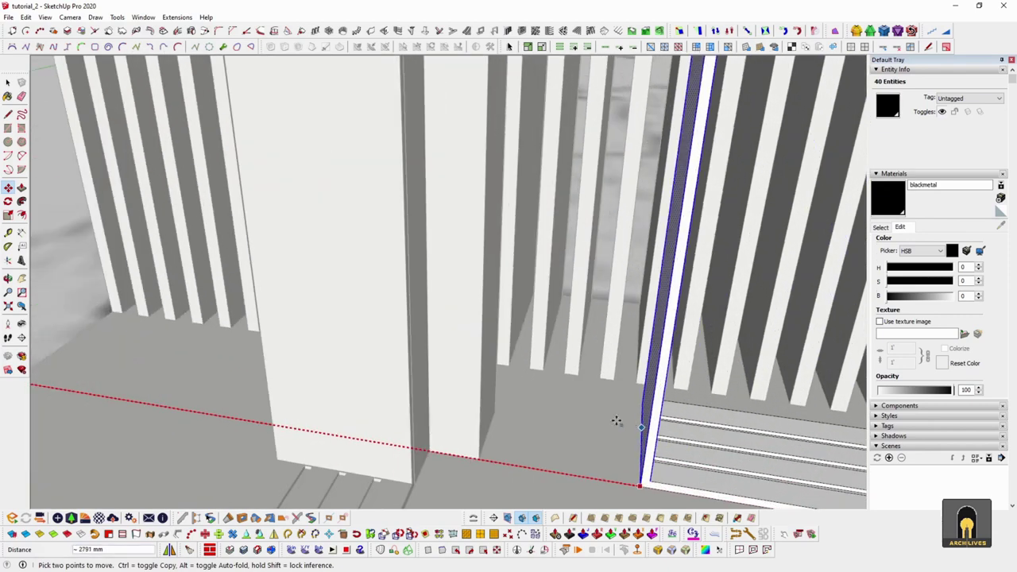
{"action": "scroll", "coordinate": [608, 361], "scroll_direction": "down", "scroll_amount": 4}
{"action": "middle_click_drag", "start_coordinate": [609, 361], "coordinate": [735, 346]}
{"action": "key", "text": "space"}
{"action": "left_click", "coordinate": [574, 340]}
Move the front door leaf by its lower corner along the track to the frame's upright end member
{"action": "middle_click_drag", "start_coordinate": [574, 341], "coordinate": [633, 425]}
{"action": "left_click", "coordinate": [484, 379]}
{"action": "left_click", "coordinate": [484, 379]}
{"action": "scroll", "coordinate": [633, 426], "scroll_direction": "up", "scroll_amount": 4}
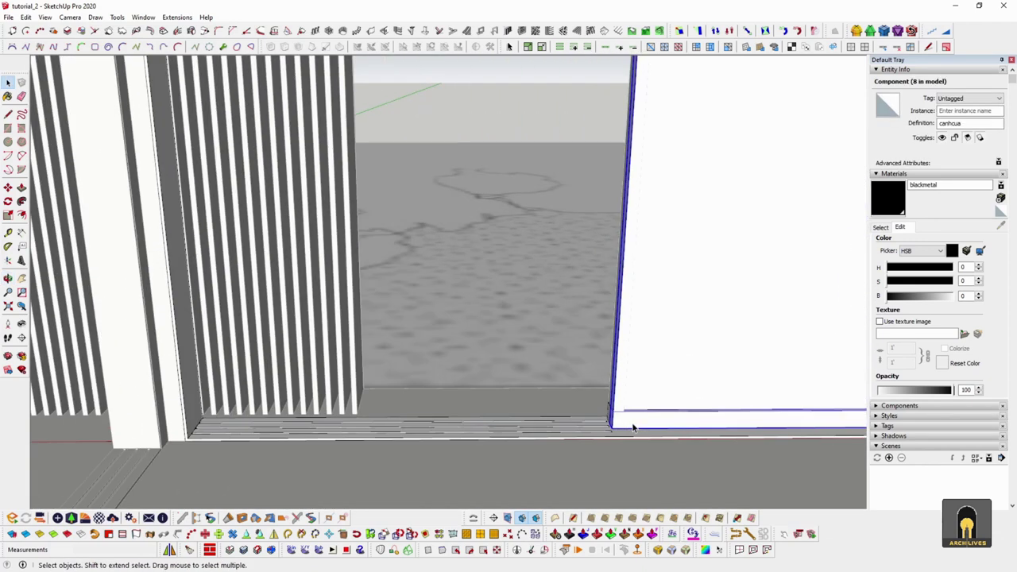
{"action": "scroll", "coordinate": [633, 427], "scroll_direction": "up", "scroll_amount": 1}
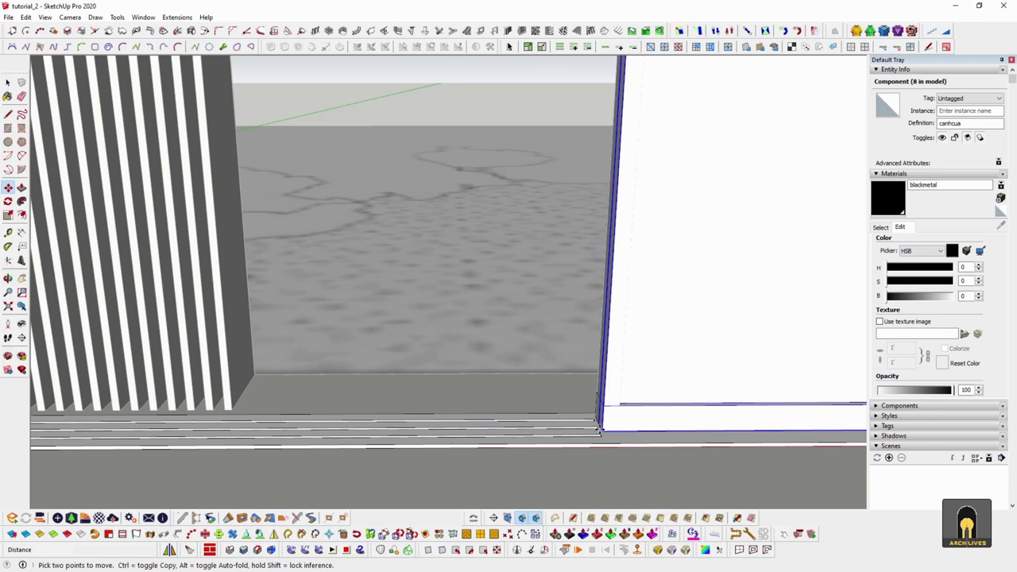
{"action": "left_click", "coordinate": [601, 430]}
{"action": "middle_click_drag", "start_coordinate": [341, 405], "coordinate": [453, 437]}
{"action": "left_click", "coordinate": [464, 439]}
{"action": "key", "text": "space"}
Display the model shaded with textures and raise the brightness of the blackmetal material to 38
{"action": "scroll", "coordinate": [552, 358], "scroll_direction": "down", "scroll_amount": 2}
{"action": "middle_click_drag", "start_coordinate": [720, 336], "coordinate": [516, 294], "text": "shift"}
{"action": "scroll", "coordinate": [514, 297], "scroll_direction": "down", "scroll_amount": 2}
{"action": "scroll", "coordinate": [505, 331], "scroll_direction": "down", "scroll_amount": 2}
{"action": "middle_click_drag", "start_coordinate": [659, 309], "coordinate": [518, 365]}
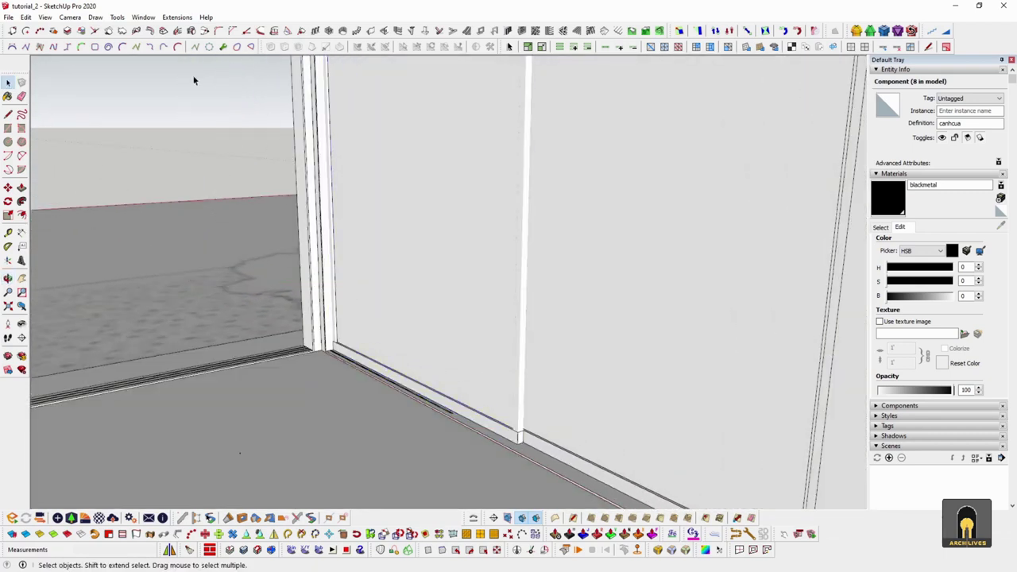
{"action": "left_click", "coordinate": [193, 79]}
{"action": "left_click", "coordinate": [45, 17]}
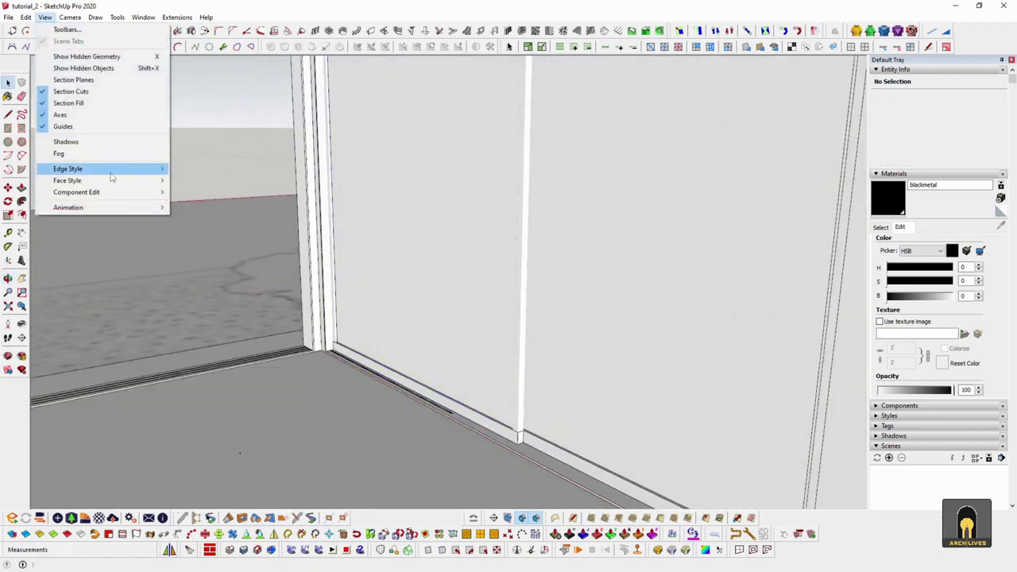
{"action": "mouse_move", "coordinate": [117, 183]}
{"action": "left_click", "coordinate": [212, 231]}
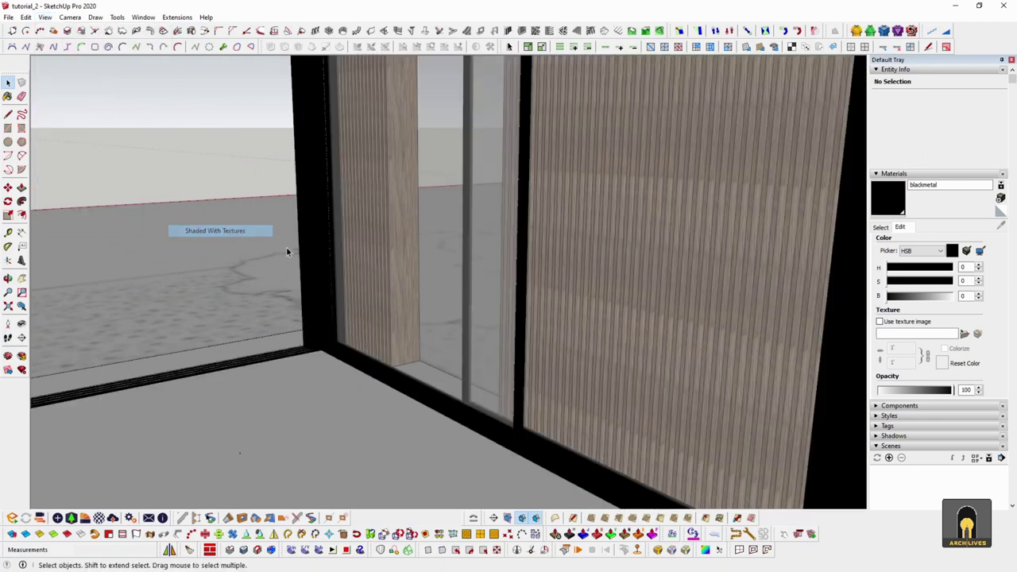
{"action": "left_click", "coordinate": [913, 298]}
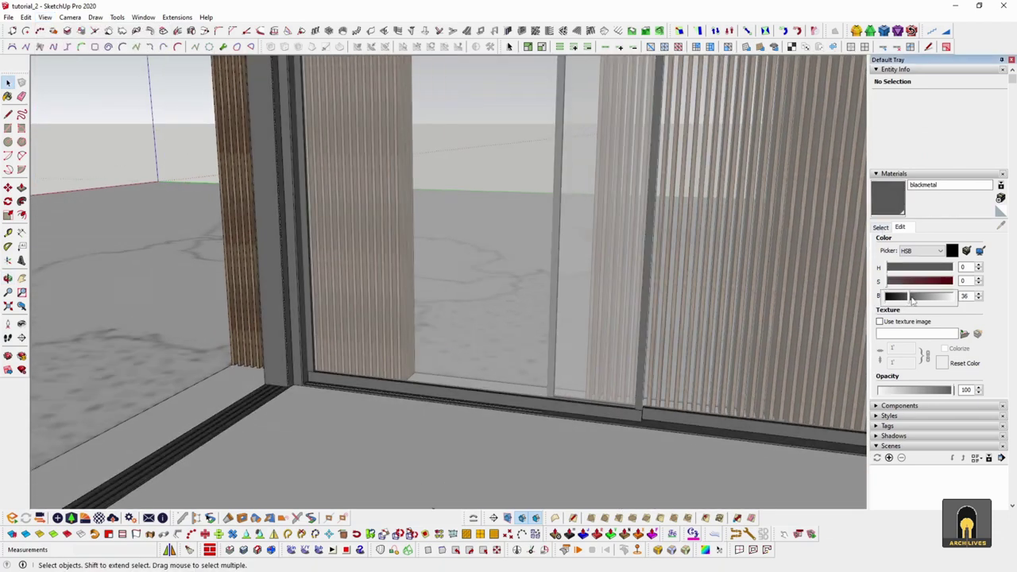
Delete the door leaf next to the frame's upright end member
{"action": "middle_click_drag", "start_coordinate": [594, 382], "coordinate": [655, 388]}
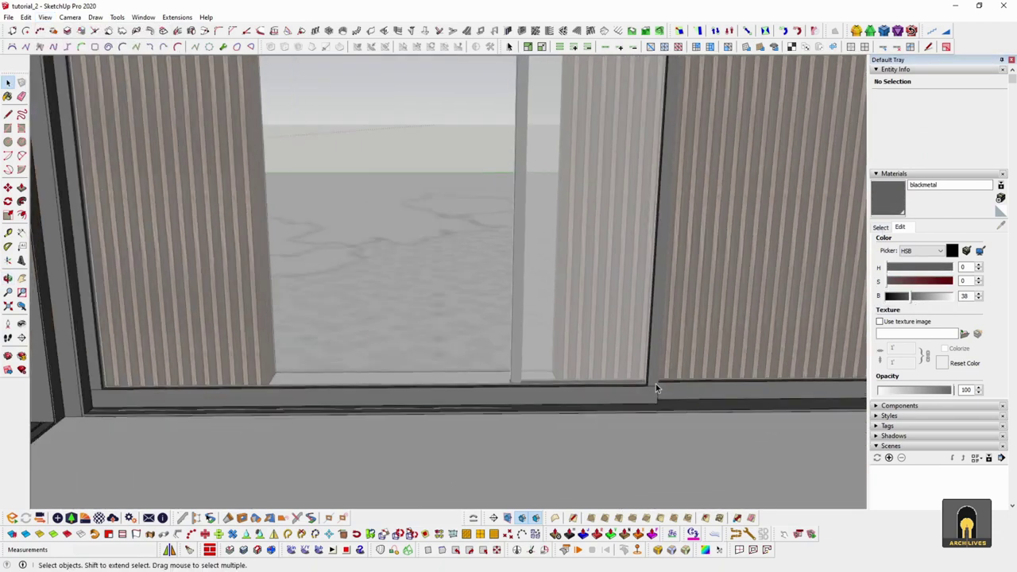
{"action": "middle_click_drag", "start_coordinate": [577, 382], "coordinate": [535, 372]}
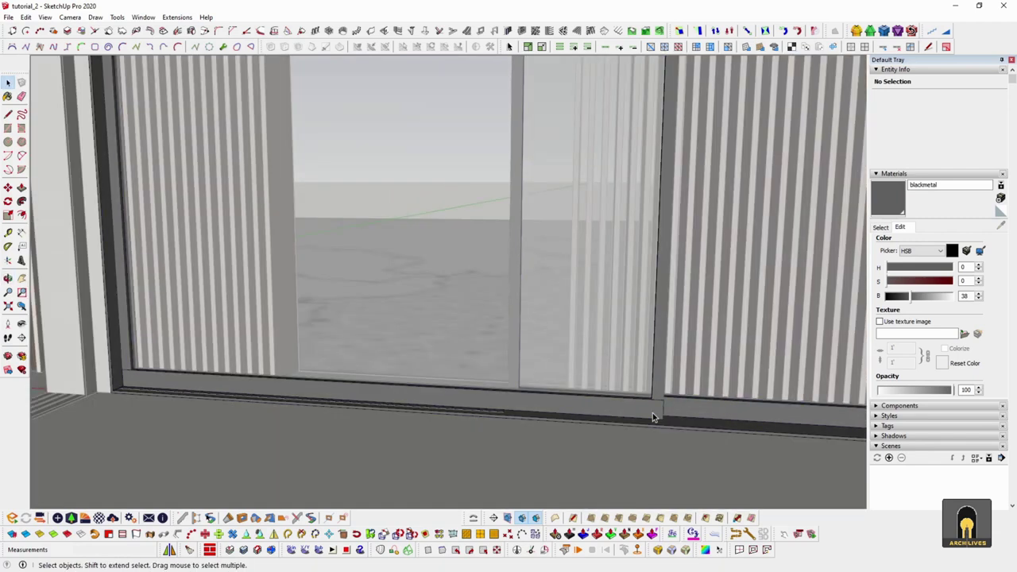
{"action": "left_click", "coordinate": [652, 414]}
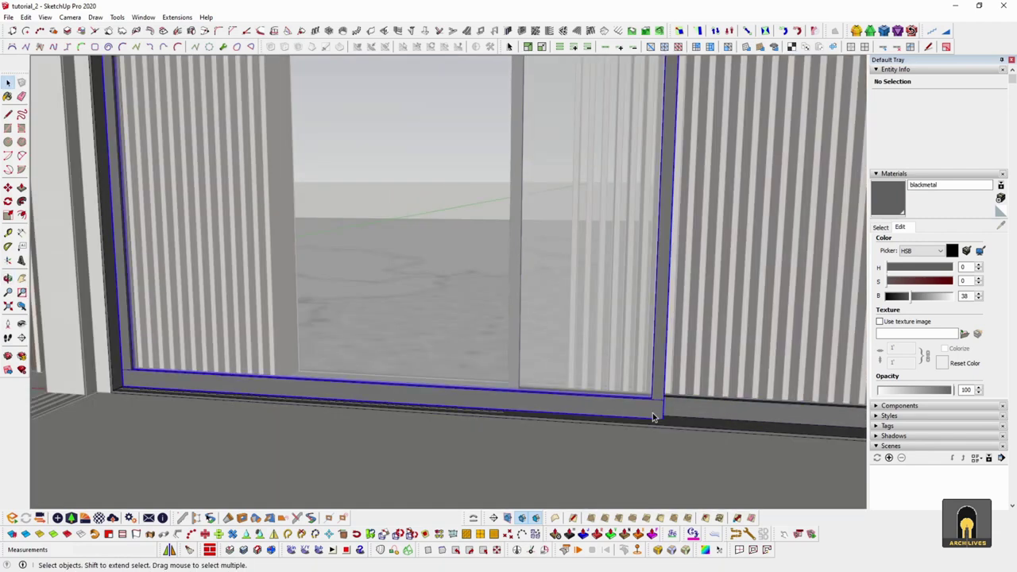
{"action": "middle_click_drag", "start_coordinate": [652, 414], "coordinate": [498, 295]}
{"action": "key", "text": "s"}
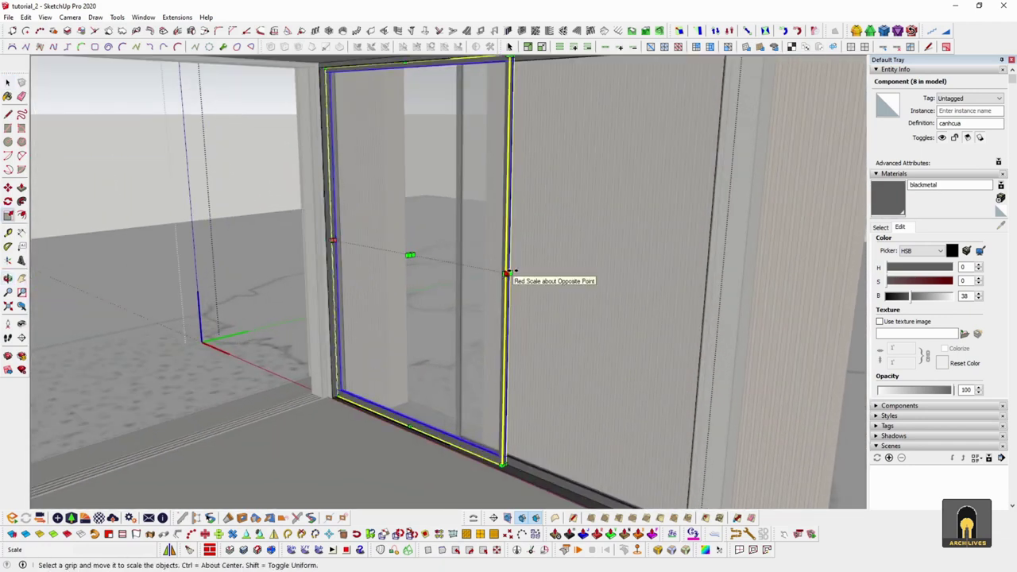
{"action": "middle_click_drag", "start_coordinate": [524, 344], "coordinate": [579, 344]}
{"action": "key", "text": "space"}
{"action": "scroll", "coordinate": [552, 405], "scroll_direction": "up", "scroll_amount": 3}
{"action": "middle_click_drag", "start_coordinate": [553, 432], "coordinate": [563, 437]}
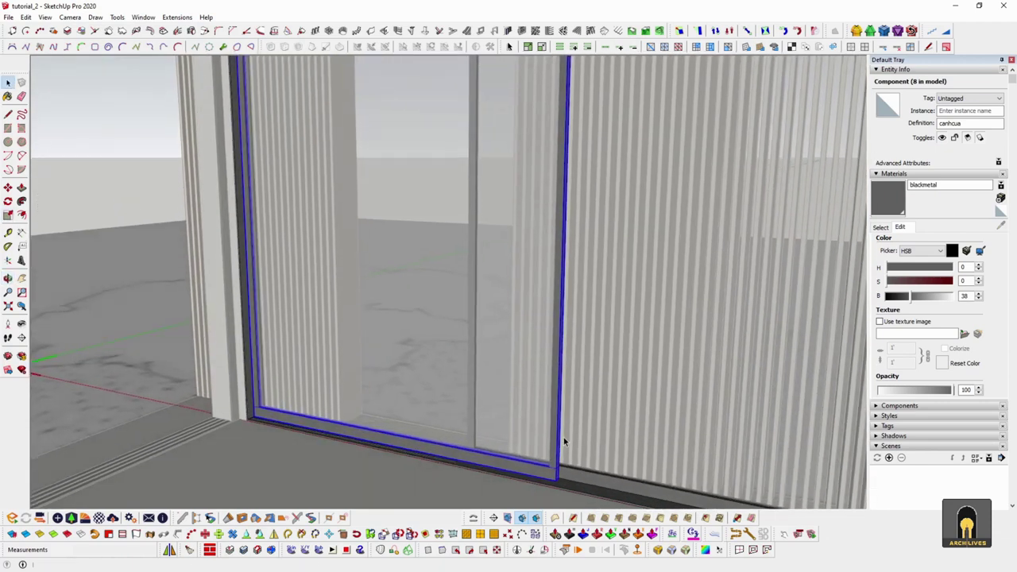
{"action": "key", "text": "Delete"}
Mirror a copy of the remaining door leaf about a line drawn across the track, keeping the original
{"action": "left_click", "coordinate": [474, 404]}
{"action": "scroll", "coordinate": [455, 325], "scroll_direction": "down", "scroll_amount": 5}
{"action": "middle_click_drag", "start_coordinate": [461, 329], "coordinate": [485, 341]}
{"action": "scroll", "coordinate": [473, 331], "scroll_direction": "up", "scroll_amount": 4}
{"action": "scroll", "coordinate": [461, 341], "scroll_direction": "up", "scroll_amount": 2}
{"action": "scroll", "coordinate": [471, 342], "scroll_direction": "up", "scroll_amount": 2}
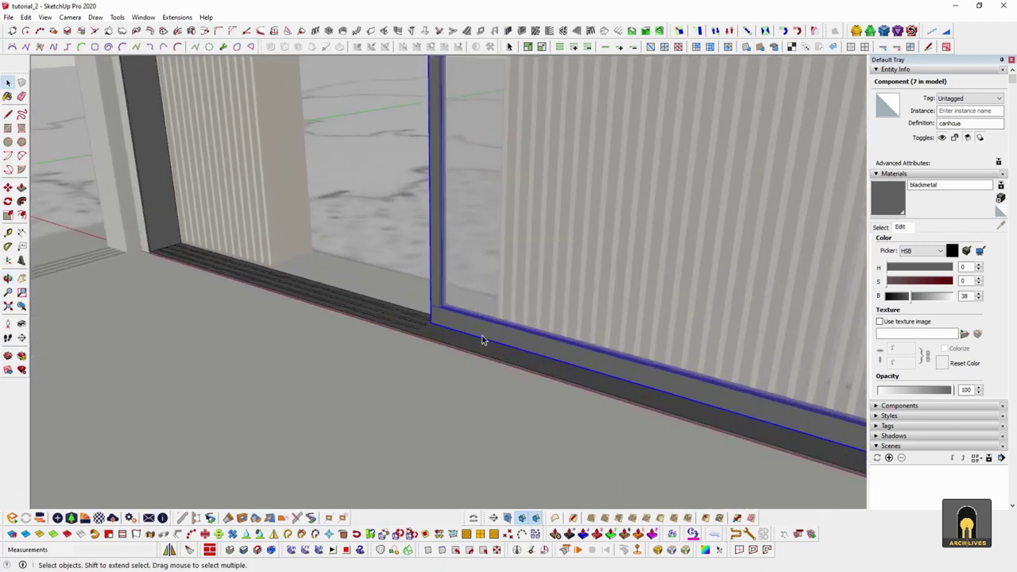
{"action": "scroll", "coordinate": [477, 342], "scroll_direction": "up", "scroll_amount": 2}
{"action": "scroll", "coordinate": [597, 436], "scroll_direction": "down", "scroll_amount": 2}
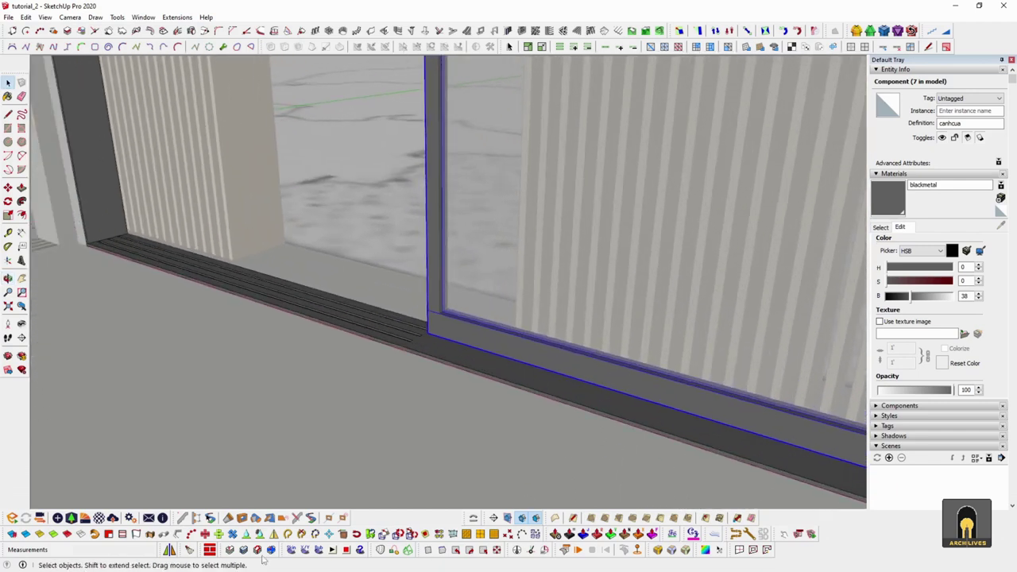
{"action": "left_click", "coordinate": [489, 379]}
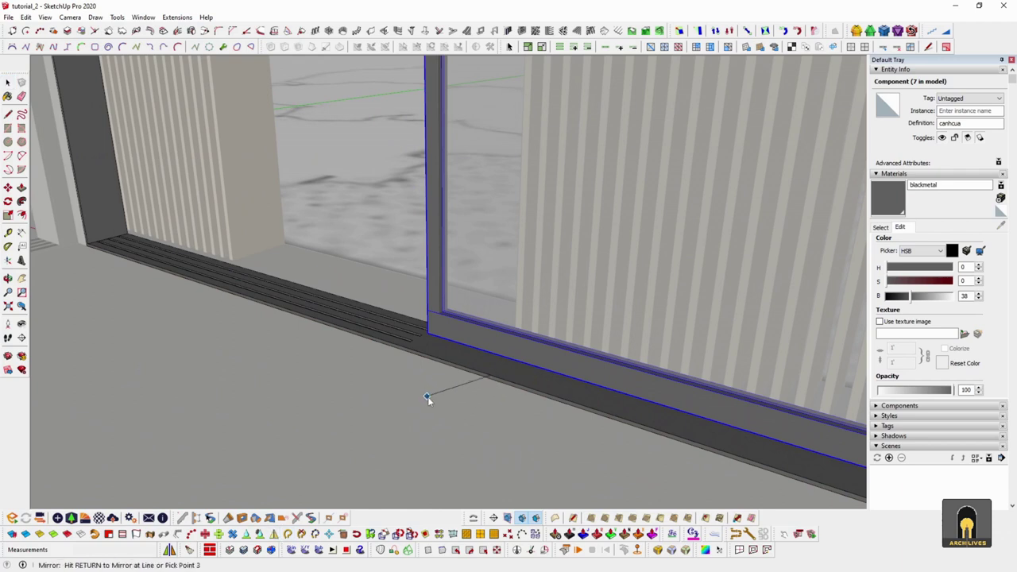
{"action": "scroll", "coordinate": [445, 406], "scroll_direction": "up", "scroll_amount": 4}
{"action": "middle_click_drag", "start_coordinate": [536, 355], "coordinate": [466, 394]}
{"action": "key", "text": "Return"}
{"action": "scroll", "coordinate": [481, 384], "scroll_direction": "down", "scroll_amount": 5}
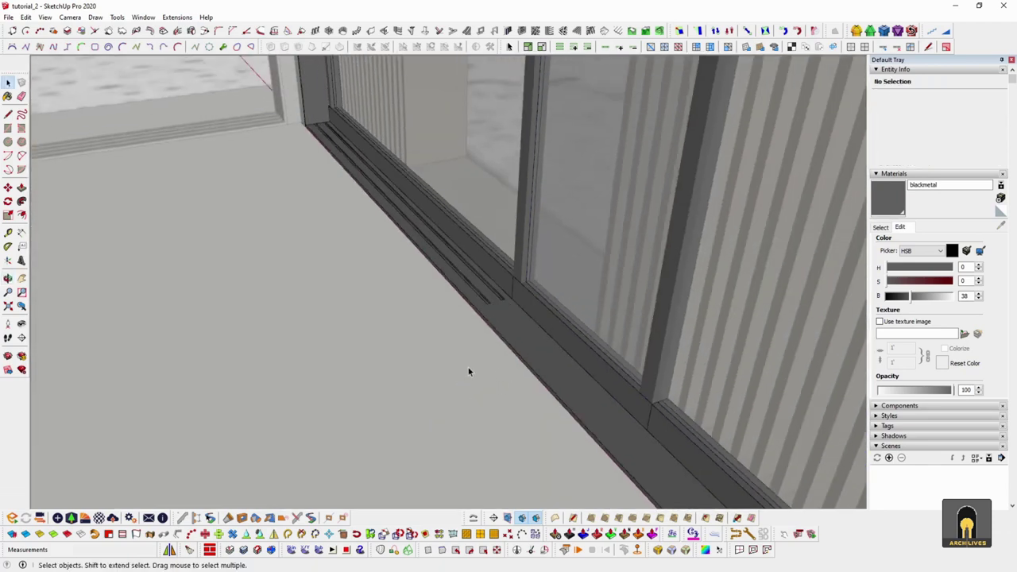
Move the mirrored door leaf crosswise over the track so that it sits in front of the other leaf
{"action": "scroll", "coordinate": [383, 203], "scroll_direction": "up", "scroll_amount": 3}
{"action": "scroll", "coordinate": [384, 203], "scroll_direction": "down", "scroll_amount": 4}
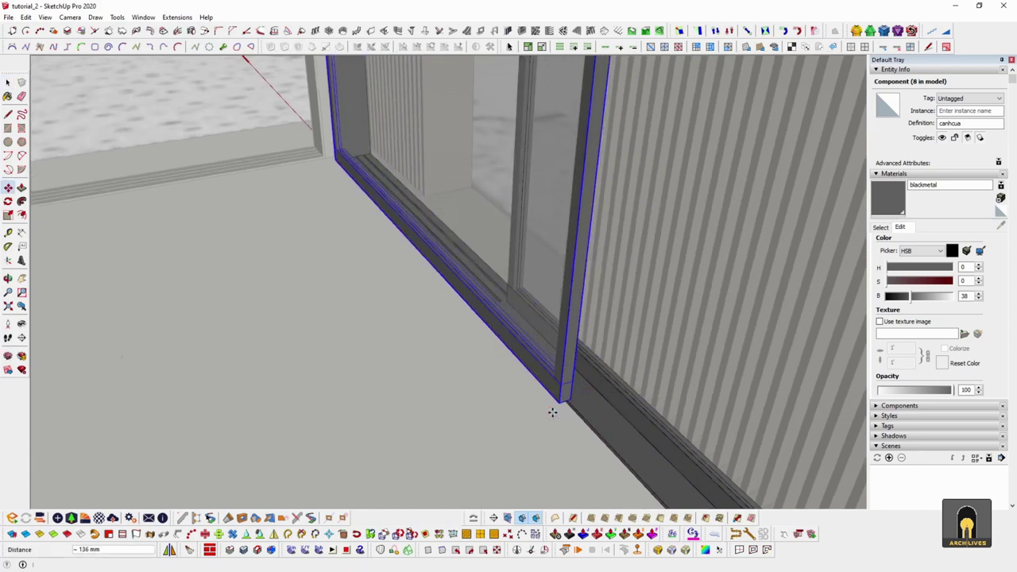
{"action": "left_click", "coordinate": [552, 411]}
{"action": "scroll", "coordinate": [582, 397], "scroll_direction": "up", "scroll_amount": 2}
{"action": "scroll", "coordinate": [581, 398], "scroll_direction": "up", "scroll_amount": 1}
{"action": "left_click", "coordinate": [557, 402]}
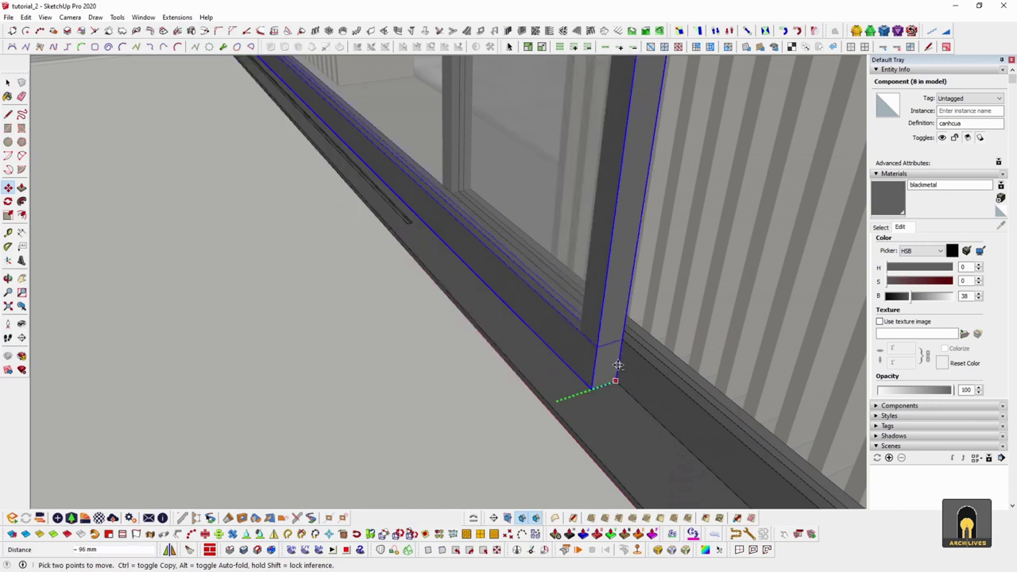
{"action": "key", "text": "m"}
{"action": "left_click", "coordinate": [625, 407]}
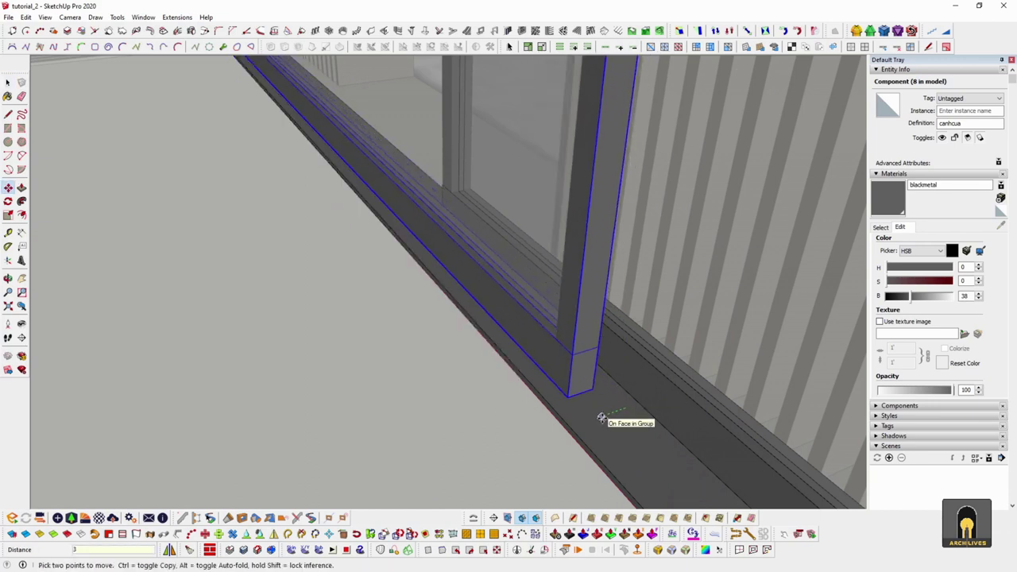
{"action": "key", "text": "space"}
Try to make the two selected door leaves unique
{"action": "middle_click_drag", "start_coordinate": [609, 420], "coordinate": [620, 313]}
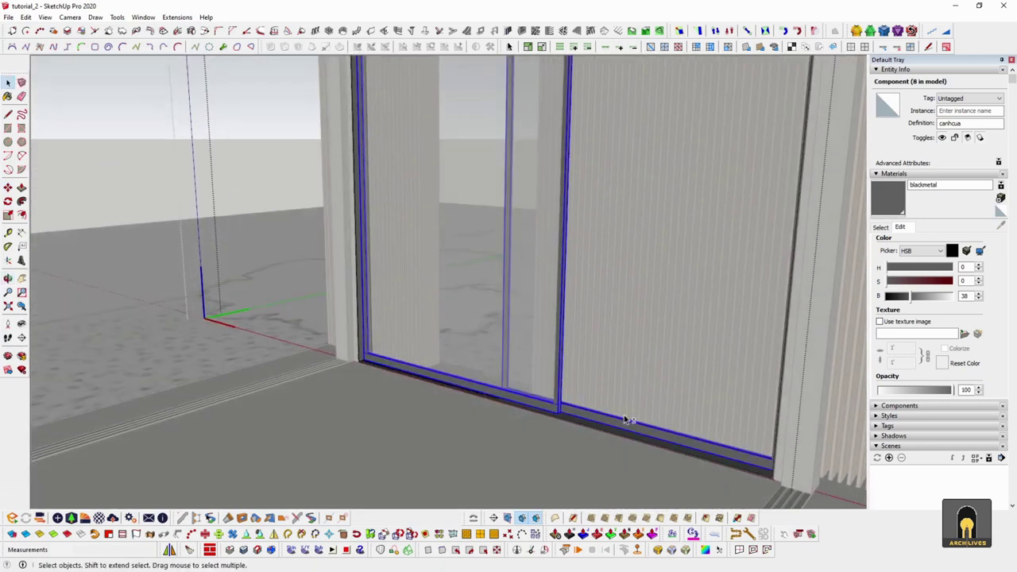
{"action": "right_click", "coordinate": [558, 341]}
{"action": "key", "text": "Escape"}
{"action": "right_click", "coordinate": [560, 310]}
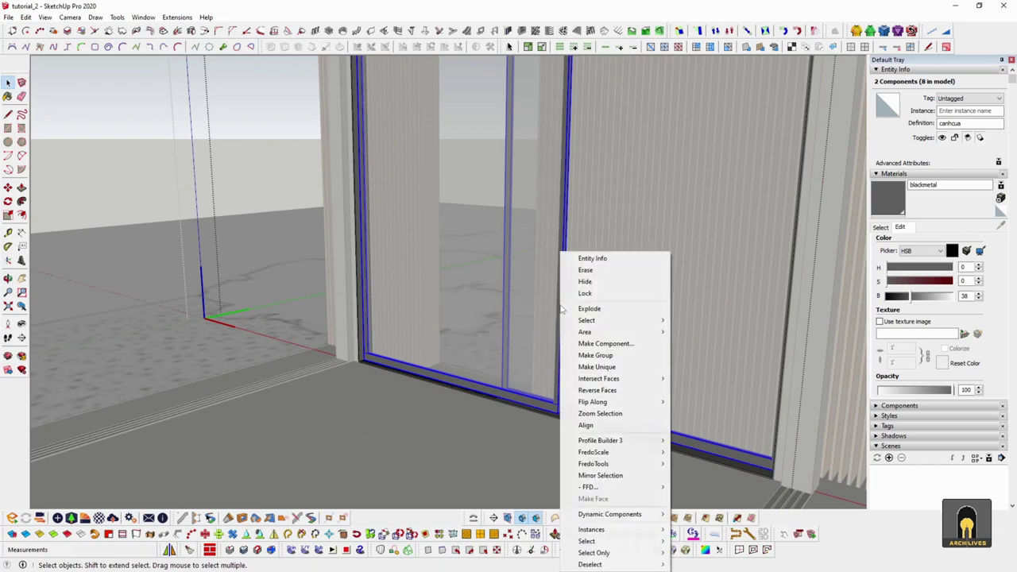
{"action": "left_click", "coordinate": [604, 368]}
Open the leaf down to its inner group and check the pavilion's other openings for copies linked to it
{"action": "middle_click_drag", "start_coordinate": [574, 397], "coordinate": [593, 406]}
{"action": "left_click", "coordinate": [595, 370]}
{"action": "double_click", "coordinate": [596, 370]}
{"action": "double_click", "coordinate": [596, 370]}
{"action": "left_click", "coordinate": [597, 371]}
{"action": "middle_click_drag", "start_coordinate": [597, 371], "coordinate": [213, 436]}
{"action": "scroll", "coordinate": [475, 392], "scroll_direction": "down", "scroll_amount": 8}
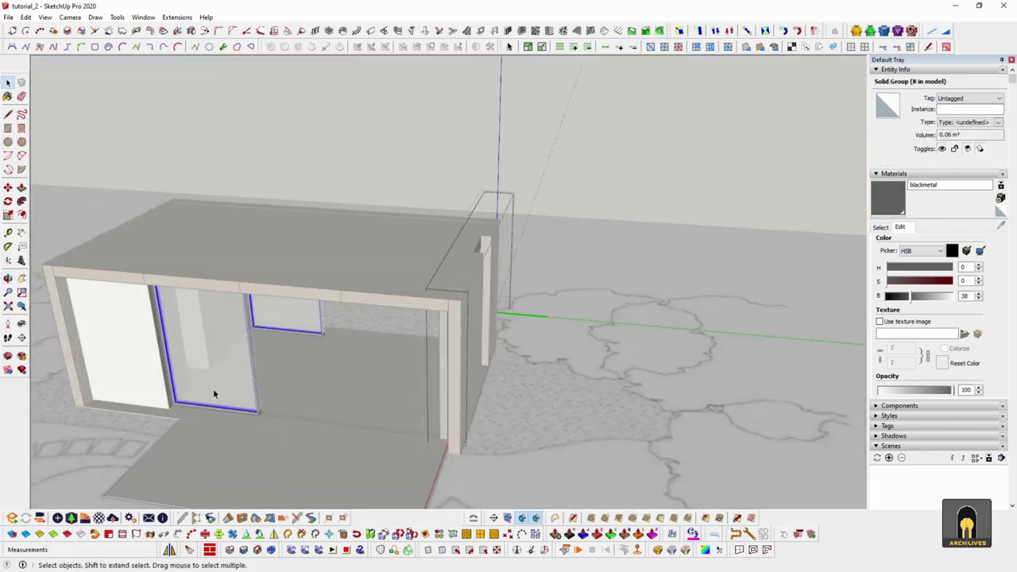
{"action": "scroll", "coordinate": [197, 383], "scroll_direction": "up", "scroll_amount": 4}
{"action": "middle_click_drag", "start_coordinate": [320, 340], "coordinate": [544, 341]}
{"action": "left_click", "coordinate": [544, 341]}
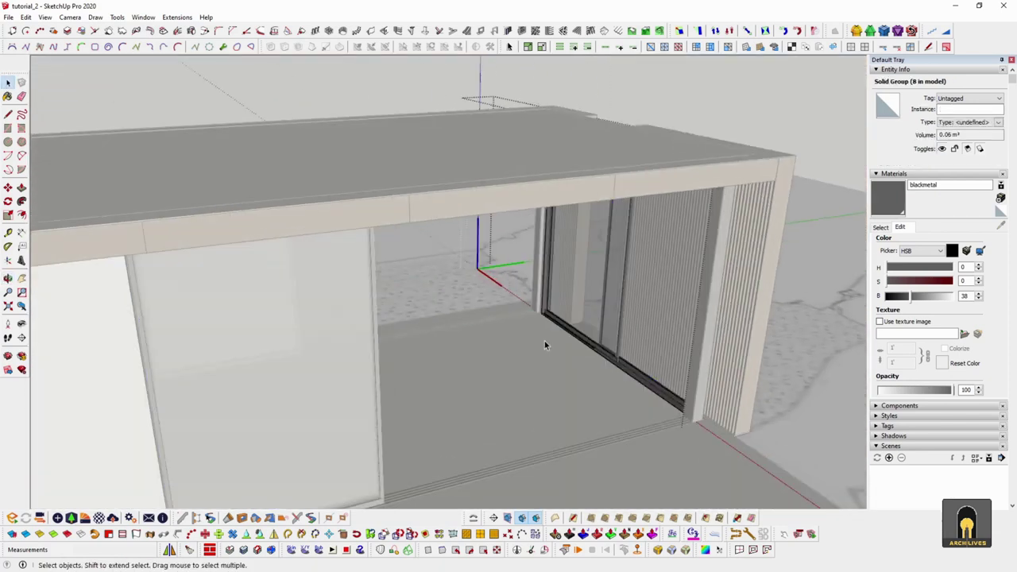
{"action": "left_click", "coordinate": [544, 340]}
Select both leaves of the slatted-side door and make them unique from the other door copies
{"action": "scroll", "coordinate": [548, 344], "scroll_direction": "up", "scroll_amount": 6}
{"action": "left_click", "coordinate": [647, 372]}
{"action": "double_click", "coordinate": [675, 359]}
{"action": "left_click", "coordinate": [682, 368]}
{"action": "left_click", "coordinate": [572, 290], "text": "shift"}
{"action": "right_click", "coordinate": [572, 290]}
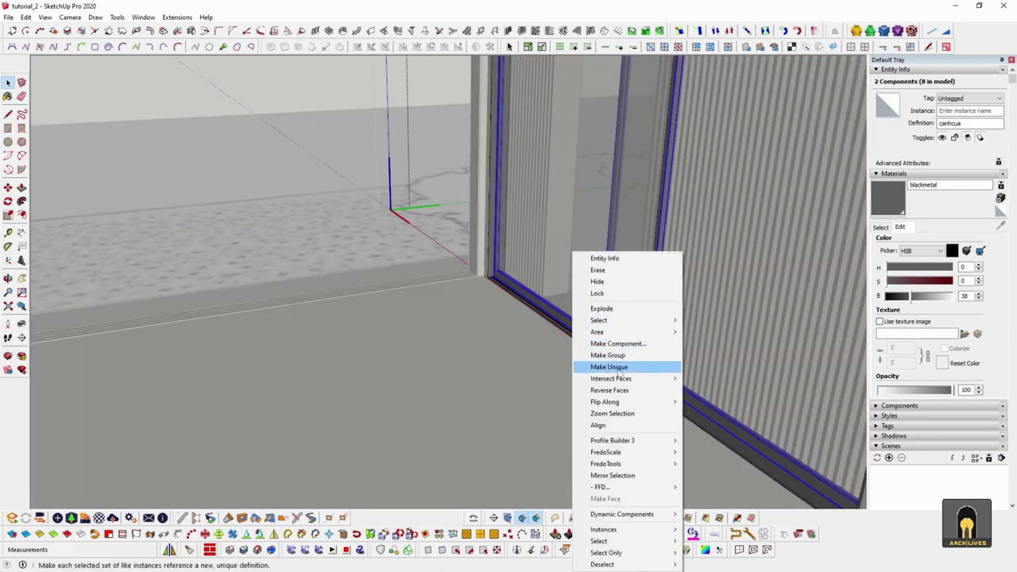
{"action": "left_click", "coordinate": [619, 367]}
Open the unique leaf for editing and isolate its upright end member from the rest of the leaf
{"action": "scroll", "coordinate": [413, 334], "scroll_direction": "down", "scroll_amount": 5}
{"action": "scroll", "coordinate": [533, 271], "scroll_direction": "up", "scroll_amount": 5}
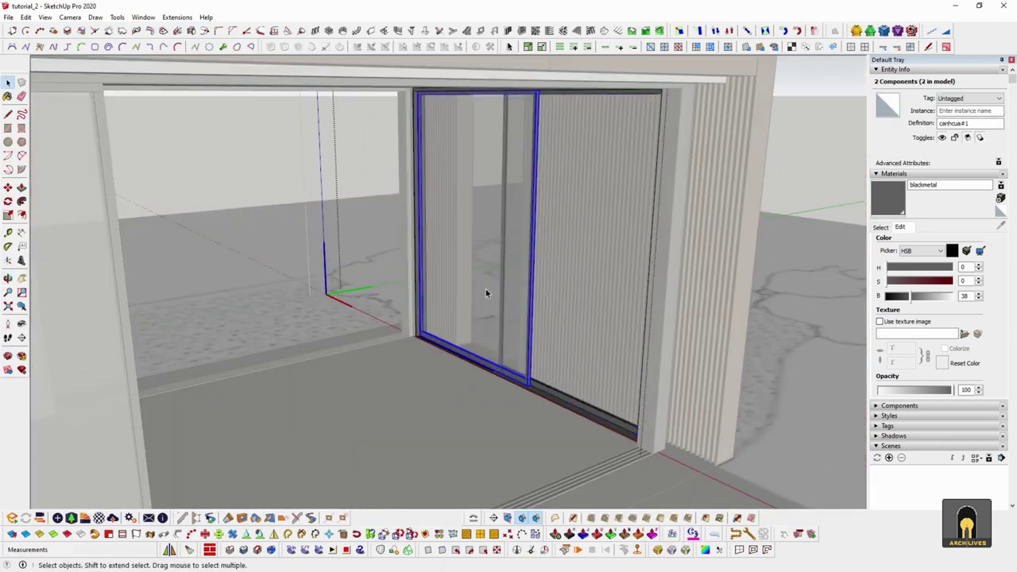
{"action": "double_click", "coordinate": [485, 289]}
{"action": "double_click", "coordinate": [486, 289]}
{"action": "left_click", "coordinate": [485, 289]}
{"action": "left_click", "coordinate": [528, 304]}
{"action": "triple_click", "coordinate": [529, 303]}
{"action": "middle_click_drag", "start_coordinate": [529, 304], "coordinate": [506, 270]}
{"action": "scroll", "coordinate": [528, 290], "scroll_direction": "up", "scroll_amount": 2}
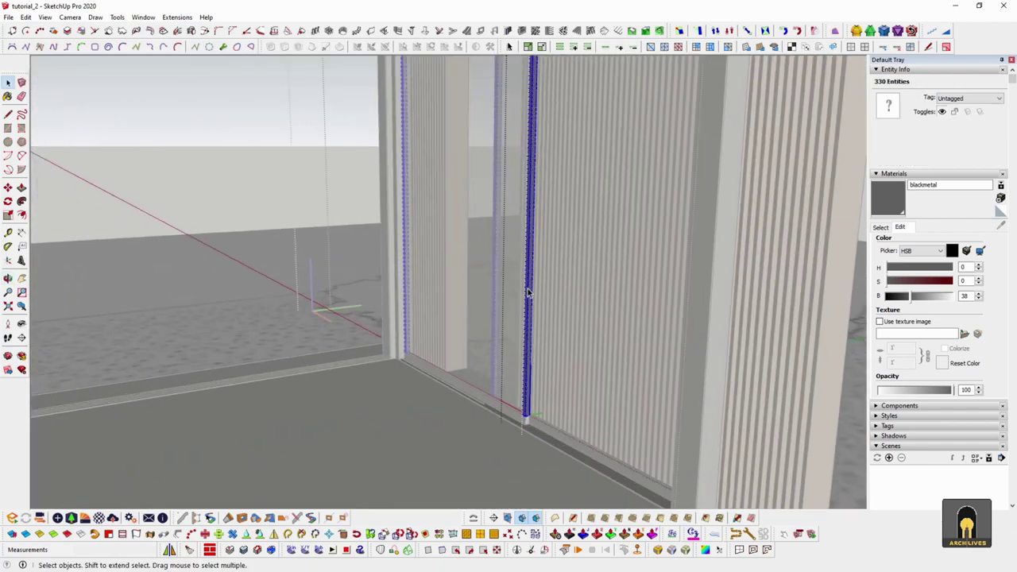
{"action": "left_click", "coordinate": [514, 407]}
{"action": "scroll", "coordinate": [513, 407], "scroll_direction": "up", "scroll_amount": 4}
Move the leaf's upright end member about 261 mm inward along the bottom rail
{"action": "left_click", "coordinate": [542, 407]}
{"action": "middle_click_drag", "start_coordinate": [543, 407], "coordinate": [709, 414]}
{"action": "scroll", "coordinate": [747, 415], "scroll_direction": "up", "scroll_amount": 2}
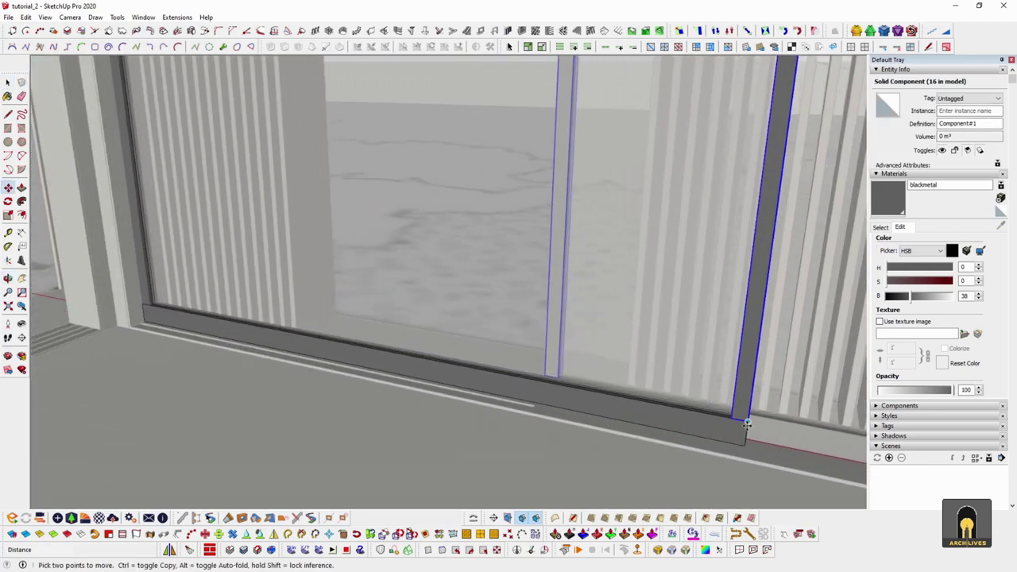
{"action": "left_click", "coordinate": [746, 423]}
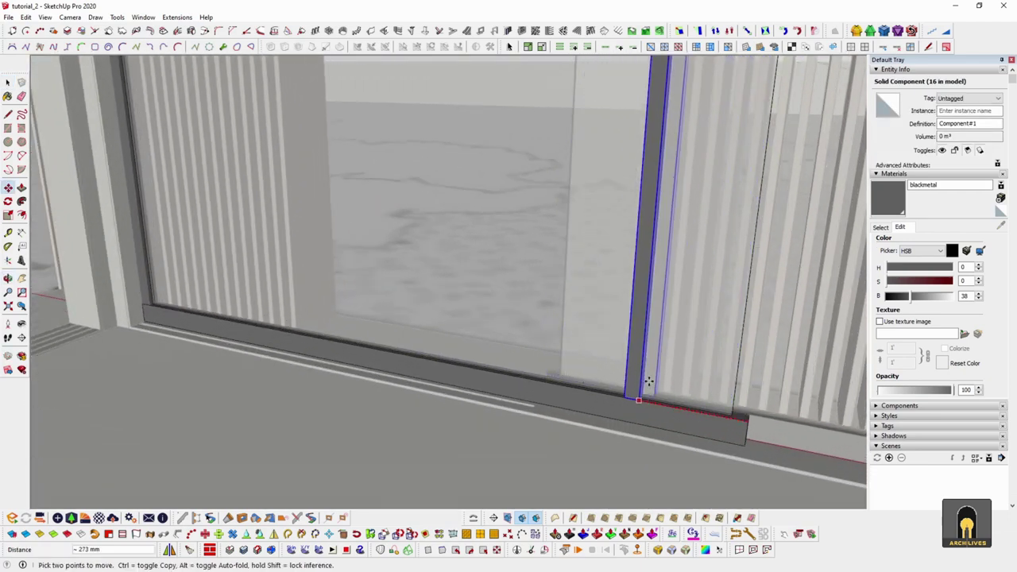
{"action": "scroll", "coordinate": [650, 371], "scroll_direction": "up", "scroll_amount": 3}
{"action": "middle_click_drag", "start_coordinate": [650, 371], "coordinate": [576, 457]}
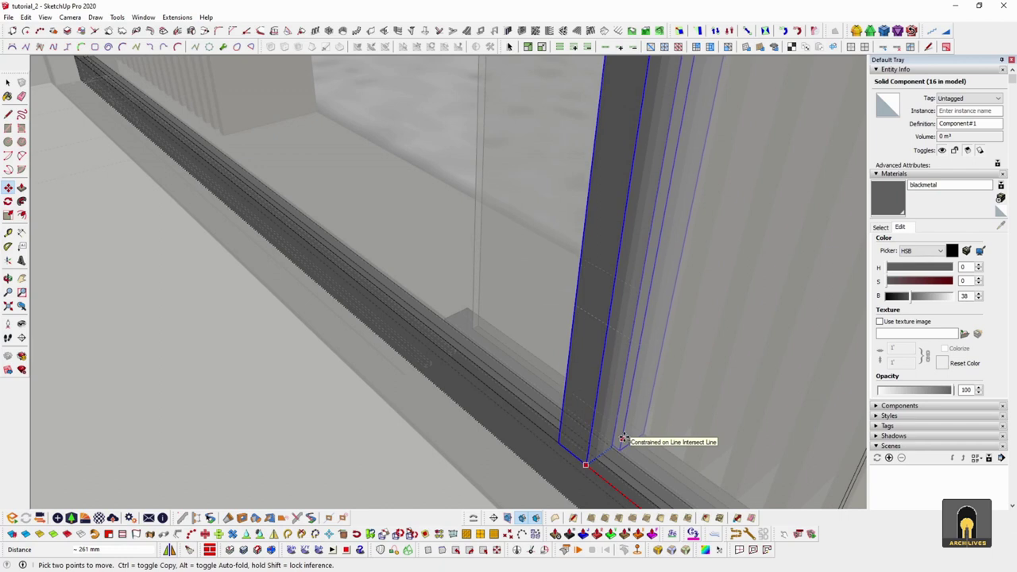
{"action": "left_click", "coordinate": [625, 437]}
{"action": "scroll", "coordinate": [479, 424], "scroll_direction": "down", "scroll_amount": 2}
{"action": "middle_click_drag", "start_coordinate": [479, 424], "coordinate": [545, 399]}
{"action": "scroll", "coordinate": [707, 380], "scroll_direction": "up", "scroll_amount": 5}
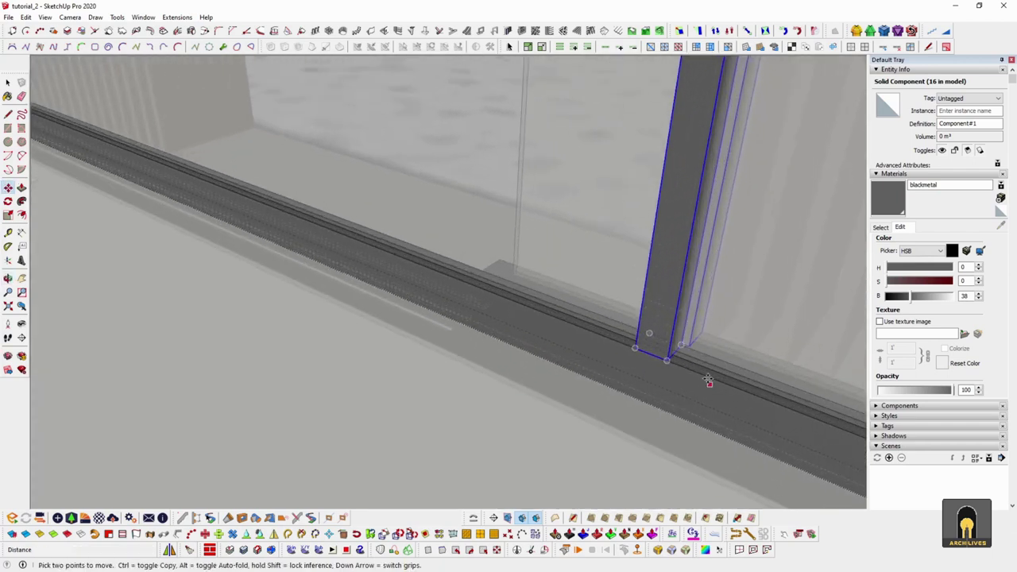
Adjust the leaf's upright end member along the bottom rail by its lower corner, following the track direction
{"action": "middle_click_drag", "start_coordinate": [694, 312], "coordinate": [480, 417]}
{"action": "scroll", "coordinate": [674, 399], "scroll_direction": "up", "scroll_amount": 3}
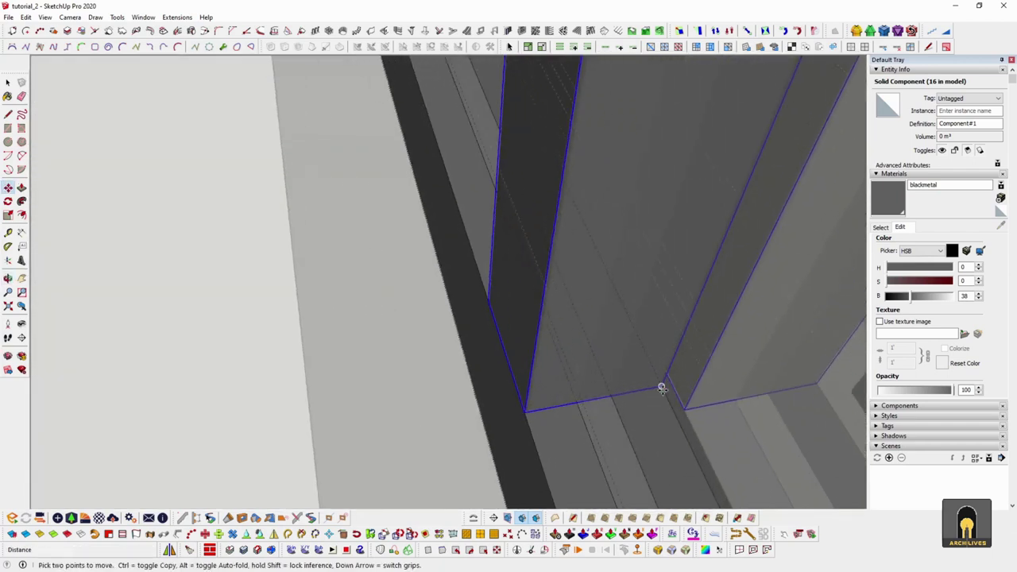
{"action": "left_click", "coordinate": [662, 387]}
{"action": "left_click", "coordinate": [661, 387]}
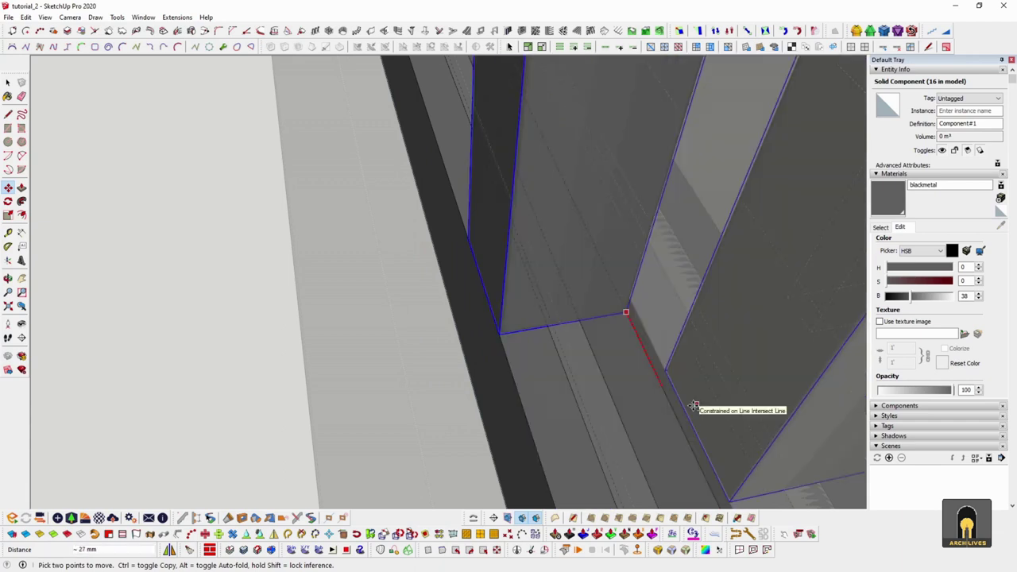
{"action": "middle_click_drag", "start_coordinate": [694, 405], "coordinate": [880, 371]}
{"action": "scroll", "coordinate": [457, 364], "scroll_direction": "up", "scroll_amount": 5}
{"action": "left_click", "coordinate": [541, 367]}
{"action": "left_click", "coordinate": [510, 359]}
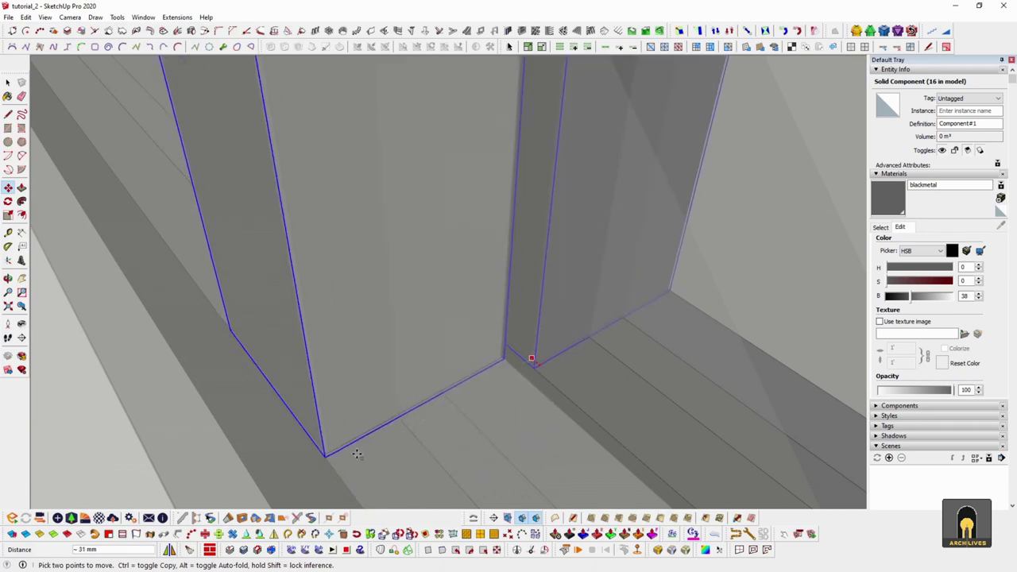
{"action": "scroll", "coordinate": [304, 421], "scroll_direction": "down", "scroll_amount": 3}
{"action": "scroll", "coordinate": [326, 457], "scroll_direction": "up", "scroll_amount": 2}
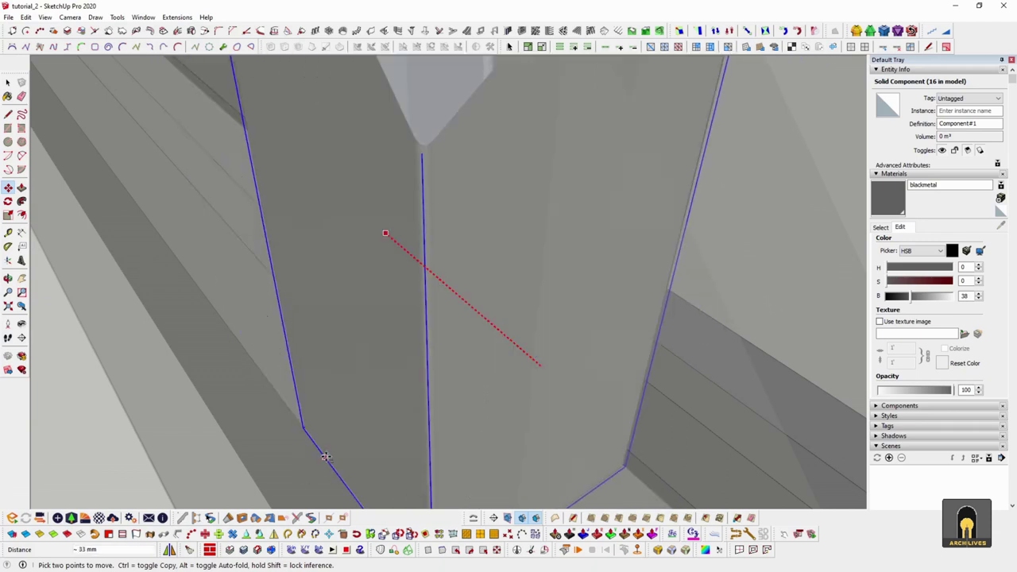
{"action": "scroll", "coordinate": [349, 459], "scroll_direction": "down", "scroll_amount": 2}
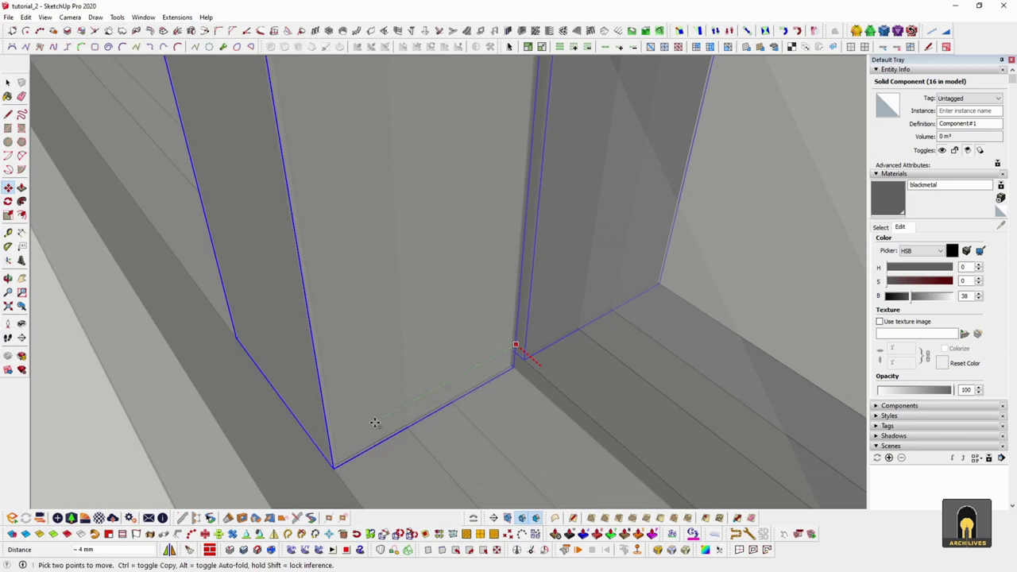
{"action": "scroll", "coordinate": [589, 348], "scroll_direction": "down", "scroll_amount": 6}
{"action": "key", "text": "space"}
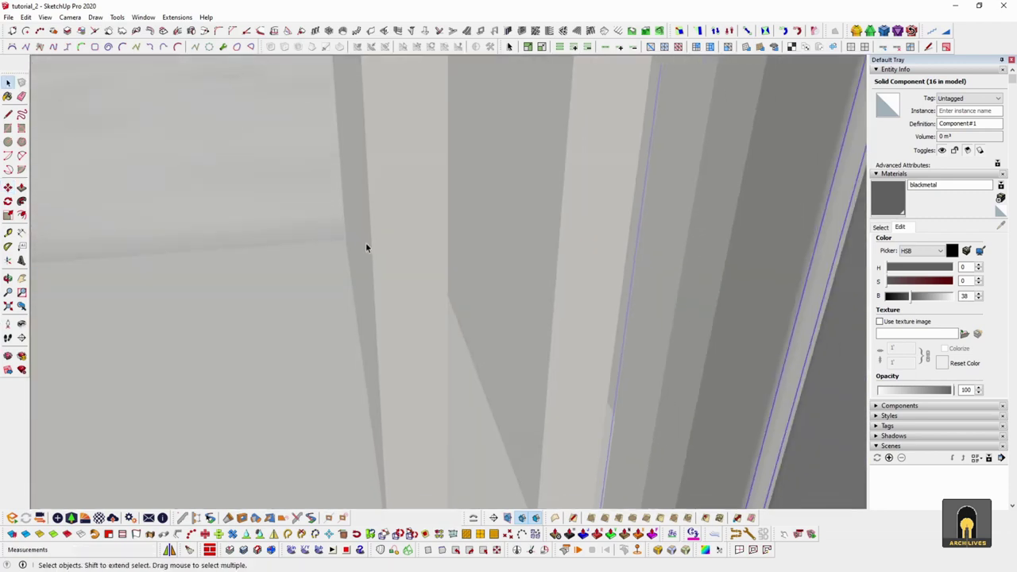
Open the leaf's bottom rail for editing and shorten its projecting end back to the moved upright
{"action": "left_click", "coordinate": [366, 242]}
{"action": "scroll", "coordinate": [365, 241], "scroll_direction": "down", "scroll_amount": 5}
{"action": "scroll", "coordinate": [367, 247], "scroll_direction": "down", "scroll_amount": 7}
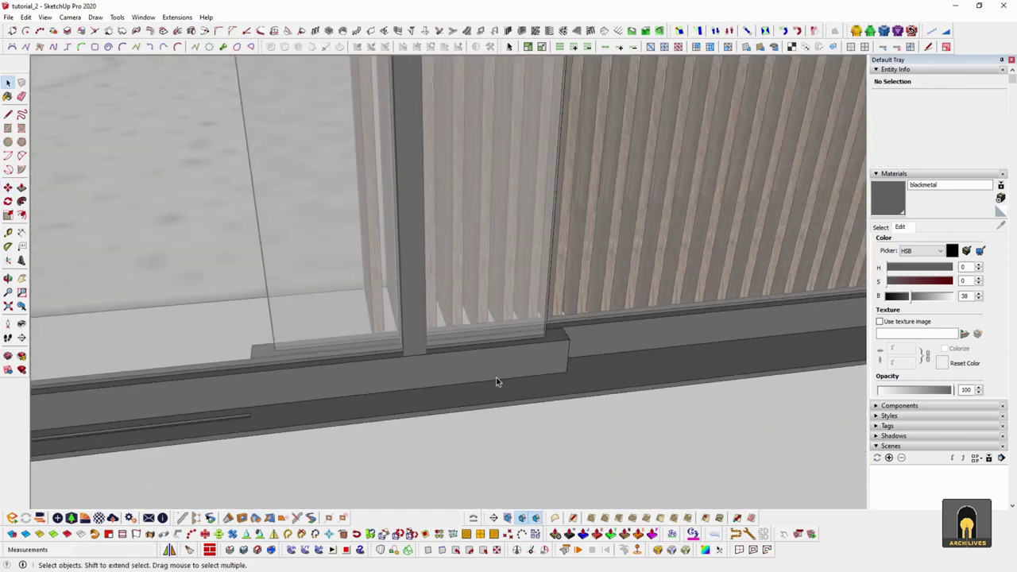
{"action": "middle_click_drag", "start_coordinate": [498, 384], "coordinate": [463, 379]}
{"action": "scroll", "coordinate": [555, 372], "scroll_direction": "up", "scroll_amount": 2}
{"action": "double_click", "coordinate": [559, 375]}
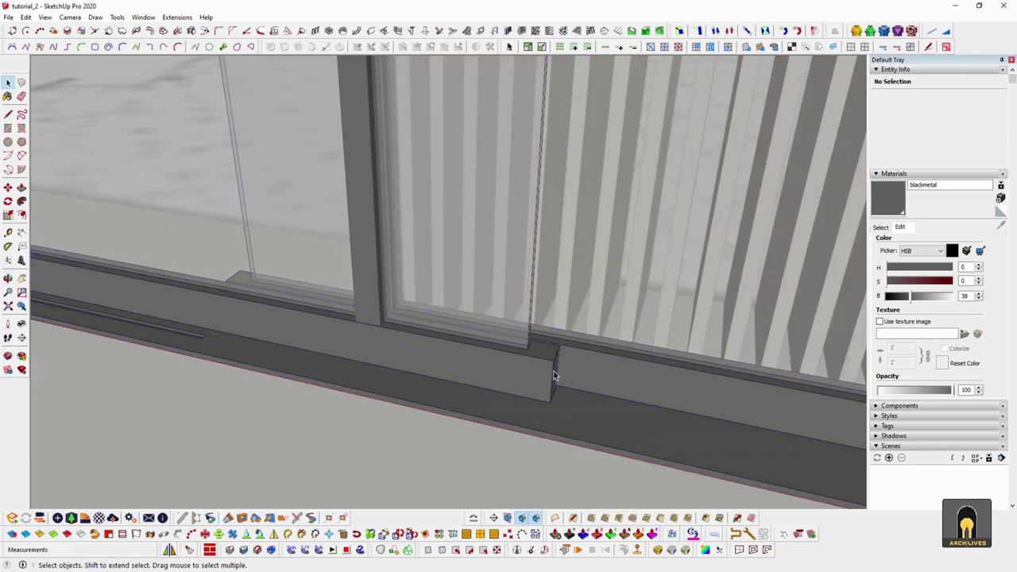
{"action": "double_click", "coordinate": [555, 376]}
{"action": "scroll", "coordinate": [555, 375], "scroll_direction": "up", "scroll_amount": 1}
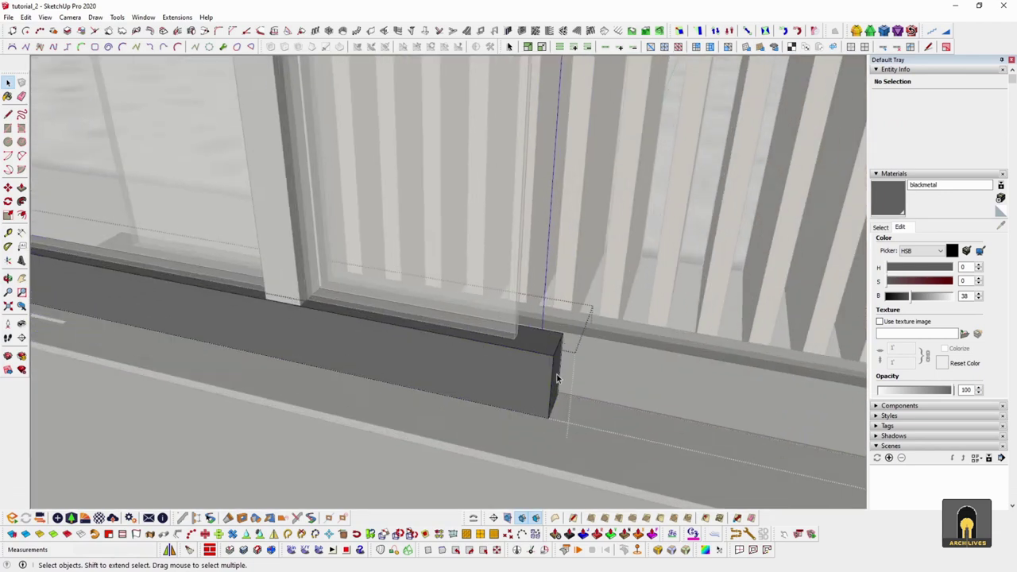
{"action": "left_click_drag", "start_coordinate": [554, 373], "coordinate": [271, 295]}
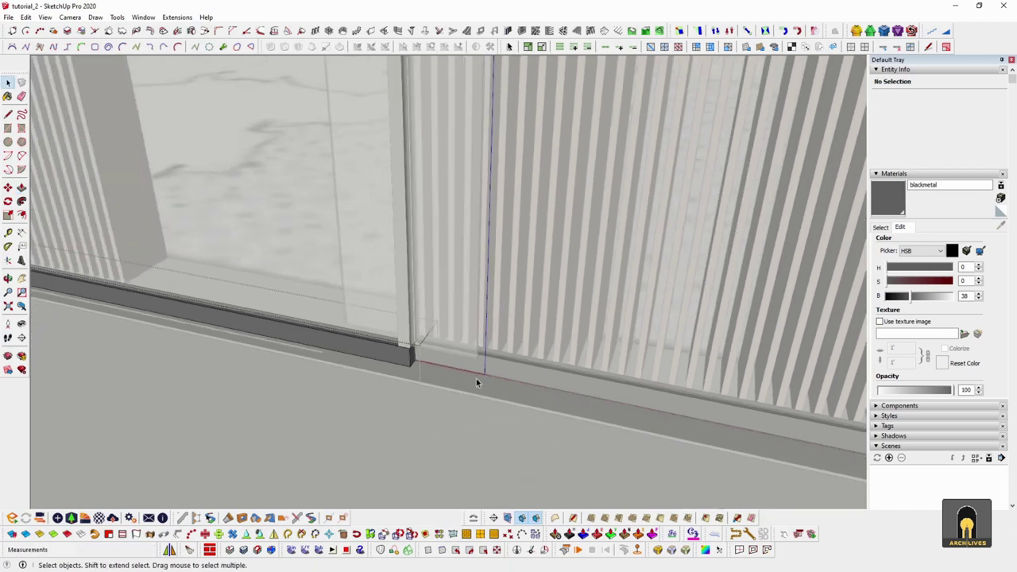
Push the projecting end of the leaf's top rail back about 256 mm to meet the moved upright
{"action": "middle_click_drag", "start_coordinate": [476, 378], "coordinate": [510, 403]}
{"action": "scroll", "coordinate": [510, 403], "scroll_direction": "up", "scroll_amount": 5}
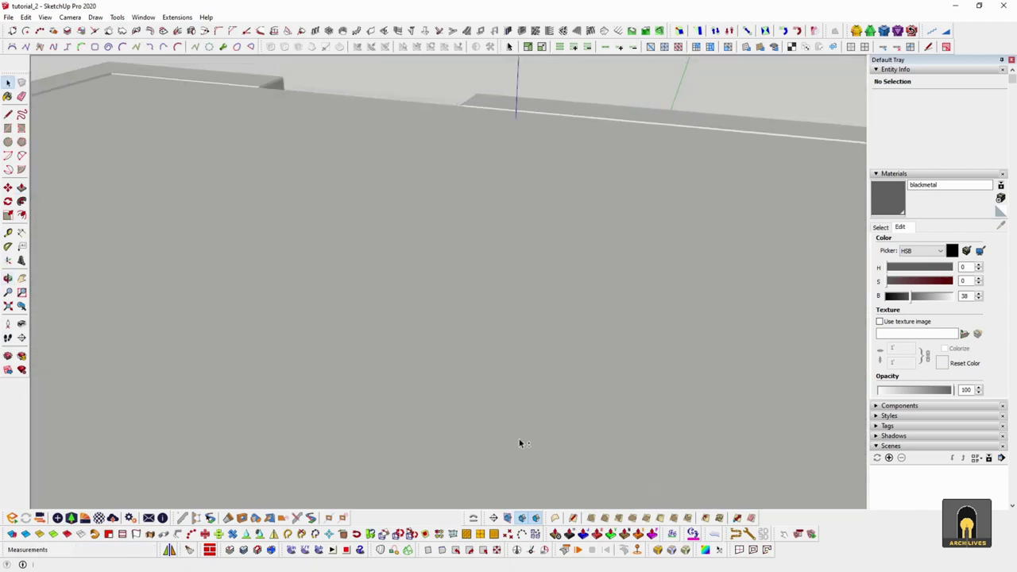
{"action": "scroll", "coordinate": [531, 320], "scroll_direction": "down", "scroll_amount": 5}
{"action": "middle_click_drag", "start_coordinate": [492, 169], "coordinate": [497, 283], "text": "shift"}
{"action": "scroll", "coordinate": [492, 166], "scroll_direction": "up", "scroll_amount": 8}
{"action": "triple_click", "coordinate": [468, 173]}
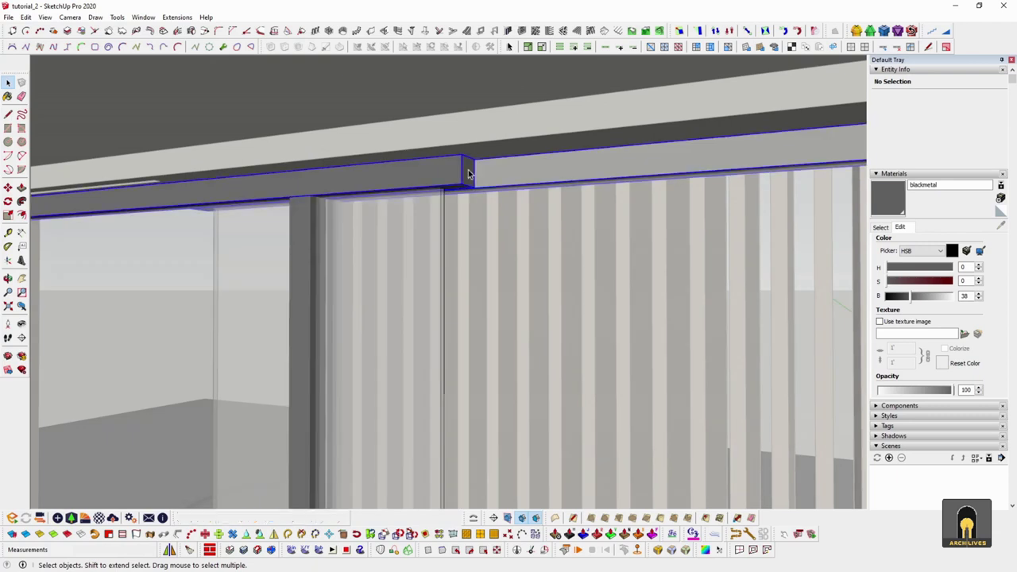
{"action": "key", "text": "p"}
{"action": "left_click", "coordinate": [469, 175]}
{"action": "scroll", "coordinate": [291, 216], "scroll_direction": "up", "scroll_amount": 2}
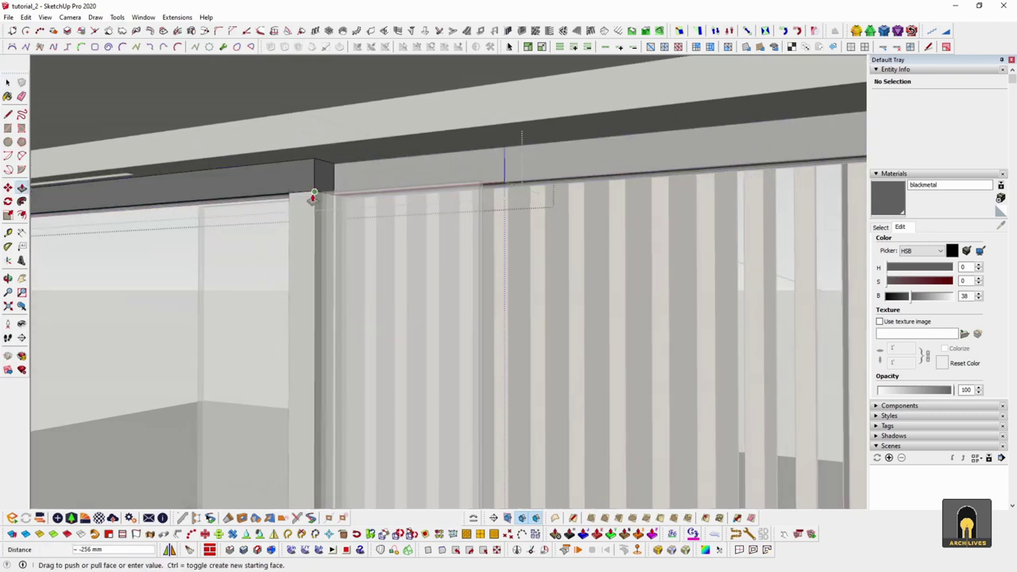
{"action": "key", "text": "space"}
Open the leaf's glass pane, push its projecting edge back into the moved upright, and exit the door component
{"action": "scroll", "coordinate": [355, 212], "scroll_direction": "down", "scroll_amount": 4}
{"action": "left_click", "coordinate": [398, 221]}
{"action": "triple_click", "coordinate": [397, 221]}
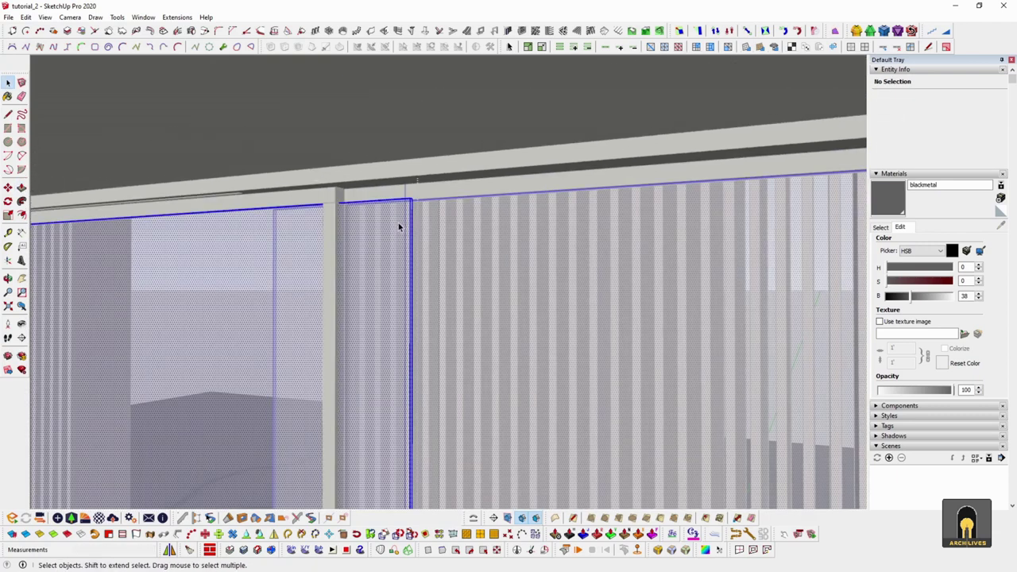
{"action": "scroll", "coordinate": [405, 214], "scroll_direction": "up", "scroll_amount": 2}
{"action": "scroll", "coordinate": [405, 215], "scroll_direction": "up", "scroll_amount": 2}
{"action": "key", "text": "Delete"}
{"action": "key", "text": "p"}
{"action": "left_click", "coordinate": [414, 182]}
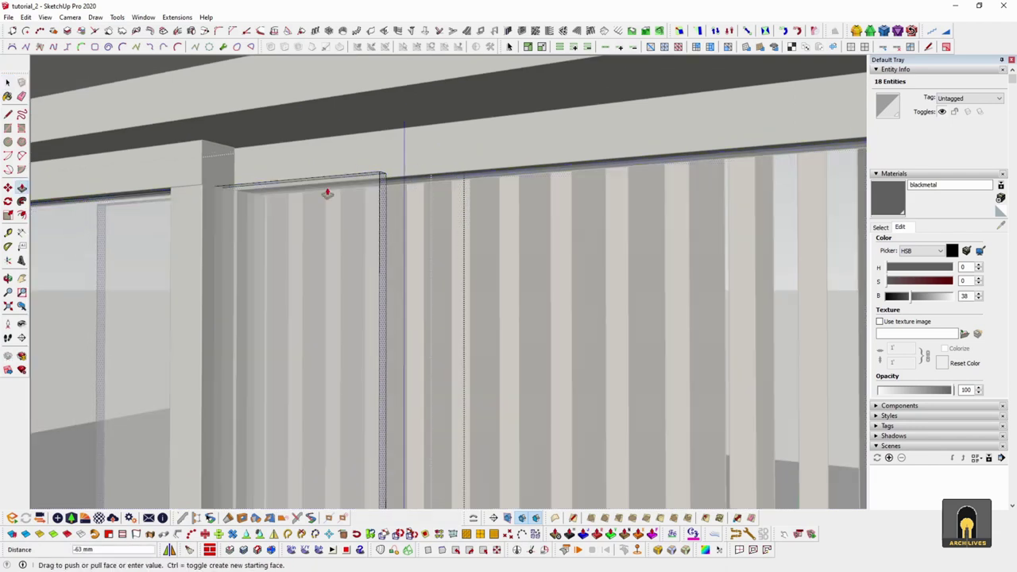
{"action": "left_click", "coordinate": [170, 190]}
{"action": "key", "text": "space"}
{"action": "left_click", "coordinate": [245, 195]}
{"action": "scroll", "coordinate": [245, 195], "scroll_direction": "down", "scroll_amount": 2}
{"action": "left_click", "coordinate": [213, 204]}
{"action": "scroll", "coordinate": [212, 205], "scroll_direction": "down", "scroll_amount": 7}
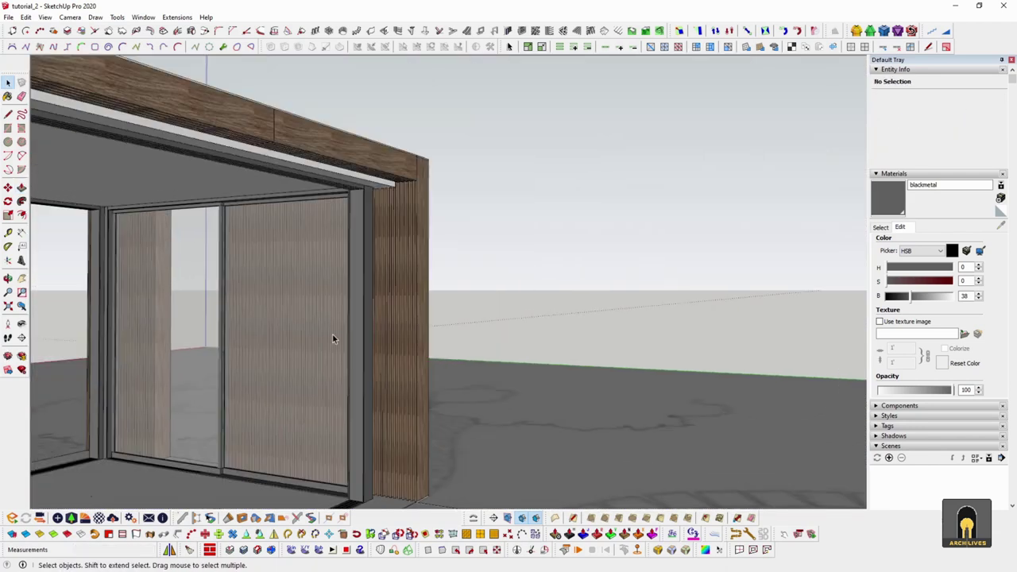
Inspect the door leaves and frames in the openings from all around the pavilion
{"action": "middle_click_drag", "start_coordinate": [334, 340], "coordinate": [622, 351]}
{"action": "scroll", "coordinate": [409, 305], "scroll_direction": "down", "scroll_amount": 5}
{"action": "scroll", "coordinate": [623, 350], "scroll_direction": "up", "scroll_amount": 6}
{"action": "middle_click_drag", "start_coordinate": [461, 336], "coordinate": [79, 354]}
{"action": "scroll", "coordinate": [340, 341], "scroll_direction": "down", "scroll_amount": 5}
{"action": "scroll", "coordinate": [440, 359], "scroll_direction": "up", "scroll_amount": 3}
{"action": "middle_click_drag", "start_coordinate": [416, 357], "coordinate": [833, 358]}
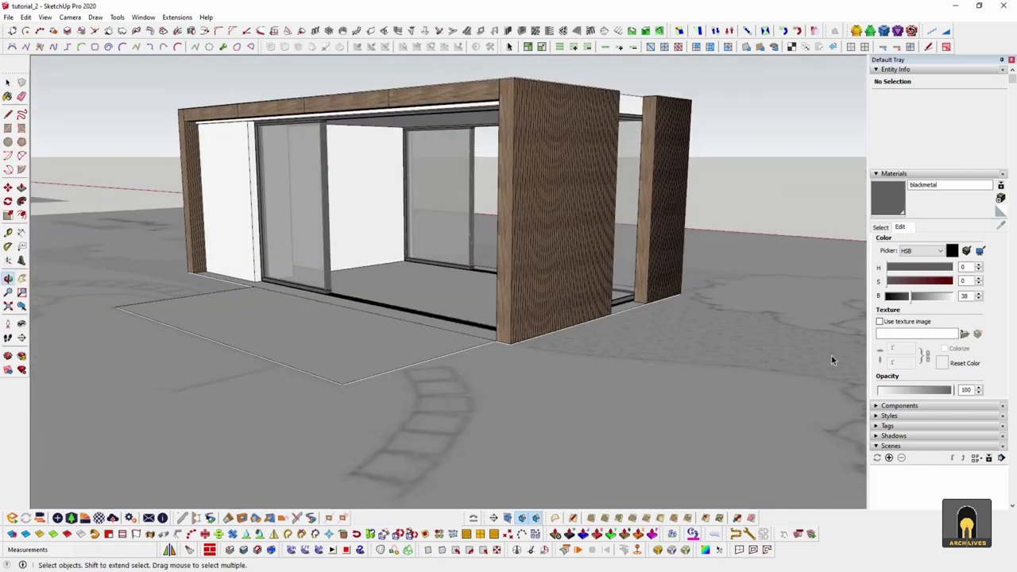
{"action": "middle_click_drag", "start_coordinate": [333, 318], "coordinate": [537, 317]}
{"action": "scroll", "coordinate": [364, 263], "scroll_direction": "up", "scroll_amount": 3}
{"action": "middle_click_drag", "start_coordinate": [364, 264], "coordinate": [548, 356]}
{"action": "scroll", "coordinate": [382, 362], "scroll_direction": "down", "scroll_amount": 2}
{"action": "scroll", "coordinate": [411, 366], "scroll_direction": "up", "scroll_amount": 2}
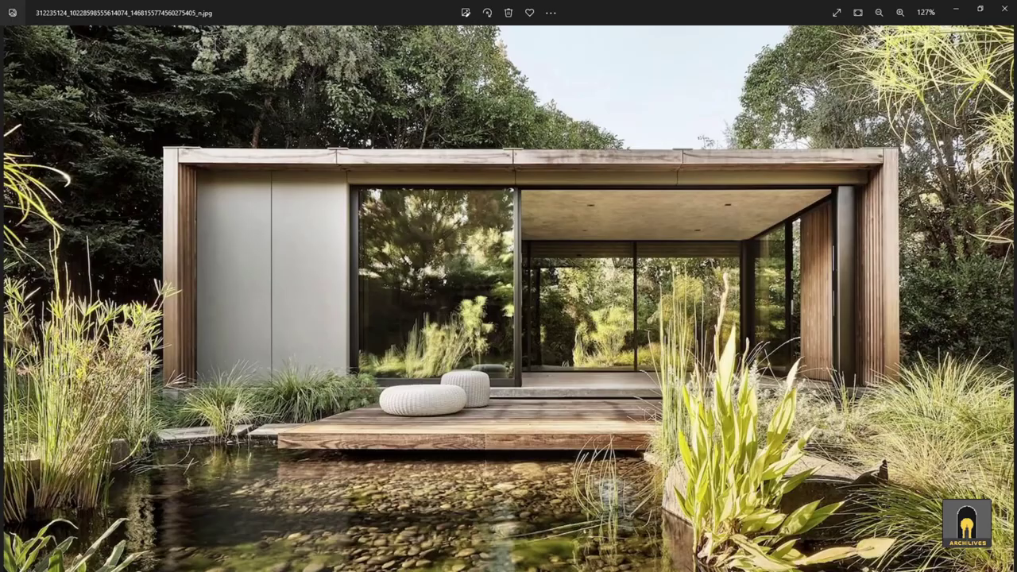
Examine the grey wall cladding and its vertical joint beside the glass door in the reference photo, and return to SketchUp
{"action": "scroll", "coordinate": [295, 274], "scroll_direction": "up", "scroll_amount": 4}
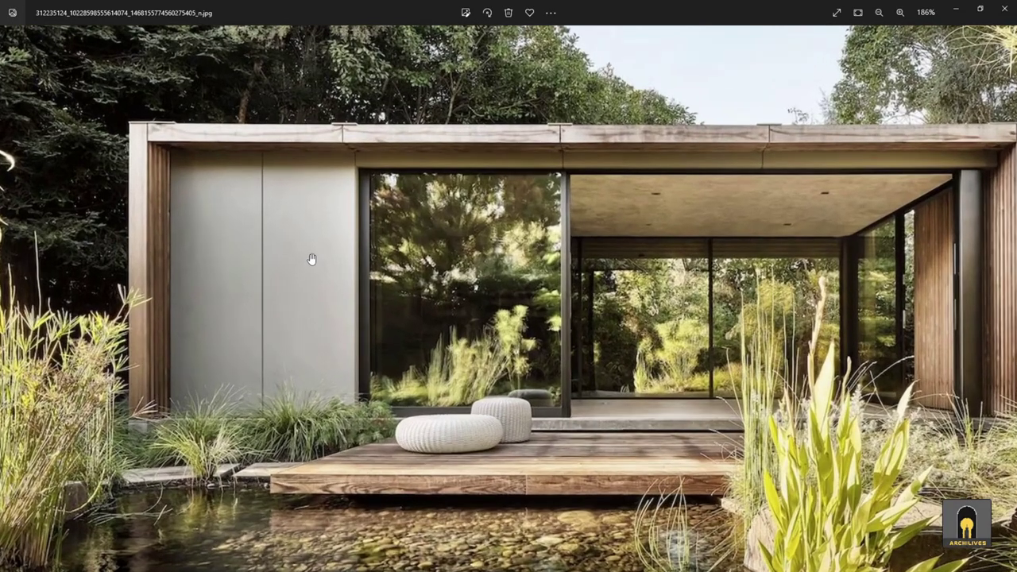
{"action": "scroll", "coordinate": [291, 295], "scroll_direction": "down", "scroll_amount": 3}
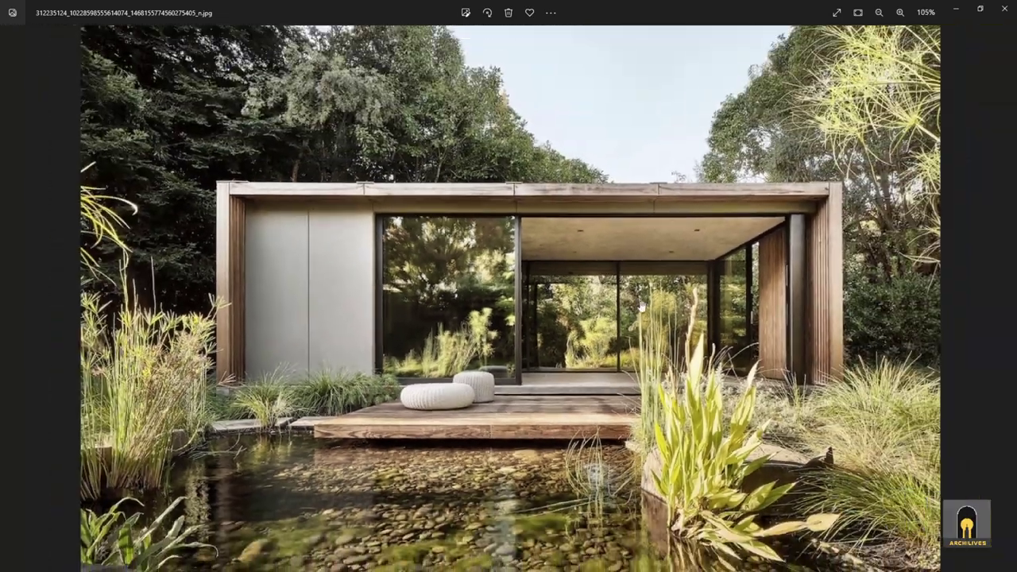
{"action": "scroll", "coordinate": [361, 283], "scroll_direction": "up", "scroll_amount": 5}
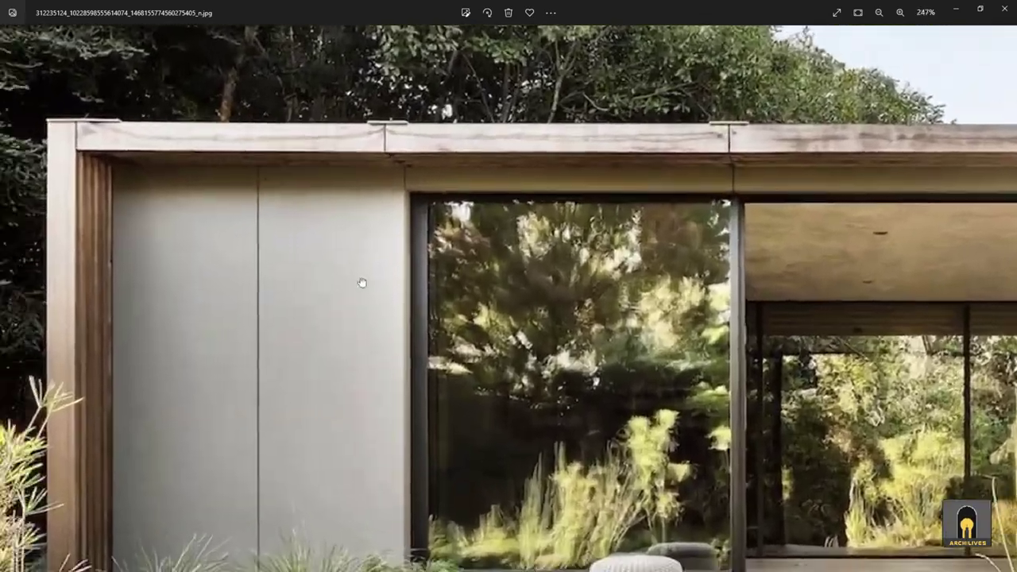
{"action": "left_click_drag", "start_coordinate": [361, 283], "coordinate": [452, 242]}
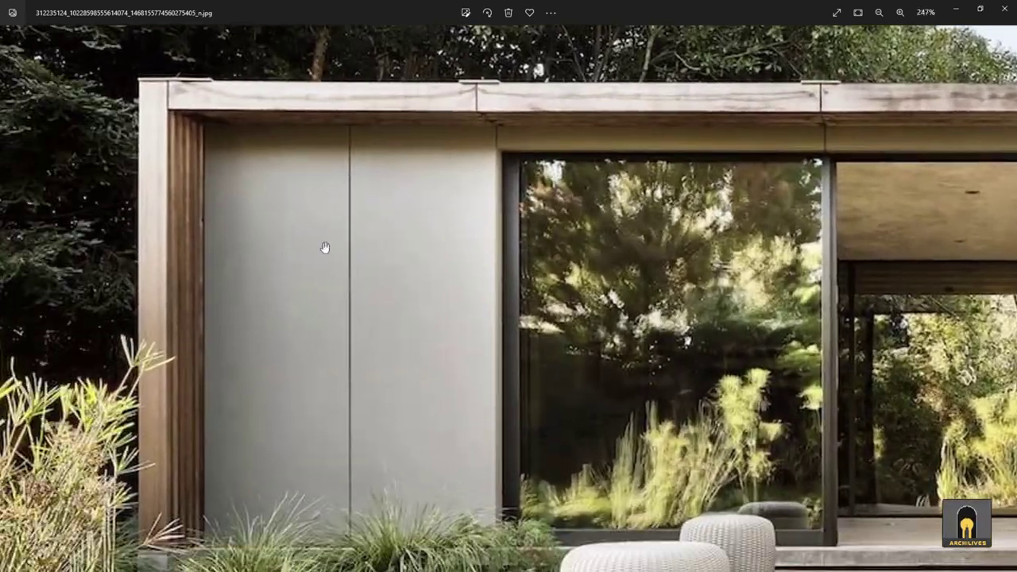
{"action": "scroll", "coordinate": [330, 290], "scroll_direction": "down", "scroll_amount": 5}
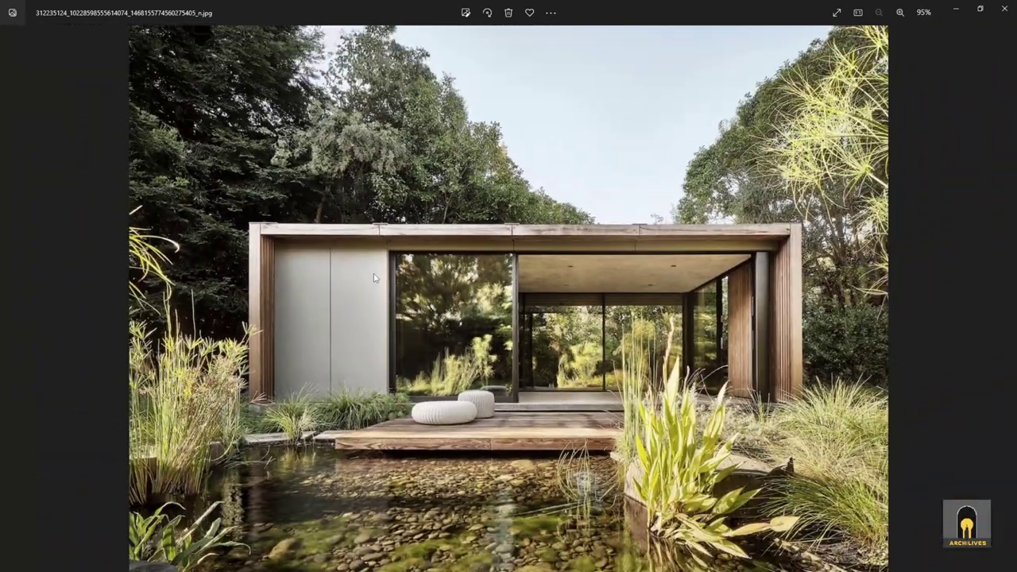
{"action": "scroll", "coordinate": [375, 278], "scroll_direction": "up", "scroll_amount": 5}
{"action": "left_click_drag", "start_coordinate": [323, 295], "coordinate": [492, 218]}
{"action": "scroll", "coordinate": [431, 357], "scroll_direction": "up", "scroll_amount": 2}
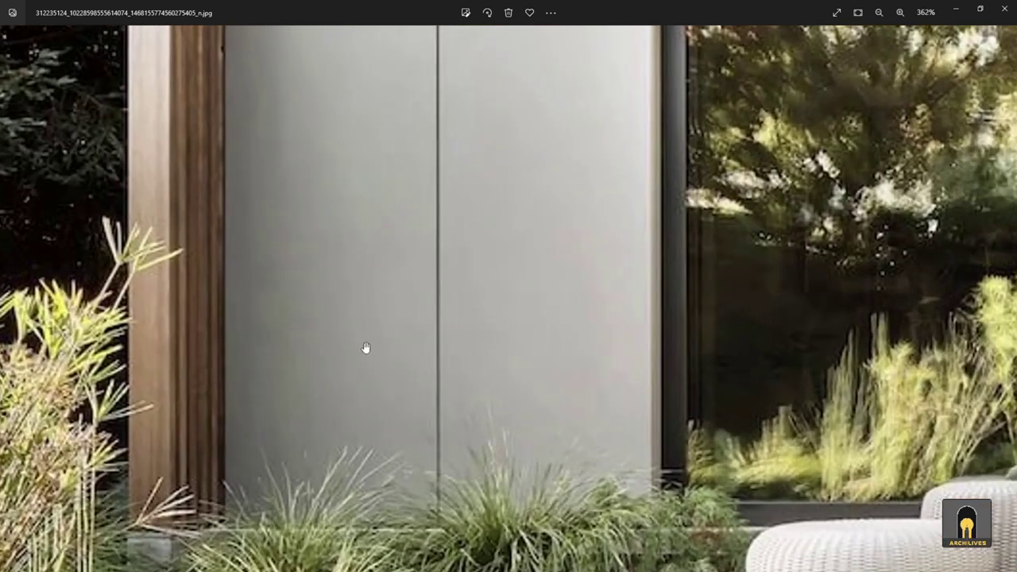
{"action": "scroll", "coordinate": [373, 347], "scroll_direction": "down", "scroll_amount": 3}
{"action": "scroll", "coordinate": [377, 248], "scroll_direction": "down", "scroll_amount": 2}
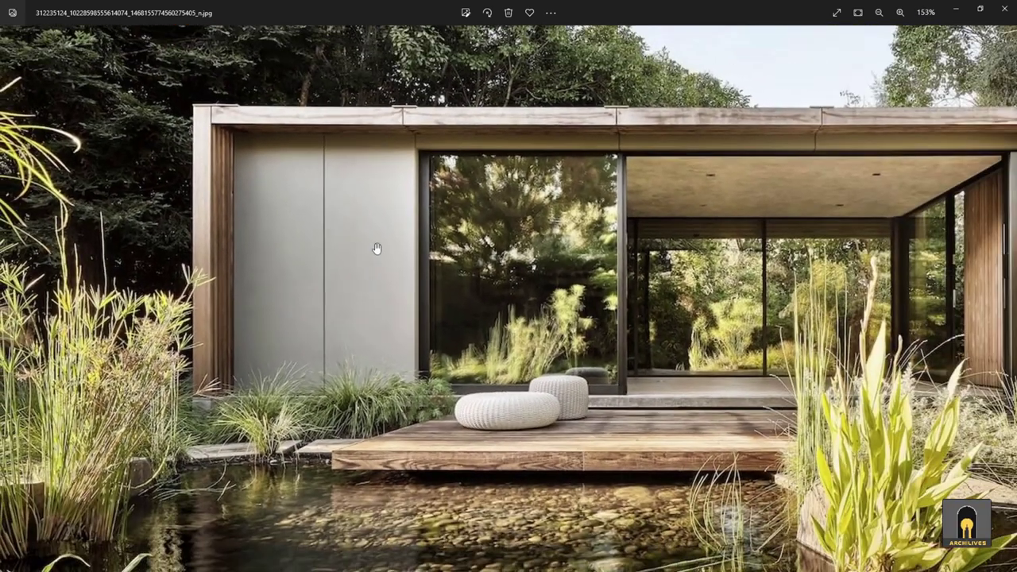
{"action": "left_click", "coordinate": [955, 10]}
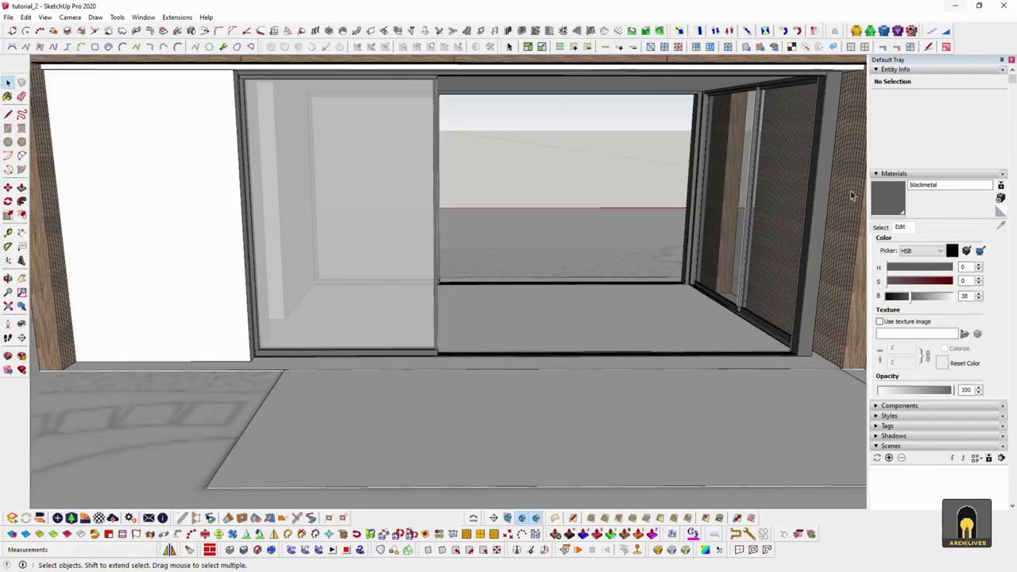
Create a new grey material named Aluminum with hue 0, saturation 0 and brightness 67
{"action": "left_click", "coordinate": [880, 227]}
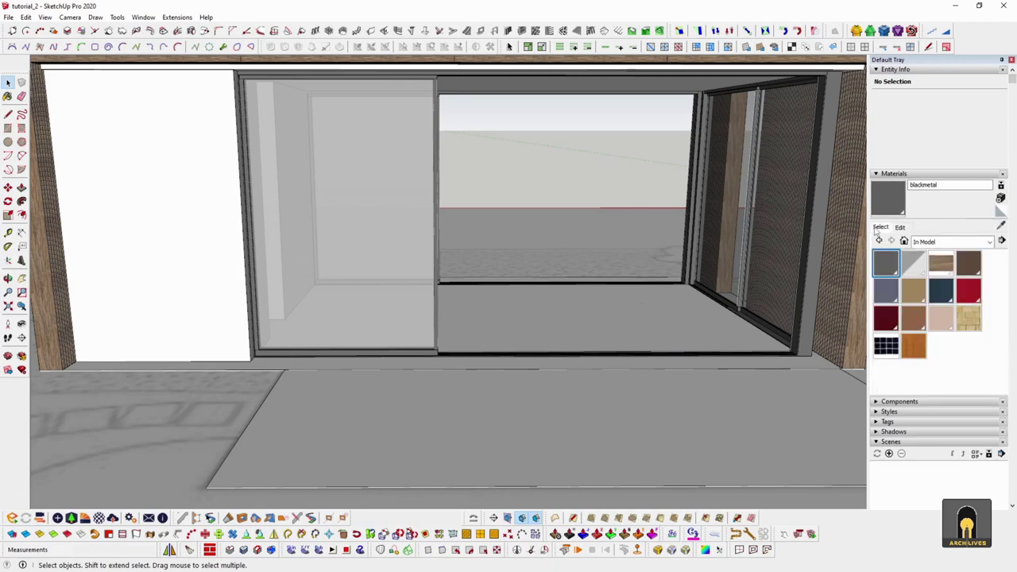
{"action": "left_click", "coordinate": [1000, 197]}
{"action": "type", "text": "Aluminum"}
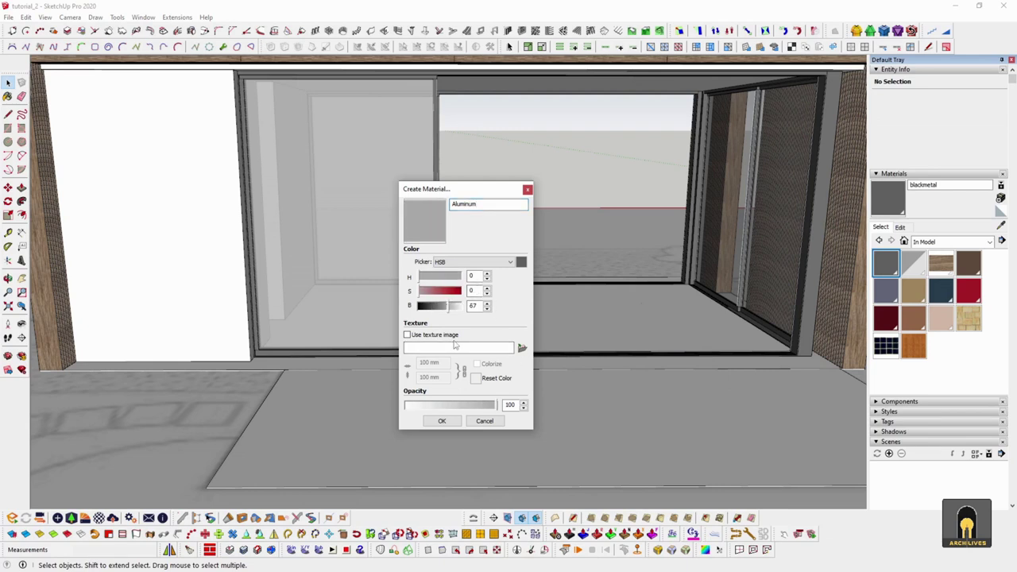
{"action": "left_click", "coordinate": [448, 424]}
Open and isolate the white front wall, copy its vertical edge to the middle, and copy it again slightly aside for a narrow strip
{"action": "triple_click", "coordinate": [191, 286]}
{"action": "middle_click_drag", "start_coordinate": [191, 286], "coordinate": [260, 226]}
{"action": "key", "text": "i"}
{"action": "left_click", "coordinate": [263, 226]}
{"action": "key", "text": "m"}
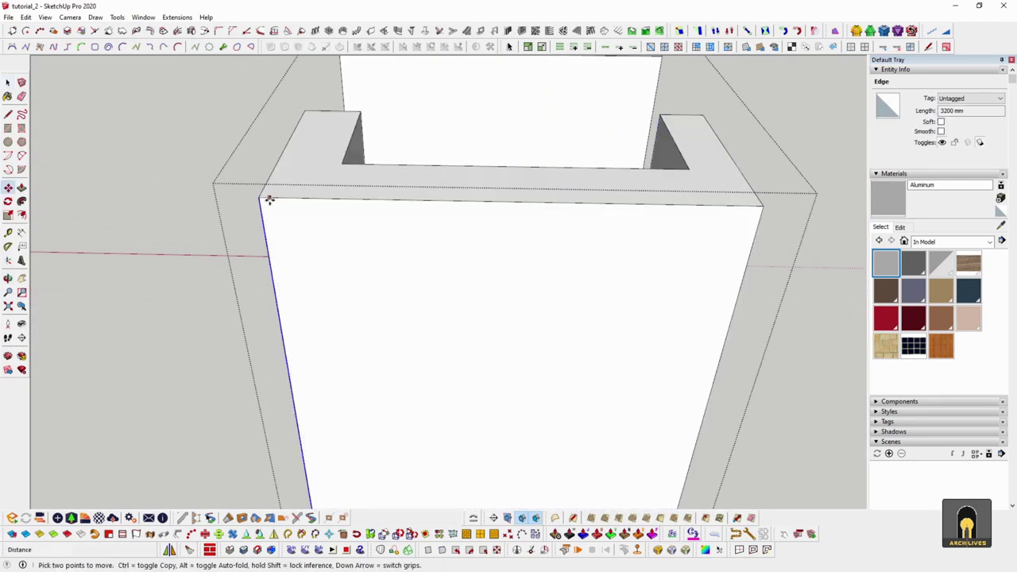
{"action": "left_click", "coordinate": [509, 201]}
{"action": "scroll", "coordinate": [505, 200], "scroll_direction": "up", "scroll_amount": 3}
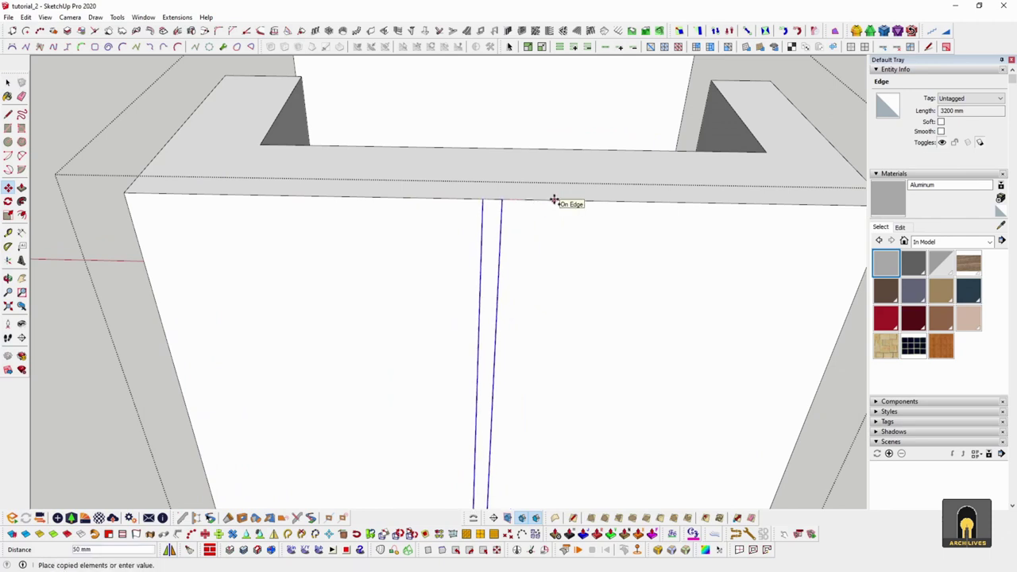
{"action": "key", "text": "Return"}
Push the narrow vertical strip in the middle of the front wall inward to form a joint groove
{"action": "middle_click_drag", "start_coordinate": [553, 201], "coordinate": [502, 248]}
{"action": "key", "text": "p"}
{"action": "scroll", "coordinate": [498, 210], "scroll_direction": "up", "scroll_amount": 6}
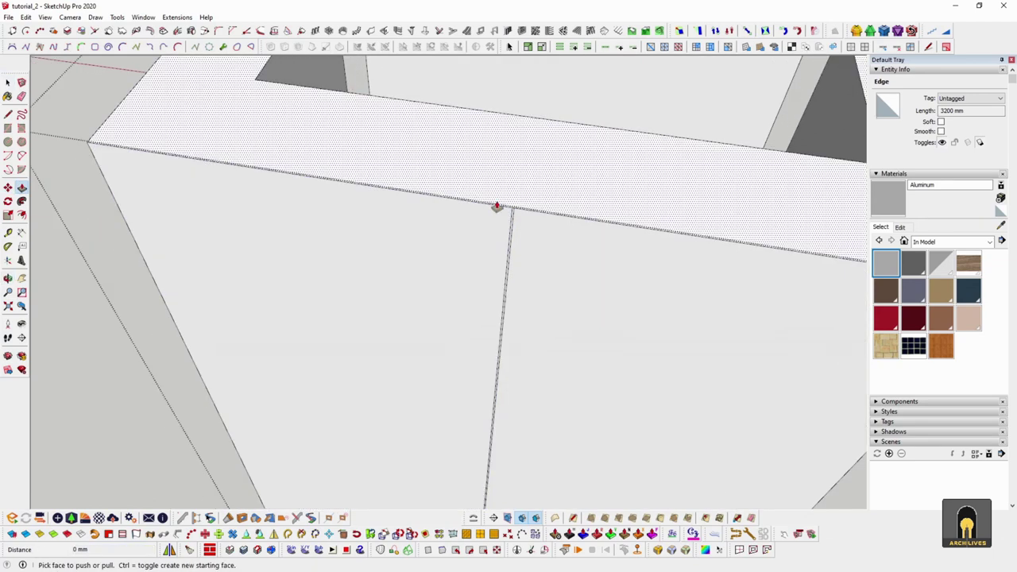
{"action": "left_click", "coordinate": [501, 220]}
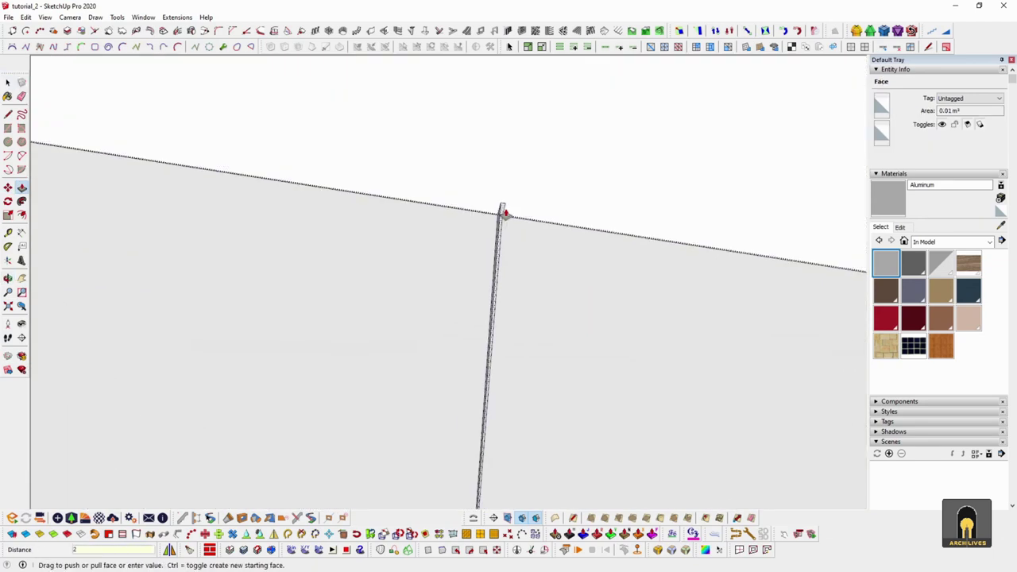
{"action": "key", "text": "Return"}
{"action": "key", "text": "space"}
{"action": "scroll", "coordinate": [475, 168], "scroll_direction": "down", "scroll_amount": 5}
{"action": "left_click", "coordinate": [469, 157]}
Paint the two front wall panels with the Aluminum material and exit the wall group
{"action": "scroll", "coordinate": [496, 185], "scroll_direction": "down", "scroll_amount": 3}
{"action": "middle_click_drag", "start_coordinate": [563, 291], "coordinate": [608, 248]}
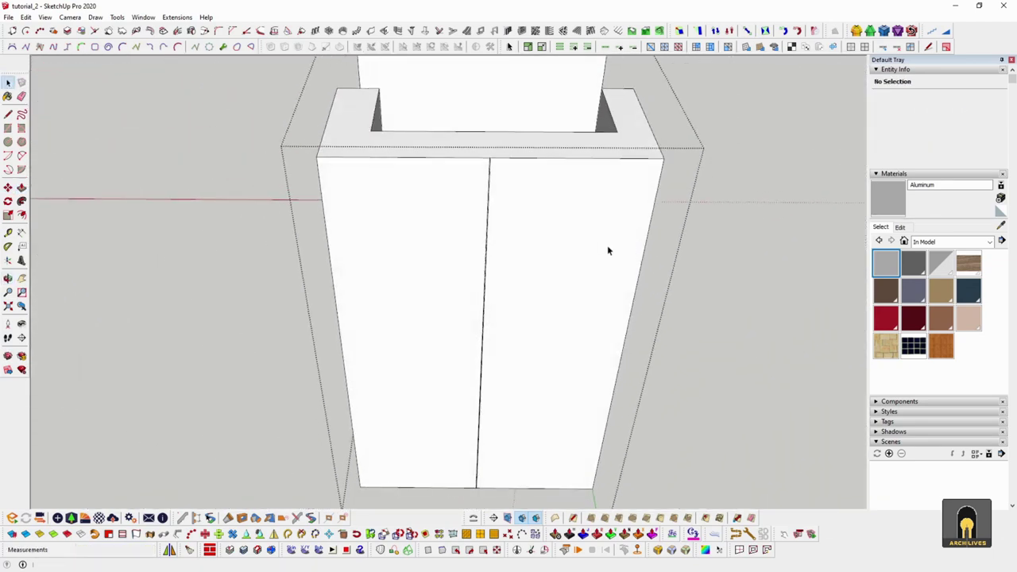
{"action": "left_click", "coordinate": [637, 204], "text": "shift"}
{"action": "middle_click_drag", "start_coordinate": [634, 204], "coordinate": [508, 143]}
{"action": "key", "text": "space"}
{"action": "key", "text": "Escape"}
{"action": "scroll", "coordinate": [500, 165], "scroll_direction": "down", "scroll_amount": 6}
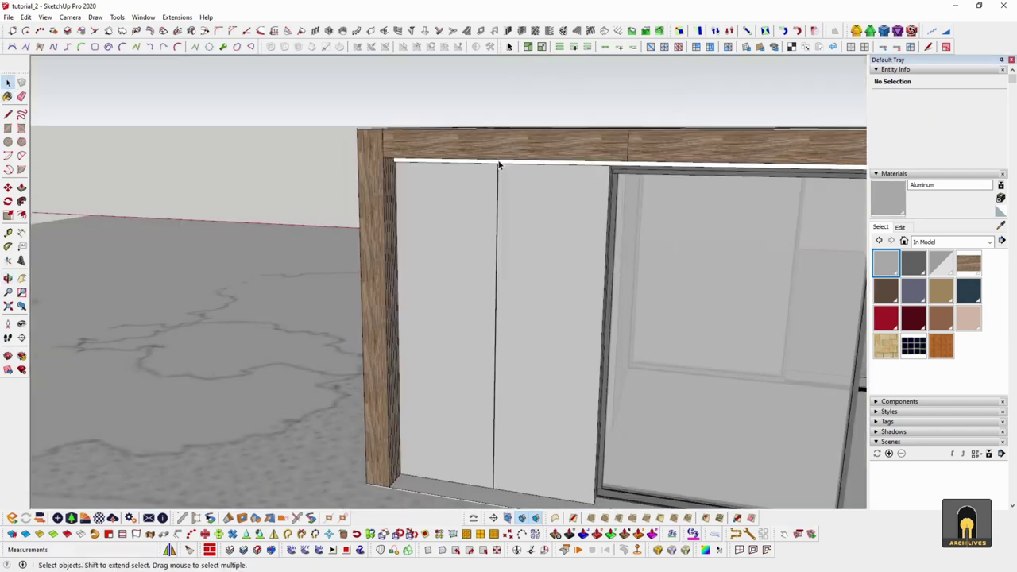
{"action": "mouse_move", "coordinate": [553, 220]}
{"action": "middle_mouse_down"}
{"action": "mouse_move", "coordinate": [353, 186]}
{"action": "mouse_move", "coordinate": [421, 189]}
{"action": "middle_mouse_up"}
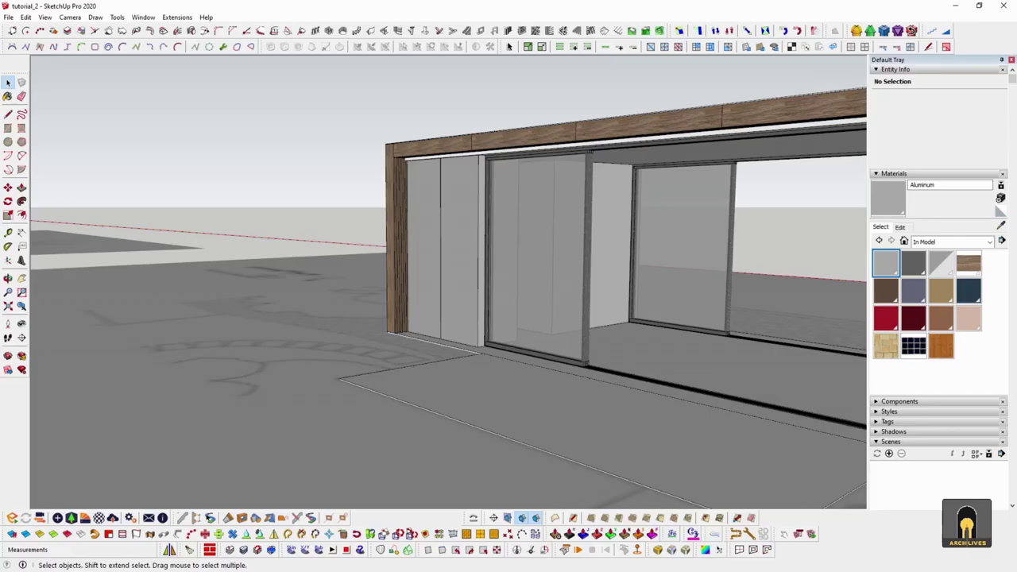
Draw a rectangle about 77 x 153 mm atop the aluminum wall's end face and push it about 2313 mm along the front to the fascia joint
{"action": "middle_click_drag", "start_coordinate": [678, 162], "coordinate": [743, 144]}
{"action": "scroll", "coordinate": [528, 144], "scroll_direction": "up", "scroll_amount": 10}
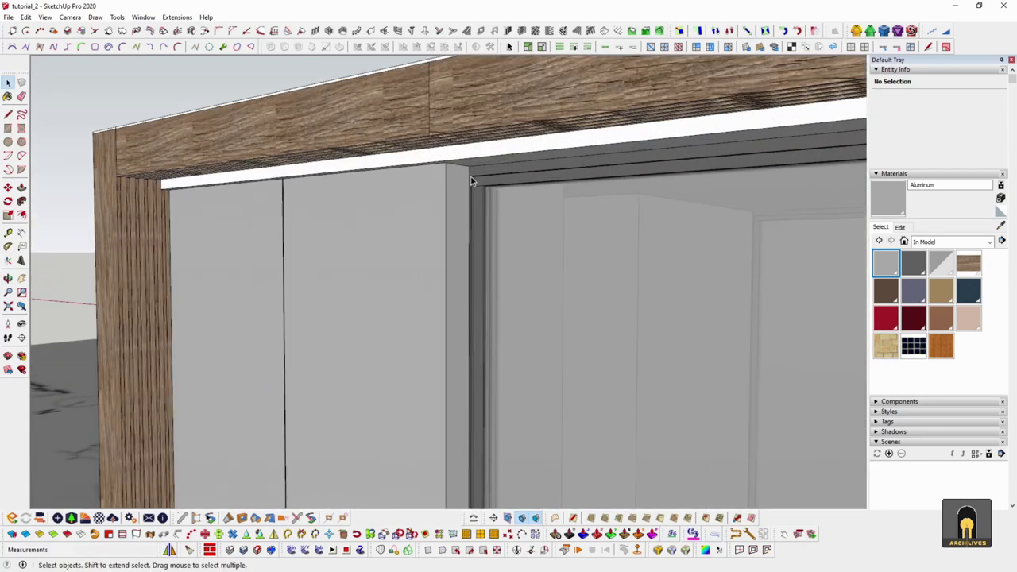
{"action": "key", "text": "r"}
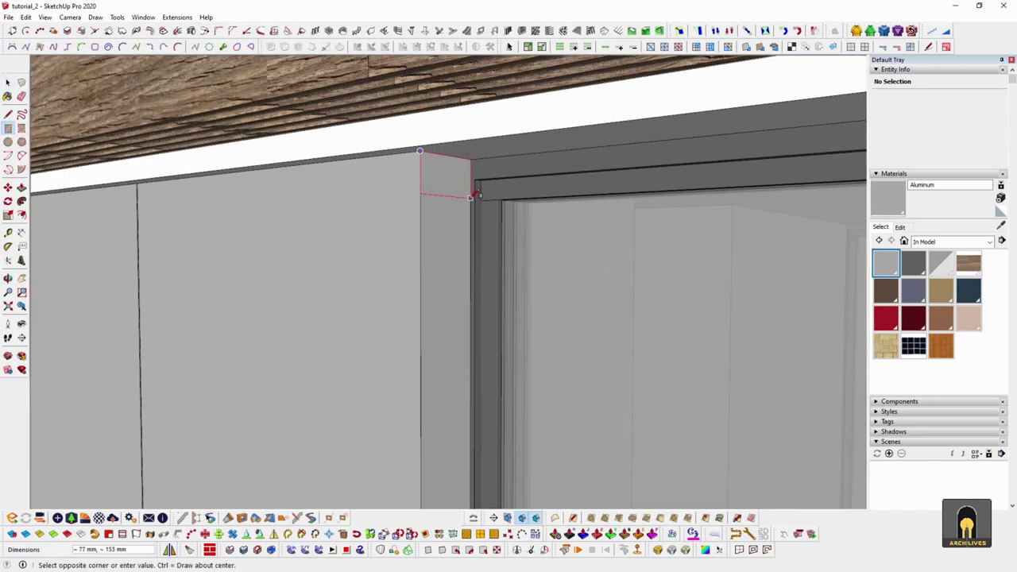
{"action": "left_click", "coordinate": [497, 198]}
{"action": "key", "text": "p"}
{"action": "left_click", "coordinate": [463, 187]}
{"action": "scroll", "coordinate": [691, 199], "scroll_direction": "down", "scroll_amount": 5}
{"action": "mouse_move", "coordinate": [691, 200]}
{"action": "middle_mouse_down"}
{"action": "mouse_move", "coordinate": [544, 209]}
{"action": "mouse_move", "coordinate": [675, 197]}
{"action": "middle_mouse_up"}
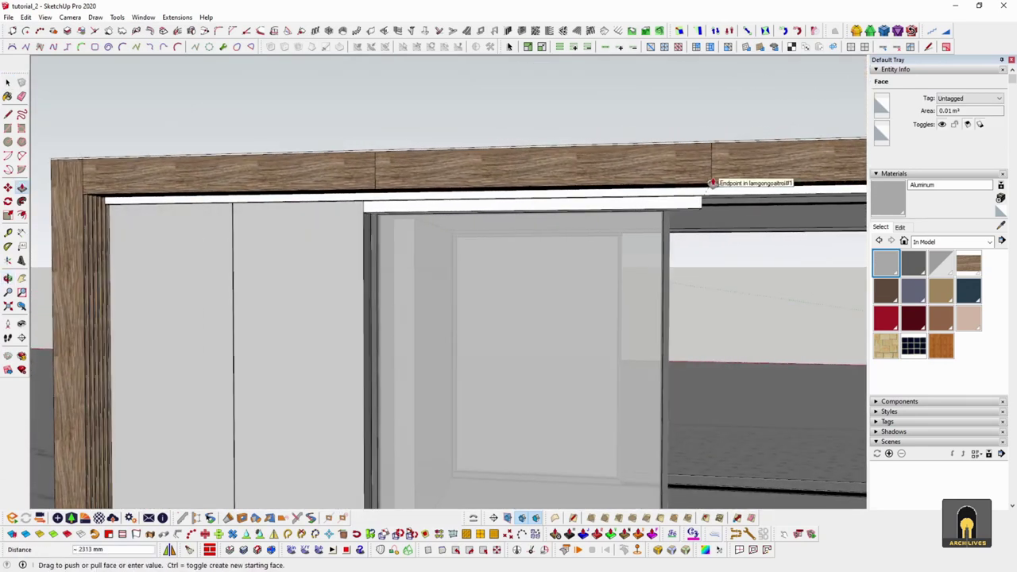
Select the whole new beam under the ceiling edge and make it a component
{"action": "middle_click_drag", "start_coordinate": [727, 237], "coordinate": [628, 215]}
{"action": "scroll", "coordinate": [575, 210], "scroll_direction": "up", "scroll_amount": 4}
{"action": "key", "text": "space"}
{"action": "double_click", "coordinate": [546, 207]}
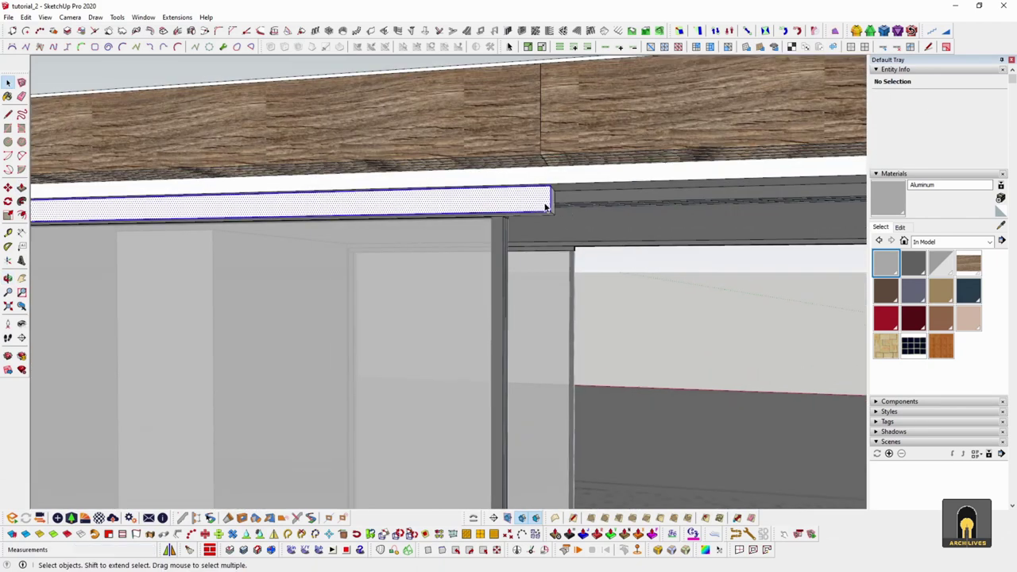
{"action": "right_click", "coordinate": [545, 206]}
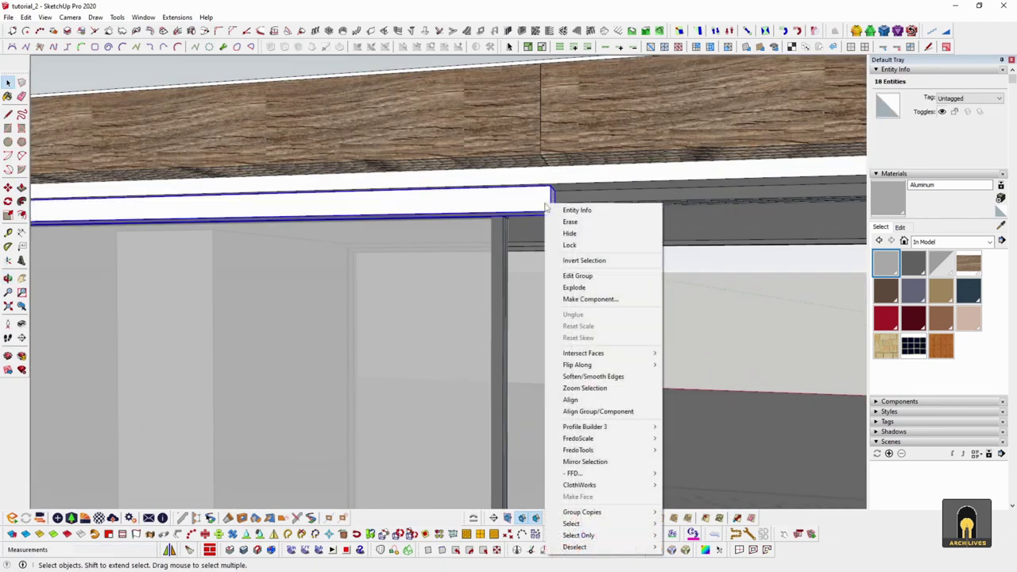
{"action": "left_click", "coordinate": [600, 295]}
{"action": "left_click", "coordinate": [667, 446]}
Copy the beam component twice end to end along the front opening, placing each copy at the end of the previous beam
{"action": "middle_click_drag", "start_coordinate": [609, 352], "coordinate": [482, 224]}
{"action": "scroll", "coordinate": [483, 224], "scroll_direction": "up", "scroll_amount": 2}
{"action": "middle_click_drag", "start_coordinate": [229, 223], "coordinate": [494, 220], "text": "shift"}
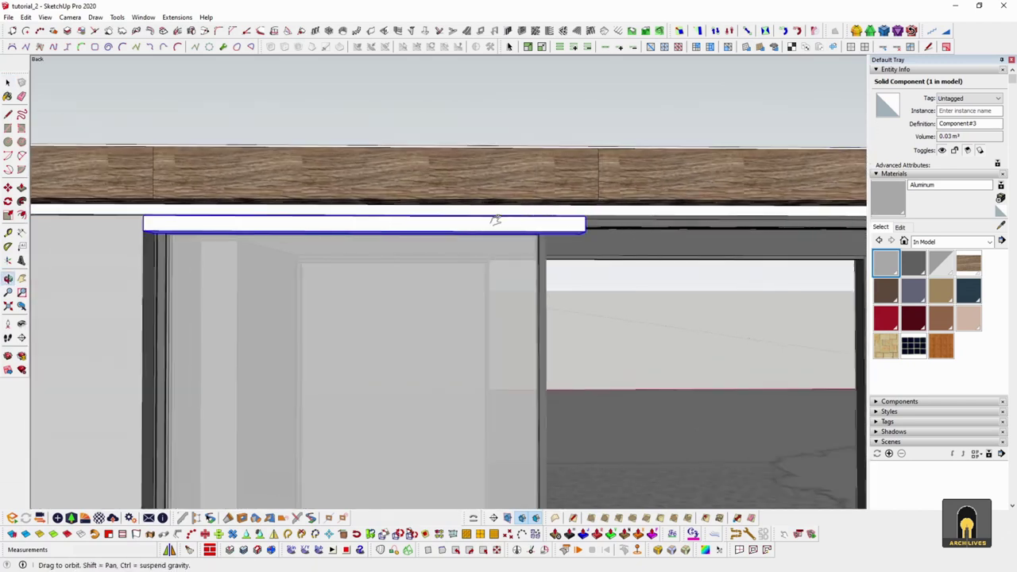
{"action": "scroll", "coordinate": [258, 247], "scroll_direction": "up", "scroll_amount": 1}
{"action": "scroll", "coordinate": [263, 243], "scroll_direction": "up", "scroll_amount": 1}
{"action": "key", "text": "m"}
{"action": "left_click", "coordinate": [219, 231]}
{"action": "key", "text": "ctrl"}
{"action": "middle_click_drag", "start_coordinate": [499, 227], "coordinate": [234, 246], "text": "shift"}
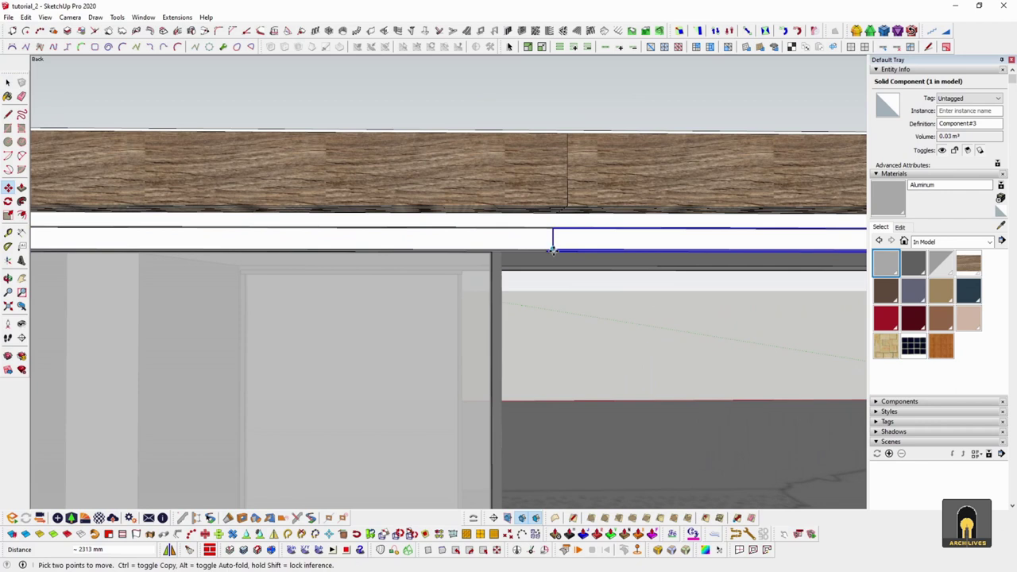
{"action": "left_click", "coordinate": [553, 251]}
{"action": "key", "text": "ctrl"}
{"action": "scroll", "coordinate": [676, 245], "scroll_direction": "down", "scroll_amount": 2}
{"action": "middle_click_drag", "start_coordinate": [731, 245], "coordinate": [497, 252], "text": "shift"}
{"action": "scroll", "coordinate": [494, 251], "scroll_direction": "up", "scroll_amount": 2}
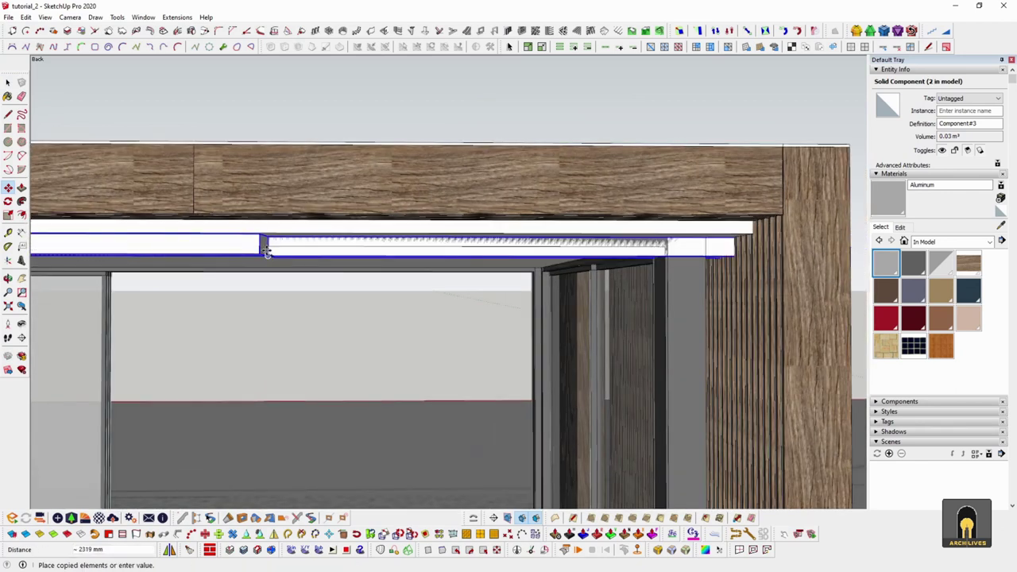
{"action": "left_click", "coordinate": [262, 245]}
Open the beam component, paint all its faces with the Aluminum material, and exit the component
{"action": "middle_click_drag", "start_coordinate": [262, 246], "coordinate": [679, 261]}
{"action": "double_click", "coordinate": [638, 256]}
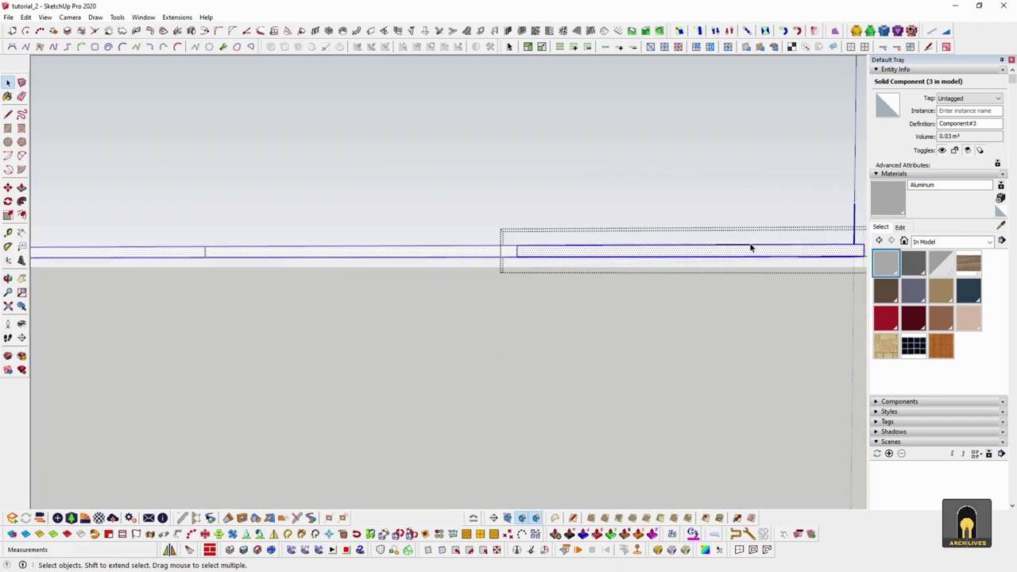
{"action": "left_click", "coordinate": [721, 248]}
{"action": "key", "text": "space"}
{"action": "key", "text": "Escape"}
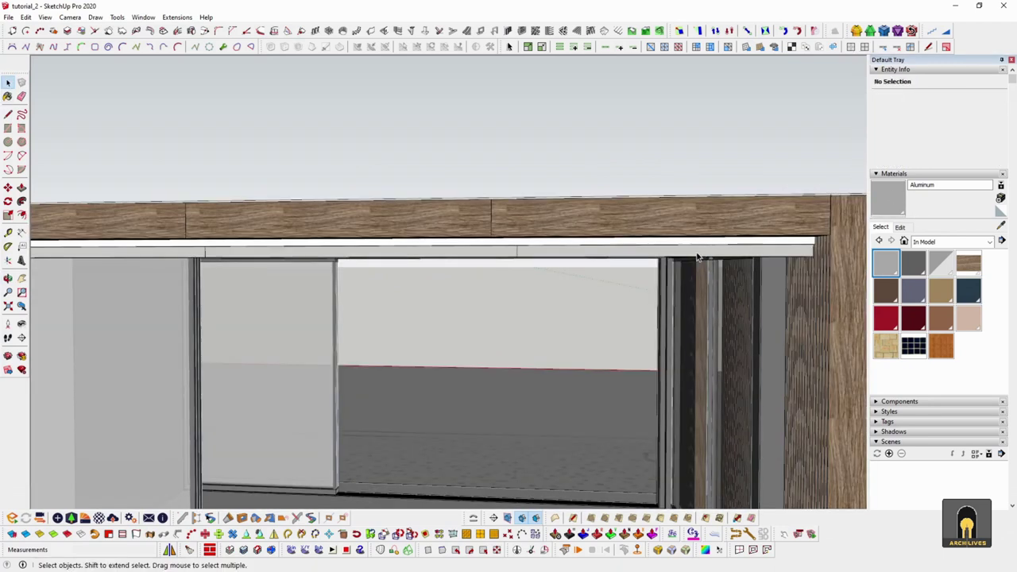
Select the two copied beams and examine where the last one ends at the slatted side wall
{"action": "left_click", "coordinate": [485, 258], "text": "shift"}
{"action": "middle_click_drag", "start_coordinate": [551, 268], "coordinate": [481, 272]}
{"action": "scroll", "coordinate": [653, 275], "scroll_direction": "up", "scroll_amount": 3}
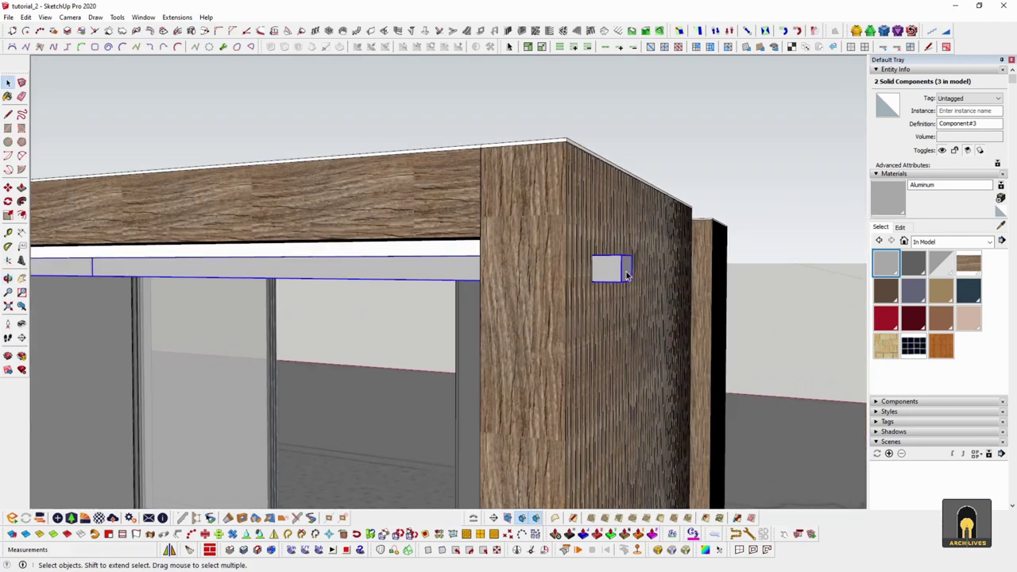
{"action": "middle_click_drag", "start_coordinate": [628, 274], "coordinate": [690, 302]}
{"action": "scroll", "coordinate": [611, 284], "scroll_direction": "up", "scroll_amount": 3}
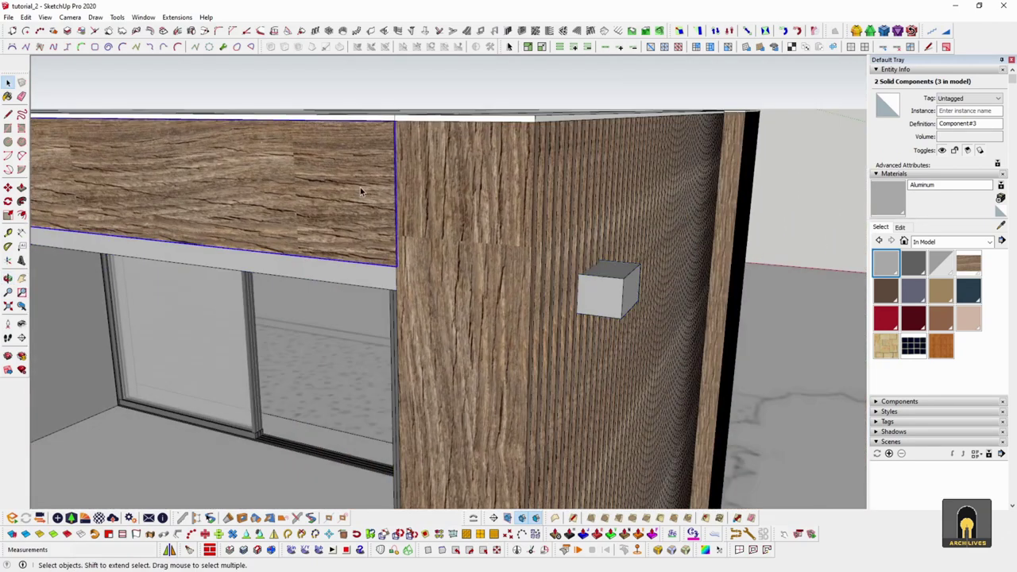
Open the front wood fascia group, scale its end set of five boards lengthwise at the side wall, and exit the group
{"action": "scroll", "coordinate": [358, 200], "scroll_direction": "down", "scroll_amount": 3}
{"action": "left_click", "coordinate": [348, 212]}
{"action": "middle_click_drag", "start_coordinate": [348, 212], "coordinate": [618, 256]}
{"action": "scroll", "coordinate": [535, 235], "scroll_direction": "up", "scroll_amount": 2}
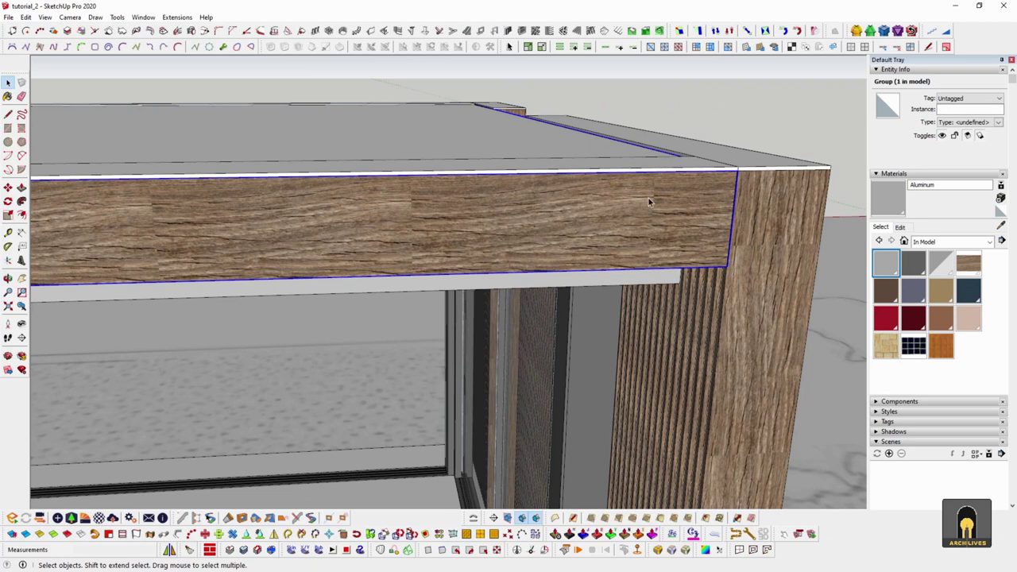
{"action": "double_click", "coordinate": [583, 219]}
{"action": "middle_click_drag", "start_coordinate": [583, 219], "coordinate": [684, 288]}
{"action": "triple_click", "coordinate": [420, 233]}
{"action": "double_click", "coordinate": [746, 318]}
{"action": "middle_click_drag", "start_coordinate": [675, 338], "coordinate": [531, 241]}
{"action": "scroll", "coordinate": [549, 243], "scroll_direction": "down", "scroll_amount": 4}
{"action": "key", "text": "Escape"}
{"action": "left_click", "coordinate": [513, 242]}
{"action": "double_click", "coordinate": [516, 237]}
{"action": "left_click", "coordinate": [581, 228]}
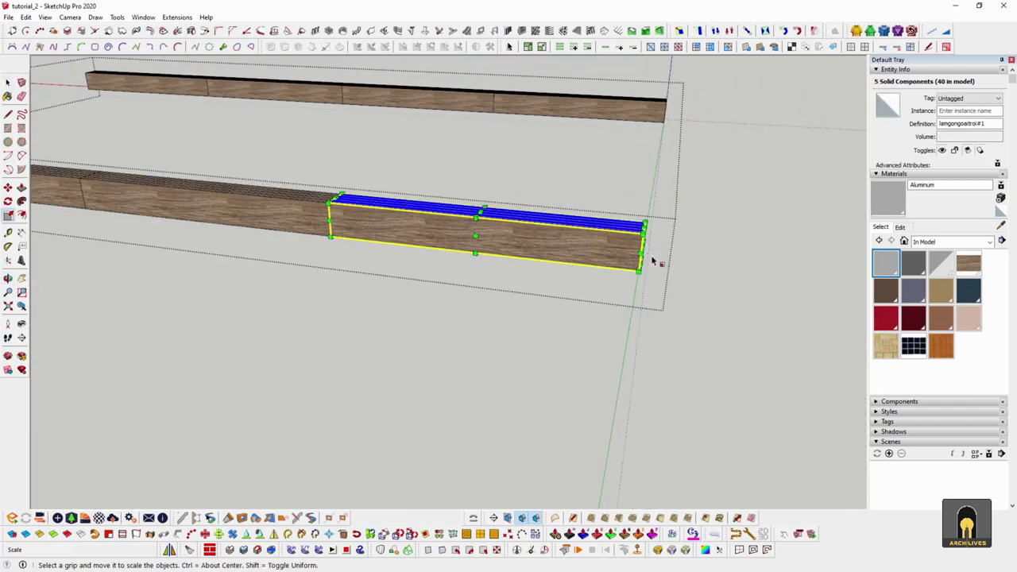
{"action": "middle_click_drag", "start_coordinate": [653, 262], "coordinate": [577, 290]}
{"action": "left_click_drag", "start_coordinate": [651, 275], "coordinate": [724, 277]}
{"action": "key", "text": "space"}
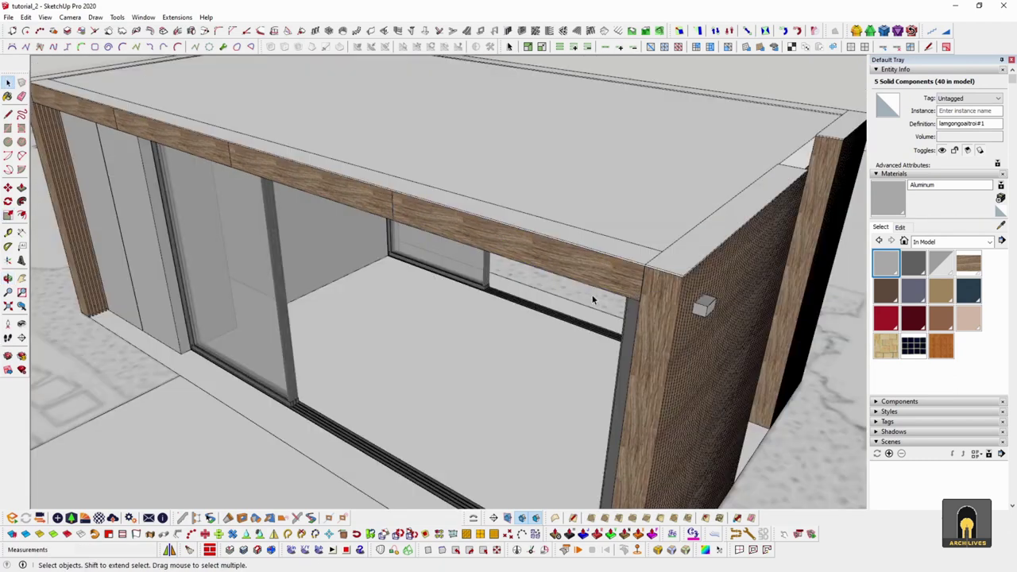
Try to push the protruding end face of the last beam back from inside its component
{"action": "middle_click_drag", "start_coordinate": [595, 295], "coordinate": [638, 268]}
{"action": "scroll", "coordinate": [747, 227], "scroll_direction": "up", "scroll_amount": 5}
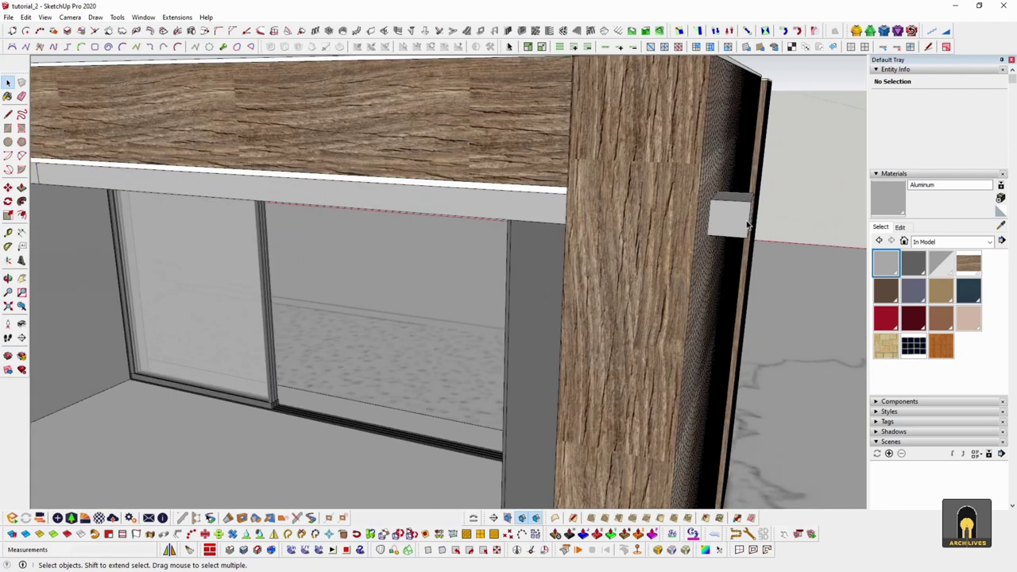
{"action": "double_click", "coordinate": [747, 227]}
{"action": "middle_click_drag", "start_coordinate": [746, 227], "coordinate": [703, 243]}
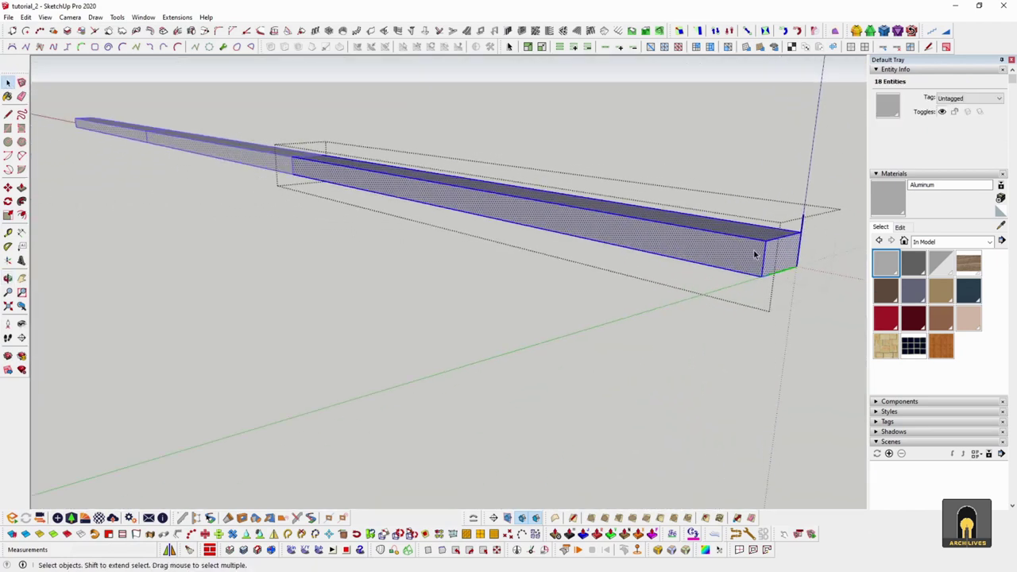
{"action": "middle_click_drag", "start_coordinate": [557, 222], "coordinate": [674, 245]}
{"action": "key", "text": "p"}
{"action": "left_click", "coordinate": [778, 268]}
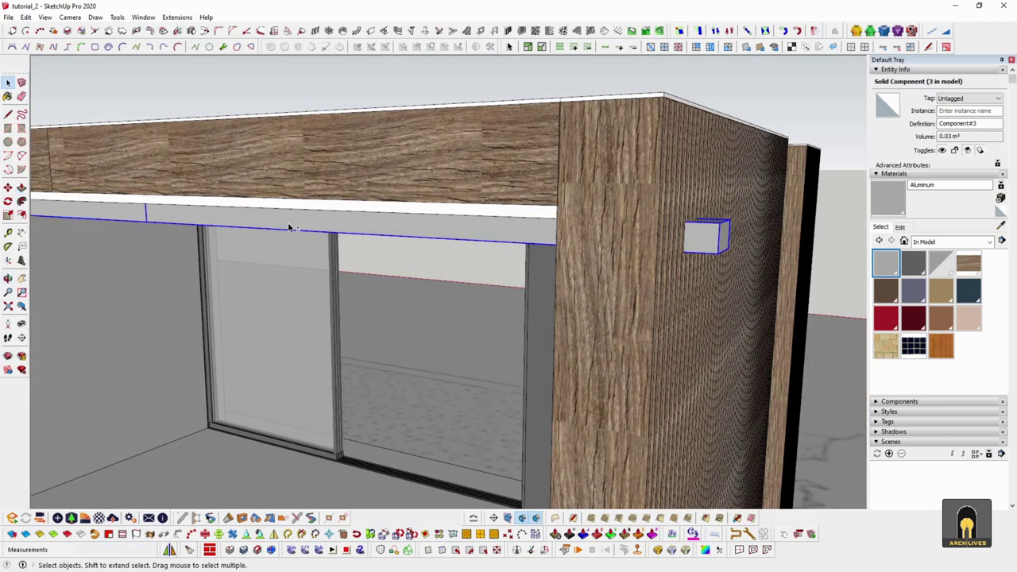
Scale the two copied beams together lengthwise so the last one ends at the inner face of the slatted side wall
{"action": "scroll", "coordinate": [711, 244], "scroll_direction": "down", "scroll_amount": 2}
{"action": "middle_click_drag", "start_coordinate": [703, 243], "coordinate": [493, 285]}
{"action": "scroll", "coordinate": [624, 294], "scroll_direction": "up", "scroll_amount": 3}
{"action": "key", "text": "s"}
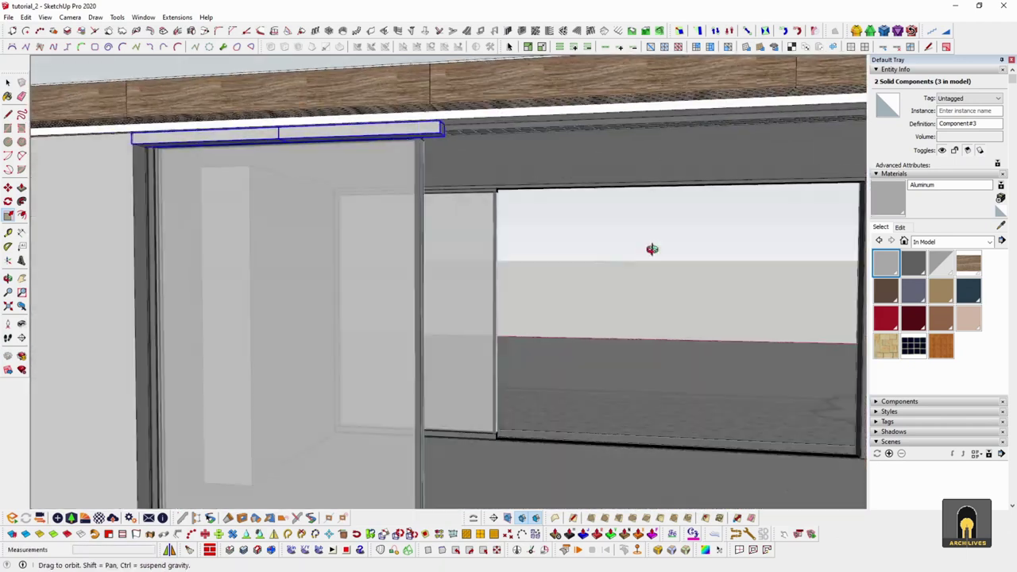
{"action": "scroll", "coordinate": [627, 238], "scroll_direction": "down", "scroll_amount": 5}
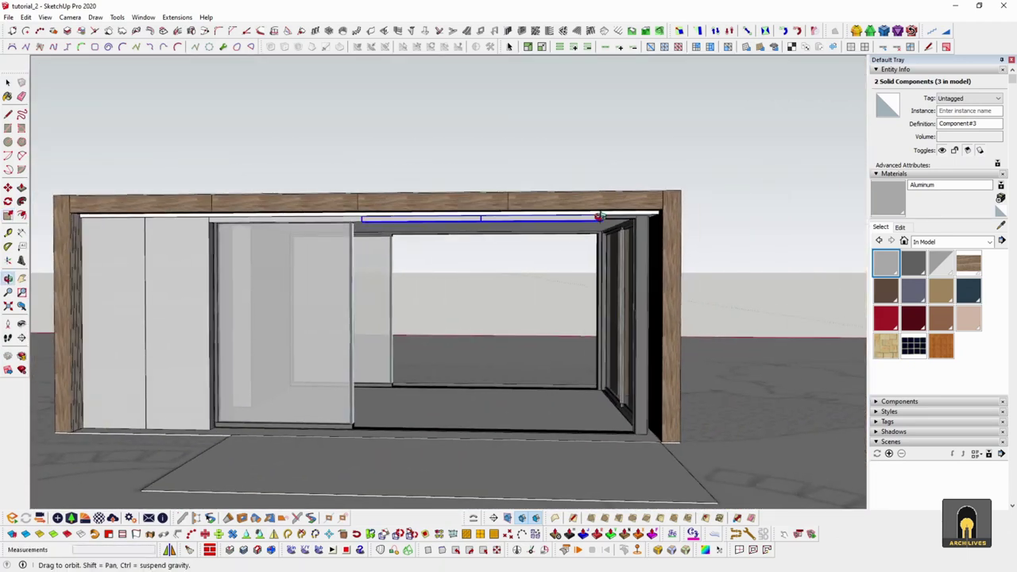
{"action": "scroll", "coordinate": [609, 209], "scroll_direction": "up", "scroll_amount": 6}
{"action": "scroll", "coordinate": [511, 231], "scroll_direction": "down", "scroll_amount": 2}
{"action": "middle_click_drag", "start_coordinate": [511, 231], "coordinate": [609, 228]}
{"action": "left_click", "coordinate": [562, 210]}
{"action": "key", "text": "space"}
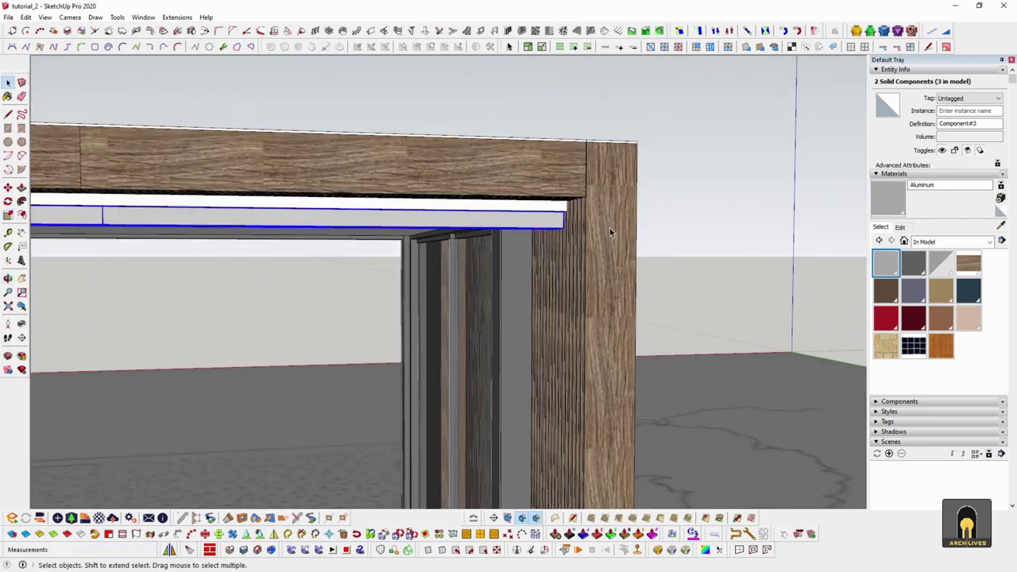
Open the first beam component and compare the beam row above the sliding doors with the reference photo
{"action": "scroll", "coordinate": [611, 228], "scroll_direction": "down", "scroll_amount": 3}
{"action": "middle_click_drag", "start_coordinate": [272, 223], "coordinate": [355, 205], "text": "shift"}
{"action": "middle_click_drag", "start_coordinate": [469, 200], "coordinate": [379, 230]}
{"action": "scroll", "coordinate": [595, 225], "scroll_direction": "up", "scroll_amount": 2}
{"action": "scroll", "coordinate": [618, 233], "scroll_direction": "up", "scroll_amount": 2}
{"action": "scroll", "coordinate": [561, 222], "scroll_direction": "down", "scroll_amount": 3}
{"action": "middle_click_drag", "start_coordinate": [561, 222], "coordinate": [529, 235]}
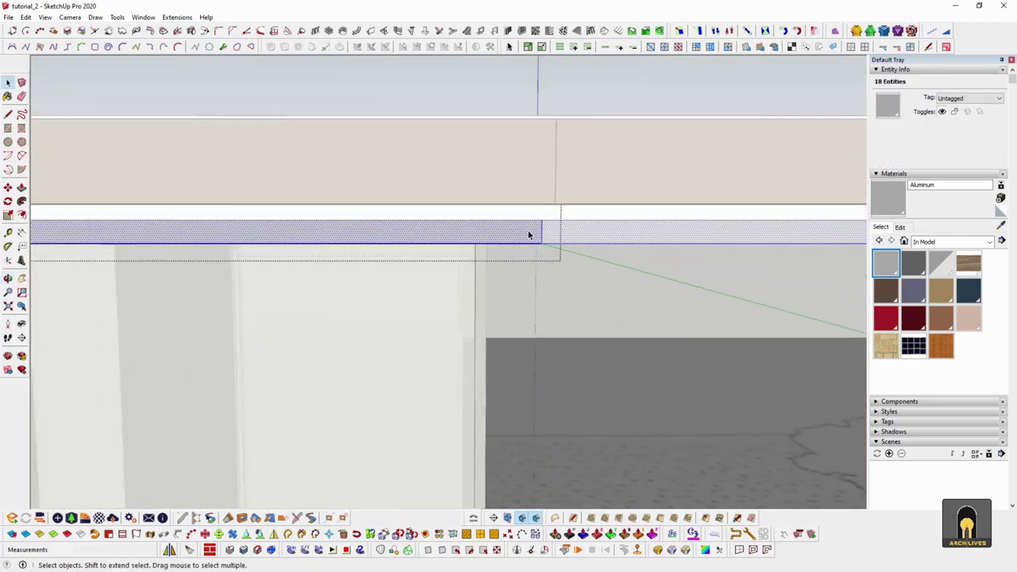
{"action": "scroll", "coordinate": [527, 234], "scroll_direction": "down", "scroll_amount": 8}
{"action": "middle_click_drag", "start_coordinate": [424, 243], "coordinate": [252, 214]}
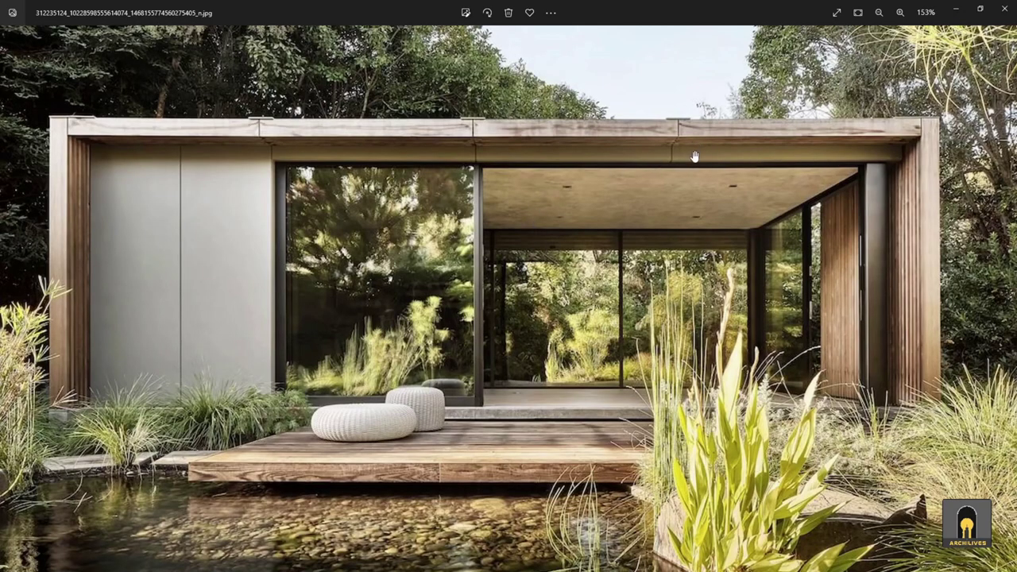
{"action": "left_click", "coordinate": [958, 6]}
Place a guide with the Tape Measure, pull the beam's underside down to deepen the shared component, and exit it
{"action": "scroll", "coordinate": [273, 197], "scroll_direction": "up", "scroll_amount": 6}
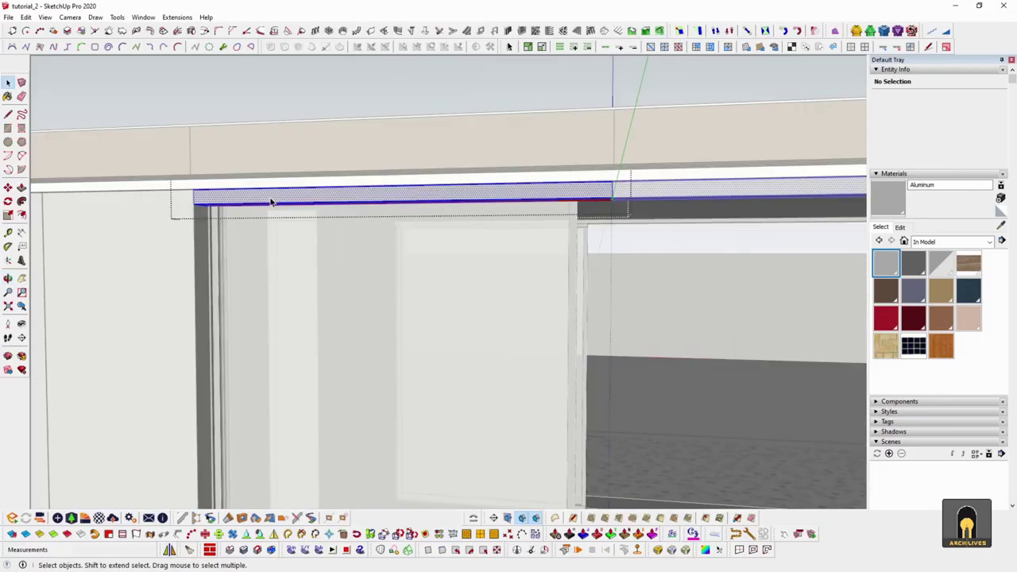
{"action": "middle_click_drag", "start_coordinate": [271, 202], "coordinate": [315, 116]}
{"action": "key", "text": "p"}
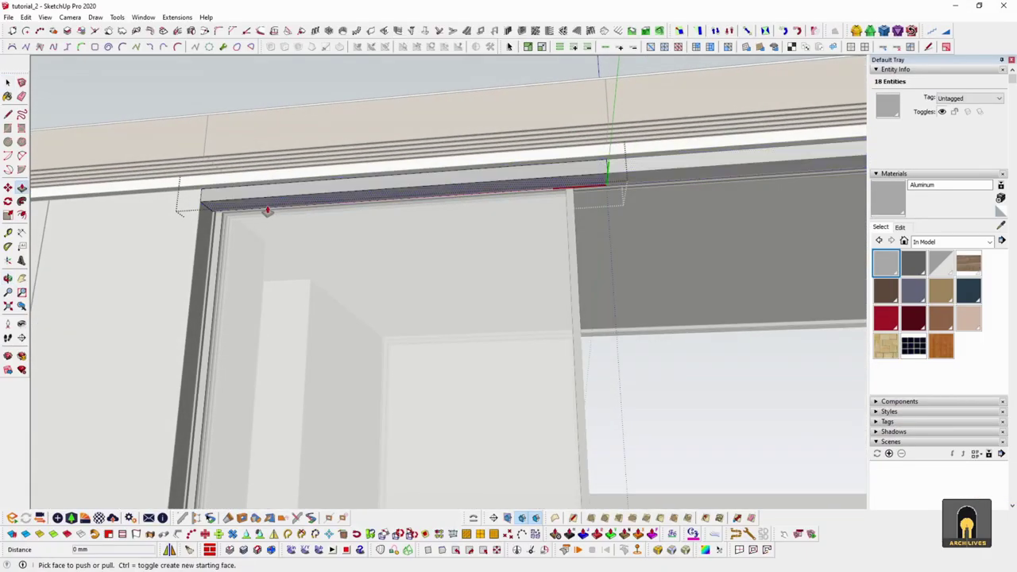
{"action": "key", "text": "Escape"}
{"action": "key", "text": "r"}
{"action": "scroll", "coordinate": [231, 192], "scroll_direction": "up", "scroll_amount": 3}
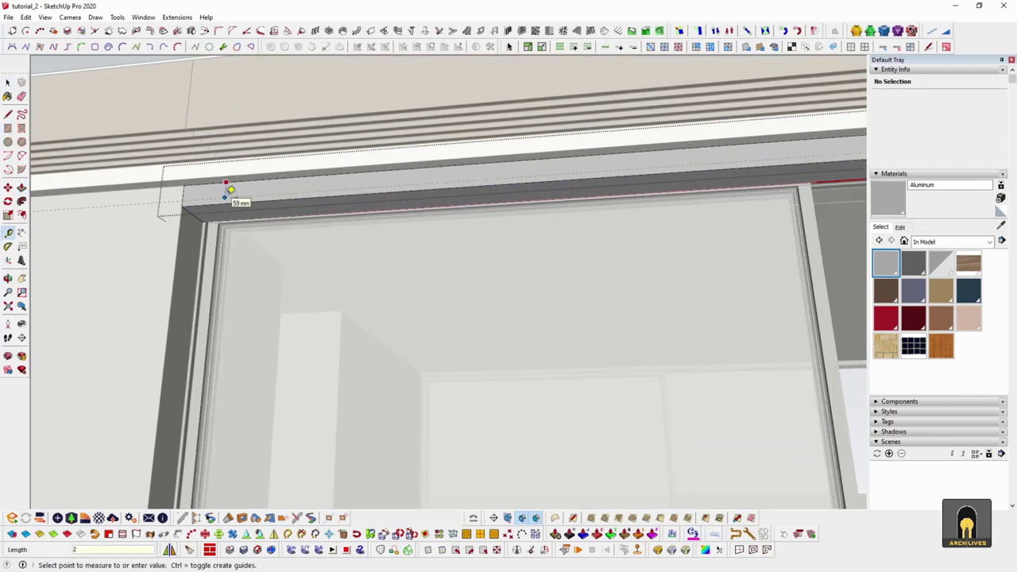
{"action": "left_click_drag", "start_coordinate": [227, 214], "coordinate": [182, 242]}
{"action": "left_click", "coordinate": [179, 243]}
{"action": "key", "text": "space"}
{"action": "scroll", "coordinate": [236, 269], "scroll_direction": "down", "scroll_amount": 5}
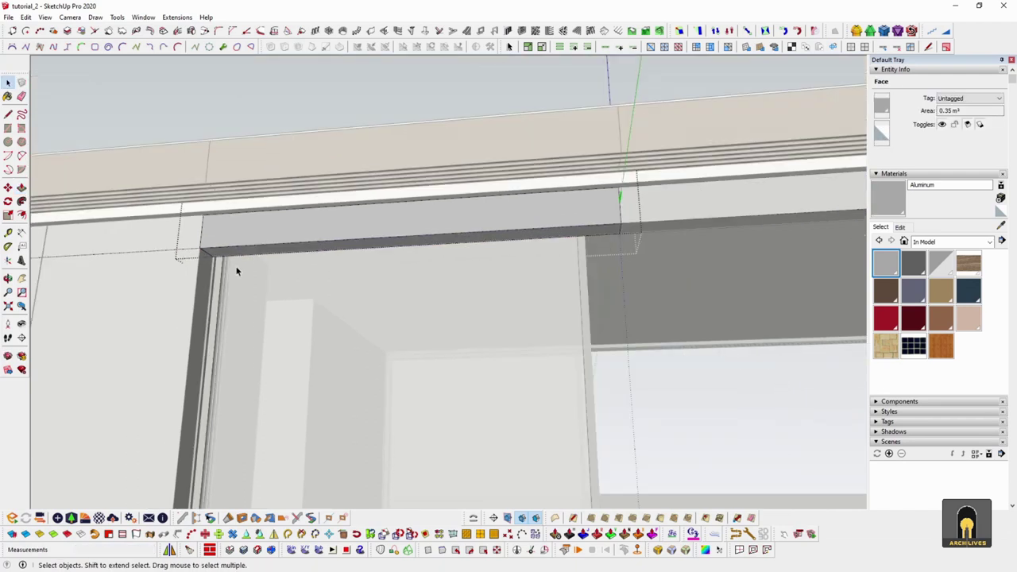
{"action": "left_click", "coordinate": [241, 267]}
{"action": "scroll", "coordinate": [244, 269], "scroll_direction": "down", "scroll_amount": 3}
{"action": "middle_click_drag", "start_coordinate": [484, 298], "coordinate": [635, 322]}
{"action": "scroll", "coordinate": [538, 322], "scroll_direction": "down", "scroll_amount": 4}
{"action": "left_click", "coordinate": [71, 115]}
Switch to the photo viewer and examine the side facade photo, especially the dark panel above the opening between the slatted walls
{"action": "middle_click_drag", "start_coordinate": [118, 122], "coordinate": [434, 321]}
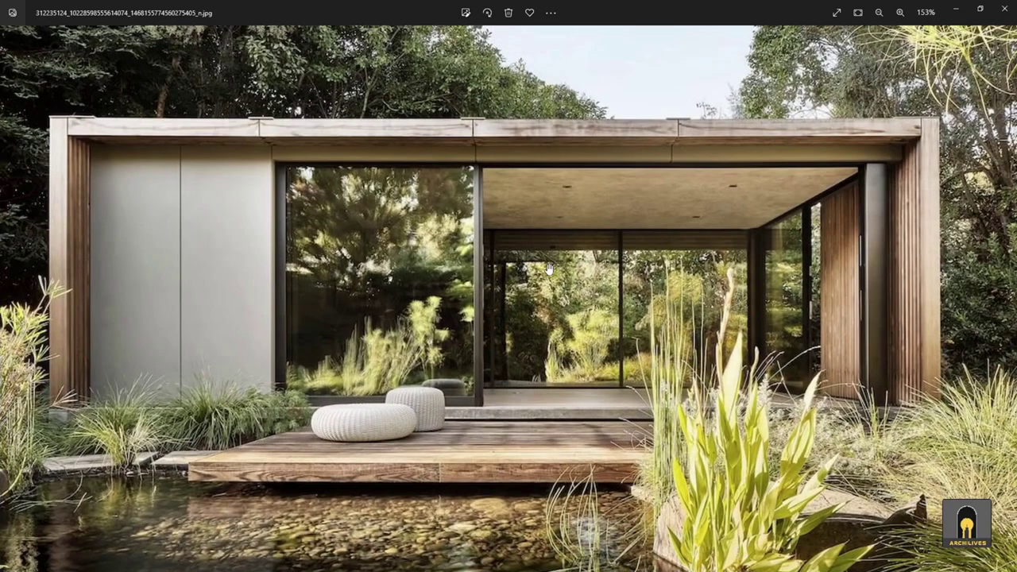
{"action": "scroll", "coordinate": [549, 270], "scroll_direction": "down", "scroll_amount": 3}
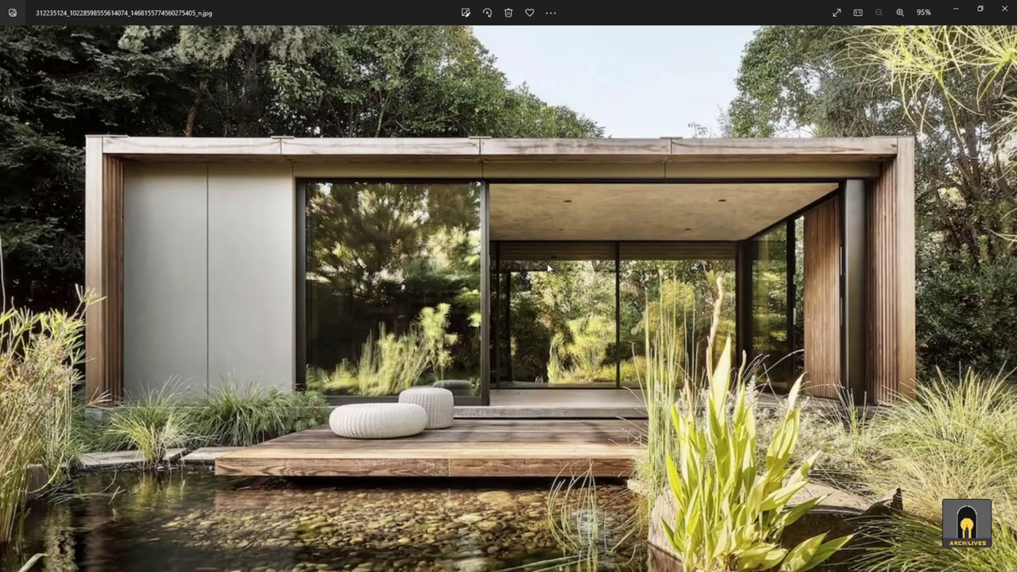
{"action": "key", "text": "Right"}
{"action": "key", "text": "Right"}
{"action": "key", "text": "Right"}
{"action": "key", "text": "Right"}
{"action": "key", "text": "Right"}
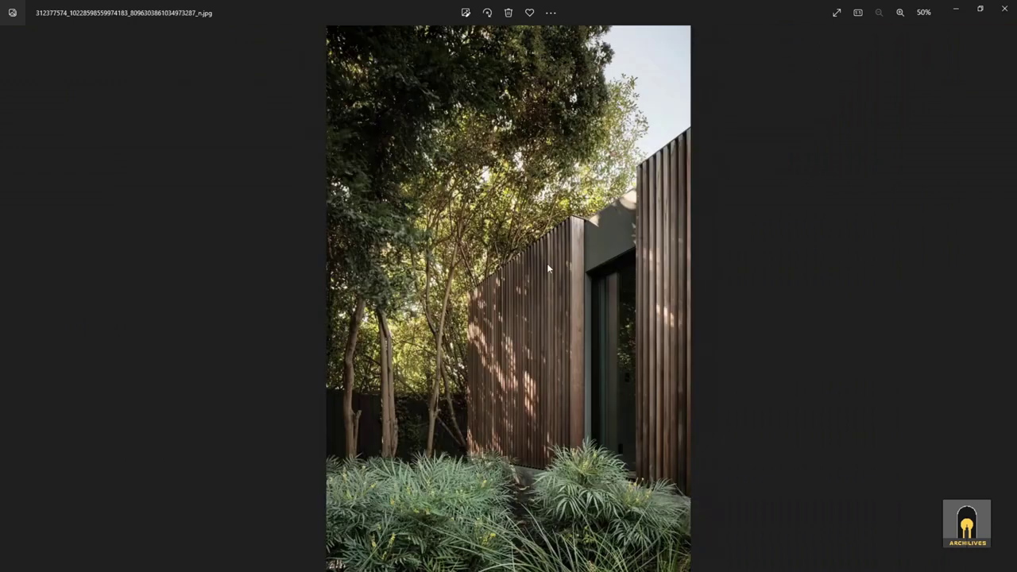
{"action": "scroll", "coordinate": [628, 242], "scroll_direction": "up", "scroll_amount": 2}
{"action": "left_click_drag", "start_coordinate": [581, 212], "coordinate": [692, 160]}
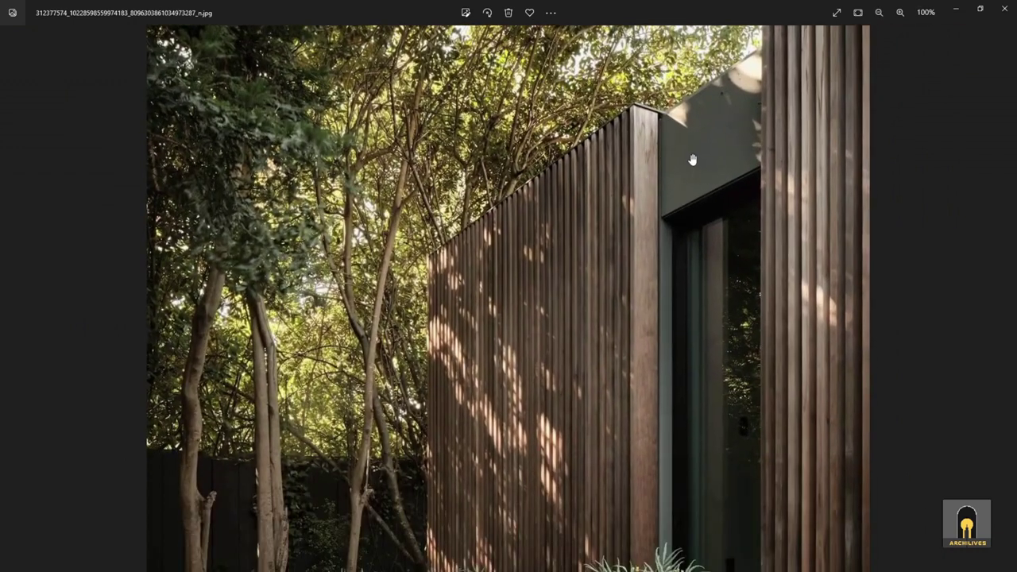
{"action": "left_click_drag", "start_coordinate": [653, 238], "coordinate": [652, 188]}
{"action": "left_click_drag", "start_coordinate": [686, 128], "coordinate": [688, 200]}
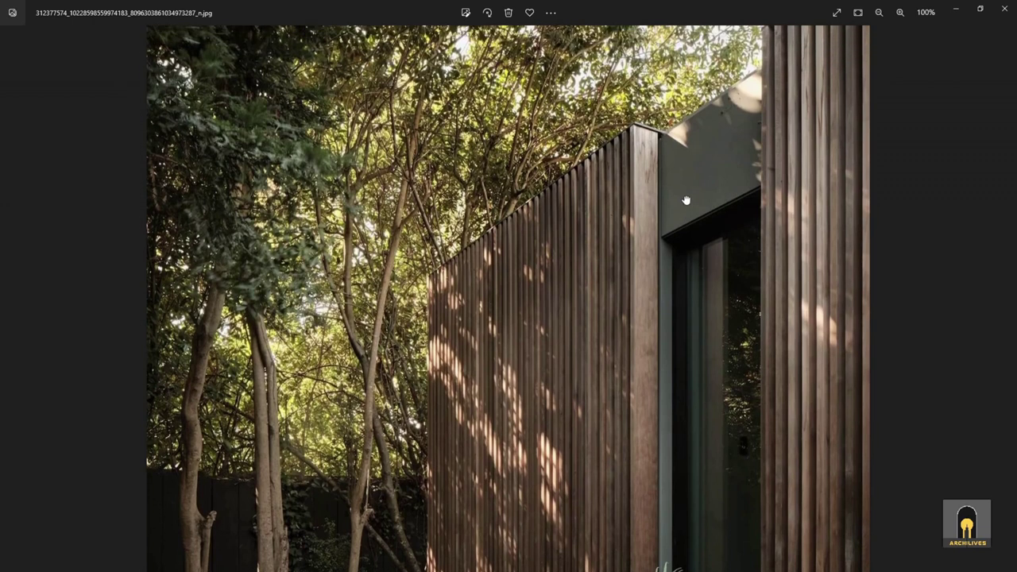
{"action": "left_click_drag", "start_coordinate": [690, 373], "coordinate": [669, 250]}
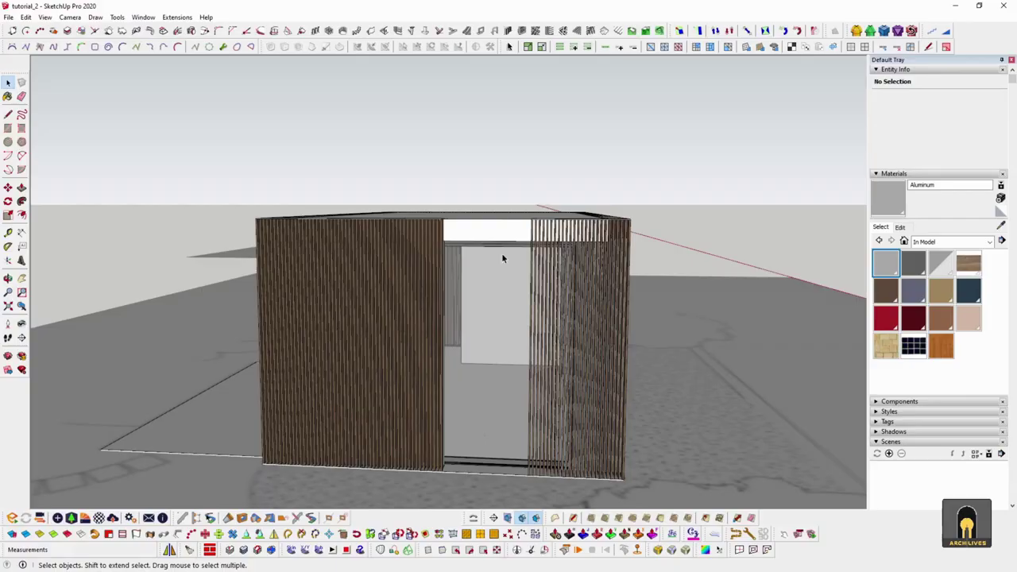
Draw a rectangle about 253 mm by 830 mm from the lower corner of the white face above the side opening
{"action": "middle_click_drag", "start_coordinate": [501, 253], "coordinate": [324, 263]}
{"action": "scroll", "coordinate": [324, 263], "scroll_direction": "up", "scroll_amount": 5}
{"action": "scroll", "coordinate": [303, 250], "scroll_direction": "up", "scroll_amount": 2}
{"action": "key", "text": "r"}
{"action": "mouse_move", "coordinate": [295, 247]}
{"action": "middle_mouse_down"}
{"action": "mouse_move", "coordinate": [565, 274]}
{"action": "mouse_move", "coordinate": [552, 252]}
{"action": "mouse_move", "coordinate": [374, 275]}
{"action": "mouse_move", "coordinate": [98, 240]}
{"action": "mouse_move", "coordinate": [239, 321]}
{"action": "middle_mouse_up"}
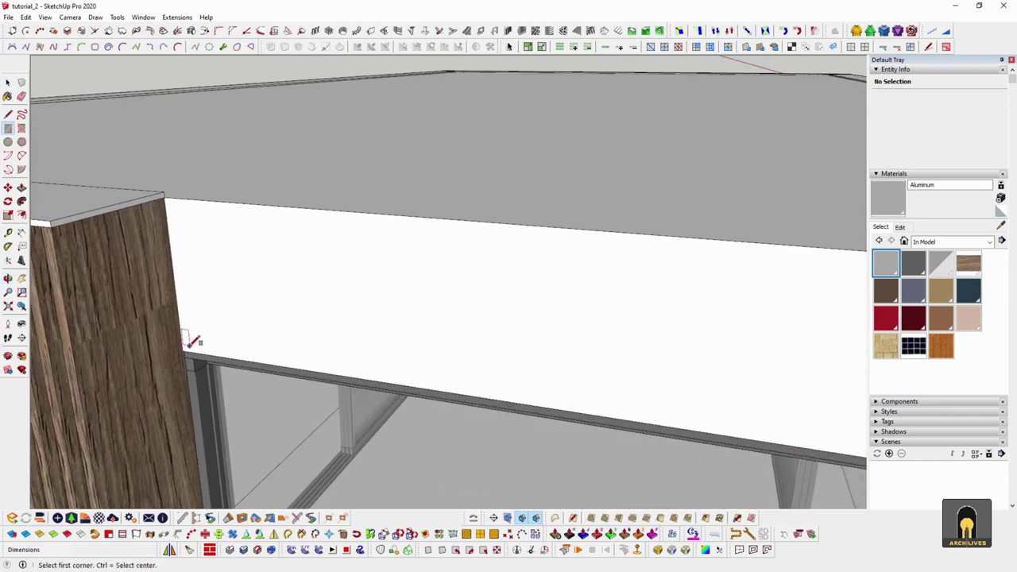
{"action": "middle_click_drag", "start_coordinate": [461, 220], "coordinate": [619, 236]}
{"action": "scroll", "coordinate": [648, 247], "scroll_direction": "down", "scroll_amount": 2}
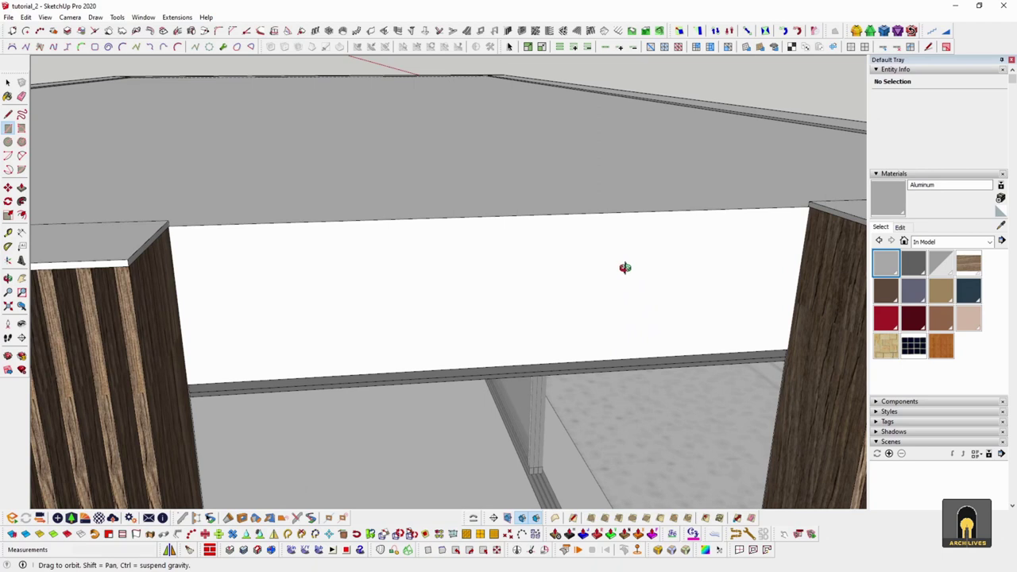
{"action": "middle_click_drag", "start_coordinate": [587, 286], "coordinate": [597, 287]}
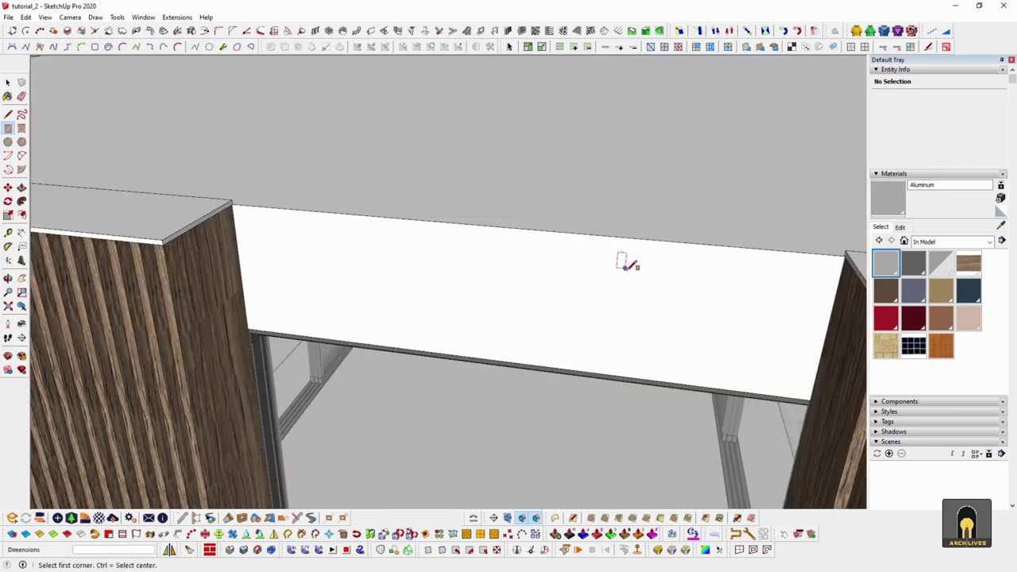
{"action": "scroll", "coordinate": [287, 313], "scroll_direction": "up", "scroll_amount": 2}
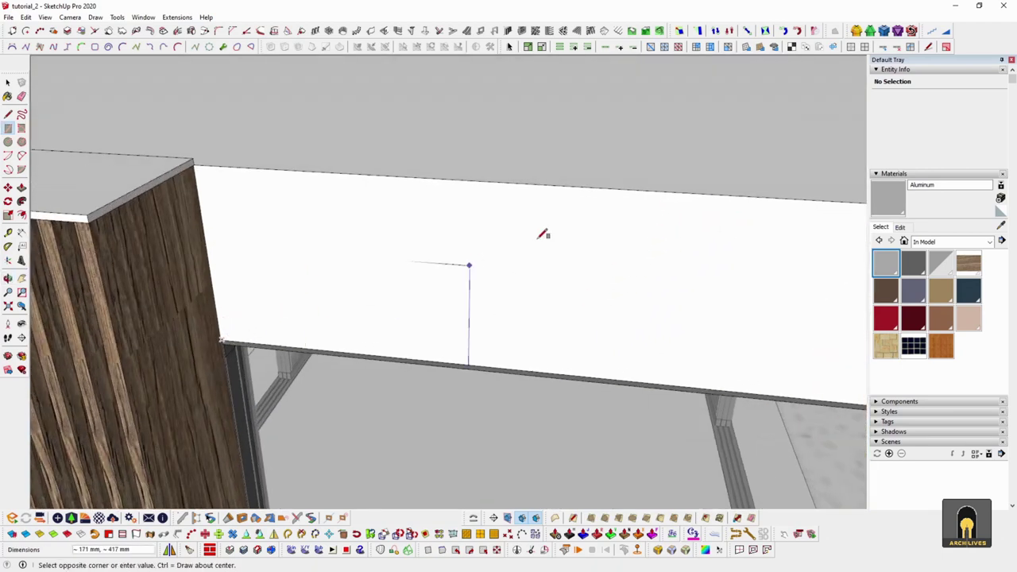
{"action": "mouse_move", "coordinate": [777, 231]}
{"action": "middle_mouse_down"}
{"action": "mouse_move", "coordinate": [767, 227]}
{"action": "mouse_move", "coordinate": [777, 227]}
{"action": "middle_mouse_up"}
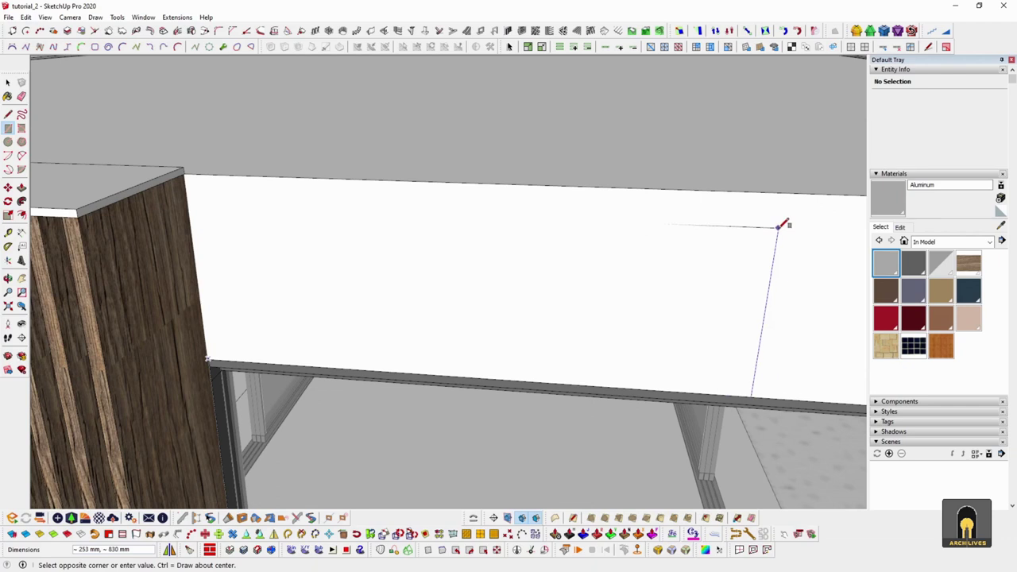
{"action": "key", "text": "space"}
{"action": "middle_click_drag", "start_coordinate": [666, 261], "coordinate": [559, 317]}
{"action": "scroll", "coordinate": [563, 286], "scroll_direction": "down", "scroll_amount": 3}
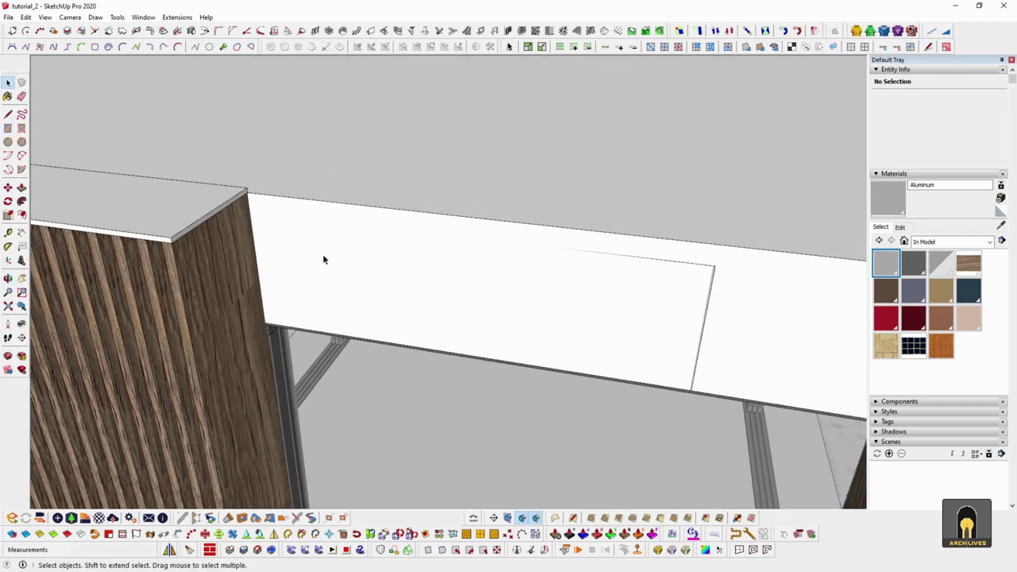
Try to pull the new rectangle outward with Push/Pull to form the panel over the side opening
{"action": "left_click", "coordinate": [703, 321]}
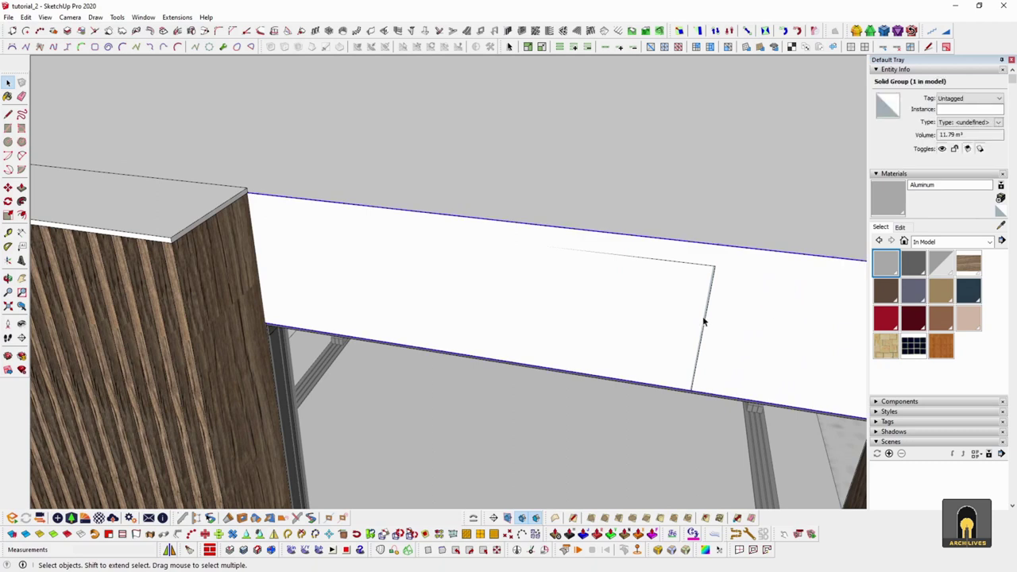
{"action": "double_click", "coordinate": [644, 316]}
{"action": "key", "text": "p"}
{"action": "left_click", "coordinate": [624, 302]}
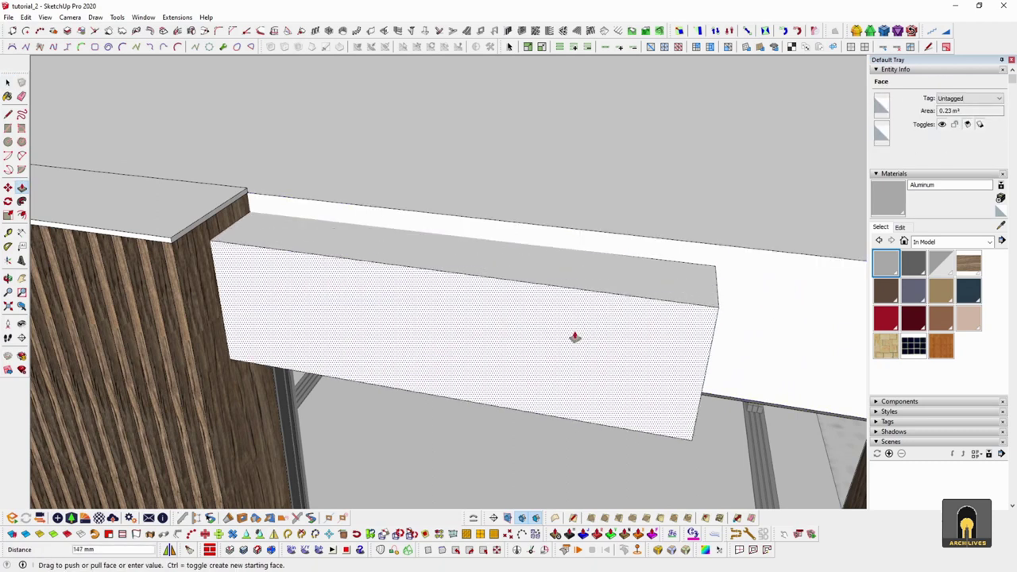
{"action": "scroll", "coordinate": [726, 290], "scroll_direction": "up", "scroll_amount": 3}
{"action": "middle_click_drag", "start_coordinate": [721, 291], "coordinate": [711, 315]}
{"action": "middle_click_drag", "start_coordinate": [560, 316], "coordinate": [718, 318]}
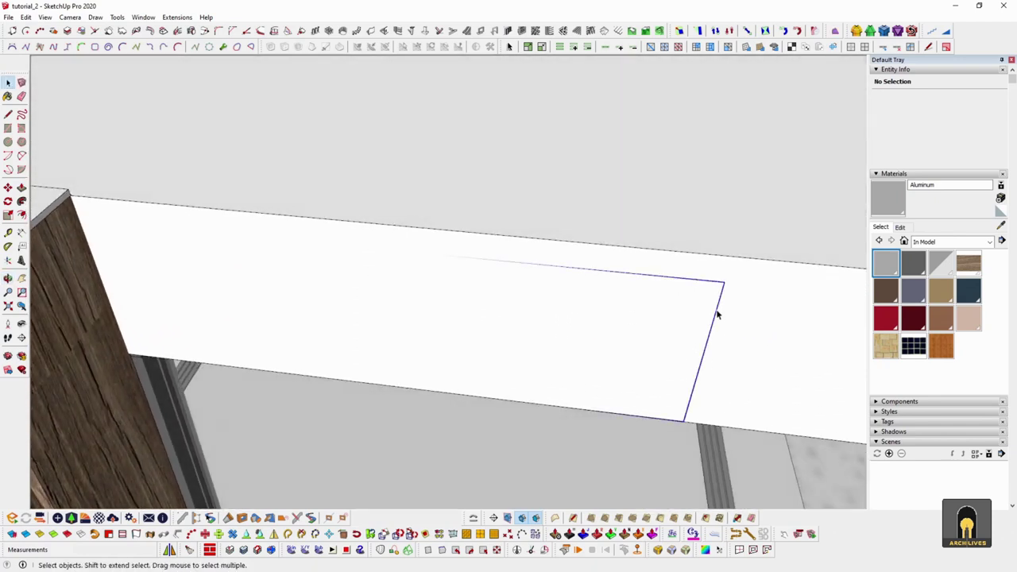
Retry Push/Pull on the rectangle above the side opening, and delete the rectangle
{"action": "middle_click_drag", "start_coordinate": [539, 310], "coordinate": [361, 324]}
{"action": "scroll", "coordinate": [475, 302], "scroll_direction": "down", "scroll_amount": 7}
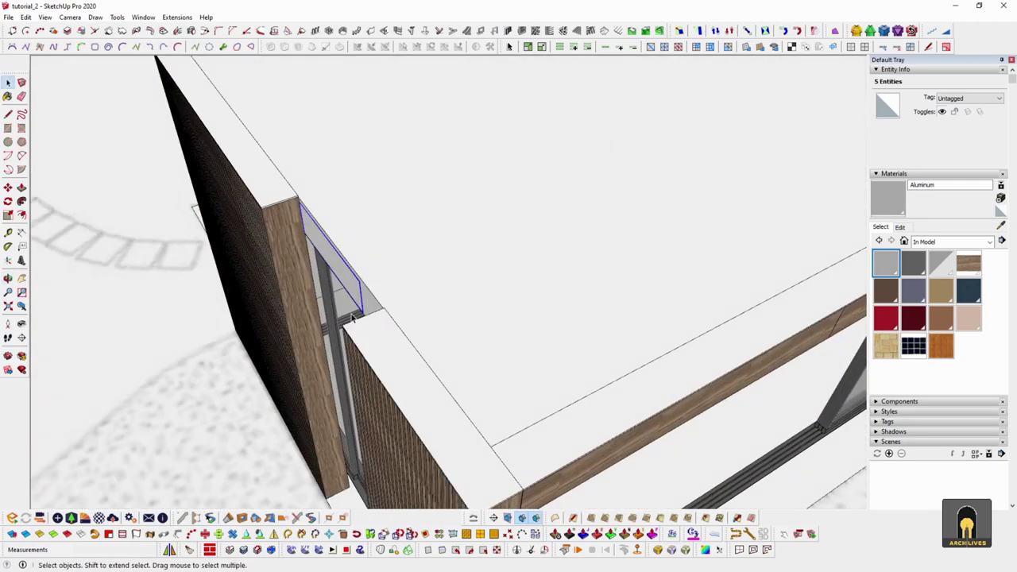
{"action": "scroll", "coordinate": [476, 334], "scroll_direction": "up", "scroll_amount": 5}
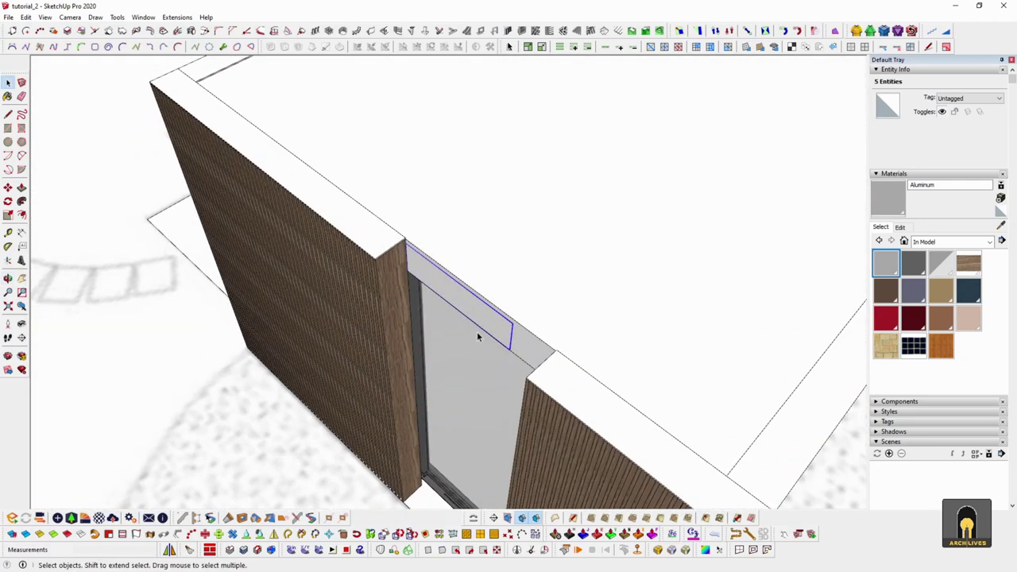
{"action": "key", "text": "p"}
{"action": "left_click", "coordinate": [513, 317]}
{"action": "left_click", "coordinate": [399, 349]}
{"action": "key", "text": "space"}
{"action": "middle_click_drag", "start_coordinate": [364, 307], "coordinate": [243, 137]}
{"action": "left_click_drag", "start_coordinate": [392, 447], "coordinate": [390, 446]}
{"action": "mouse_move", "coordinate": [391, 445]}
{"action": "middle_mouse_down"}
{"action": "mouse_move", "coordinate": [382, 371]}
{"action": "mouse_move", "coordinate": [424, 400]}
{"action": "mouse_move", "coordinate": [370, 304]}
{"action": "mouse_move", "coordinate": [413, 328]}
{"action": "mouse_move", "coordinate": [654, 340]}
{"action": "mouse_move", "coordinate": [509, 328]}
{"action": "mouse_move", "coordinate": [543, 172]}
{"action": "middle_mouse_up"}
{"action": "key", "text": "Delete"}
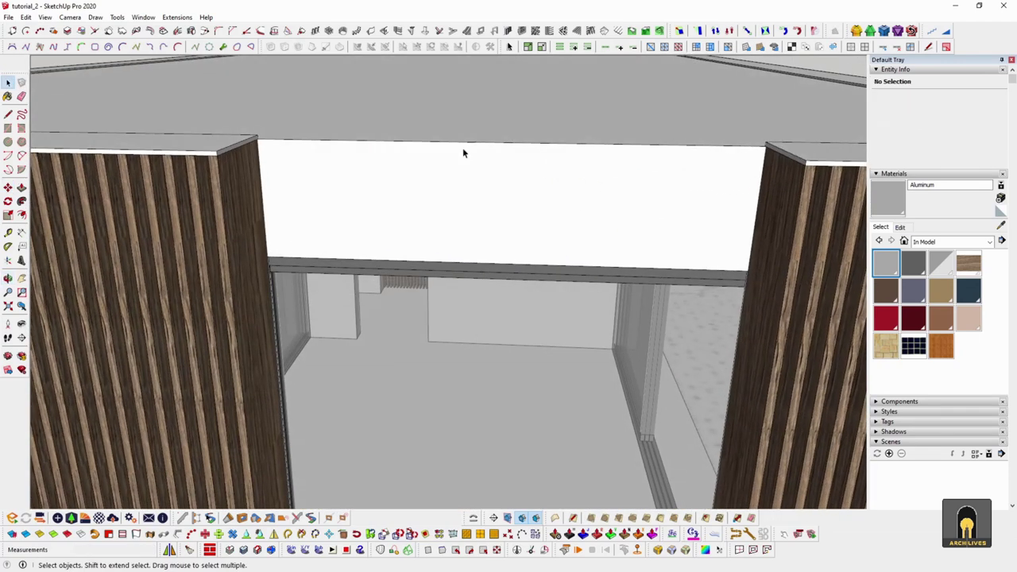
Draw a rectangle spanning the height of the white face above the side opening and pull it out 100 mm
{"action": "left_click", "coordinate": [287, 140]}
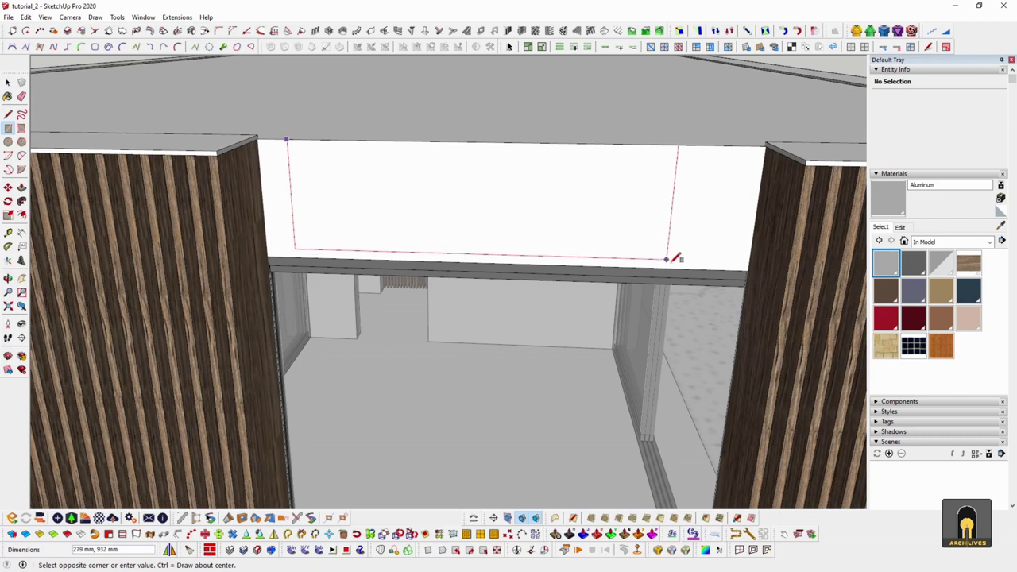
{"action": "middle_click_drag", "start_coordinate": [542, 216], "coordinate": [380, 225]}
{"action": "middle_click_drag", "start_coordinate": [464, 229], "coordinate": [506, 240]}
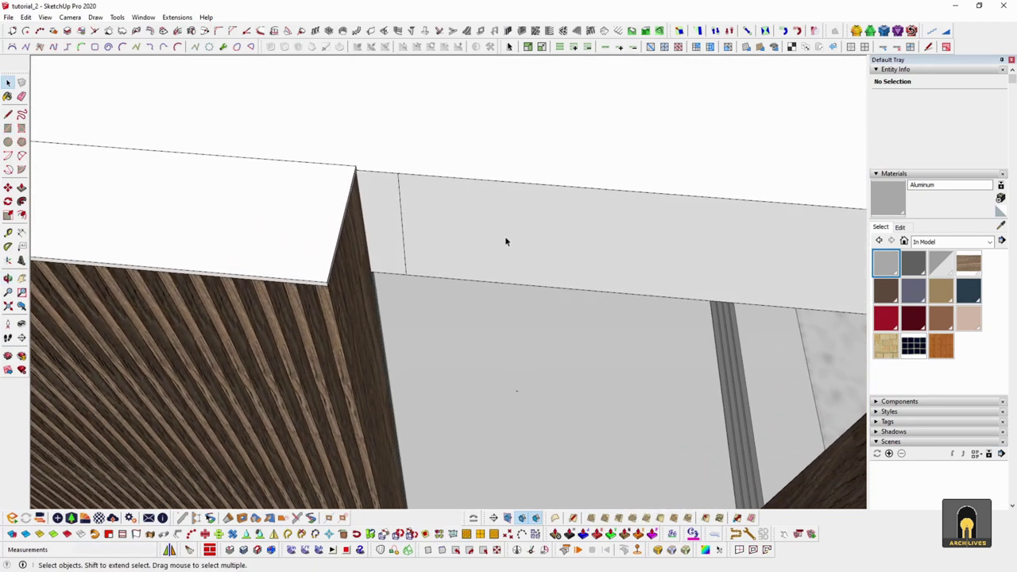
{"action": "key", "text": "p"}
{"action": "left_click", "coordinate": [431, 235]}
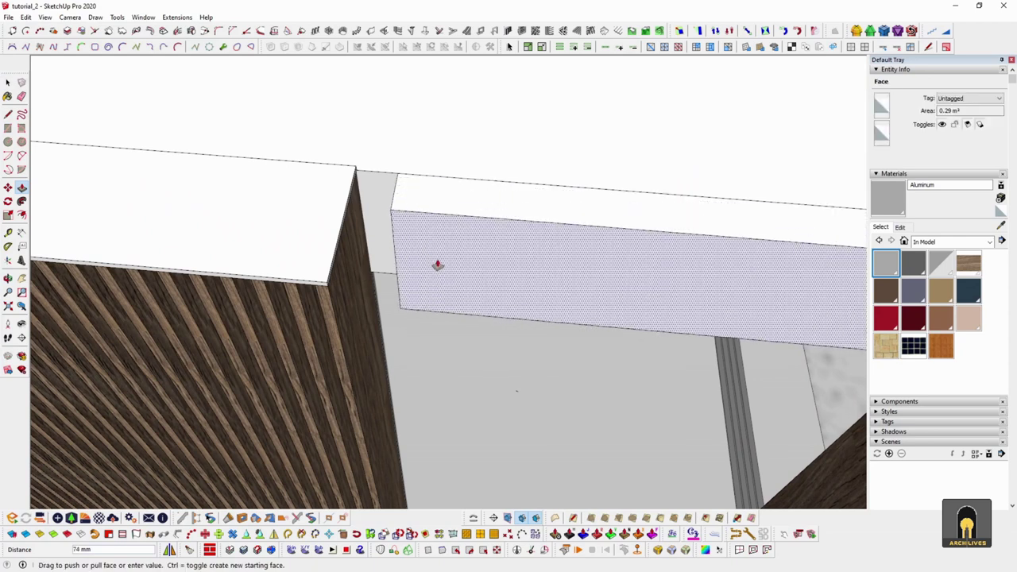
{"action": "type", "text": "100"}
{"action": "key", "text": "Return"}
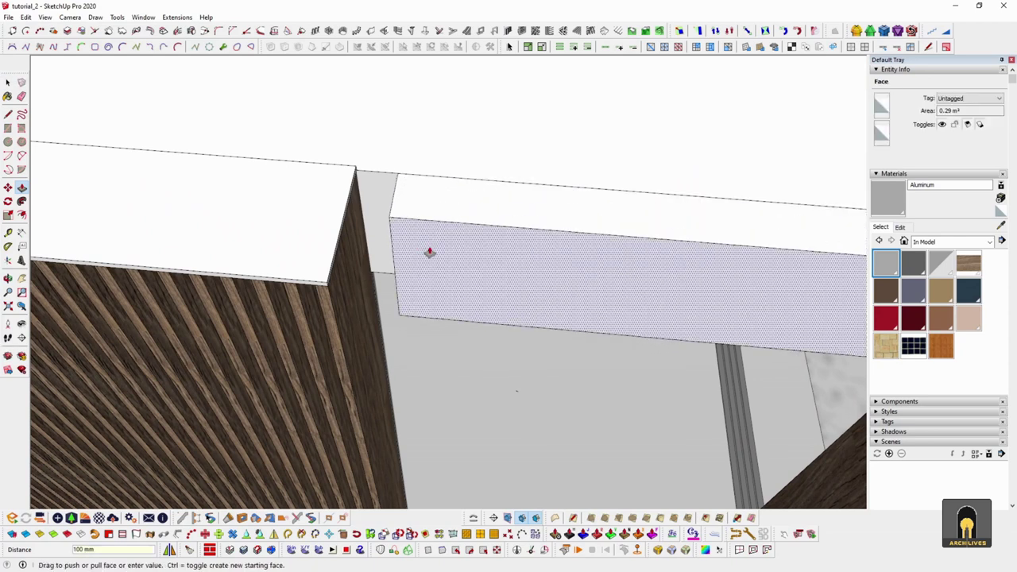
Extend the panel's ends to the slatted walls on both sides and group the whole panel
{"action": "middle_click_drag", "start_coordinate": [429, 252], "coordinate": [508, 278]}
{"action": "left_click", "coordinate": [389, 256]}
{"action": "middle_click_drag", "start_coordinate": [437, 310], "coordinate": [523, 262]}
{"action": "key", "text": "space"}
{"action": "triple_click", "coordinate": [440, 262]}
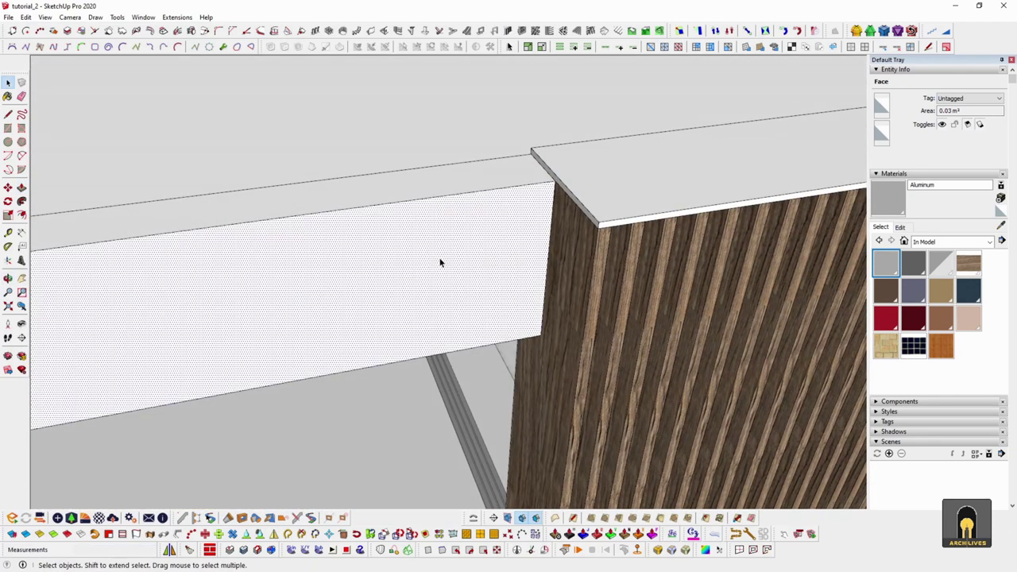
{"action": "key", "text": "ctrl+g"}
Compare the panel with the side facade photo, open its group and pull its underside down about 299 mm
{"action": "middle_click_drag", "start_coordinate": [504, 272], "coordinate": [564, 39]}
{"action": "scroll", "coordinate": [561, 181], "scroll_direction": "up", "scroll_amount": 5}
{"action": "middle_click_drag", "start_coordinate": [561, 181], "coordinate": [291, 205]}
{"action": "middle_click_drag", "start_coordinate": [556, 296], "coordinate": [508, 183]}
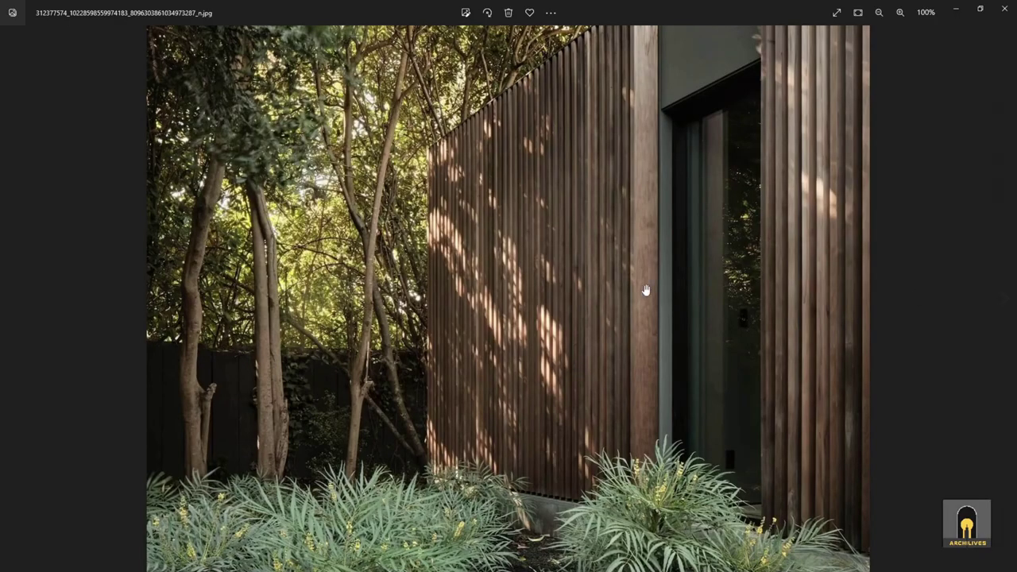
{"action": "scroll", "coordinate": [617, 336], "scroll_direction": "up", "scroll_amount": 3}
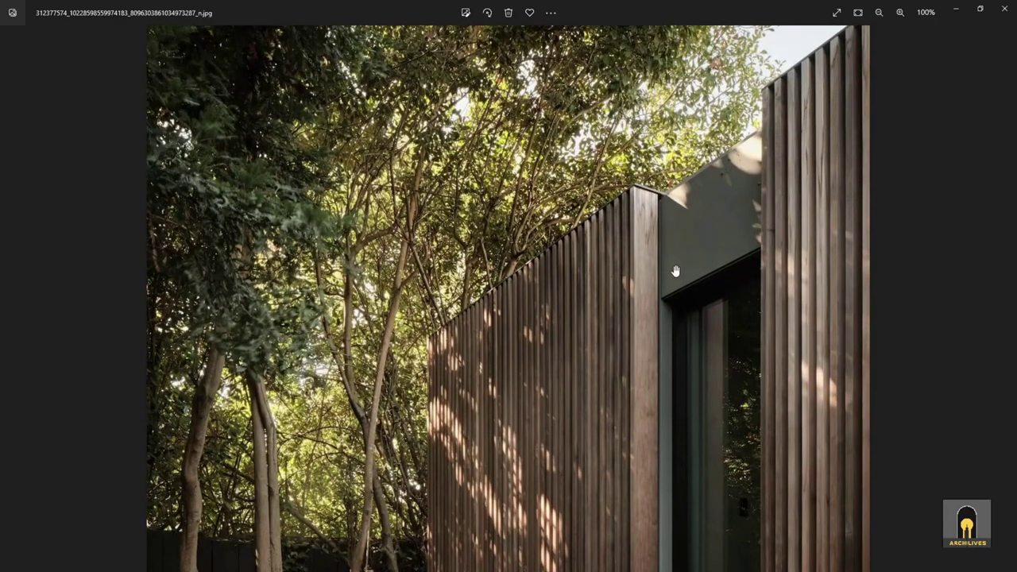
{"action": "left_click_drag", "start_coordinate": [642, 323], "coordinate": [644, 207]}
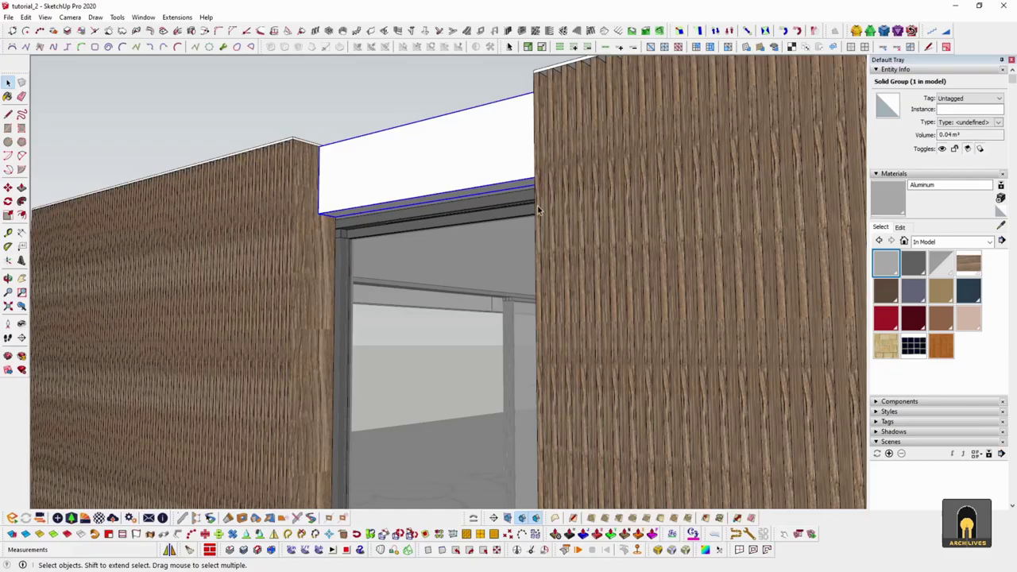
{"action": "scroll", "coordinate": [350, 174], "scroll_direction": "up", "scroll_amount": 5}
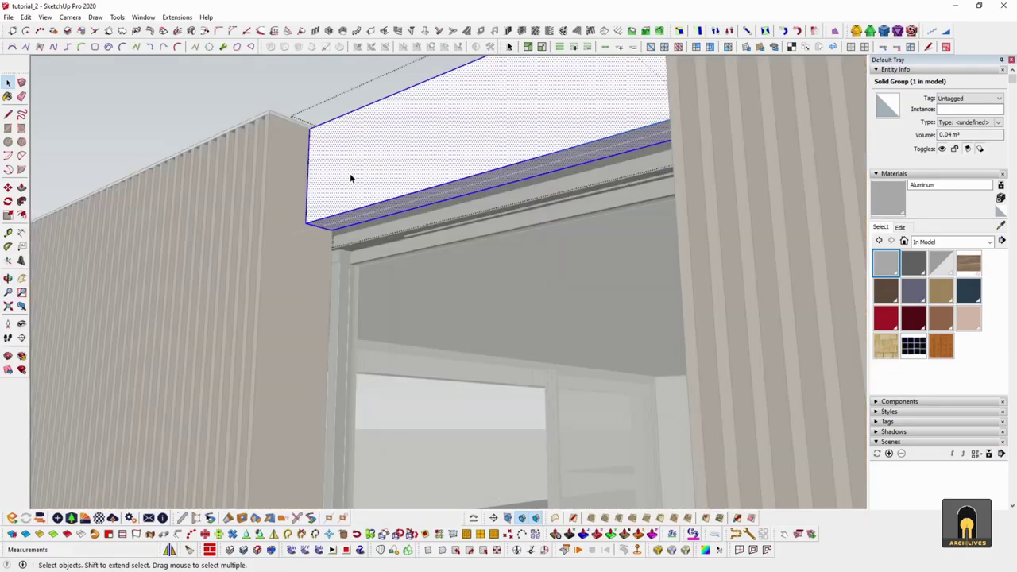
{"action": "key", "text": "p"}
{"action": "left_click_drag", "start_coordinate": [368, 231], "coordinate": [354, 321]}
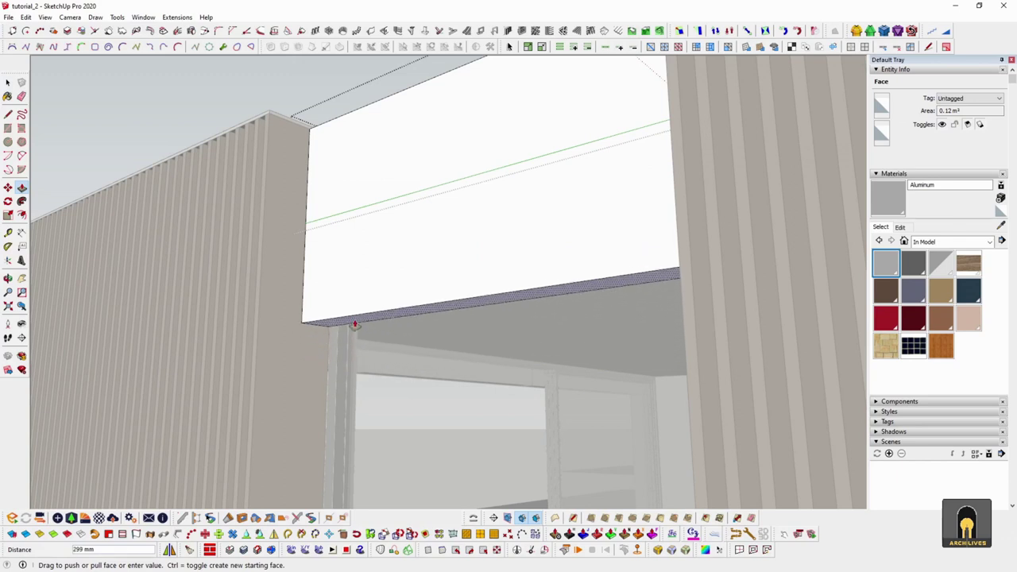
{"action": "middle_click_drag", "start_coordinate": [355, 324], "coordinate": [436, 278]}
{"action": "scroll", "coordinate": [341, 357], "scroll_direction": "up", "scroll_amount": 3}
{"action": "scroll", "coordinate": [442, 431], "scroll_direction": "up", "scroll_amount": 8}
{"action": "middle_click_drag", "start_coordinate": [443, 436], "coordinate": [390, 395]}
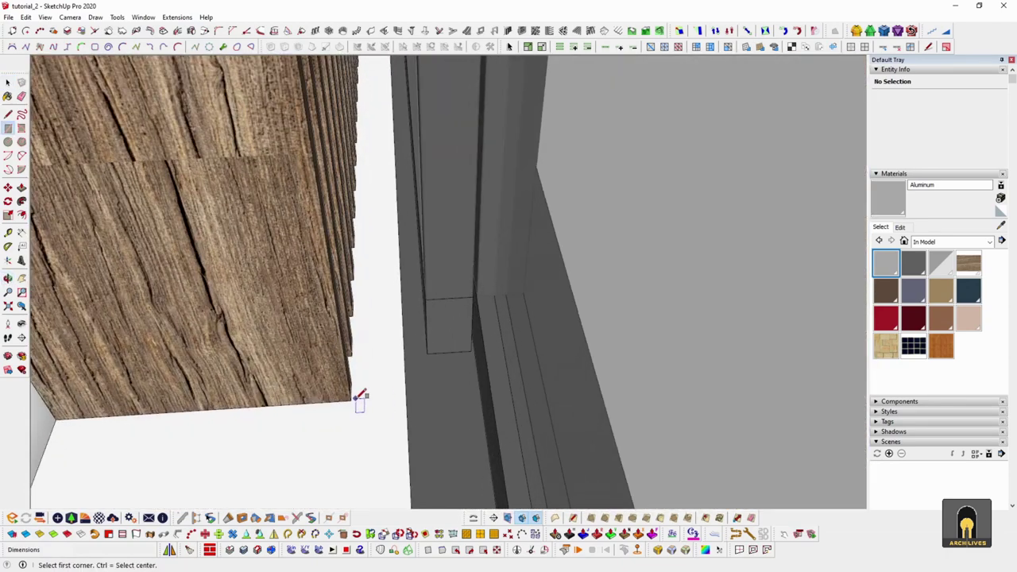
{"action": "mouse_move", "coordinate": [391, 101]}
{"action": "middle_mouse_down"}
{"action": "mouse_move", "coordinate": [390, 80]}
{"action": "mouse_move", "coordinate": [411, 286]}
{"action": "mouse_move", "coordinate": [409, 382]}
{"action": "mouse_move", "coordinate": [402, 153]}
{"action": "mouse_move", "coordinate": [496, 15]}
{"action": "middle_mouse_up"}
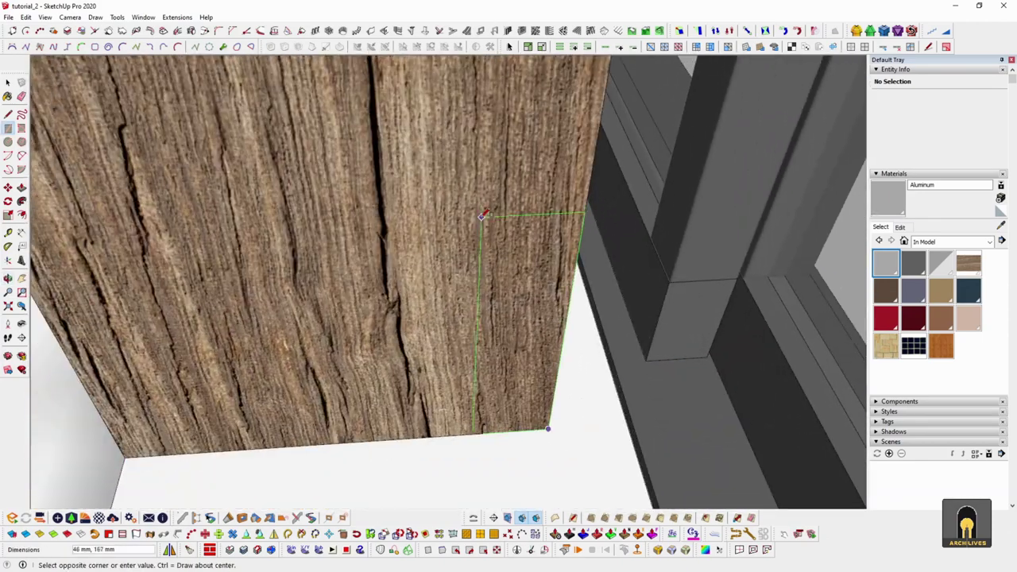
{"action": "key", "text": "space"}
{"action": "middle_click_drag", "start_coordinate": [481, 216], "coordinate": [686, 273]}
{"action": "scroll", "coordinate": [461, 350], "scroll_direction": "down", "scroll_amount": 6}
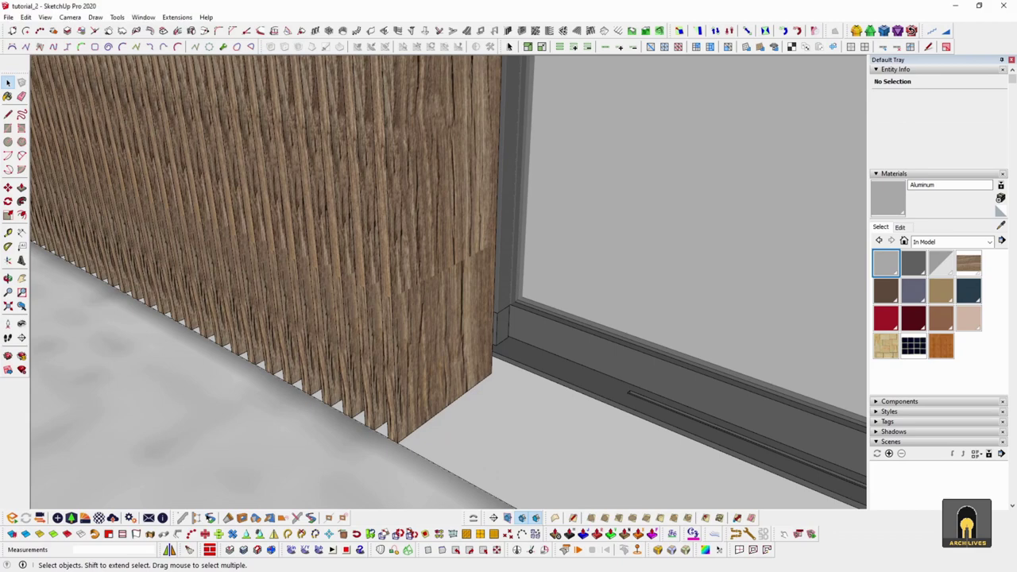
Check the wall end beside the side opening against the facade photo and remove the solid box behind that wall's slats
{"action": "key", "text": "alt+Tab"}
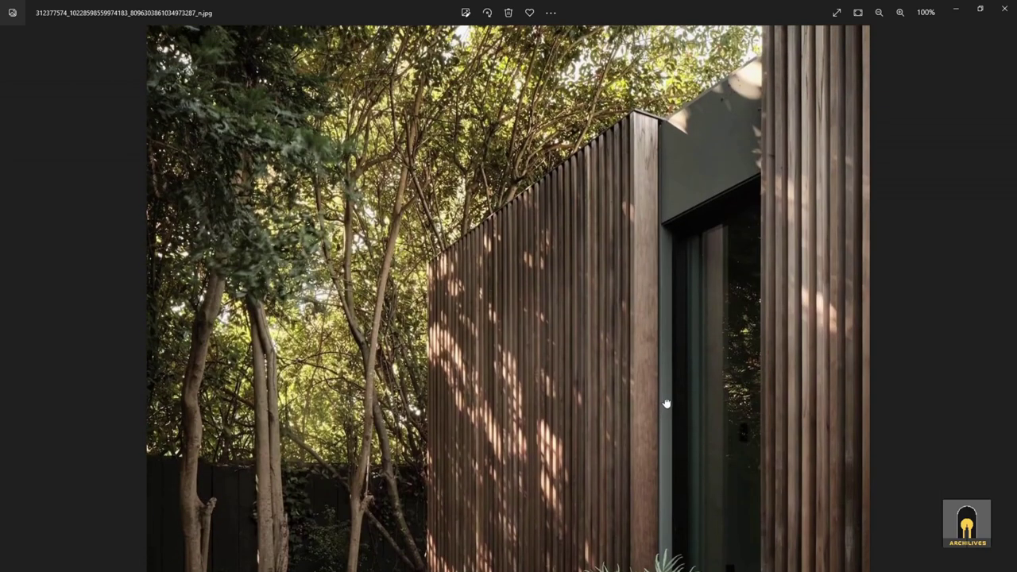
{"action": "scroll", "coordinate": [670, 252], "scroll_direction": "up", "scroll_amount": 2}
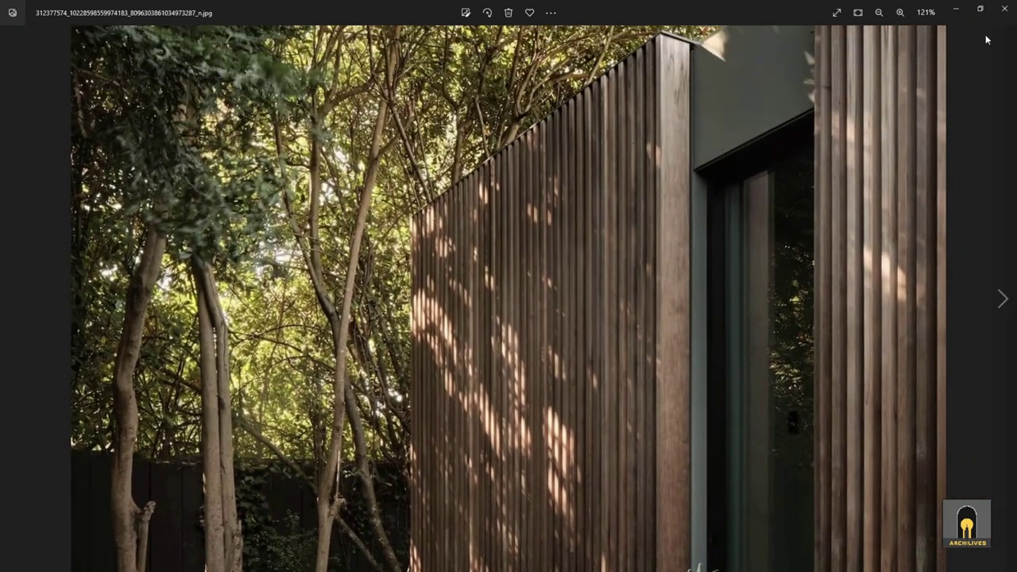
{"action": "left_click", "coordinate": [950, 9]}
{"action": "mouse_move", "coordinate": [563, 270]}
{"action": "middle_mouse_down"}
{"action": "mouse_move", "coordinate": [586, 448]}
{"action": "mouse_move", "coordinate": [559, 413]}
{"action": "mouse_move", "coordinate": [575, 265]}
{"action": "middle_mouse_up"}
{"action": "scroll", "coordinate": [562, 467], "scroll_direction": "down", "scroll_amount": 8}
{"action": "scroll", "coordinate": [586, 239], "scroll_direction": "up", "scroll_amount": 3}
{"action": "left_click", "coordinate": [588, 279]}
{"action": "triple_click", "coordinate": [588, 283]}
{"action": "middle_click_drag", "start_coordinate": [591, 282], "coordinate": [750, 281]}
{"action": "left_click", "coordinate": [562, 267]}
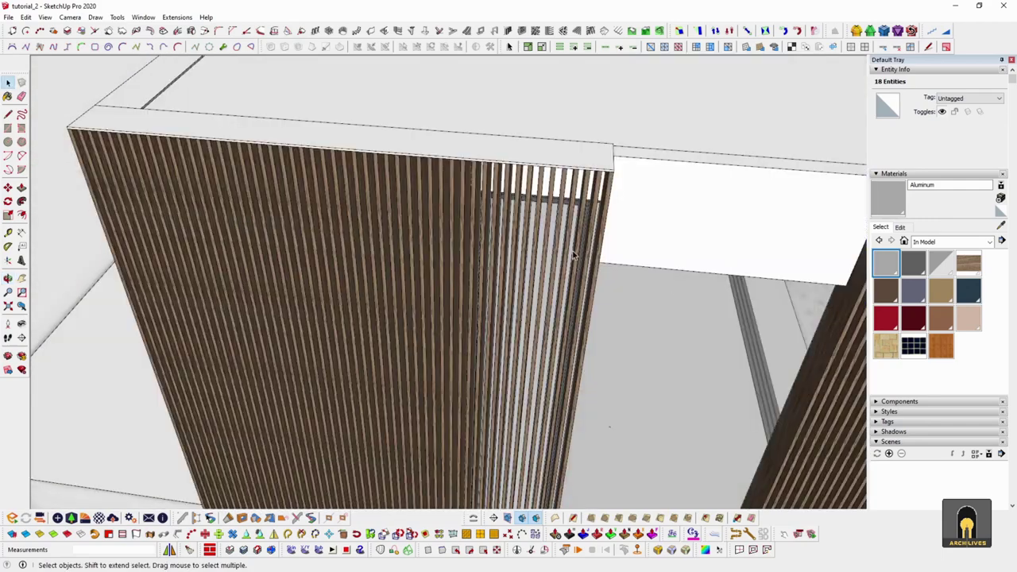
{"action": "scroll", "coordinate": [561, 266], "scroll_direction": "down", "scroll_amount": 4}
{"action": "middle_click_drag", "start_coordinate": [699, 311], "coordinate": [654, 268]}
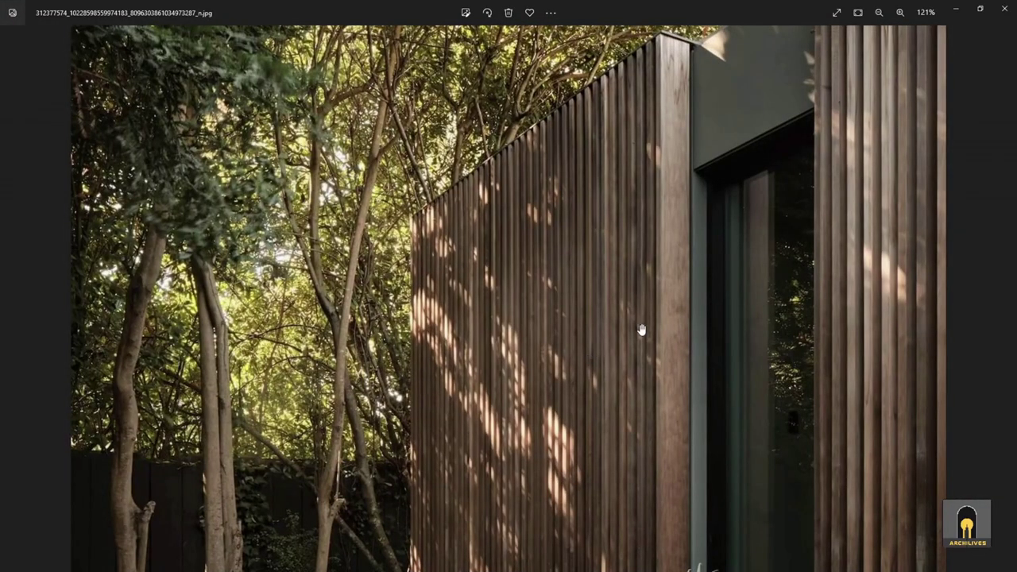
Browse the reference photos and examine the slatted walls around the side opening in the interior and garden views
{"action": "key", "text": "Right"}
{"action": "key", "text": "Right"}
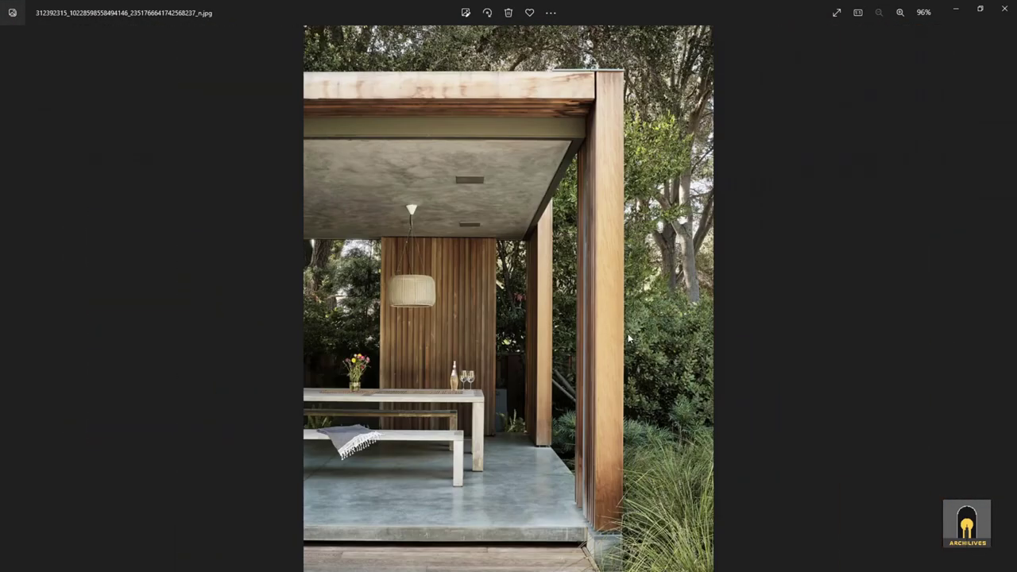
{"action": "scroll", "coordinate": [397, 395], "scroll_direction": "up", "scroll_amount": 5}
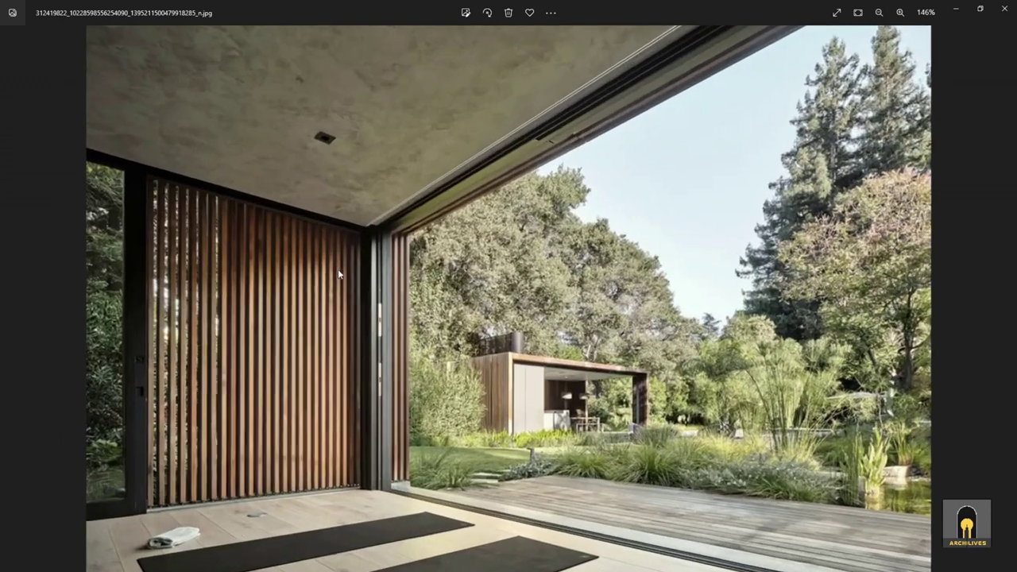
{"action": "scroll", "coordinate": [132, 438], "scroll_direction": "down", "scroll_amount": 4}
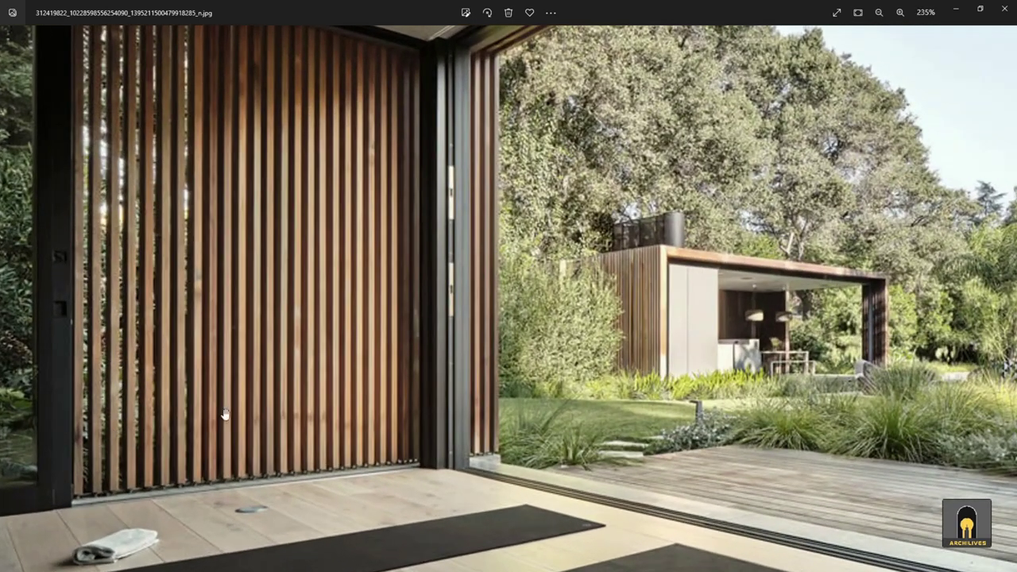
{"action": "scroll", "coordinate": [221, 400], "scroll_direction": "up", "scroll_amount": 5}
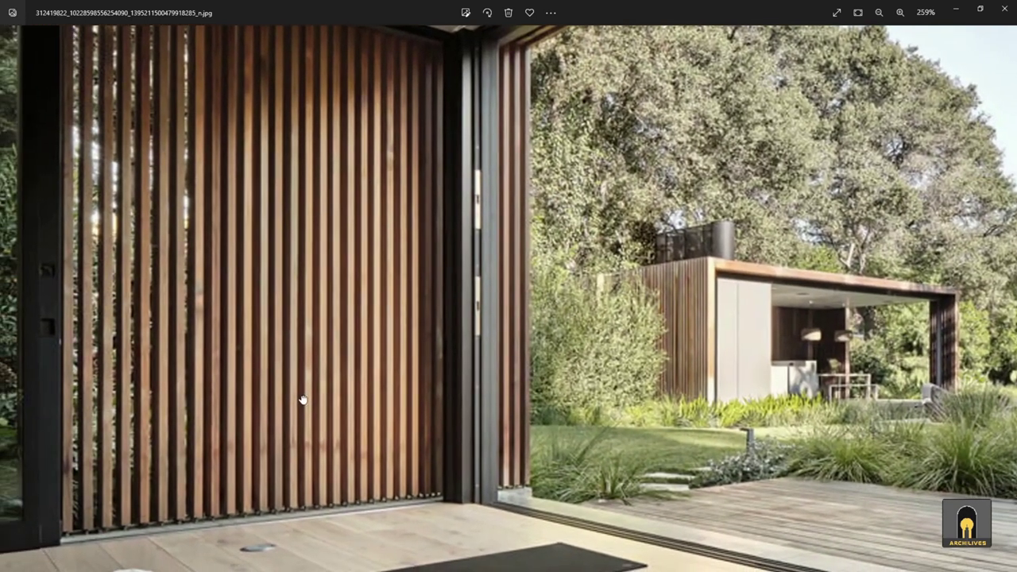
{"action": "left_click_drag", "start_coordinate": [303, 400], "coordinate": [476, 418]}
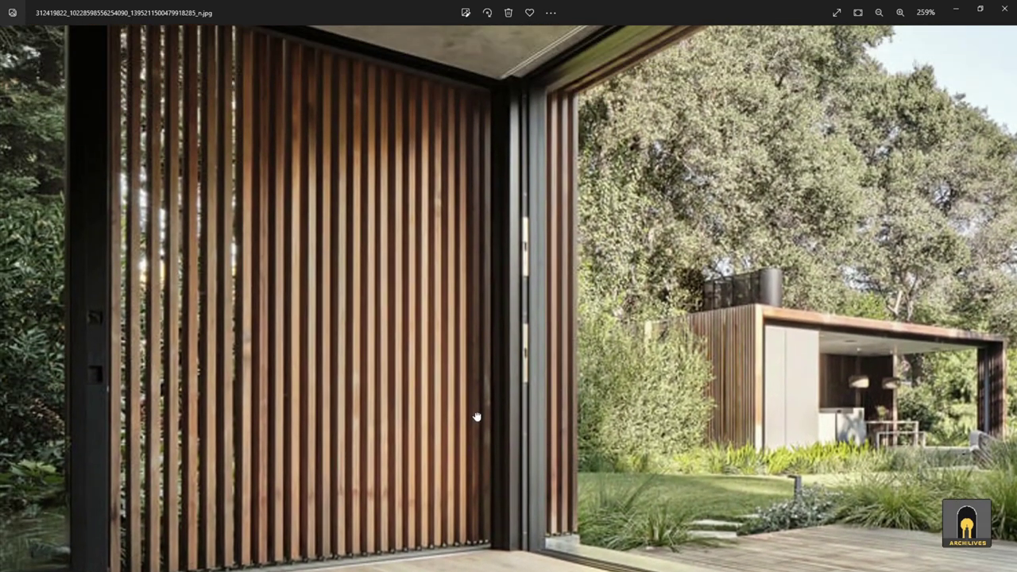
{"action": "scroll", "coordinate": [476, 413], "scroll_direction": "down", "scroll_amount": 7}
{"action": "key", "text": "Right"}
{"action": "scroll", "coordinate": [561, 227], "scroll_direction": "up", "scroll_amount": 8}
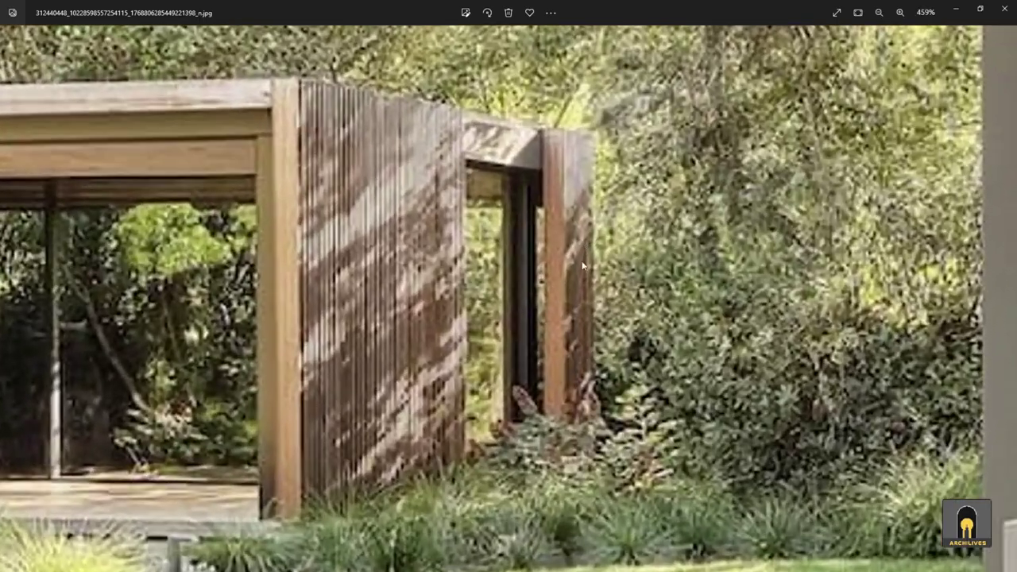
Browse the reference photos and examine the slatted facade and its narrow opening in the forest view
{"action": "scroll", "coordinate": [582, 265], "scroll_direction": "down", "scroll_amount": 8}
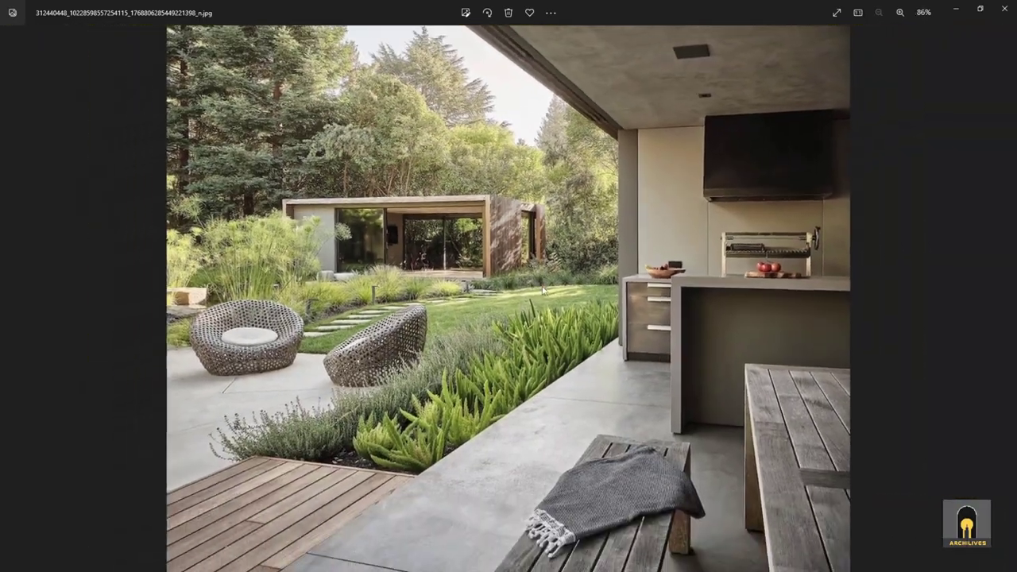
{"action": "key", "text": "Right"}
{"action": "key", "text": "Right"}
{"action": "key", "text": "Left"}
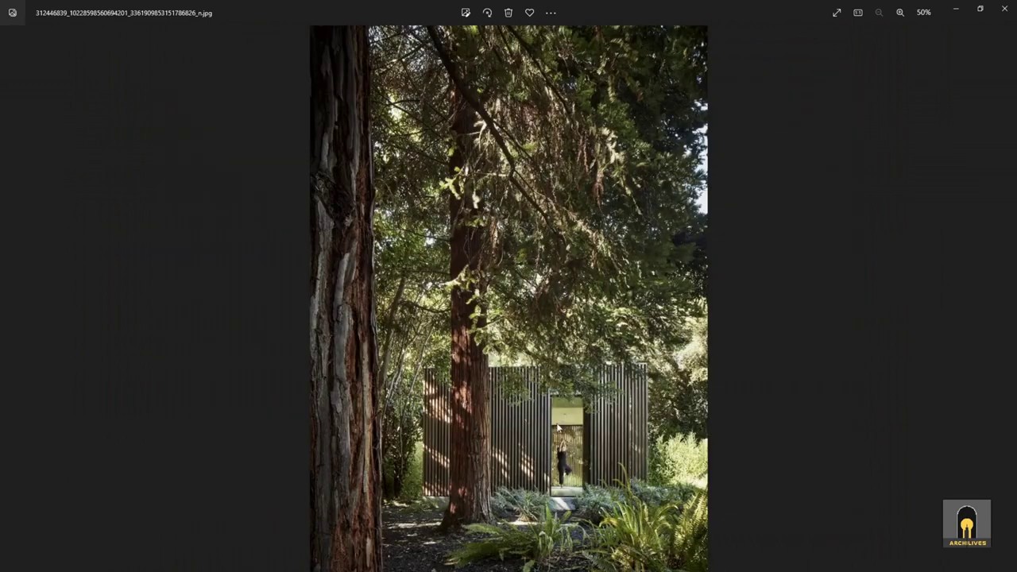
{"action": "scroll", "coordinate": [550, 372], "scroll_direction": "up", "scroll_amount": 5}
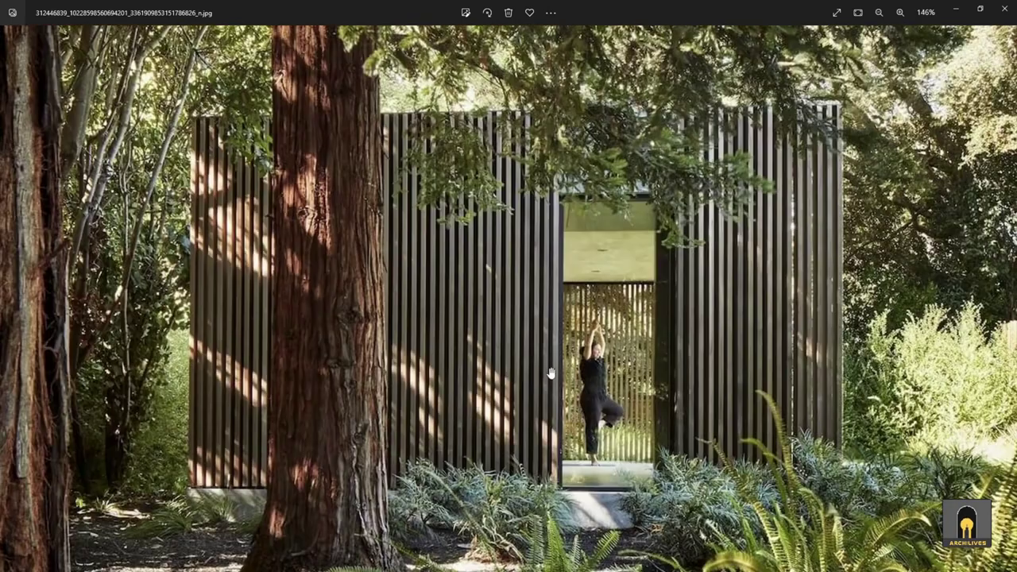
{"action": "left_click_drag", "start_coordinate": [469, 385], "coordinate": [491, 361]}
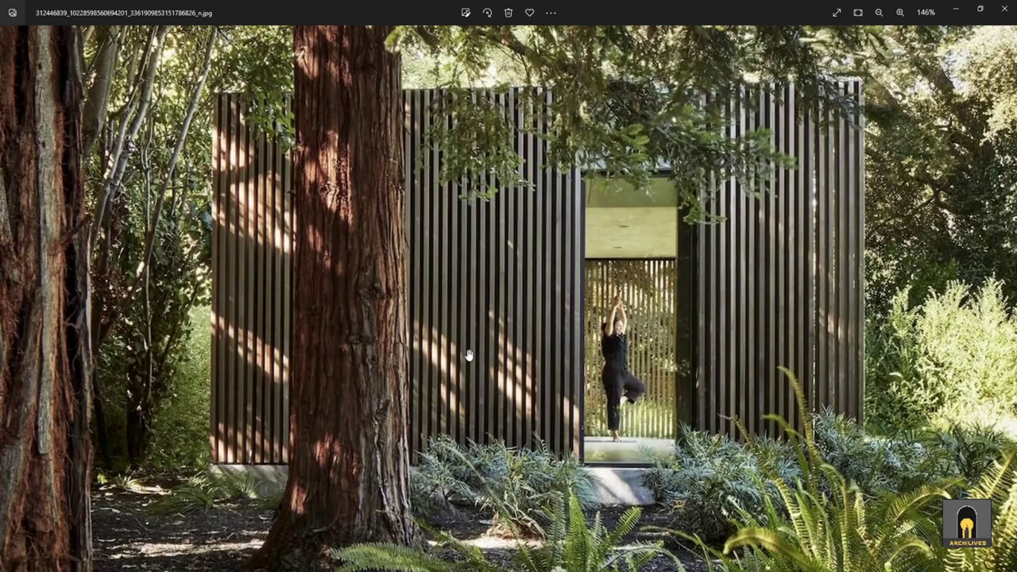
{"action": "left_click_drag", "start_coordinate": [557, 384], "coordinate": [584, 404]}
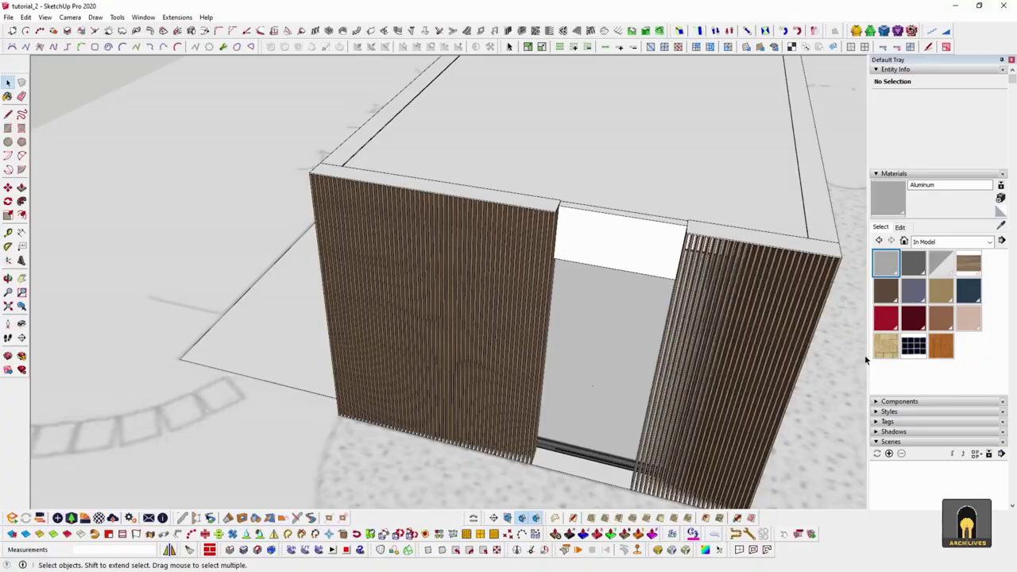
Raise the floor plan image about 4795 mm so that it lies above the pavilion
{"action": "mouse_move", "coordinate": [866, 359]}
{"action": "middle_mouse_down"}
{"action": "mouse_move", "coordinate": [358, 368]}
{"action": "mouse_move", "coordinate": [166, 357]}
{"action": "mouse_move", "coordinate": [320, 399]}
{"action": "mouse_move", "coordinate": [469, 418]}
{"action": "mouse_move", "coordinate": [509, 361]}
{"action": "mouse_move", "coordinate": [773, 377]}
{"action": "mouse_move", "coordinate": [654, 395]}
{"action": "middle_mouse_up"}
{"action": "scroll", "coordinate": [507, 360], "scroll_direction": "down", "scroll_amount": 4}
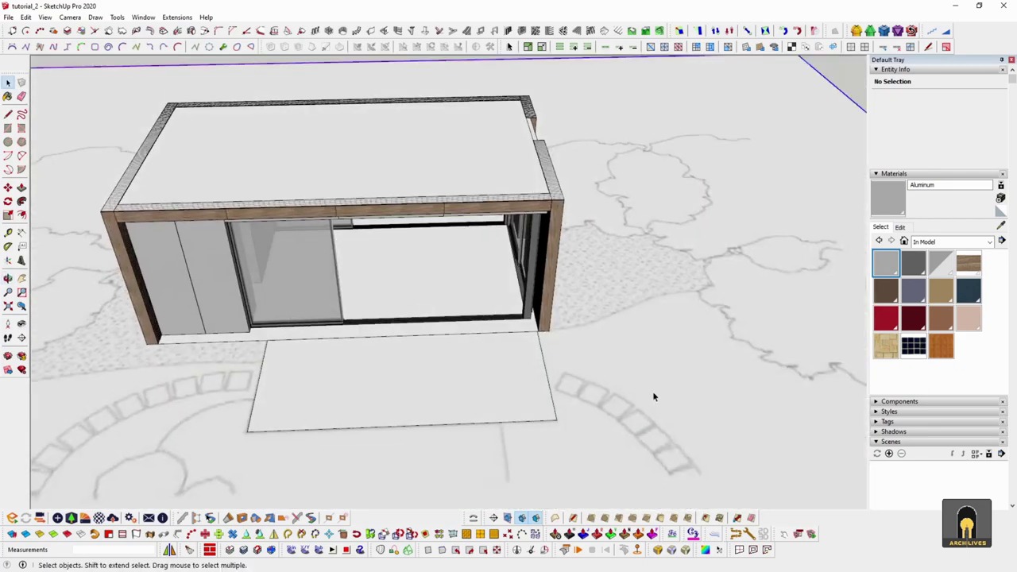
{"action": "key", "text": "m"}
{"action": "left_click", "coordinate": [640, 352]}
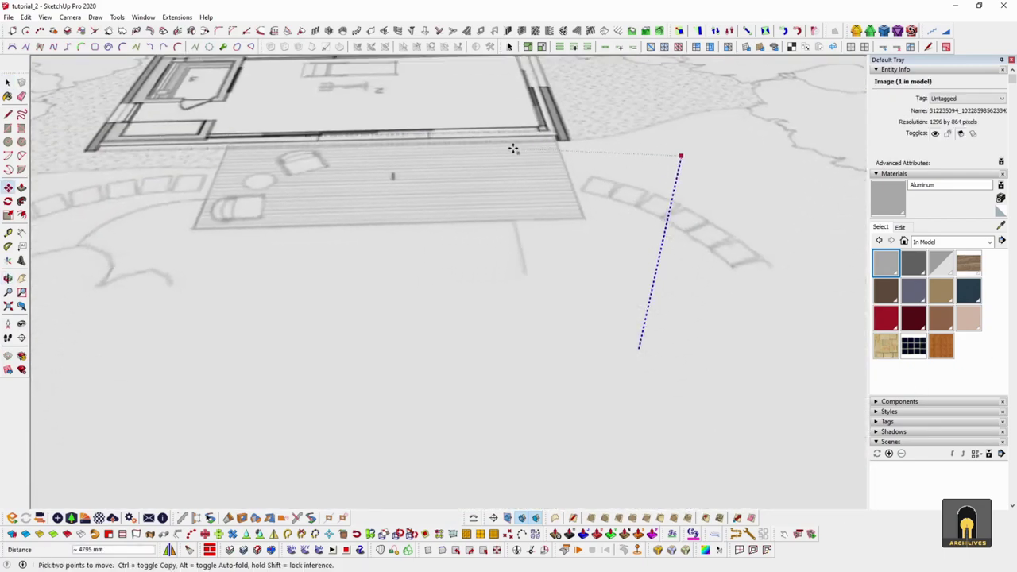
{"action": "key", "text": "space"}
{"action": "middle_click_drag", "start_coordinate": [573, 148], "coordinate": [770, 420]}
{"action": "scroll", "coordinate": [578, 263], "scroll_direction": "up", "scroll_amount": 6}
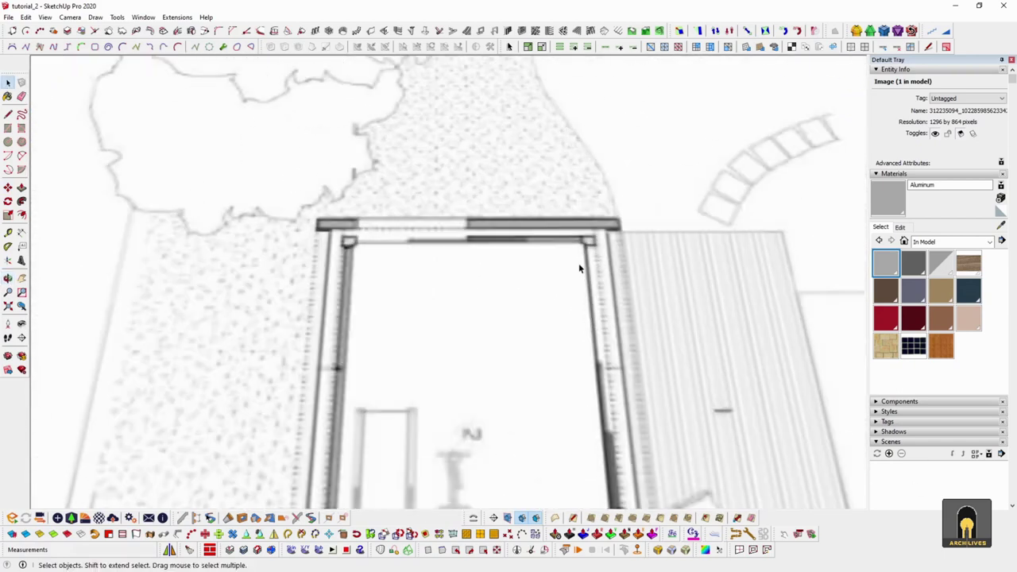
Examine the raised floor plan around the side opening, its slatted wall ends and the sliding doors
{"action": "scroll", "coordinate": [579, 263], "scroll_direction": "up", "scroll_amount": 2}
{"action": "middle_click_drag", "start_coordinate": [579, 263], "coordinate": [583, 313]}
{"action": "scroll", "coordinate": [582, 313], "scroll_direction": "down", "scroll_amount": 2}
{"action": "middle_click_drag", "start_coordinate": [469, 316], "coordinate": [468, 348]}
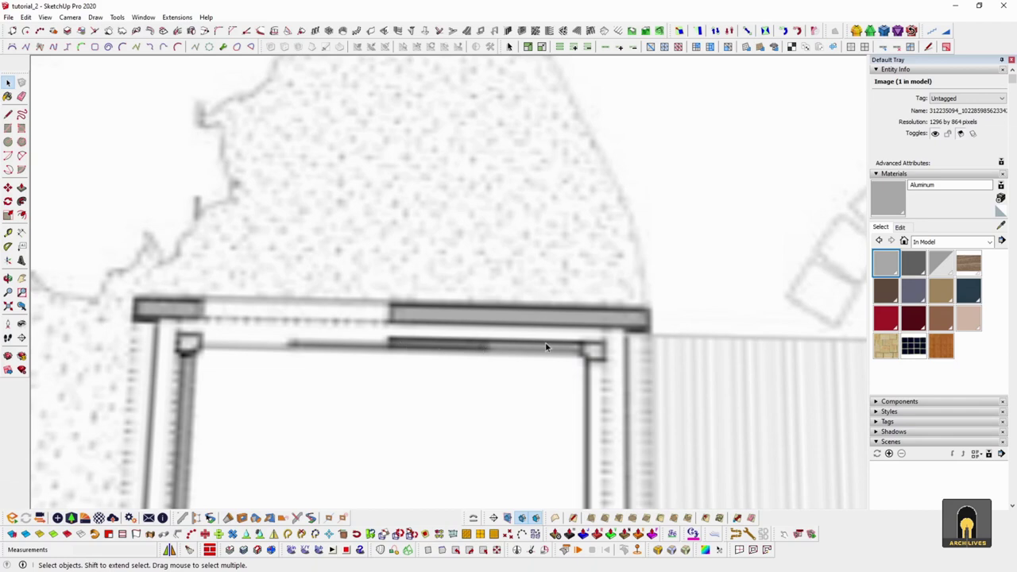
{"action": "scroll", "coordinate": [545, 341], "scroll_direction": "down", "scroll_amount": 6}
{"action": "middle_click_drag", "start_coordinate": [599, 361], "coordinate": [419, 307]}
{"action": "scroll", "coordinate": [419, 307], "scroll_direction": "up", "scroll_amount": 4}
{"action": "middle_click_drag", "start_coordinate": [413, 341], "coordinate": [707, 360]}
{"action": "scroll", "coordinate": [350, 324], "scroll_direction": "down", "scroll_amount": 2}
{"action": "scroll", "coordinate": [696, 352], "scroll_direction": "down", "scroll_amount": 6}
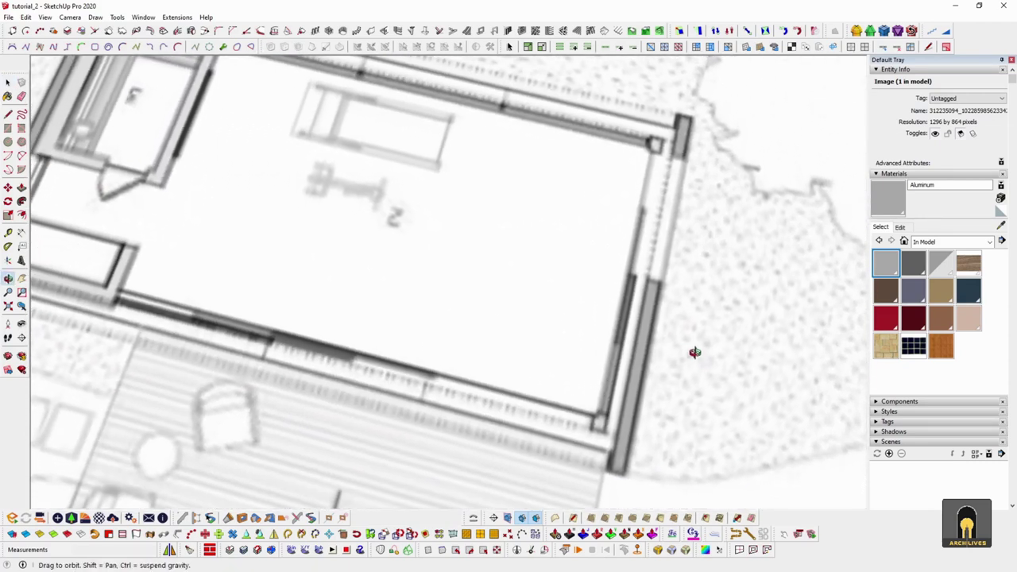
{"action": "scroll", "coordinate": [413, 302], "scroll_direction": "down", "scroll_amount": 3}
{"action": "middle_click_drag", "start_coordinate": [634, 374], "coordinate": [433, 335]}
{"action": "scroll", "coordinate": [434, 336], "scroll_direction": "up", "scroll_amount": 4}
{"action": "middle_click_drag", "start_coordinate": [509, 370], "coordinate": [324, 297]}
{"action": "mouse_move", "coordinate": [287, 277]}
{"action": "middle_mouse_down"}
{"action": "mouse_move", "coordinate": [501, 301]}
{"action": "mouse_move", "coordinate": [645, 345]}
{"action": "middle_mouse_up"}
{"action": "scroll", "coordinate": [472, 313], "scroll_direction": "up", "scroll_amount": 3}
Open the panel above the side opening, paint it with the Aluminum material and close its group
{"action": "key", "text": "b"}
{"action": "key", "text": "alt"}
{"action": "scroll", "coordinate": [508, 262], "scroll_direction": "down", "scroll_amount": 4}
{"action": "middle_click_drag", "start_coordinate": [549, 258], "coordinate": [342, 293]}
{"action": "key", "text": "space"}
{"action": "scroll", "coordinate": [667, 282], "scroll_direction": "up", "scroll_amount": 4}
{"action": "left_click", "coordinate": [662, 275]}
{"action": "double_click", "coordinate": [663, 276]}
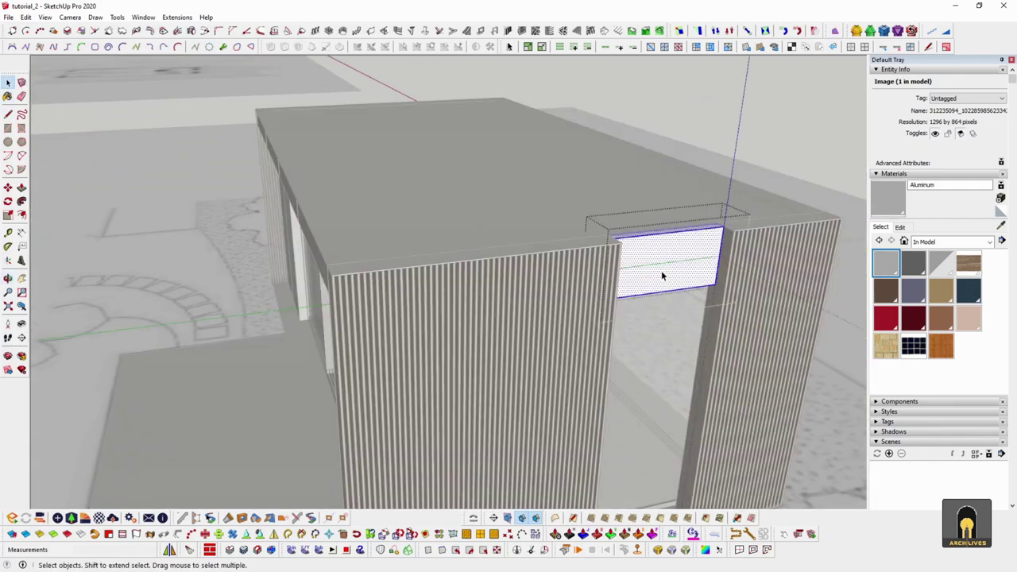
{"action": "key", "text": "b"}
{"action": "left_click", "coordinate": [658, 250]}
{"action": "key", "text": "space"}
{"action": "left_click", "coordinate": [606, 296]}
{"action": "scroll", "coordinate": [606, 296], "scroll_direction": "down", "scroll_amount": 6}
{"action": "middle_click_drag", "start_coordinate": [711, 323], "coordinate": [433, 318]}
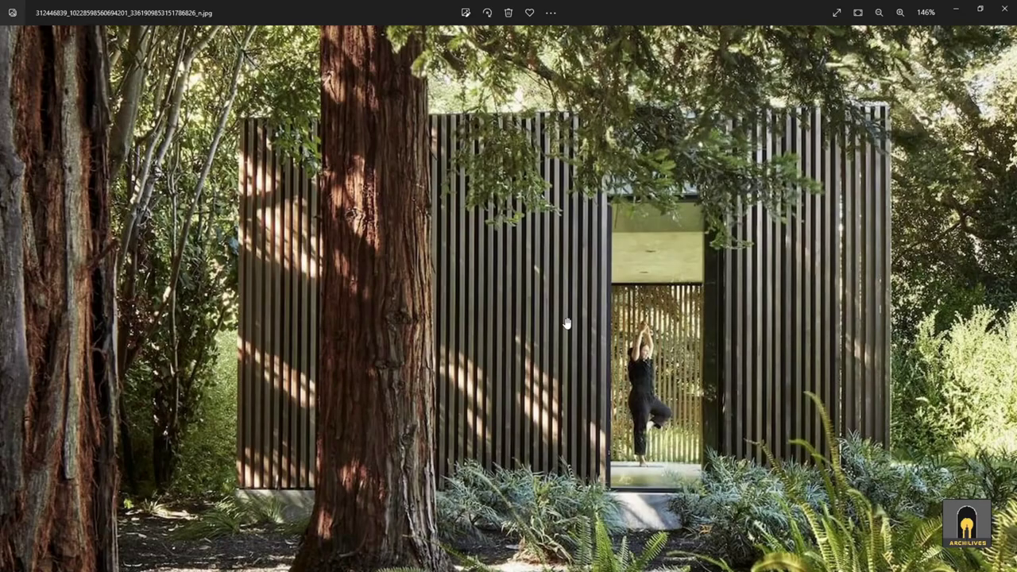
Browse the reference photos for views showing the slats along the roof edge and openings
{"action": "key", "text": "Right"}
{"action": "key", "text": "Right"}
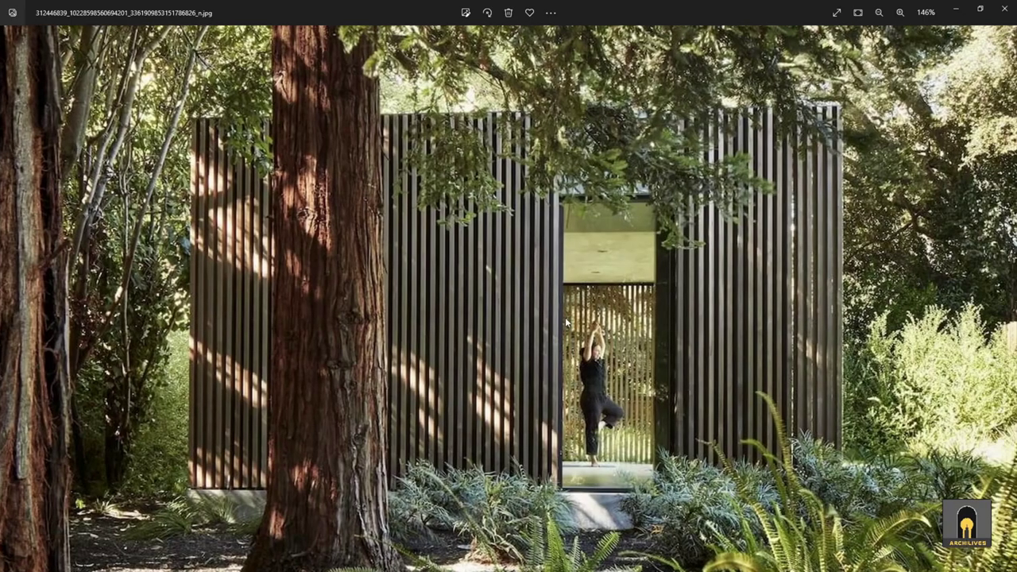
{"action": "scroll", "coordinate": [567, 323], "scroll_direction": "down", "scroll_amount": 3}
{"action": "key", "text": "Right"}
{"action": "key", "text": "Right"}
{"action": "key", "text": "Right"}
{"action": "key", "text": "Right"}
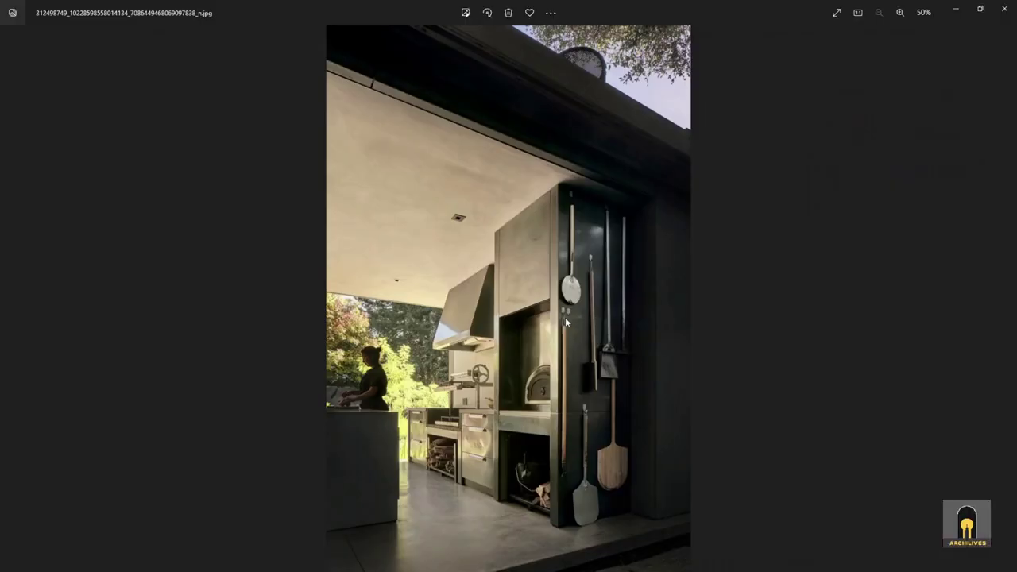
{"action": "key", "text": "Right"}
{"action": "key", "text": "Right"}
{"action": "key", "text": "Right"}
{"action": "key", "text": "Right"}
{"action": "key", "text": "Right"}
{"action": "key", "text": "Right"}
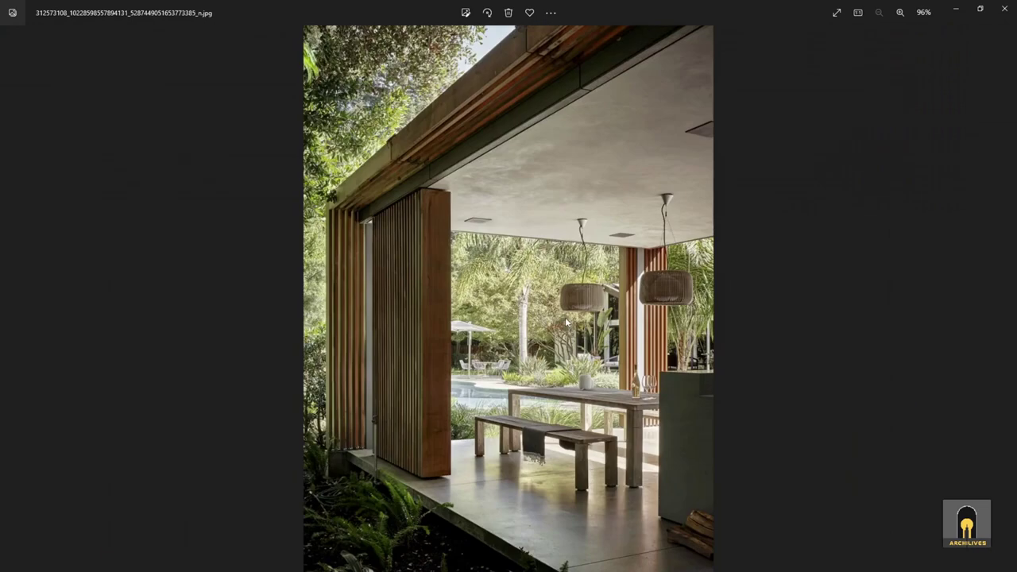
{"action": "key", "text": "Right"}
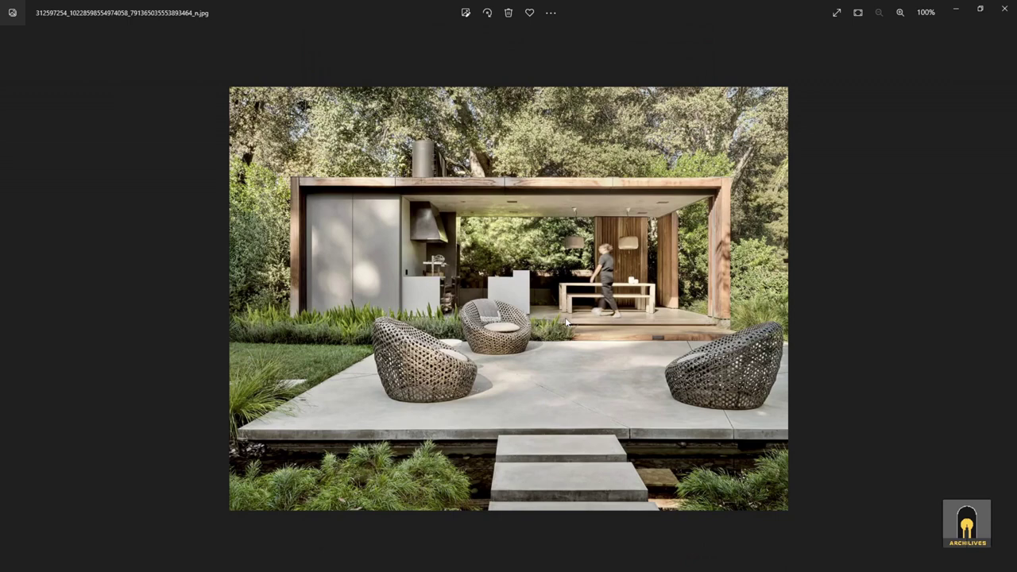
{"action": "key", "text": "Right"}
{"action": "key", "text": "Right"}
{"action": "key", "text": "Right"}
{"action": "key", "text": "Right"}
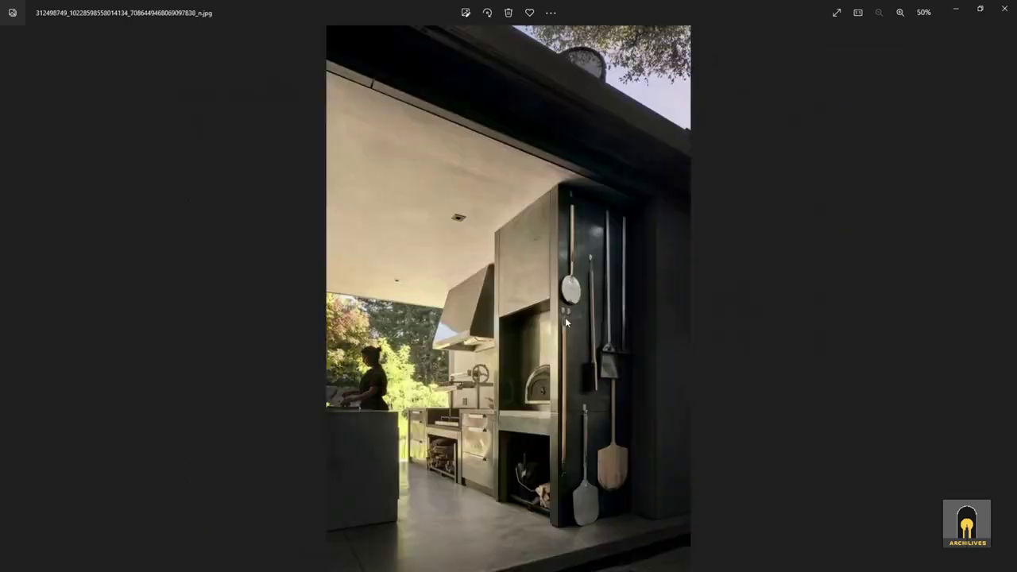
{"action": "key", "text": "Right"}
{"action": "key", "text": "Right"}
{"action": "key", "text": "Right"}
{"action": "key", "text": "Right"}
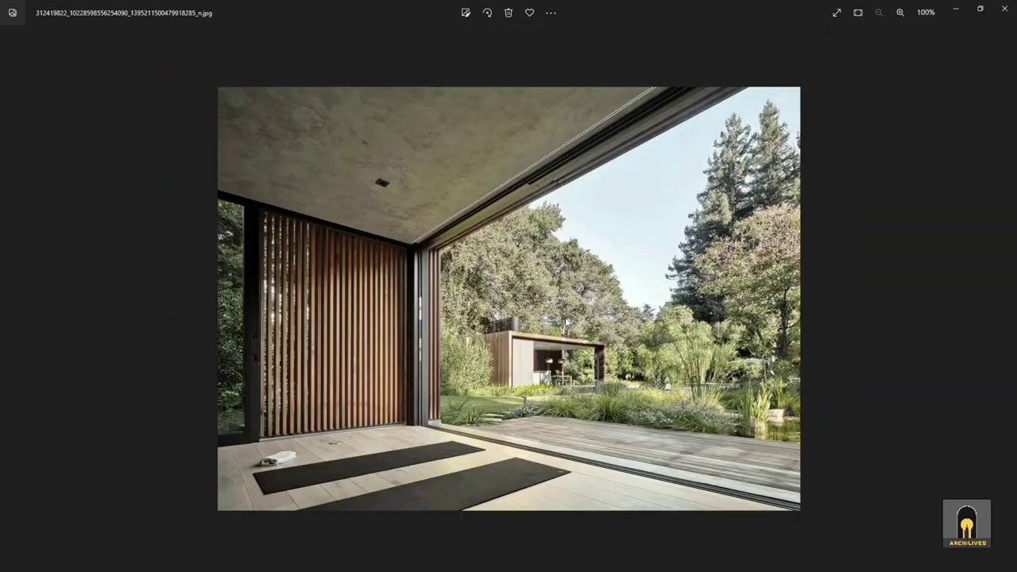
Examine how the horizontal slats under the roof edge meet the vertical slats in the corner photo
{"action": "key", "text": "Right"}
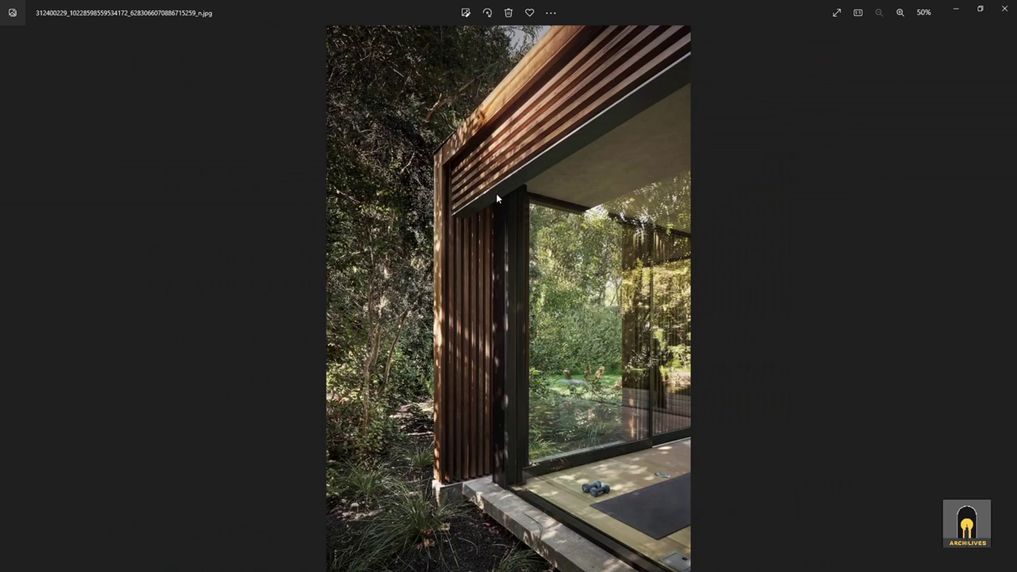
{"action": "scroll", "coordinate": [493, 164], "scroll_direction": "up", "scroll_amount": 5}
{"action": "left_click_drag", "start_coordinate": [492, 180], "coordinate": [500, 291]}
{"action": "scroll", "coordinate": [459, 247], "scroll_direction": "down", "scroll_amount": 2}
{"action": "scroll", "coordinate": [458, 247], "scroll_direction": "down", "scroll_amount": 2}
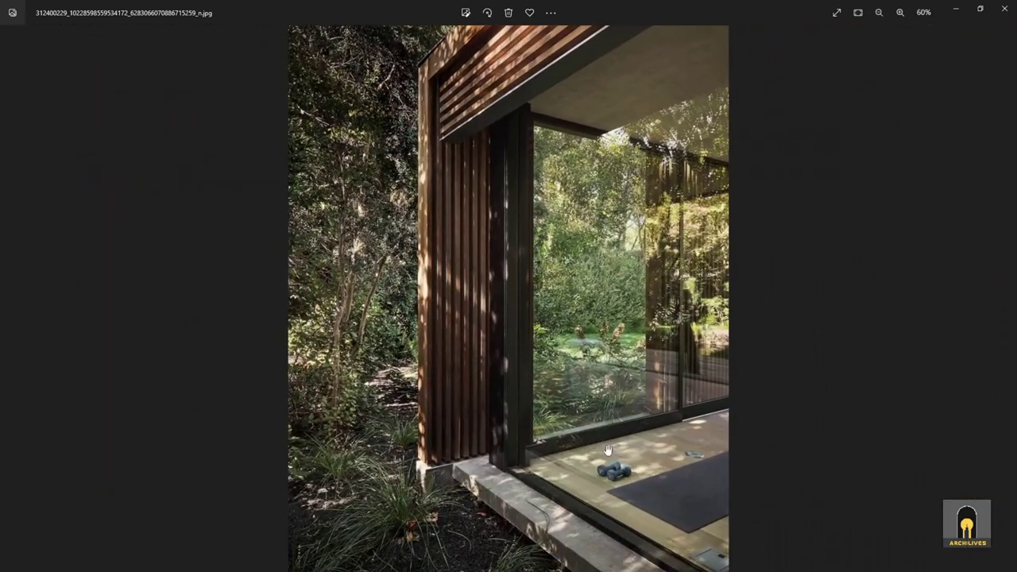
{"action": "left_click_drag", "start_coordinate": [518, 213], "coordinate": [538, 328]}
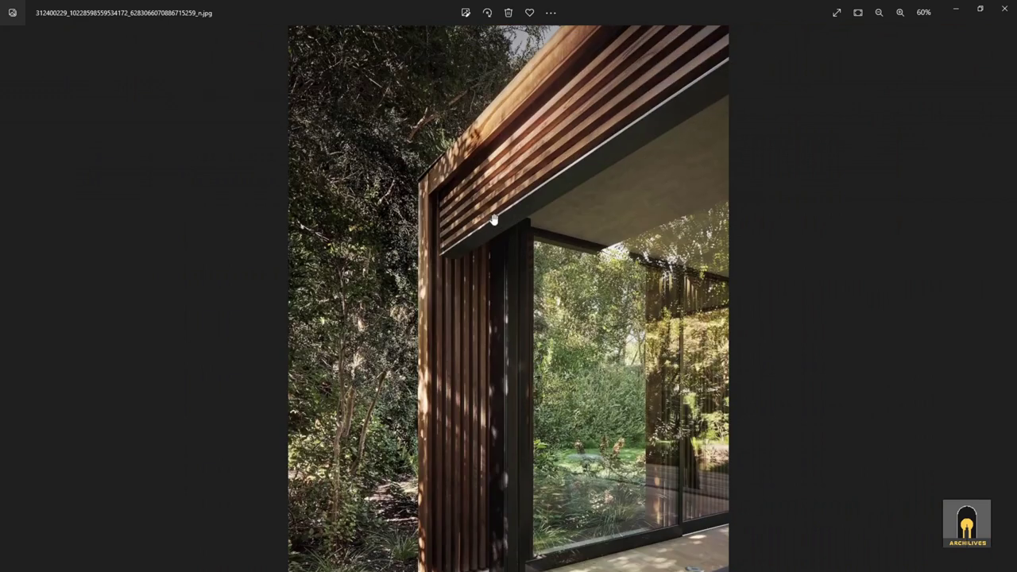
{"action": "scroll", "coordinate": [492, 225], "scroll_direction": "up", "scroll_amount": 3}
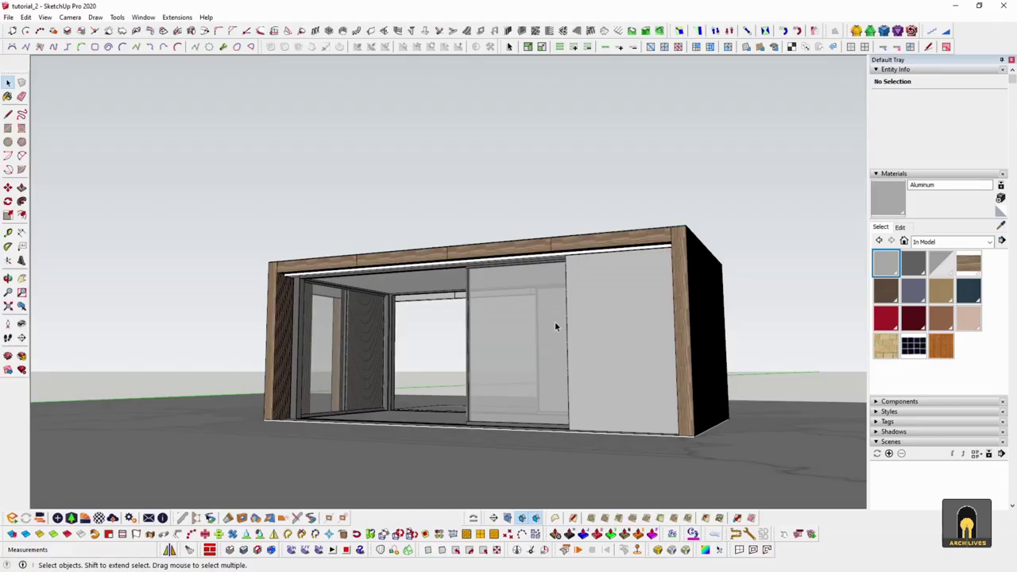
Open the slatted wall's group and copy its front corner slat about 863 mm along the main facade
{"action": "scroll", "coordinate": [305, 273], "scroll_direction": "up", "scroll_amount": 6}
{"action": "double_click", "coordinate": [196, 249]}
{"action": "left_click", "coordinate": [190, 250]}
{"action": "middle_click_drag", "start_coordinate": [191, 249], "coordinate": [417, 197]}
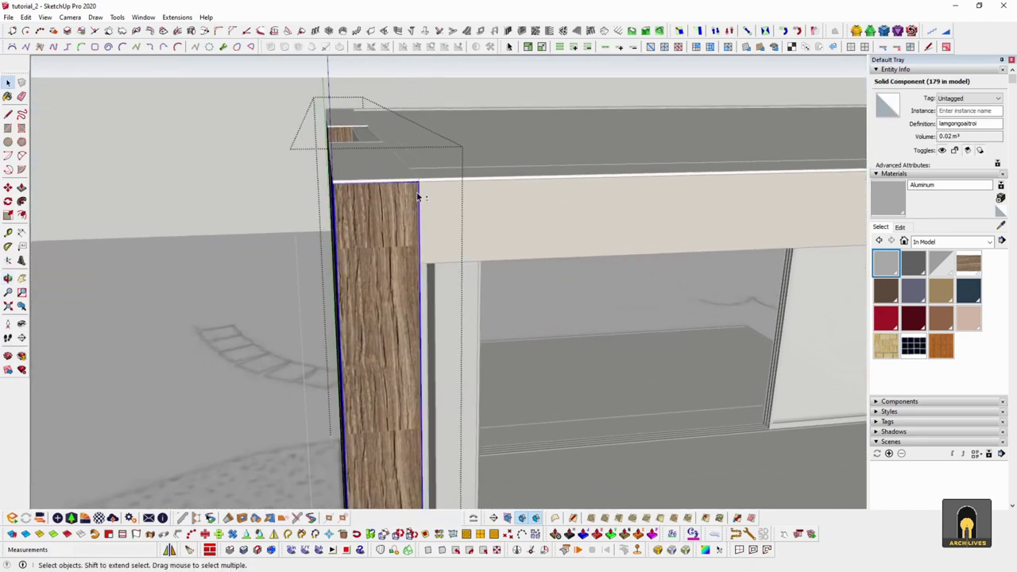
{"action": "key", "text": "m"}
{"action": "key", "text": "ctrl"}
{"action": "left_click", "coordinate": [438, 236]}
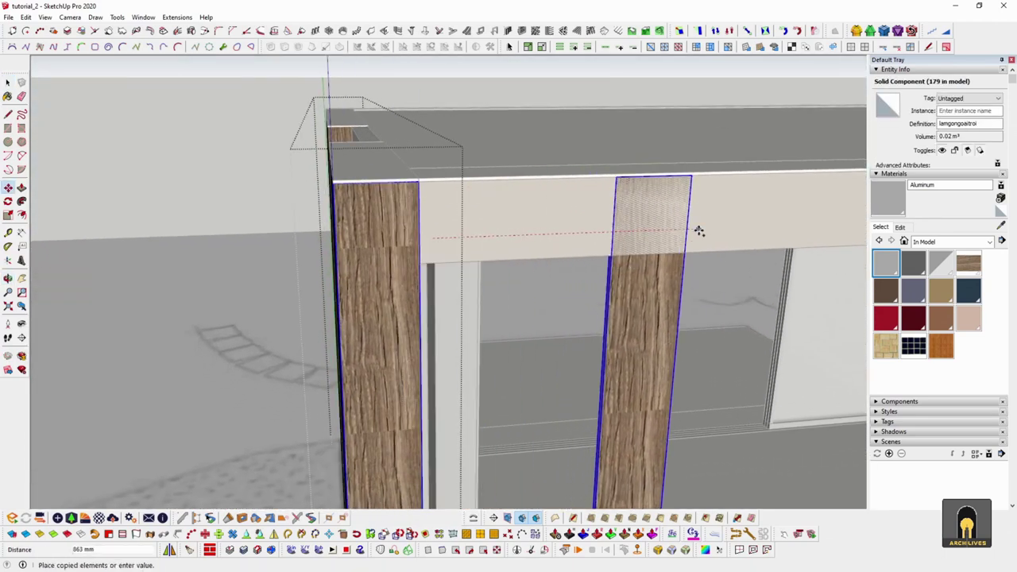
{"action": "left_click", "coordinate": [697, 229]}
Rotate the copied slat to run horizontally along the facade, and turn it 90° about its length to lie flat
{"action": "key", "text": "space"}
{"action": "left_click", "coordinate": [574, 240]}
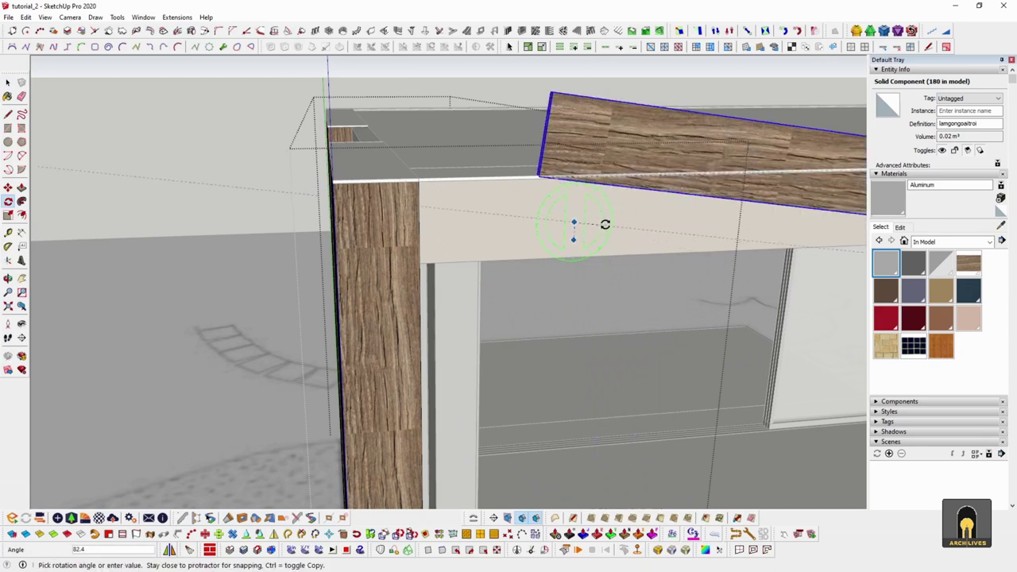
{"action": "left_click", "coordinate": [605, 223]}
{"action": "key", "text": "space"}
{"action": "middle_click_drag", "start_coordinate": [581, 193], "coordinate": [328, 306]}
{"action": "key", "text": "q"}
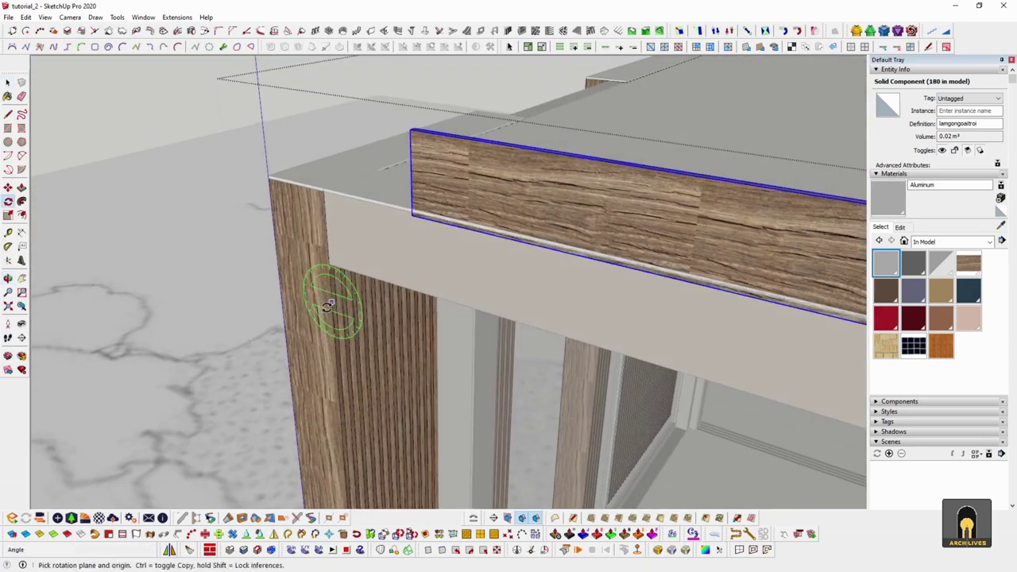
{"action": "scroll", "coordinate": [328, 319], "scroll_direction": "up", "scroll_amount": 3}
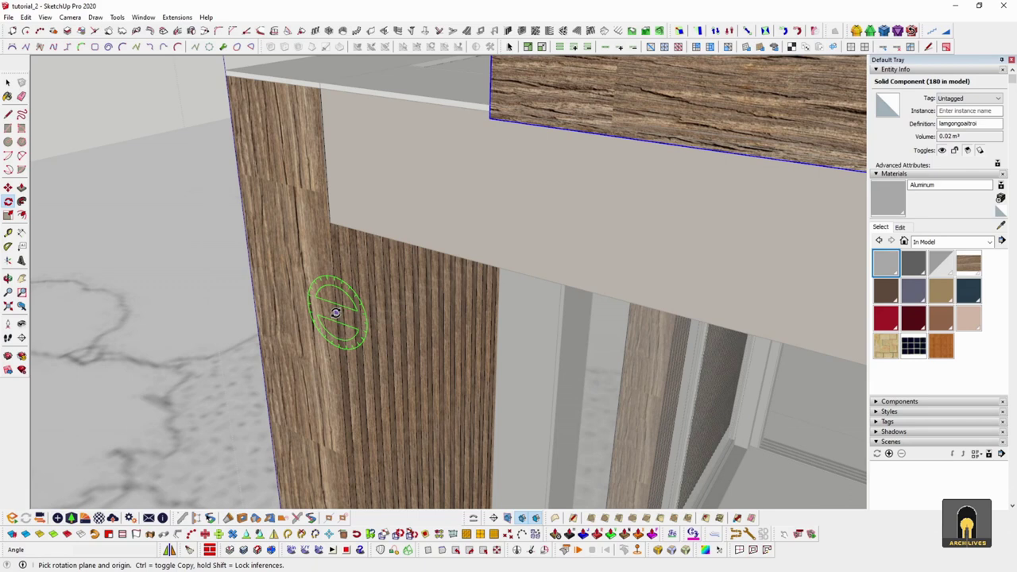
{"action": "left_click", "coordinate": [333, 272]}
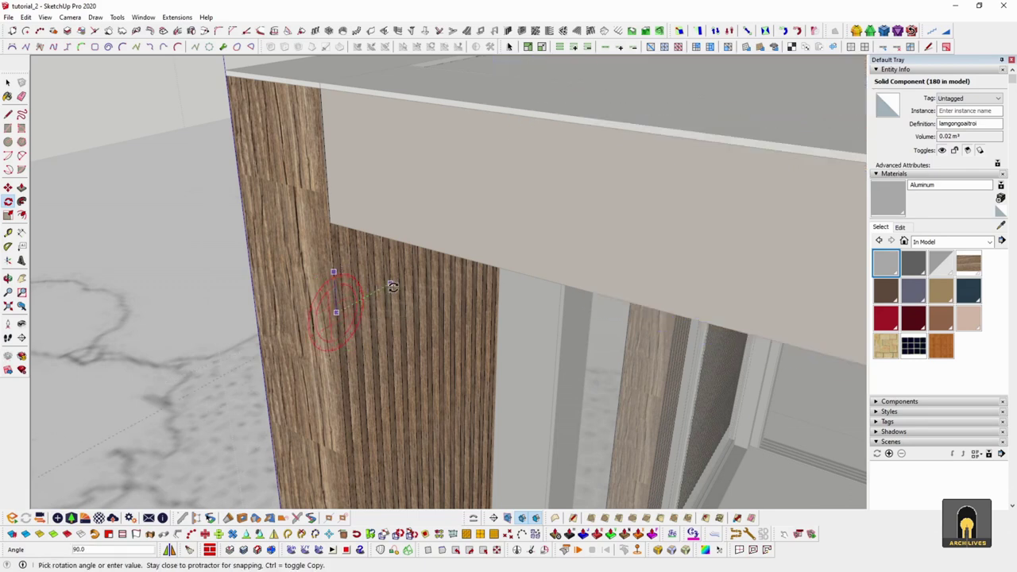
{"action": "middle_click_drag", "start_coordinate": [399, 286], "coordinate": [342, 235]}
Move the flat slat beneath the roof edge, aligning its end corner with the vertical slats of the side wall
{"action": "key", "text": "m"}
{"action": "left_click", "coordinate": [339, 238]}
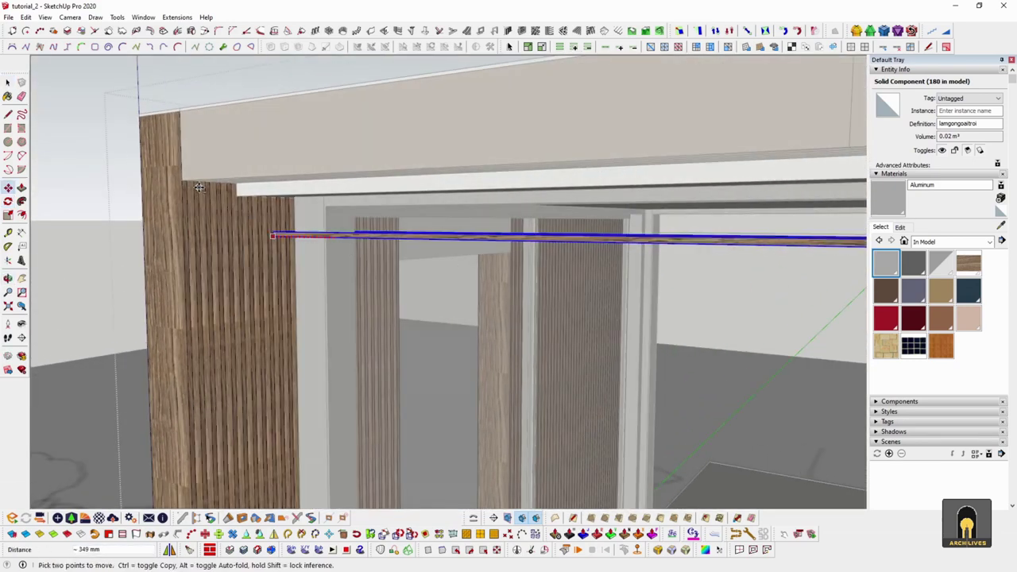
{"action": "middle_click_drag", "start_coordinate": [197, 187], "coordinate": [222, 191]}
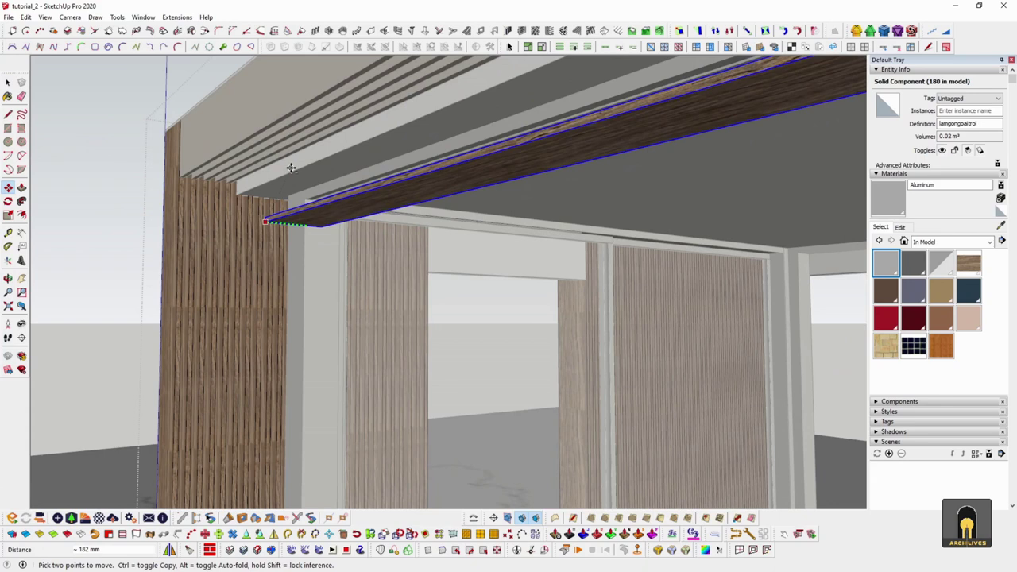
{"action": "middle_click_drag", "start_coordinate": [319, 204], "coordinate": [564, 261]}
{"action": "scroll", "coordinate": [256, 189], "scroll_direction": "up", "scroll_amount": 2}
{"action": "scroll", "coordinate": [568, 268], "scroll_direction": "up", "scroll_amount": 2}
{"action": "left_click", "coordinate": [577, 279]}
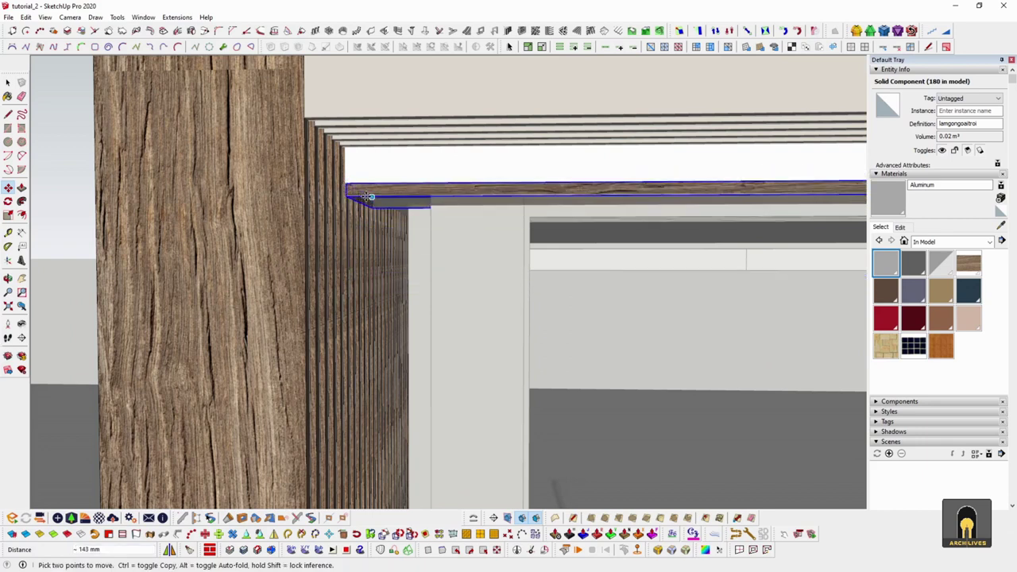
{"action": "left_click", "coordinate": [364, 184]}
{"action": "key", "text": "space"}
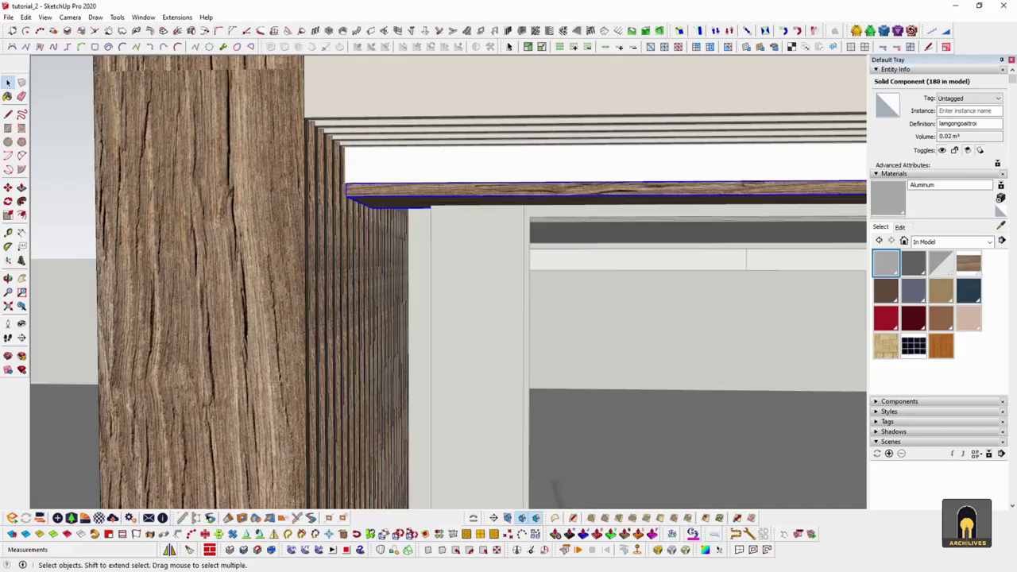
Move the flat horizontal slat about 199 mm toward the facade's outer edge, aligning its corner with the side wall's second vertical slat
{"action": "mouse_move", "coordinate": [472, 271]}
{"action": "middle_mouse_down"}
{"action": "mouse_move", "coordinate": [381, 239]}
{"action": "mouse_move", "coordinate": [638, 243]}
{"action": "mouse_move", "coordinate": [625, 273]}
{"action": "mouse_move", "coordinate": [723, 285]}
{"action": "middle_mouse_up"}
{"action": "middle_click_drag", "start_coordinate": [595, 273], "coordinate": [681, 254]}
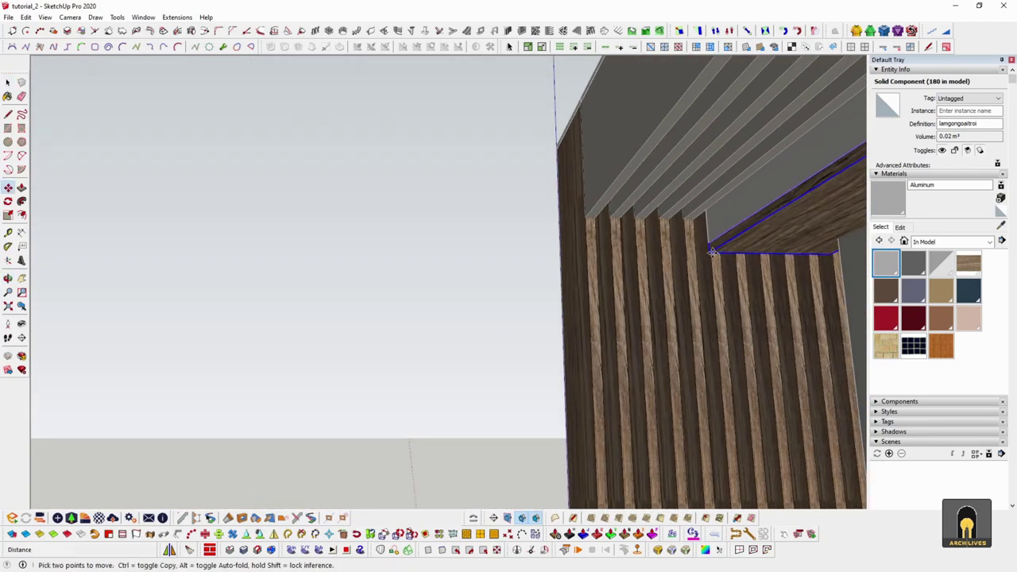
{"action": "left_click", "coordinate": [713, 252]}
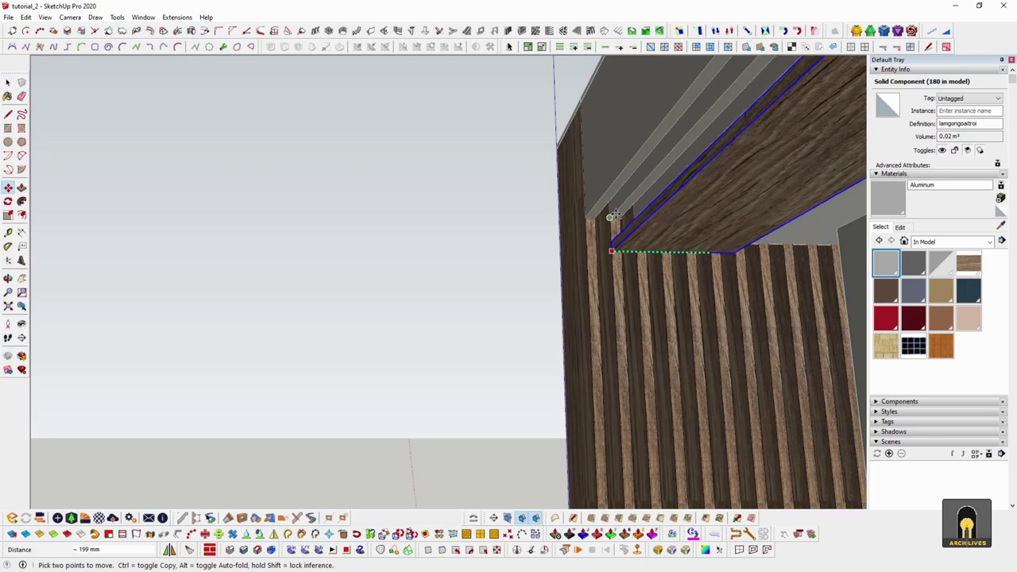
{"action": "middle_click_drag", "start_coordinate": [630, 246], "coordinate": [604, 237]}
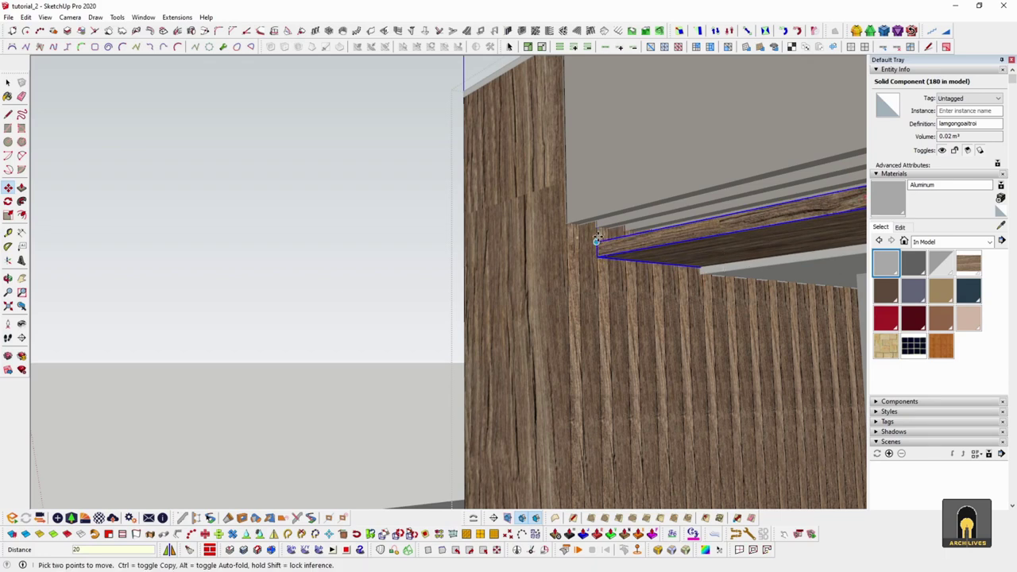
Copy the horizontal slat 40 mm downward and repeat the copy four times to form a row of five
{"action": "key", "text": "ctrl"}
{"action": "left_click", "coordinate": [598, 230]}
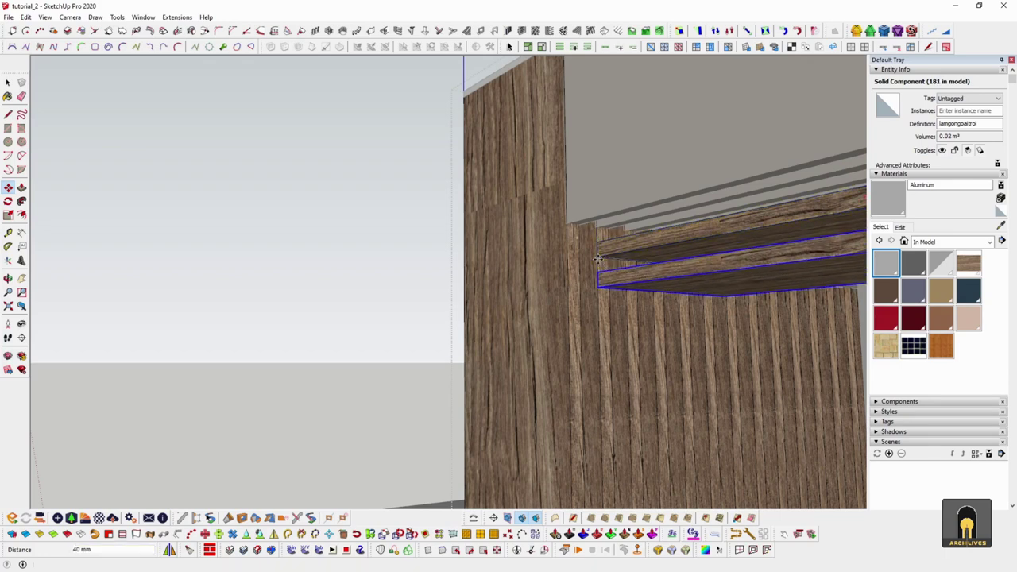
{"action": "type", "text": "*4"}
{"action": "key", "text": "Return"}
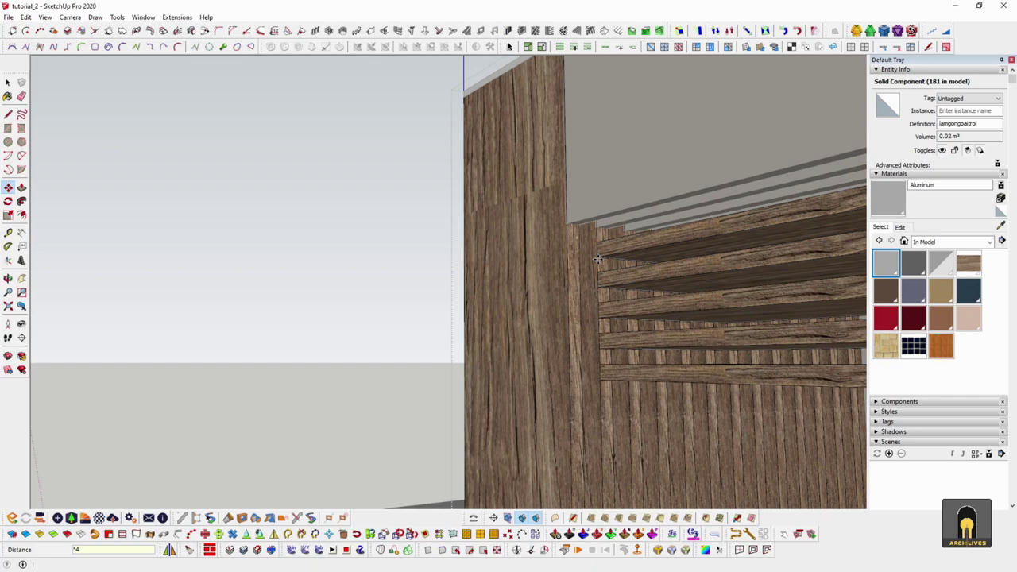
{"action": "key", "text": "space"}
Isolate the five horizontal slats and make them a unique component, separate from the vertical wall slats
{"action": "scroll", "coordinate": [599, 263], "scroll_direction": "down", "scroll_amount": 6}
{"action": "middle_click_drag", "start_coordinate": [672, 320], "coordinate": [508, 325]}
{"action": "scroll", "coordinate": [457, 302], "scroll_direction": "down", "scroll_amount": 3}
{"action": "middle_click_drag", "start_coordinate": [588, 310], "coordinate": [445, 292], "text": "shift"}
{"action": "scroll", "coordinate": [549, 283], "scroll_direction": "down", "scroll_amount": 4}
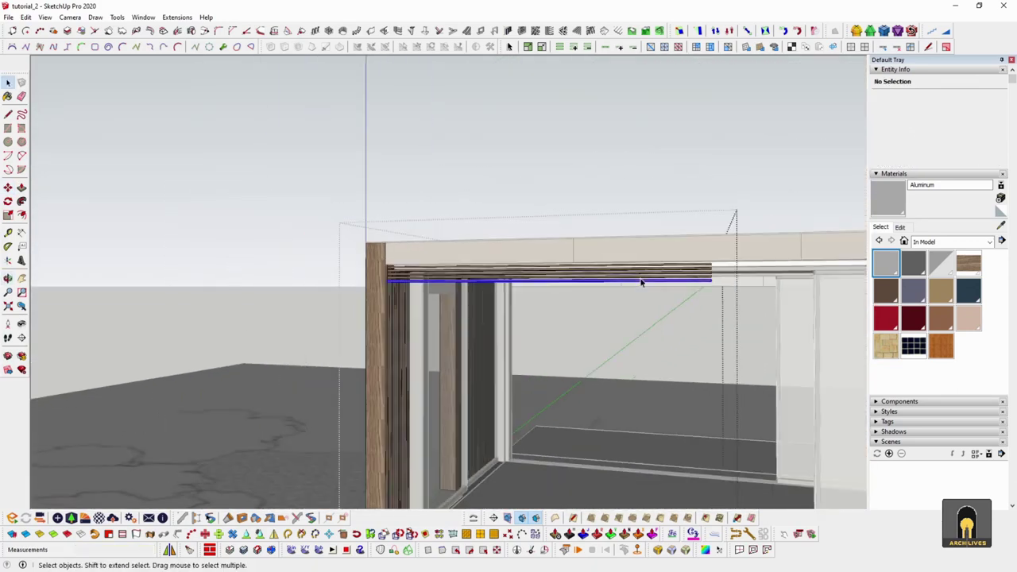
{"action": "key", "text": "i"}
{"action": "left_click_drag", "start_coordinate": [704, 308], "coordinate": [666, 234]}
{"action": "right_click", "coordinate": [673, 277]}
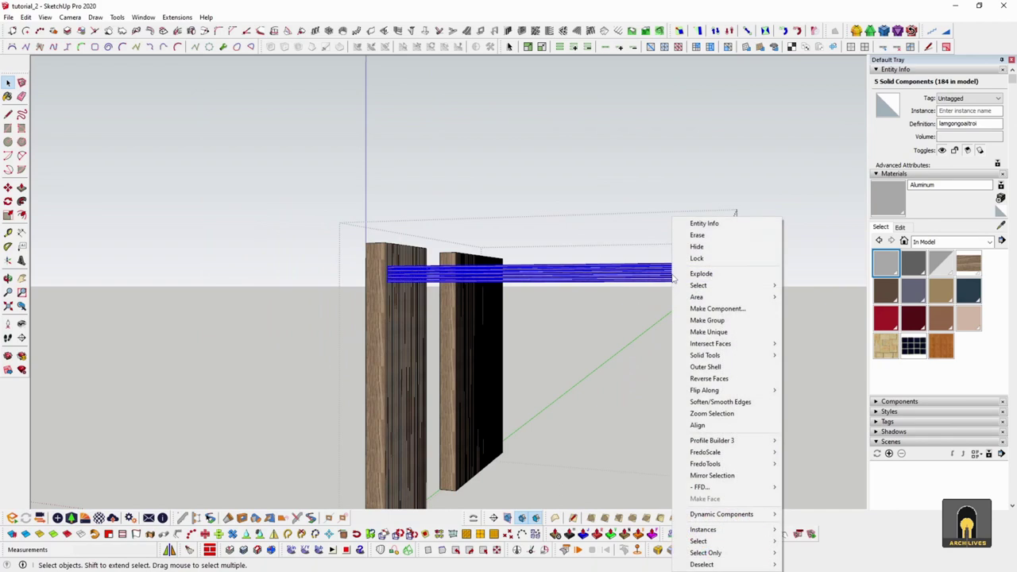
{"action": "left_click", "coordinate": [716, 333]}
{"action": "key", "text": "i"}
{"action": "middle_click_drag", "start_coordinate": [672, 280], "coordinate": [466, 284]}
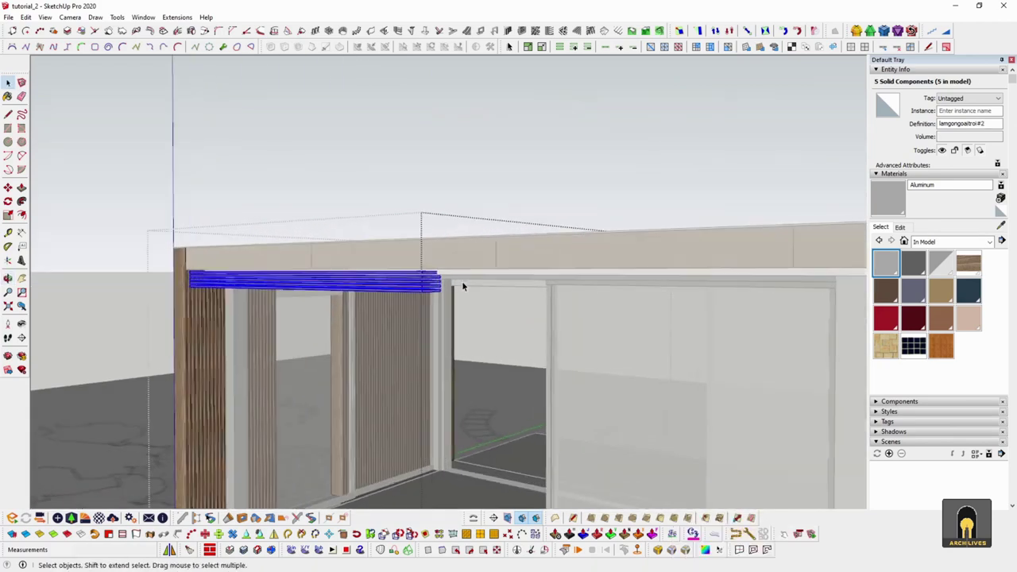
Open the lowest horizontal slat's component and Push/Pull its end face along the facade to the opposite side wall
{"action": "scroll", "coordinate": [420, 289], "scroll_direction": "up", "scroll_amount": 6}
{"action": "scroll", "coordinate": [389, 307], "scroll_direction": "down", "scroll_amount": 3}
{"action": "double_click", "coordinate": [355, 327]}
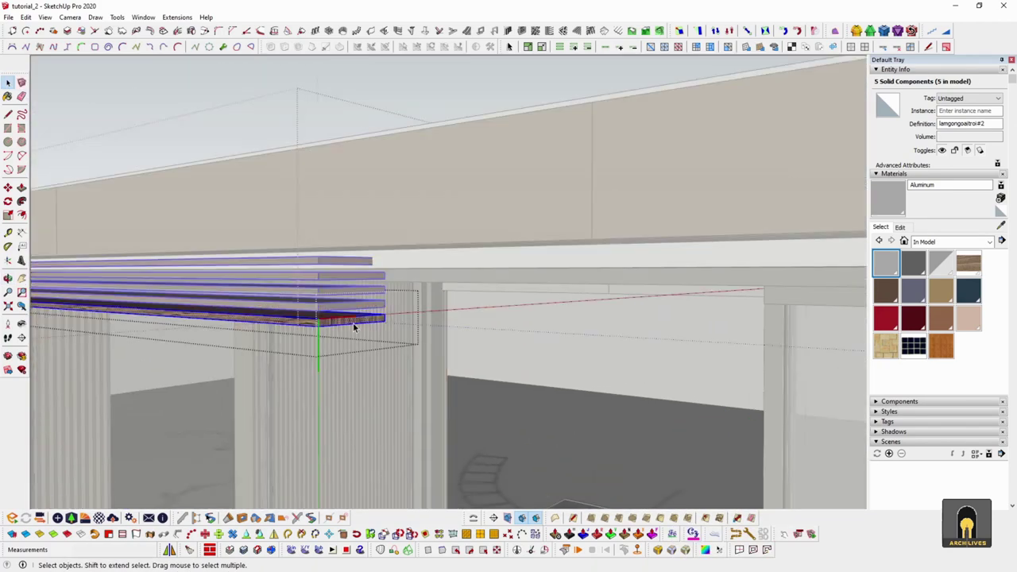
{"action": "left_click", "coordinate": [354, 327]}
{"action": "key", "text": "p"}
{"action": "left_click", "coordinate": [355, 327]}
{"action": "scroll", "coordinate": [819, 363], "scroll_direction": "down", "scroll_amount": 5}
{"action": "left_click", "coordinate": [836, 340]}
{"action": "middle_click_drag", "start_coordinate": [835, 340], "coordinate": [239, 318]}
{"action": "scroll", "coordinate": [769, 312], "scroll_direction": "up", "scroll_amount": 2}
{"action": "left_click", "coordinate": [792, 311]}
Push the slat's far end face back 10 mm from the opposite side wall and close the component
{"action": "middle_click_drag", "start_coordinate": [786, 311], "coordinate": [632, 359]}
{"action": "key", "text": "i"}
{"action": "left_click_drag", "start_coordinate": [631, 358], "coordinate": [625, 357]}
{"action": "key", "text": "Return"}
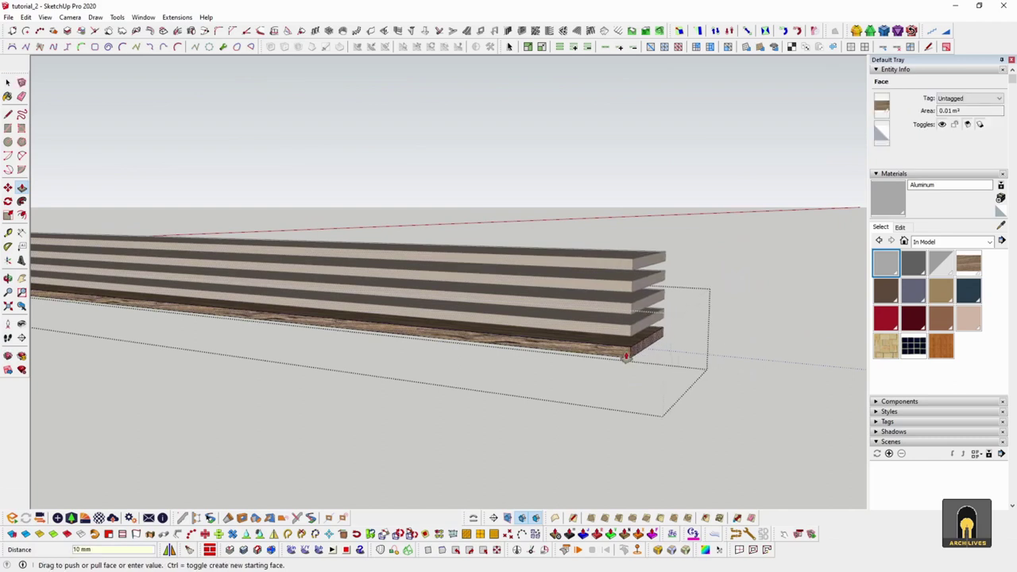
{"action": "key", "text": "space"}
{"action": "key", "text": "Escape"}
{"action": "key", "text": "Escape"}
{"action": "key", "text": "Escape"}
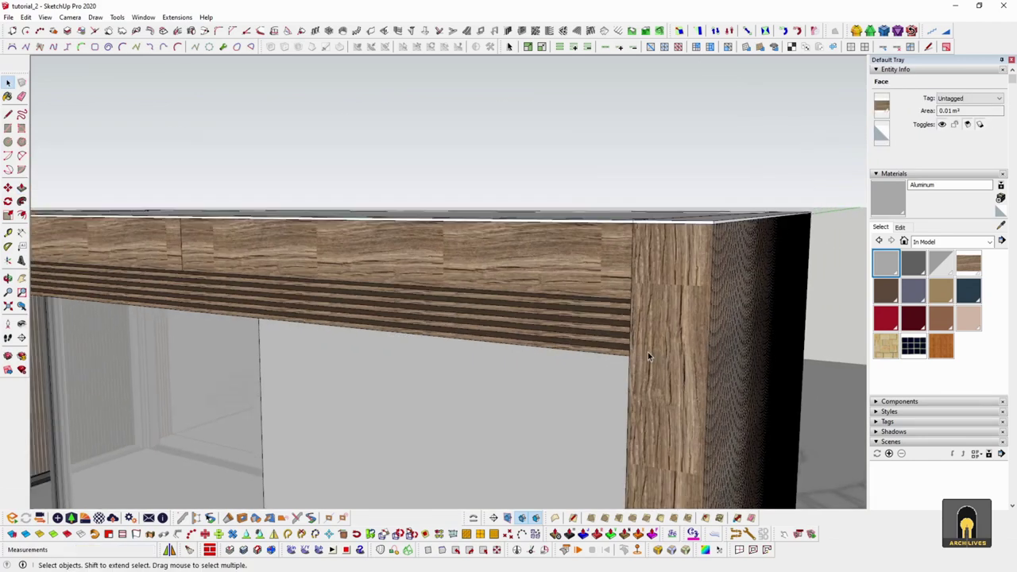
Open the horizontal slat component at the starting corner and move its end inward along its length, away from the side wall
{"action": "scroll", "coordinate": [640, 353], "scroll_direction": "down", "scroll_amount": 4}
{"action": "middle_click_drag", "start_coordinate": [350, 315], "coordinate": [406, 309]}
{"action": "scroll", "coordinate": [405, 308], "scroll_direction": "up", "scroll_amount": 10}
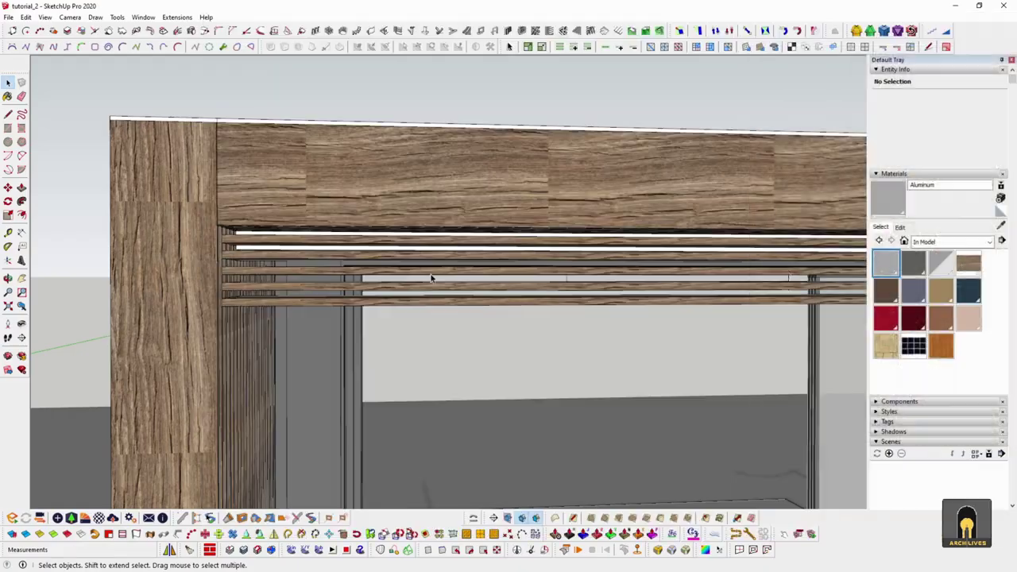
{"action": "scroll", "coordinate": [433, 278], "scroll_direction": "up", "scroll_amount": 5}
{"action": "scroll", "coordinate": [191, 325], "scroll_direction": "up", "scroll_amount": 5}
{"action": "left_click_drag", "start_coordinate": [191, 326], "coordinate": [156, 227]}
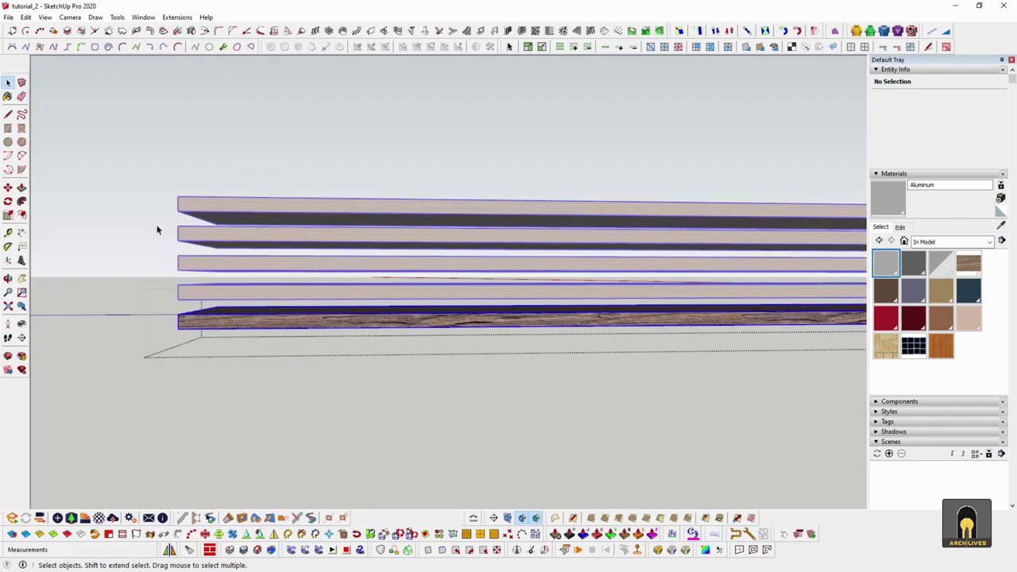
{"action": "key", "text": "m"}
{"action": "left_click", "coordinate": [321, 371]}
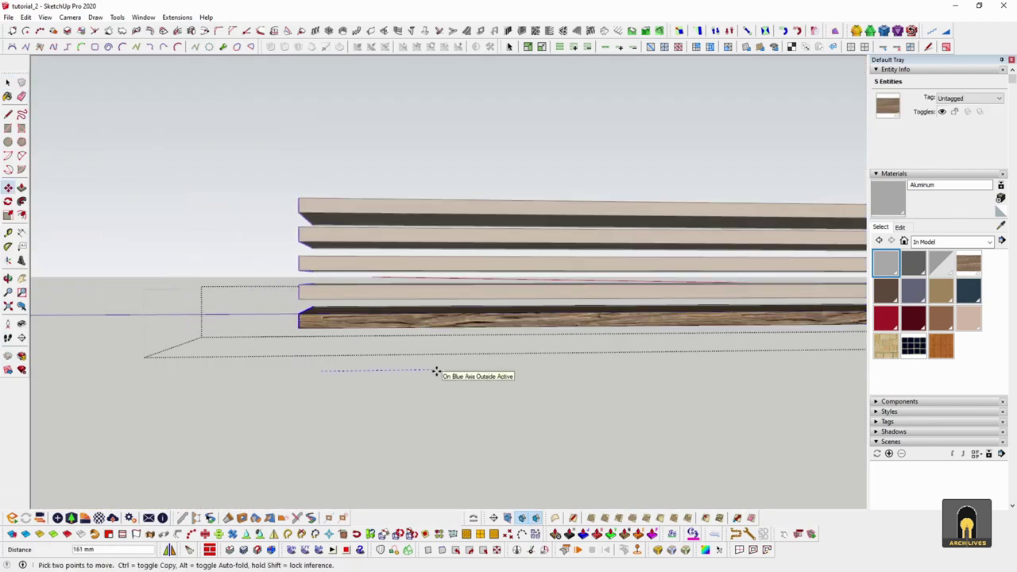
{"action": "key", "text": "Return"}
{"action": "left_click", "coordinate": [437, 375]}
{"action": "scroll", "coordinate": [338, 341], "scroll_direction": "down", "scroll_amount": 6}
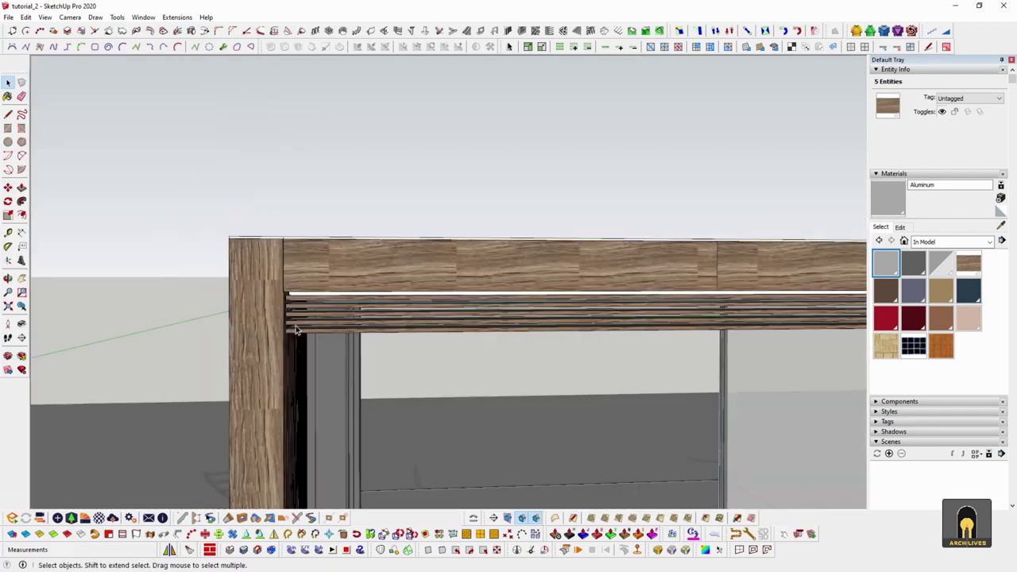
Check the panel beneath the horizontal slats in the corner photo, and copy the lowest slat one spacing downward
{"action": "scroll", "coordinate": [423, 350], "scroll_direction": "up", "scroll_amount": 3}
{"action": "middle_click_drag", "start_coordinate": [423, 350], "coordinate": [472, 288]}
{"action": "scroll", "coordinate": [394, 249], "scroll_direction": "up", "scroll_amount": 5}
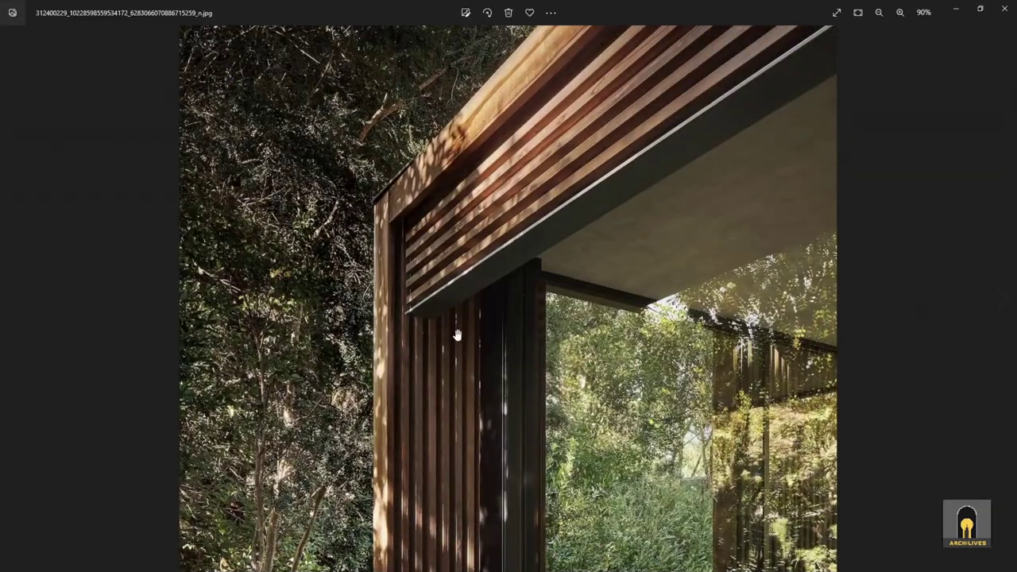
{"action": "scroll", "coordinate": [433, 315], "scroll_direction": "up", "scroll_amount": 4}
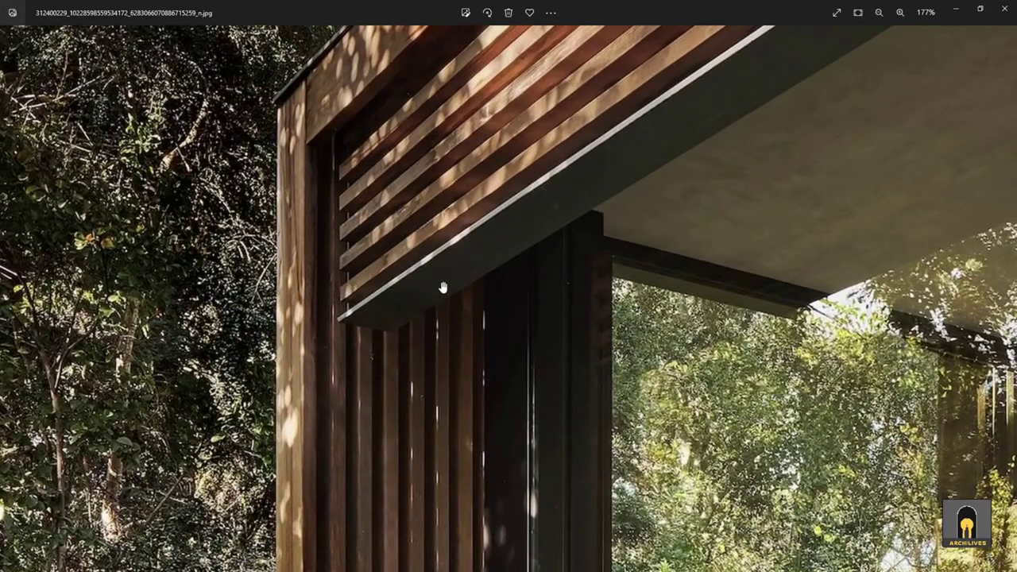
{"action": "left_click_drag", "start_coordinate": [307, 102], "coordinate": [313, 258]}
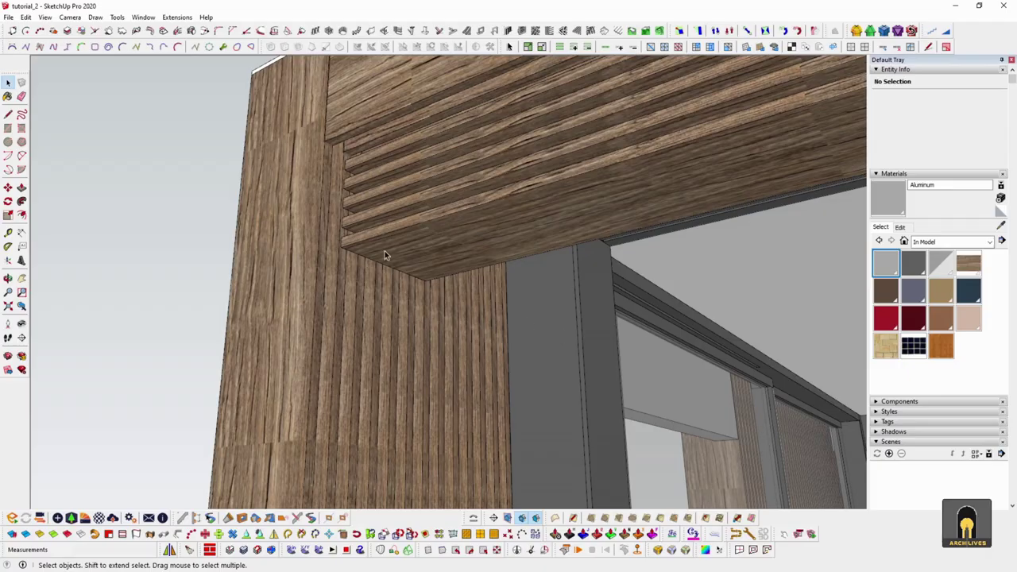
{"action": "left_click", "coordinate": [384, 253]}
{"action": "middle_click_drag", "start_coordinate": [384, 253], "coordinate": [452, 307]}
{"action": "scroll", "coordinate": [452, 307], "scroll_direction": "up", "scroll_amount": 3}
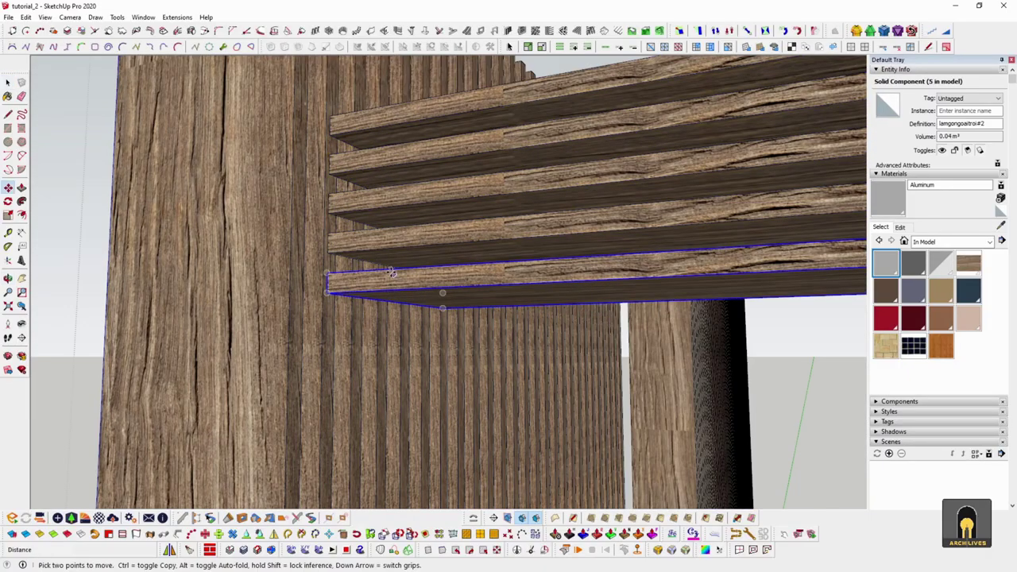
{"action": "left_click", "coordinate": [332, 237]}
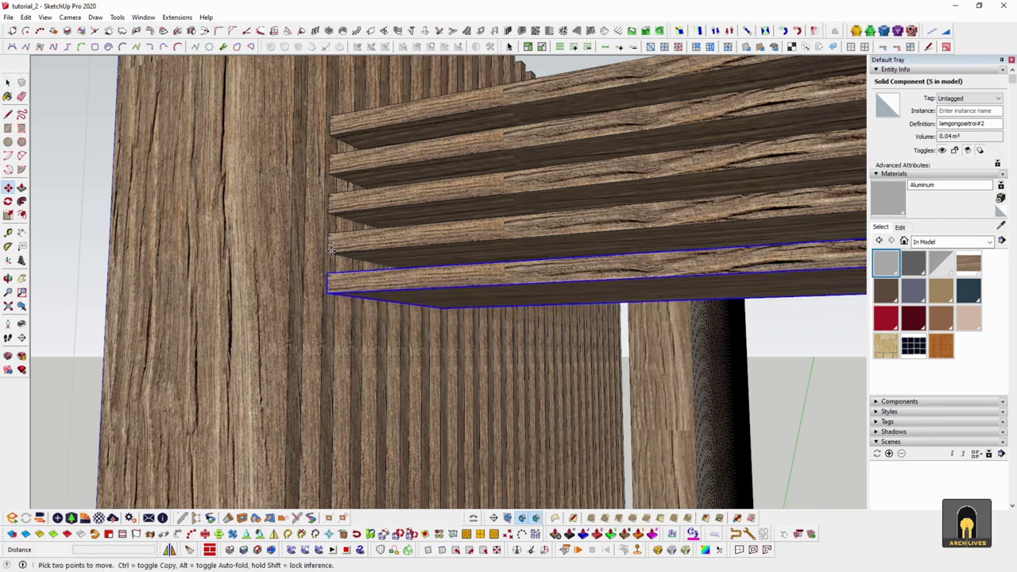
{"action": "left_click", "coordinate": [328, 234]}
{"action": "key", "text": "space"}
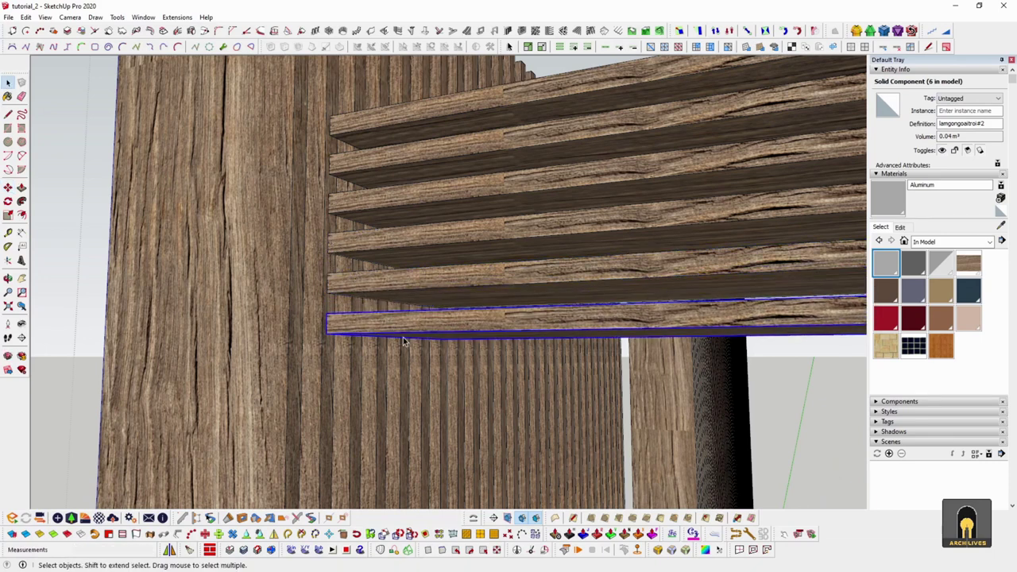
Make the new lowest slat unique and push its underside in by 10 mm to thin it
{"action": "right_click", "coordinate": [411, 333]}
{"action": "left_click", "coordinate": [492, 212]}
{"action": "middle_click_drag", "start_coordinate": [492, 213], "coordinate": [430, 368]}
{"action": "double_click", "coordinate": [430, 368]}
{"action": "type", "text": "p"}
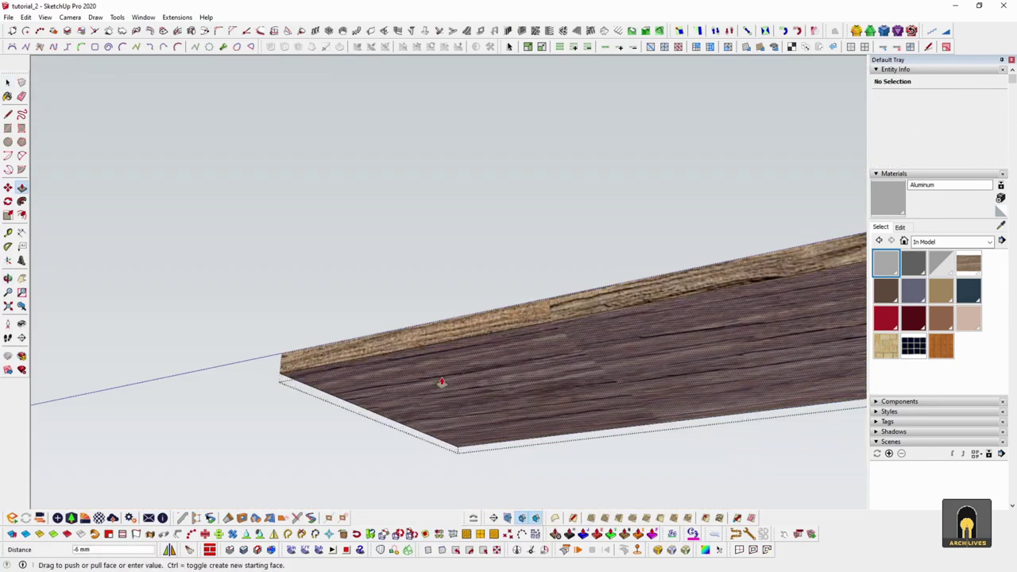
{"action": "type", "text": "10"}
{"action": "key", "text": "Return"}
{"action": "key", "text": "space"}
{"action": "key", "text": "Escape"}
{"action": "middle_click_drag", "start_coordinate": [444, 379], "coordinate": [563, 424]}
{"action": "scroll", "coordinate": [511, 385], "scroll_direction": "down", "scroll_amount": 3}
{"action": "middle_click_drag", "start_coordinate": [511, 384], "coordinate": [515, 461]}
{"action": "mouse_move", "coordinate": [543, 406]}
{"action": "middle_mouse_down"}
{"action": "mouse_move", "coordinate": [595, 284]}
{"action": "mouse_move", "coordinate": [485, 349]}
{"action": "mouse_move", "coordinate": [432, 353]}
{"action": "mouse_move", "coordinate": [529, 288]}
{"action": "mouse_move", "coordinate": [556, 254]}
{"action": "middle_mouse_up"}
{"action": "key", "text": "space"}
{"action": "key", "text": "Escape"}
Sample the blackmetal material from the door frame and apply it to the top faces of the pavilion's wooden outer frame
{"action": "scroll", "coordinate": [586, 454], "scroll_direction": "up", "scroll_amount": 4}
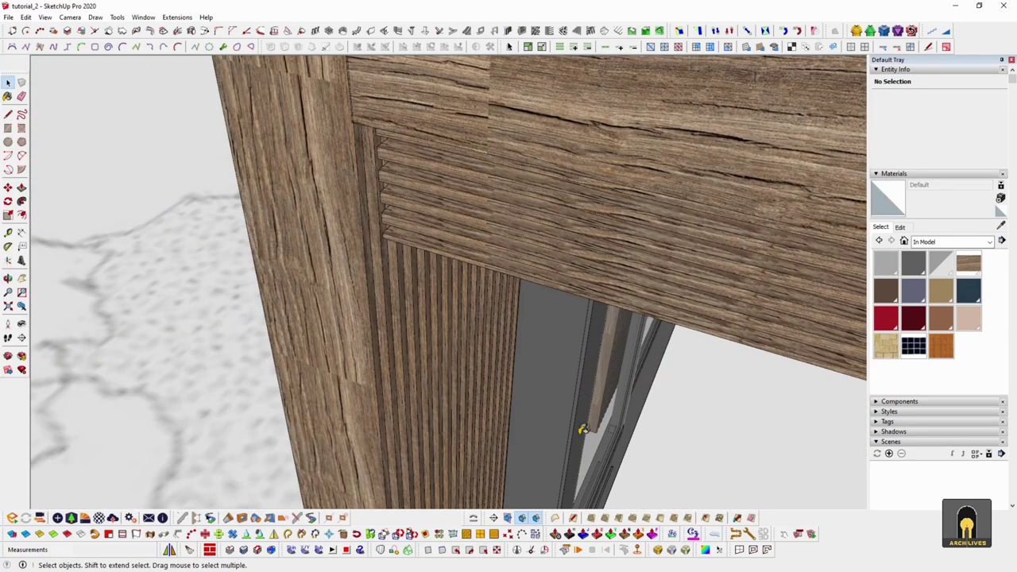
{"action": "left_click", "coordinate": [563, 355], "text": "alt"}
{"action": "key", "text": "space"}
{"action": "scroll", "coordinate": [536, 431], "scroll_direction": "down", "scroll_amount": 5}
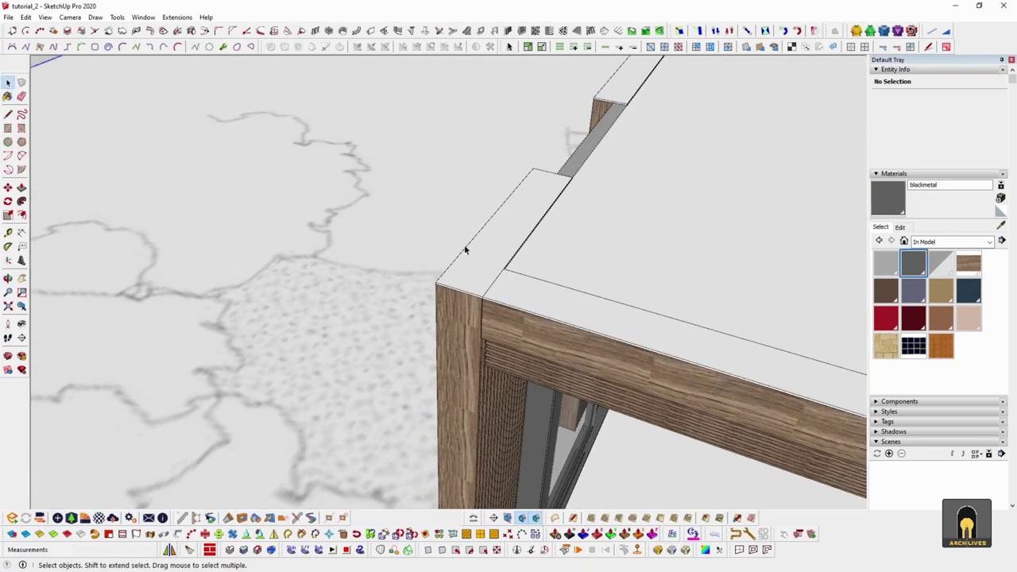
{"action": "double_click", "coordinate": [477, 253]}
{"action": "double_click", "coordinate": [477, 253]}
{"action": "triple_click", "coordinate": [478, 253]}
{"action": "key", "text": "Escape"}
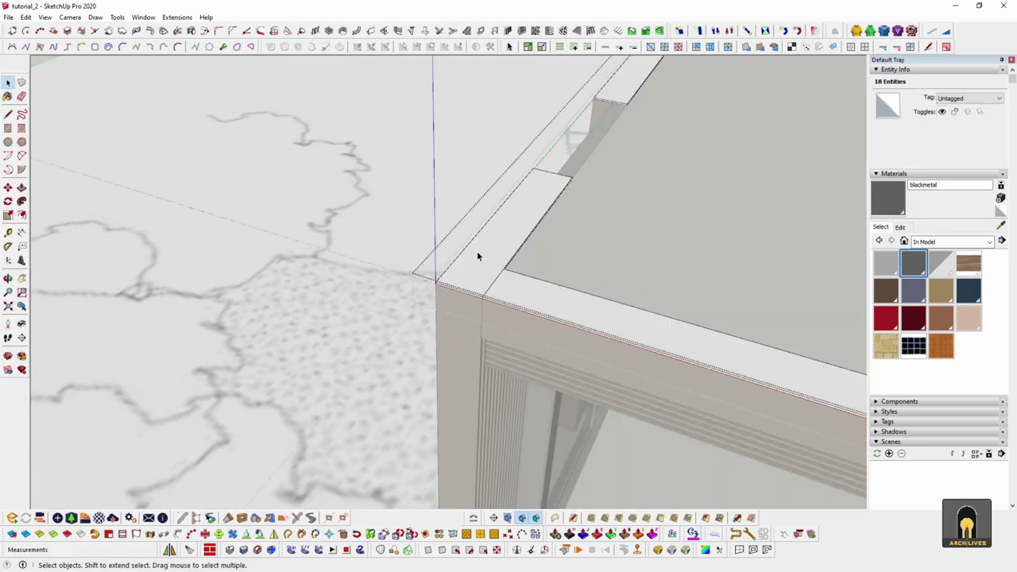
{"action": "left_click", "coordinate": [477, 252]}
{"action": "left_click", "coordinate": [563, 286], "text": "shift"}
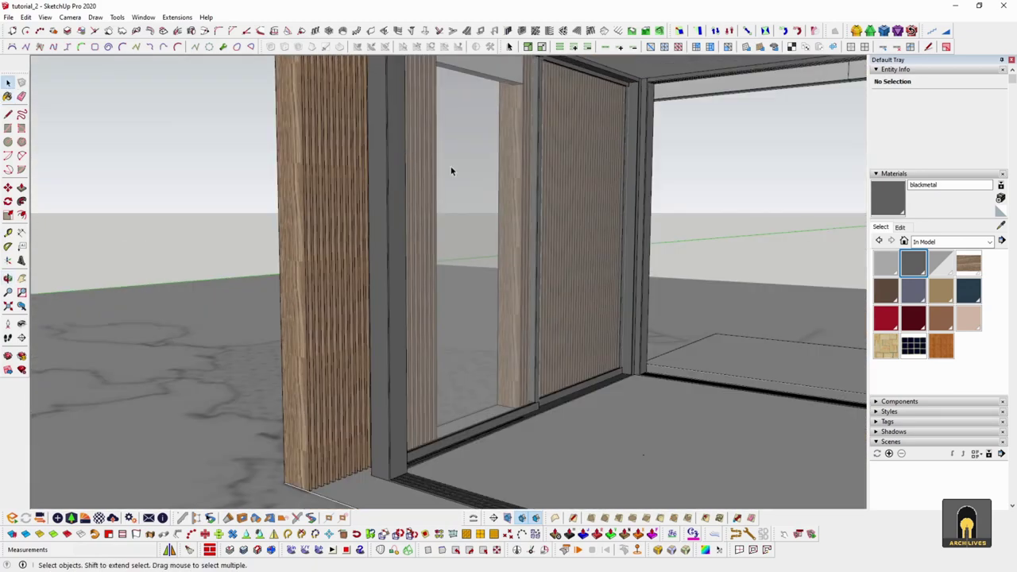
Open the thin slat at the bottom of the facade's horizontal row and select its geometry
{"action": "middle_click_drag", "start_coordinate": [451, 171], "coordinate": [497, 321], "text": "shift"}
{"action": "scroll", "coordinate": [496, 322], "scroll_direction": "up", "scroll_amount": 2}
{"action": "double_click", "coordinate": [453, 190]}
{"action": "left_click", "coordinate": [454, 192]}
{"action": "double_click", "coordinate": [454, 190]}
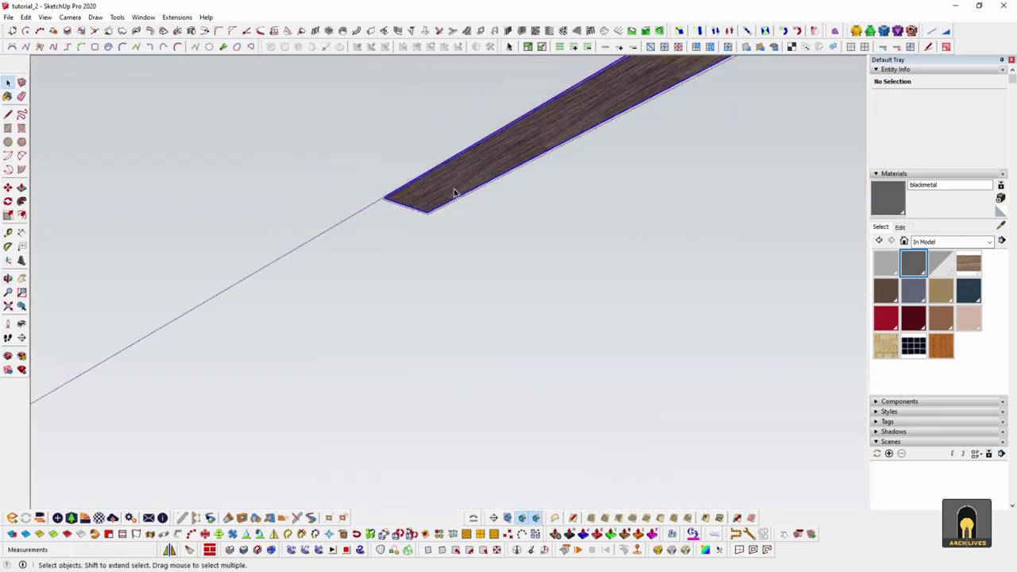
Move the site plan reference image 300 mm straight down beneath the pavilion and deck
{"action": "middle_click_drag", "start_coordinate": [455, 176], "coordinate": [638, 405]}
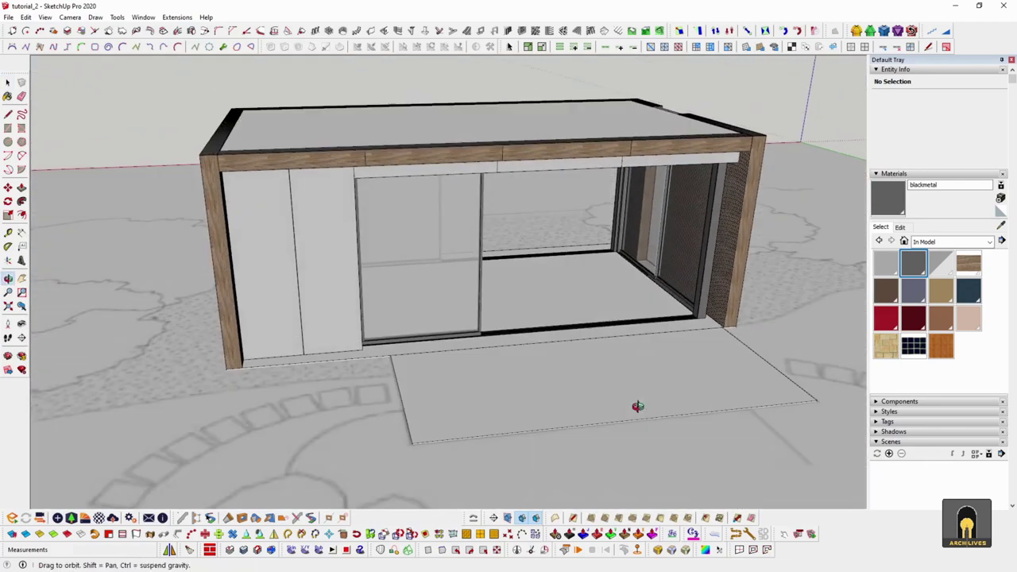
{"action": "middle_click_drag", "start_coordinate": [784, 459], "coordinate": [713, 370]}
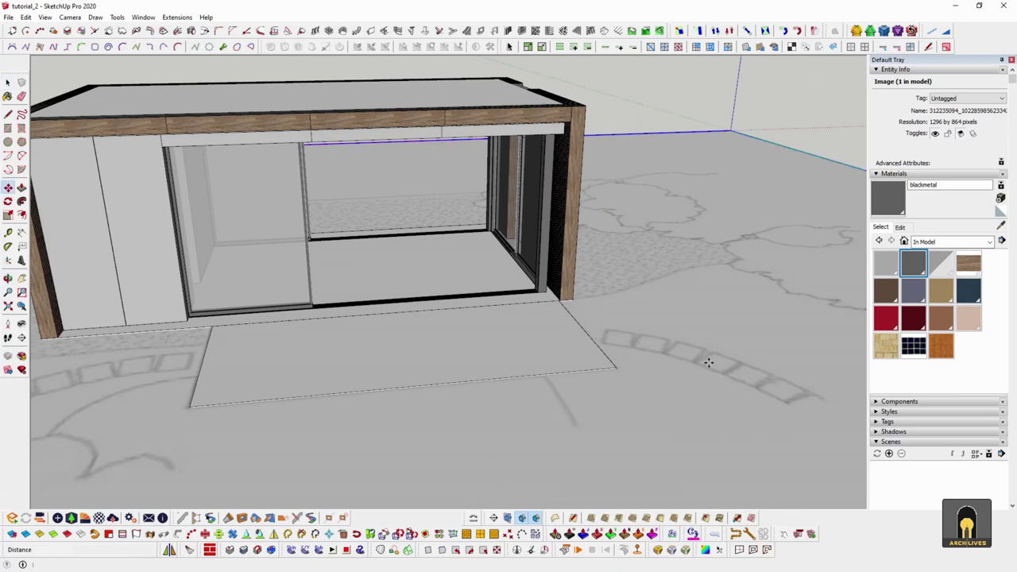
{"action": "left_click", "coordinate": [707, 363]}
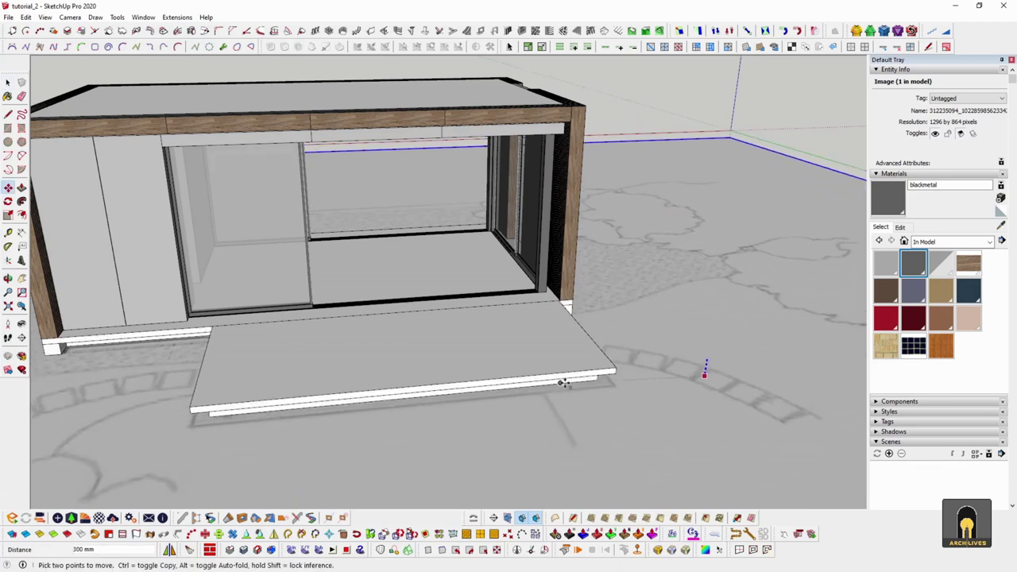
{"action": "middle_click_drag", "start_coordinate": [636, 386], "coordinate": [625, 404]}
Examine the slatted roof corner photo and the interior photo for the door threshold and timber deck details
{"action": "scroll", "coordinate": [463, 310], "scroll_direction": "up", "scroll_amount": 2}
{"action": "scroll", "coordinate": [462, 305], "scroll_direction": "up", "scroll_amount": 2}
{"action": "scroll", "coordinate": [465, 310], "scroll_direction": "down", "scroll_amount": 5}
{"action": "scroll", "coordinate": [669, 331], "scroll_direction": "up", "scroll_amount": 2}
{"action": "scroll", "coordinate": [570, 416], "scroll_direction": "up", "scroll_amount": 2}
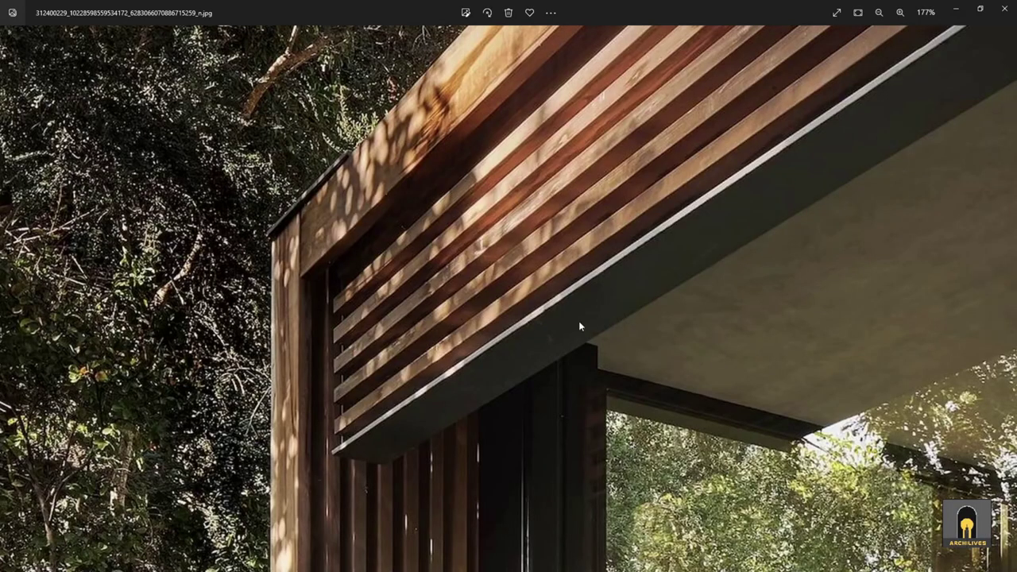
{"action": "key", "text": "Right"}
{"action": "scroll", "coordinate": [581, 452], "scroll_direction": "up", "scroll_amount": 4}
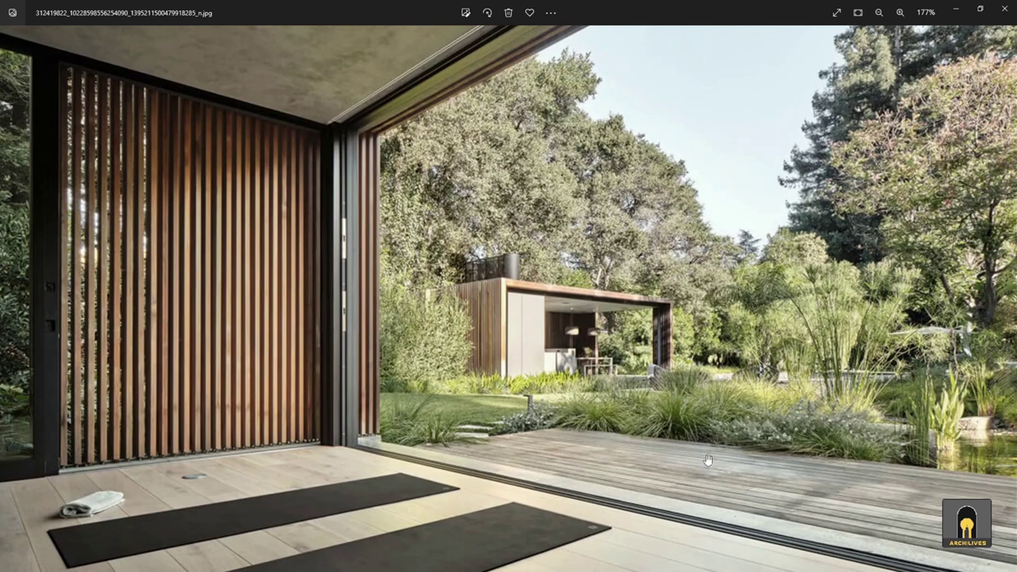
{"action": "scroll", "coordinate": [597, 384], "scroll_direction": "down", "scroll_amount": 5}
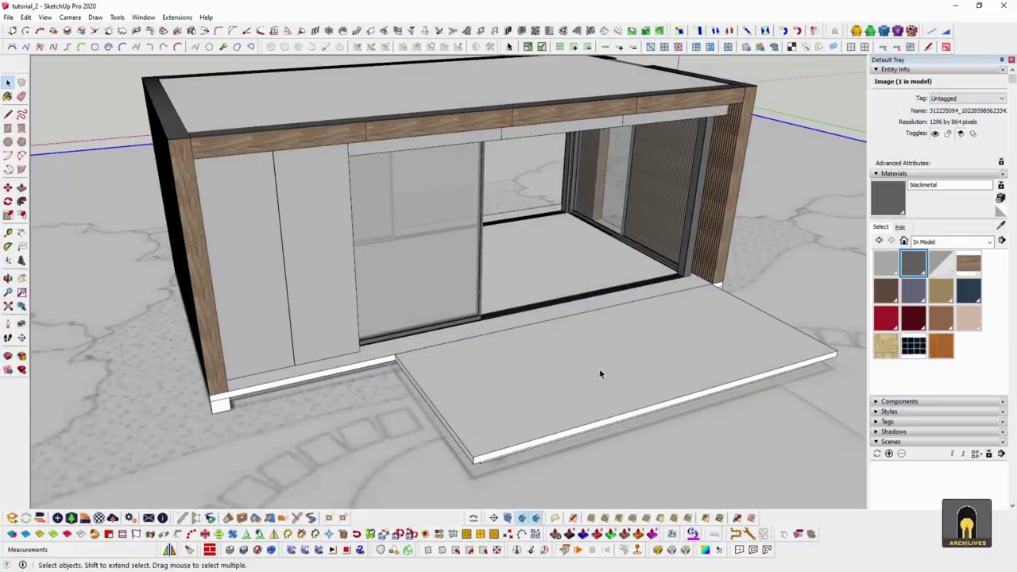
{"action": "mouse_move", "coordinate": [599, 374]}
{"action": "middle_mouse_down"}
{"action": "mouse_move", "coordinate": [434, 412]}
{"action": "mouse_move", "coordinate": [483, 382]}
{"action": "mouse_move", "coordinate": [618, 355]}
{"action": "middle_mouse_up"}
{"action": "scroll", "coordinate": [435, 412], "scroll_direction": "up", "scroll_amount": 3}
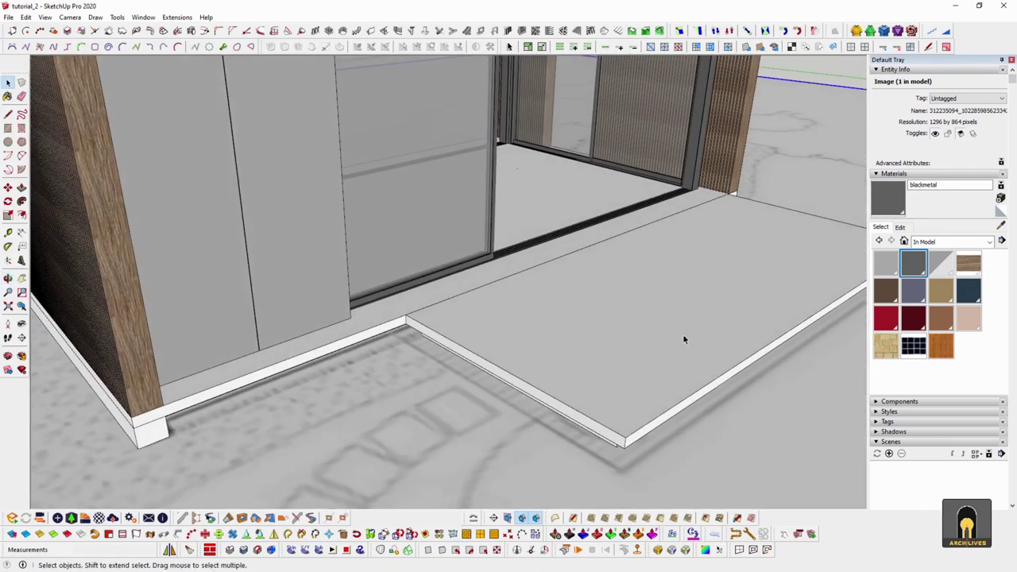
{"action": "left_click", "coordinate": [1001, 198]}
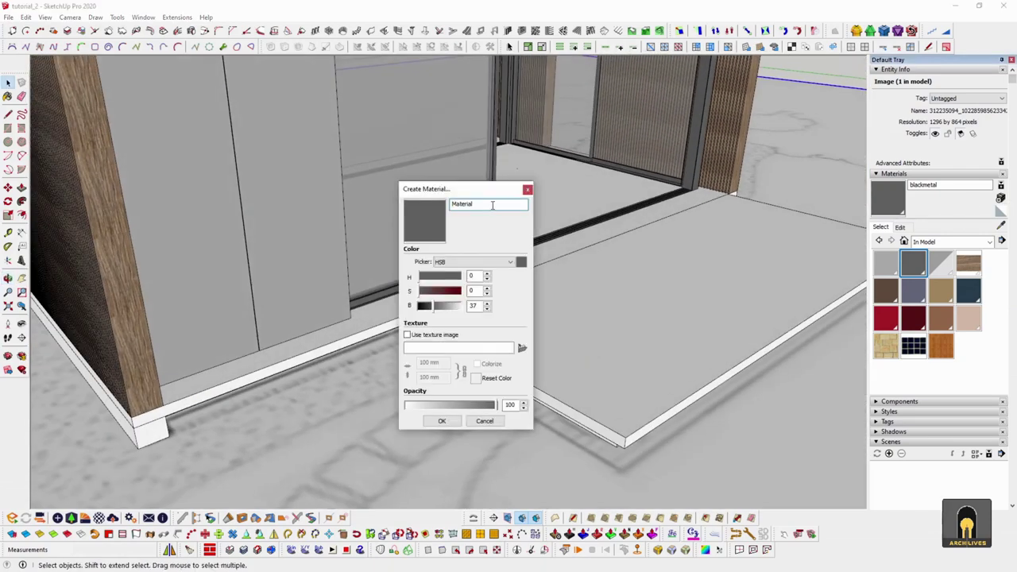
{"action": "left_click", "coordinate": [527, 189]}
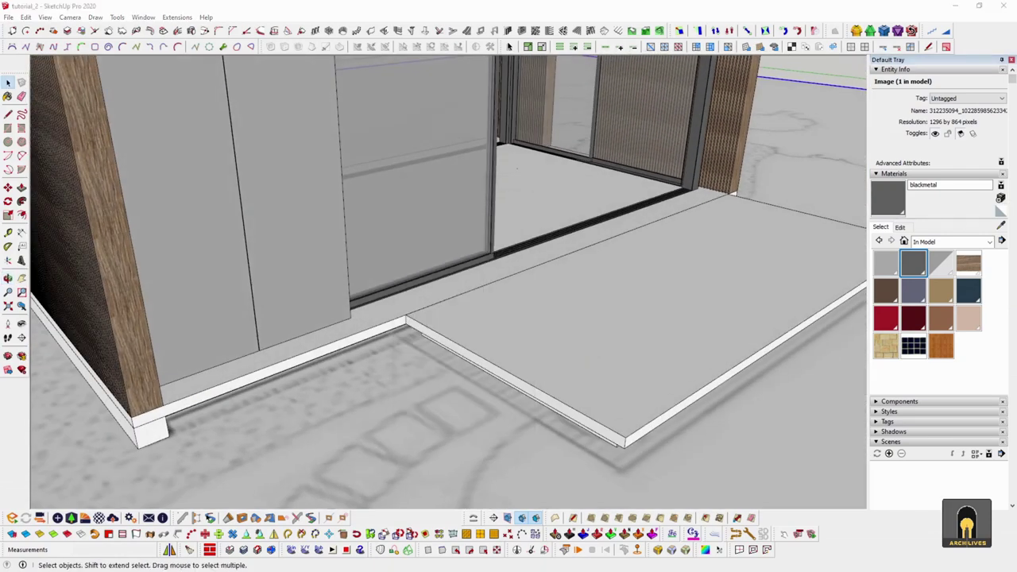
Switch to the web browser and run a Bing image search for "woodern floor outdoor"
{"action": "key", "text": "alt+Tab"}
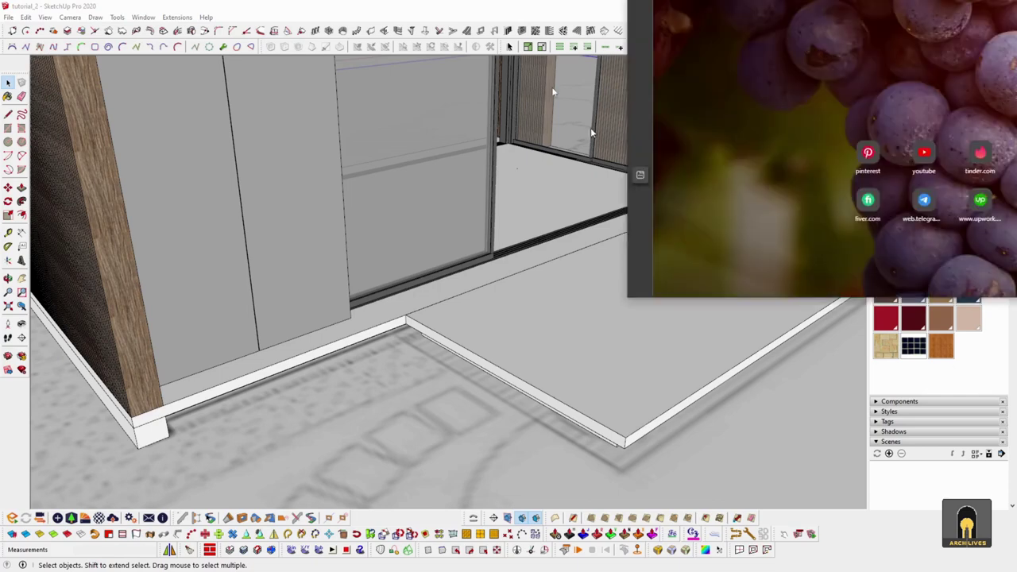
{"action": "left_click", "coordinate": [213, 11]}
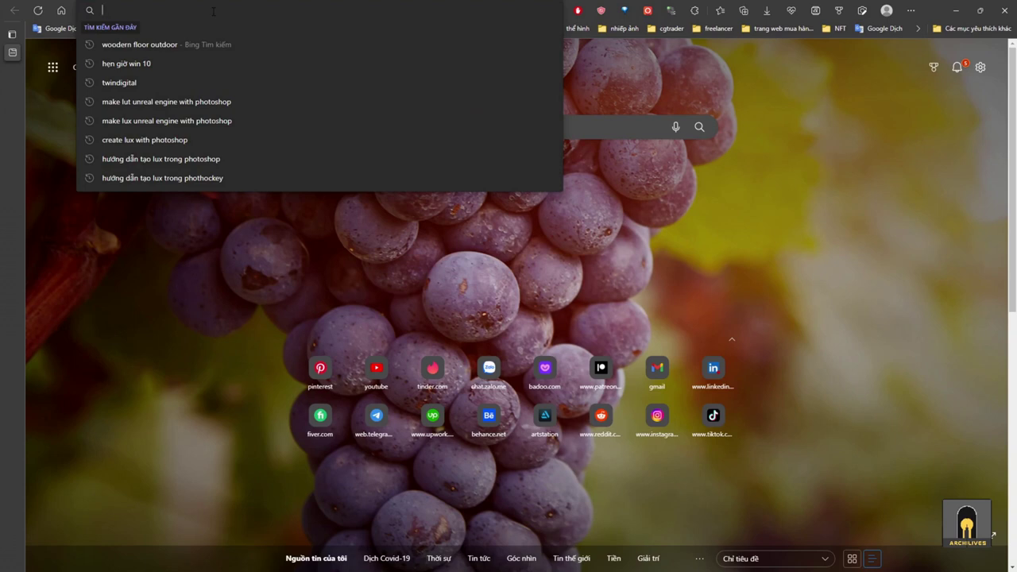
{"action": "type", "text": "woo"}
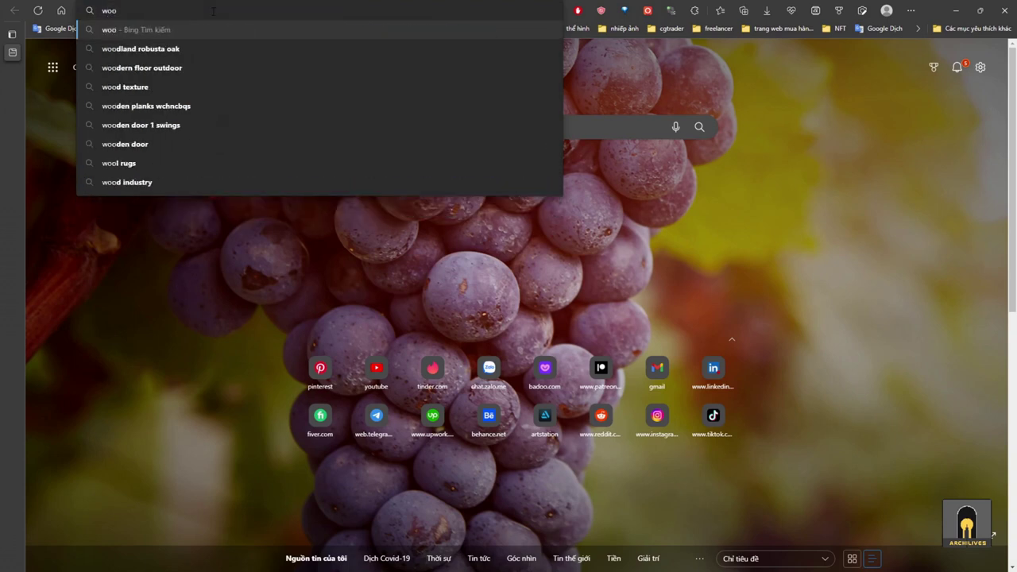
{"action": "type", "text": "dern"}
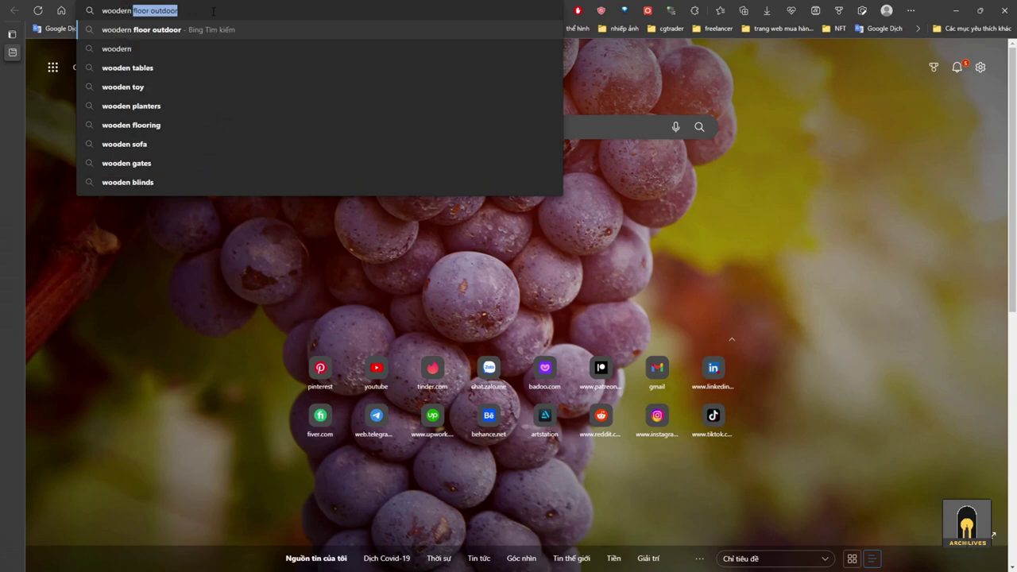
{"action": "key", "text": "Return"}
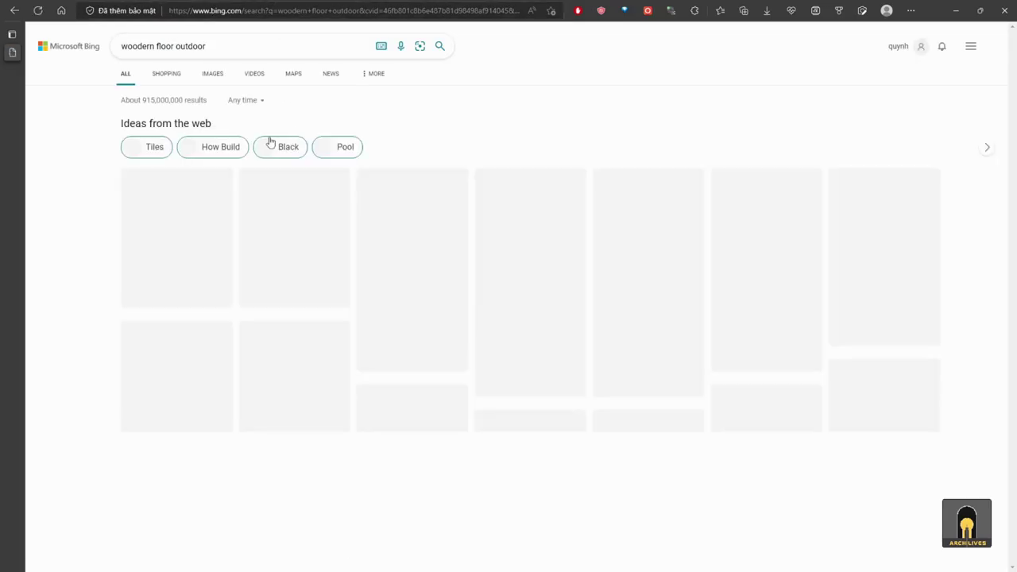
{"action": "left_click", "coordinate": [219, 76]}
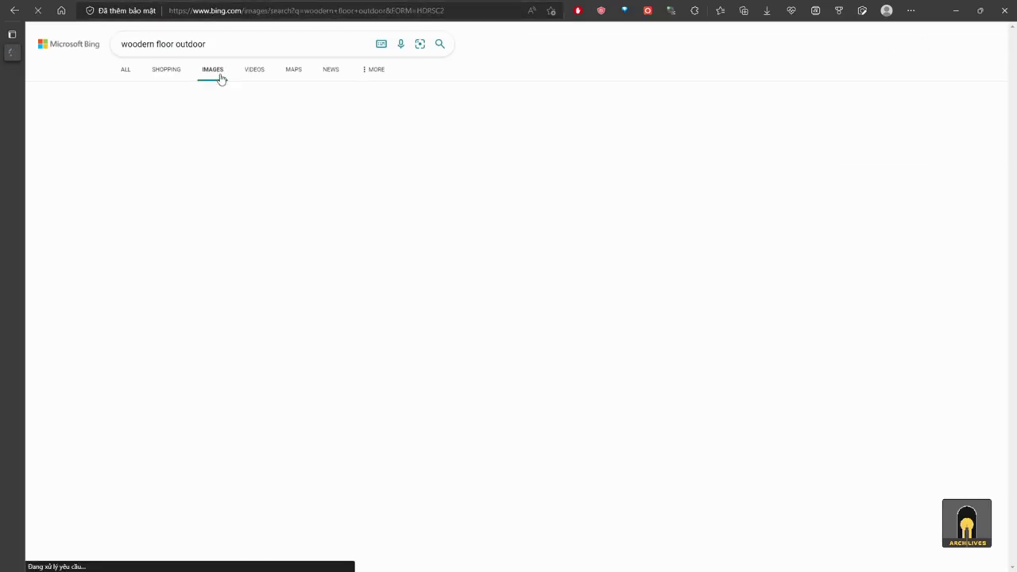
Change the image search to "wooden flooring exterior textured" and open the WoodPlanksFloors0046 old deck planks result
{"action": "type", "text": "textured"}
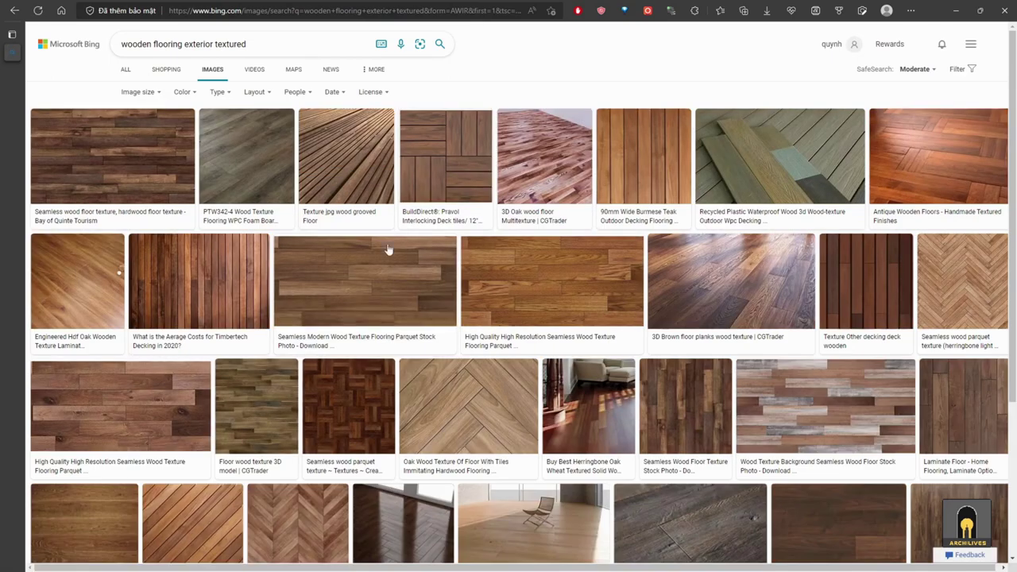
{"action": "scroll", "coordinate": [437, 284], "scroll_direction": "down", "scroll_amount": 4}
{"action": "scroll", "coordinate": [477, 286], "scroll_direction": "down", "scroll_amount": 5}
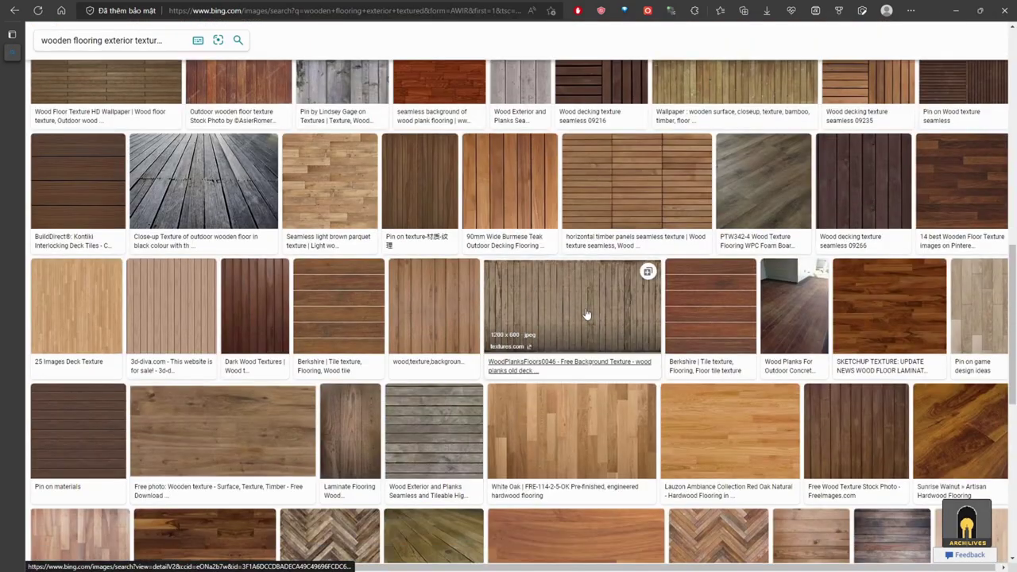
{"action": "left_click", "coordinate": [586, 315]}
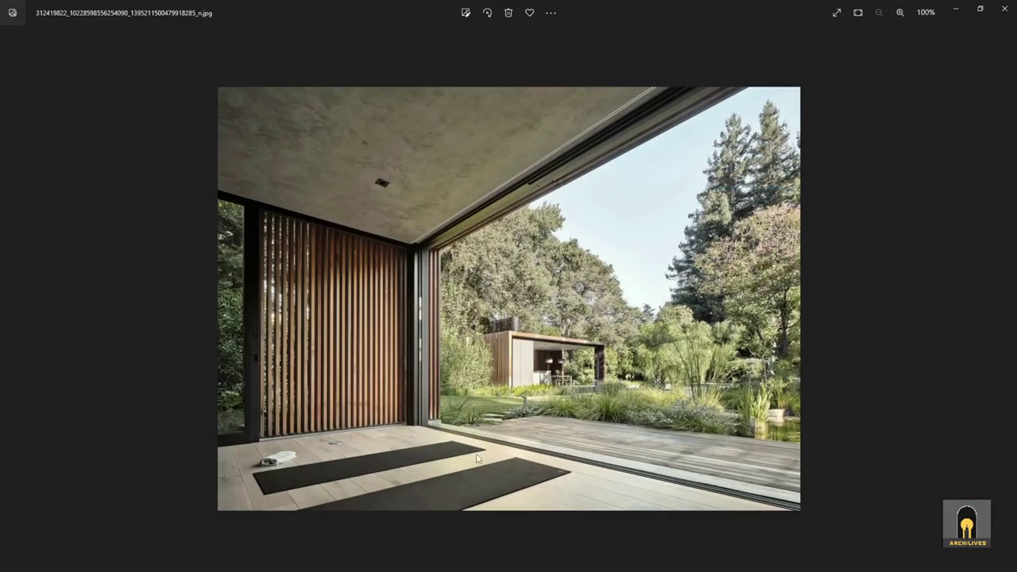
Examine the outdoor deck boards in the house reference photo and compare them with the related wood plank textures
{"action": "scroll", "coordinate": [636, 467], "scroll_direction": "up", "scroll_amount": 5}
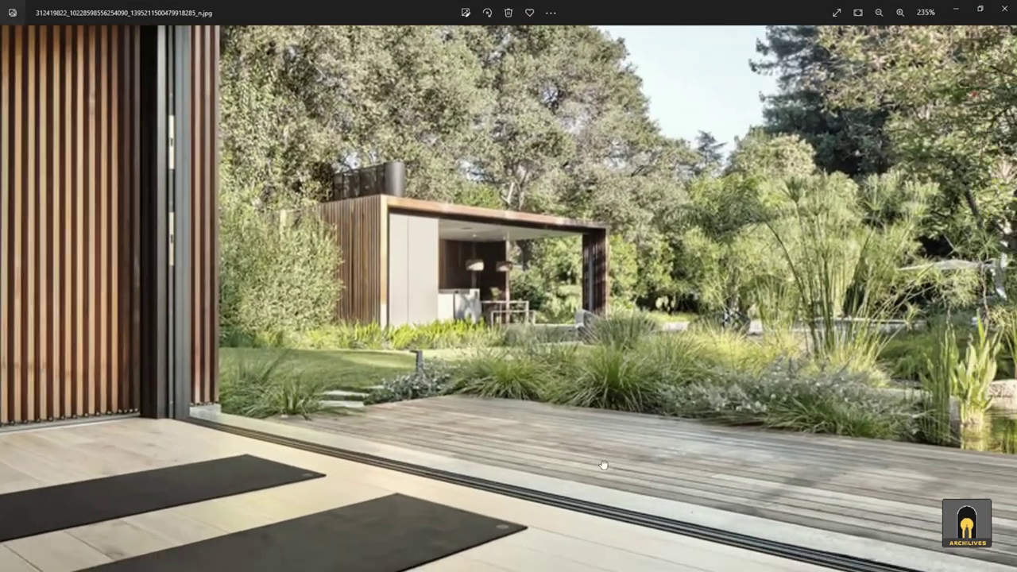
{"action": "left_click_drag", "start_coordinate": [604, 465], "coordinate": [553, 418]}
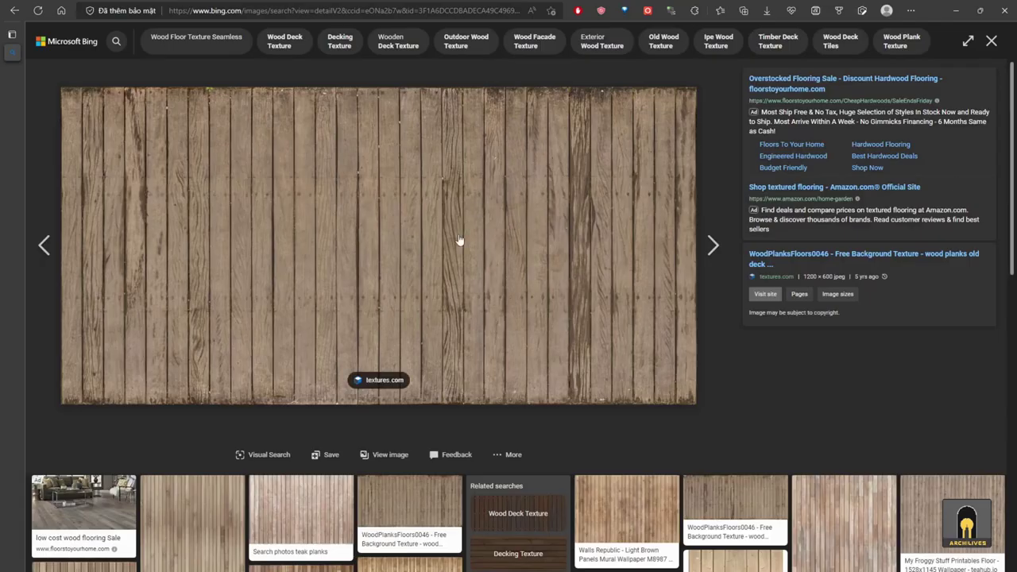
{"action": "scroll", "coordinate": [619, 357], "scroll_direction": "down", "scroll_amount": 4}
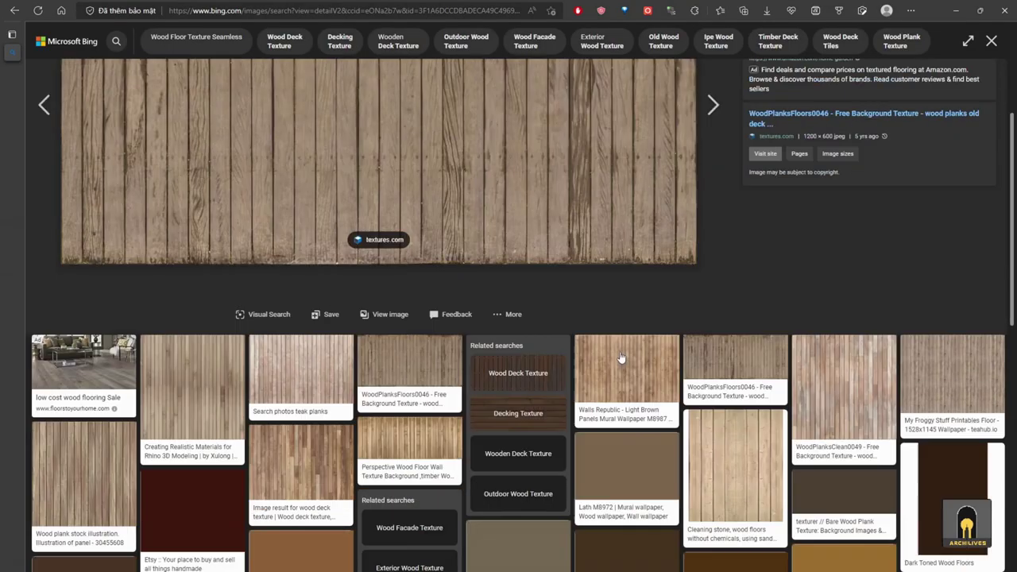
{"action": "scroll", "coordinate": [529, 336], "scroll_direction": "down", "scroll_amount": 4}
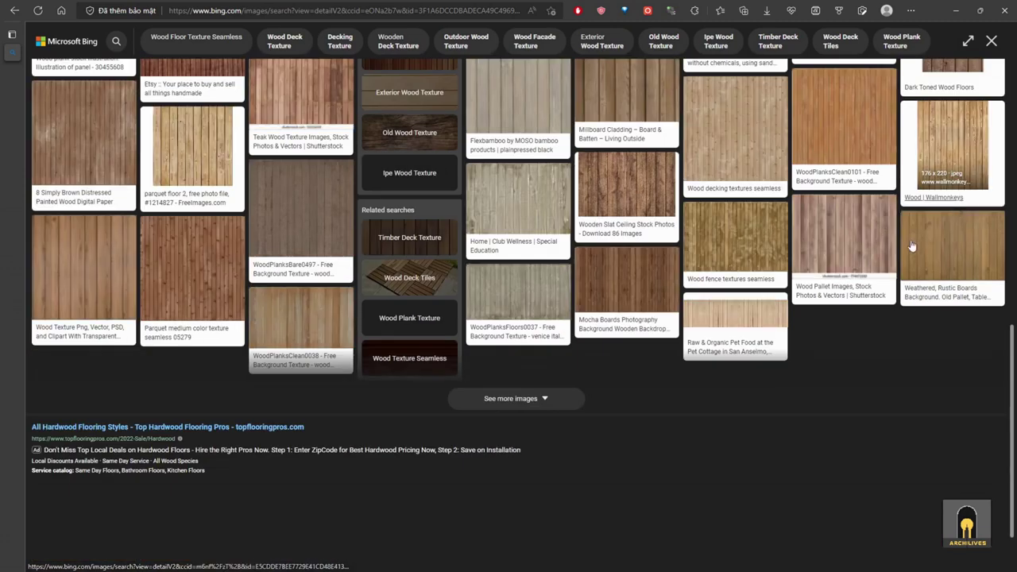
{"action": "scroll", "coordinate": [529, 336], "scroll_direction": "up", "scroll_amount": 1}
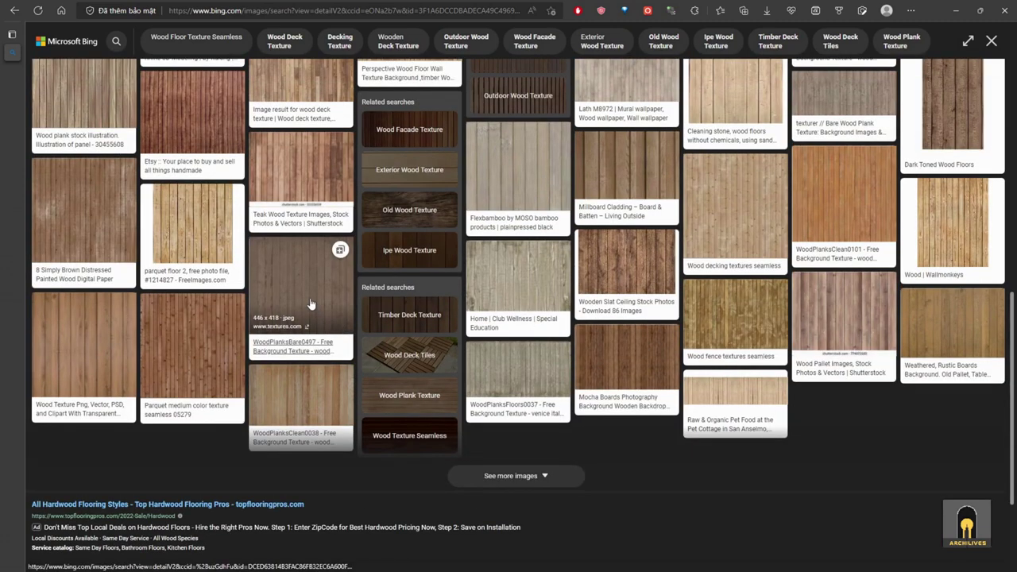
Browse the textures related to the WoodPlanksBare0497 image and the Rhino 3D modeling wood material for a deck match
{"action": "left_click", "coordinate": [337, 294]}
{"action": "scroll", "coordinate": [488, 307], "scroll_direction": "down", "scroll_amount": 6}
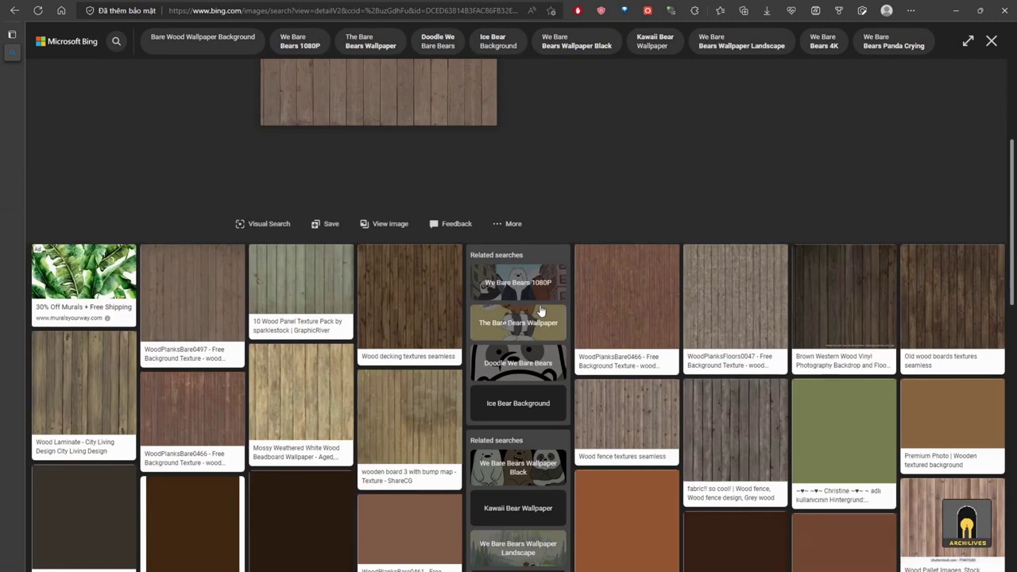
{"action": "scroll", "coordinate": [545, 311], "scroll_direction": "down", "scroll_amount": 10}
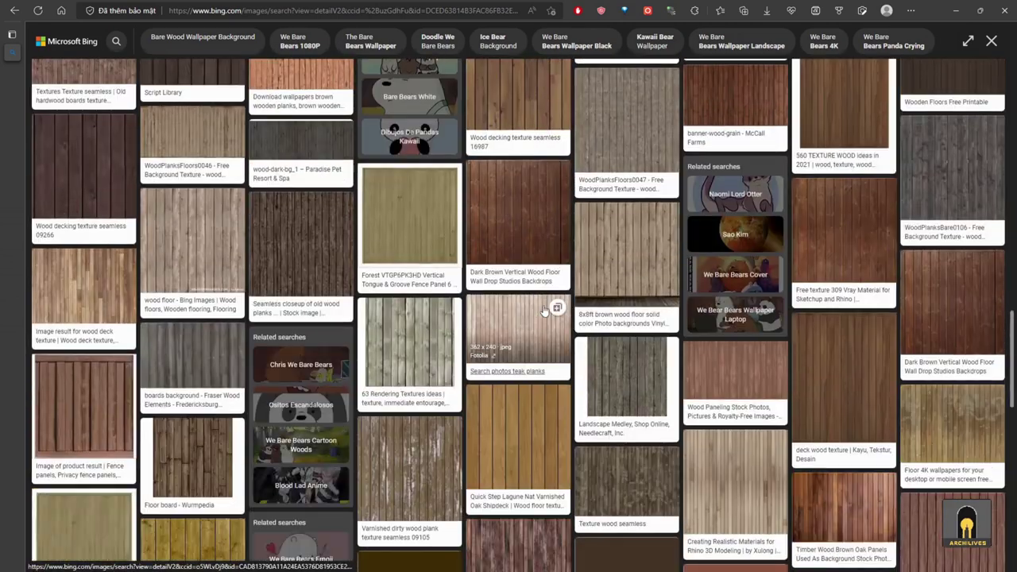
{"action": "scroll", "coordinate": [544, 311], "scroll_direction": "down", "scroll_amount": 2}
{"action": "left_click", "coordinate": [717, 336]}
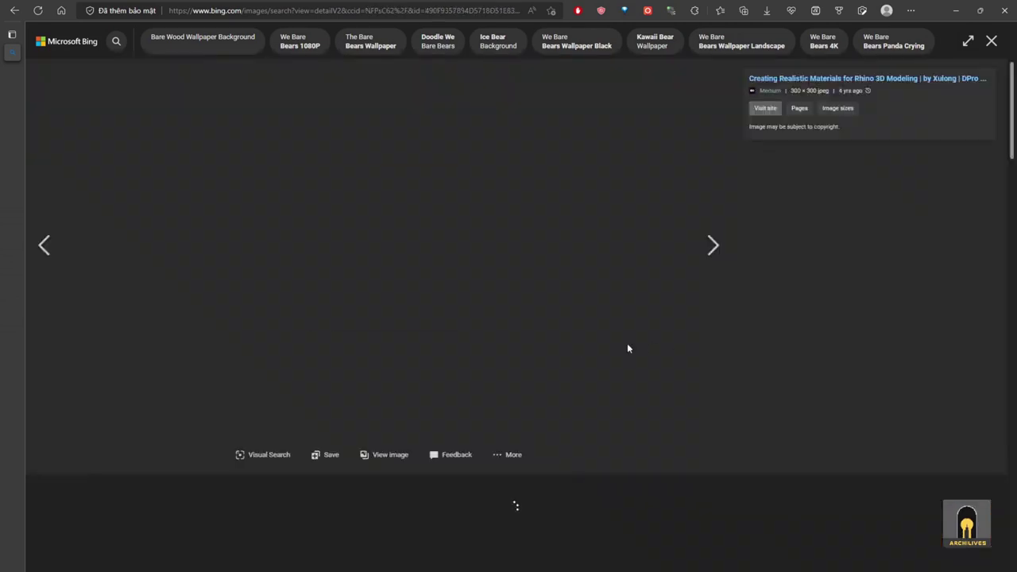
{"action": "scroll", "coordinate": [570, 347], "scroll_direction": "down", "scroll_amount": 1}
{"action": "scroll", "coordinate": [569, 347], "scroll_direction": "down", "scroll_amount": 3}
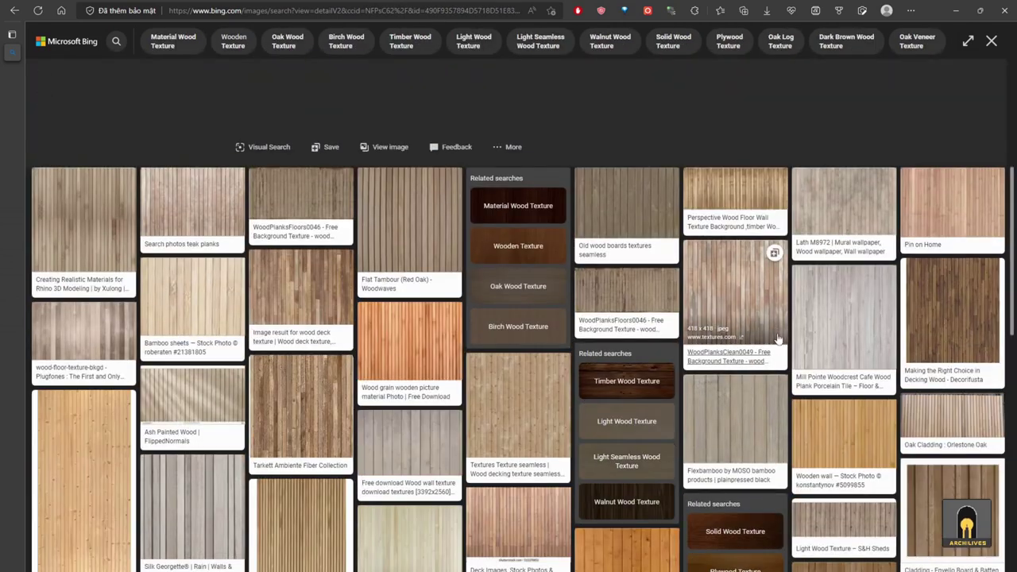
{"action": "scroll", "coordinate": [768, 369], "scroll_direction": "down", "scroll_amount": 2}
{"action": "scroll", "coordinate": [768, 370], "scroll_direction": "down", "scroll_amount": 2}
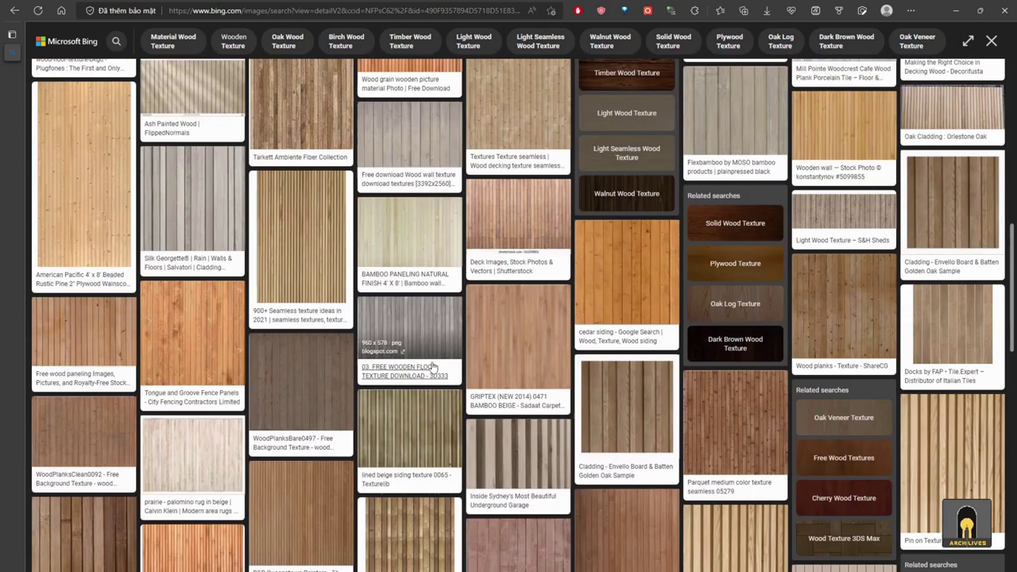
View the American Pacific beaded rustic pine panel image and look through its related textures for a lighter decking pattern
{"action": "left_click", "coordinate": [84, 190]}
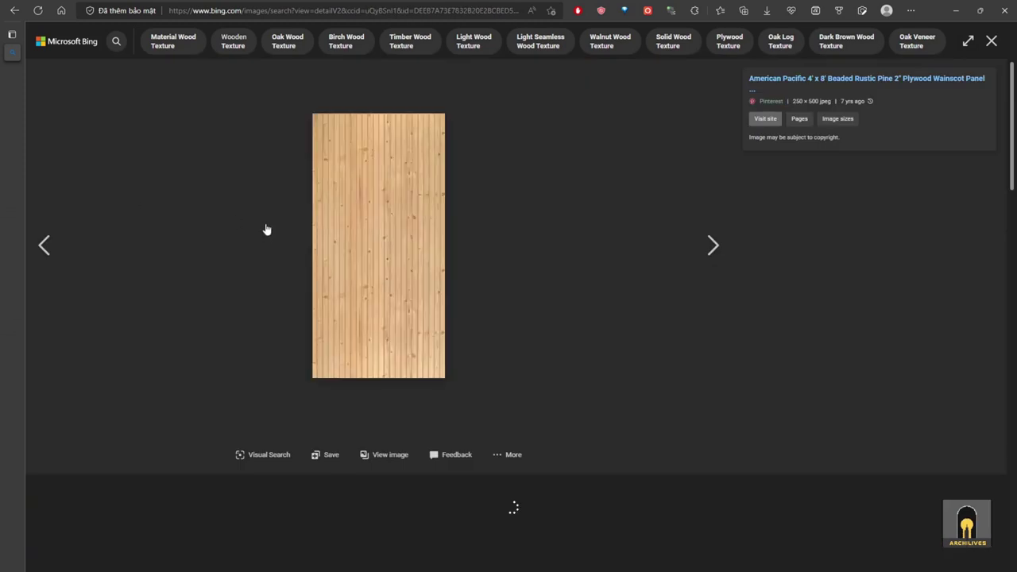
{"action": "scroll", "coordinate": [403, 264], "scroll_direction": "down", "scroll_amount": 2}
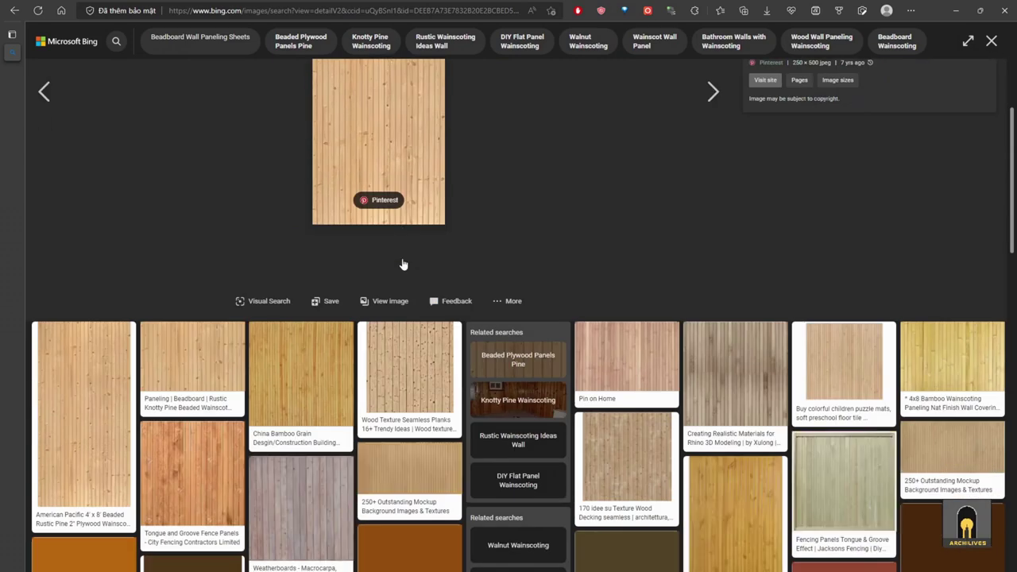
{"action": "scroll", "coordinate": [403, 264], "scroll_direction": "up", "scroll_amount": 2}
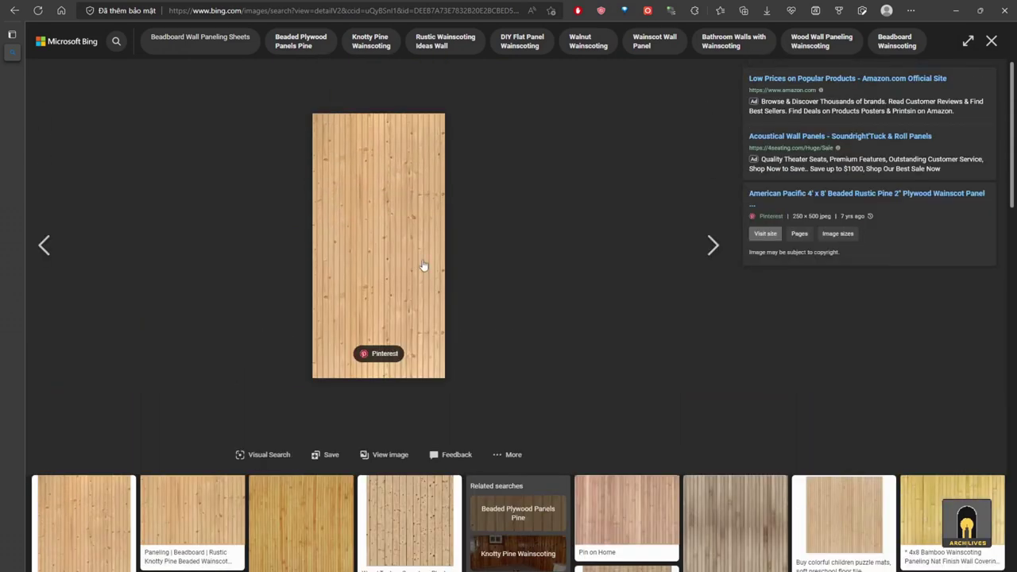
{"action": "scroll", "coordinate": [500, 271], "scroll_direction": "down", "scroll_amount": 10}
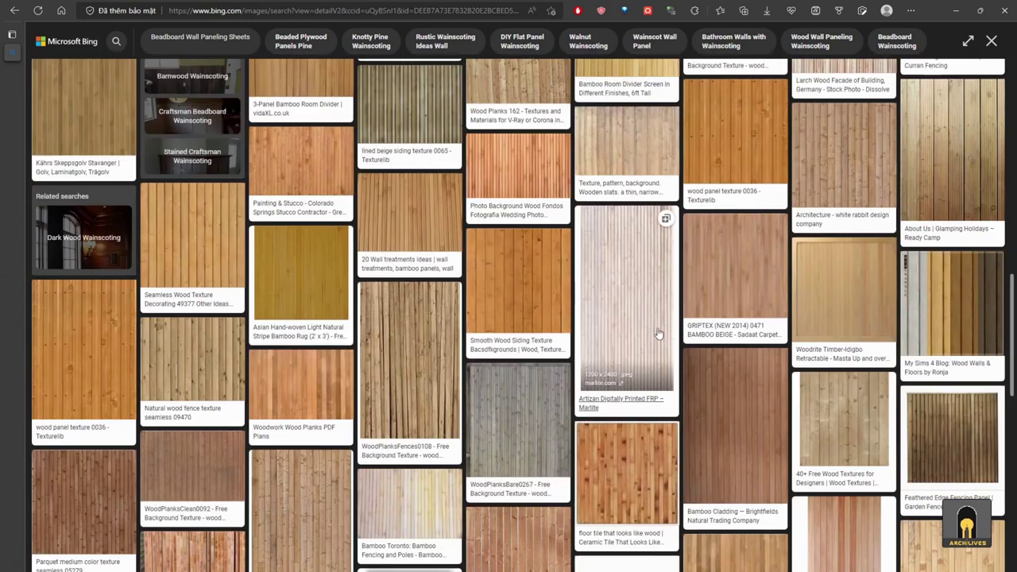
Open the Artizan Digitally Printed FRP plank image and save it as 2715-SKY-Beaded-Groove-White-Patina in the tutorial texture folder
{"action": "left_click", "coordinate": [631, 292]}
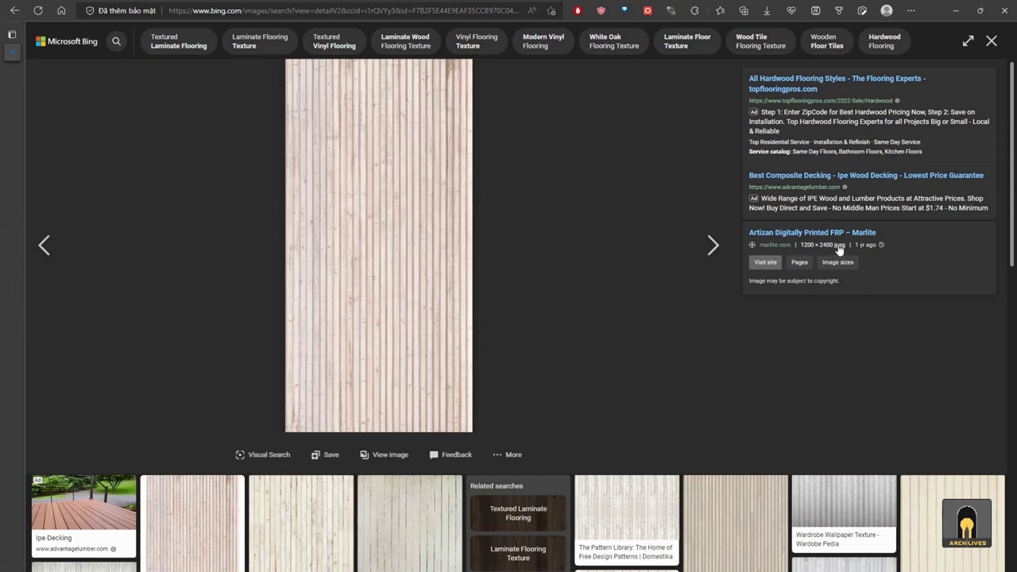
{"action": "scroll", "coordinate": [585, 318], "scroll_direction": "down", "scroll_amount": 5}
{"action": "scroll", "coordinate": [604, 313], "scroll_direction": "up", "scroll_amount": 5}
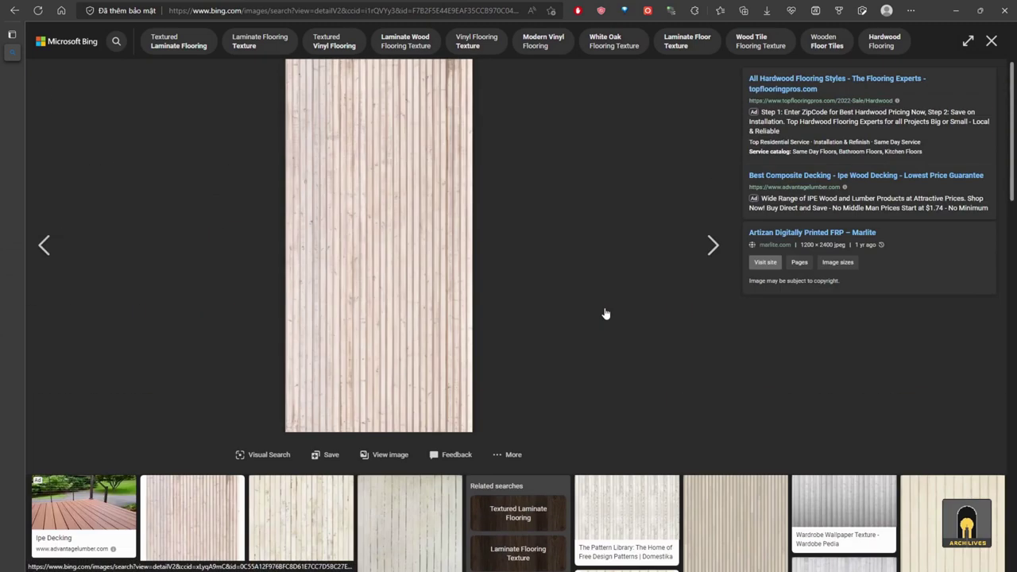
{"action": "right_click", "coordinate": [392, 180]}
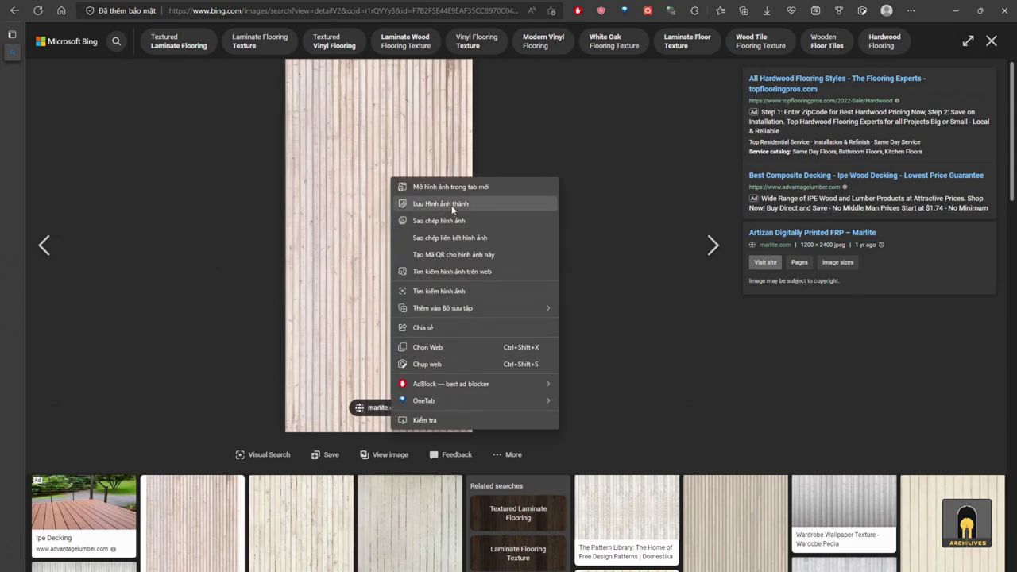
{"action": "left_click", "coordinate": [451, 205]}
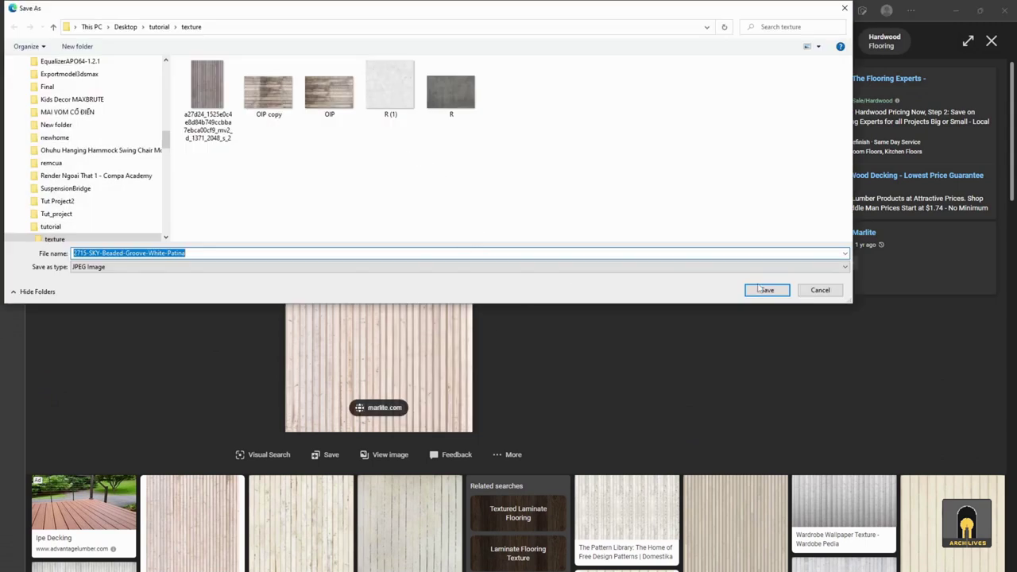
{"action": "left_click", "coordinate": [764, 290]}
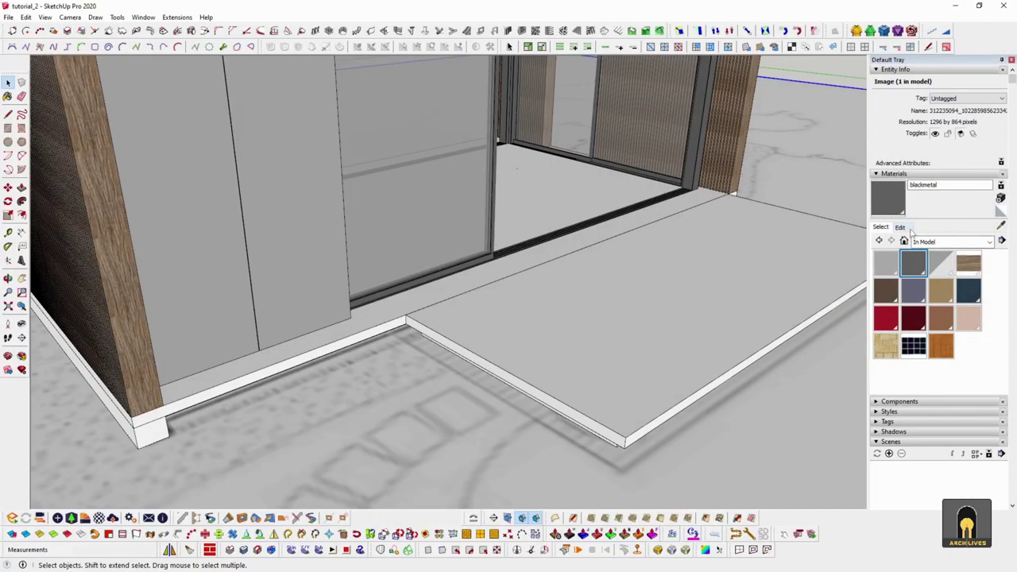
Back in SketchUp, create a material named woodfloor using the 2715-SKY-Beaded-Groove-White-Patina image as its texture
{"action": "left_click", "coordinate": [1000, 199]}
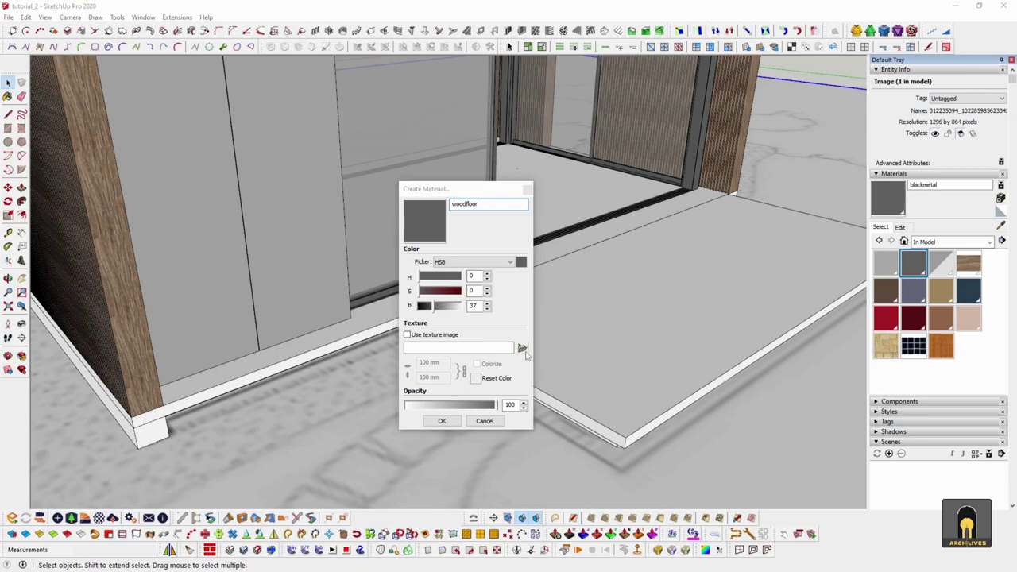
{"action": "left_click", "coordinate": [522, 348]}
{"action": "left_click", "coordinate": [297, 163]}
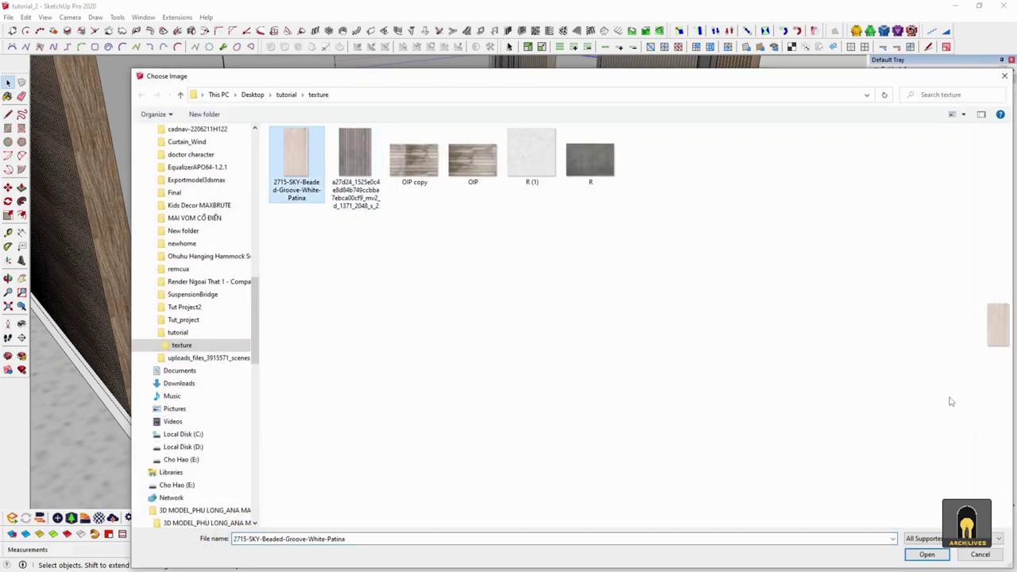
{"action": "left_click_drag", "start_coordinate": [976, 358], "coordinate": [657, 392]}
{"action": "left_click", "coordinate": [927, 553]}
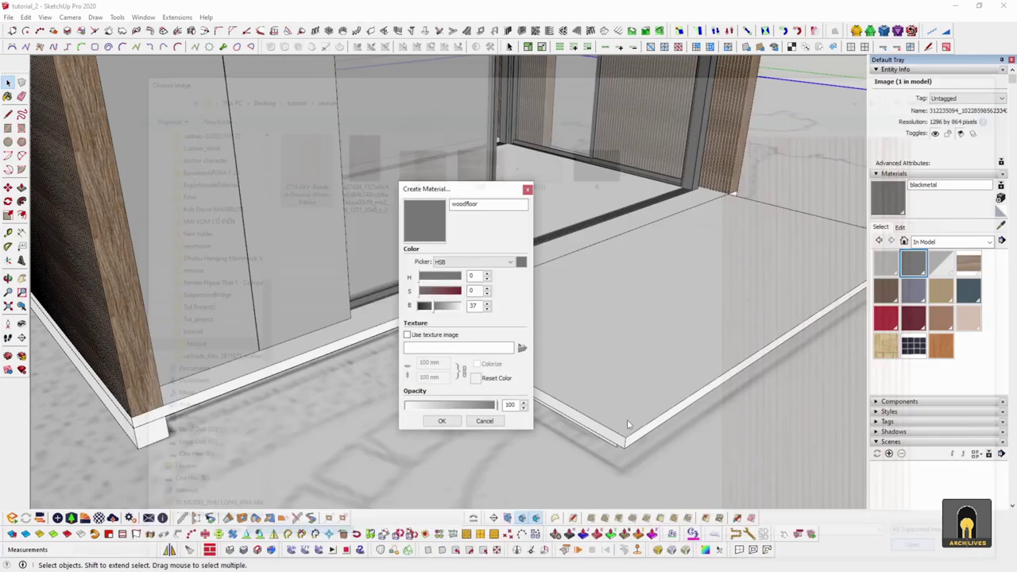
{"action": "left_click", "coordinate": [443, 421]}
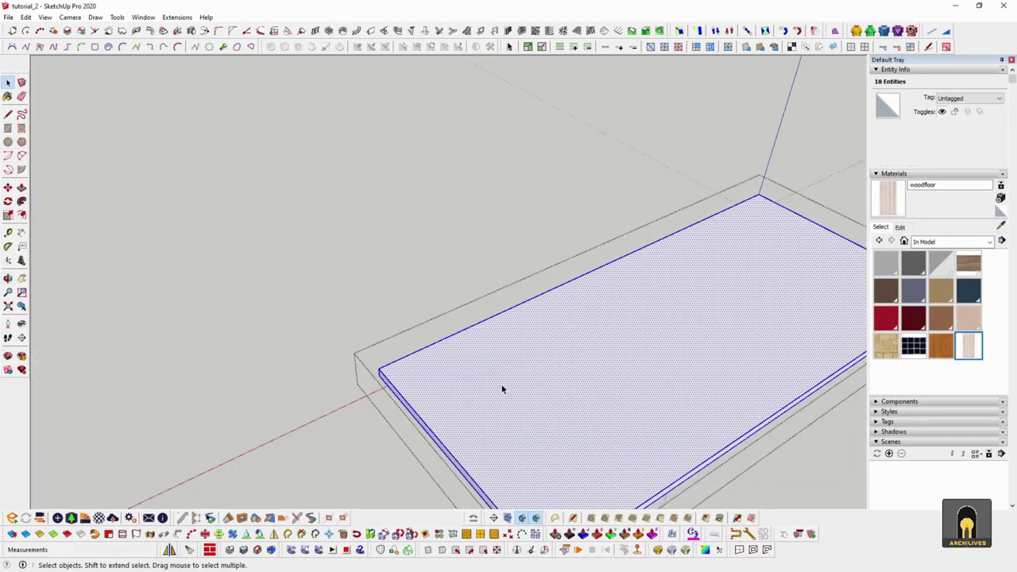
Apply the woodfloor material to the top face of the terrace platform
{"action": "left_click", "coordinate": [502, 389]}
{"action": "middle_click_drag", "start_coordinate": [502, 389], "coordinate": [554, 305]}
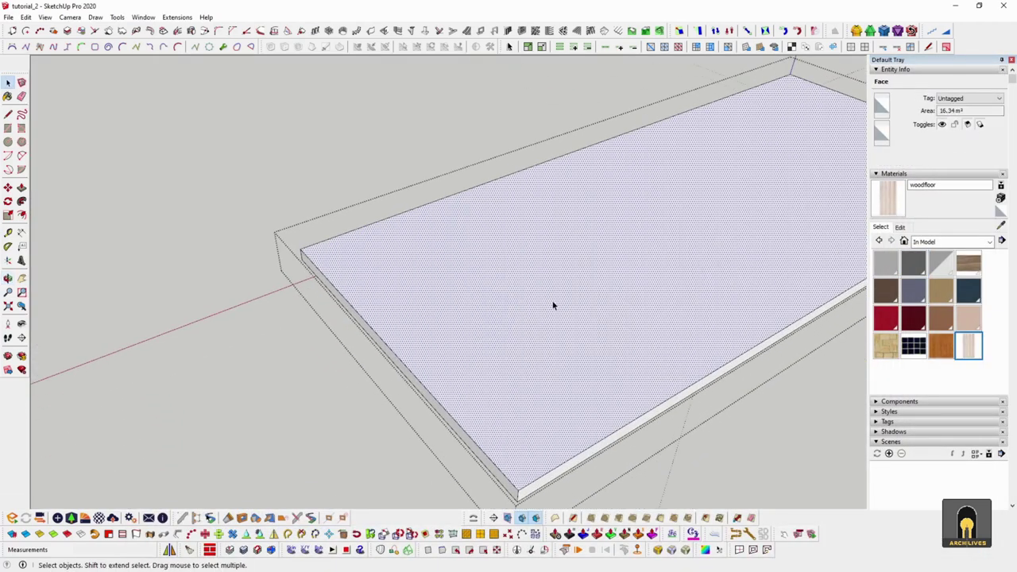
{"action": "left_click", "coordinate": [538, 357]}
{"action": "scroll", "coordinate": [529, 352], "scroll_direction": "up", "scroll_amount": 4}
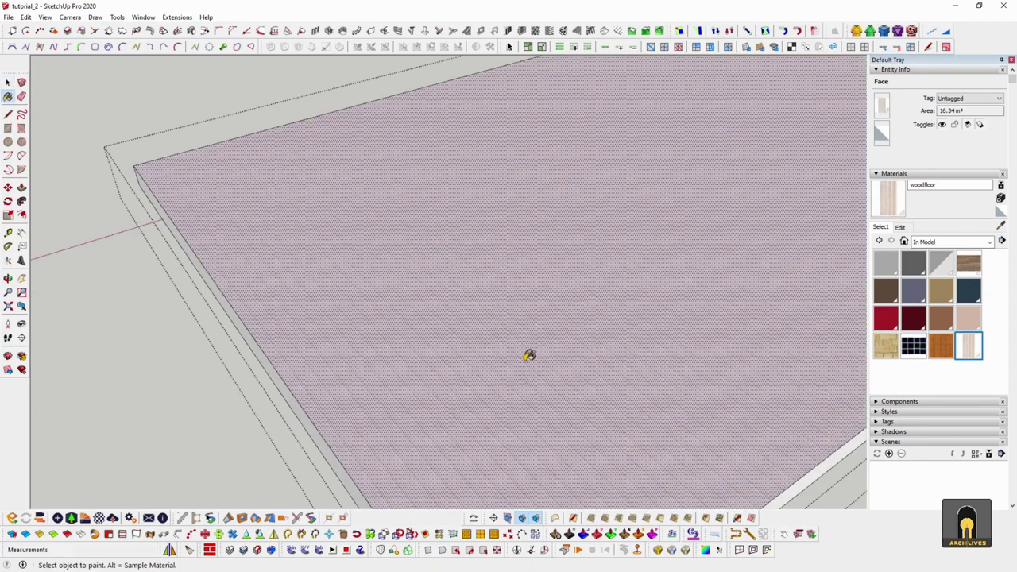
{"action": "key", "text": "space"}
Set the woodfloor texture width to 1150 mm with the proportions kept
{"action": "right_click", "coordinate": [618, 252]}
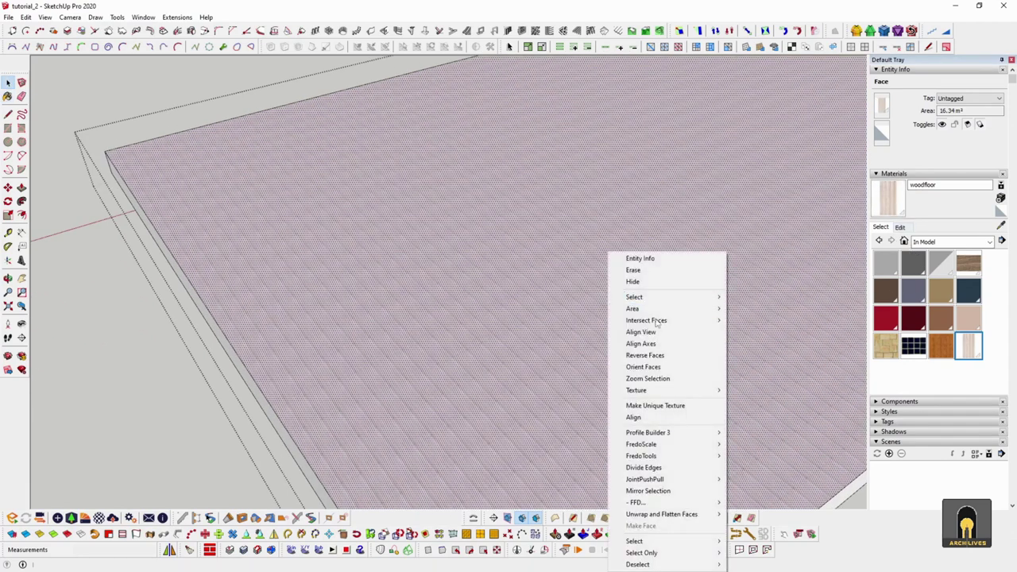
{"action": "left_click", "coordinate": [899, 229]}
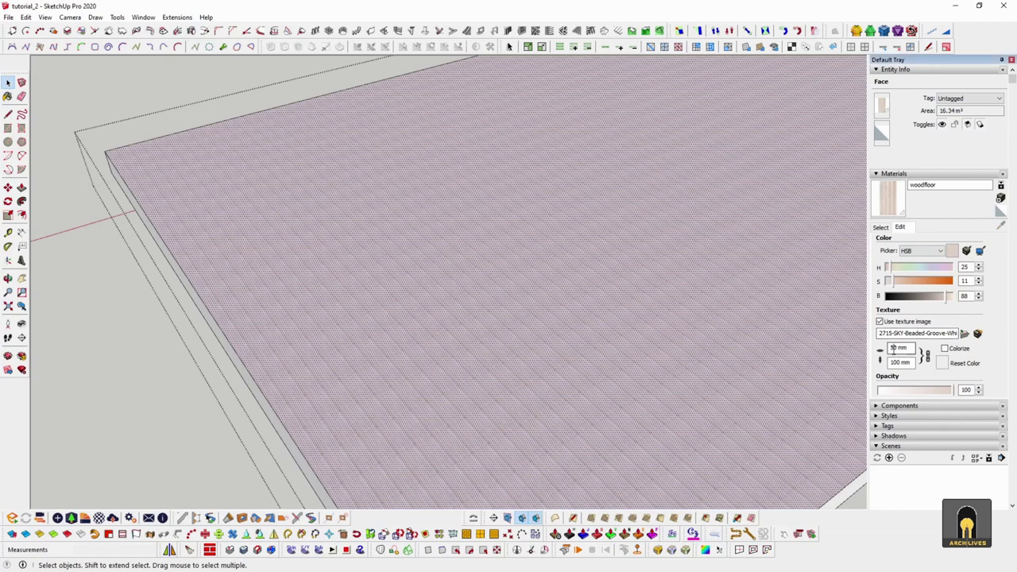
{"action": "left_click", "coordinate": [892, 350]}
{"action": "type", "text": "11"}
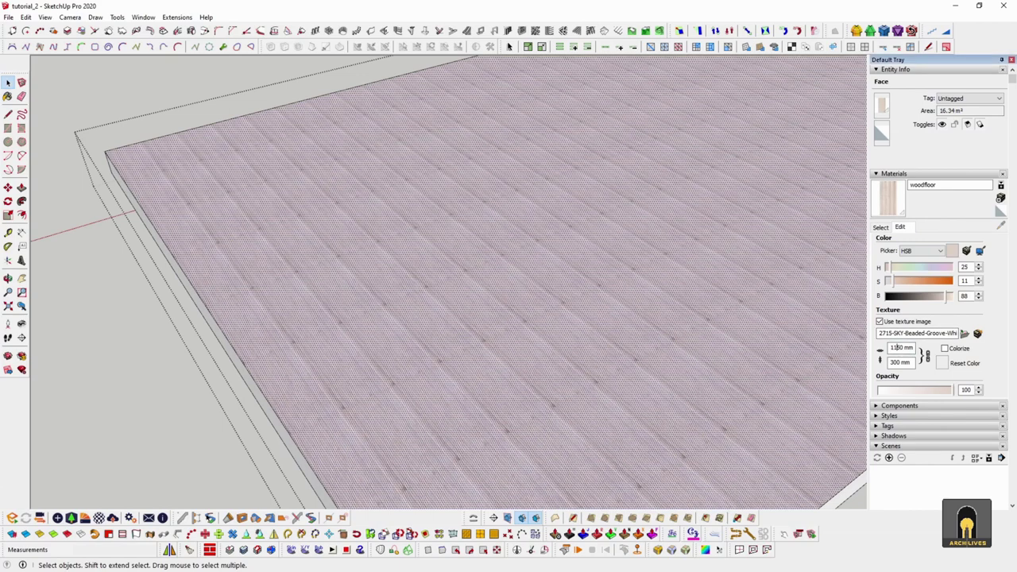
{"action": "key", "text": "Return"}
{"action": "key", "text": "BackSpace"}
{"action": "scroll", "coordinate": [499, 323], "scroll_direction": "down", "scroll_amount": 2}
{"action": "middle_click_drag", "start_coordinate": [561, 294], "coordinate": [352, 363]}
{"action": "scroll", "coordinate": [722, 432], "scroll_direction": "up", "scroll_amount": 3}
{"action": "key", "text": "Escape"}
{"action": "scroll", "coordinate": [540, 294], "scroll_direction": "up", "scroll_amount": 2}
{"action": "scroll", "coordinate": [541, 294], "scroll_direction": "down", "scroll_amount": 3}
Rotate the woodfloor texture on the platform's top face by 90 degrees so the planks run along its length
{"action": "left_click", "coordinate": [520, 279]}
{"action": "middle_click_drag", "start_coordinate": [484, 318], "coordinate": [647, 314]}
{"action": "scroll", "coordinate": [563, 262], "scroll_direction": "up", "scroll_amount": 3}
{"action": "right_click", "coordinate": [519, 229]}
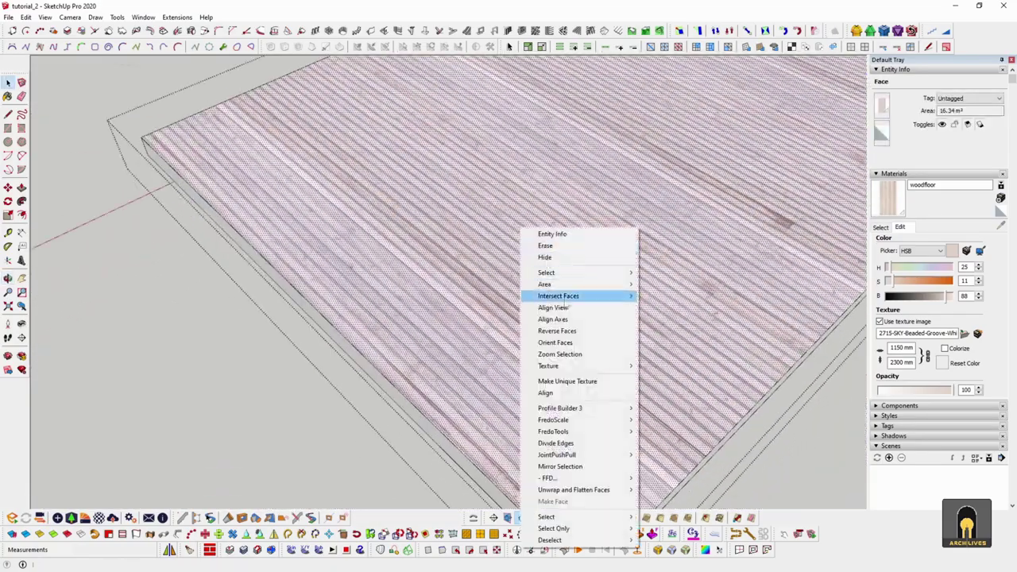
{"action": "mouse_move", "coordinate": [580, 366]}
{"action": "left_click", "coordinate": [656, 367]}
{"action": "right_click", "coordinate": [565, 272]}
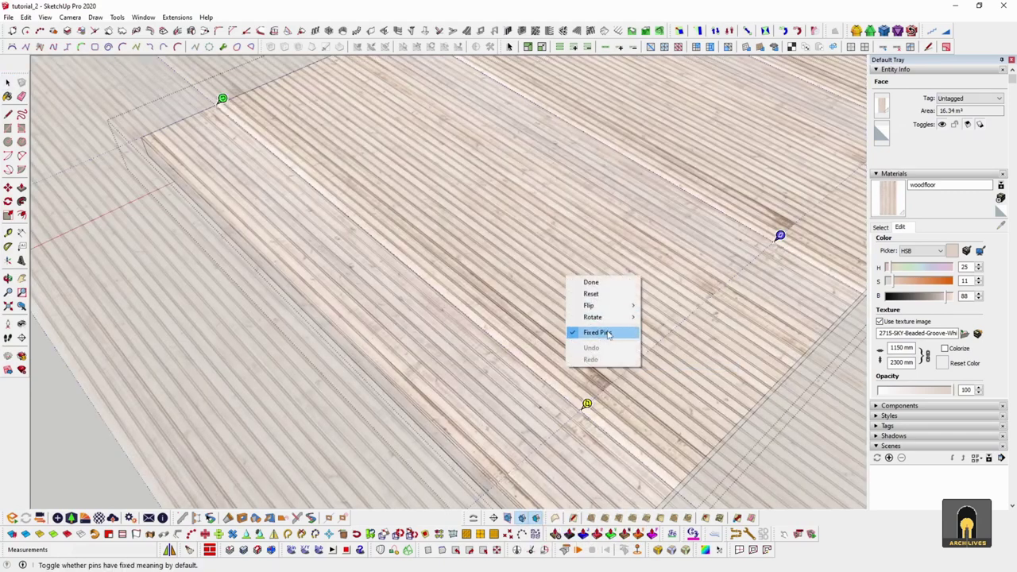
{"action": "left_click", "coordinate": [666, 317]}
{"action": "middle_click_drag", "start_coordinate": [522, 323], "coordinate": [596, 389]}
{"action": "key", "text": "Escape"}
Examine the plank pattern on the platform for tiling seams and repeats, close up and from a distance
{"action": "scroll", "coordinate": [664, 318], "scroll_direction": "up", "scroll_amount": 6}
{"action": "middle_click_drag", "start_coordinate": [664, 318], "coordinate": [472, 318]}
{"action": "scroll", "coordinate": [527, 323], "scroll_direction": "down", "scroll_amount": 3}
{"action": "scroll", "coordinate": [477, 222], "scroll_direction": "up", "scroll_amount": 5}
{"action": "middle_click_drag", "start_coordinate": [495, 250], "coordinate": [326, 270]}
{"action": "scroll", "coordinate": [663, 321], "scroll_direction": "up", "scroll_amount": 5}
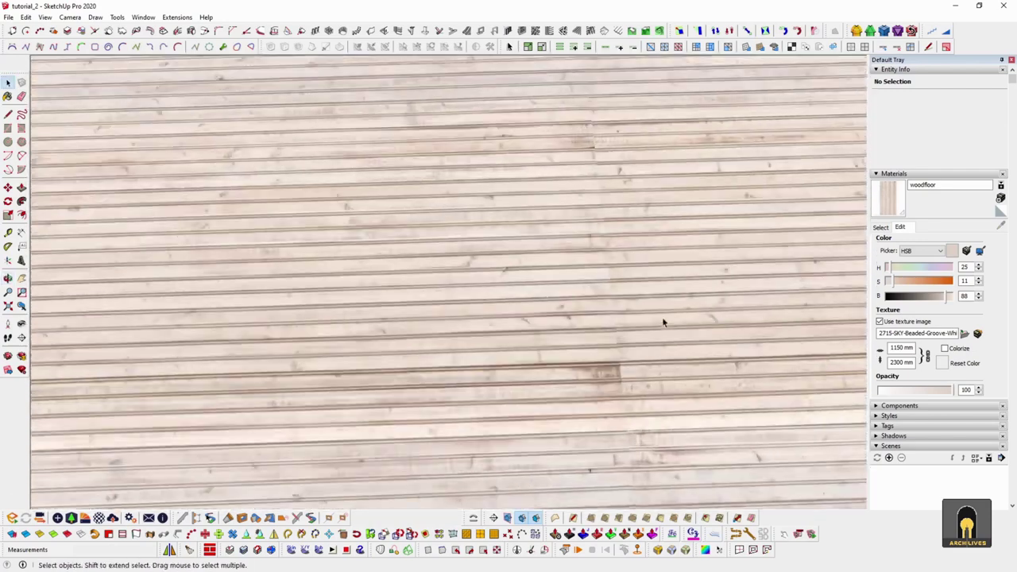
{"action": "scroll", "coordinate": [574, 371], "scroll_direction": "down", "scroll_amount": 3}
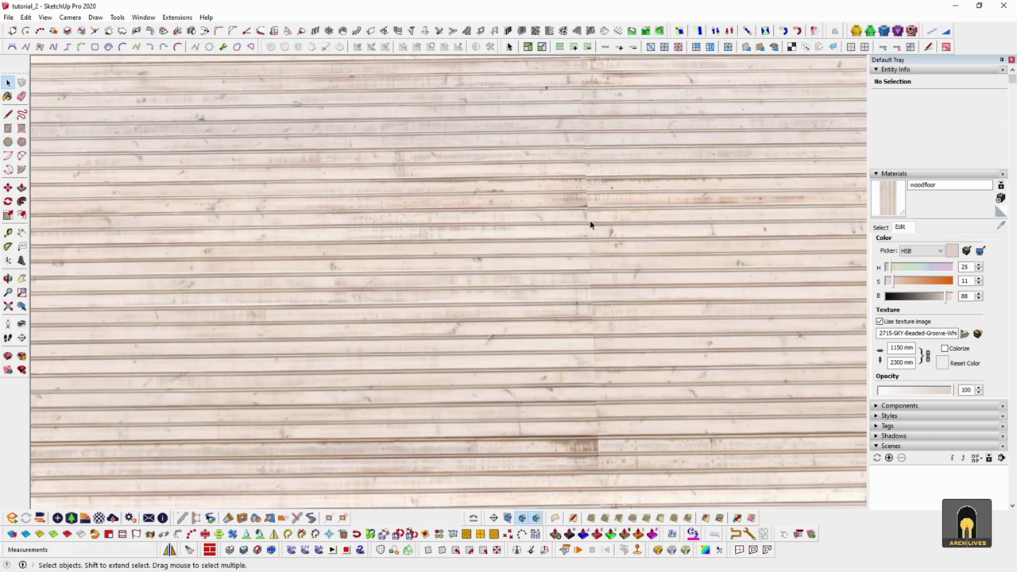
{"action": "scroll", "coordinate": [596, 389], "scroll_direction": "up", "scroll_amount": 3}
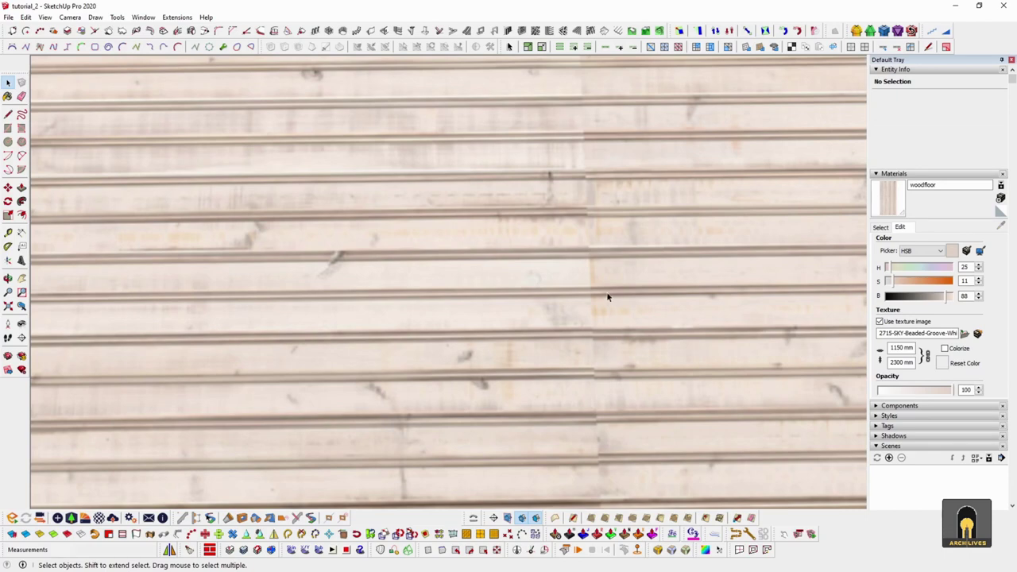
{"action": "scroll", "coordinate": [585, 254], "scroll_direction": "down", "scroll_amount": 6}
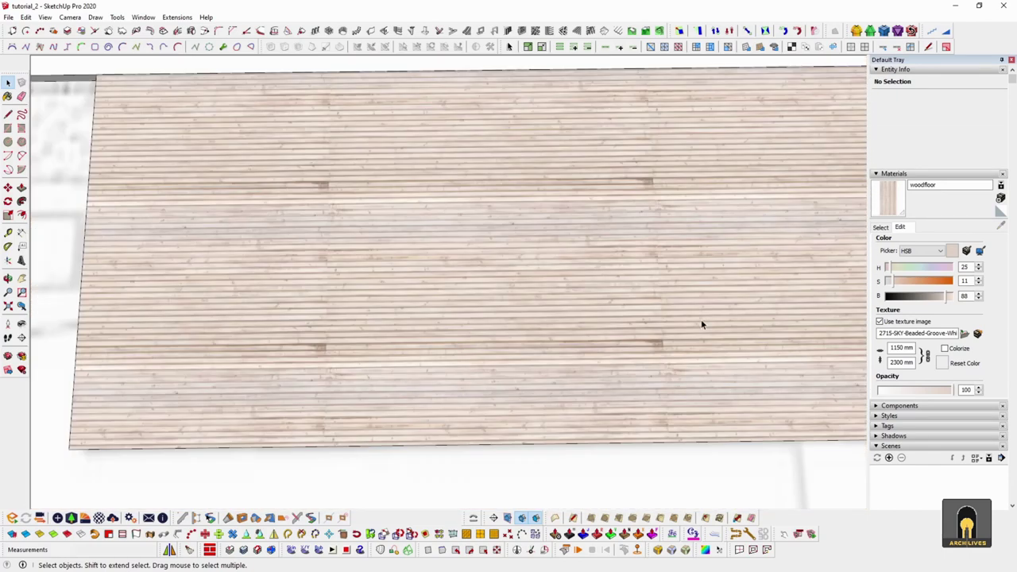
{"action": "scroll", "coordinate": [298, 269], "scroll_direction": "up", "scroll_amount": 3}
{"action": "scroll", "coordinate": [393, 260], "scroll_direction": "up", "scroll_amount": 2}
{"action": "scroll", "coordinate": [394, 263], "scroll_direction": "down", "scroll_amount": 5}
{"action": "middle_click_drag", "start_coordinate": [437, 274], "coordinate": [587, 257]}
{"action": "scroll", "coordinate": [587, 257], "scroll_direction": "up", "scroll_amount": 1}
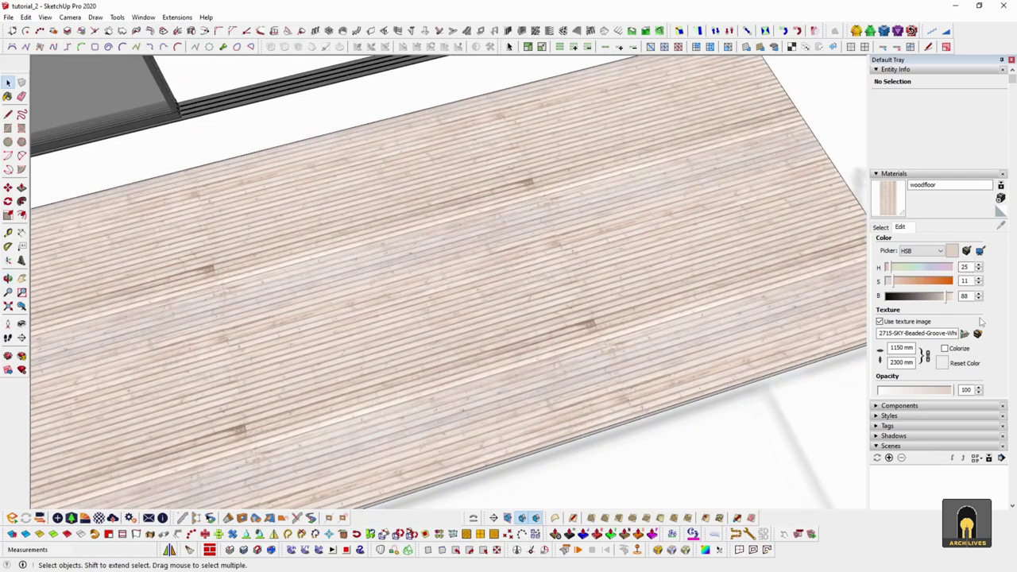
Replace the woodfloor texture image with a27d24_1525e0c4e8d84b749ccbba7ebca00cf9_mv2_d_1371_2048_s_2 from the texture folder
{"action": "left_click", "coordinate": [965, 333]}
{"action": "left_click", "coordinate": [230, 121]}
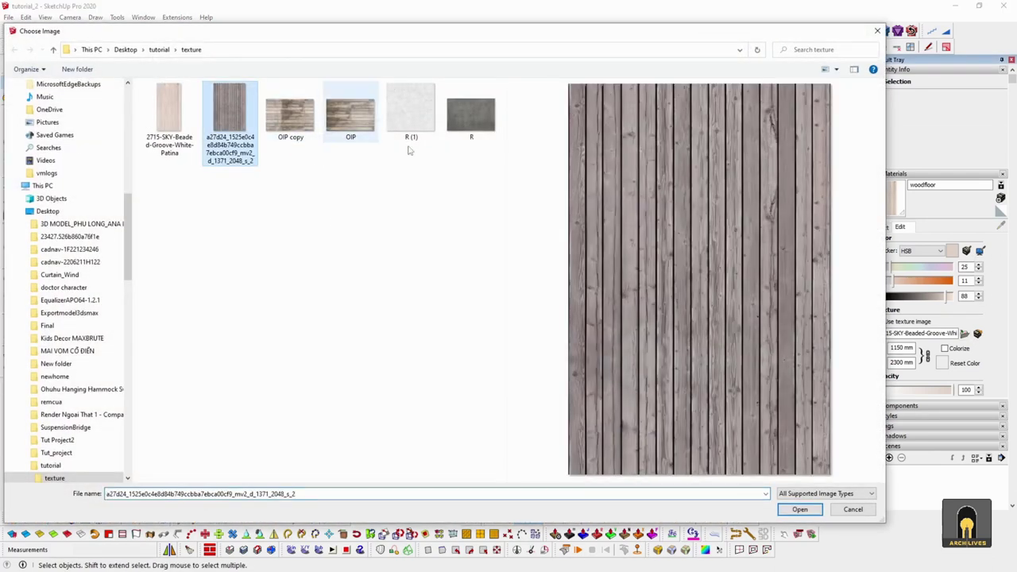
{"action": "left_click", "coordinate": [797, 512]}
{"action": "scroll", "coordinate": [581, 280], "scroll_direction": "down", "scroll_amount": 5}
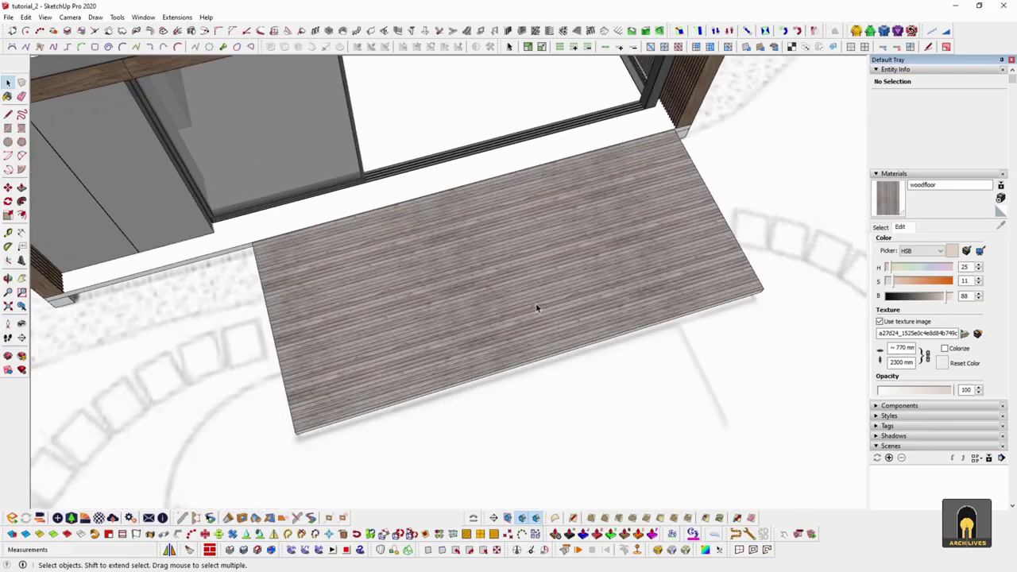
{"action": "middle_click_drag", "start_coordinate": [581, 280], "coordinate": [399, 358]}
{"action": "scroll", "coordinate": [462, 429], "scroll_direction": "up", "scroll_amount": 5}
{"action": "scroll", "coordinate": [514, 351], "scroll_direction": "up", "scroll_amount": 6}
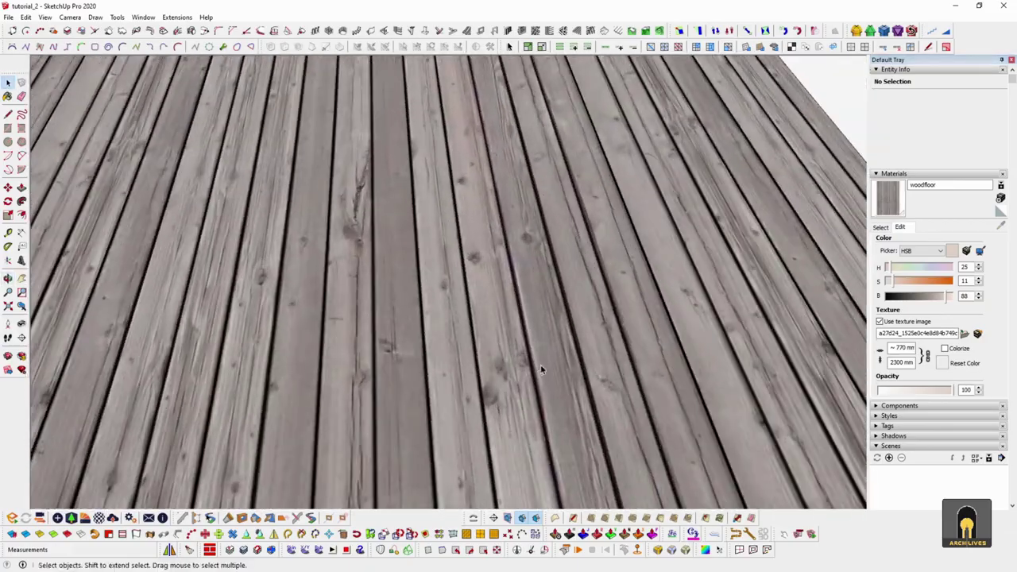
{"action": "middle_click_drag", "start_coordinate": [540, 364], "coordinate": [285, 318]}
{"action": "scroll", "coordinate": [284, 317], "scroll_direction": "down", "scroll_amount": 6}
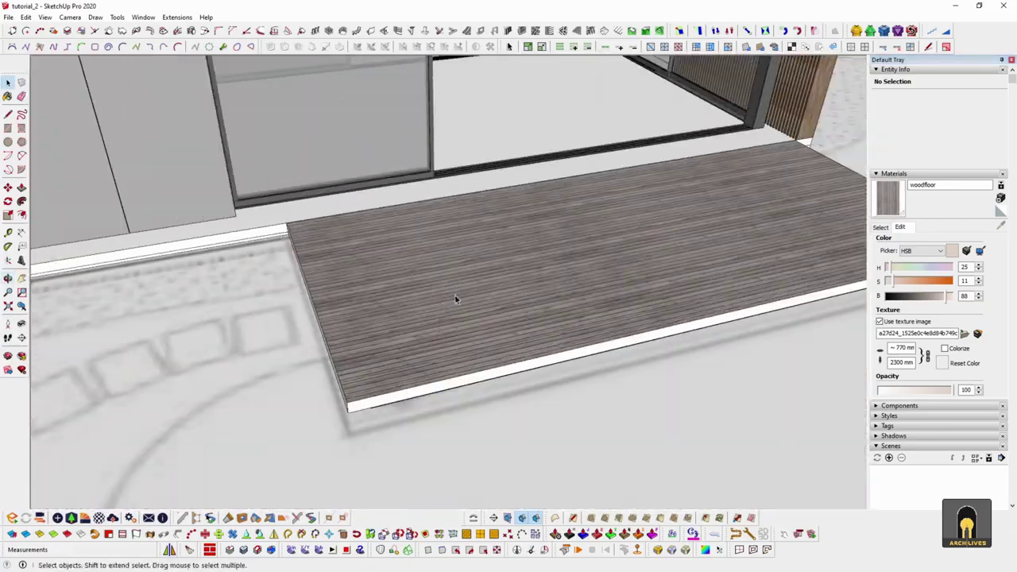
Measure the width of a single plank in the decking texture
{"action": "middle_click_drag", "start_coordinate": [456, 295], "coordinate": [652, 317]}
{"action": "scroll", "coordinate": [553, 384], "scroll_direction": "up", "scroll_amount": 4}
{"action": "scroll", "coordinate": [551, 384], "scroll_direction": "up", "scroll_amount": 5}
{"action": "middle_click_drag", "start_coordinate": [549, 370], "coordinate": [652, 333]}
{"action": "scroll", "coordinate": [613, 360], "scroll_direction": "up", "scroll_amount": 2}
{"action": "key", "text": "l"}
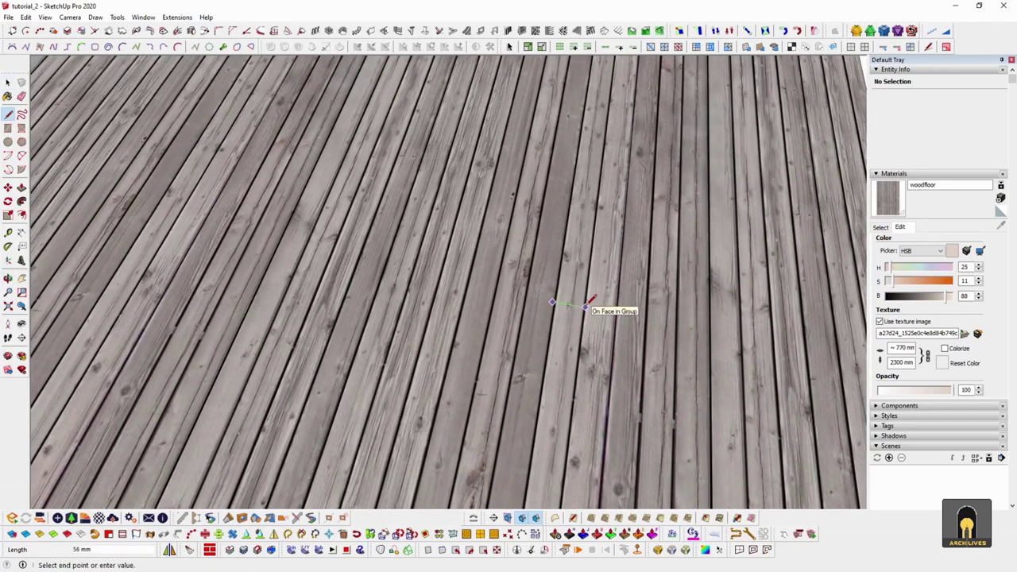
{"action": "key", "text": "t"}
{"action": "left_click", "coordinate": [554, 302]}
{"action": "key", "text": "space"}
Open the platform group, select all its geometry and apply the woodfloor material to its side faces as well
{"action": "scroll", "coordinate": [527, 274], "scroll_direction": "down", "scroll_amount": 7}
{"action": "middle_click_drag", "start_coordinate": [570, 332], "coordinate": [529, 293]}
{"action": "scroll", "coordinate": [495, 287], "scroll_direction": "down", "scroll_amount": 3}
{"action": "scroll", "coordinate": [619, 273], "scroll_direction": "up", "scroll_amount": 4}
{"action": "double_click", "coordinate": [604, 272]}
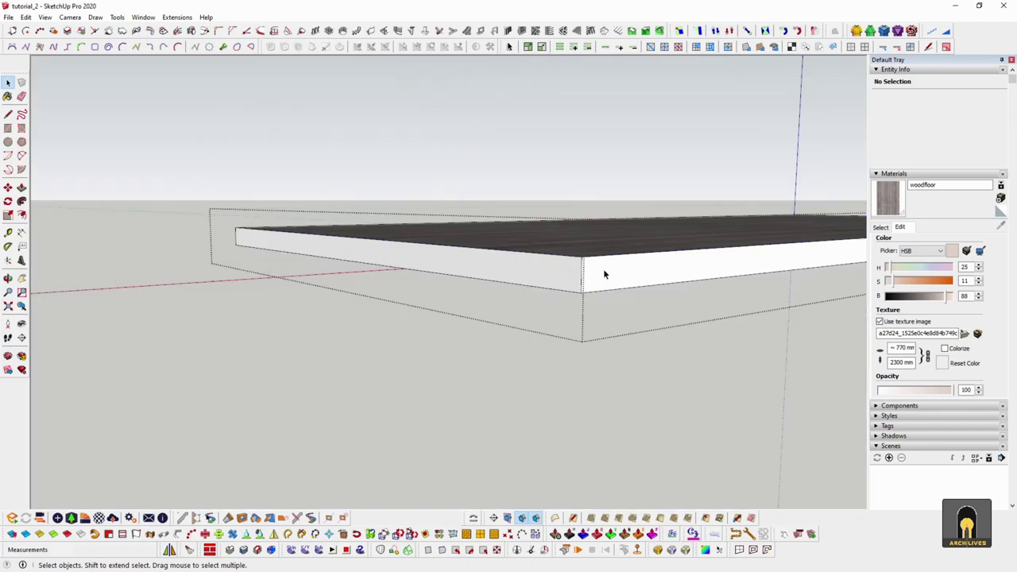
{"action": "triple_click", "coordinate": [603, 274]}
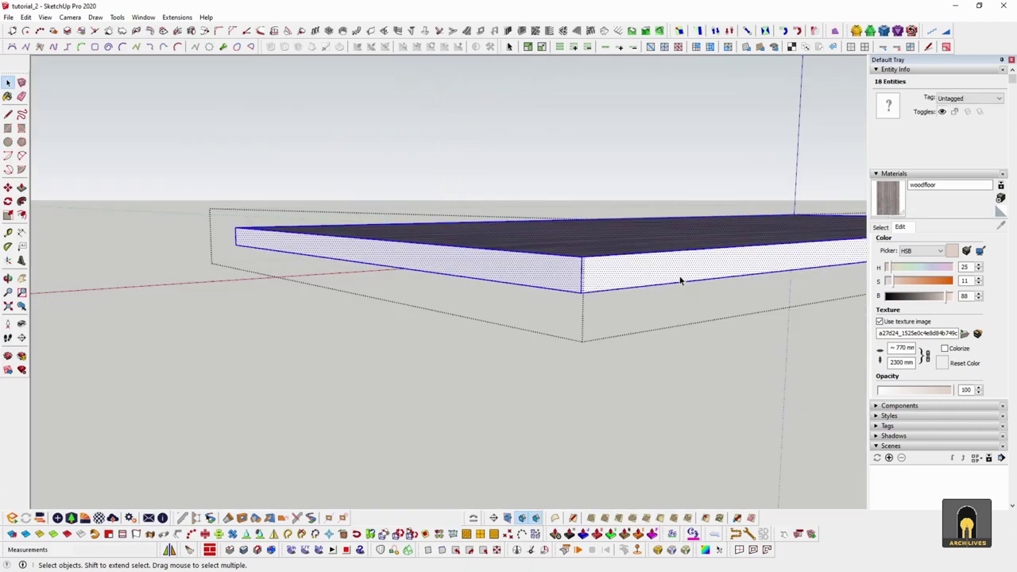
{"action": "left_click", "coordinate": [669, 309]}
{"action": "left_click", "coordinate": [615, 272]}
{"action": "key", "text": "b"}
{"action": "left_click", "coordinate": [559, 270], "text": "shift"}
{"action": "key", "text": "space"}
{"action": "middle_click_drag", "start_coordinate": [612, 268], "coordinate": [605, 287]}
{"action": "scroll", "coordinate": [604, 287], "scroll_direction": "up", "scroll_amount": 2}
{"action": "right_click", "coordinate": [607, 270]}
{"action": "left_click", "coordinate": [574, 229]}
{"action": "middle_click_drag", "start_coordinate": [570, 239], "coordinate": [627, 350]}
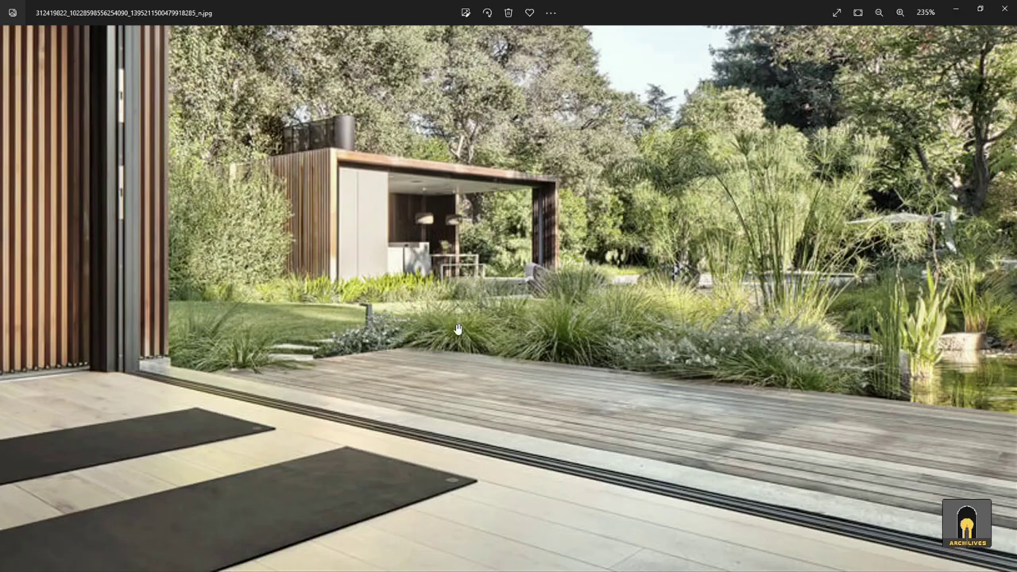
Look through the reference photos in the image viewer for how the deck's edge is trimmed, and return to SketchUp
{"action": "key", "text": "Right"}
{"action": "key", "text": "Right"}
{"action": "key", "text": "Right"}
{"action": "key", "text": "Right"}
{"action": "scroll", "coordinate": [264, 491], "scroll_direction": "up", "scroll_amount": 5}
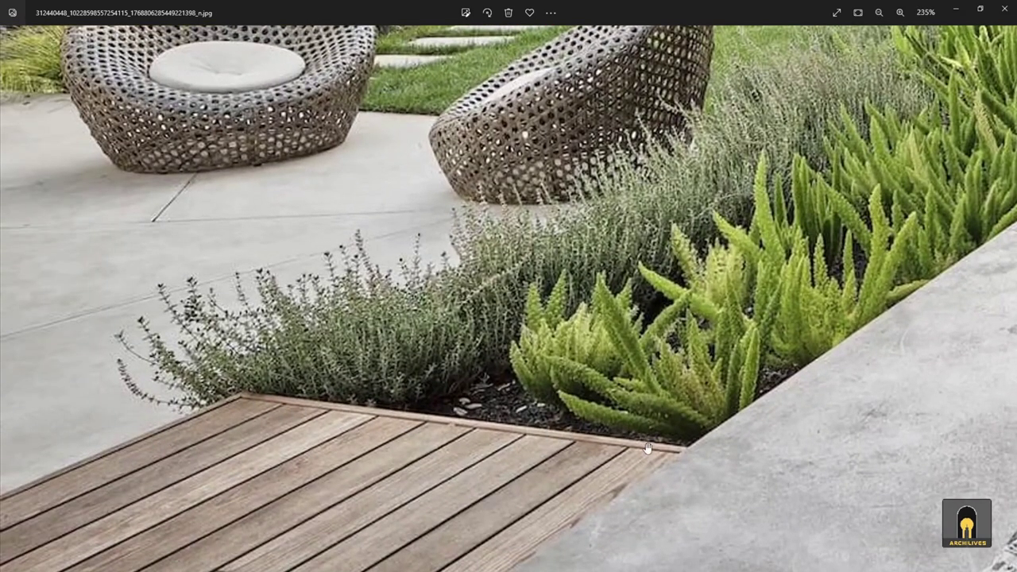
{"action": "left_click", "coordinate": [954, 11]}
Offset the platform's top face outline 20 mm inward, and offset the inner outline again to leave a narrow gap strip
{"action": "middle_click_drag", "start_coordinate": [620, 305], "coordinate": [598, 312]}
{"action": "scroll", "coordinate": [492, 334], "scroll_direction": "up", "scroll_amount": 2}
{"action": "key", "text": "f"}
{"action": "left_click", "coordinate": [488, 334]}
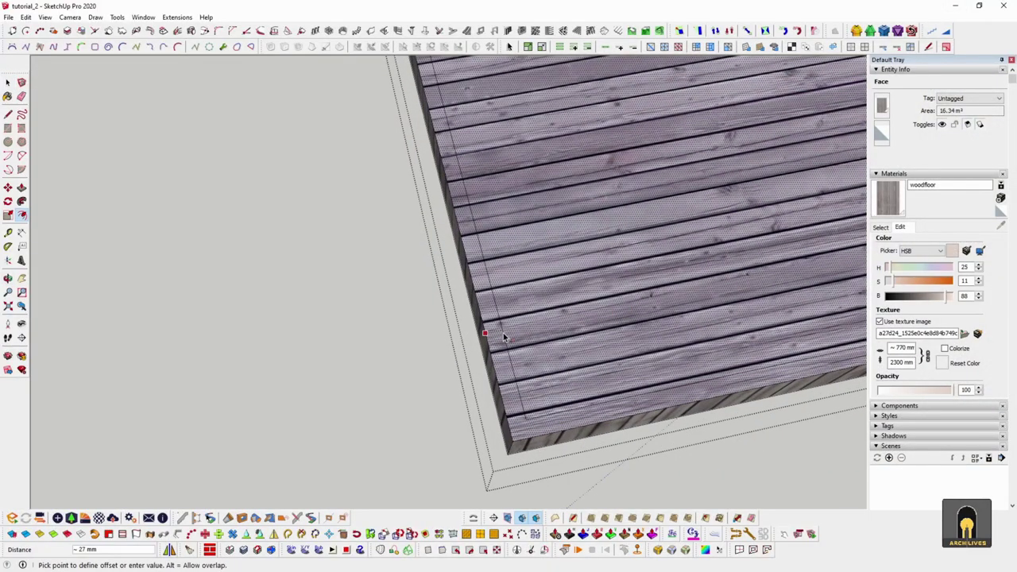
{"action": "left_click", "coordinate": [503, 337]}
{"action": "scroll", "coordinate": [503, 337], "scroll_direction": "up", "scroll_amount": 4}
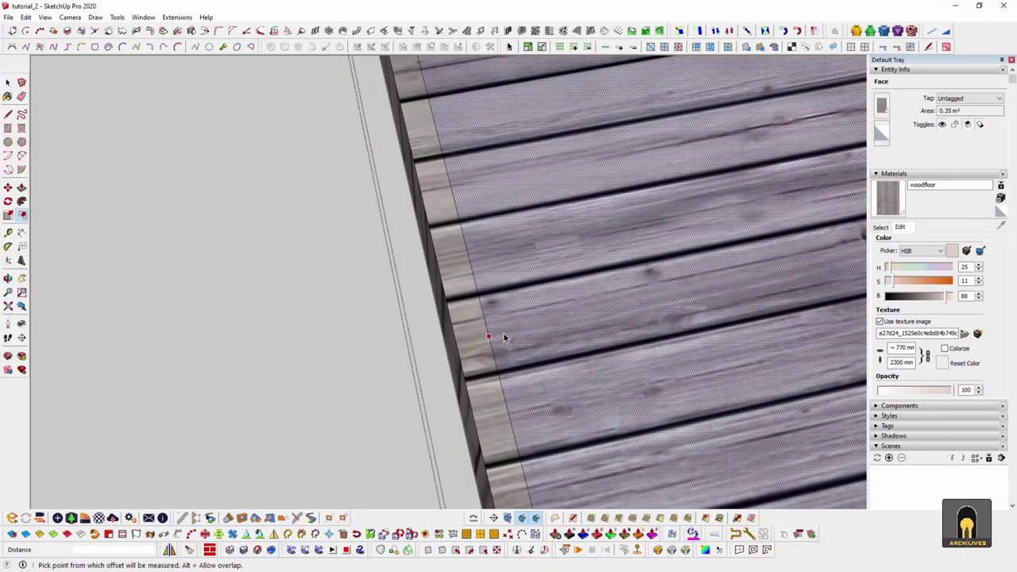
{"action": "left_click", "coordinate": [500, 336]}
{"action": "left_click", "coordinate": [509, 333]}
Push the narrow gap strip about 2 mm into the deck to form a groove inside the border
{"action": "key", "text": "p"}
{"action": "scroll", "coordinate": [509, 333], "scroll_direction": "up", "scroll_amount": 3}
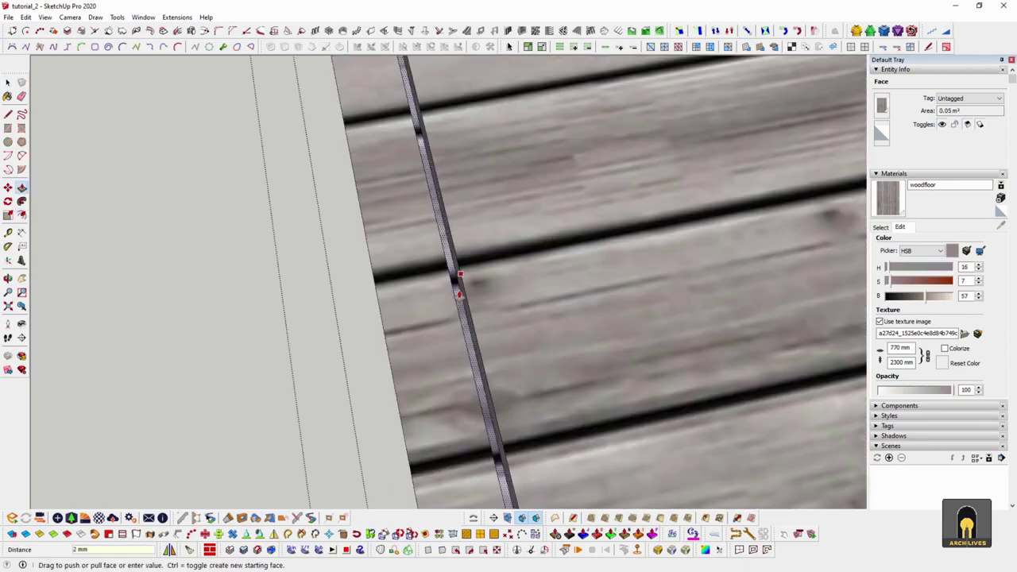
{"action": "key", "text": "space"}
{"action": "scroll", "coordinate": [461, 290], "scroll_direction": "down", "scroll_amount": 10}
{"action": "middle_click_drag", "start_coordinate": [537, 349], "coordinate": [472, 397]}
{"action": "scroll", "coordinate": [471, 397], "scroll_direction": "up", "scroll_amount": 5}
{"action": "scroll", "coordinate": [472, 397], "scroll_direction": "up", "scroll_amount": 5}
Draw a 2664 by 20 mm rectangle along one short side of the border to split off that strip
{"action": "right_click", "coordinate": [480, 372]}
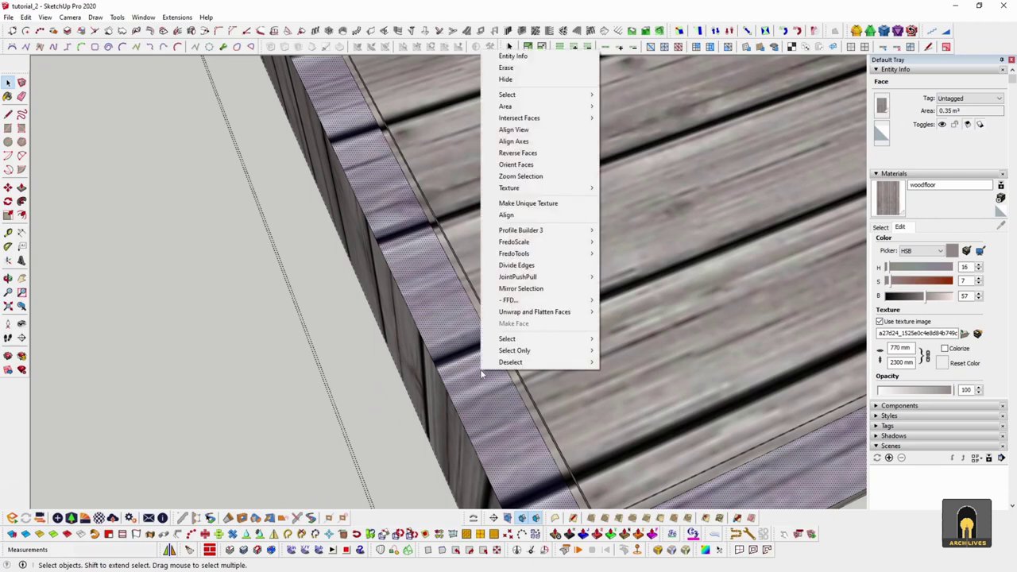
{"action": "key", "text": "Escape"}
{"action": "scroll", "coordinate": [481, 373], "scroll_direction": "down", "scroll_amount": 5}
{"action": "middle_click_drag", "start_coordinate": [570, 380], "coordinate": [674, 421], "text": "shift"}
{"action": "key", "text": "r"}
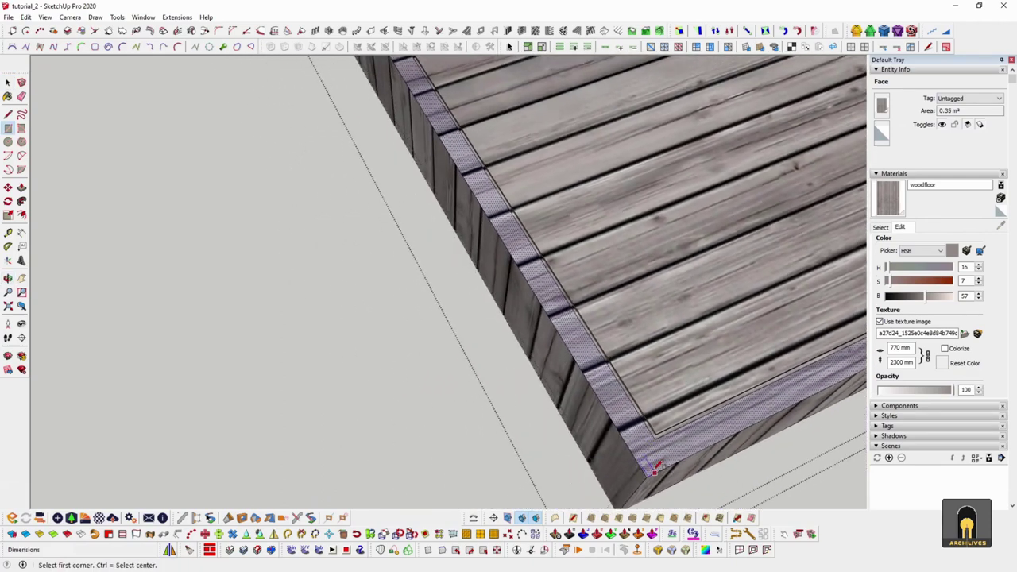
{"action": "scroll", "coordinate": [469, 135], "scroll_direction": "down", "scroll_amount": 4}
{"action": "middle_click_drag", "start_coordinate": [449, 119], "coordinate": [548, 258], "text": "shift"}
{"action": "scroll", "coordinate": [547, 254], "scroll_direction": "down", "scroll_amount": 3}
{"action": "middle_click_drag", "start_coordinate": [445, 151], "coordinate": [659, 477], "text": "shift"}
{"action": "scroll", "coordinate": [589, 341], "scroll_direction": "up", "scroll_amount": 3}
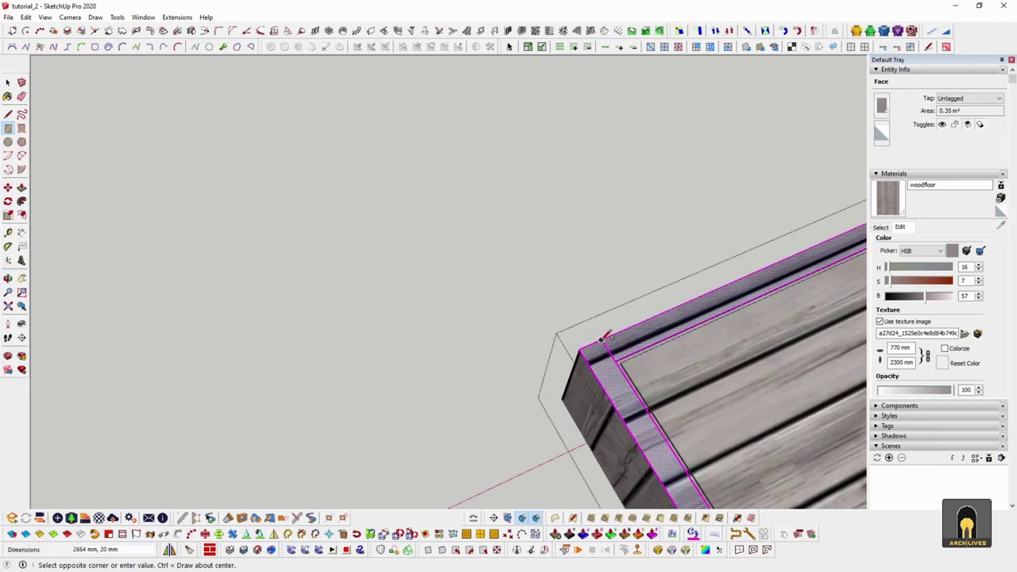
{"action": "scroll", "coordinate": [442, 290], "scroll_direction": "down", "scroll_amount": 8}
{"action": "key", "text": "space"}
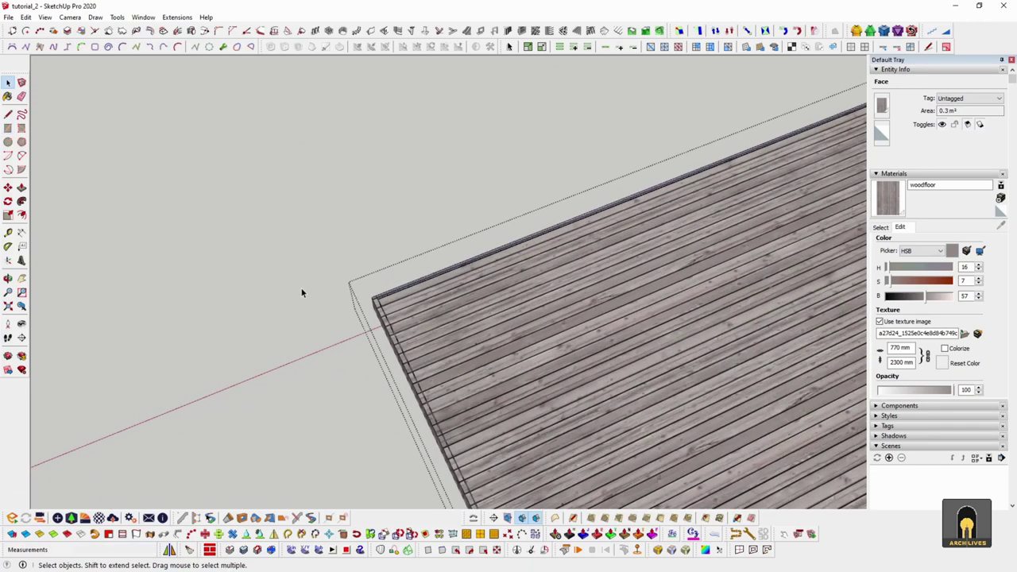
Copy the outer edge of the opposite short side inward to split off the border strip there
{"action": "middle_click_drag", "start_coordinate": [436, 283], "coordinate": [656, 332]}
{"action": "scroll", "coordinate": [539, 446], "scroll_direction": "up", "scroll_amount": 6}
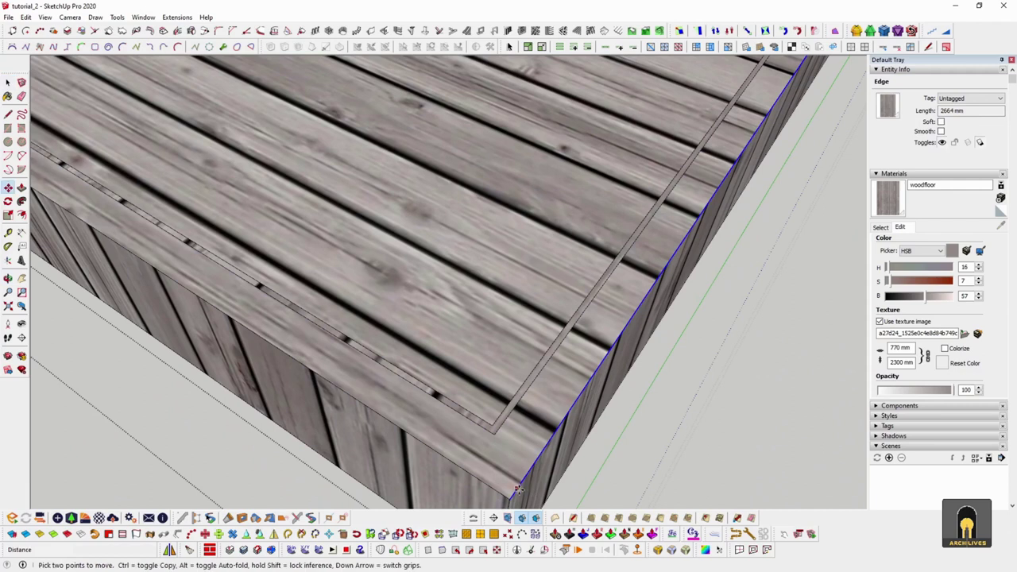
{"action": "middle_click_drag", "start_coordinate": [496, 433], "coordinate": [571, 378]}
Rotate the wood texture on the newly split short-side border strip by 90 degrees
{"action": "right_click", "coordinate": [570, 378]}
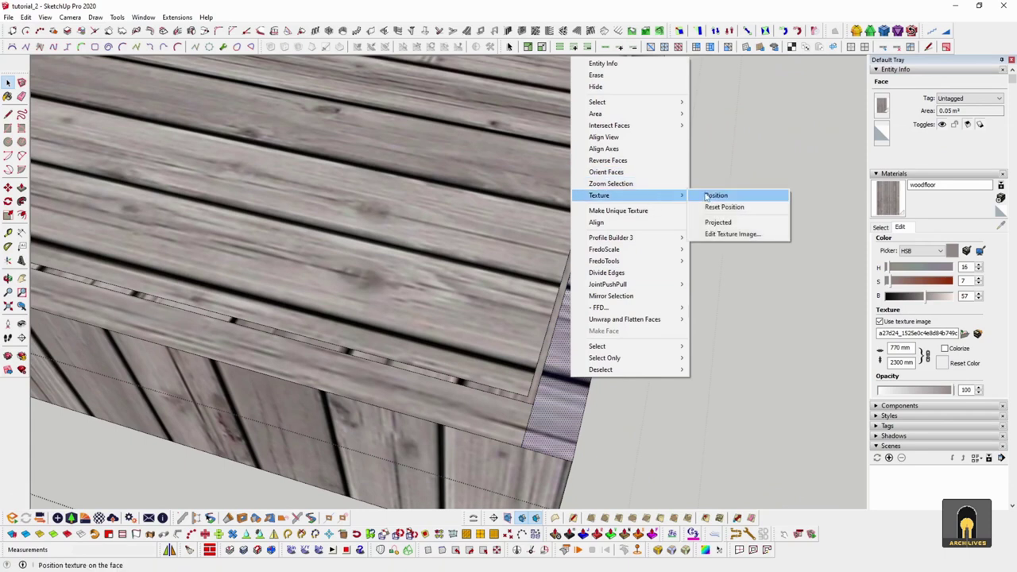
{"action": "left_click", "coordinate": [715, 195]}
{"action": "left_click", "coordinate": [673, 303]}
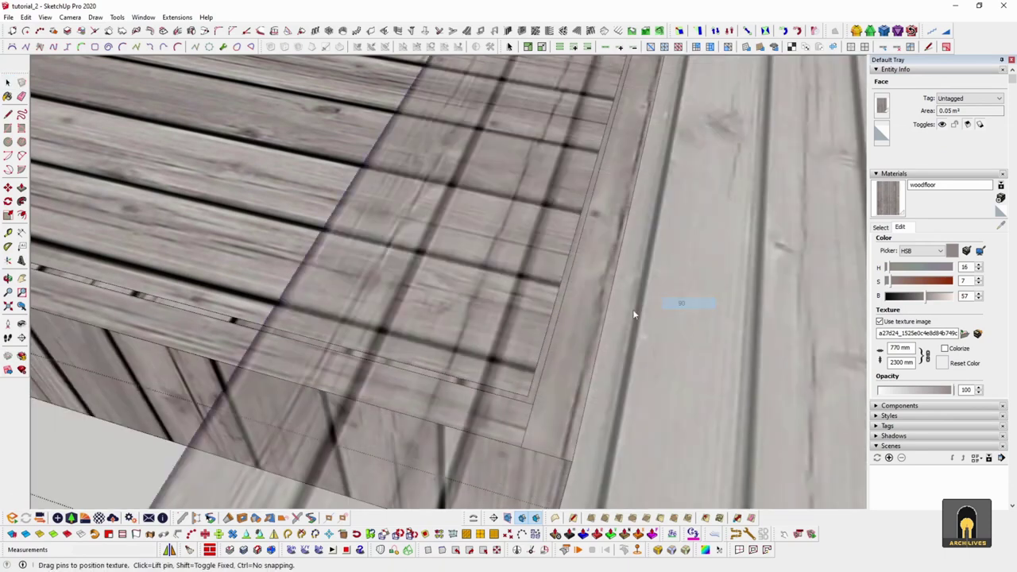
{"action": "key", "text": "Return"}
{"action": "scroll", "coordinate": [600, 315], "scroll_direction": "down", "scroll_amount": 6}
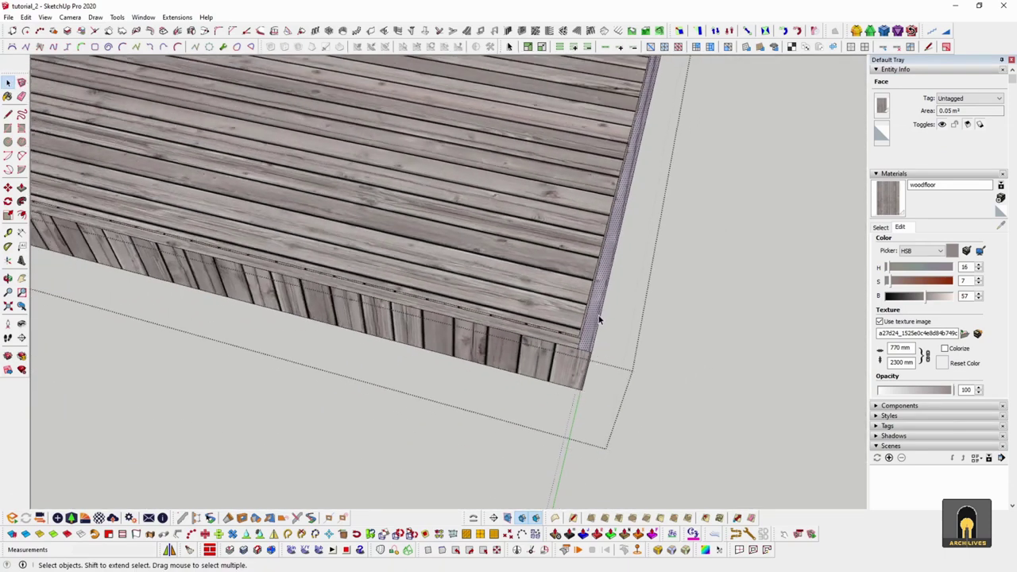
Rotate the wood texture by 90 degrees on the border strip along the platform's opposite short side
{"action": "middle_click_drag", "start_coordinate": [427, 282], "coordinate": [636, 329]}
{"action": "scroll", "coordinate": [410, 340], "scroll_direction": "up", "scroll_amount": 5}
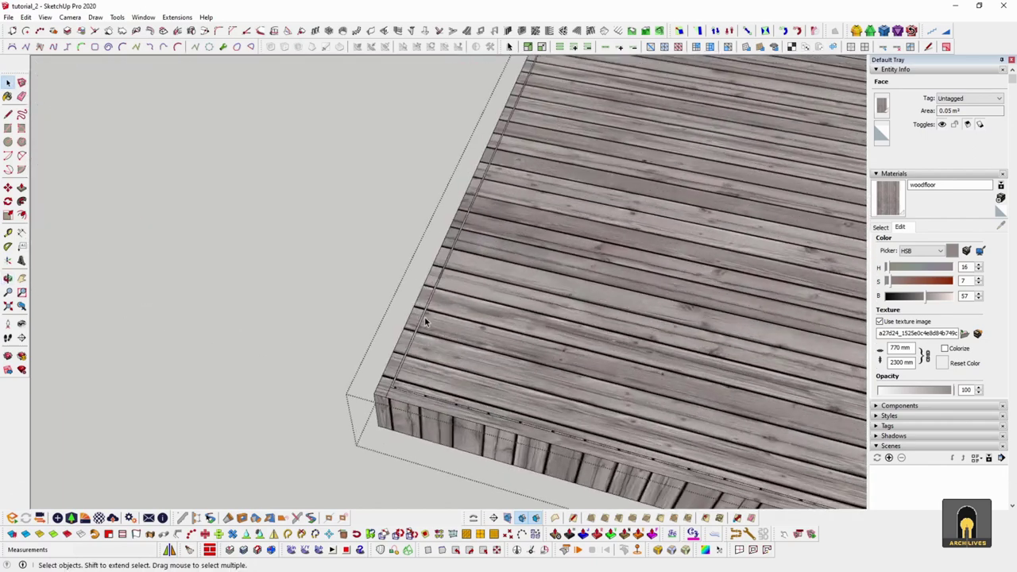
{"action": "scroll", "coordinate": [409, 340], "scroll_direction": "up", "scroll_amount": 3}
{"action": "right_click", "coordinate": [399, 329]}
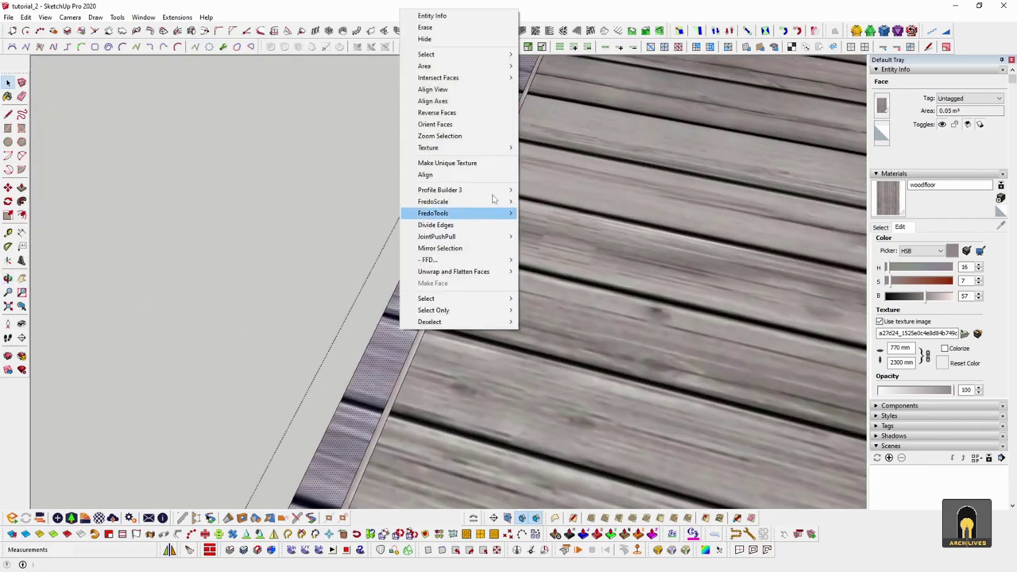
{"action": "left_click", "coordinate": [550, 152]}
{"action": "right_click", "coordinate": [461, 206]}
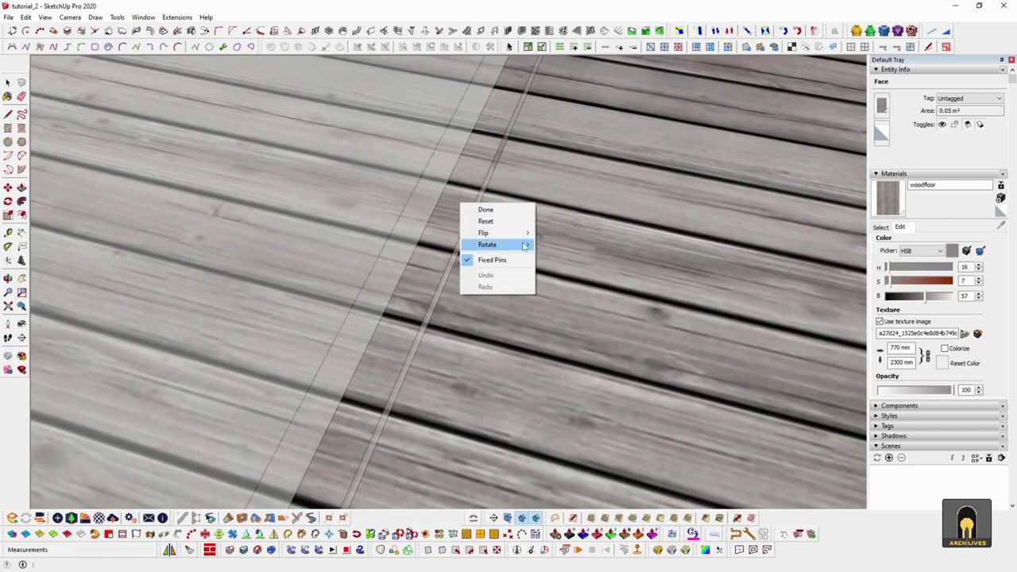
{"action": "left_click", "coordinate": [561, 250]}
{"action": "mouse_move", "coordinate": [438, 275]}
{"action": "left_mouse_down"}
{"action": "mouse_move", "coordinate": [418, 265]}
{"action": "mouse_move", "coordinate": [438, 277]}
{"action": "left_mouse_up"}
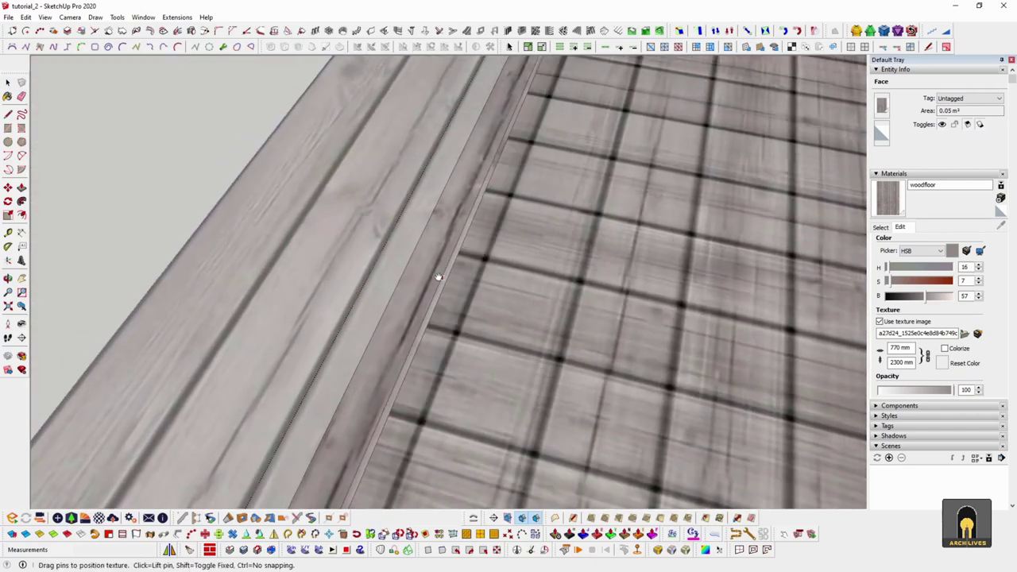
{"action": "key", "text": "Return"}
{"action": "scroll", "coordinate": [441, 297], "scroll_direction": "down", "scroll_amount": 7}
{"action": "key", "text": "Escape"}
Rotate the wood texture on the platform's long vertical side face by 90 degrees so the planks run lengthwise
{"action": "middle_click_drag", "start_coordinate": [465, 369], "coordinate": [564, 370]}
{"action": "scroll", "coordinate": [564, 369], "scroll_direction": "up", "scroll_amount": 5}
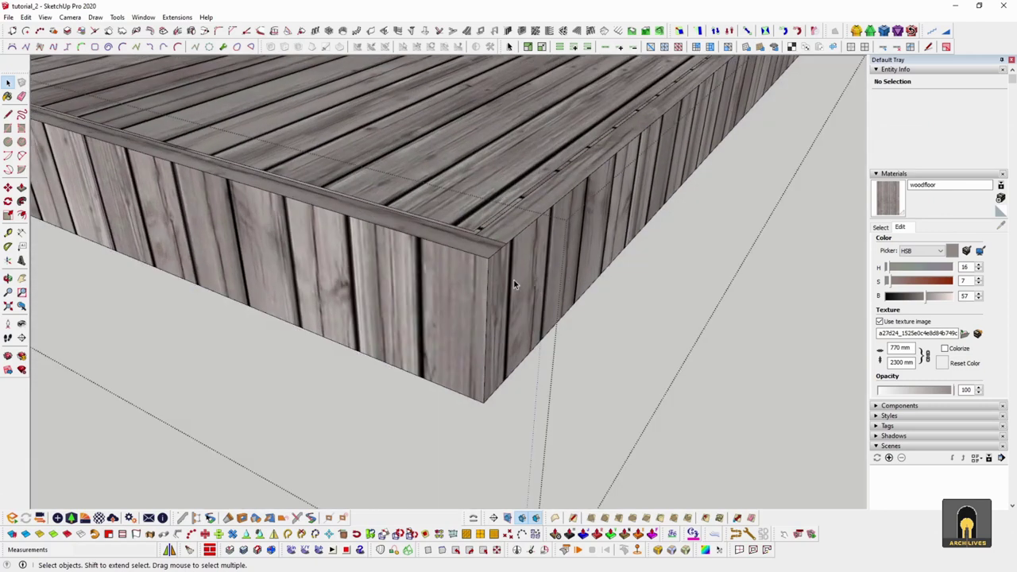
{"action": "right_click", "coordinate": [514, 285]}
{"action": "mouse_move", "coordinate": [556, 389]}
{"action": "left_click", "coordinate": [659, 390]}
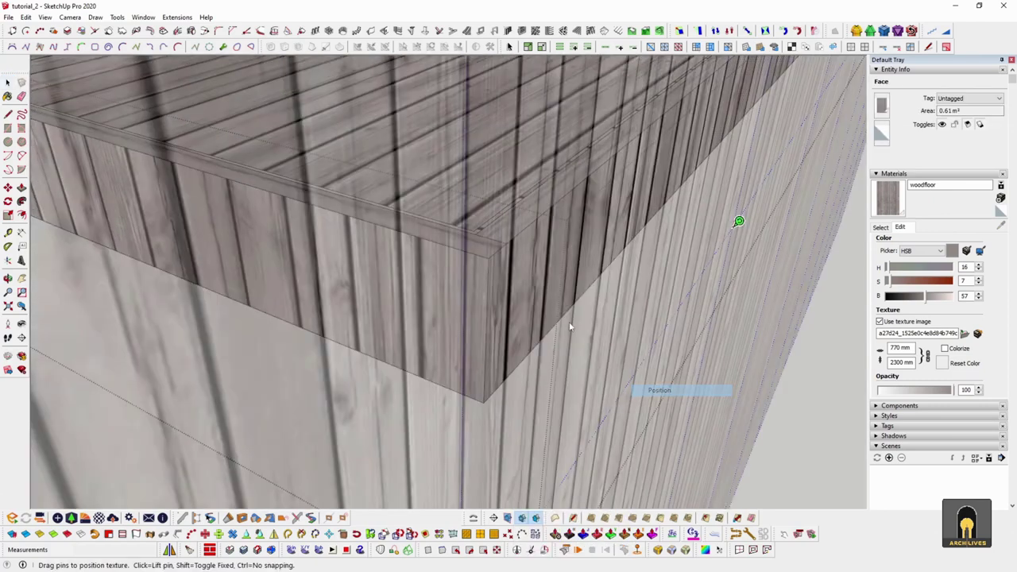
{"action": "mouse_move", "coordinate": [601, 321]}
{"action": "left_click", "coordinate": [647, 320]}
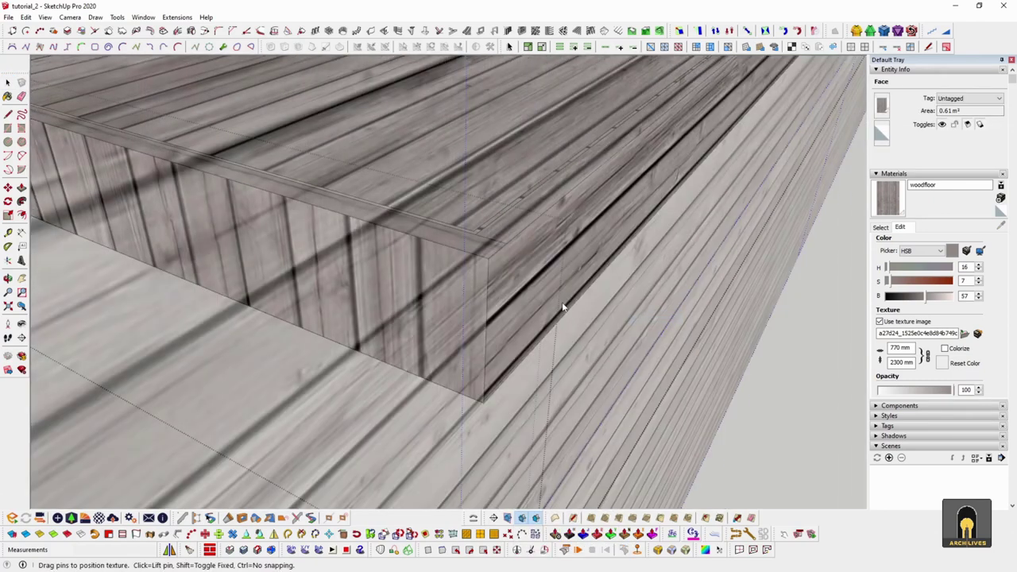
{"action": "key", "text": "Return"}
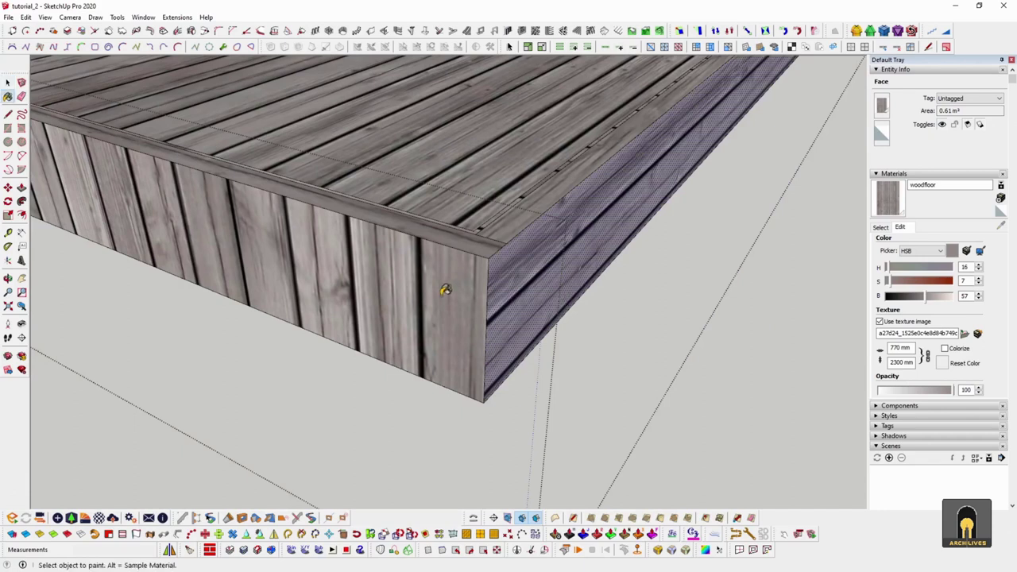
Paint the platform's remaining vertical side faces with the woodfloor material in the same lengthwise plank orientation
{"action": "left_click", "coordinate": [445, 290]}
{"action": "scroll", "coordinate": [567, 340], "scroll_direction": "down", "scroll_amount": 9}
{"action": "middle_click_drag", "start_coordinate": [163, 266], "coordinate": [564, 241]}
{"action": "middle_click_drag", "start_coordinate": [297, 248], "coordinate": [641, 239]}
{"action": "scroll", "coordinate": [431, 340], "scroll_direction": "up", "scroll_amount": 6}
{"action": "left_click", "coordinate": [431, 341]}
{"action": "scroll", "coordinate": [524, 328], "scroll_direction": "down", "scroll_amount": 6}
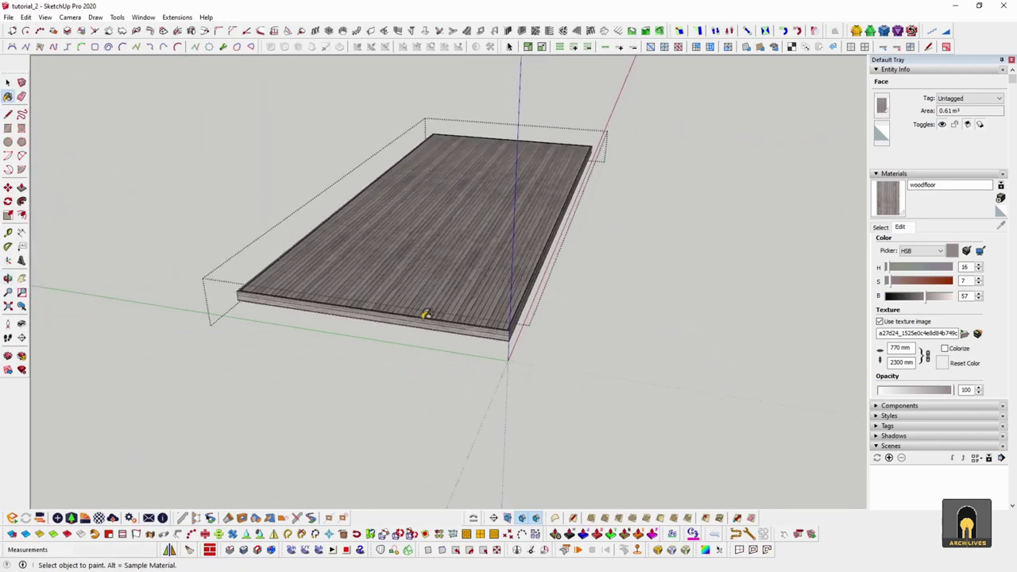
Examine the plank direction on the platform's sides and the wood texture in the border groove at the deck corners
{"action": "middle_click_drag", "start_coordinate": [318, 318], "coordinate": [405, 340]}
{"action": "key", "text": "space"}
{"action": "scroll", "coordinate": [278, 361], "scroll_direction": "up", "scroll_amount": 4}
{"action": "key", "text": "Escape"}
{"action": "middle_click_drag", "start_coordinate": [269, 376], "coordinate": [512, 261]}
{"action": "scroll", "coordinate": [572, 335], "scroll_direction": "up", "scroll_amount": 5}
{"action": "middle_click_drag", "start_coordinate": [597, 337], "coordinate": [674, 431]}
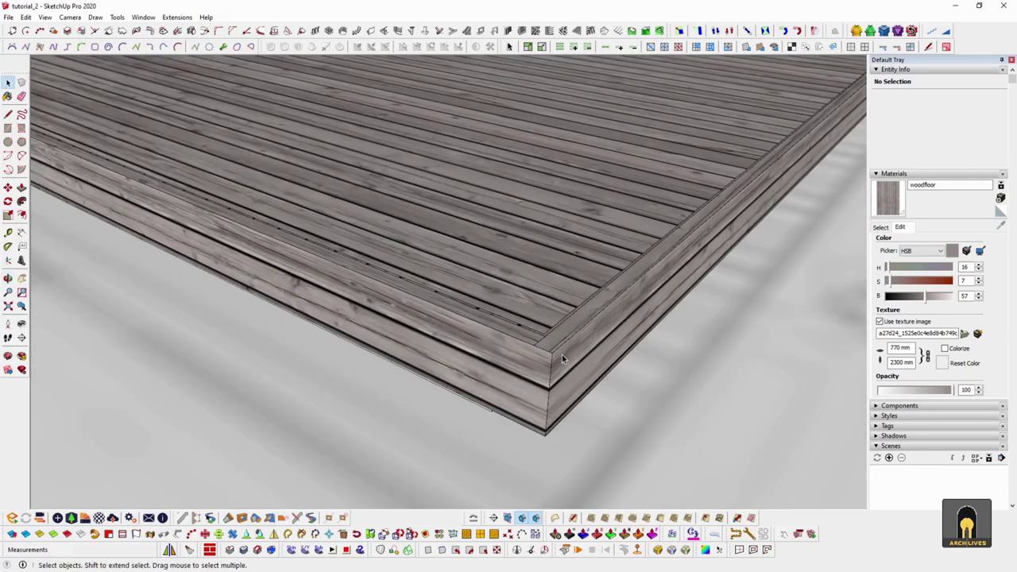
{"action": "scroll", "coordinate": [562, 354], "scroll_direction": "up", "scroll_amount": 5}
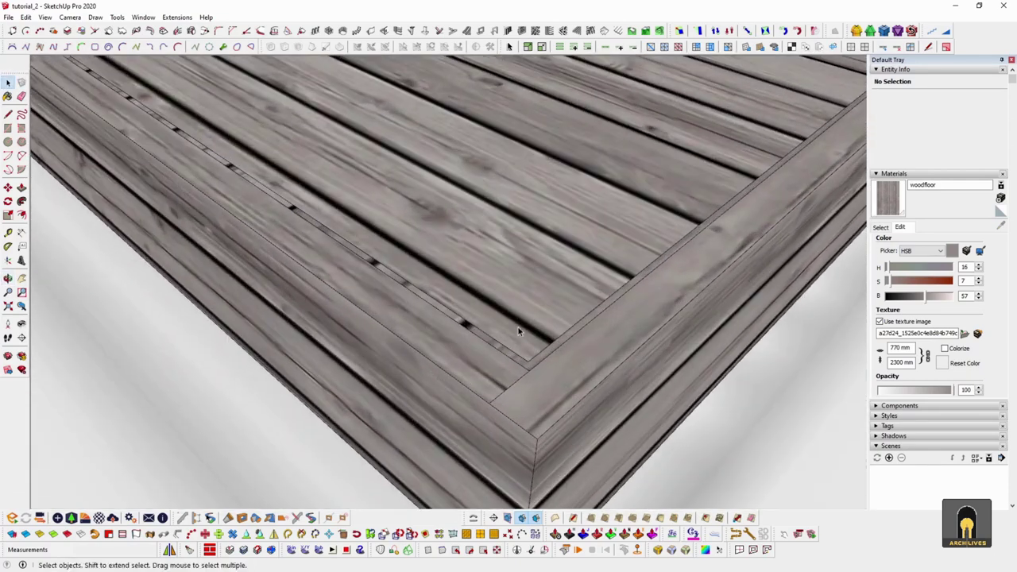
{"action": "scroll", "coordinate": [517, 326], "scroll_direction": "down", "scroll_amount": 4}
{"action": "middle_click_drag", "start_coordinate": [477, 318], "coordinate": [246, 386]}
{"action": "scroll", "coordinate": [440, 342], "scroll_direction": "up", "scroll_amount": 5}
{"action": "scroll", "coordinate": [447, 346], "scroll_direction": "up", "scroll_amount": 1}
{"action": "scroll", "coordinate": [357, 349], "scroll_direction": "up", "scroll_amount": 4}
{"action": "mouse_move", "coordinate": [311, 357]}
{"action": "middle_mouse_down"}
{"action": "mouse_move", "coordinate": [211, 295]}
{"action": "mouse_move", "coordinate": [59, 167]}
{"action": "mouse_move", "coordinate": [87, 119]}
{"action": "mouse_move", "coordinate": [297, 358]}
{"action": "middle_mouse_up"}
{"action": "scroll", "coordinate": [238, 302], "scroll_direction": "down", "scroll_amount": 2}
{"action": "scroll", "coordinate": [281, 340], "scroll_direction": "up", "scroll_amount": 3}
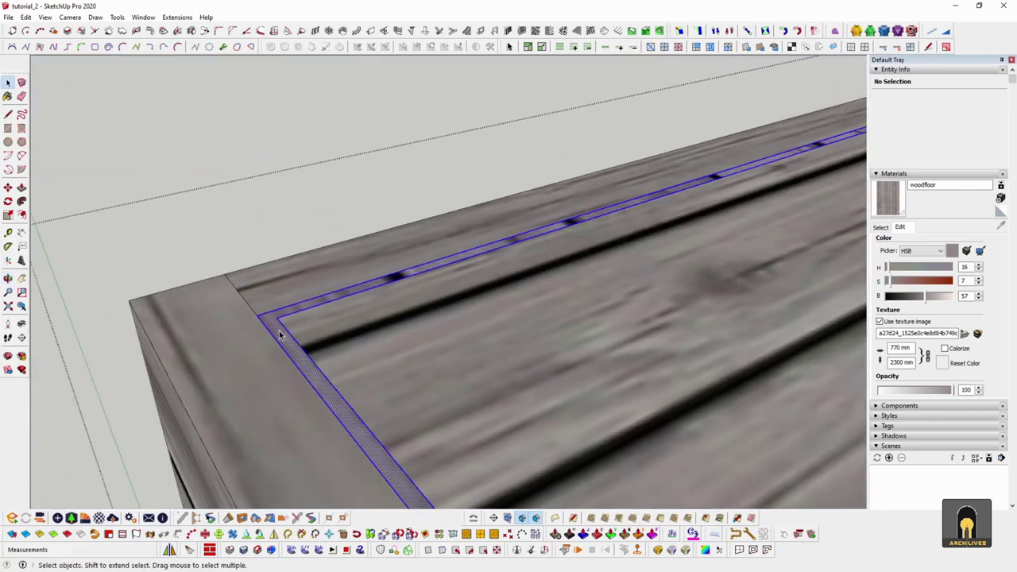
{"action": "key", "text": "Delete"}
{"action": "middle_click_drag", "start_coordinate": [281, 335], "coordinate": [596, 385]}
{"action": "scroll", "coordinate": [464, 401], "scroll_direction": "down", "scroll_amount": 2}
{"action": "scroll", "coordinate": [596, 386], "scroll_direction": "up", "scroll_amount": 2}
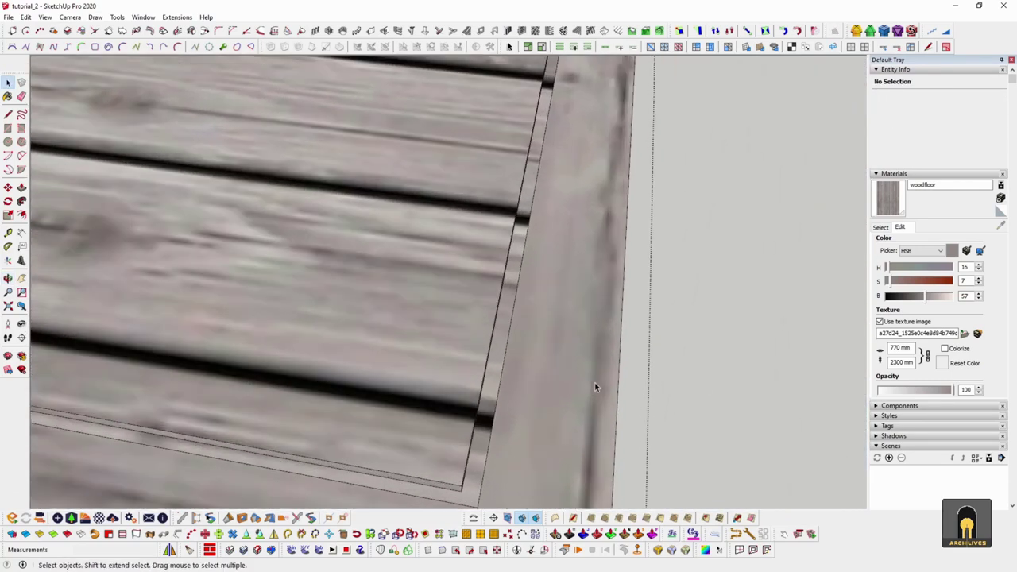
Split the groove floor at one corner with a rectangle of about 3 by 3 mm and erase the surplus edge
{"action": "middle_click_drag", "start_coordinate": [498, 358], "coordinate": [653, 330]}
{"action": "scroll", "coordinate": [560, 448], "scroll_direction": "up", "scroll_amount": 2}
{"action": "scroll", "coordinate": [527, 357], "scroll_direction": "up", "scroll_amount": 2}
{"action": "scroll", "coordinate": [558, 351], "scroll_direction": "up", "scroll_amount": 3}
{"action": "key", "text": "r"}
{"action": "left_click", "coordinate": [488, 345]}
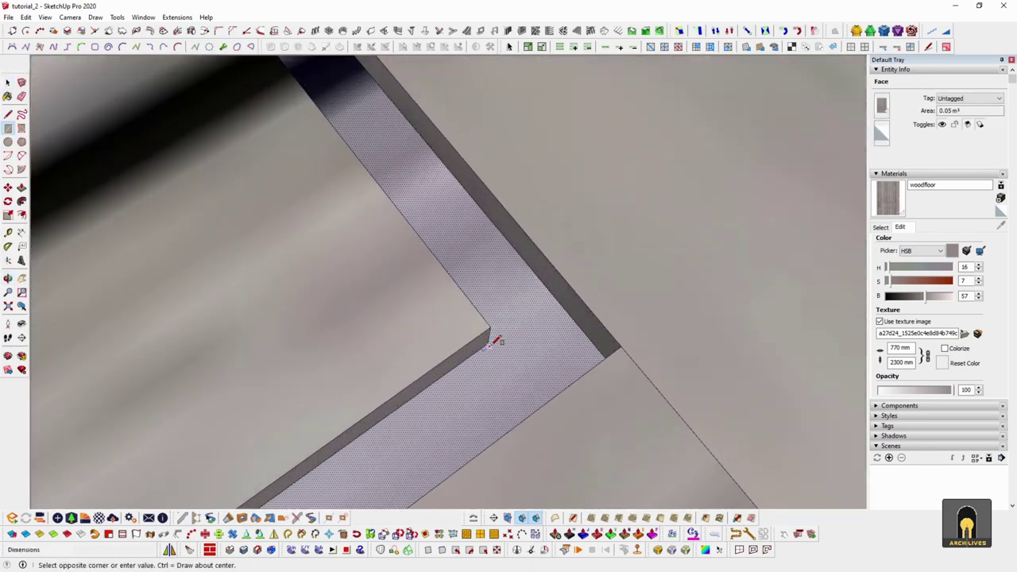
{"action": "left_click", "coordinate": [488, 344]}
{"action": "middle_click_drag", "start_coordinate": [487, 345], "coordinate": [616, 260]}
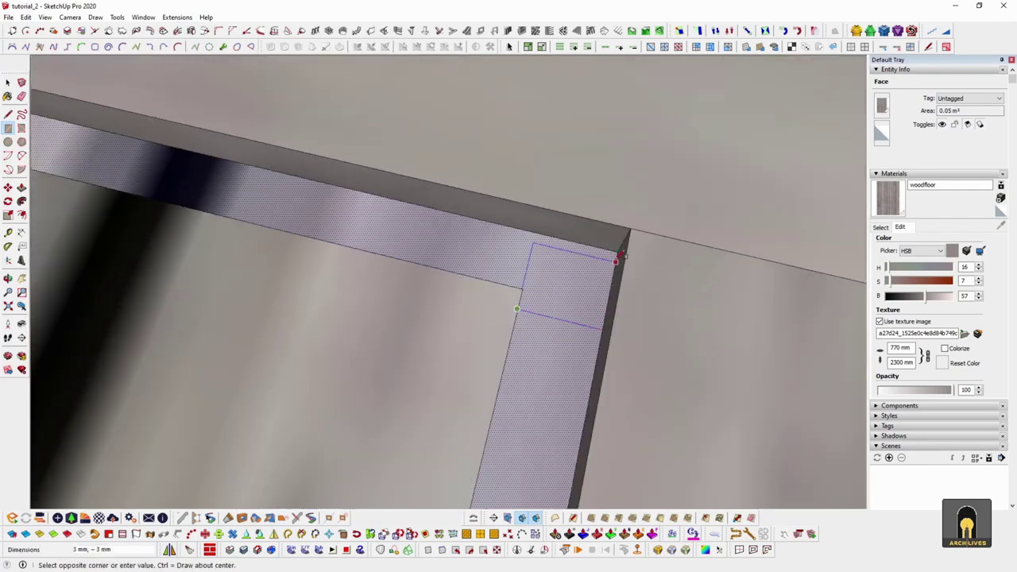
{"action": "key", "text": "e"}
{"action": "left_click", "coordinate": [530, 258]}
{"action": "key", "text": "space"}
{"action": "scroll", "coordinate": [542, 287], "scroll_direction": "down", "scroll_amount": 1}
{"action": "left_click", "coordinate": [545, 289]}
Draw a 3 by 3 mm rectangle at the other end of the groove's short side to separate that groove strip
{"action": "scroll", "coordinate": [558, 295], "scroll_direction": "down", "scroll_amount": 2}
{"action": "scroll", "coordinate": [797, 322], "scroll_direction": "down", "scroll_amount": 8}
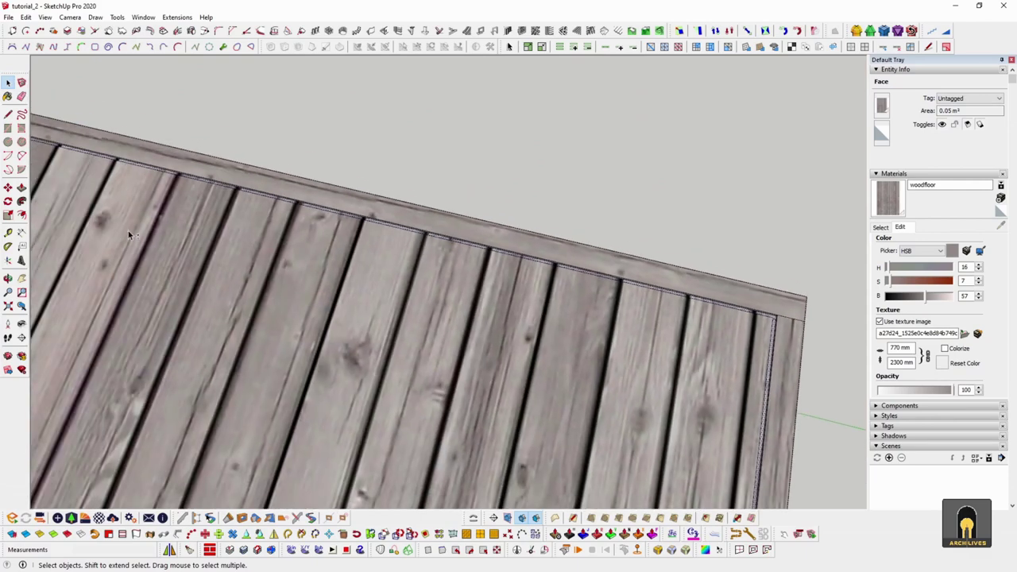
{"action": "middle_click_drag", "start_coordinate": [129, 234], "coordinate": [675, 302], "text": "shift"}
{"action": "middle_click_drag", "start_coordinate": [239, 210], "coordinate": [597, 230], "text": "shift"}
{"action": "scroll", "coordinate": [597, 230], "scroll_direction": "up", "scroll_amount": 5}
{"action": "scroll", "coordinate": [572, 186], "scroll_direction": "up", "scroll_amount": 5}
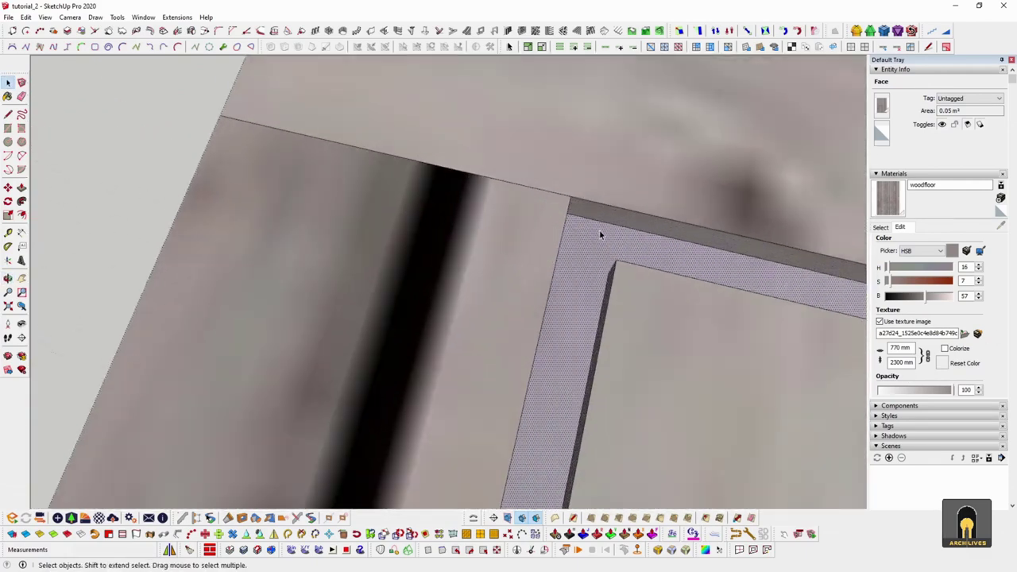
{"action": "key", "text": "r"}
{"action": "middle_click_drag", "start_coordinate": [581, 228], "coordinate": [567, 206]}
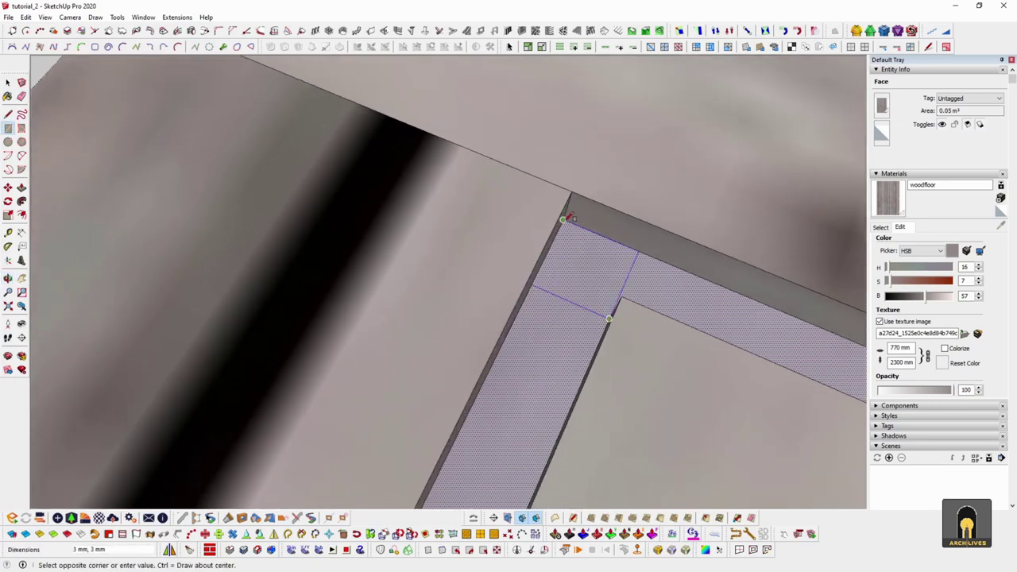
Rotate the wood texture on the separated short groove strip by 90 degrees and leave the platform group
{"action": "right_click", "coordinate": [603, 271]}
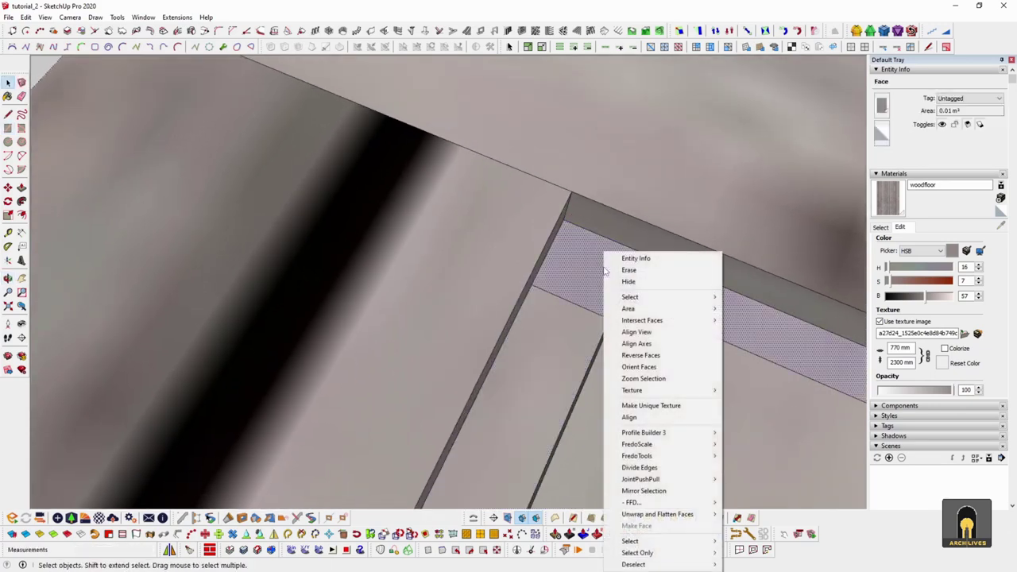
{"action": "left_click", "coordinate": [748, 391]}
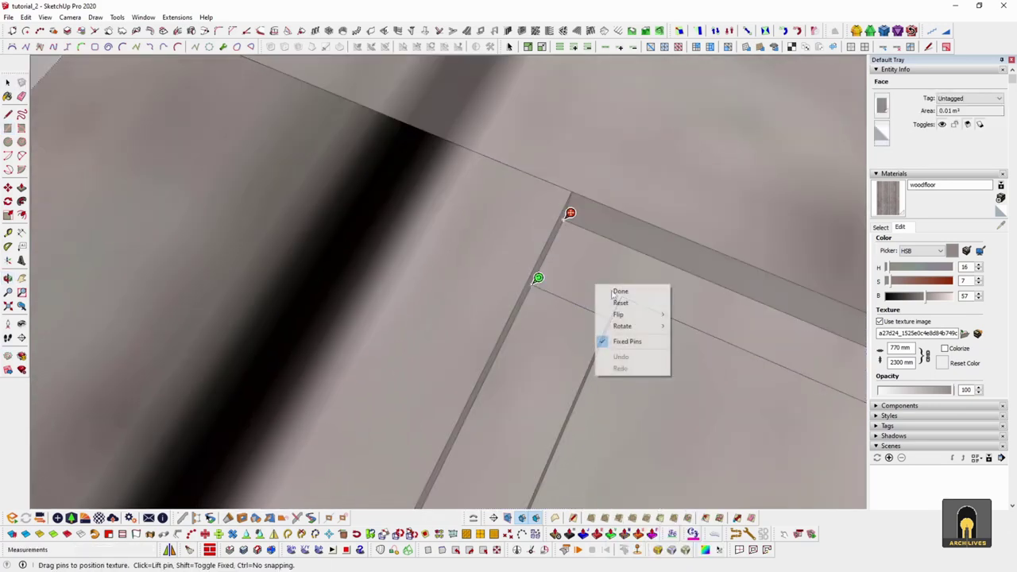
{"action": "left_click", "coordinate": [688, 329]}
{"action": "scroll", "coordinate": [405, 226], "scroll_direction": "down", "scroll_amount": 5}
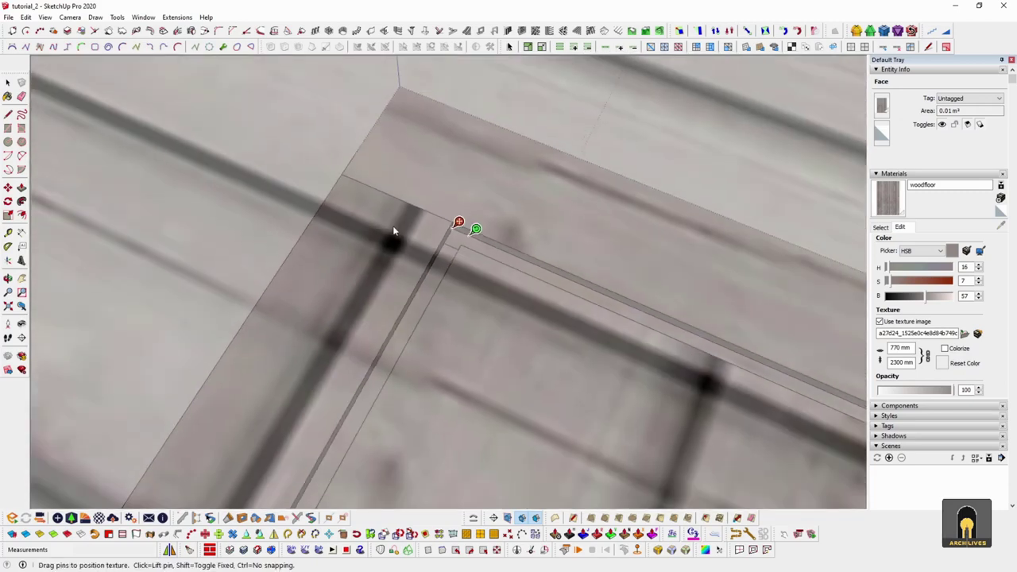
{"action": "left_click", "coordinate": [396, 231]}
{"action": "scroll", "coordinate": [397, 232], "scroll_direction": "down", "scroll_amount": 3}
{"action": "key", "text": "Escape"}
{"action": "scroll", "coordinate": [501, 231], "scroll_direction": "down", "scroll_amount": 2}
{"action": "scroll", "coordinate": [502, 232], "scroll_direction": "down", "scroll_amount": 10}
{"action": "key", "text": "Escape"}
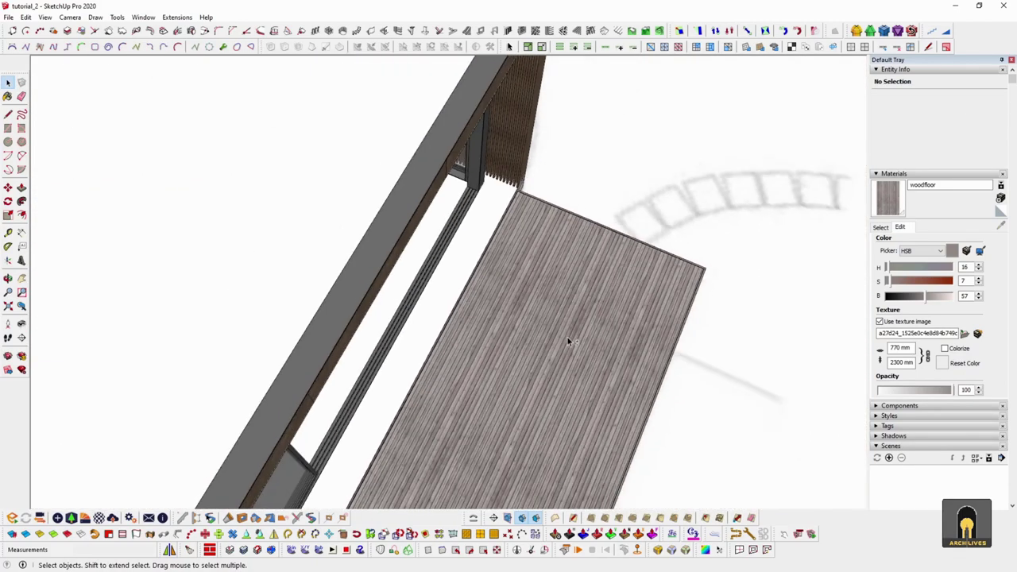
Copy the outer bottom edge of the groove's opposite short side to the inner corner to split off that strip
{"action": "middle_click_drag", "start_coordinate": [571, 486], "coordinate": [545, 197], "text": "shift"}
{"action": "middle_click_drag", "start_coordinate": [500, 374], "coordinate": [533, 296], "text": "shift"}
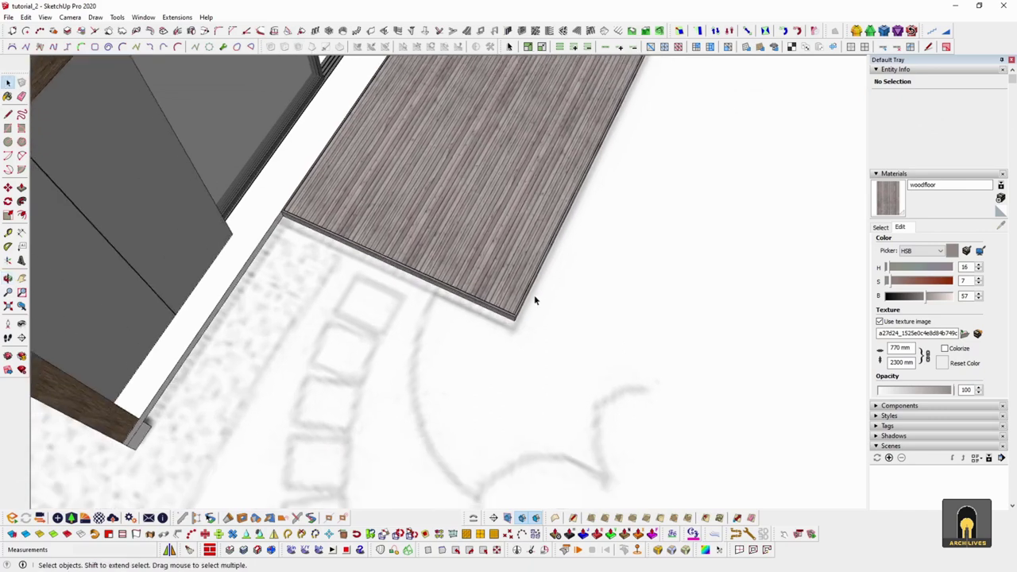
{"action": "scroll", "coordinate": [505, 313], "scroll_direction": "up", "scroll_amount": 8}
{"action": "scroll", "coordinate": [547, 327], "scroll_direction": "up", "scroll_amount": 8}
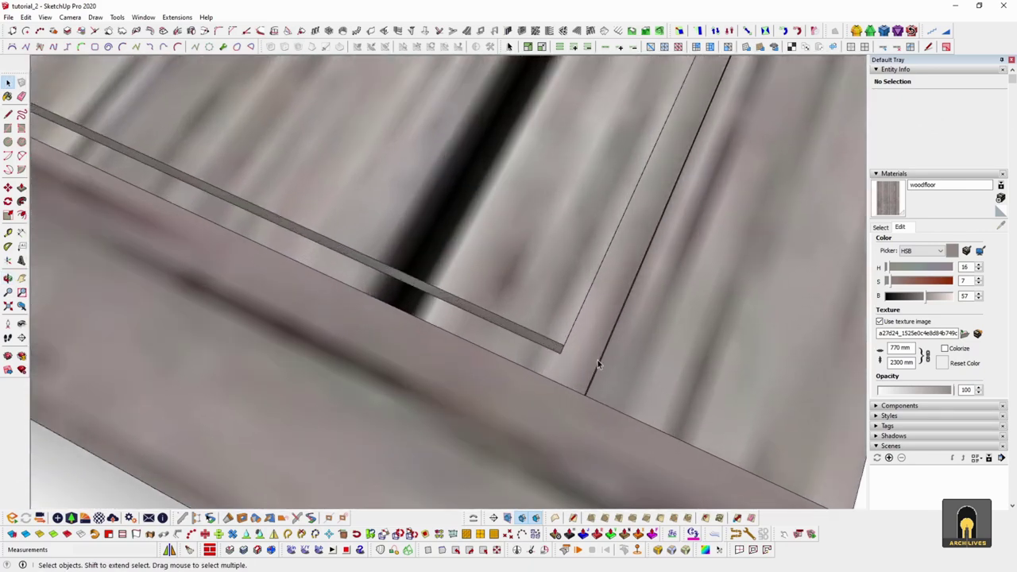
{"action": "middle_click_drag", "start_coordinate": [598, 360], "coordinate": [363, 410]}
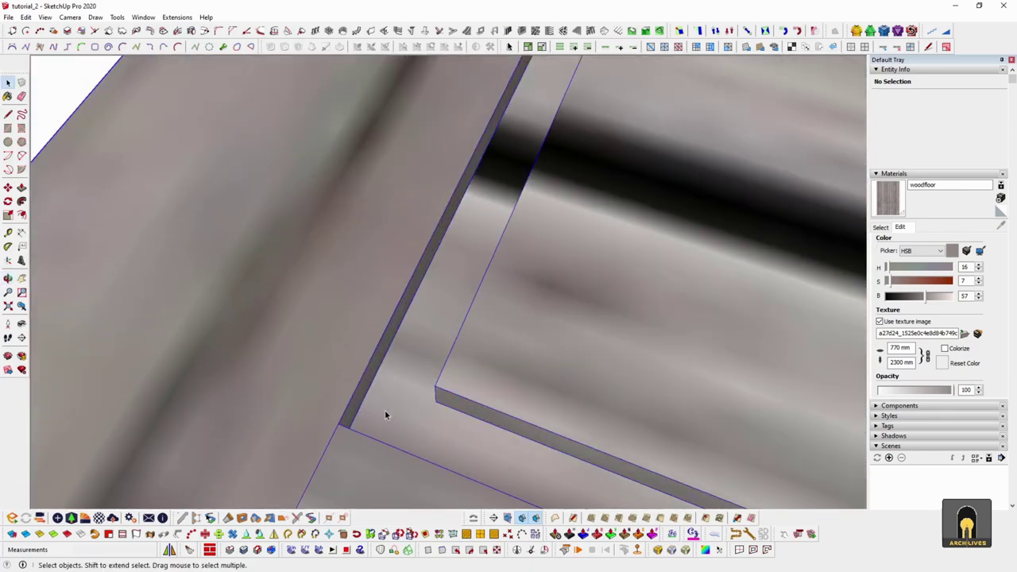
{"action": "double_click", "coordinate": [380, 399]}
{"action": "left_click", "coordinate": [369, 393]}
{"action": "key", "text": "m"}
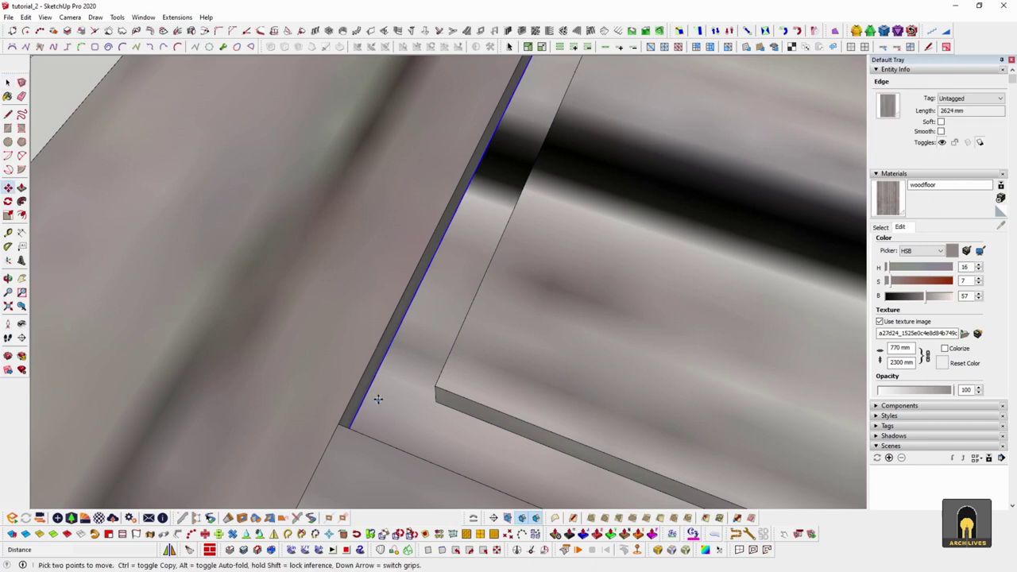
{"action": "left_click", "coordinate": [435, 401]}
{"action": "middle_click_drag", "start_coordinate": [439, 402], "coordinate": [319, 417]}
Rotate and shift the wood texture on this short groove strip so its planks run lengthwise, and close the platform group
{"action": "key", "text": "space"}
{"action": "left_click", "coordinate": [353, 345]}
{"action": "right_click", "coordinate": [353, 345]}
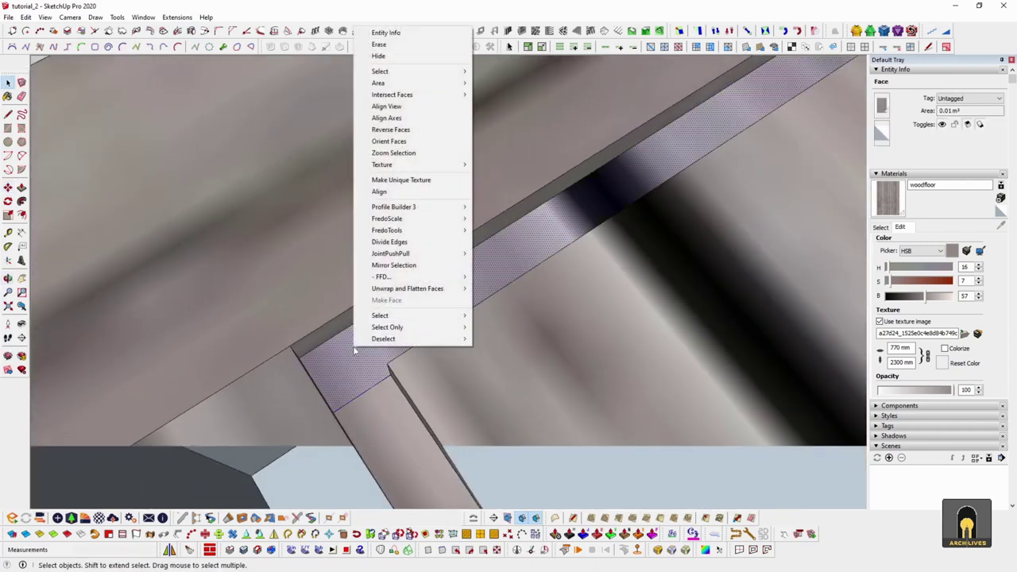
{"action": "left_click", "coordinate": [498, 165]}
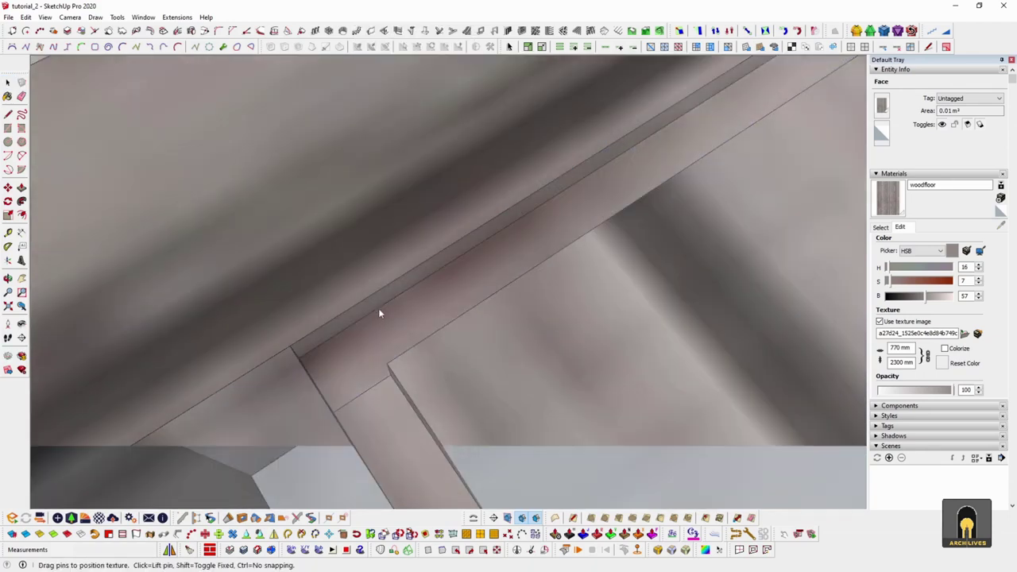
{"action": "left_click_drag", "start_coordinate": [378, 310], "coordinate": [351, 262]}
{"action": "key", "text": "Return"}
{"action": "scroll", "coordinate": [298, 305], "scroll_direction": "down", "scroll_amount": 3}
{"action": "scroll", "coordinate": [298, 305], "scroll_direction": "down", "scroll_amount": 4}
{"action": "left_click", "coordinate": [299, 304]}
{"action": "scroll", "coordinate": [311, 293], "scroll_direction": "down", "scroll_amount": 11}
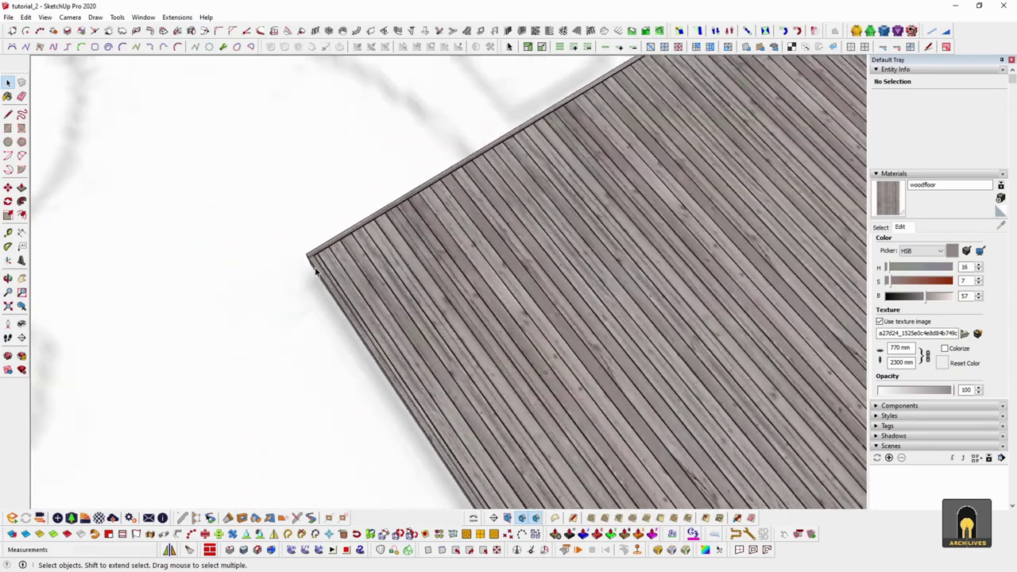
Examine the platform's border and side planks at the corners and compare them with the deck in the reference photo
{"action": "scroll", "coordinate": [315, 272], "scroll_direction": "down", "scroll_amount": 5}
{"action": "middle_click_drag", "start_coordinate": [415, 284], "coordinate": [309, 193]}
{"action": "scroll", "coordinate": [392, 291], "scroll_direction": "up", "scroll_amount": 11}
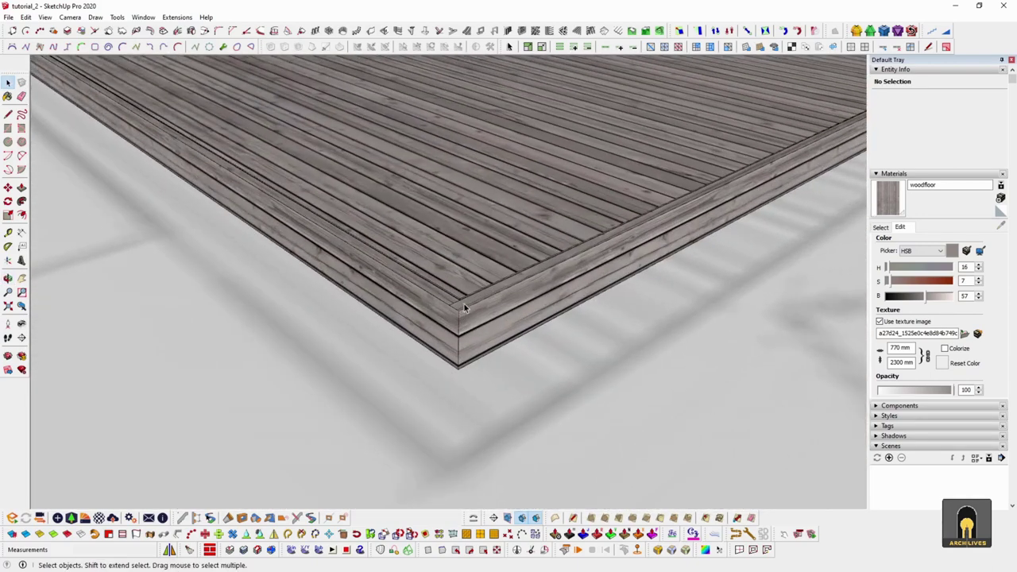
{"action": "middle_click_drag", "start_coordinate": [481, 324], "coordinate": [511, 323]}
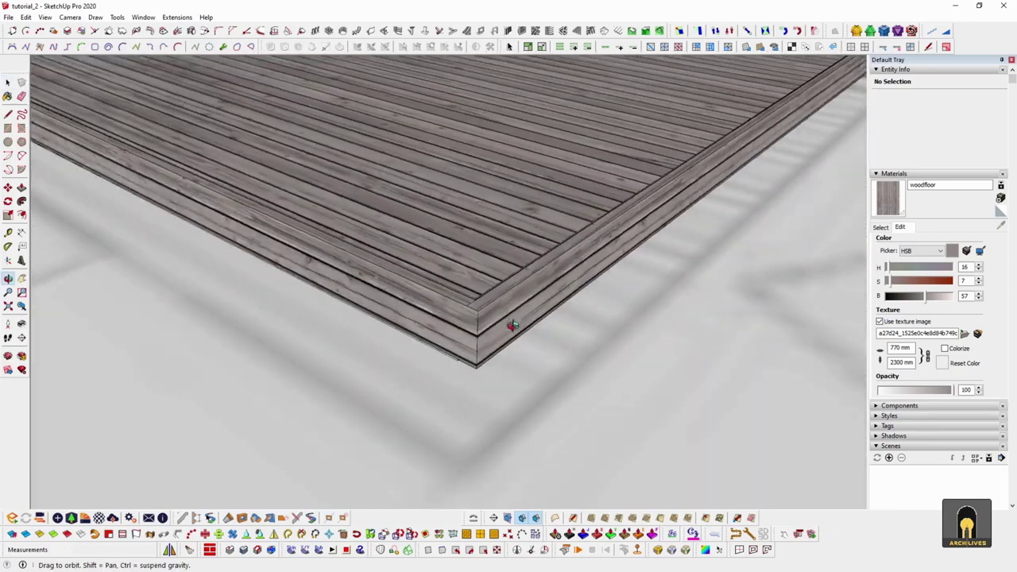
{"action": "scroll", "coordinate": [494, 348], "scroll_direction": "down", "scroll_amount": 6}
{"action": "middle_click_drag", "start_coordinate": [548, 286], "coordinate": [579, 374]}
{"action": "middle_click_drag", "start_coordinate": [520, 401], "coordinate": [540, 288]}
{"action": "scroll", "coordinate": [336, 241], "scroll_direction": "up", "scroll_amount": 6}
{"action": "scroll", "coordinate": [405, 278], "scroll_direction": "up", "scroll_amount": 3}
{"action": "triple_click", "coordinate": [404, 276]}
{"action": "left_click", "coordinate": [387, 280]}
{"action": "scroll", "coordinate": [387, 280], "scroll_direction": "down", "scroll_amount": 4}
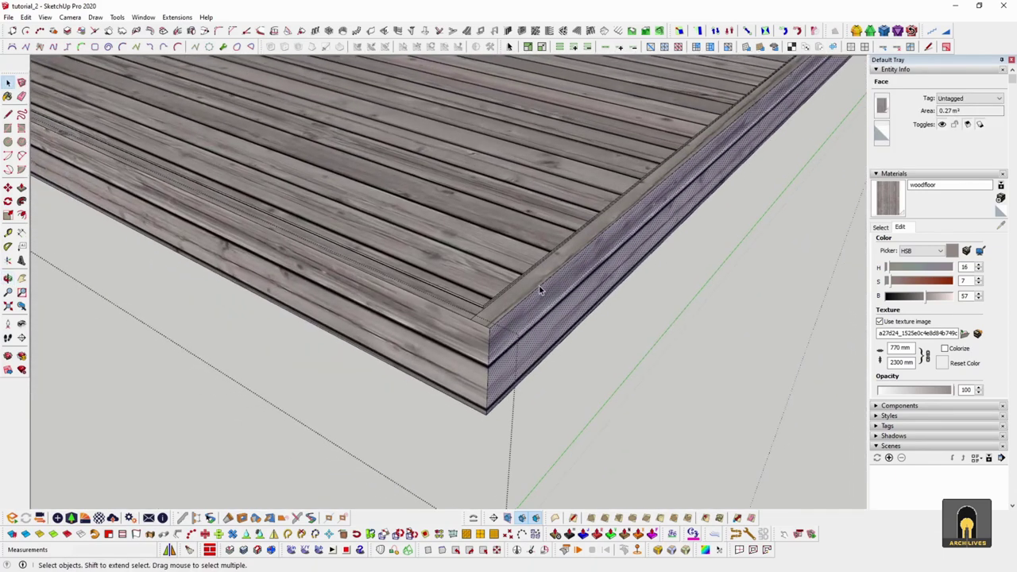
{"action": "scroll", "coordinate": [540, 288], "scroll_direction": "up", "scroll_amount": 2}
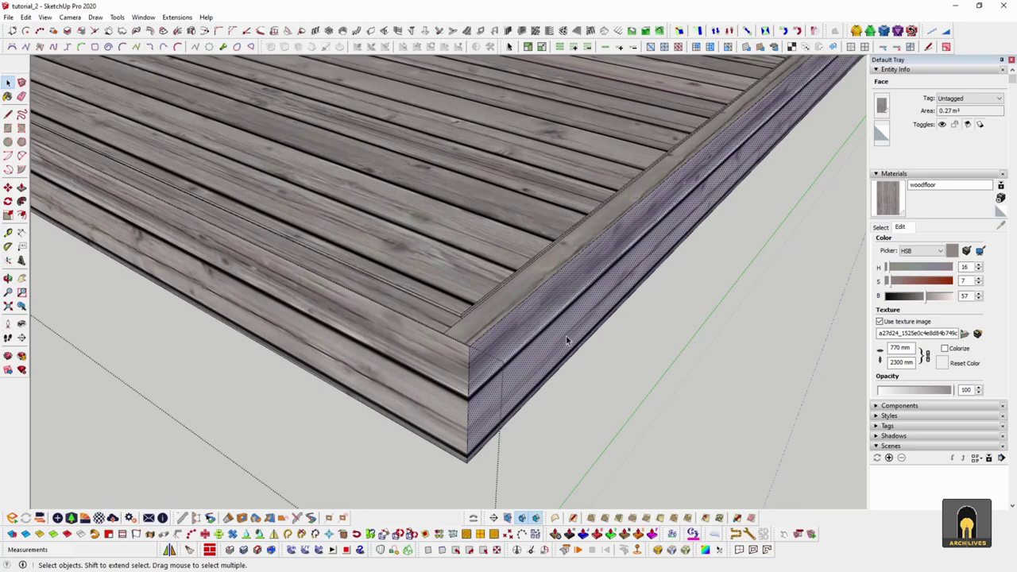
{"action": "middle_click_drag", "start_coordinate": [567, 319], "coordinate": [532, 311]}
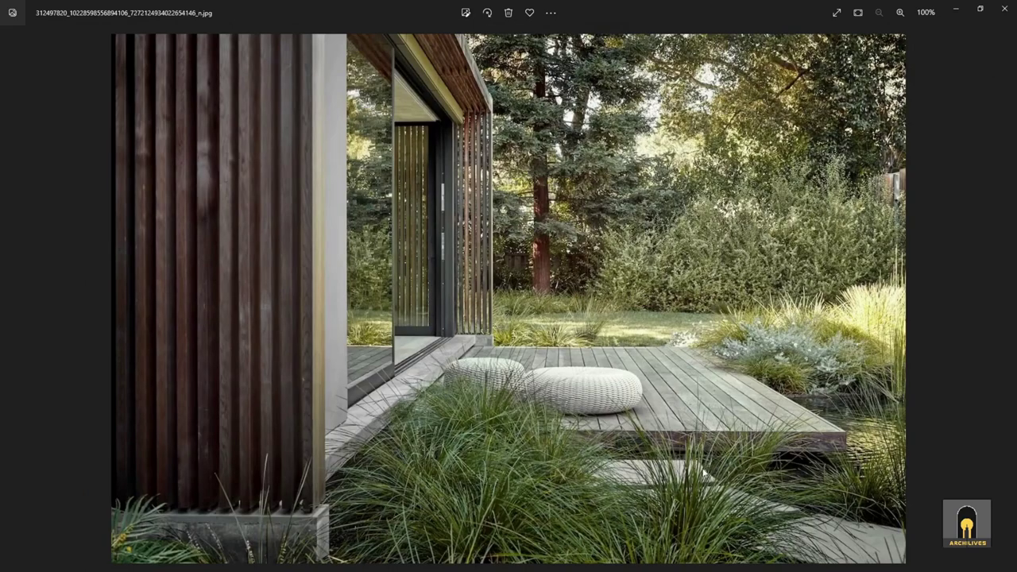
{"action": "scroll", "coordinate": [584, 411], "scroll_direction": "up", "scroll_amount": 5}
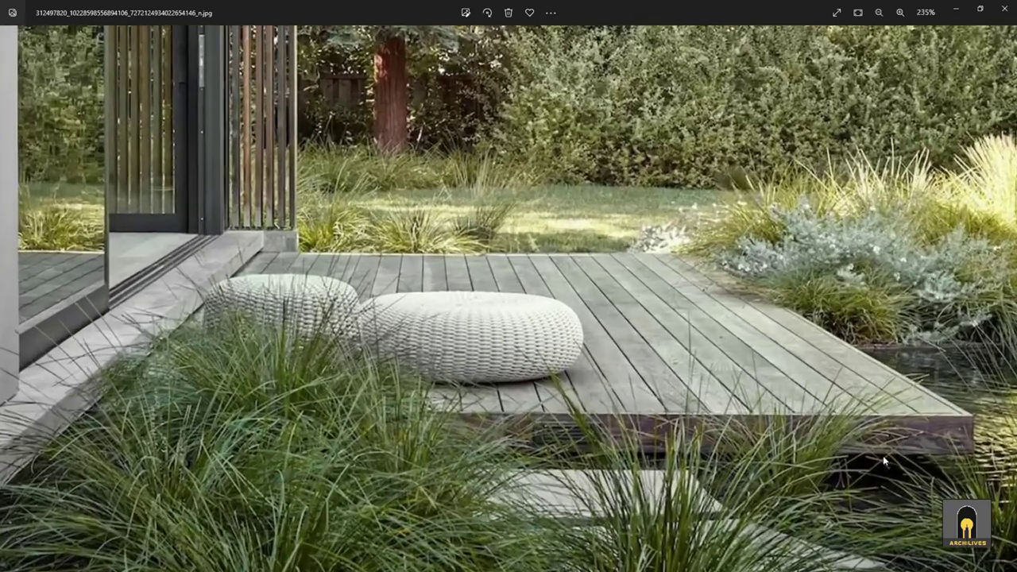
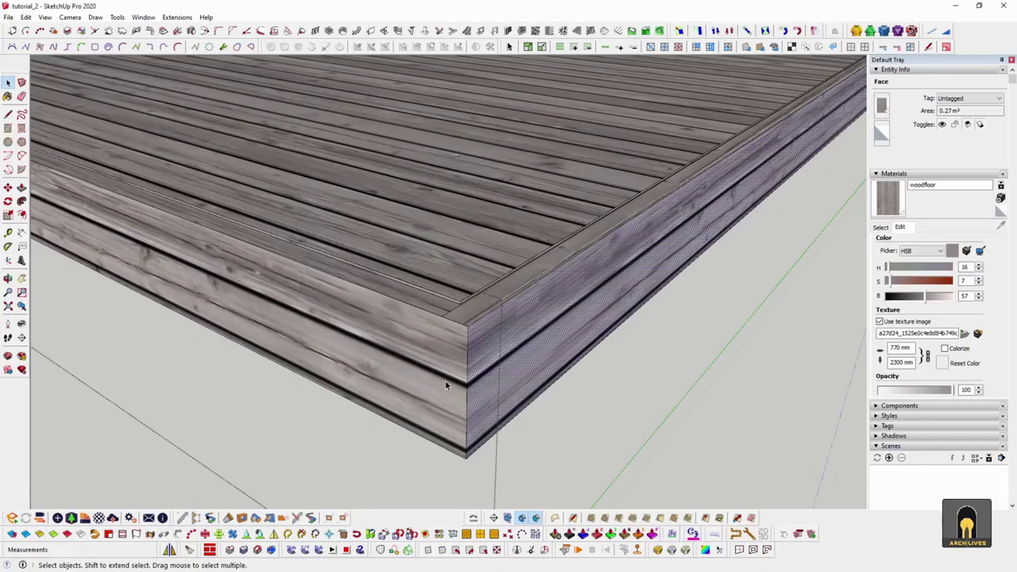
Examine the plank lines where the platform's top, border and side faces meet, and select the long side face
{"action": "scroll", "coordinate": [496, 400], "scroll_direction": "up", "scroll_amount": 3}
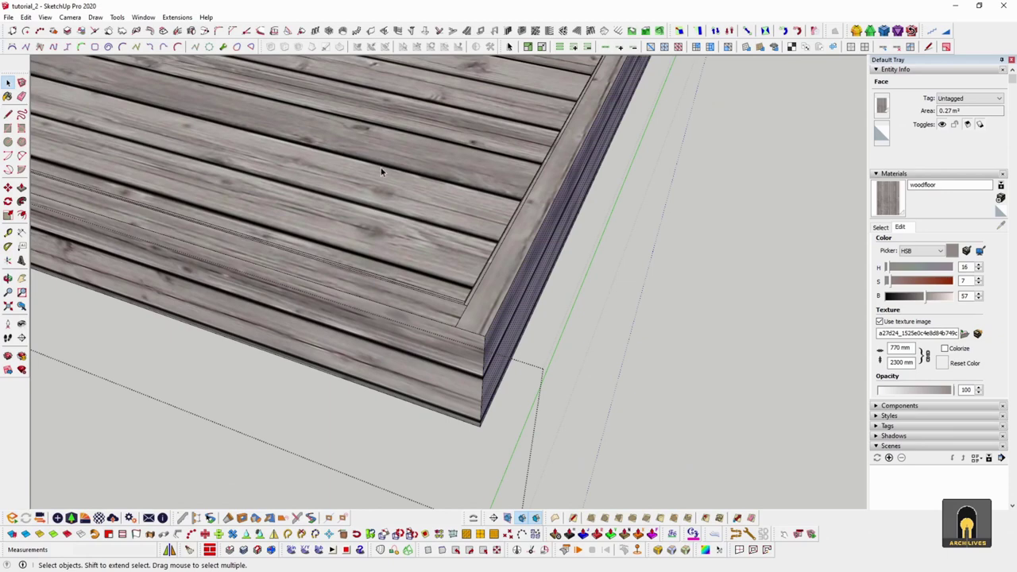
{"action": "scroll", "coordinate": [443, 277], "scroll_direction": "down", "scroll_amount": 3}
{"action": "middle_click_drag", "start_coordinate": [442, 277], "coordinate": [522, 313]}
{"action": "scroll", "coordinate": [556, 253], "scroll_direction": "up", "scroll_amount": 3}
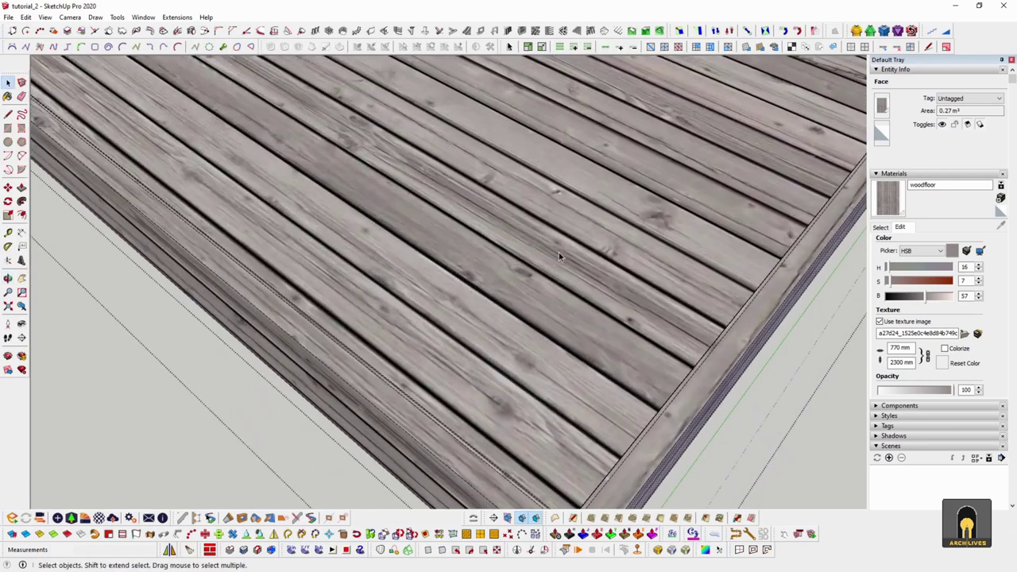
{"action": "middle_click_drag", "start_coordinate": [430, 234], "coordinate": [586, 394]}
{"action": "left_click_drag", "start_coordinate": [586, 395], "coordinate": [456, 341]}
{"action": "scroll", "coordinate": [456, 341], "scroll_direction": "down", "scroll_amount": 2}
{"action": "middle_click_drag", "start_coordinate": [456, 341], "coordinate": [565, 390]}
{"action": "scroll", "coordinate": [572, 390], "scroll_direction": "up", "scroll_amount": 3}
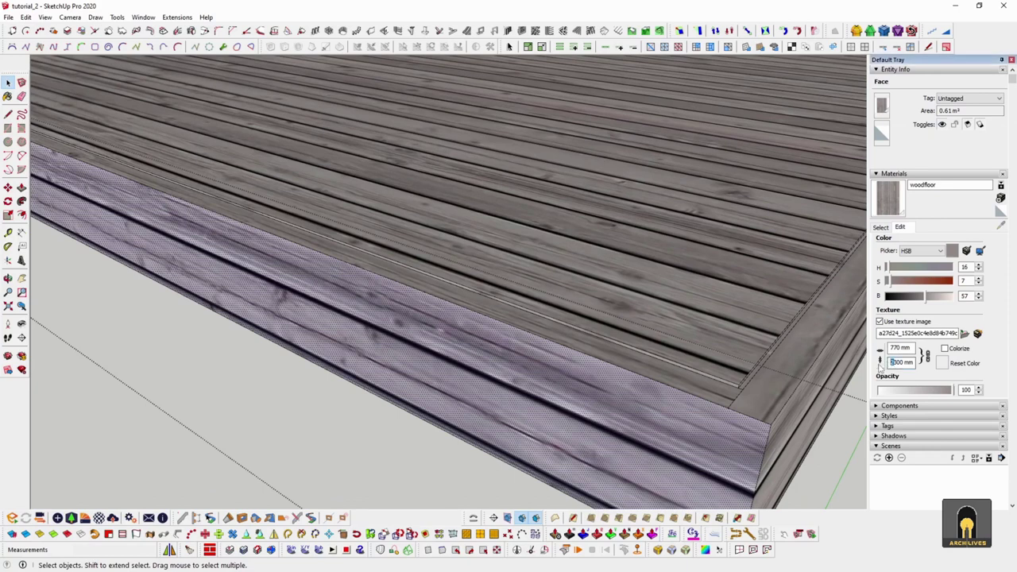
Try a larger woodfloor texture size, and restore the texture height to 2300 mm
{"action": "key", "text": "Return"}
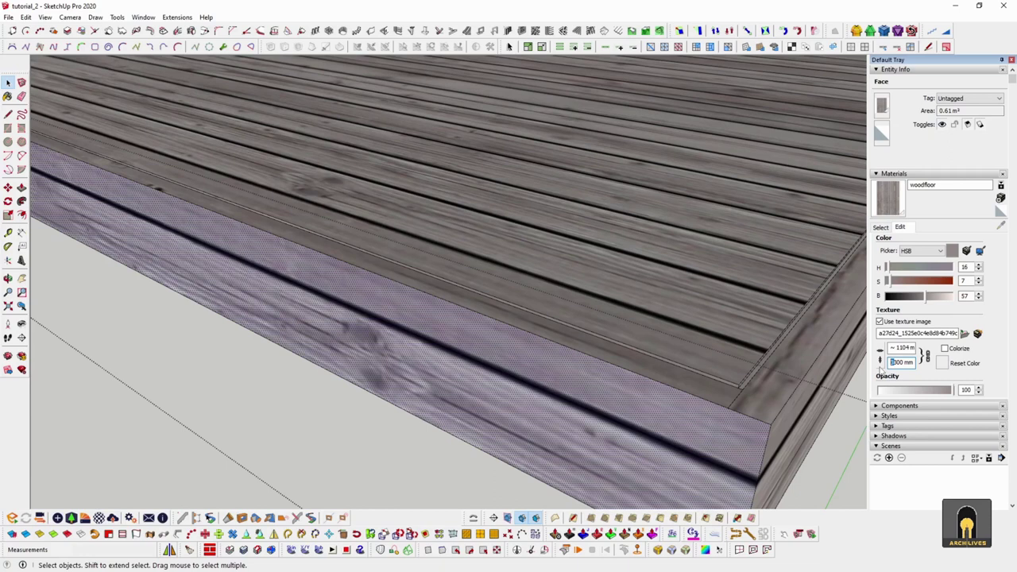
{"action": "type", "text": "2"}
{"action": "key", "text": "Return"}
Start repositioning the wood texture on the platform's long side face and shift it along the platform
{"action": "middle_click_drag", "start_coordinate": [417, 381], "coordinate": [466, 339]}
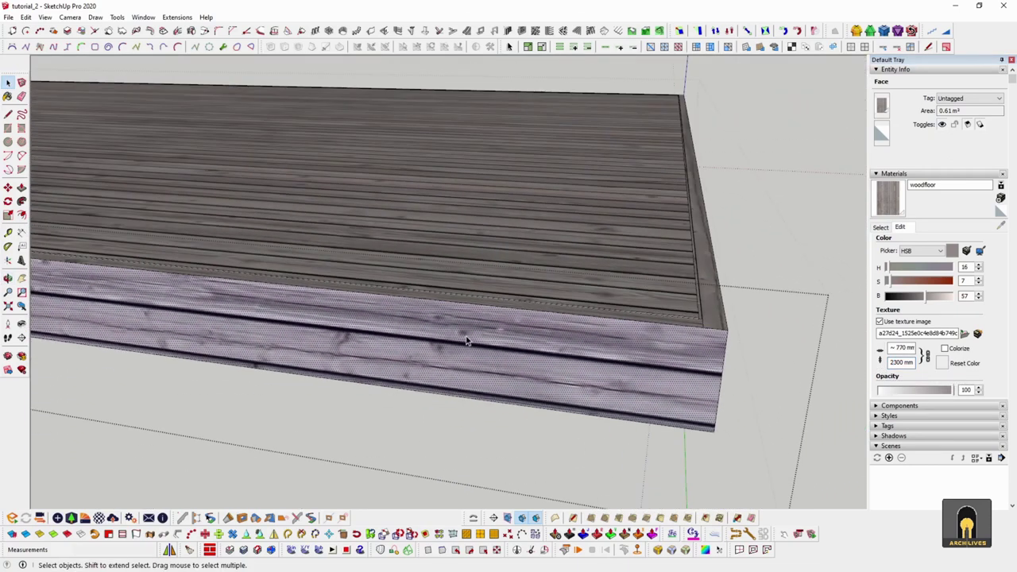
{"action": "right_click", "coordinate": [467, 340]}
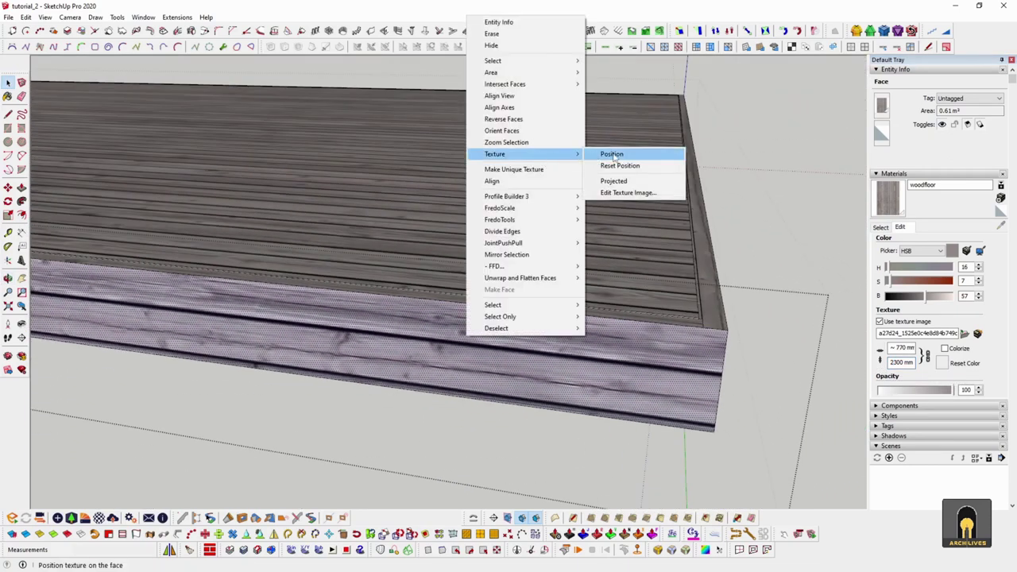
{"action": "left_click", "coordinate": [612, 154]}
{"action": "scroll", "coordinate": [727, 360], "scroll_direction": "down", "scroll_amount": 6}
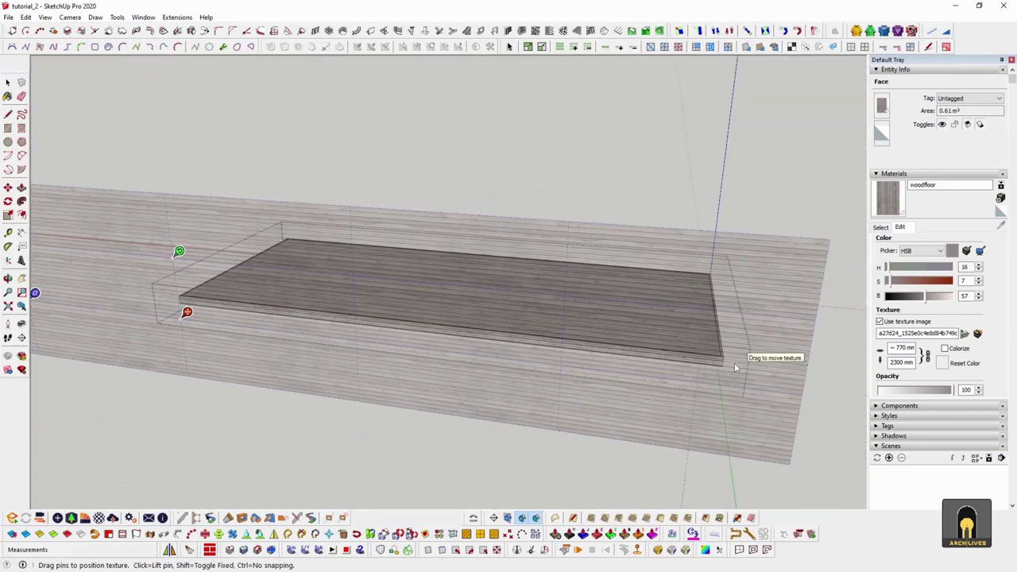
{"action": "middle_click_drag", "start_coordinate": [345, 302], "coordinate": [687, 359], "text": "shift"}
{"action": "scroll", "coordinate": [548, 333], "scroll_direction": "up", "scroll_amount": 4}
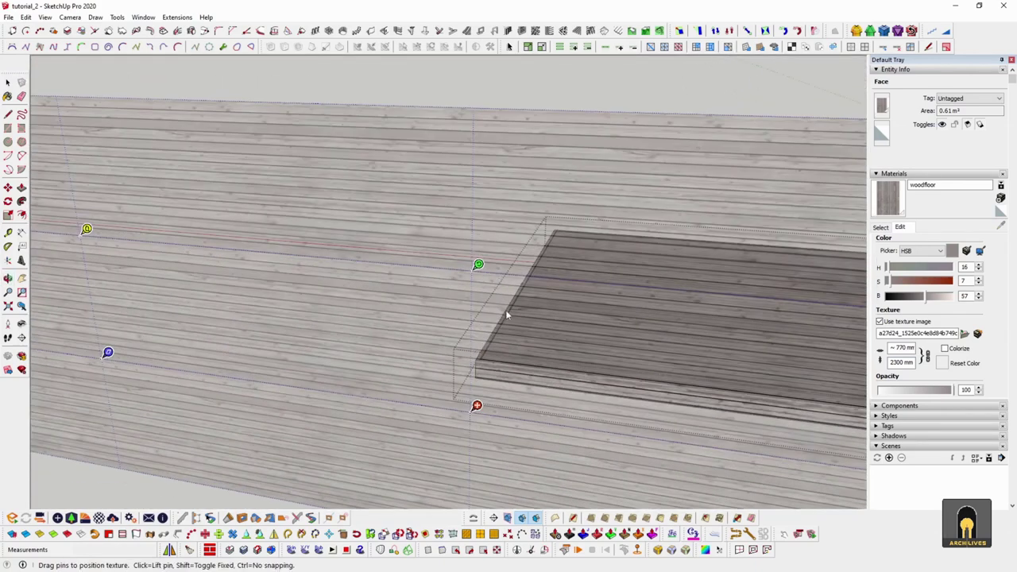
{"action": "left_click_drag", "start_coordinate": [327, 324], "coordinate": [745, 381]}
{"action": "scroll", "coordinate": [512, 343], "scroll_direction": "down", "scroll_amount": 2}
{"action": "scroll", "coordinate": [616, 359], "scroll_direction": "down", "scroll_amount": 2}
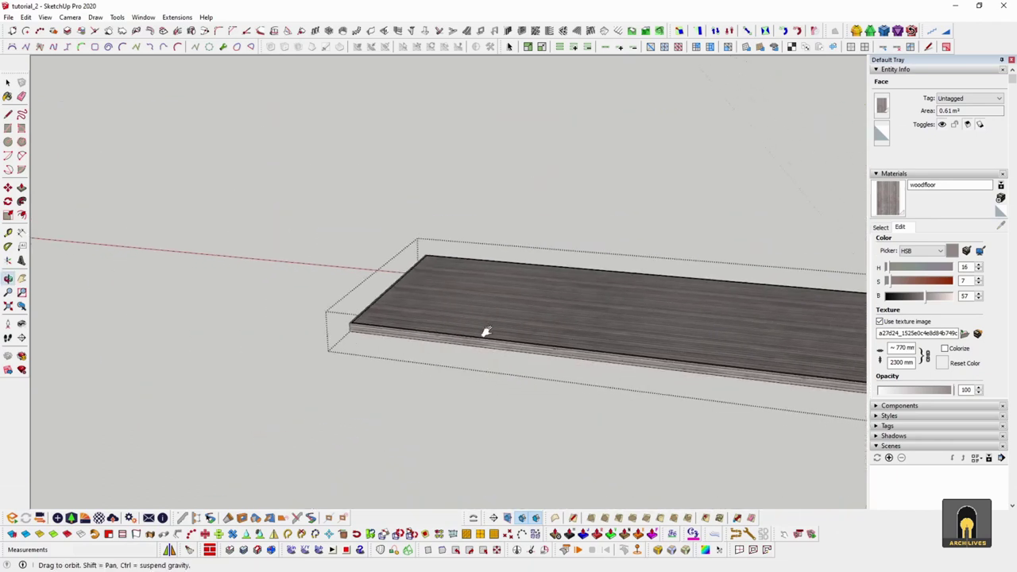
{"action": "scroll", "coordinate": [551, 321], "scroll_direction": "up", "scroll_amount": 4}
{"action": "scroll", "coordinate": [544, 322], "scroll_direction": "up", "scroll_amount": 1}
{"action": "key", "text": "shift"}
{"action": "scroll", "coordinate": [536, 341], "scroll_direction": "up", "scroll_amount": 1}
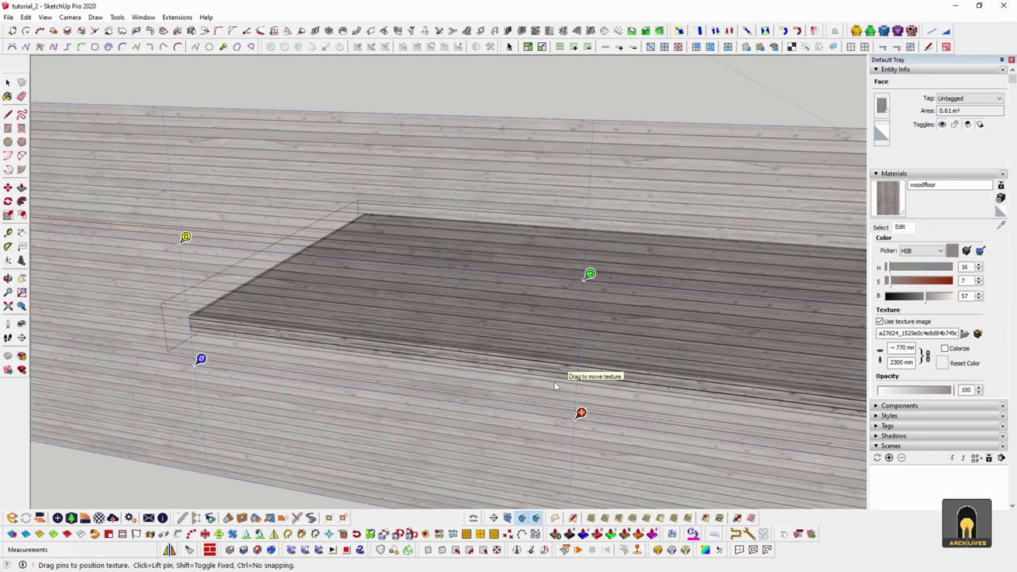
Enlarge and align the wood texture on the long side face so a single plank covers its height, and finish positioning
{"action": "left_click_drag", "start_coordinate": [581, 413], "coordinate": [561, 404]}
{"action": "left_click_drag", "start_coordinate": [565, 266], "coordinate": [571, 210]}
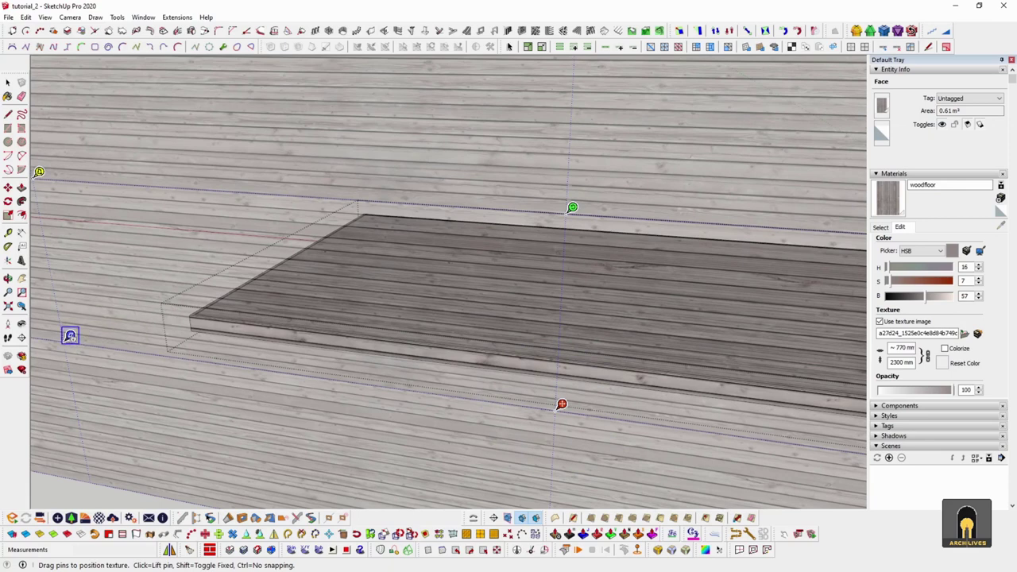
{"action": "scroll", "coordinate": [117, 336], "scroll_direction": "up", "scroll_amount": 1}
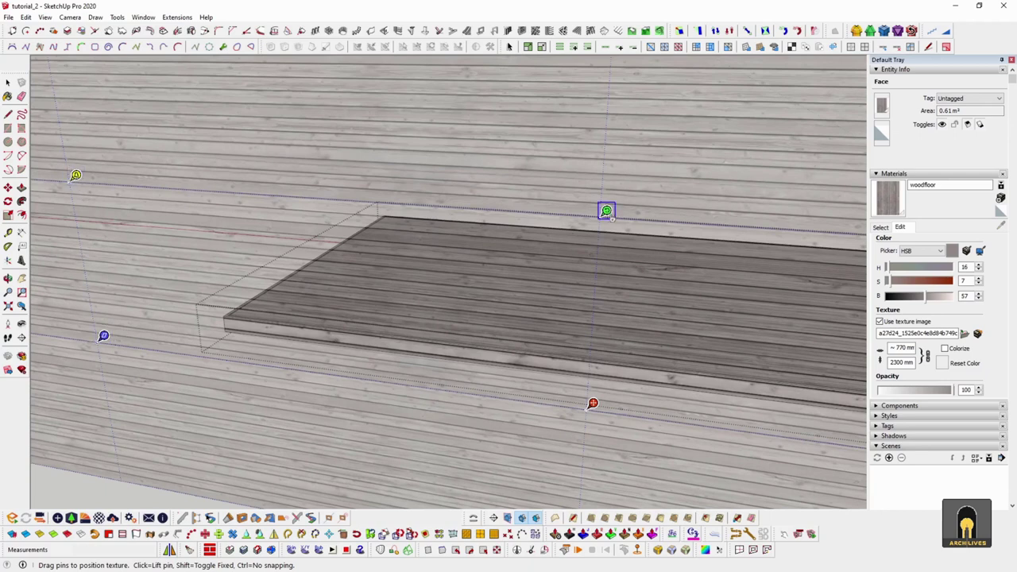
{"action": "left_click_drag", "start_coordinate": [606, 211], "coordinate": [613, 122]}
{"action": "left_click_drag", "start_coordinate": [530, 236], "coordinate": [533, 235]}
{"action": "scroll", "coordinate": [532, 235], "scroll_direction": "up", "scroll_amount": 8}
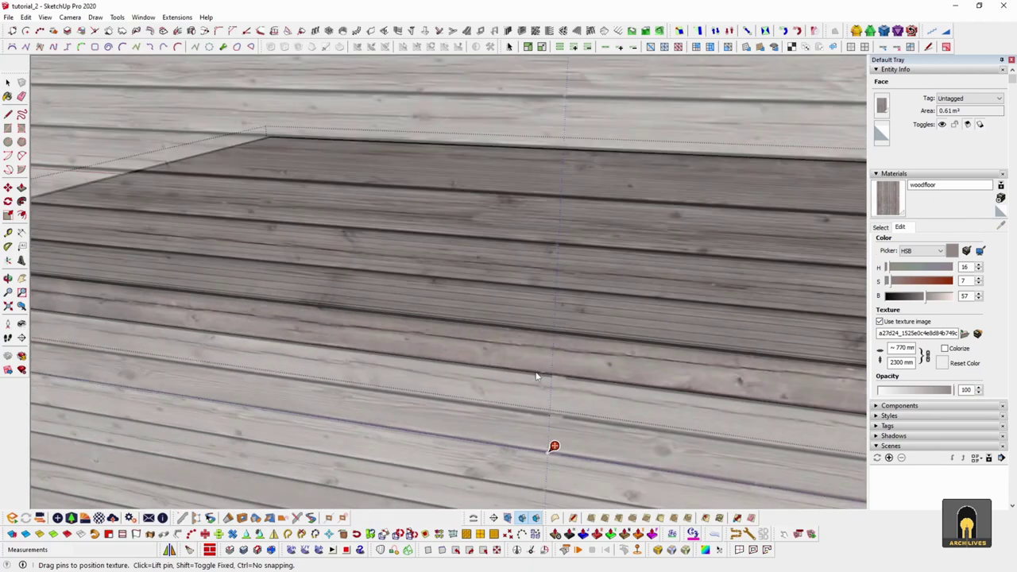
{"action": "scroll", "coordinate": [538, 374], "scroll_direction": "down", "scroll_amount": 4}
{"action": "left_click", "coordinate": [536, 374]}
Inspect the wood planks on the platform's sides from all around and close the platform group
{"action": "scroll", "coordinate": [429, 357], "scroll_direction": "down", "scroll_amount": 5}
{"action": "middle_click_drag", "start_coordinate": [633, 373], "coordinate": [609, 308]}
{"action": "scroll", "coordinate": [497, 304], "scroll_direction": "up", "scroll_amount": 4}
{"action": "middle_click_drag", "start_coordinate": [497, 305], "coordinate": [547, 308]}
{"action": "scroll", "coordinate": [546, 308], "scroll_direction": "up", "scroll_amount": 2}
{"action": "key", "text": "b"}
{"action": "scroll", "coordinate": [609, 315], "scroll_direction": "down", "scroll_amount": 3}
{"action": "mouse_move", "coordinate": [681, 262]}
{"action": "middle_mouse_down"}
{"action": "mouse_move", "coordinate": [503, 324]}
{"action": "mouse_move", "coordinate": [227, 236]}
{"action": "mouse_move", "coordinate": [194, 239]}
{"action": "middle_mouse_up"}
{"action": "scroll", "coordinate": [397, 292], "scroll_direction": "down", "scroll_amount": 3}
{"action": "scroll", "coordinate": [663, 260], "scroll_direction": "down", "scroll_amount": 3}
{"action": "middle_click_drag", "start_coordinate": [747, 255], "coordinate": [616, 266]}
{"action": "scroll", "coordinate": [739, 429], "scroll_direction": "up", "scroll_amount": 3}
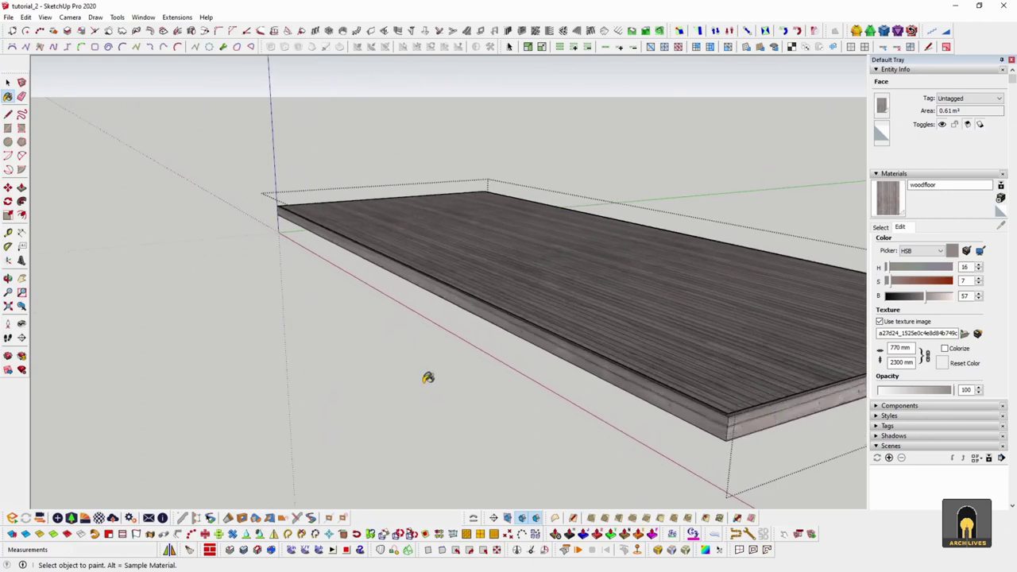
{"action": "scroll", "coordinate": [468, 354], "scroll_direction": "down", "scroll_amount": 5}
{"action": "key", "text": "space"}
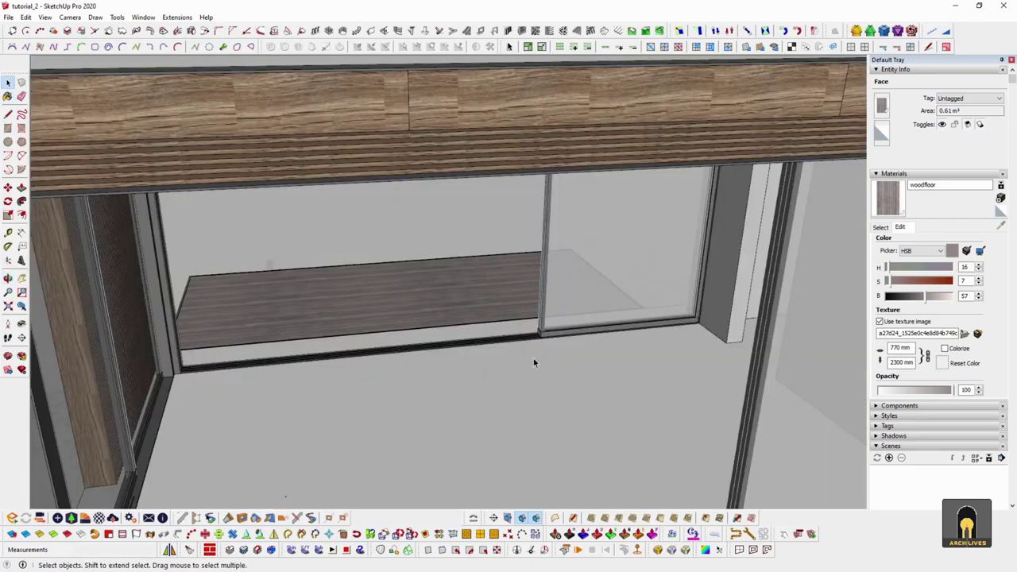
{"action": "key", "text": "Escape"}
Move the pavilion-side end of the support frame beneath the deck out to meet the pavilion's plinth
{"action": "middle_click_drag", "start_coordinate": [533, 358], "coordinate": [663, 413]}
{"action": "scroll", "coordinate": [769, 338], "scroll_direction": "down", "scroll_amount": 10}
{"action": "middle_click_drag", "start_coordinate": [628, 342], "coordinate": [765, 399]}
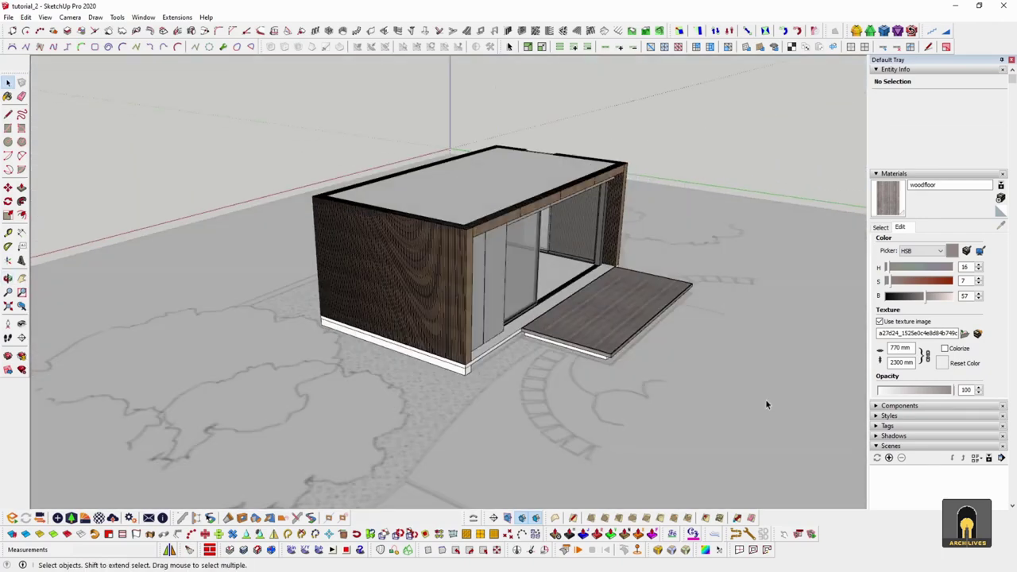
{"action": "scroll", "coordinate": [577, 352], "scroll_direction": "up", "scroll_amount": 5}
{"action": "middle_click_drag", "start_coordinate": [577, 352], "coordinate": [680, 334]}
{"action": "scroll", "coordinate": [632, 346], "scroll_direction": "up", "scroll_amount": 3}
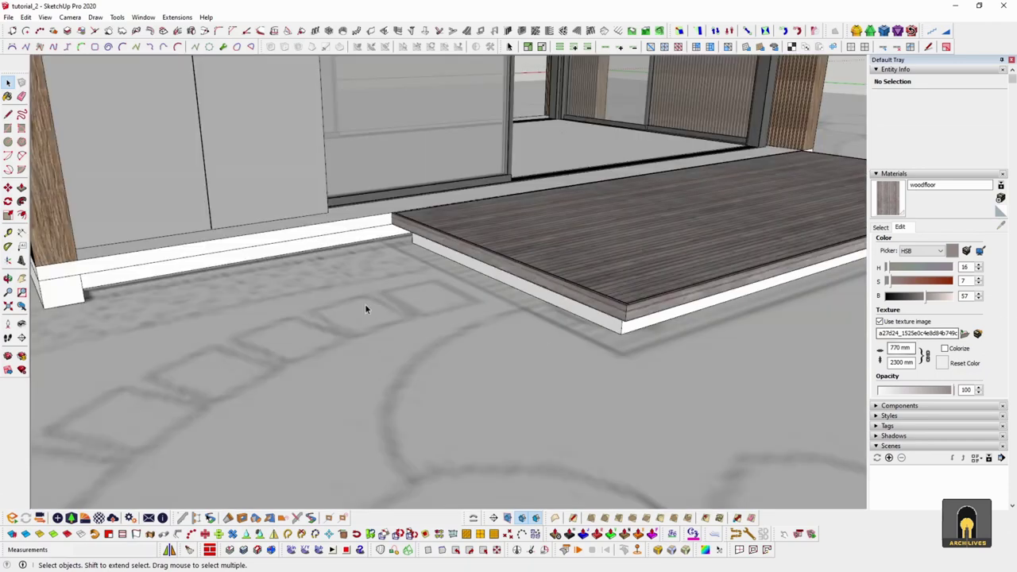
{"action": "middle_click_drag", "start_coordinate": [365, 304], "coordinate": [500, 257]}
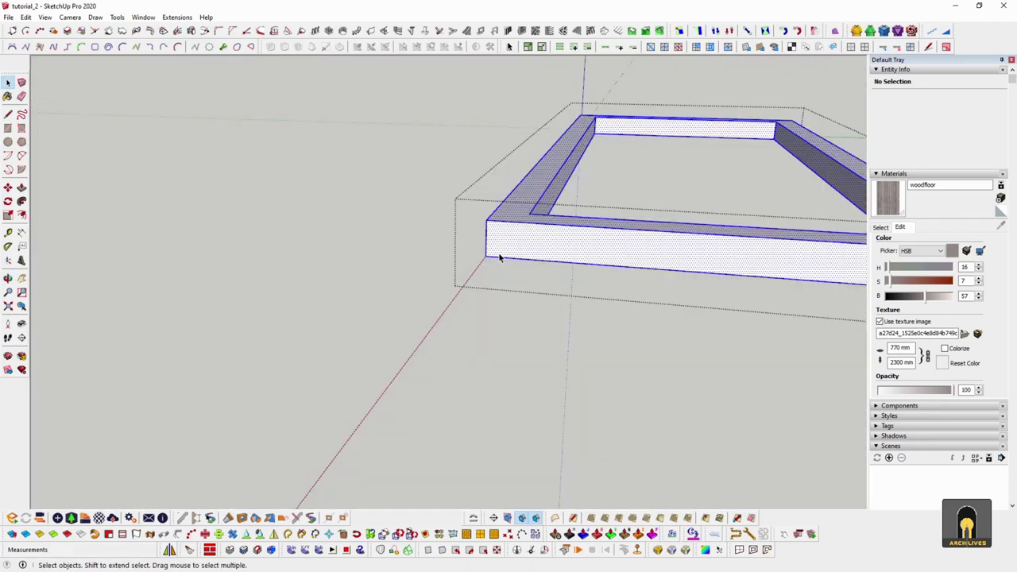
{"action": "middle_click_drag", "start_coordinate": [500, 257], "coordinate": [566, 219]}
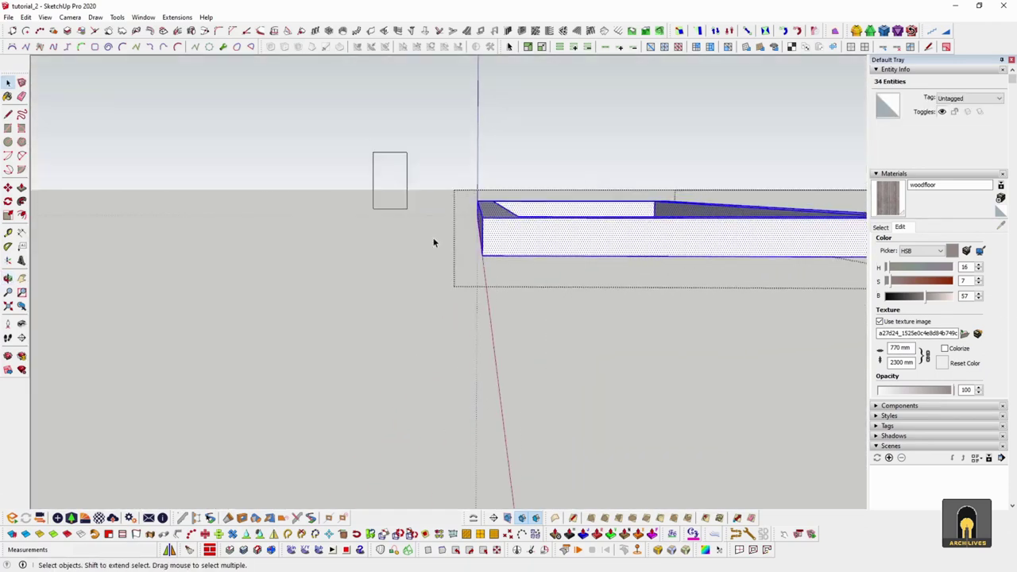
{"action": "left_click", "coordinate": [565, 243]}
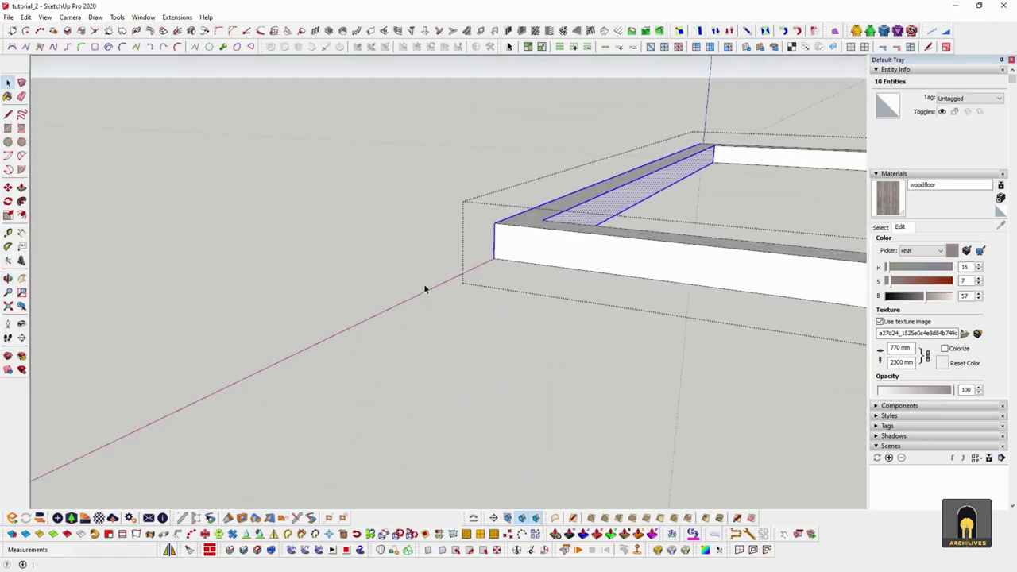
{"action": "key", "text": "m"}
{"action": "left_click", "coordinate": [496, 258]}
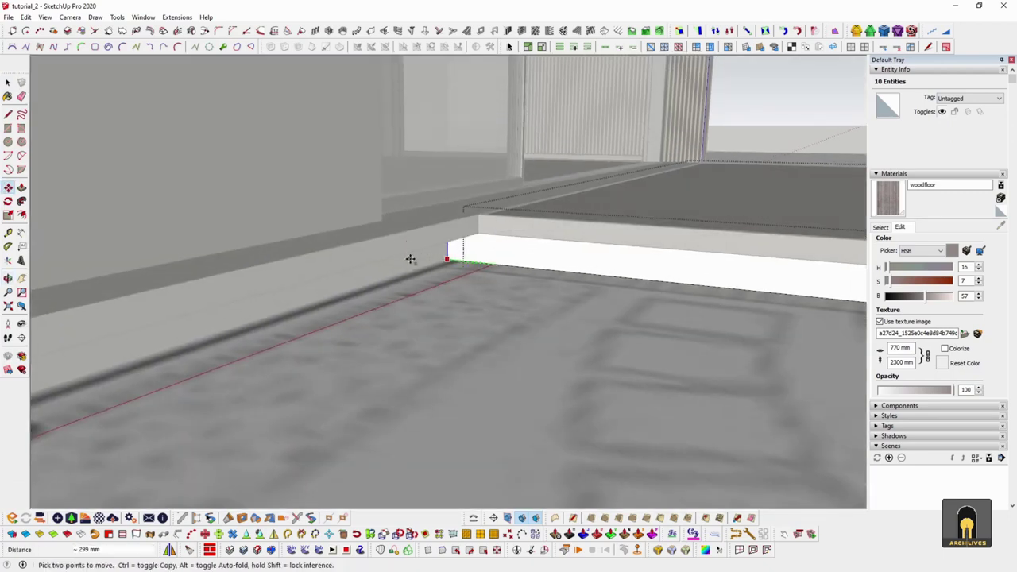
{"action": "scroll", "coordinate": [387, 282], "scroll_direction": "down", "scroll_amount": 5}
{"action": "left_click", "coordinate": [387, 282]}
Check the extended support frame on its own and leave its group
{"action": "scroll", "coordinate": [387, 282], "scroll_direction": "down", "scroll_amount": 2}
{"action": "middle_click_drag", "start_coordinate": [635, 295], "coordinate": [470, 314]}
{"action": "scroll", "coordinate": [474, 328], "scroll_direction": "up", "scroll_amount": 5}
{"action": "left_click", "coordinate": [471, 327]}
{"action": "triple_click", "coordinate": [472, 329]}
{"action": "key", "text": "i"}
{"action": "scroll", "coordinate": [477, 328], "scroll_direction": "down", "scroll_amount": 2}
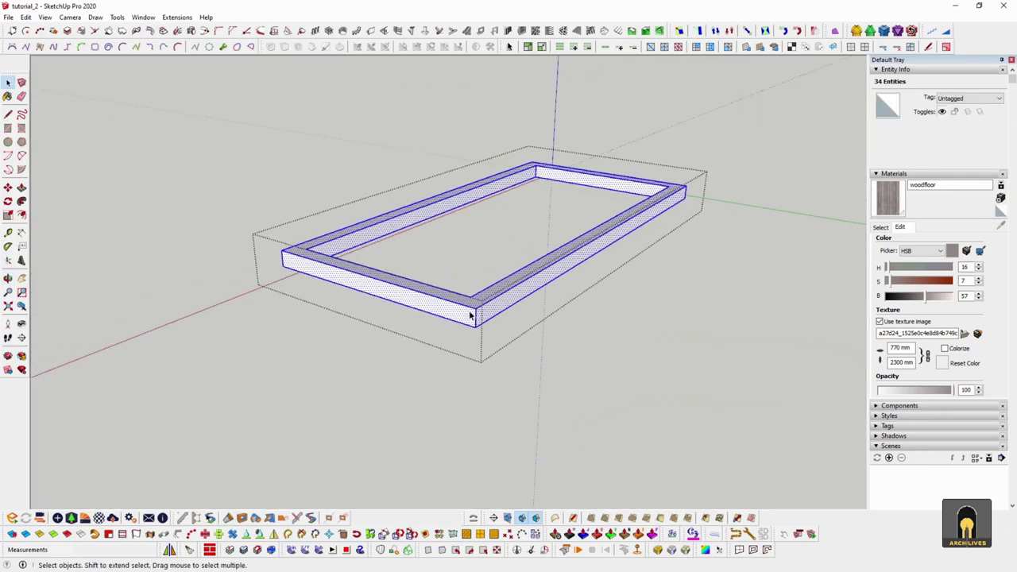
{"action": "scroll", "coordinate": [470, 314], "scroll_direction": "up", "scroll_amount": 2}
{"action": "left_click", "coordinate": [792, 277]}
Start creating a new material and cancel it
{"action": "left_click", "coordinate": [1001, 198]}
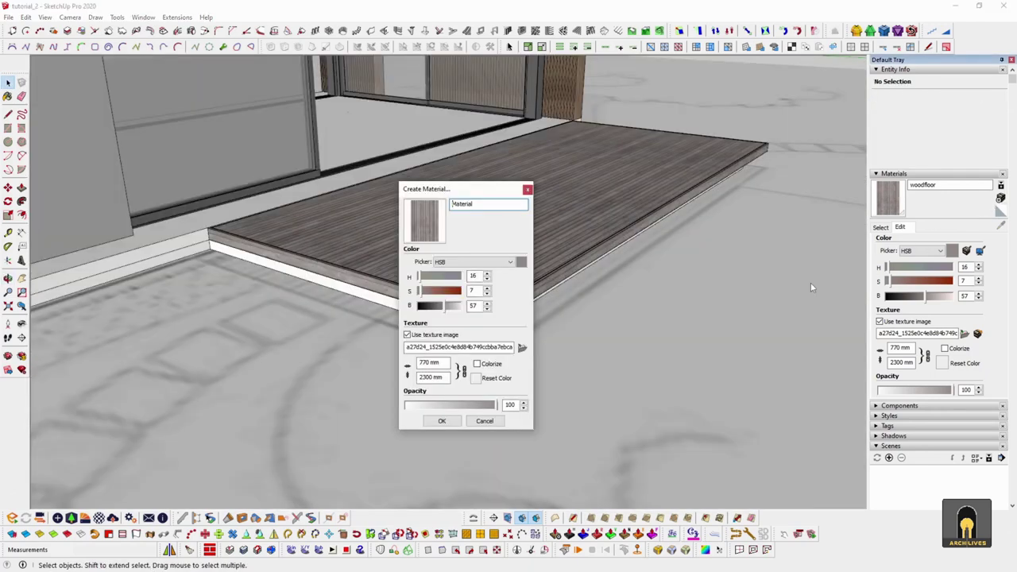
{"action": "left_click", "coordinate": [528, 189]}
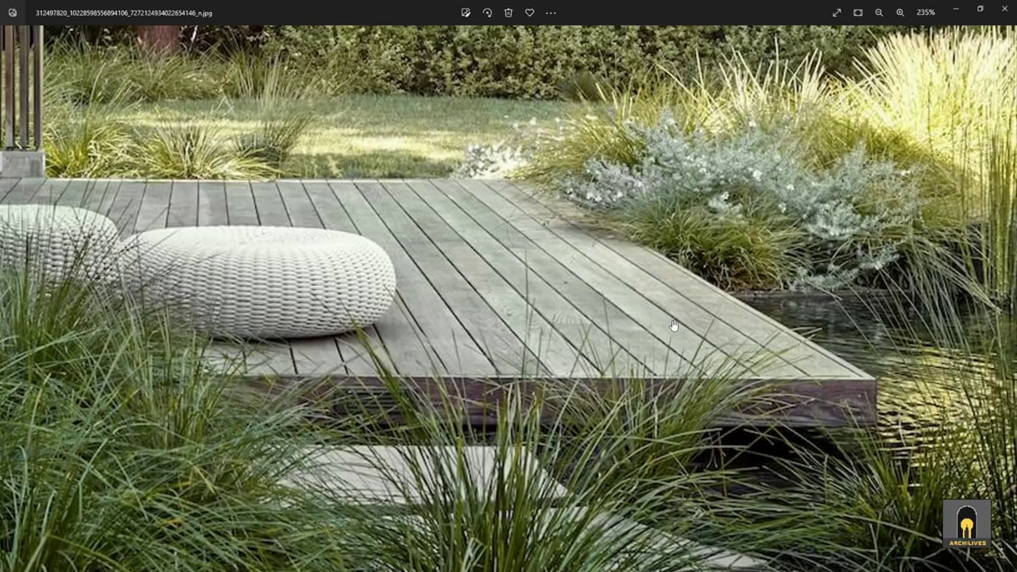
Compare the deck edge and concrete parts in the reference photo with the modelled platform and its base
{"action": "scroll", "coordinate": [673, 325], "scroll_direction": "down", "scroll_amount": 5}
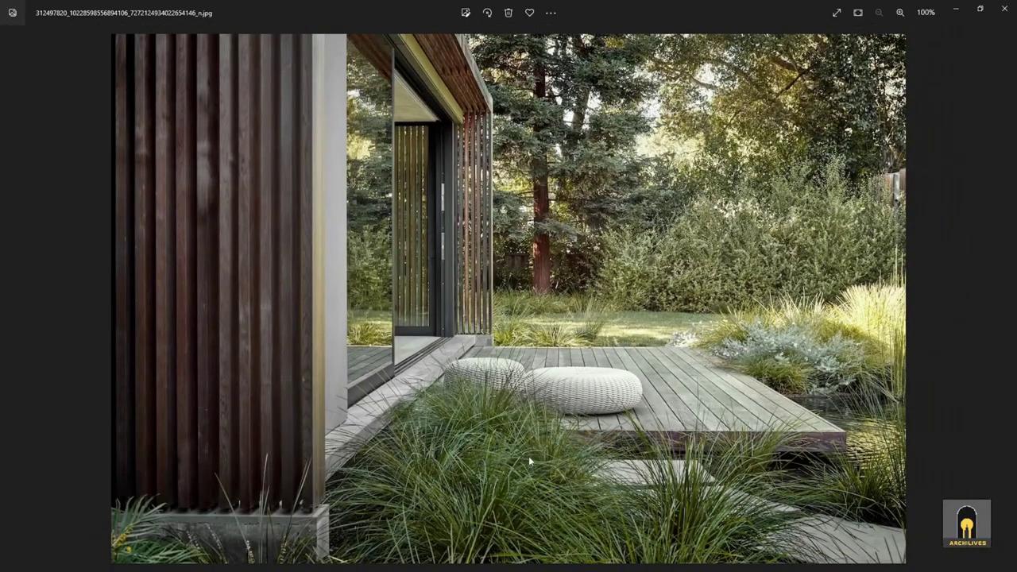
{"action": "scroll", "coordinate": [251, 522], "scroll_direction": "up", "scroll_amount": 5}
{"action": "scroll", "coordinate": [481, 442], "scroll_direction": "up", "scroll_amount": 3}
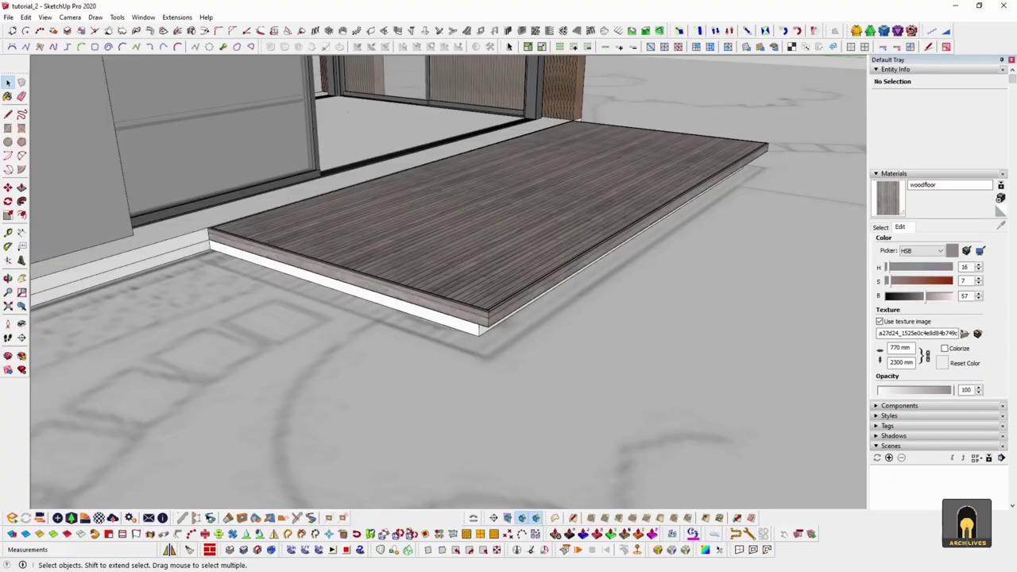
{"action": "middle_click_drag", "start_coordinate": [574, 303], "coordinate": [488, 332]}
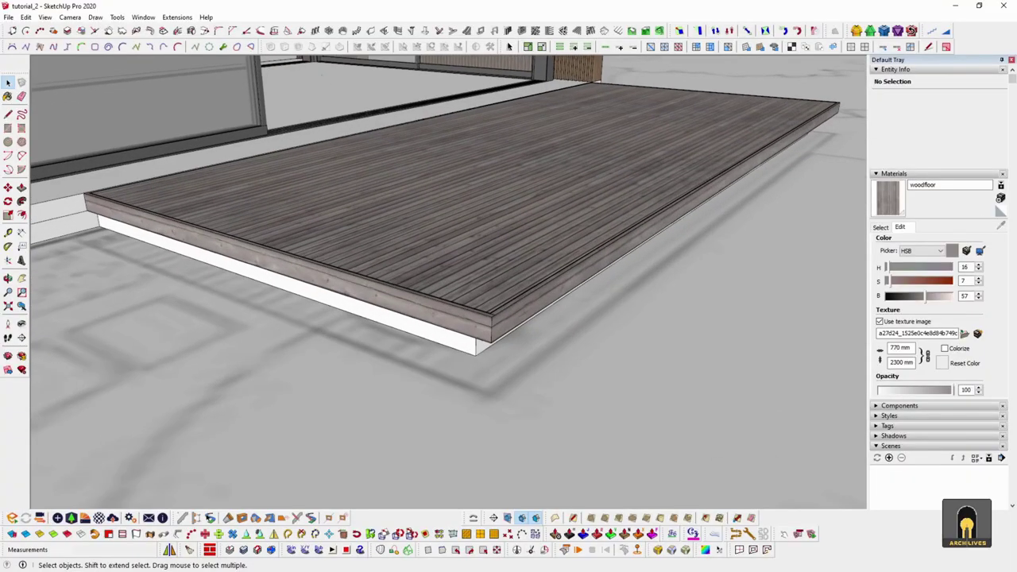
Switch to the browser, close the image preview, search Bing Images for "concrete textured" and browse the results
{"action": "left_click_drag", "start_coordinate": [1015, 6], "coordinate": [660, 5]}
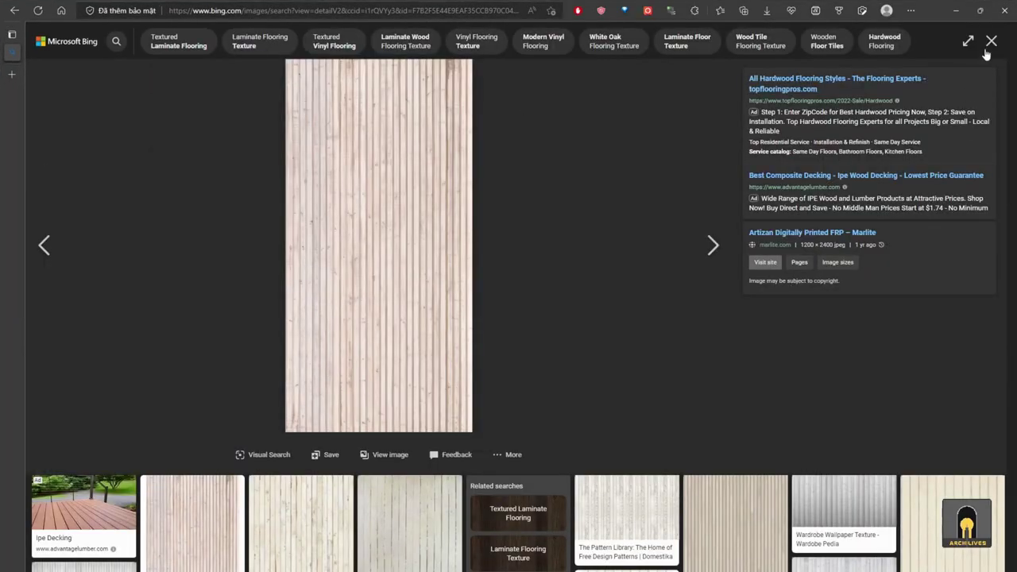
{"action": "left_click", "coordinate": [990, 41]}
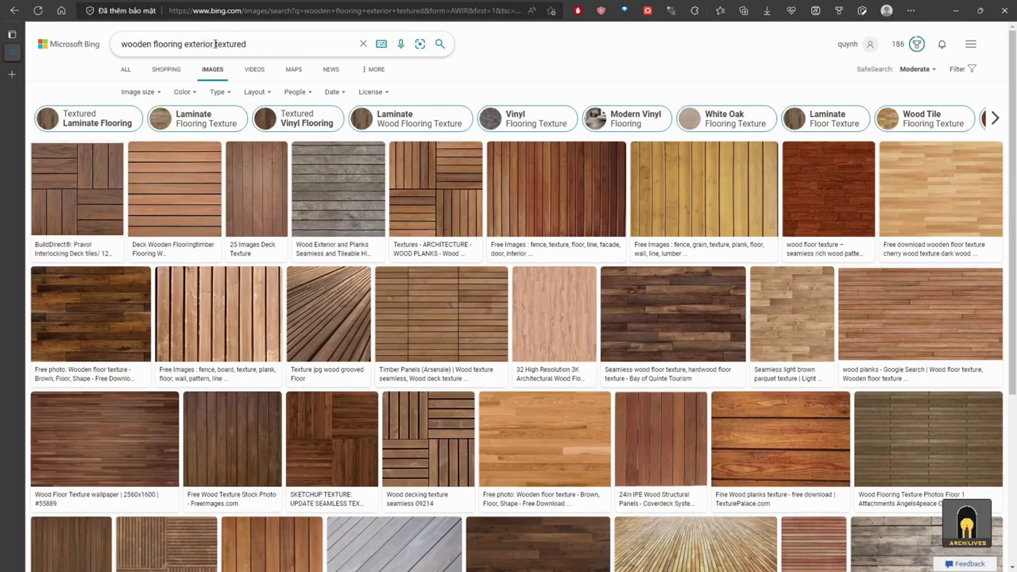
{"action": "key", "text": "BackSpace"}
{"action": "type", "text": "concrete"}
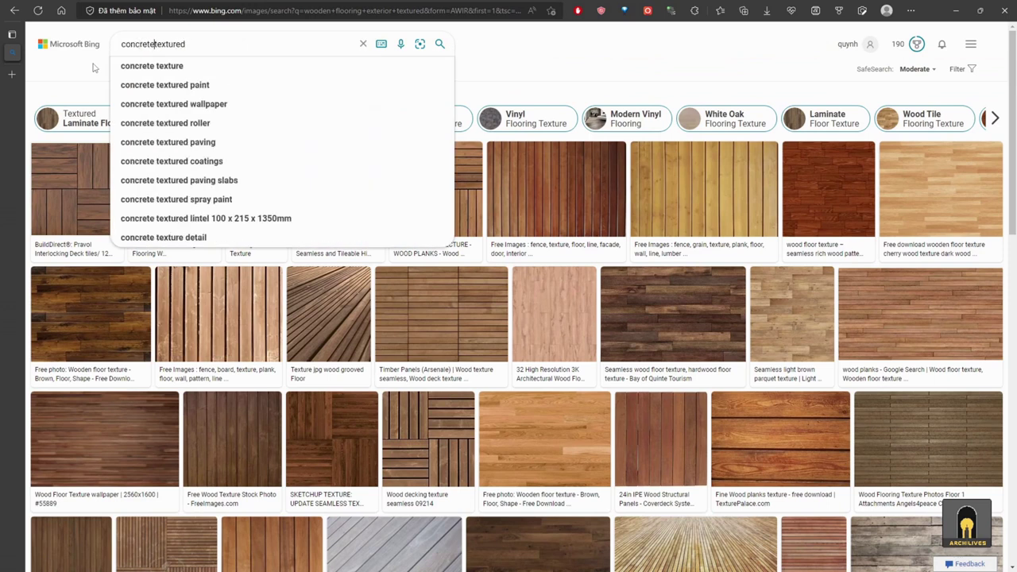
{"action": "key", "text": "Return"}
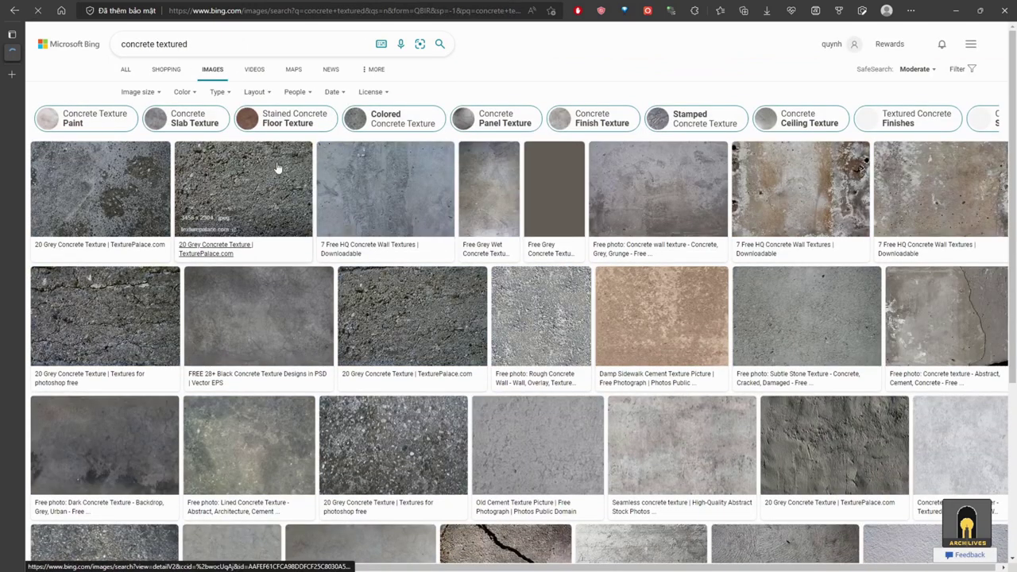
{"action": "scroll", "coordinate": [600, 306], "scroll_direction": "down", "scroll_amount": 5}
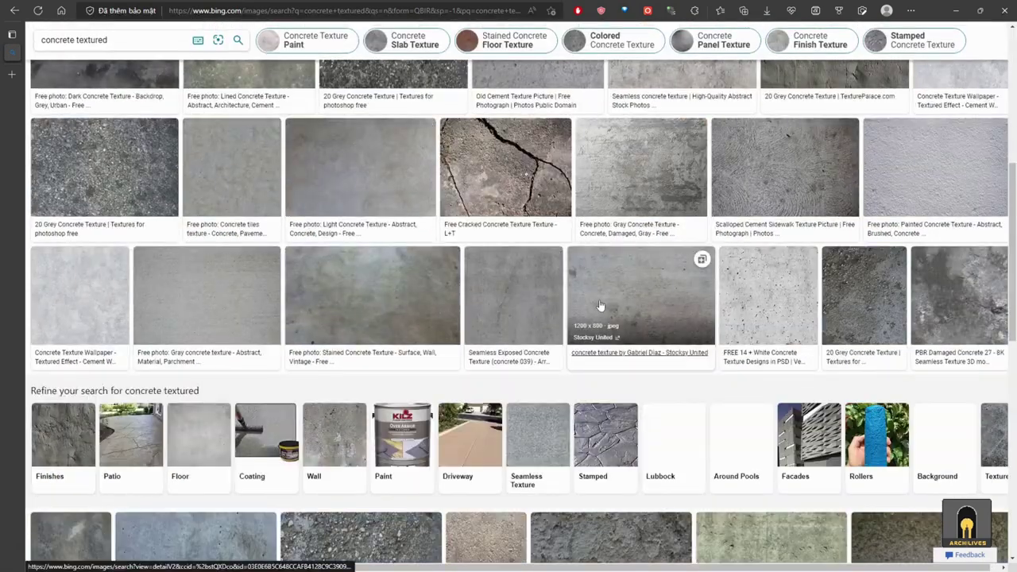
{"action": "scroll", "coordinate": [600, 306], "scroll_direction": "up", "scroll_amount": 5}
Search Bing Images for "old concrete textured" and browse the results
{"action": "left_click", "coordinate": [213, 40]}
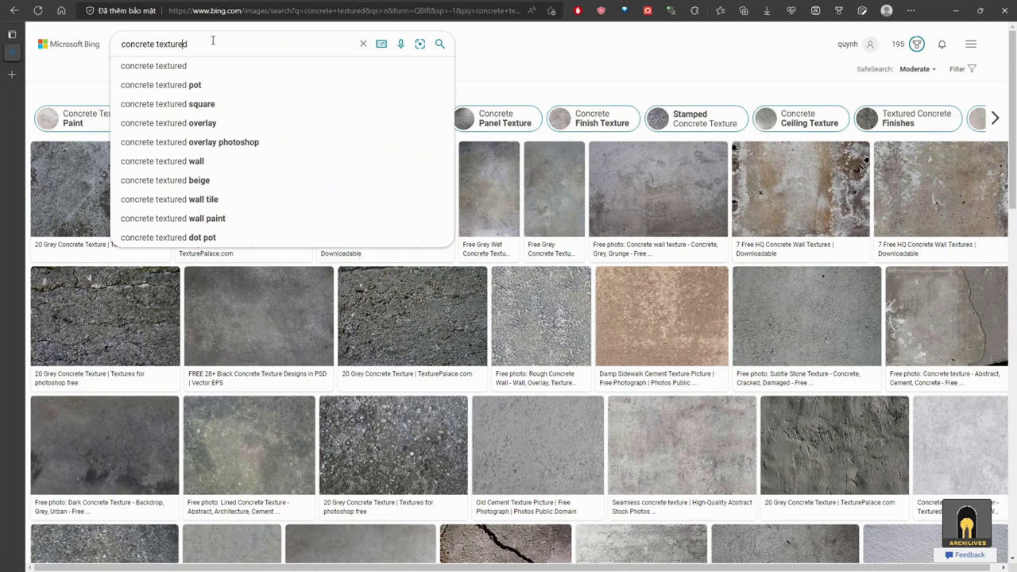
{"action": "type", "text": "old"}
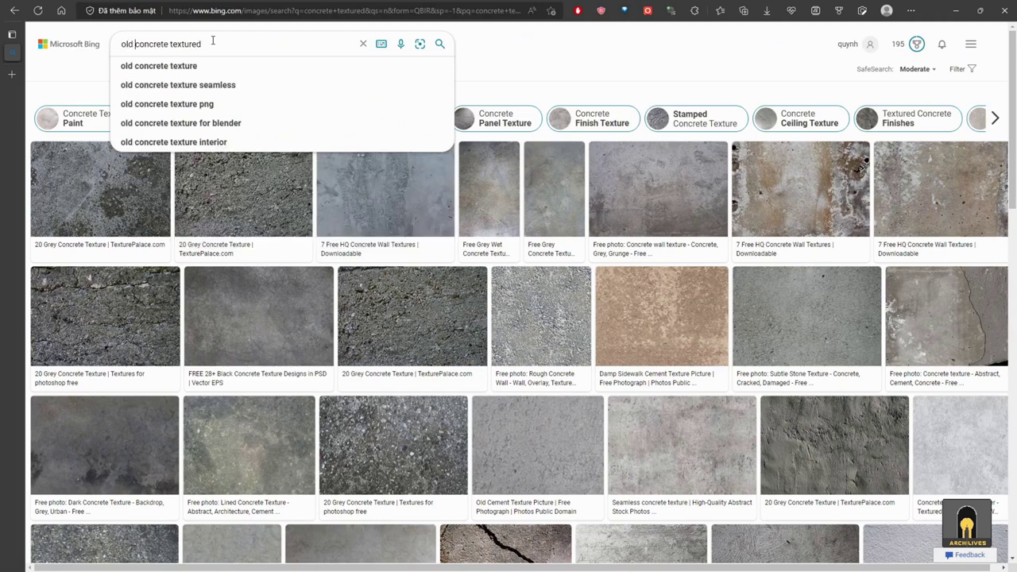
{"action": "key", "text": "Return"}
{"action": "scroll", "coordinate": [608, 254], "scroll_direction": "down", "scroll_amount": 3}
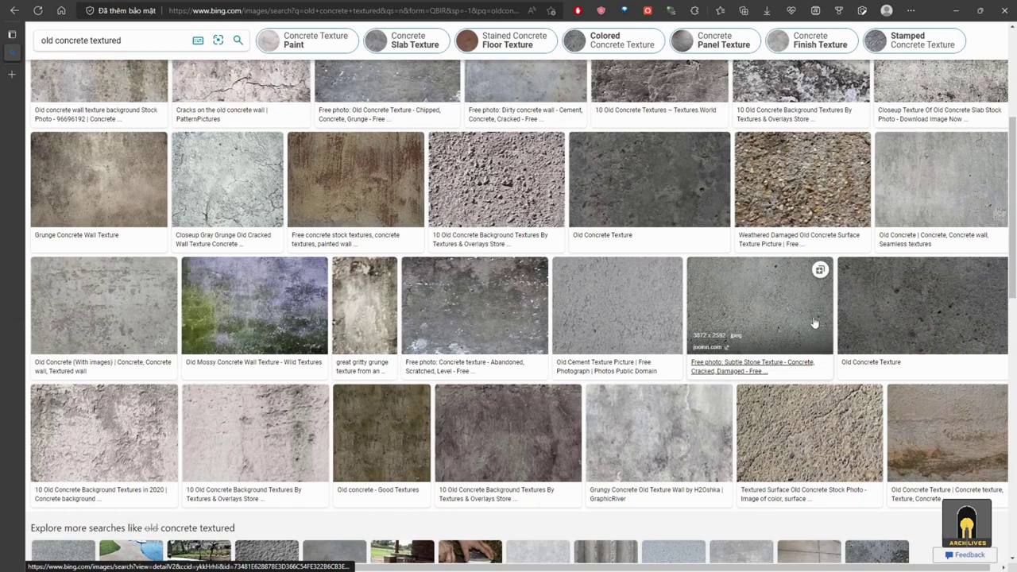
{"action": "scroll", "coordinate": [814, 322], "scroll_direction": "down", "scroll_amount": 9}
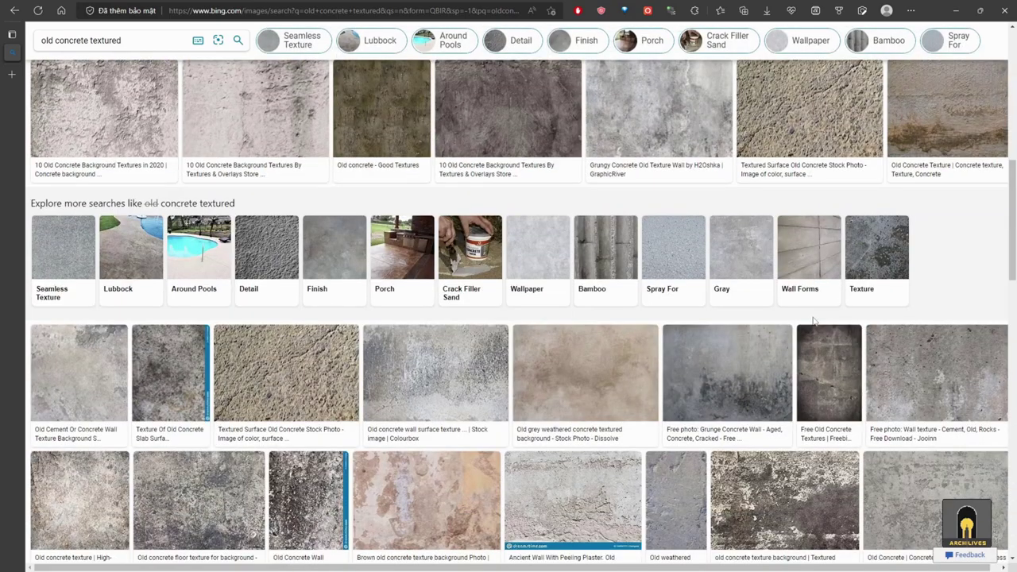
{"action": "scroll", "coordinate": [811, 321], "scroll_direction": "down", "scroll_amount": 4}
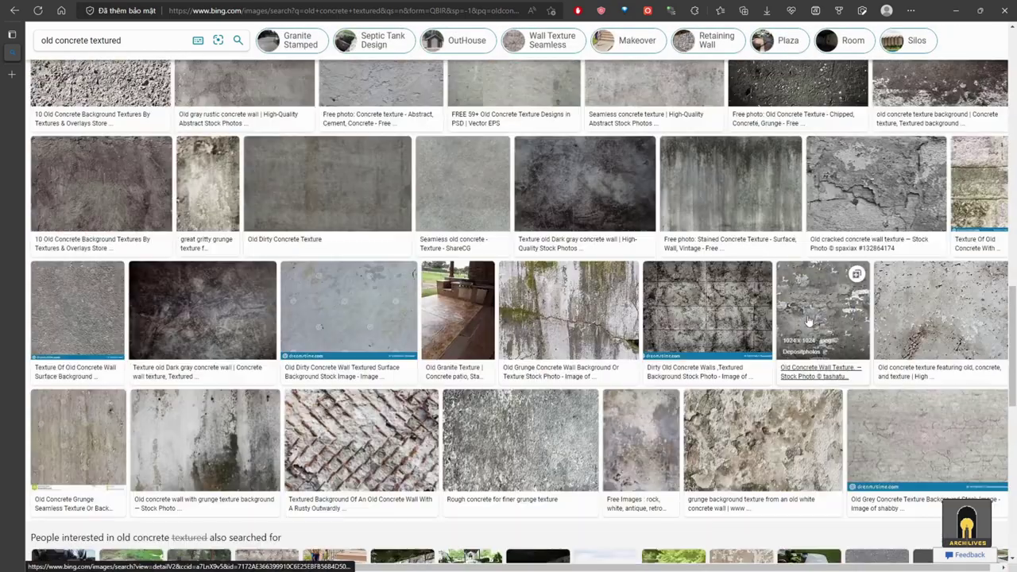
{"action": "scroll", "coordinate": [427, 314], "scroll_direction": "down", "scroll_amount": 2}
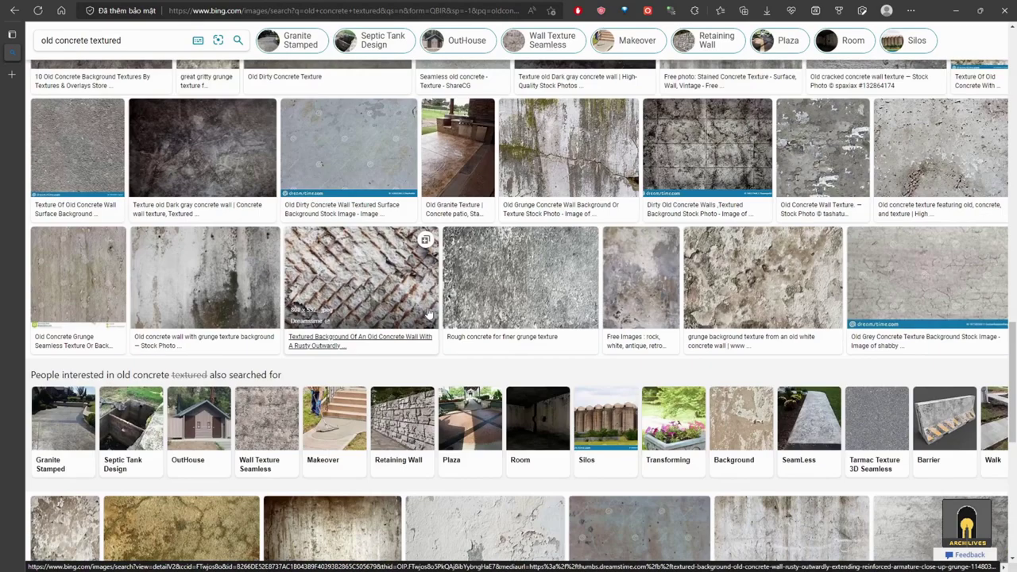
{"action": "scroll", "coordinate": [425, 309], "scroll_direction": "down", "scroll_amount": 6}
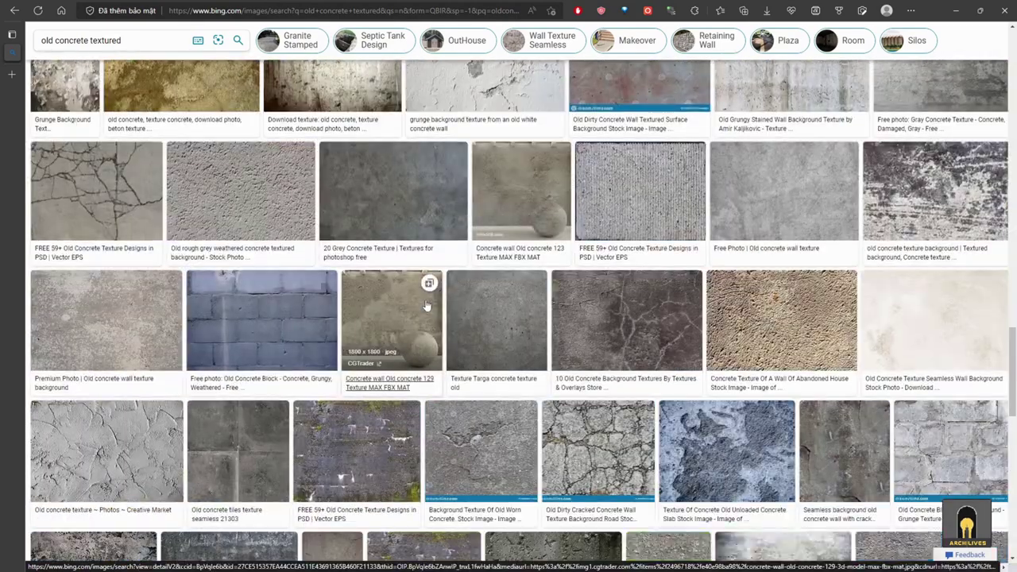
{"action": "scroll", "coordinate": [406, 202], "scroll_direction": "down", "scroll_amount": 8}
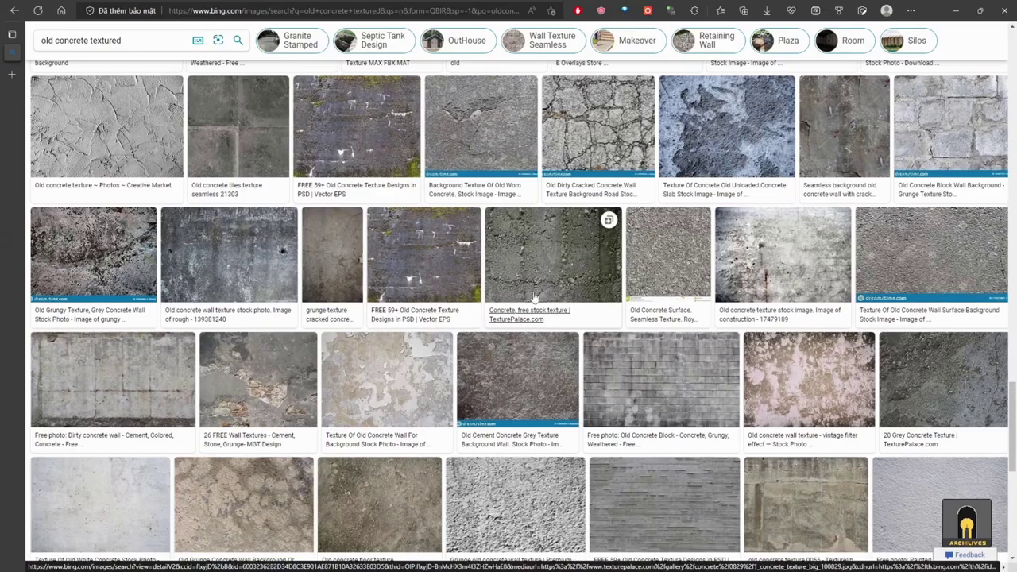
Preview a grey concrete texture, look through its related images, and return to browsing the search results
{"action": "left_click", "coordinate": [948, 141]}
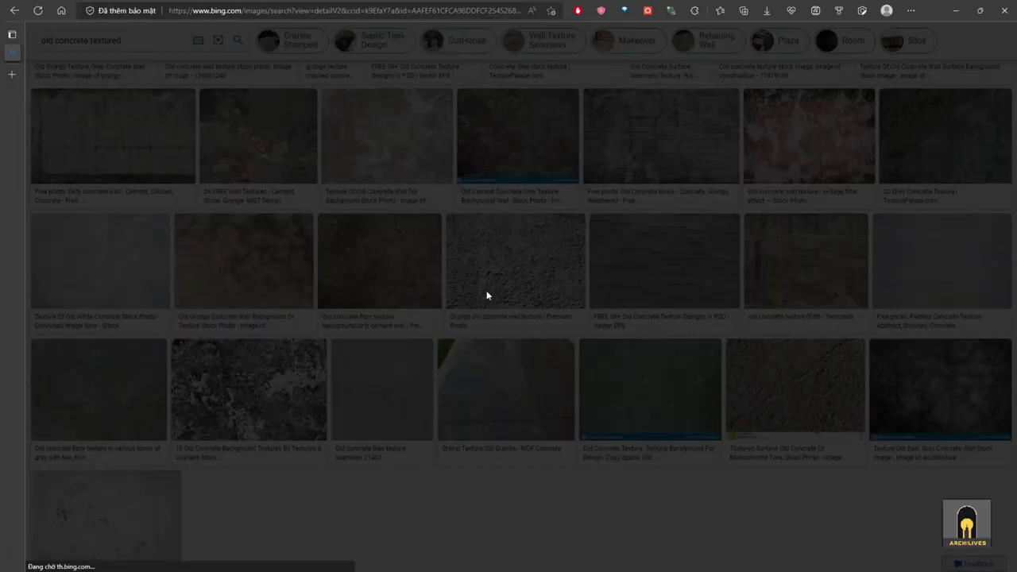
{"action": "scroll", "coordinate": [525, 302], "scroll_direction": "down", "scroll_amount": 5}
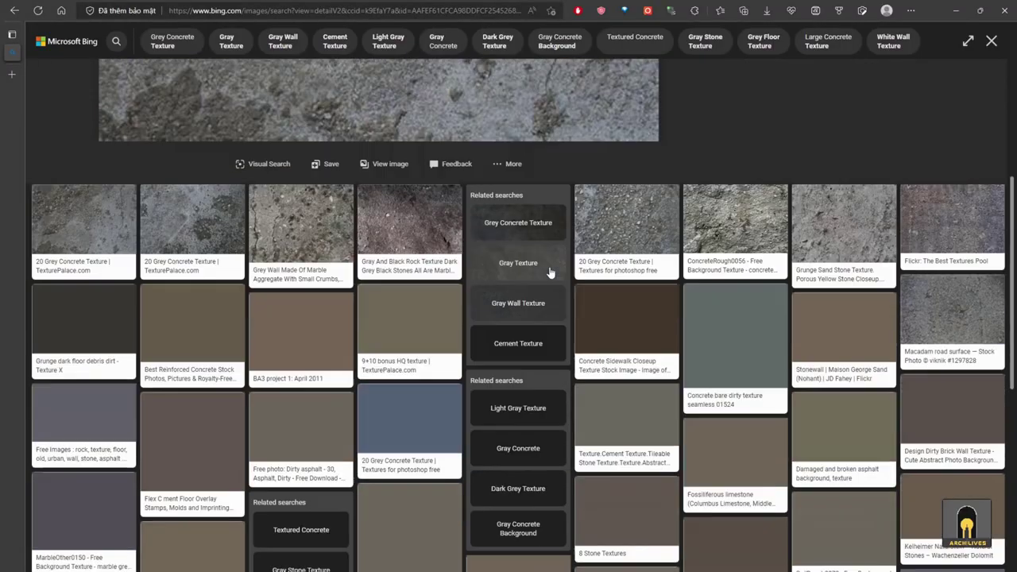
{"action": "scroll", "coordinate": [556, 270], "scroll_direction": "up", "scroll_amount": 5}
{"action": "scroll", "coordinate": [584, 278], "scroll_direction": "down", "scroll_amount": 6}
{"action": "scroll", "coordinate": [585, 281], "scroll_direction": "down", "scroll_amount": 3}
{"action": "scroll", "coordinate": [587, 278], "scroll_direction": "up", "scroll_amount": 8}
{"action": "left_click", "coordinate": [991, 40]}
{"action": "scroll", "coordinate": [523, 275], "scroll_direction": "down", "scroll_amount": 10}
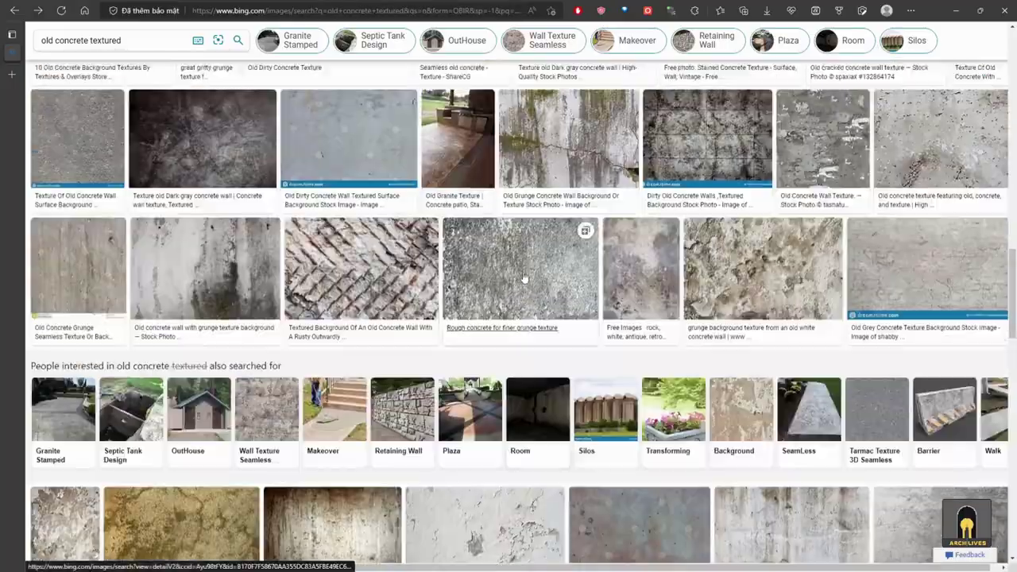
{"action": "scroll", "coordinate": [523, 275], "scroll_direction": "down", "scroll_amount": 5}
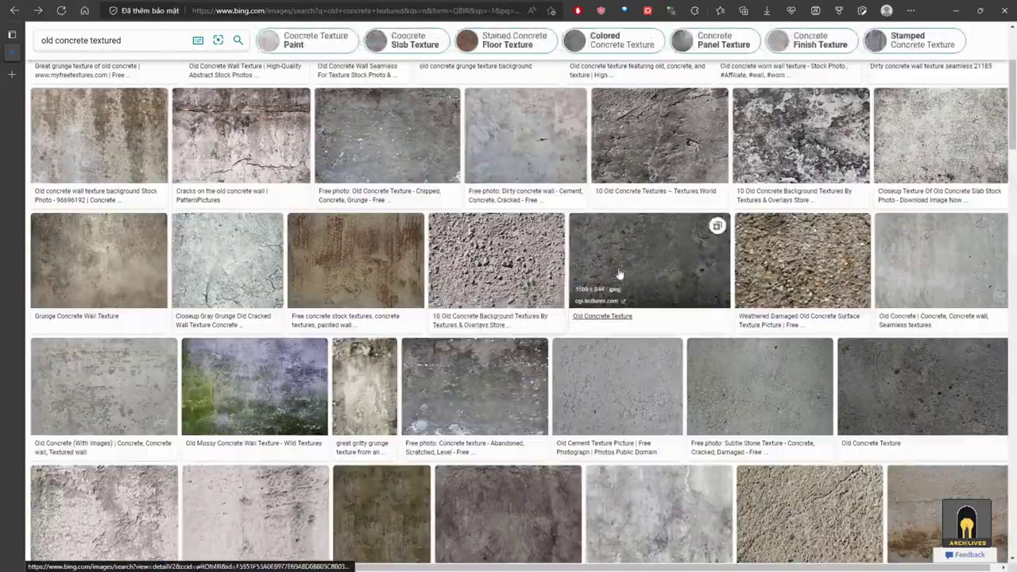
Preview the dark Old Concrete Texture from cgi-textures.com, close it, and look further through the concrete results
{"action": "left_click", "coordinate": [561, 295]}
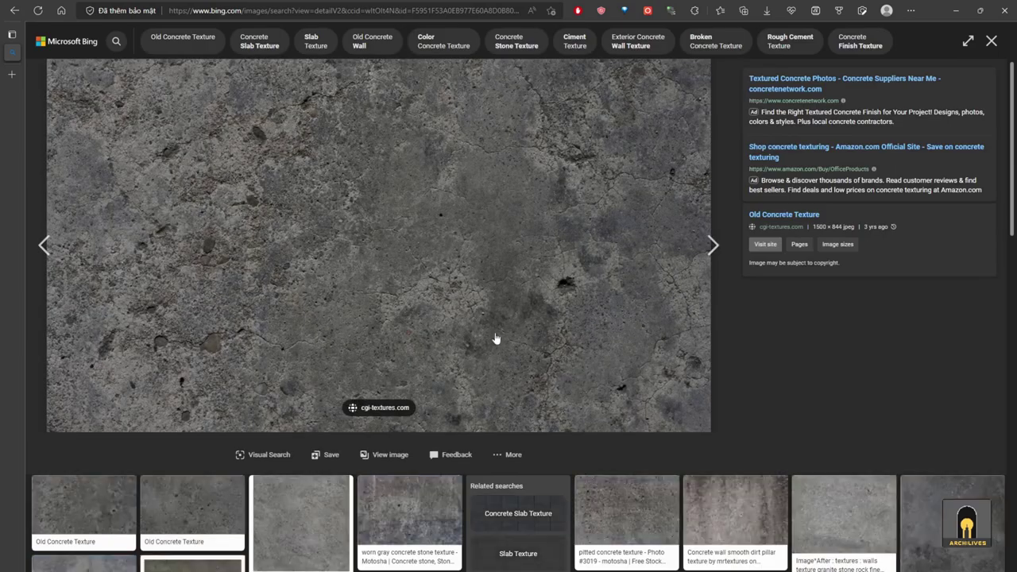
{"action": "scroll", "coordinate": [516, 337], "scroll_direction": "down", "scroll_amount": 4}
{"action": "scroll", "coordinate": [422, 286], "scroll_direction": "up", "scroll_amount": 4}
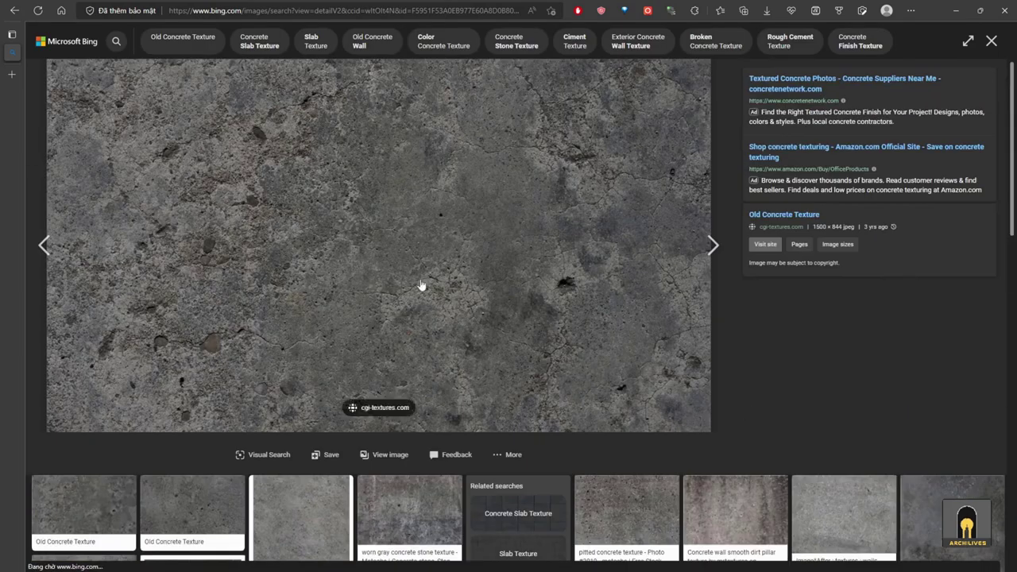
{"action": "left_click", "coordinate": [991, 42]}
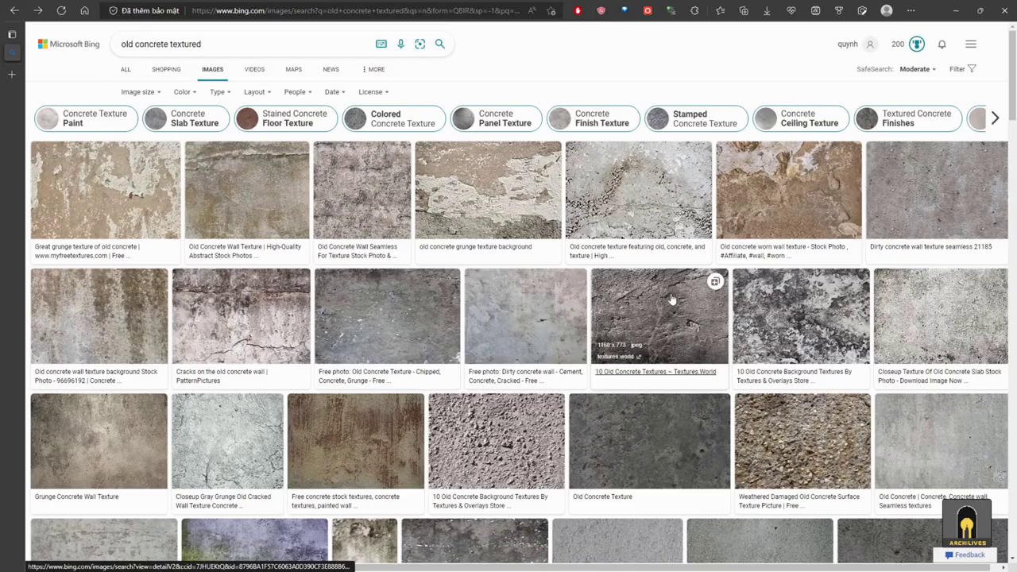
{"action": "scroll", "coordinate": [556, 392], "scroll_direction": "down", "scroll_amount": 10}
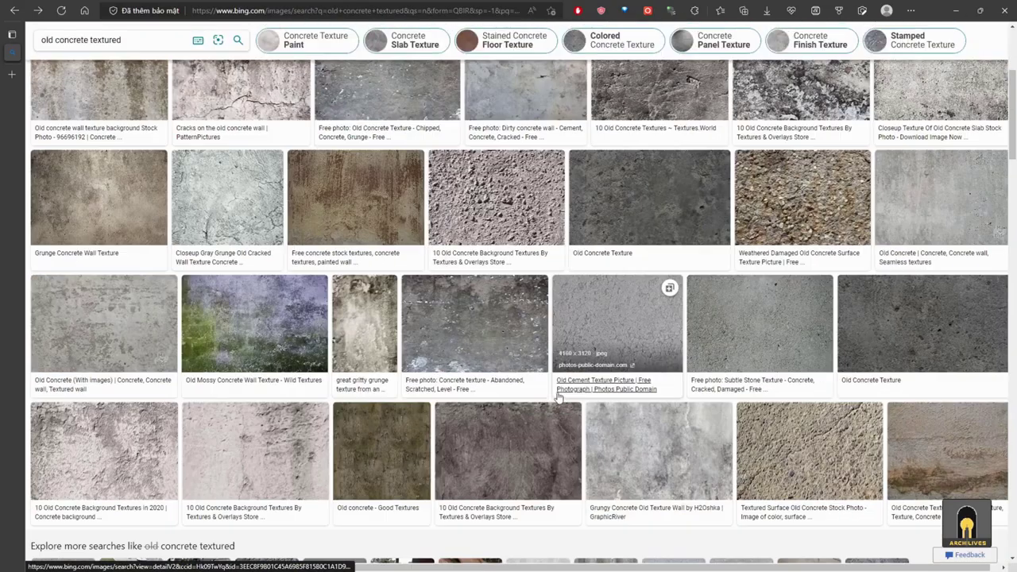
{"action": "scroll", "coordinate": [557, 391], "scroll_direction": "down", "scroll_amount": 1}
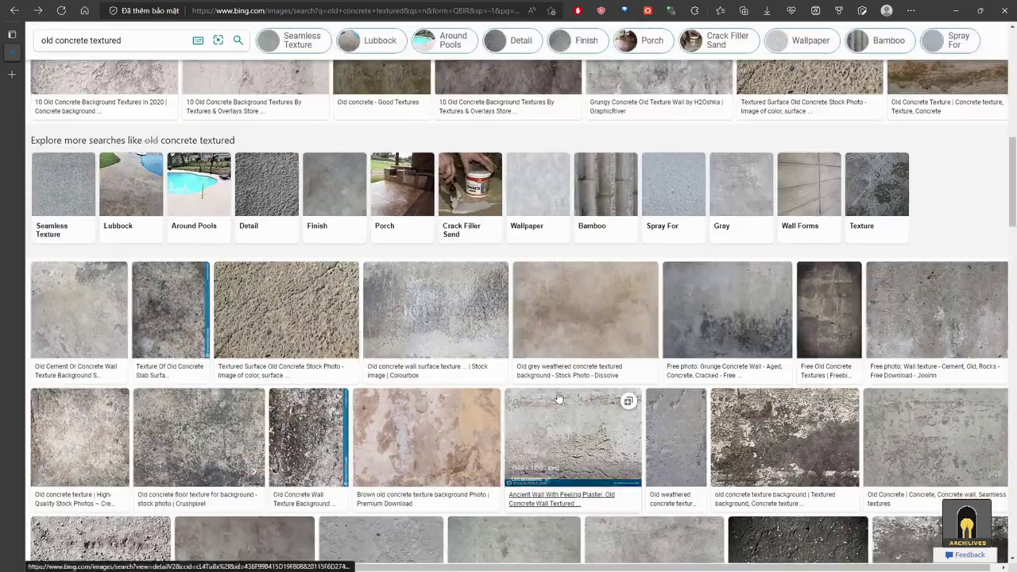
{"action": "scroll", "coordinate": [558, 397], "scroll_direction": "down", "scroll_amount": 8}
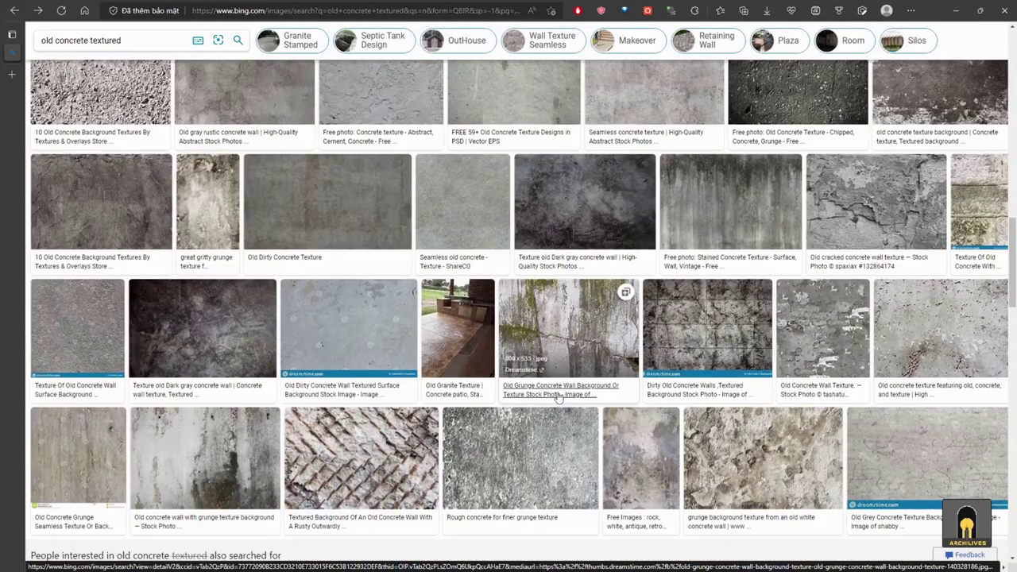
Open the Old Dirty Concrete Texture image from cgi-textures.com and save it to the texture folder
{"action": "left_click", "coordinate": [323, 201]}
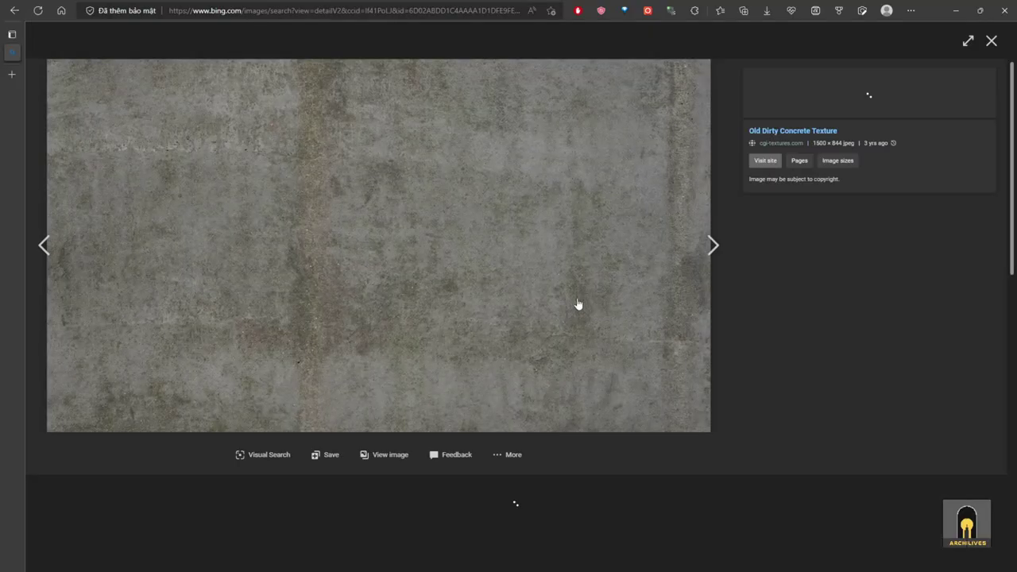
{"action": "right_click", "coordinate": [372, 146]}
{"action": "left_click", "coordinate": [413, 170]}
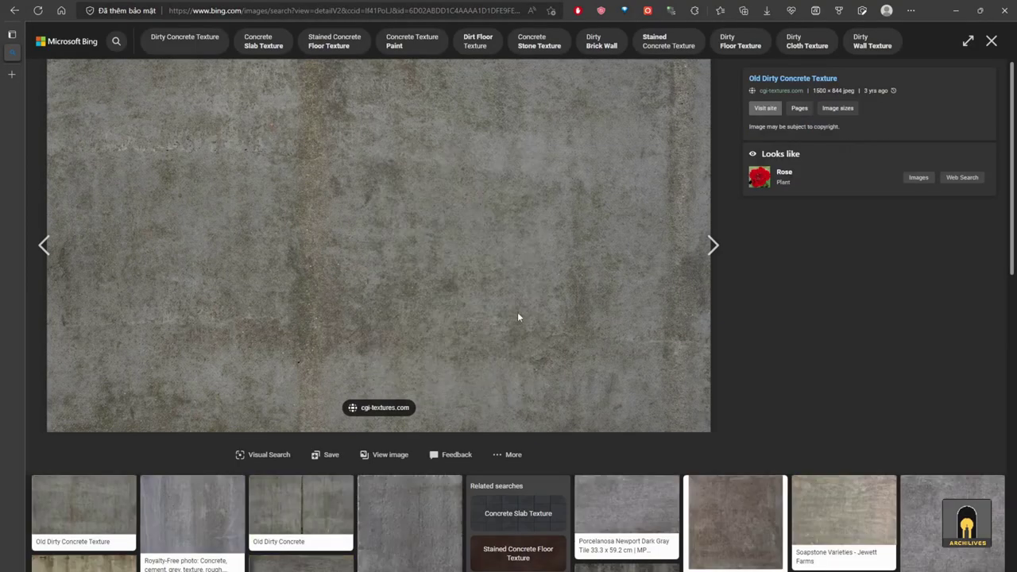
{"action": "left_click", "coordinate": [763, 291]}
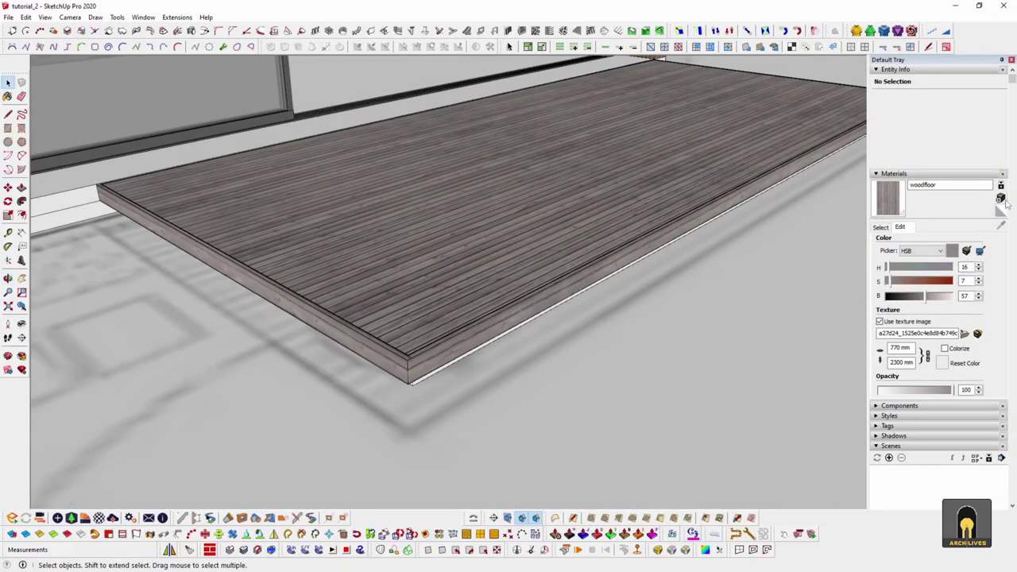
Create a SketchUp material named "old concrete" using 5cb1bc4c49145388280281.jpg from the texture folder as its texture image
{"action": "left_click", "coordinate": [1001, 198]}
{"action": "type", "text": "concrete"}
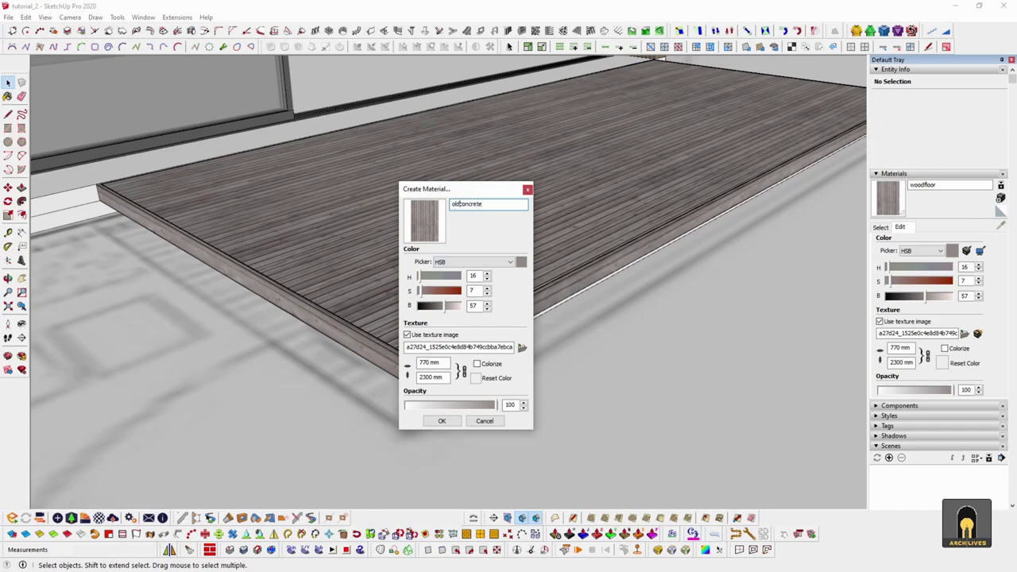
{"action": "left_click", "coordinate": [522, 347]}
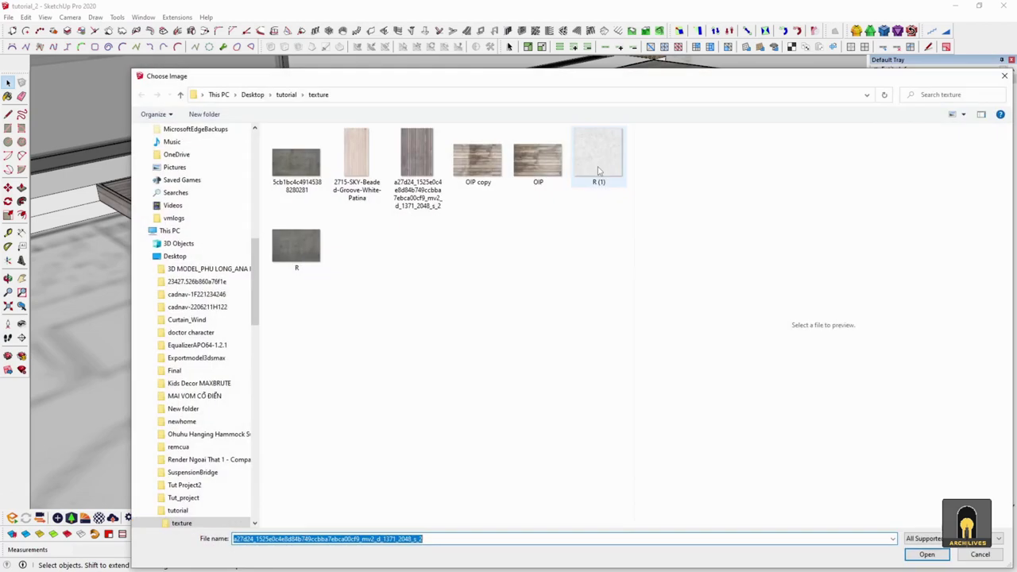
{"action": "left_click", "coordinate": [309, 250]}
{"action": "left_click", "coordinate": [298, 167]}
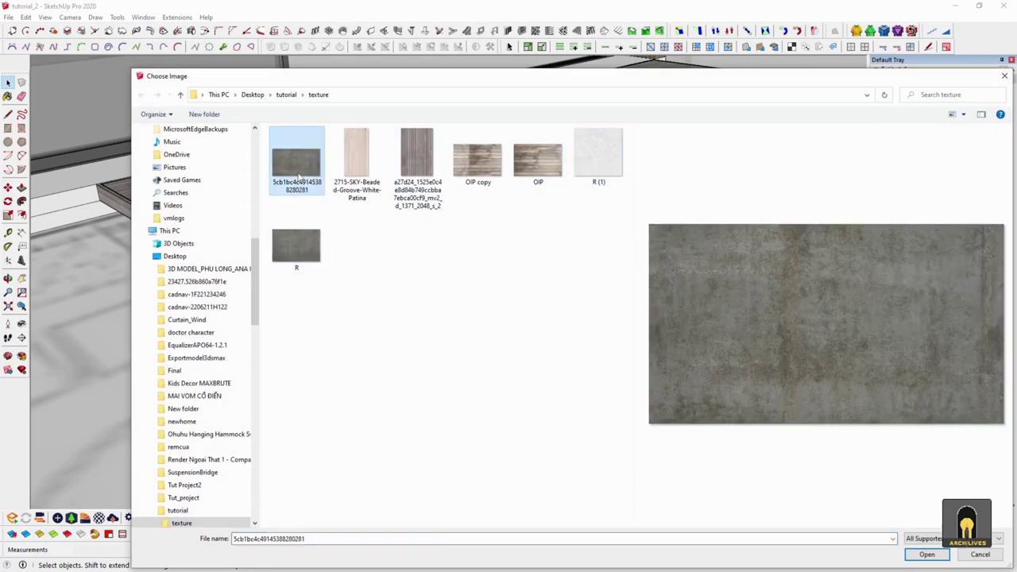
{"action": "left_click", "coordinate": [926, 554]}
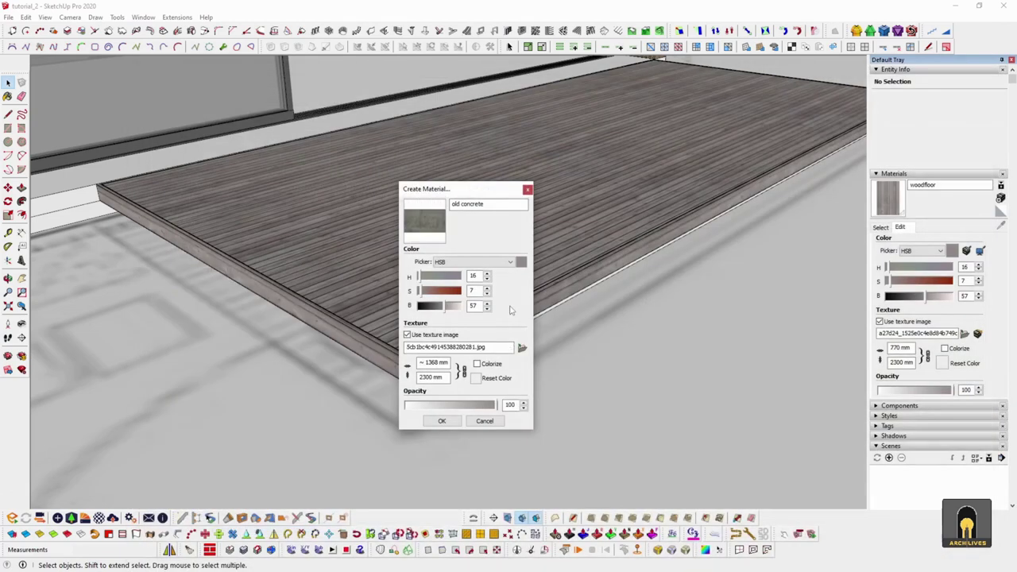
{"action": "left_click", "coordinate": [441, 422]}
Paint the base beam under the pavilion's slatted side and the terrace platform's base with old concrete
{"action": "middle_click_drag", "start_coordinate": [445, 414], "coordinate": [352, 272]}
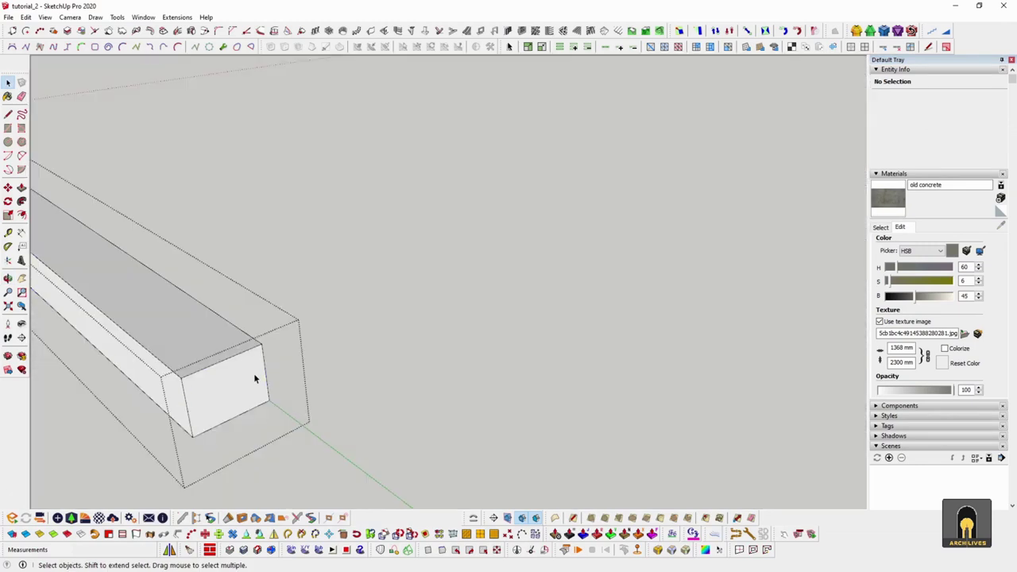
{"action": "left_click", "coordinate": [253, 373]}
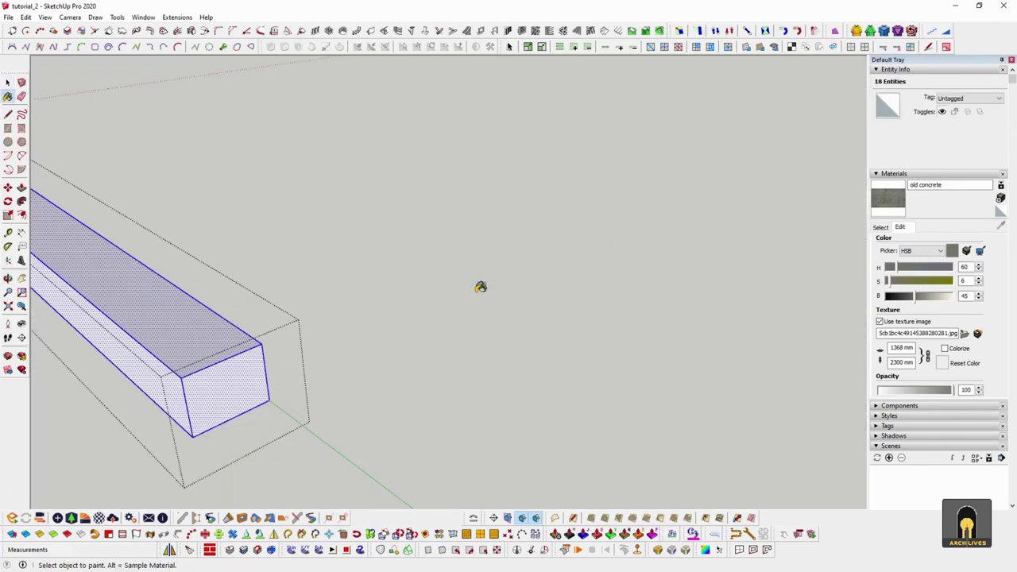
{"action": "left_click", "coordinate": [231, 359]}
{"action": "key", "text": "space"}
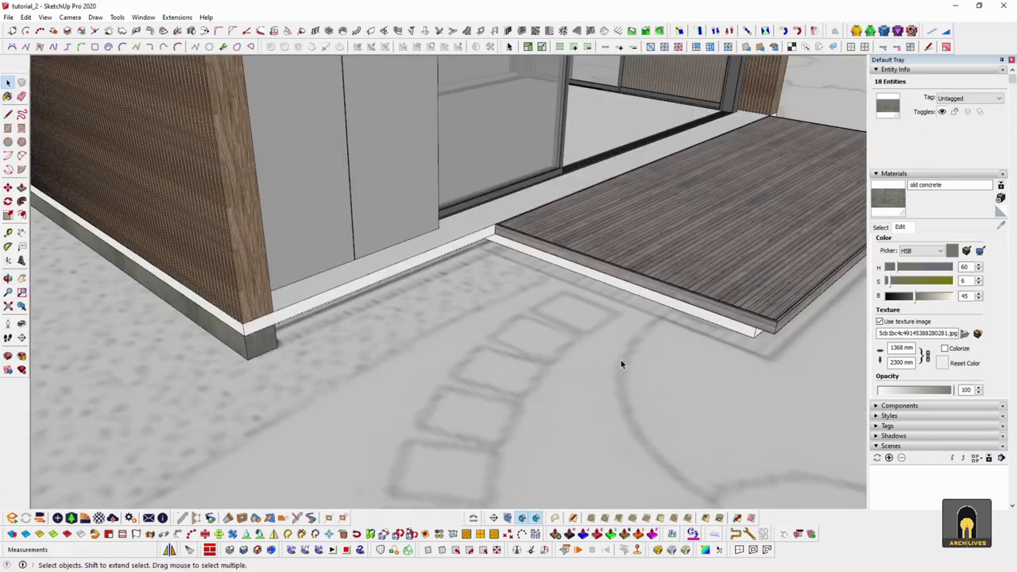
{"action": "mouse_move", "coordinate": [622, 363]}
{"action": "middle_mouse_down"}
{"action": "mouse_move", "coordinate": [390, 280]}
{"action": "mouse_move", "coordinate": [672, 318]}
{"action": "middle_mouse_up"}
{"action": "left_click", "coordinate": [671, 320]}
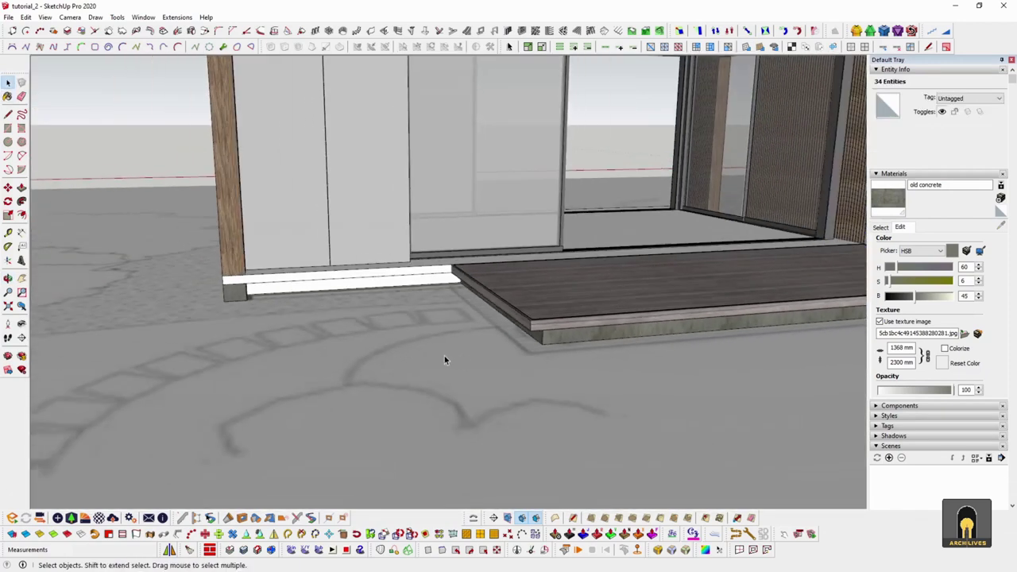
Unlink the old concrete texture's width from its height and increase the width to 3368 mm
{"action": "middle_click_drag", "start_coordinate": [444, 355], "coordinate": [531, 274]}
{"action": "scroll", "coordinate": [573, 358], "scroll_direction": "up", "scroll_amount": 6}
{"action": "scroll", "coordinate": [521, 381], "scroll_direction": "up", "scroll_amount": 3}
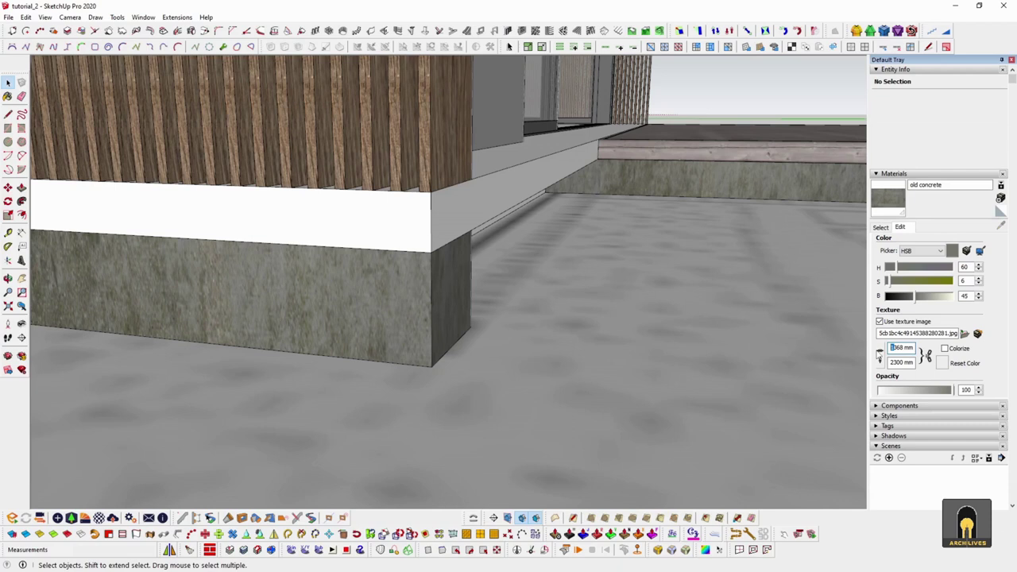
{"action": "type", "text": "2"}
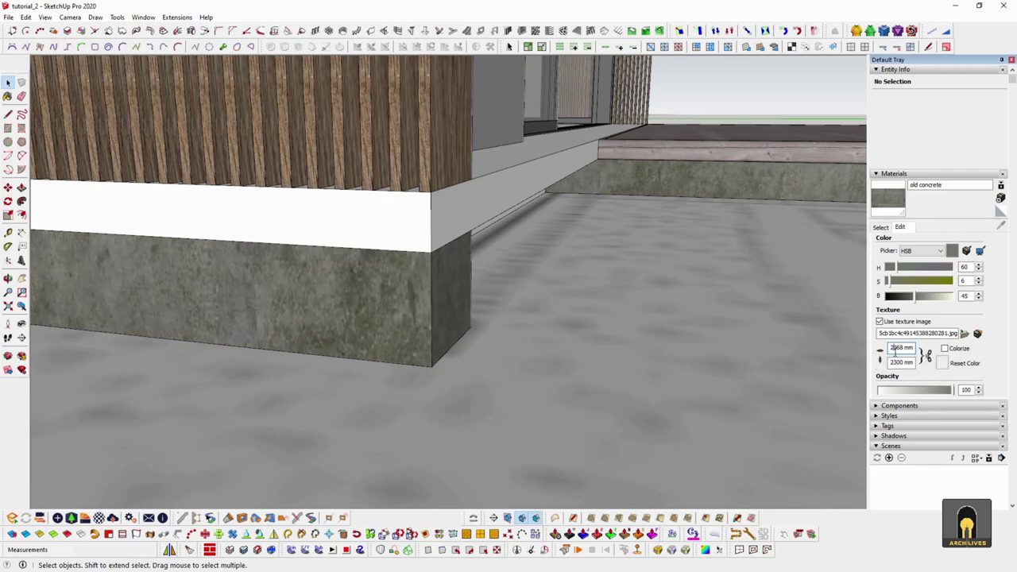
Paint all faces of the base beam under the glazed front beside the deck with old concrete and leave its group
{"action": "middle_click_drag", "start_coordinate": [513, 345], "coordinate": [430, 377]}
{"action": "scroll", "coordinate": [430, 378], "scroll_direction": "down", "scroll_amount": 5}
{"action": "middle_click_drag", "start_coordinate": [476, 350], "coordinate": [529, 320]}
{"action": "double_click", "coordinate": [517, 310]}
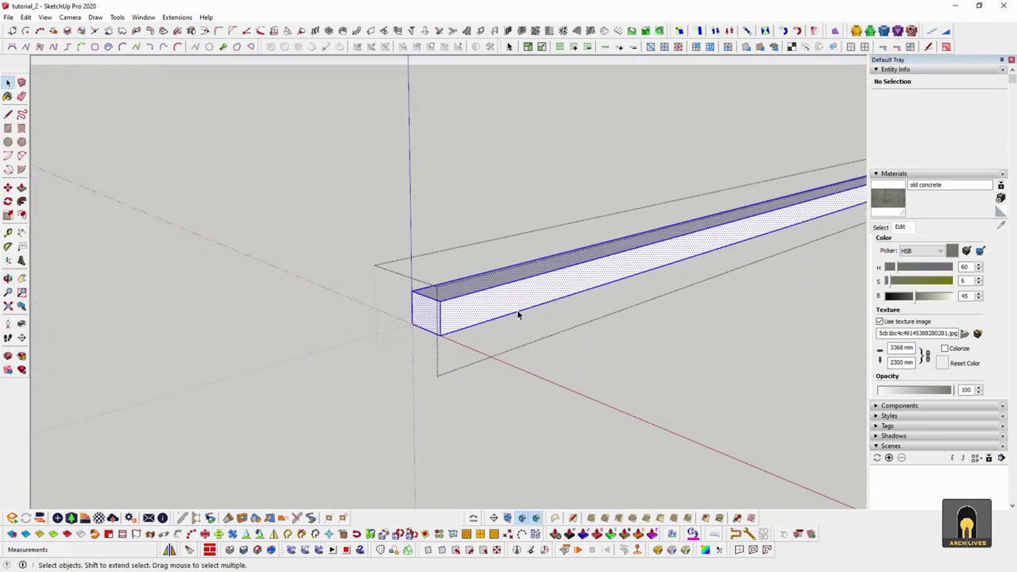
{"action": "left_click", "coordinate": [509, 295]}
{"action": "key", "text": "space"}
{"action": "left_click", "coordinate": [561, 384]}
Paint the base beam beneath the pavilion's opposite glazed side with old concrete and leave its group
{"action": "mouse_move", "coordinate": [342, 334]}
{"action": "middle_mouse_down"}
{"action": "mouse_move", "coordinate": [410, 326]}
{"action": "mouse_move", "coordinate": [466, 268]}
{"action": "middle_mouse_up"}
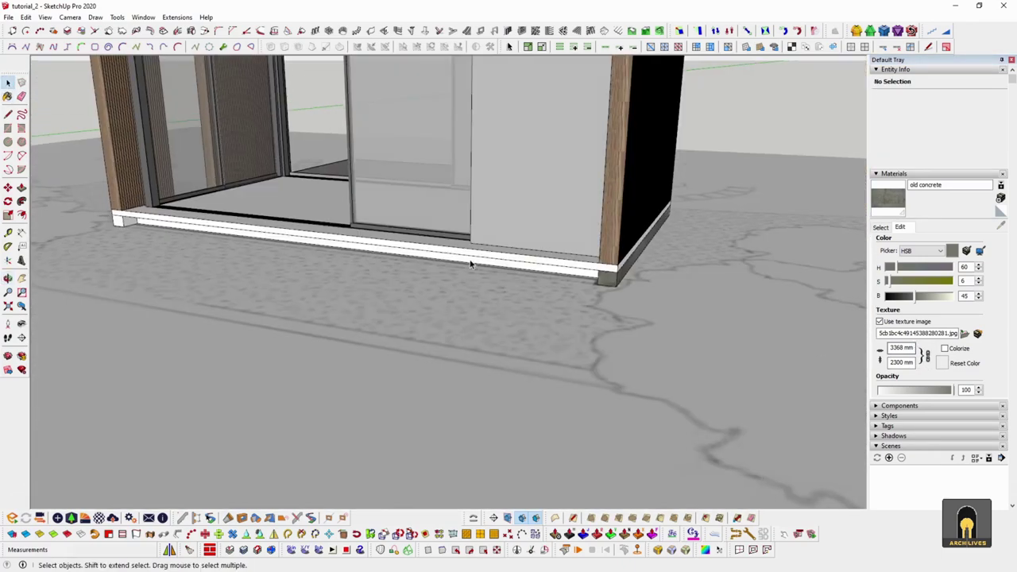
{"action": "scroll", "coordinate": [509, 268], "scroll_direction": "up", "scroll_amount": 5}
{"action": "triple_click", "coordinate": [631, 302]}
{"action": "key", "text": "b"}
{"action": "left_click", "coordinate": [653, 295]}
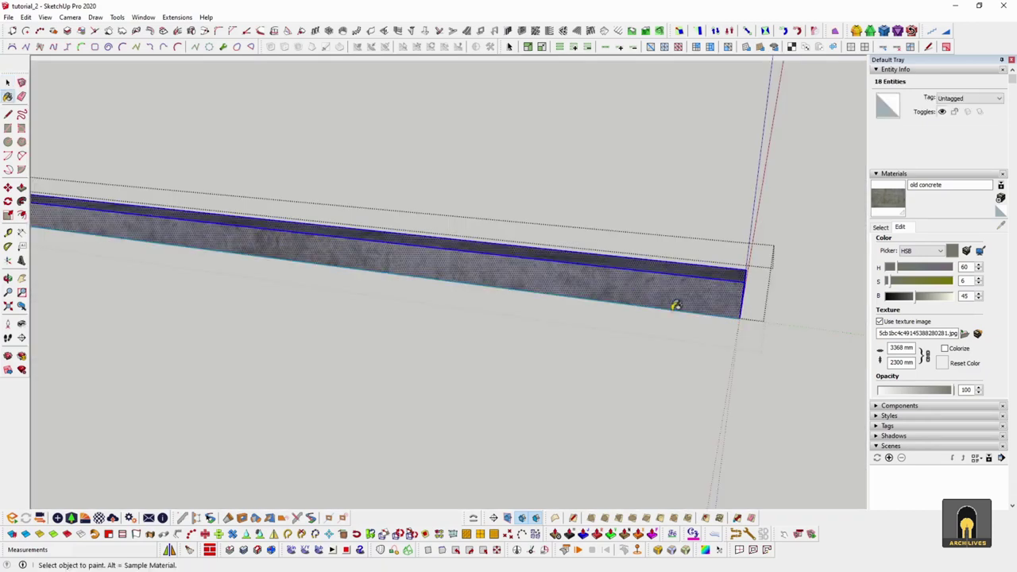
{"action": "key", "text": "space"}
{"action": "left_click", "coordinate": [818, 353]}
Paint the white base beam beneath the slatted wall with the narrow glazed opening with old concrete and leave its group
{"action": "scroll", "coordinate": [818, 354], "scroll_direction": "down", "scroll_amount": 5}
{"action": "middle_click_drag", "start_coordinate": [248, 319], "coordinate": [536, 340]}
{"action": "scroll", "coordinate": [495, 333], "scroll_direction": "up", "scroll_amount": 5}
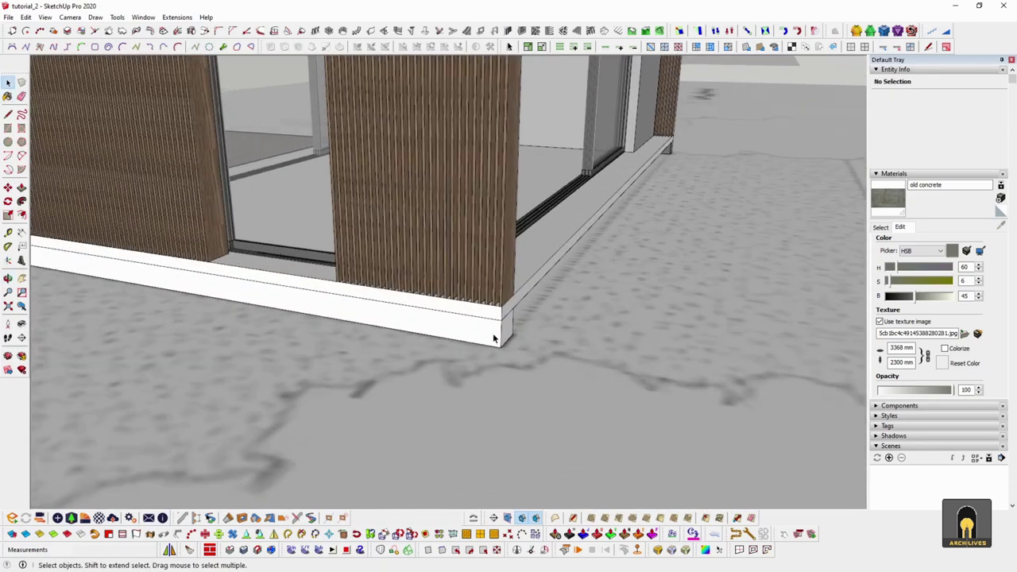
{"action": "double_click", "coordinate": [493, 340]}
{"action": "key", "text": "b"}
{"action": "left_click", "coordinate": [494, 339]}
{"action": "key", "text": "space"}
{"action": "left_click", "coordinate": [543, 335]}
{"action": "scroll", "coordinate": [568, 346], "scroll_direction": "down", "scroll_amount": 5}
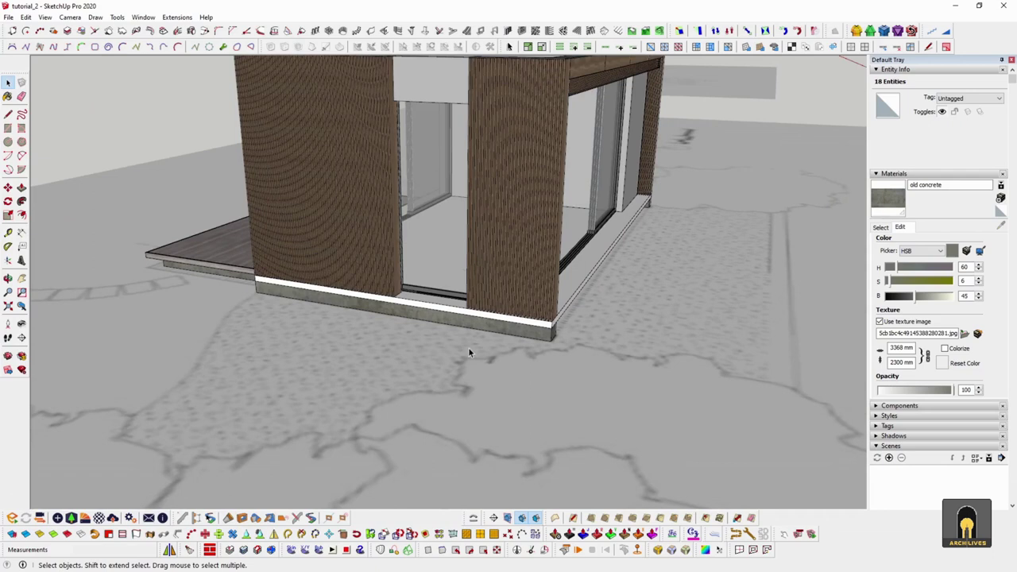
Try raising the old concrete material's brightness to 52, and reset its color
{"action": "middle_click_drag", "start_coordinate": [501, 346], "coordinate": [610, 349]}
{"action": "scroll", "coordinate": [557, 349], "scroll_direction": "up", "scroll_amount": 5}
{"action": "scroll", "coordinate": [558, 352], "scroll_direction": "up", "scroll_amount": 2}
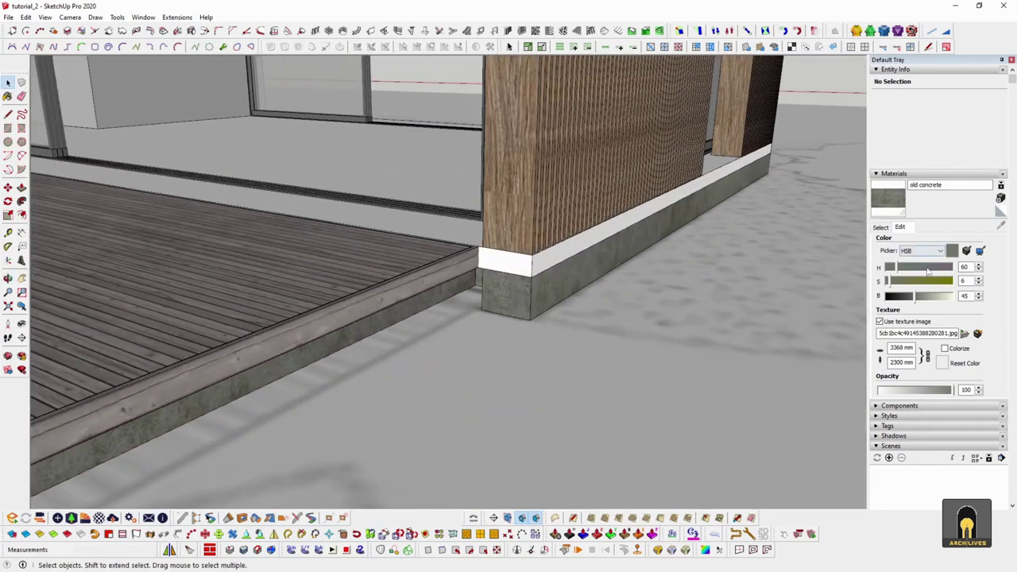
{"action": "left_click_drag", "start_coordinate": [920, 300], "coordinate": [918, 299]}
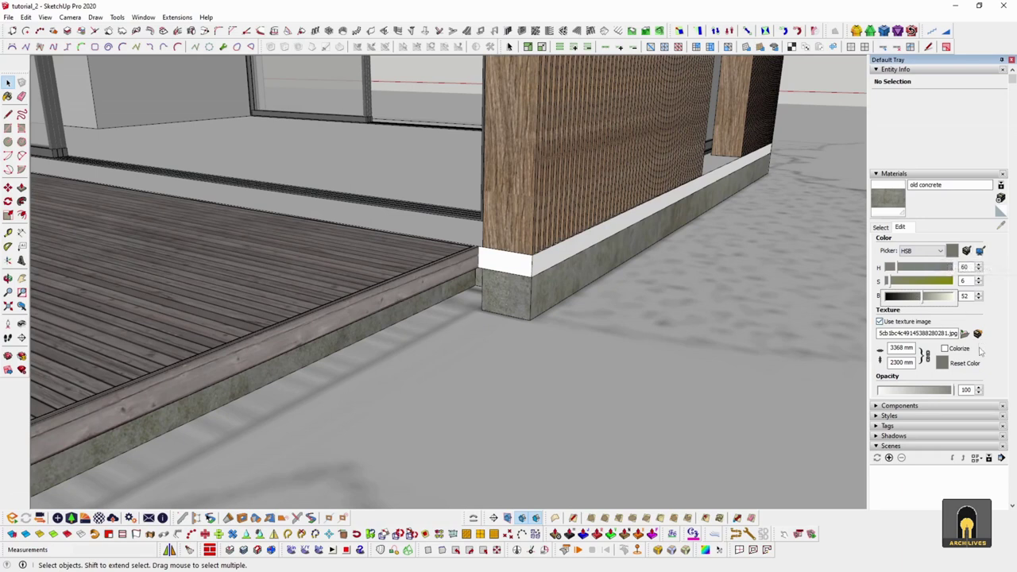
{"action": "left_click", "coordinate": [943, 364]}
{"action": "middle_click_drag", "start_coordinate": [580, 356], "coordinate": [500, 378]}
{"action": "scroll", "coordinate": [724, 369], "scroll_direction": "down", "scroll_amount": 6}
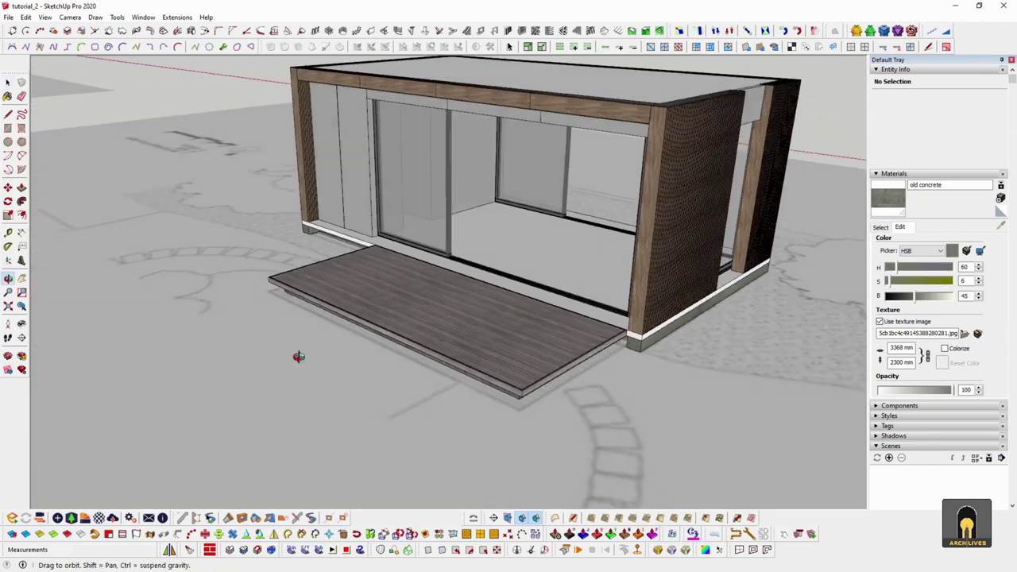
{"action": "middle_click_drag", "start_coordinate": [238, 360], "coordinate": [437, 350]}
{"action": "scroll", "coordinate": [514, 248], "scroll_direction": "up", "scroll_amount": 5}
{"action": "middle_click_drag", "start_coordinate": [568, 274], "coordinate": [494, 343]}
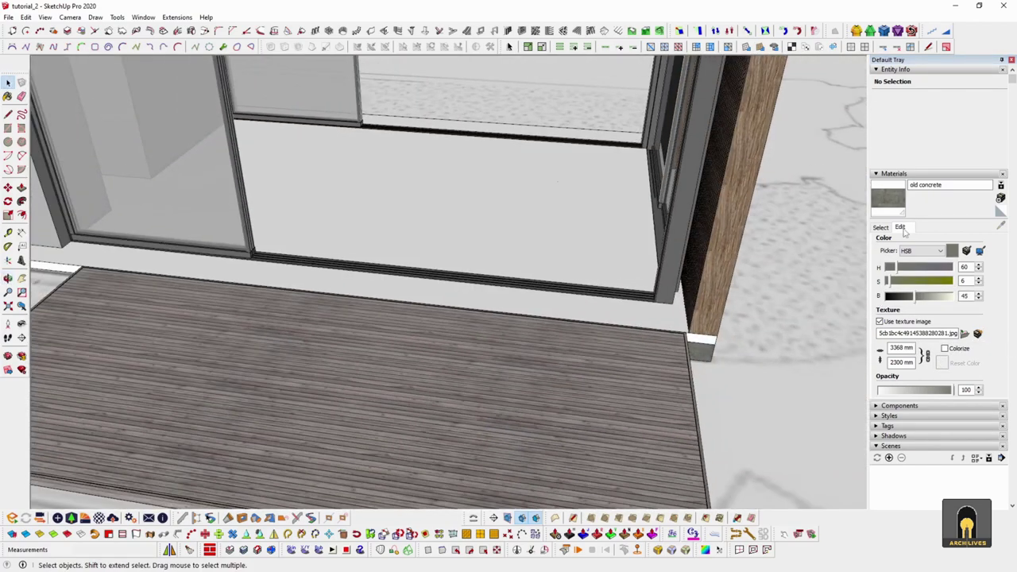
{"action": "left_click", "coordinate": [881, 227]}
{"action": "left_click", "coordinate": [1000, 200]}
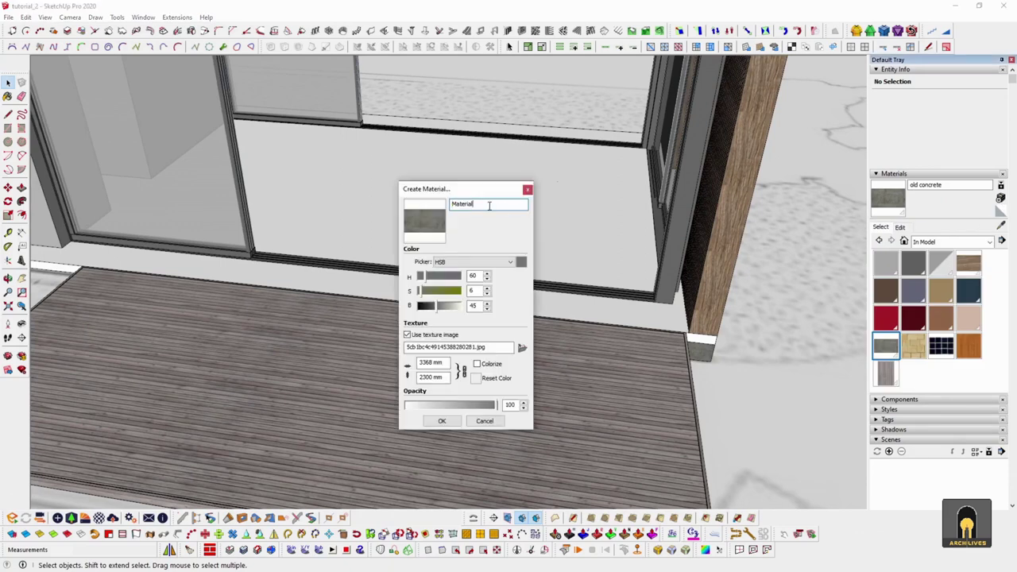
{"action": "type", "text": "inter"}
{"action": "key", "text": "Escape"}
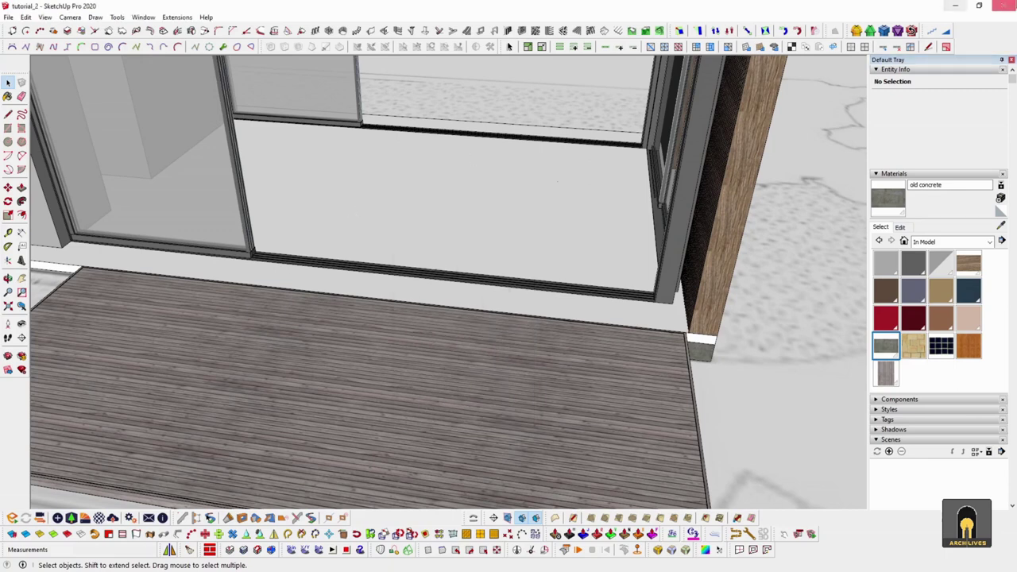
Switch to the browser, close the enlarged image and run an image search for "floor concrete textured"
{"action": "key", "text": "alt+Tab"}
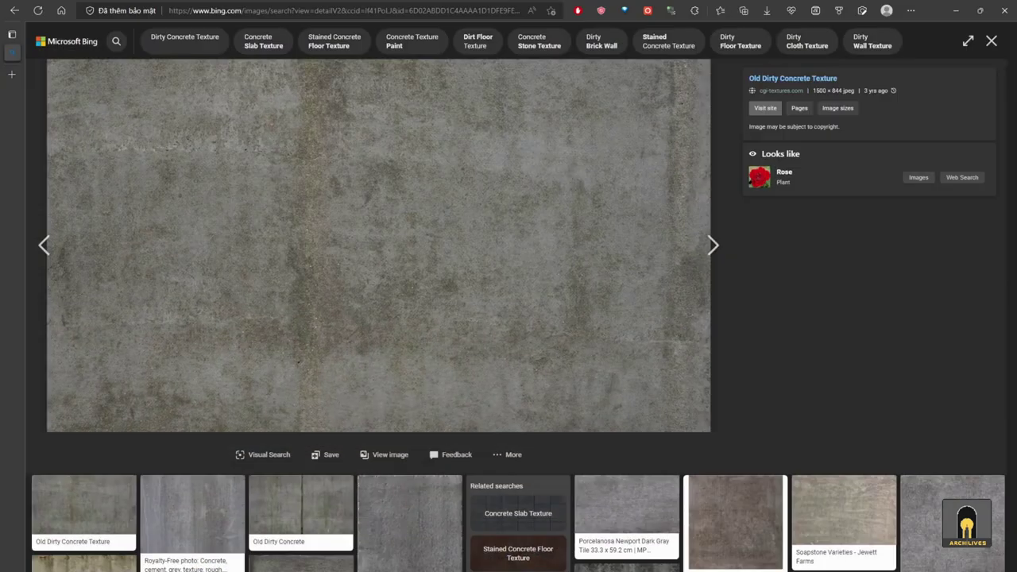
{"action": "left_click", "coordinate": [990, 41]}
{"action": "key", "text": "alt+Tab"}
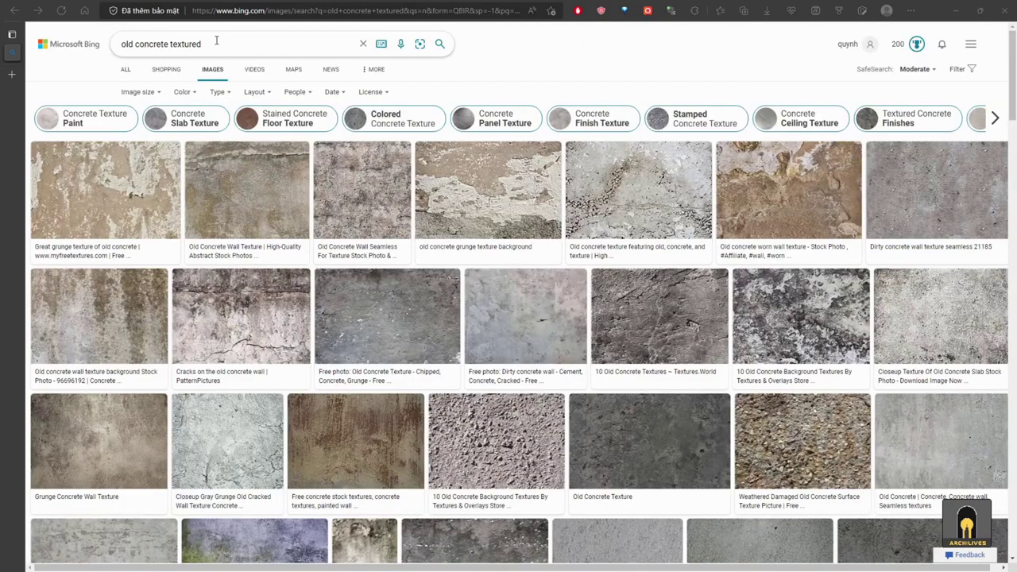
{"action": "left_click", "coordinate": [224, 45]}
{"action": "double_click", "coordinate": [136, 45]}
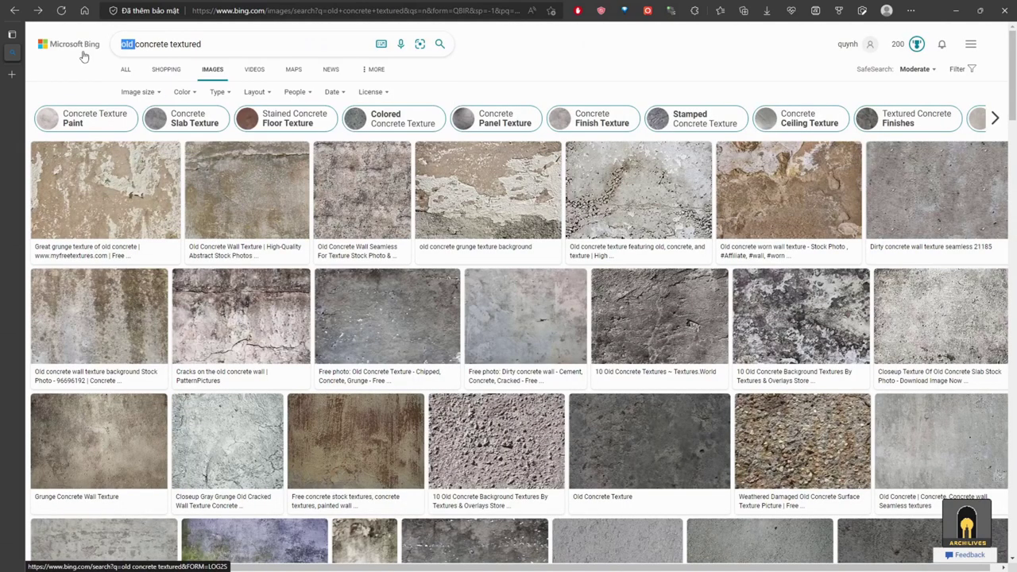
{"action": "key", "text": "BackSpace"}
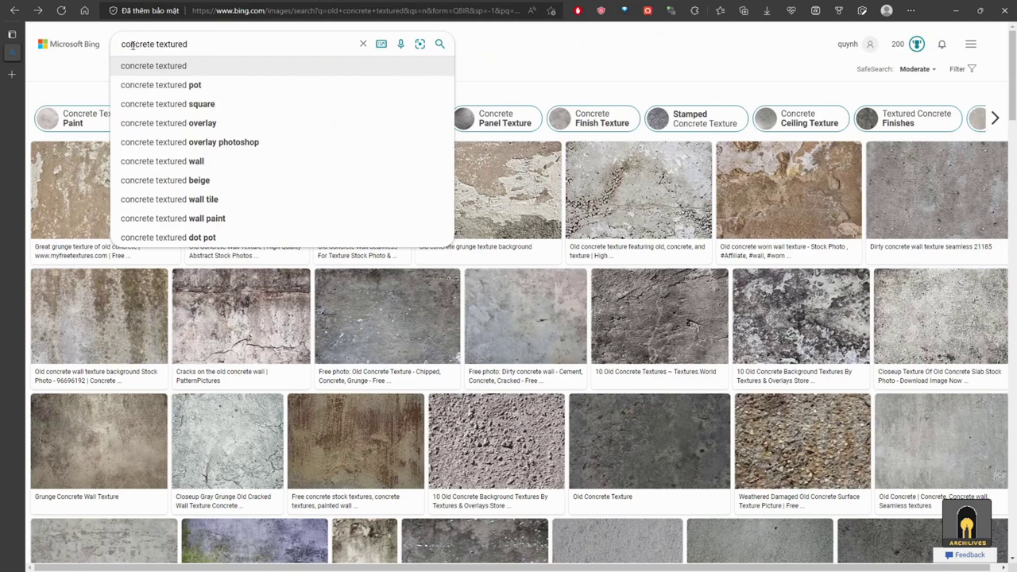
{"action": "type", "text": "floor"}
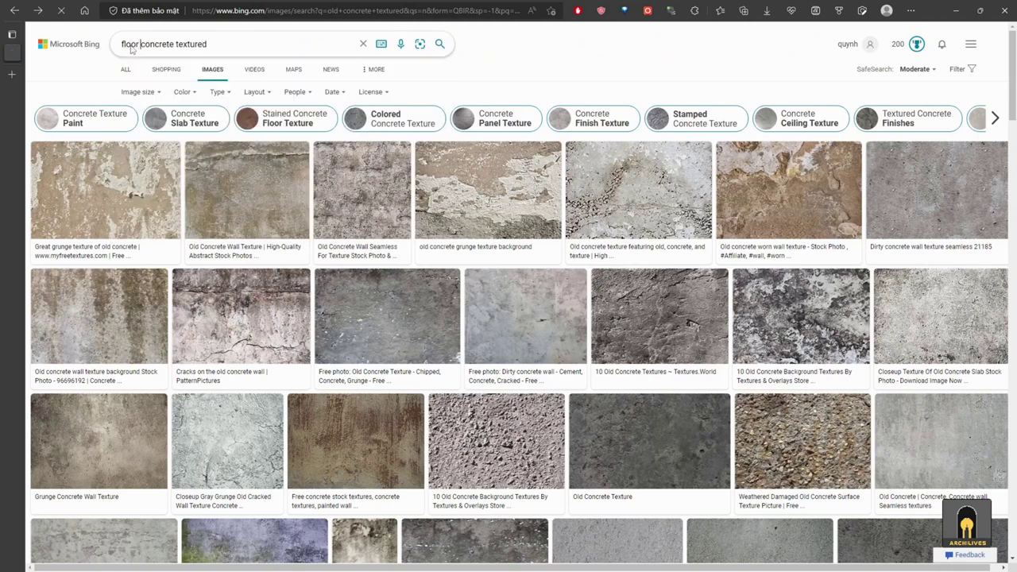
{"action": "key", "text": "Return"}
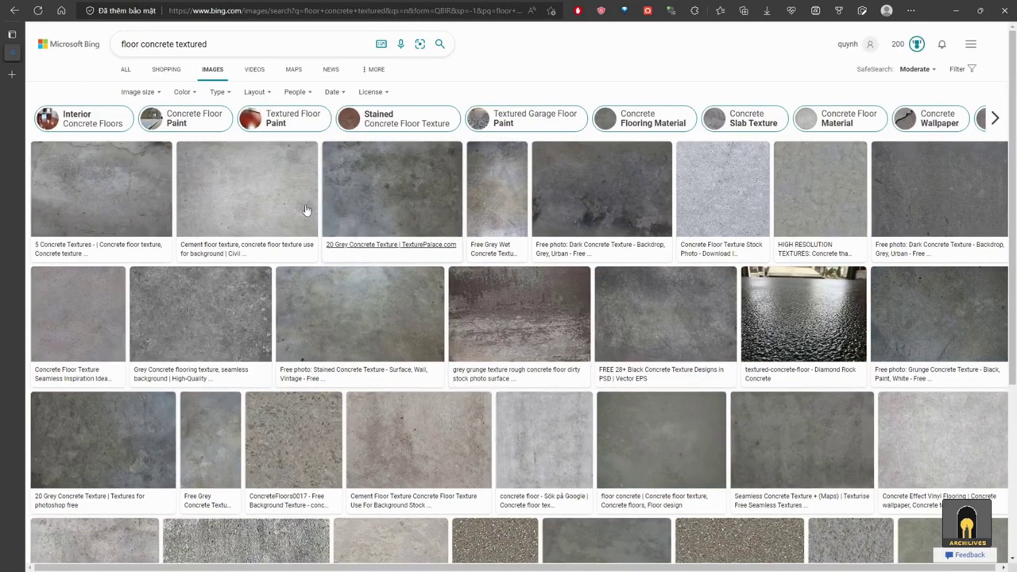
Open the light grey cement floor texture from csengineermag.com and save it as JPEG "OIP (1)" in the texture folder
{"action": "left_click", "coordinate": [290, 198]}
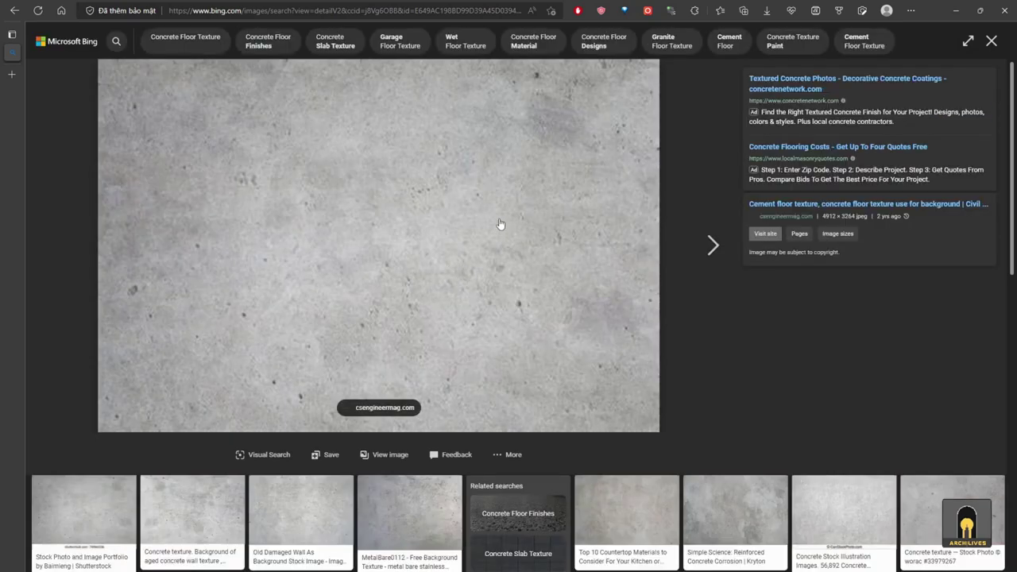
{"action": "right_click", "coordinate": [387, 151]}
{"action": "left_click", "coordinate": [477, 176]}
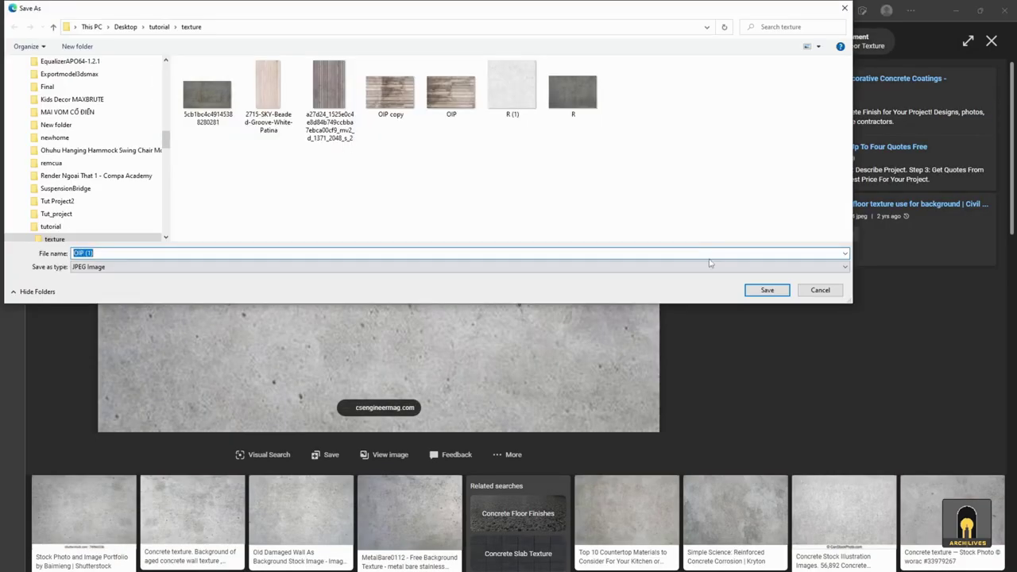
{"action": "left_click", "coordinate": [767, 290]}
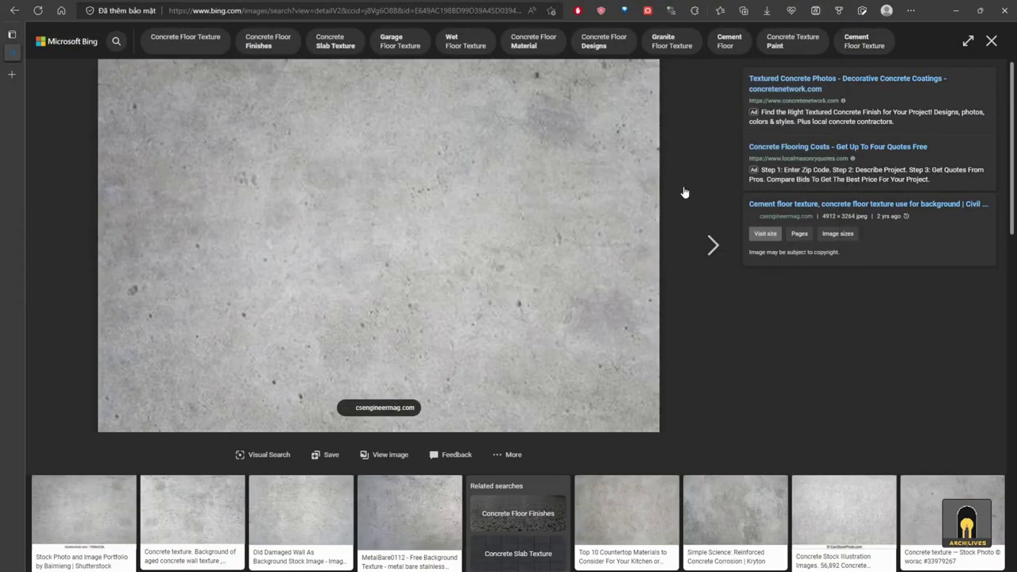
Return to SketchUp and create a material named "floor concrete" with the OIP (1) image as its texture
{"action": "left_click", "coordinate": [956, 12]}
{"action": "middle_click_drag", "start_coordinate": [623, 293], "coordinate": [657, 299]}
{"action": "scroll", "coordinate": [492, 215], "scroll_direction": "up", "scroll_amount": 3}
{"action": "left_click", "coordinate": [1000, 198]}
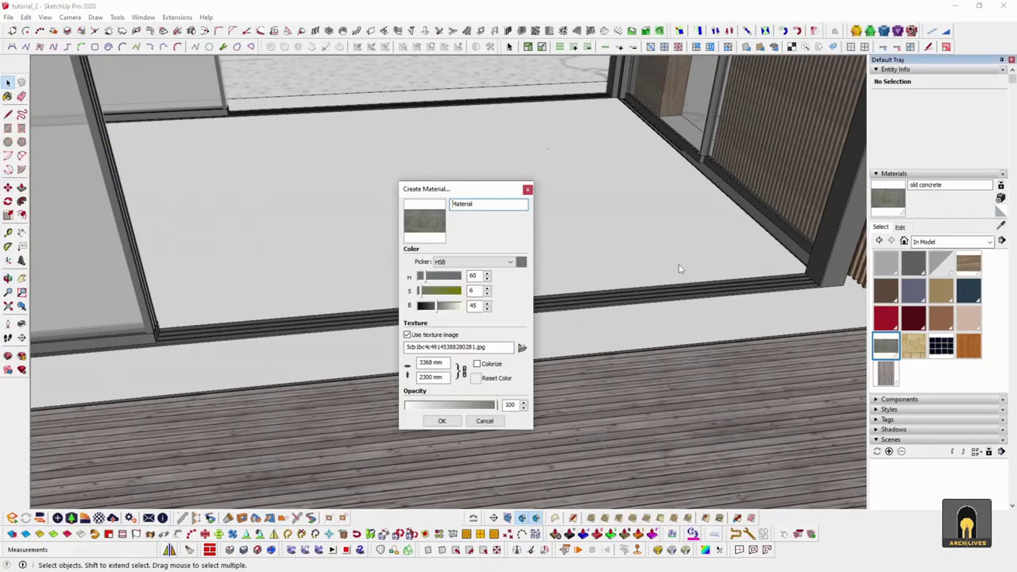
{"action": "left_click_drag", "start_coordinate": [481, 209], "coordinate": [420, 207]}
{"action": "type", "text": "floor concrete"}
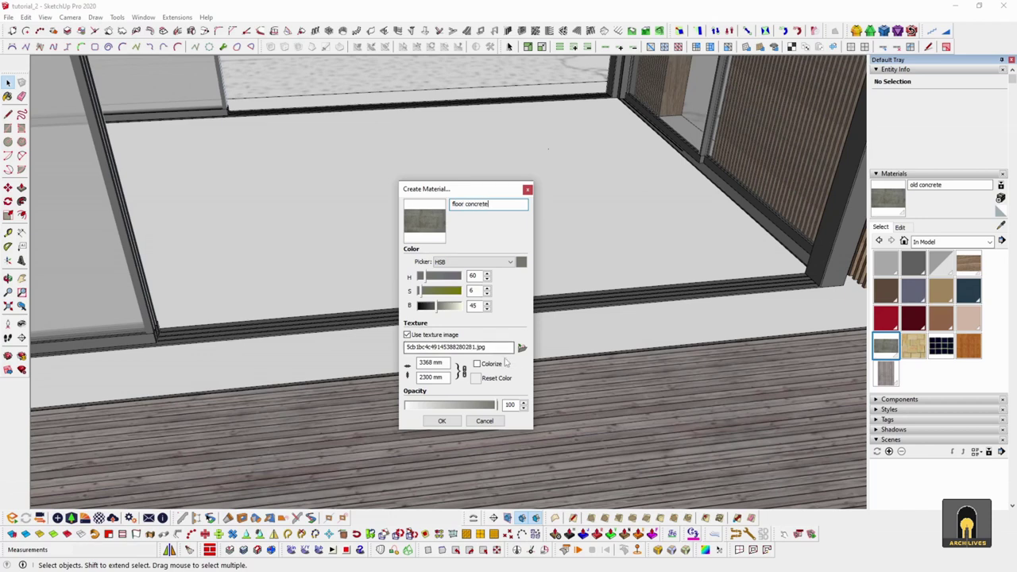
{"action": "left_click", "coordinate": [522, 347]}
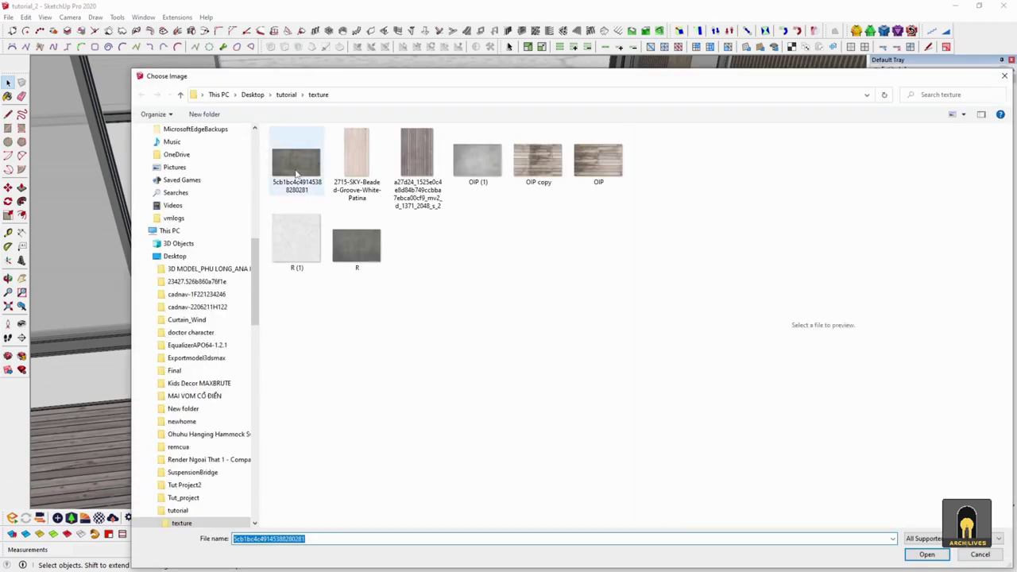
{"action": "left_click", "coordinate": [314, 243]}
{"action": "left_click", "coordinate": [486, 173]}
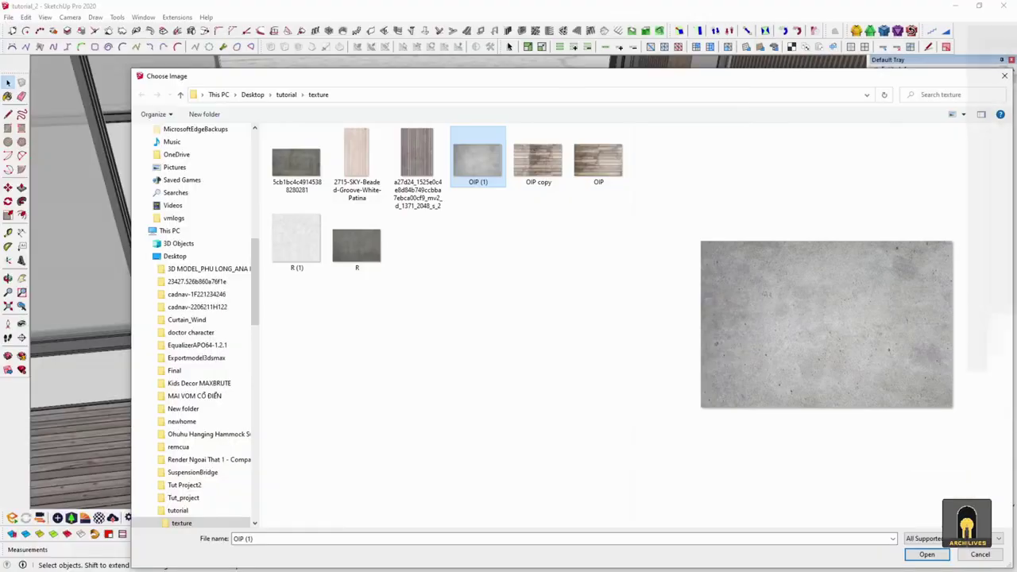
{"action": "left_click", "coordinate": [922, 551]}
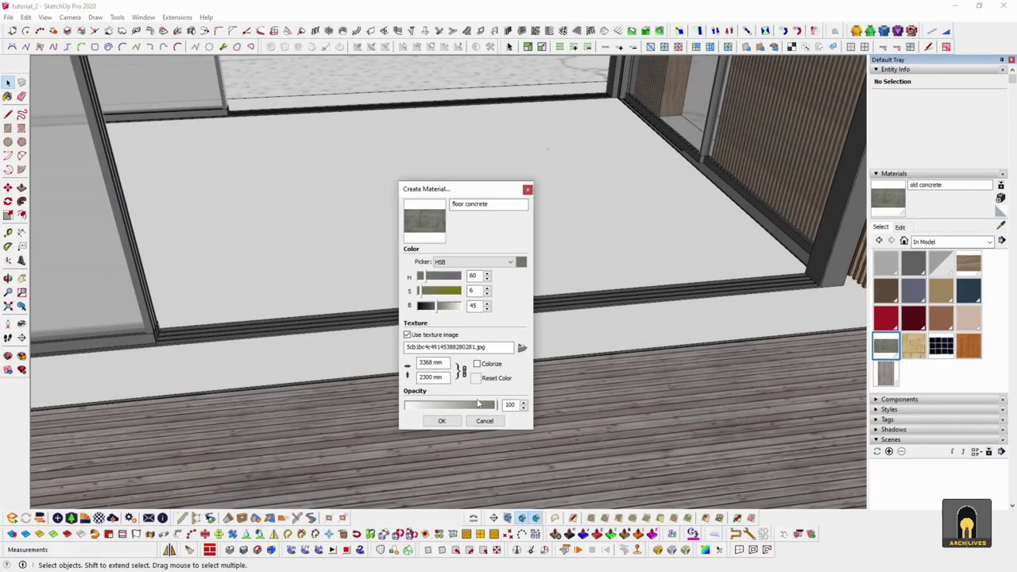
{"action": "left_click", "coordinate": [441, 420]}
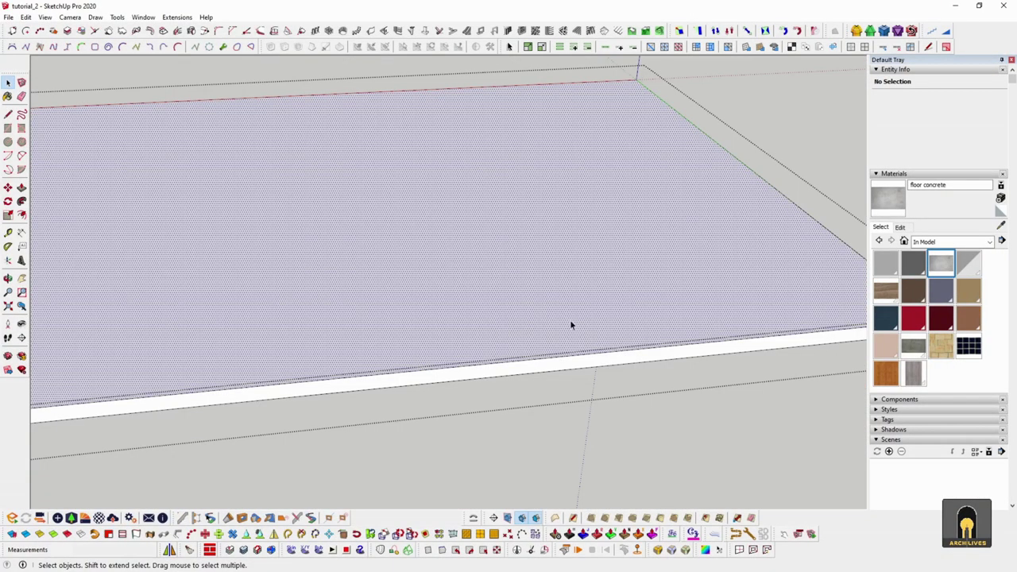
Paint the top face of the pavilion's floor slab with floor concrete and leave its group
{"action": "left_click", "coordinate": [570, 325]}
{"action": "key", "text": "b"}
{"action": "left_click", "coordinate": [567, 272]}
{"action": "key", "text": "space"}
{"action": "scroll", "coordinate": [556, 334], "scroll_direction": "up", "scroll_amount": 3}
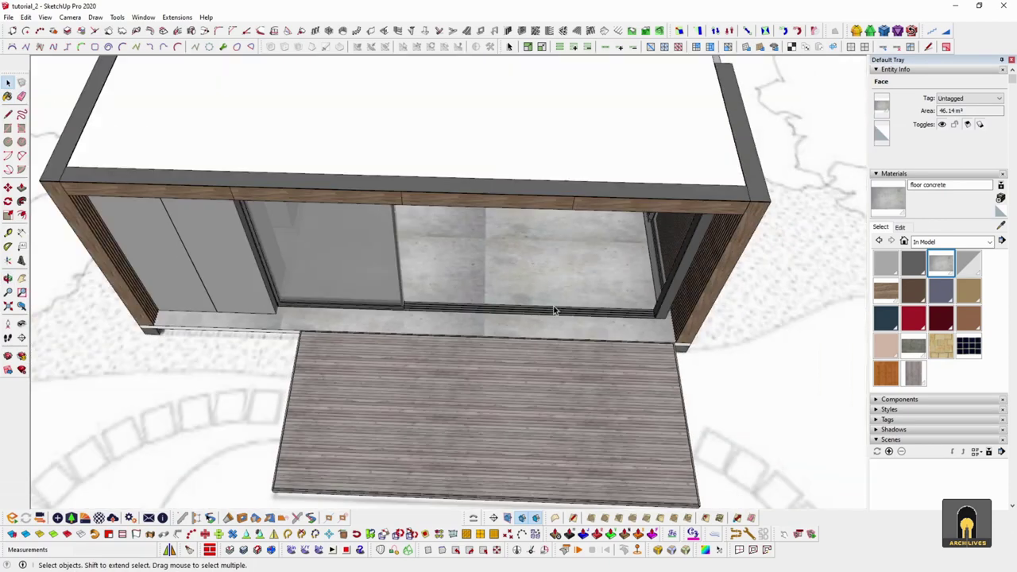
{"action": "scroll", "coordinate": [509, 256], "scroll_direction": "up", "scroll_amount": 3}
{"action": "scroll", "coordinate": [512, 266], "scroll_direction": "up", "scroll_amount": 5}
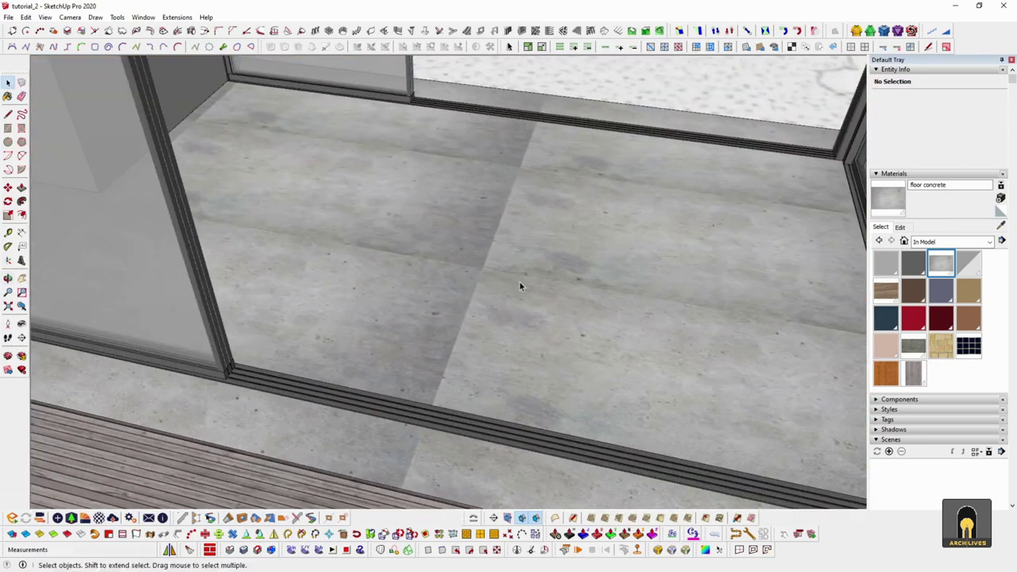
Examine the concrete texture's tiling and seams across the pavilion's floor face from several distances and angles
{"action": "triple_click", "coordinate": [518, 286]}
{"action": "left_click", "coordinate": [540, 329]}
{"action": "scroll", "coordinate": [529, 327], "scroll_direction": "down", "scroll_amount": 4}
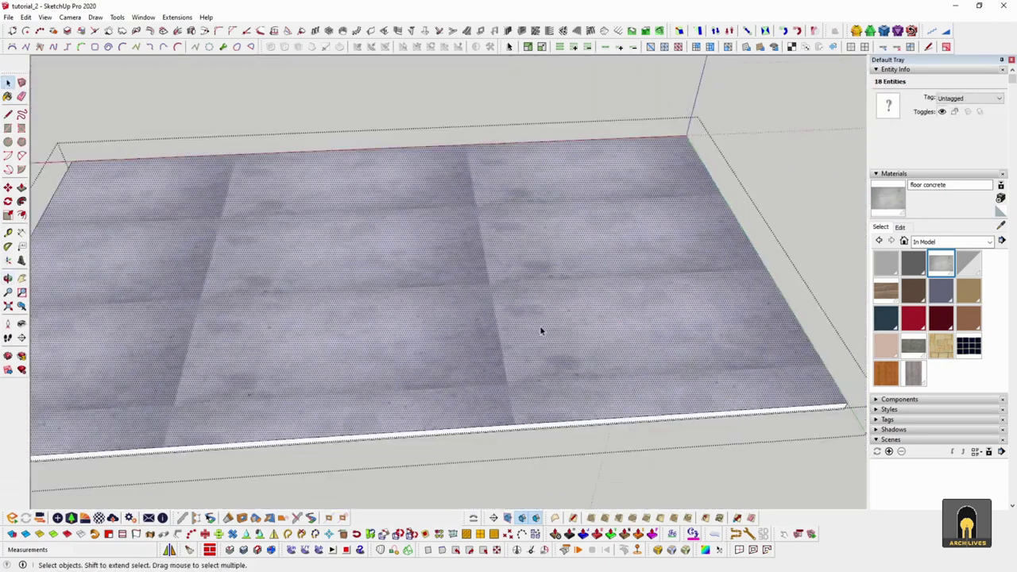
{"action": "middle_click_drag", "start_coordinate": [529, 326], "coordinate": [570, 381]}
{"action": "scroll", "coordinate": [560, 293], "scroll_direction": "up", "scroll_amount": 4}
{"action": "middle_click_drag", "start_coordinate": [561, 293], "coordinate": [549, 360]}
{"action": "scroll", "coordinate": [556, 254], "scroll_direction": "down", "scroll_amount": 4}
{"action": "scroll", "coordinate": [556, 263], "scroll_direction": "up", "scroll_amount": 5}
{"action": "scroll", "coordinate": [559, 287], "scroll_direction": "down", "scroll_amount": 4}
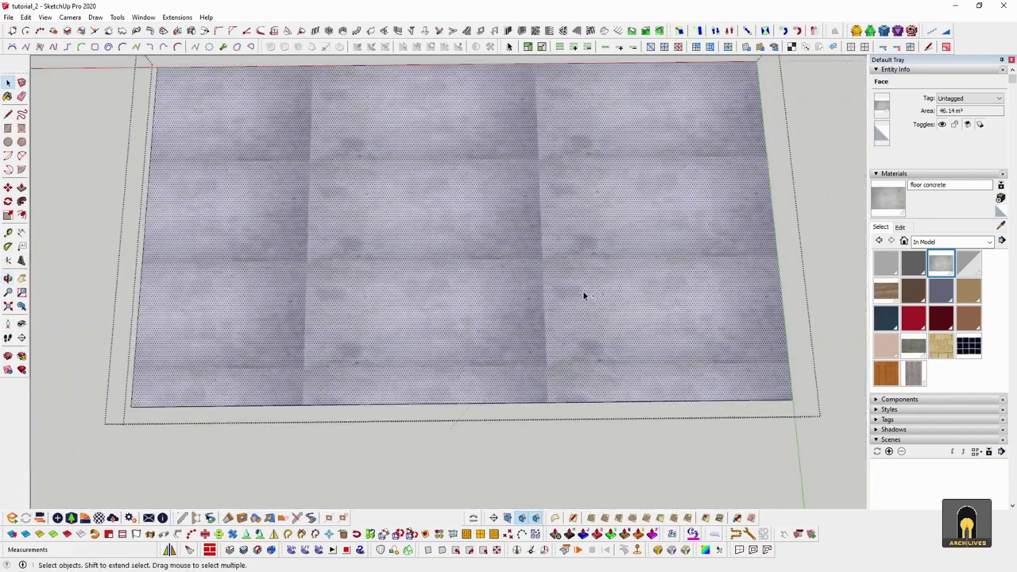
{"action": "scroll", "coordinate": [575, 336], "scroll_direction": "up", "scroll_amount": 4}
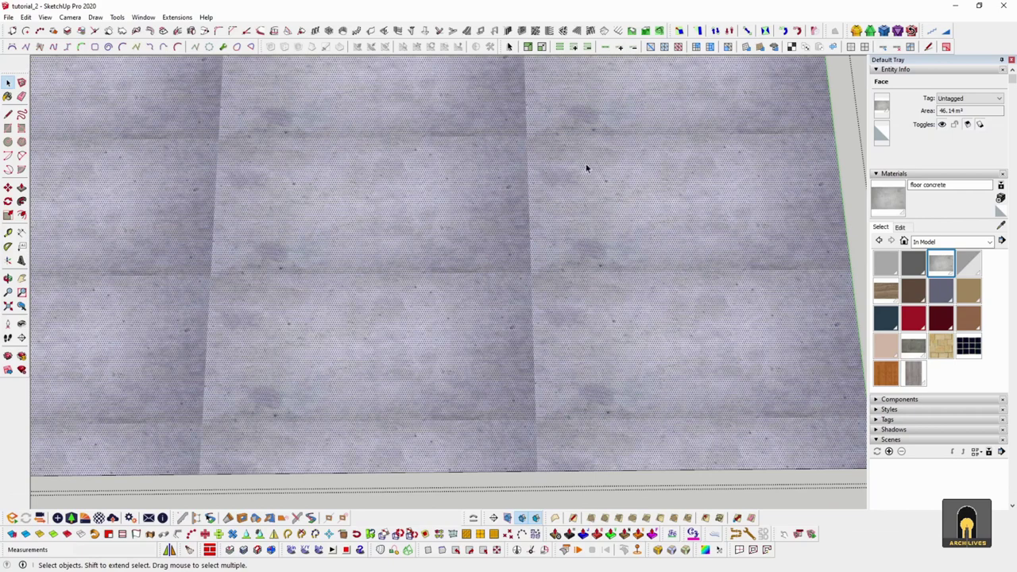
{"action": "middle_click_drag", "start_coordinate": [609, 357], "coordinate": [599, 273]}
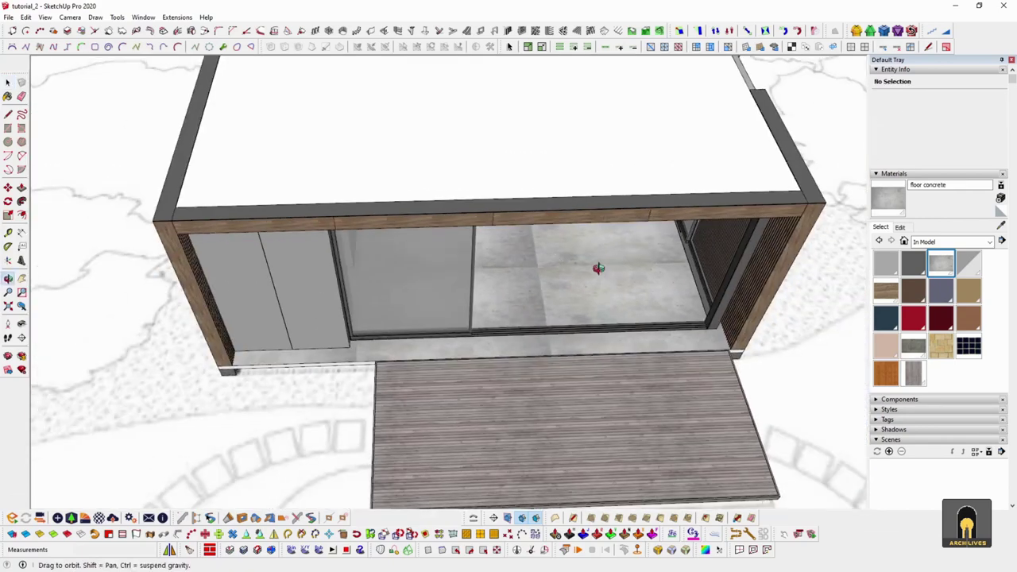
{"action": "scroll", "coordinate": [562, 295], "scroll_direction": "up", "scroll_amount": 8}
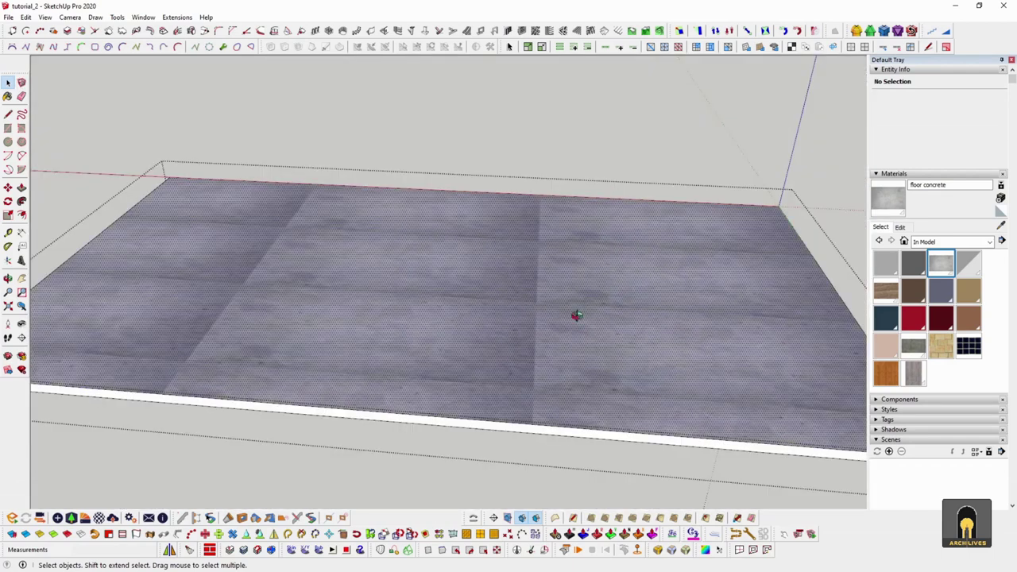
{"action": "scroll", "coordinate": [576, 315], "scroll_direction": "up", "scroll_amount": 2}
{"action": "left_click", "coordinate": [585, 401]}
{"action": "key", "text": "r"}
{"action": "key", "text": "space"}
{"action": "key", "text": "r"}
{"action": "left_click", "coordinate": [425, 174]}
{"action": "key", "text": "Escape"}
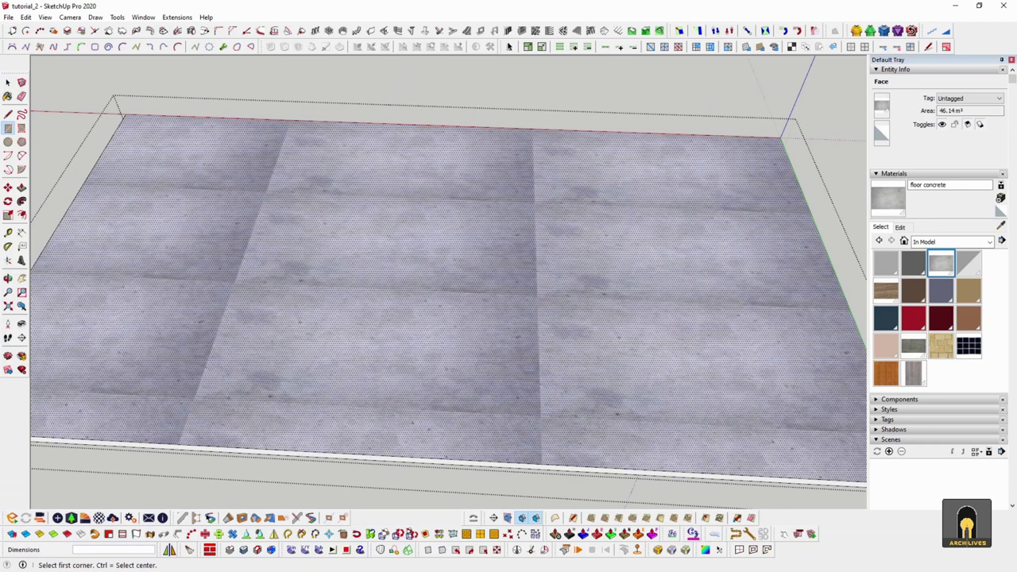
{"action": "mouse_move", "coordinate": [669, 223]}
{"action": "left_mouse_down"}
{"action": "mouse_move", "coordinate": [564, 295]}
{"action": "mouse_move", "coordinate": [632, 278]}
{"action": "left_mouse_up"}
{"action": "left_click_drag", "start_coordinate": [395, 220], "coordinate": [481, 301]}
{"action": "mouse_move", "coordinate": [477, 272]}
{"action": "left_mouse_down"}
{"action": "mouse_move", "coordinate": [452, 313]}
{"action": "mouse_move", "coordinate": [495, 347]}
{"action": "mouse_move", "coordinate": [520, 336]}
{"action": "mouse_move", "coordinate": [563, 345]}
{"action": "mouse_move", "coordinate": [625, 433]}
{"action": "mouse_move", "coordinate": [545, 390]}
{"action": "mouse_move", "coordinate": [599, 358]}
{"action": "mouse_move", "coordinate": [497, 356]}
{"action": "mouse_move", "coordinate": [480, 320]}
{"action": "mouse_move", "coordinate": [544, 296]}
{"action": "left_mouse_up"}
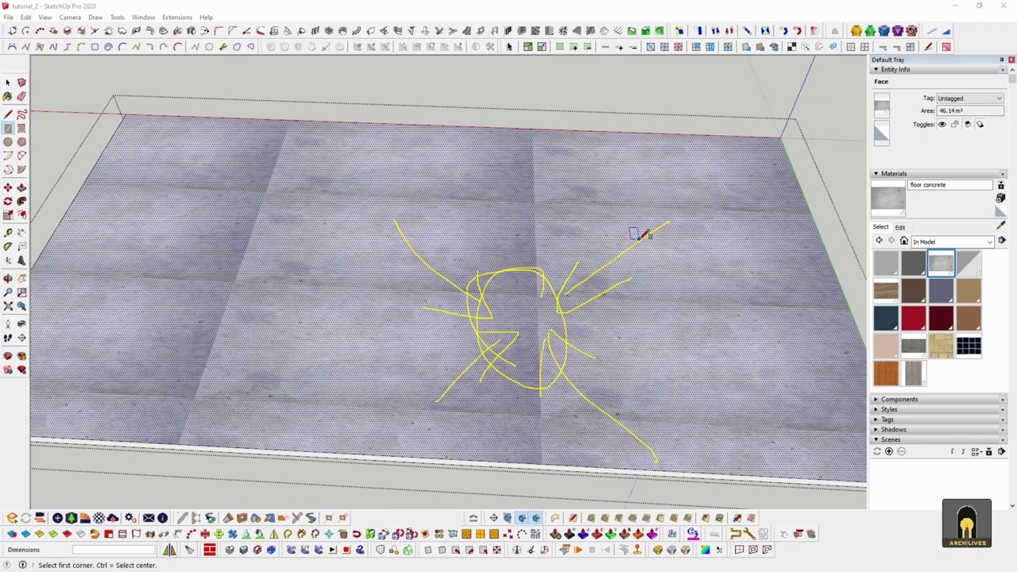
{"action": "key", "text": "space"}
{"action": "key", "text": "Escape"}
{"action": "middle_click_drag", "start_coordinate": [661, 228], "coordinate": [665, 269]}
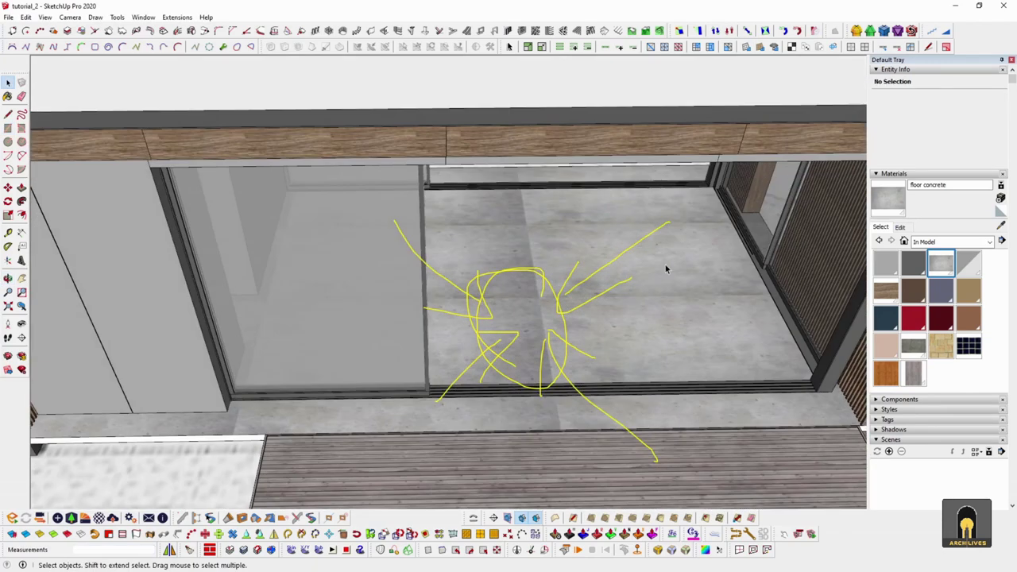
{"action": "key", "text": "Escape"}
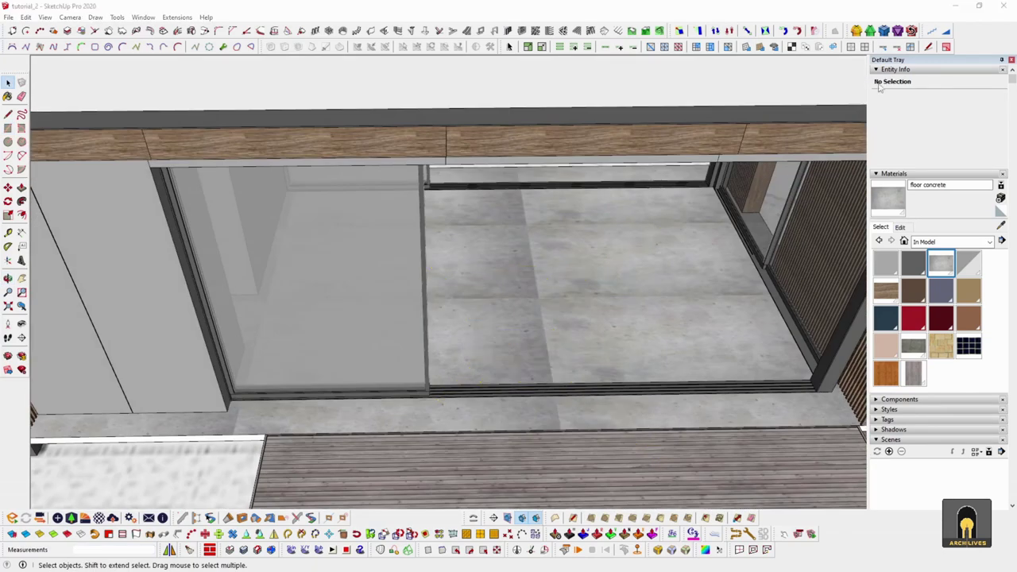
Open the OIP (1) image from the texture folder in Adobe Photoshop 2021 and duplicate its Background layer
{"action": "left_click", "coordinate": [955, 6]}
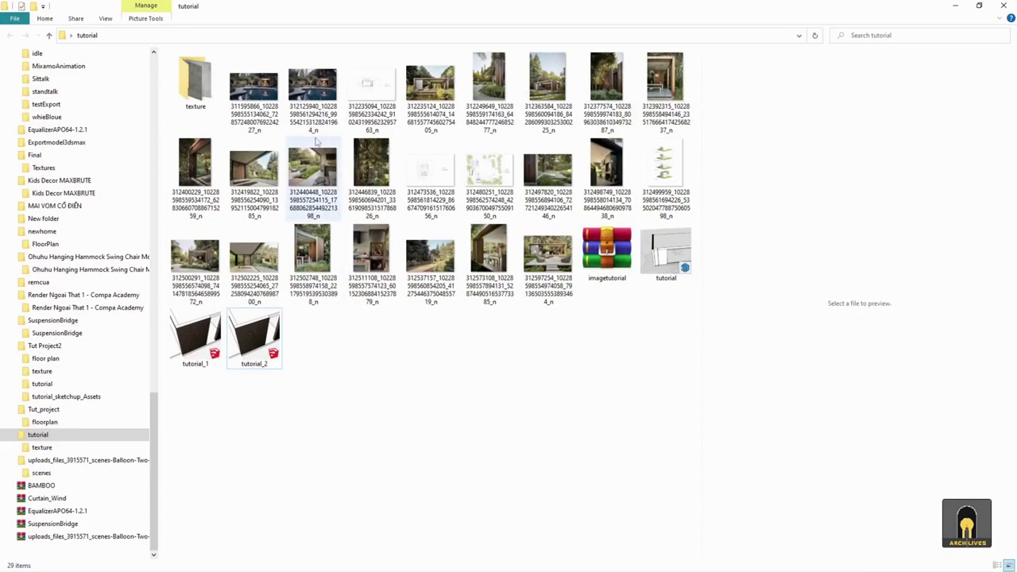
{"action": "left_click", "coordinate": [201, 77]}
{"action": "key", "text": "Return"}
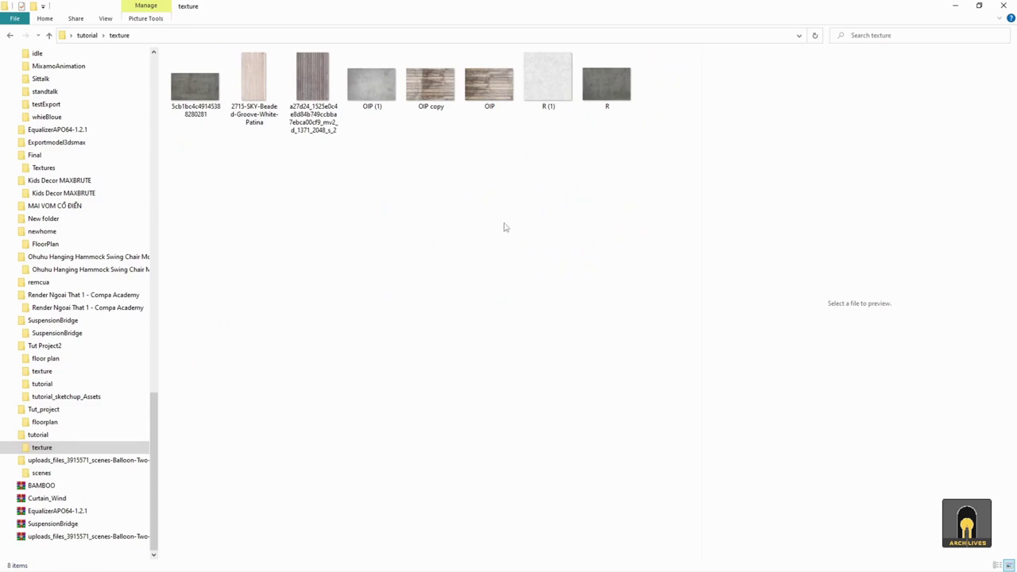
{"action": "left_click", "coordinate": [377, 98]}
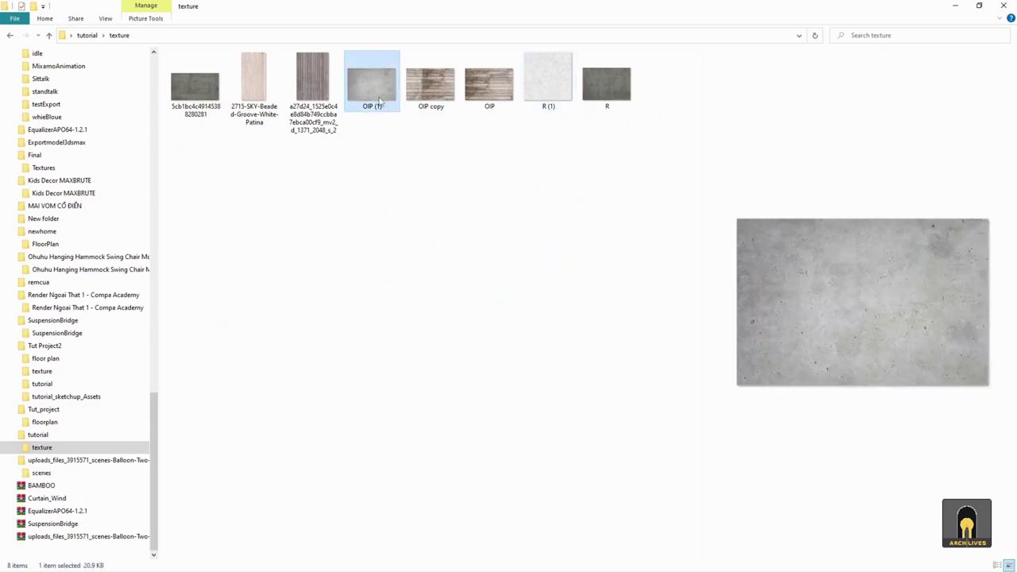
{"action": "right_click", "coordinate": [378, 100]}
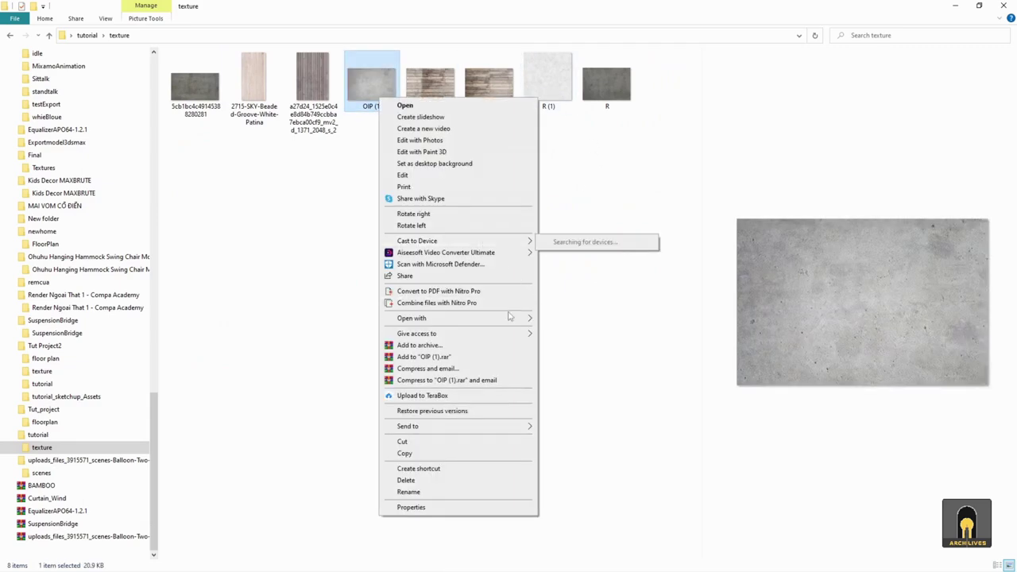
{"action": "mouse_move", "coordinate": [500, 325]}
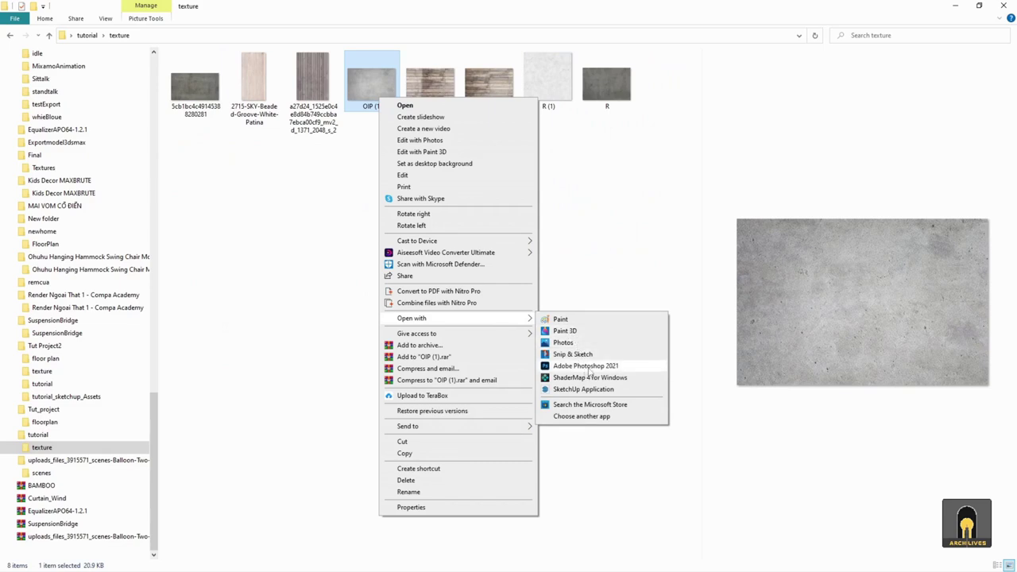
{"action": "left_click", "coordinate": [588, 366]}
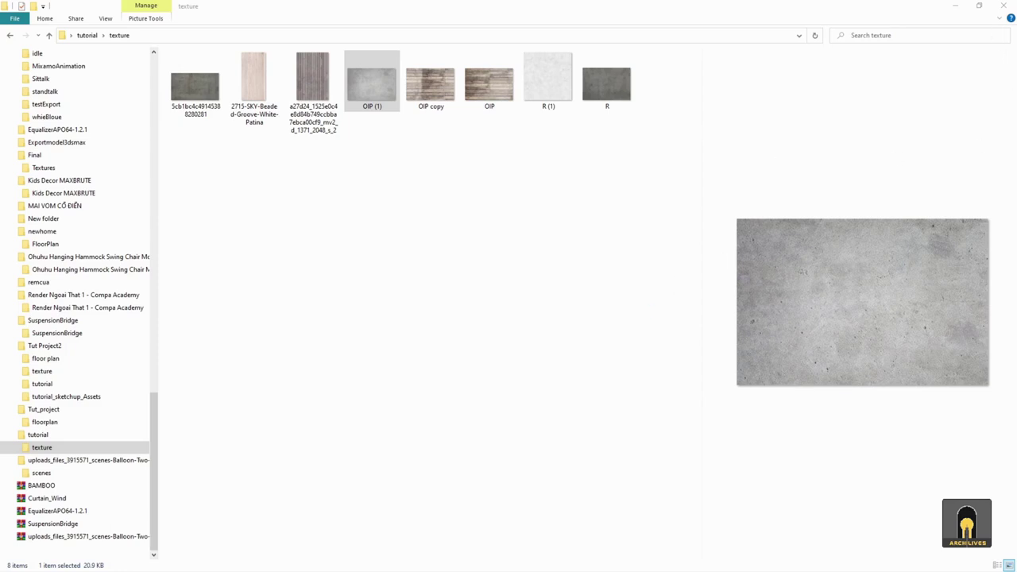
{"action": "left_click", "coordinate": [956, 6]}
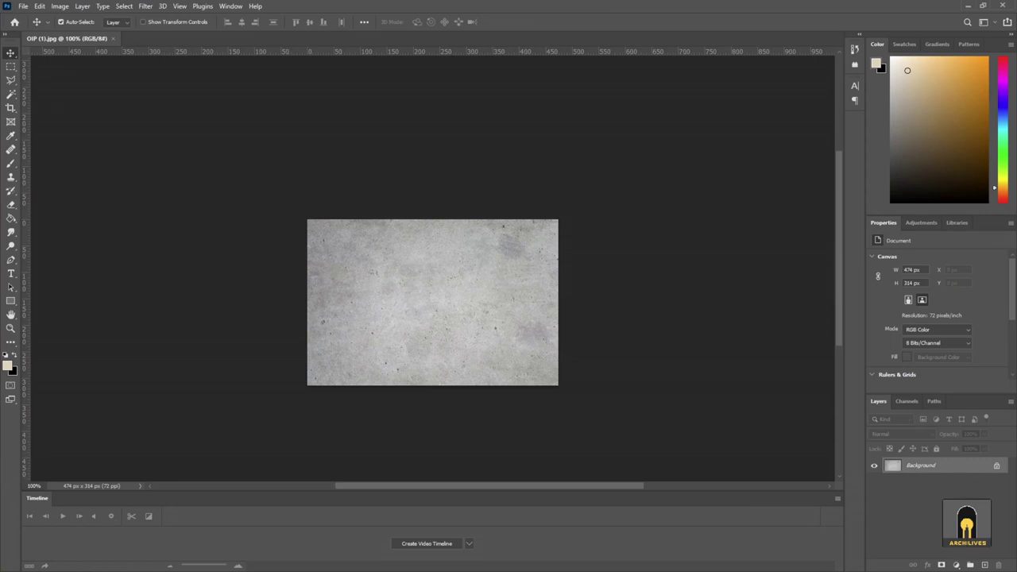
{"action": "left_click_drag", "start_coordinate": [932, 471], "coordinate": [985, 565]}
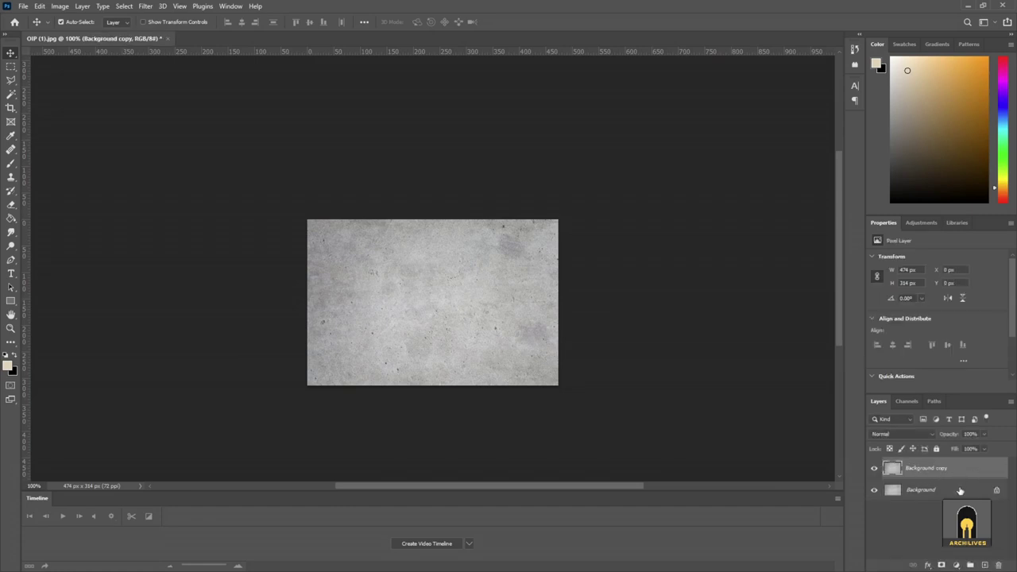
{"action": "left_click", "coordinate": [959, 491]}
{"action": "key", "text": "ctrl+j"}
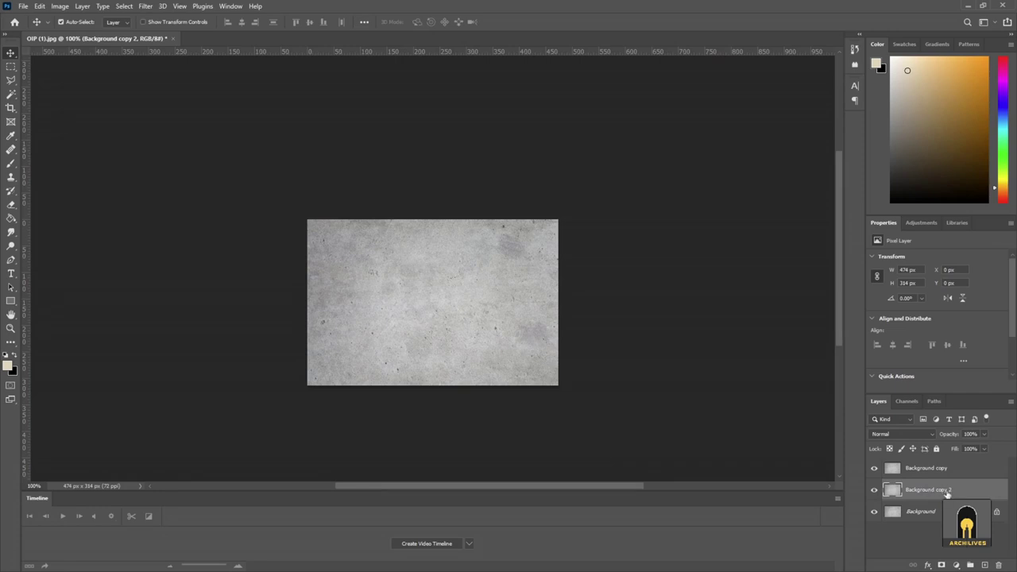
{"action": "left_click", "coordinate": [933, 464]}
{"action": "left_click", "coordinate": [943, 490]}
{"action": "key", "text": "Delete"}
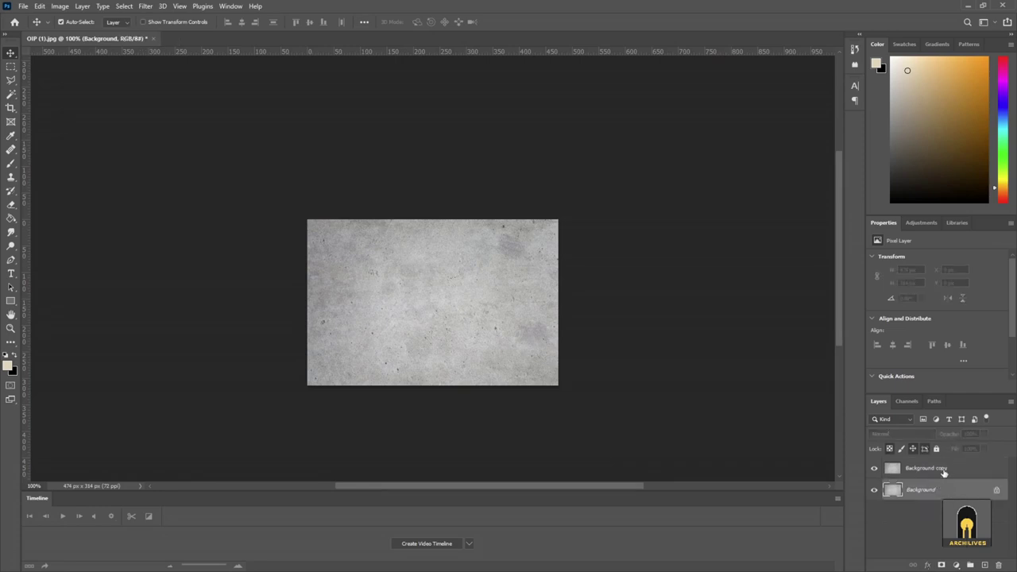
Apply the Offset filter to Background copy with horizontal +301, vertical +244 and Wrap Around
{"action": "left_click", "coordinate": [943, 471]}
{"action": "left_click", "coordinate": [180, 6]}
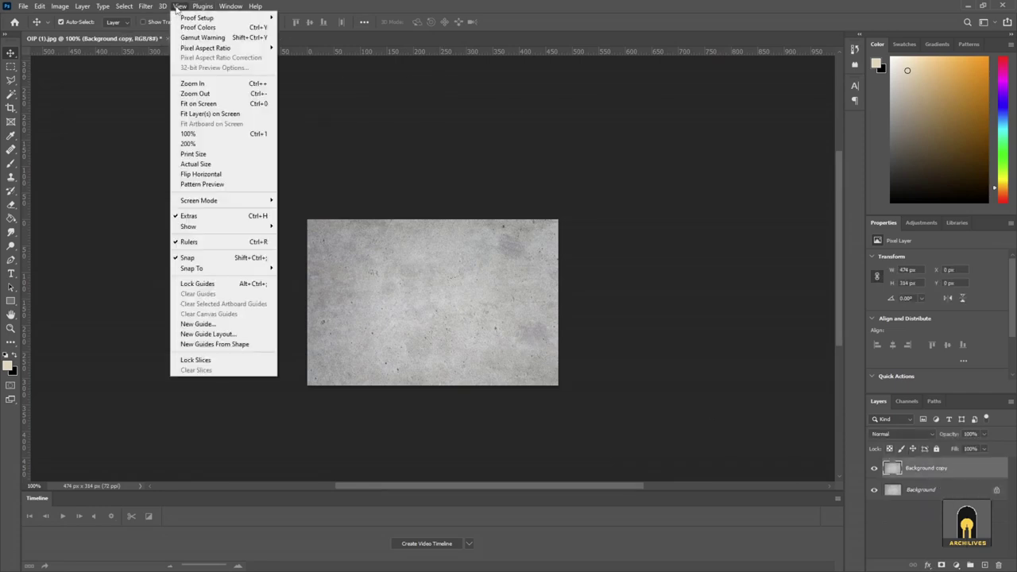
{"action": "mouse_move", "coordinate": [146, 6]}
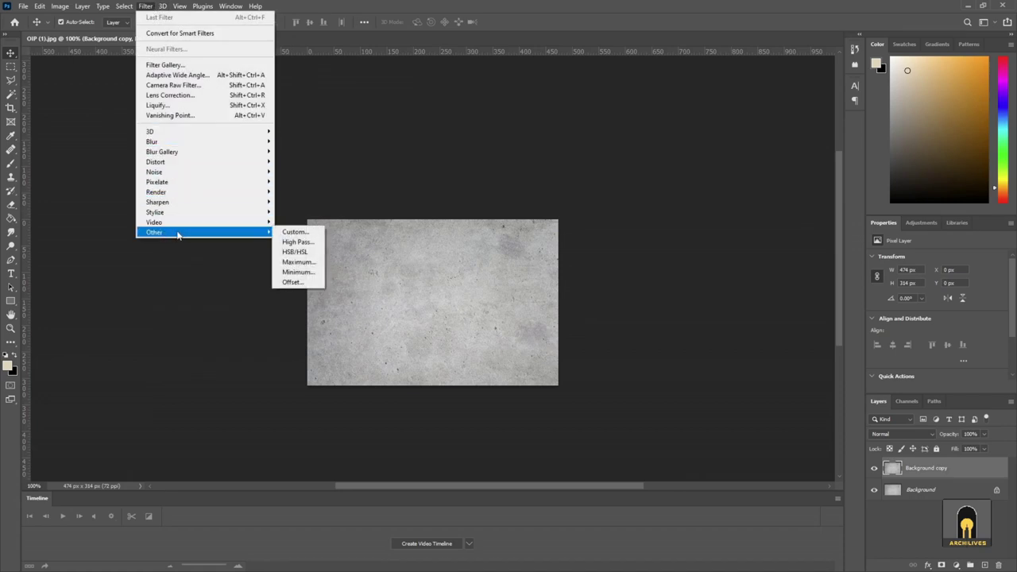
{"action": "mouse_move", "coordinate": [182, 233]}
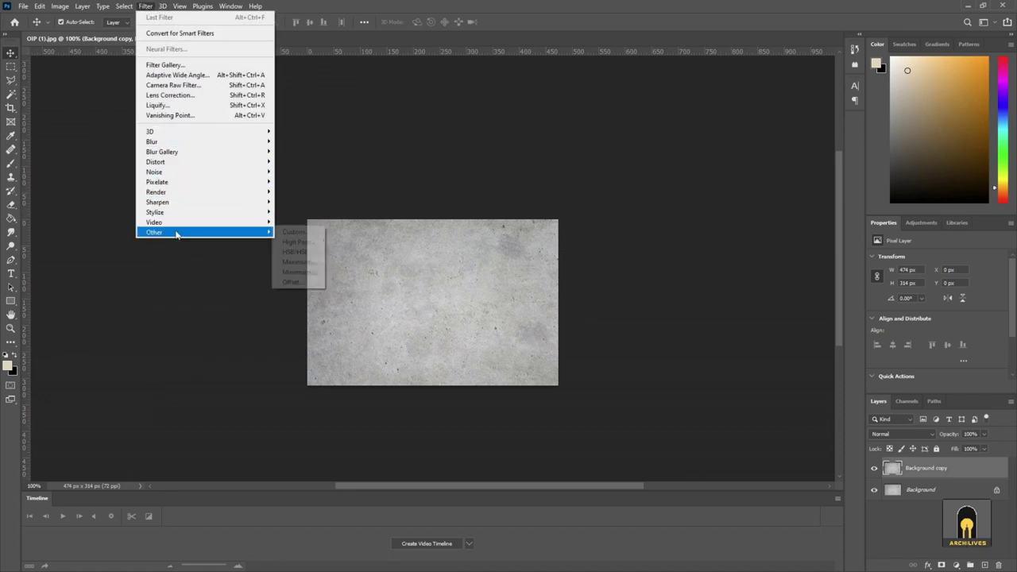
{"action": "left_click", "coordinate": [295, 282]}
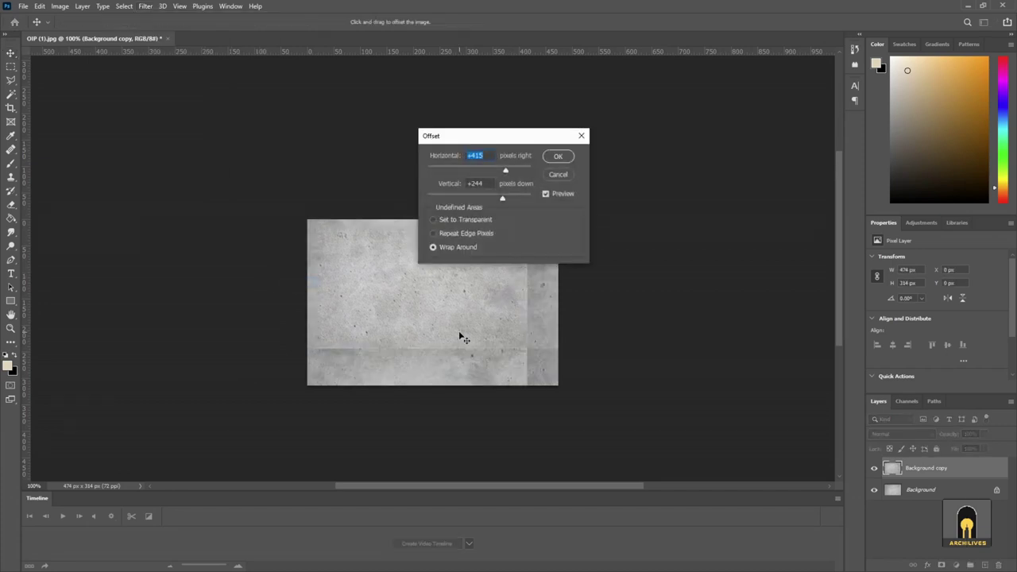
{"action": "mouse_move", "coordinate": [505, 170]}
{"action": "left_mouse_down"}
{"action": "mouse_move", "coordinate": [514, 173]}
{"action": "mouse_move", "coordinate": [499, 177]}
{"action": "left_mouse_up"}
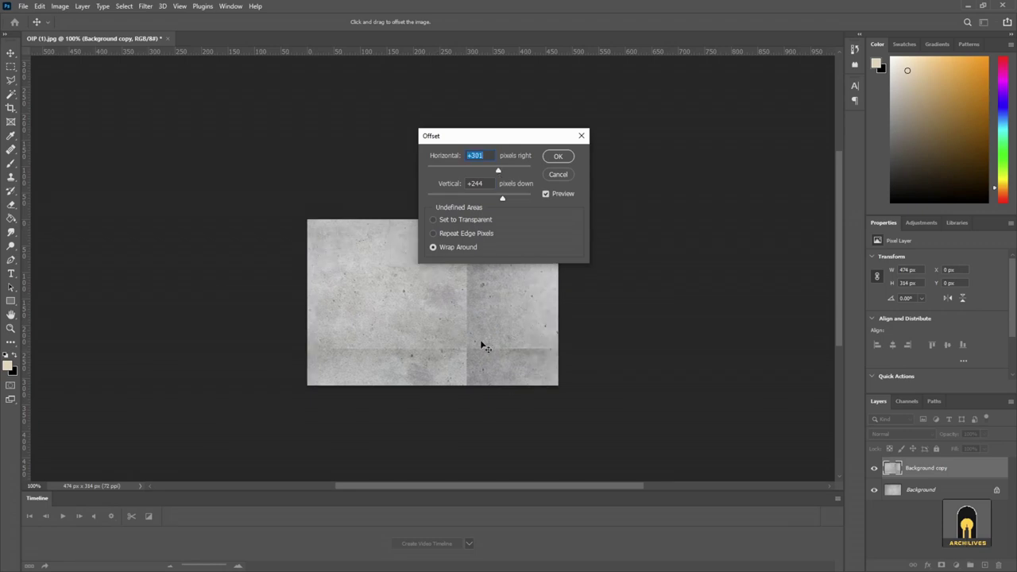
{"action": "left_click", "coordinate": [561, 162]}
Duplicate the offset Background copy layer and add a layer mask to the duplicate
{"action": "scroll", "coordinate": [462, 348], "scroll_direction": "up", "scroll_amount": 4}
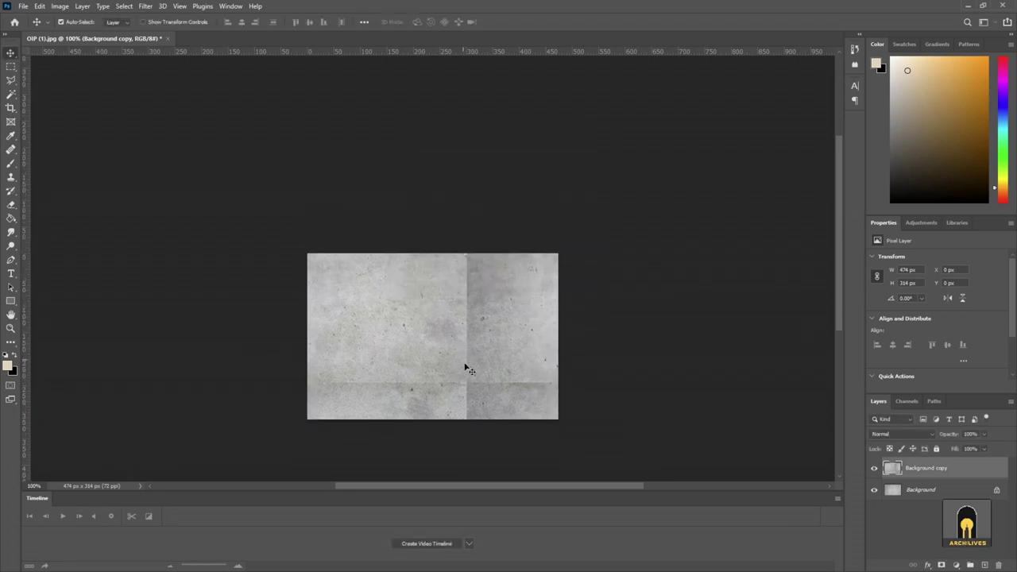
{"action": "scroll", "coordinate": [475, 379], "scroll_direction": "down", "scroll_amount": 5}
{"action": "scroll", "coordinate": [474, 349], "scroll_direction": "up", "scroll_amount": 3, "text": "ctrl"}
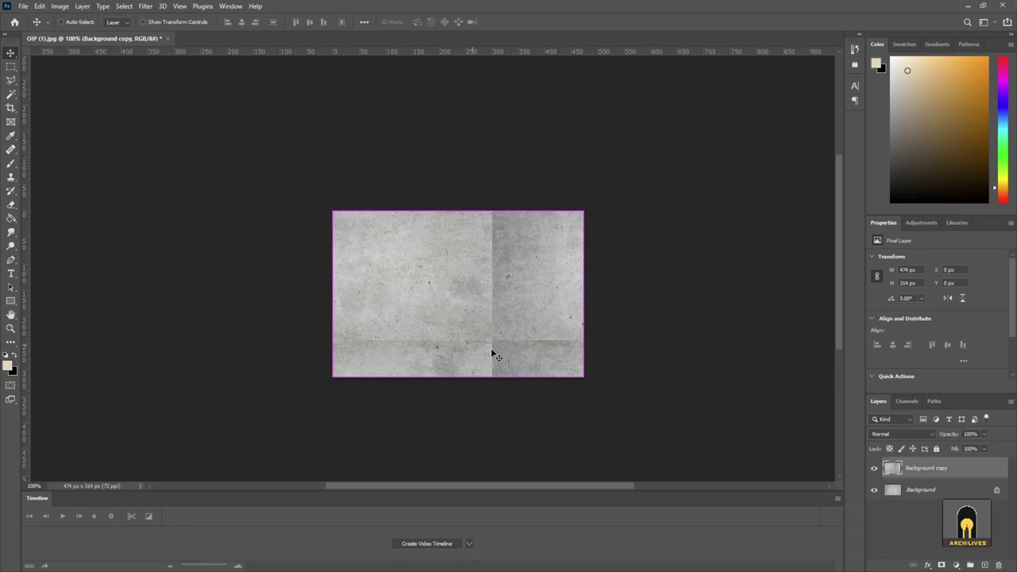
{"action": "scroll", "coordinate": [492, 355], "scroll_direction": "up", "scroll_amount": 1, "text": "alt"}
{"action": "scroll", "coordinate": [514, 346], "scroll_direction": "up", "scroll_amount": 1, "text": "alt"}
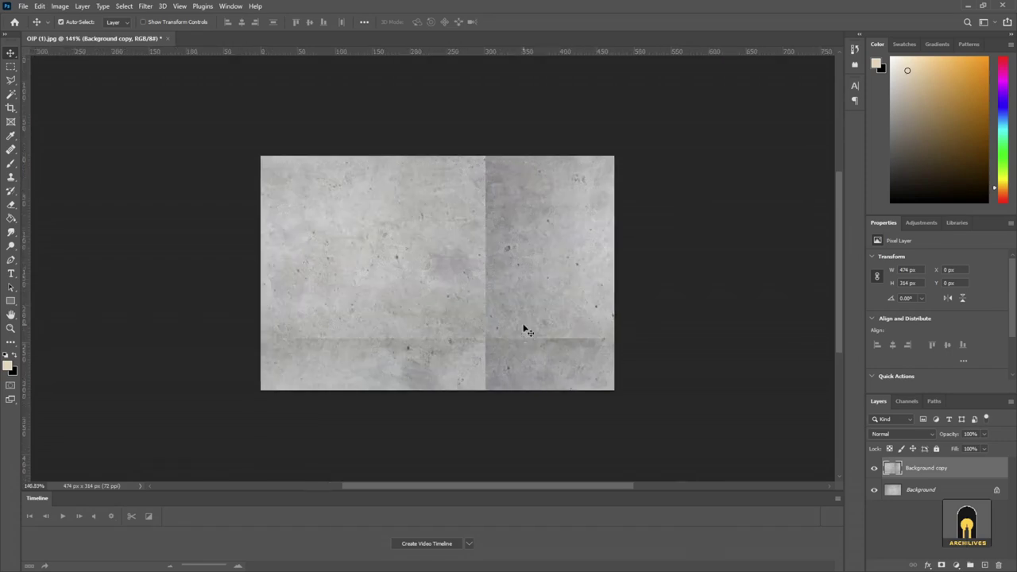
{"action": "scroll", "coordinate": [516, 328], "scroll_direction": "up", "scroll_amount": 1, "text": "alt"}
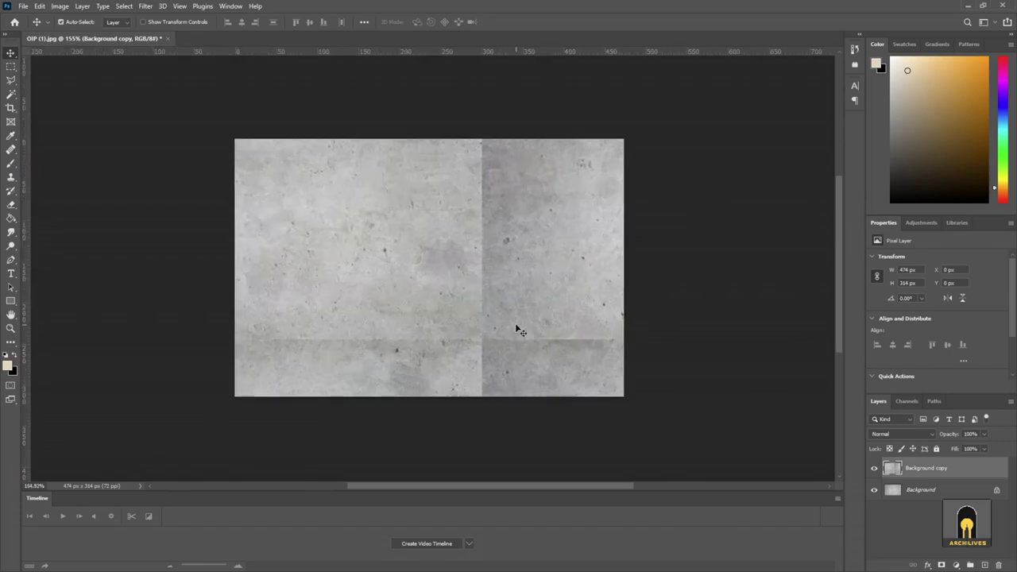
{"action": "left_click", "coordinate": [943, 490]}
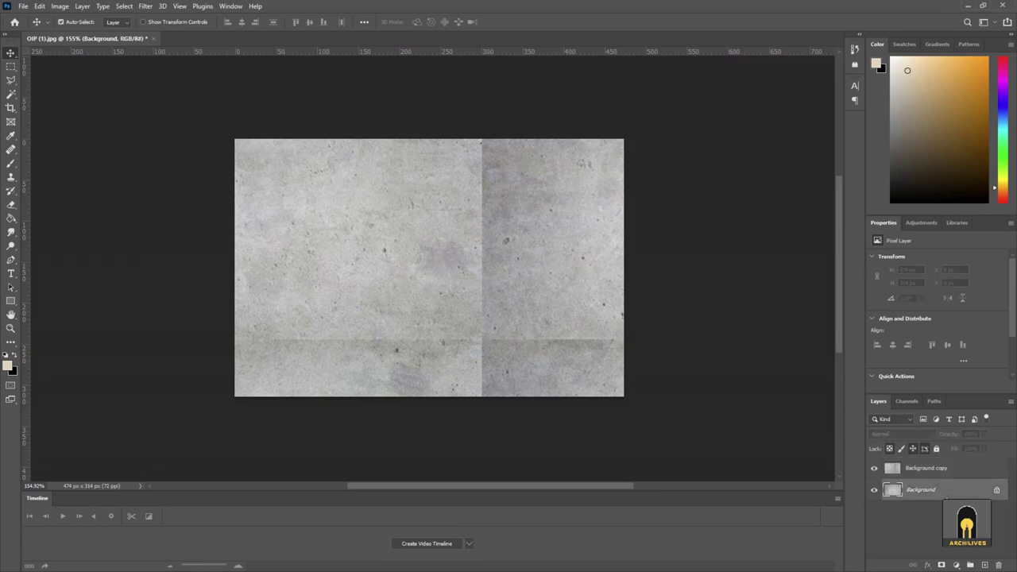
{"action": "left_click", "coordinate": [952, 468]}
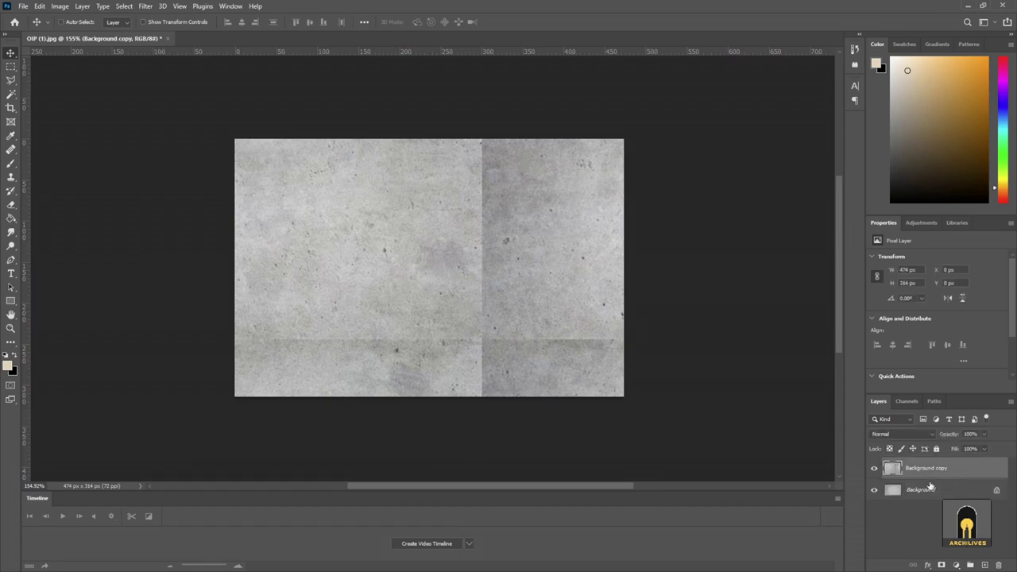
{"action": "key", "text": "ctrl+j"}
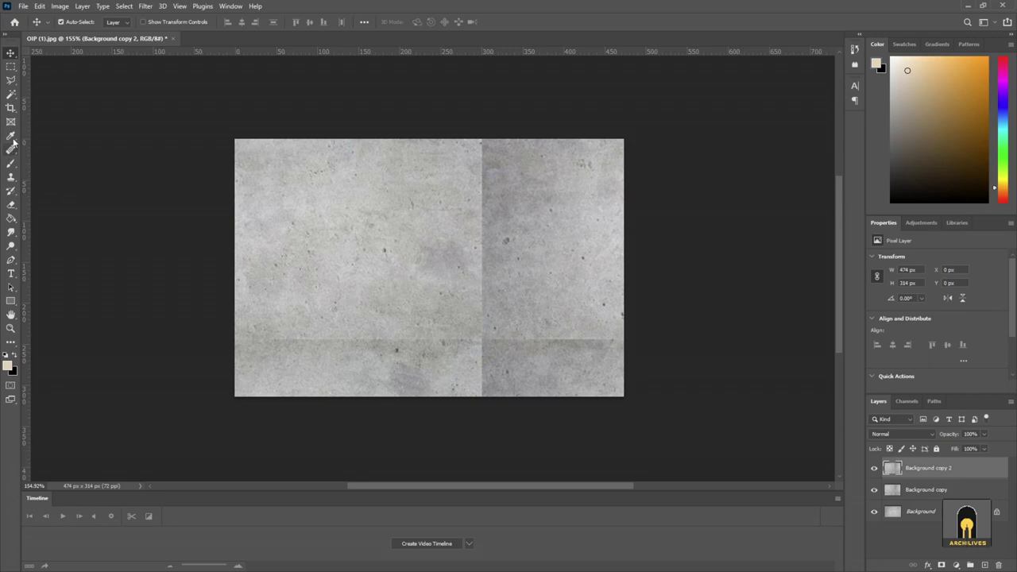
{"action": "left_click", "coordinate": [941, 565]}
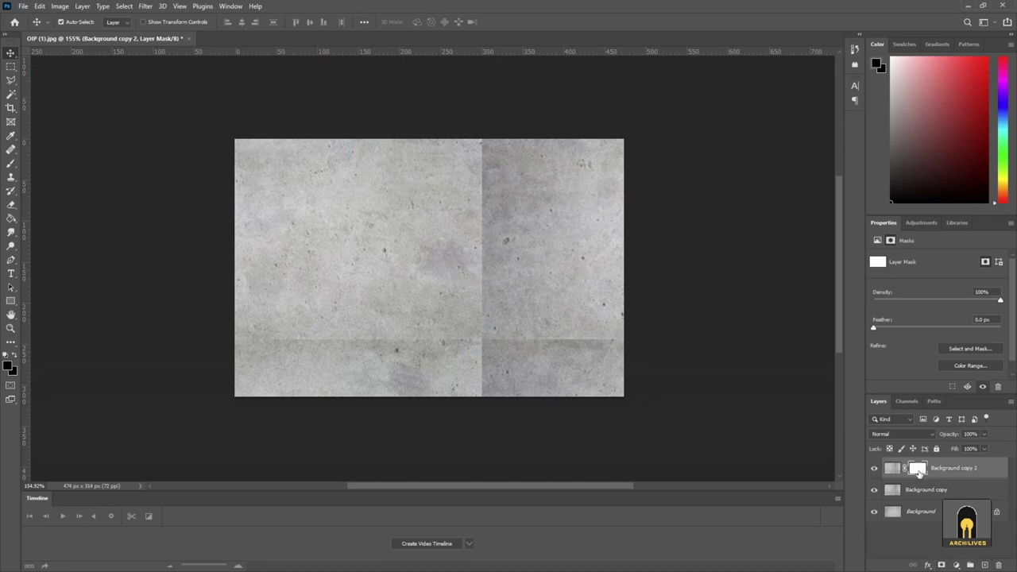
Paint a freehand black stroke over the concrete on the mask of Background copy 2 with the Soft Round brush
{"action": "left_click", "coordinate": [890, 473]}
{"action": "left_click", "coordinate": [916, 472]}
{"action": "left_click", "coordinate": [891, 472]}
{"action": "left_click", "coordinate": [916, 472]}
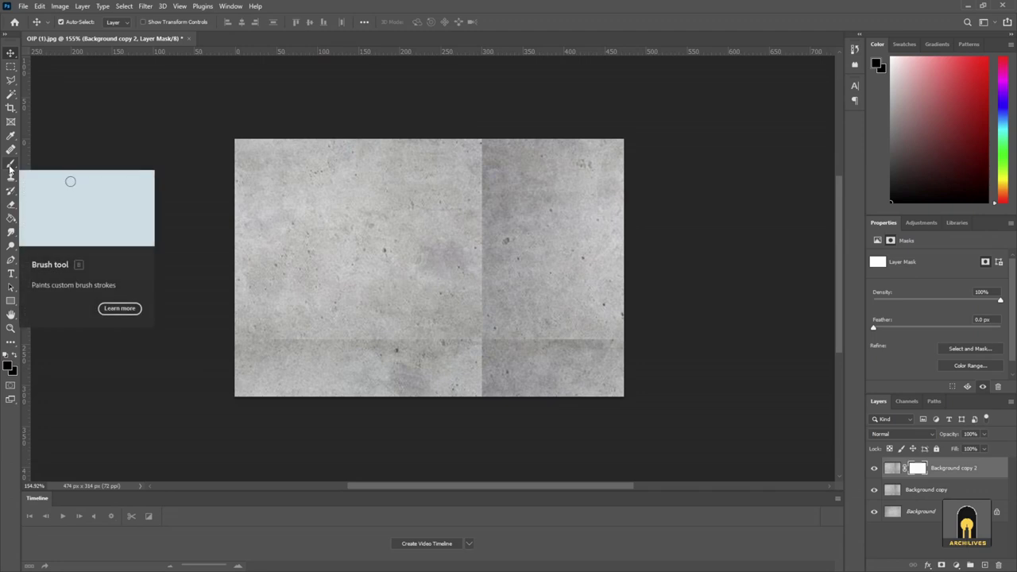
{"action": "left_click", "coordinate": [11, 163]}
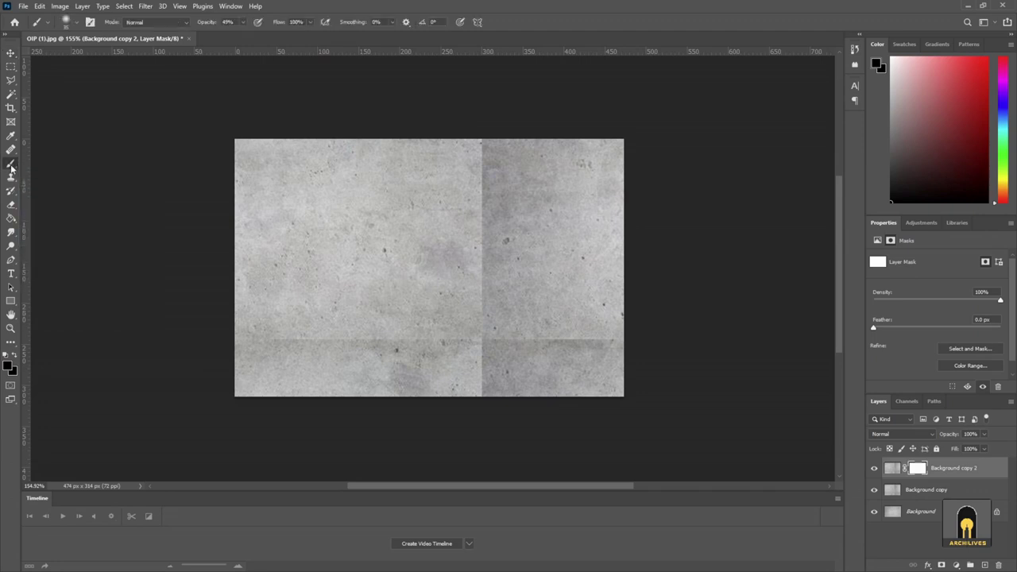
{"action": "left_click", "coordinate": [76, 24]}
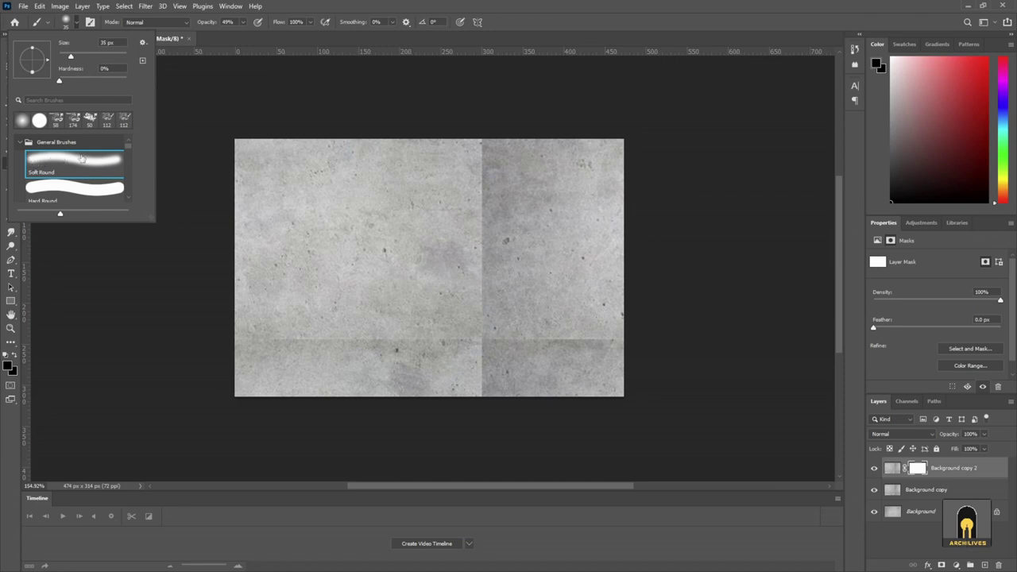
{"action": "left_click", "coordinate": [83, 161]}
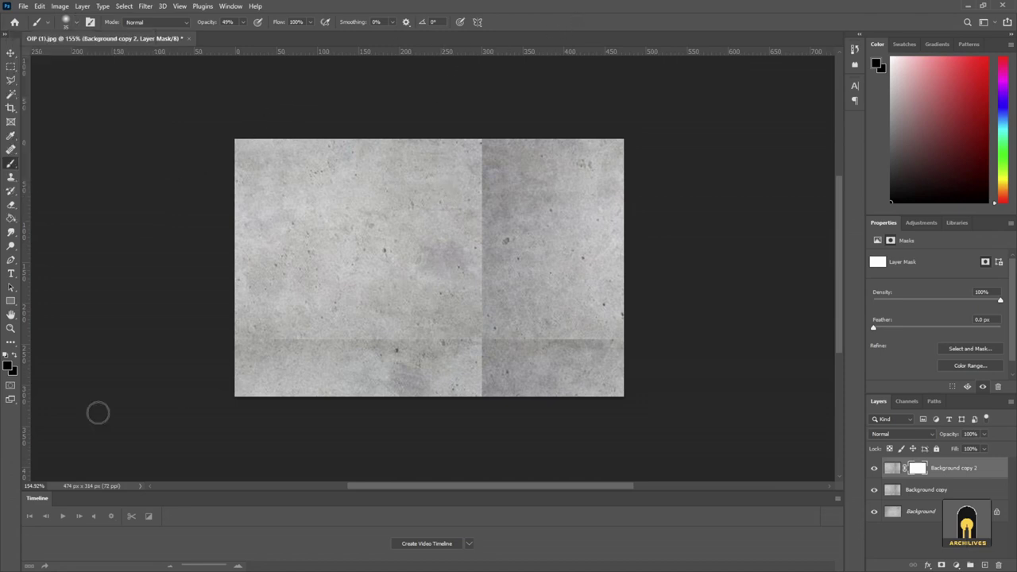
{"action": "mouse_move", "coordinate": [229, 276]}
{"action": "left_mouse_down"}
{"action": "mouse_move", "coordinate": [244, 198]}
{"action": "mouse_move", "coordinate": [393, 239]}
{"action": "mouse_move", "coordinate": [390, 326]}
{"action": "left_mouse_up"}
Target the mask of Background copy 2, keep black as the foreground colour and set the brush opacity to 100%
{"action": "left_click", "coordinate": [953, 472]}
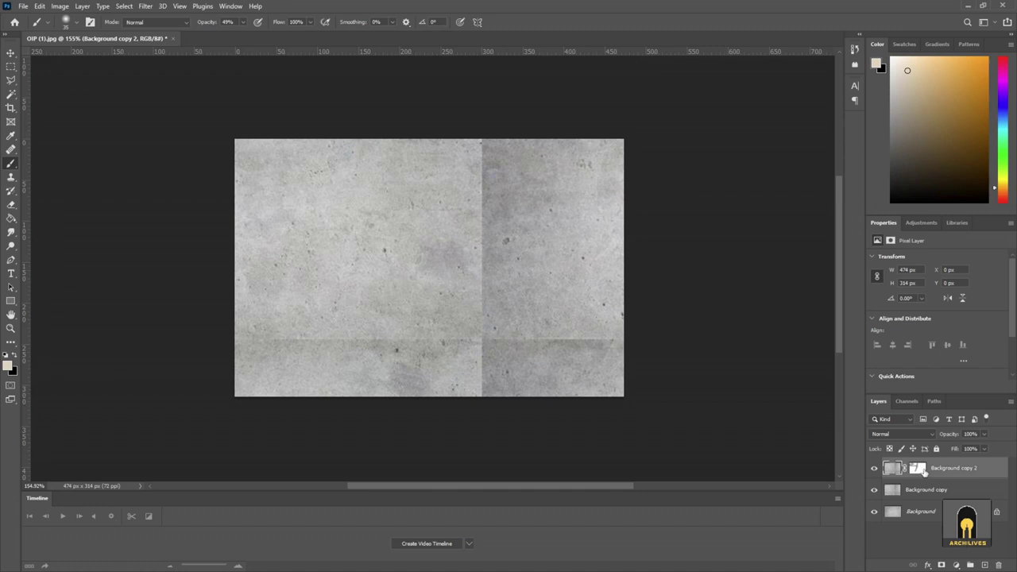
{"action": "left_click", "coordinate": [920, 468]}
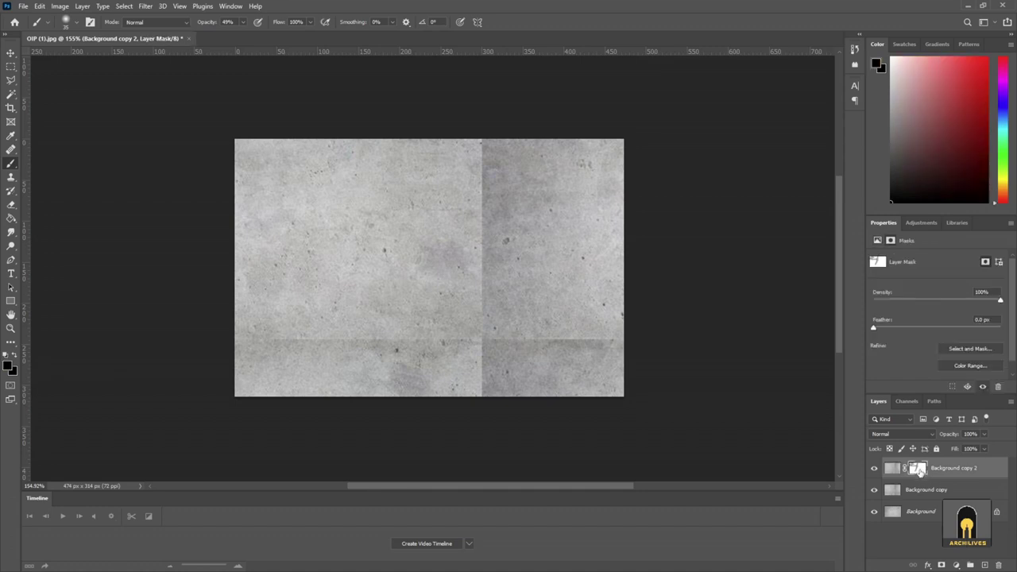
{"action": "left_click", "coordinate": [892, 469]}
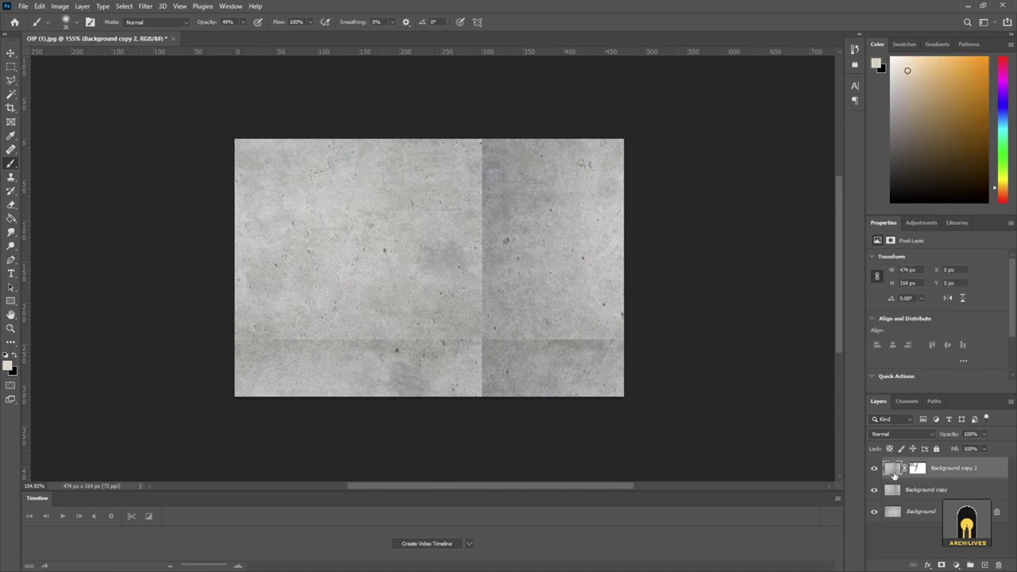
{"action": "left_click", "coordinate": [920, 469]}
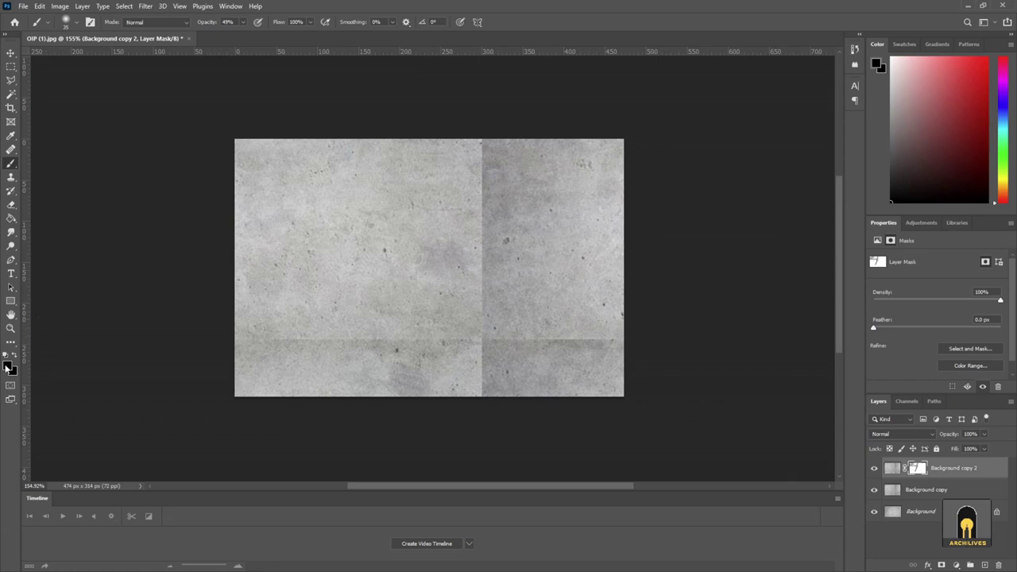
{"action": "left_click", "coordinate": [8, 365]}
{"action": "left_click", "coordinate": [749, 196]}
{"action": "left_click", "coordinate": [242, 26]}
{"action": "left_click_drag", "start_coordinate": [244, 34], "coordinate": [330, 35]}
{"action": "left_click", "coordinate": [439, 103]}
Try a beige brush stroke across the vertical seam on the layer's image instead of its mask, and undo it
{"action": "left_click", "coordinate": [892, 468]}
{"action": "left_click_drag", "start_coordinate": [438, 234], "coordinate": [515, 239]}
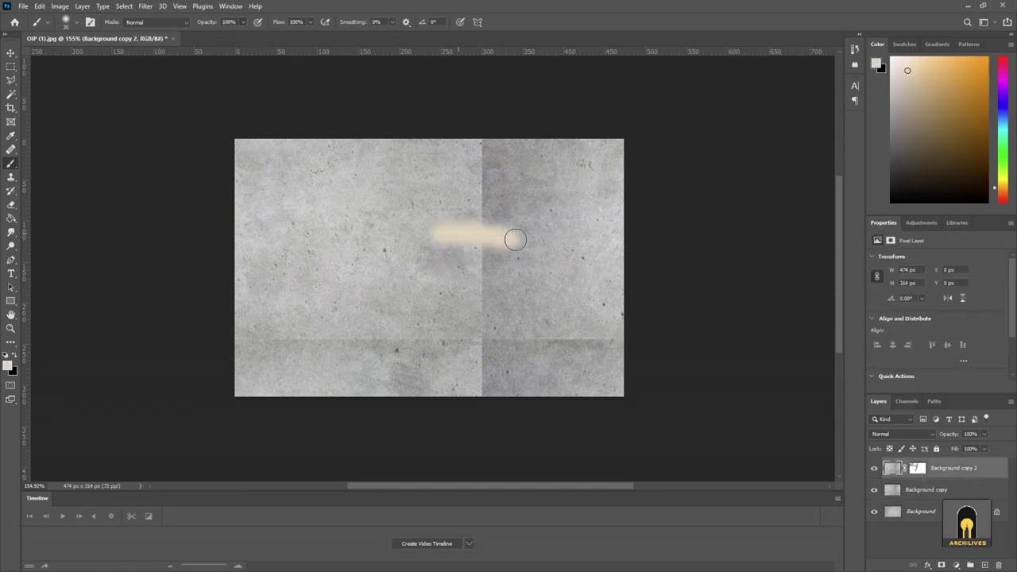
{"action": "key", "text": "ctrl+z"}
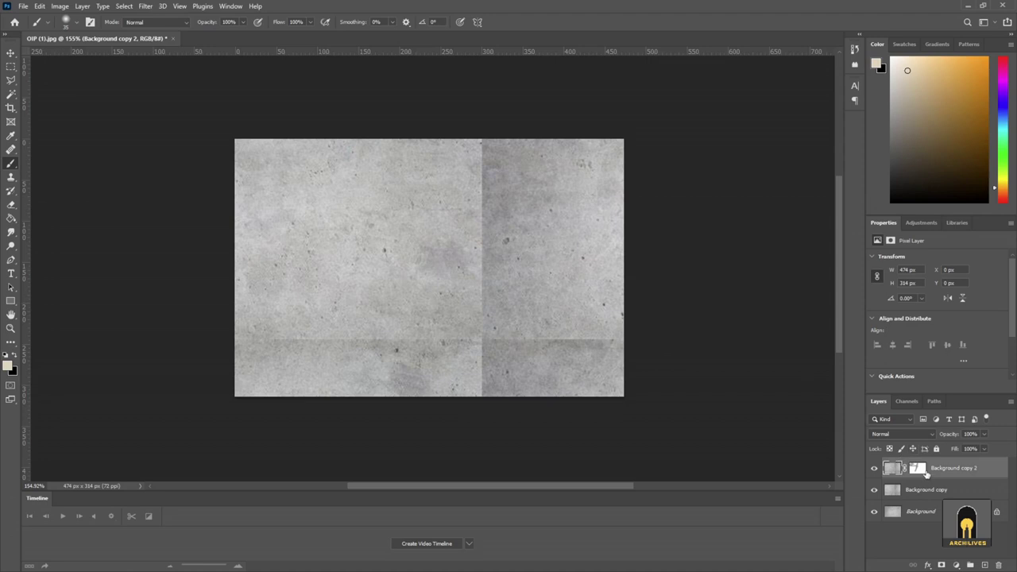
Move the masked Background copy 2 layer about 70 px to the right over the layer below
{"action": "left_click", "coordinate": [917, 468]}
{"action": "left_click", "coordinate": [11, 52]}
{"action": "left_click_drag", "start_coordinate": [361, 280], "coordinate": [476, 297]}
{"action": "key", "text": "ctrl+t"}
{"action": "key", "text": "Return"}
{"action": "left_click_drag", "start_coordinate": [499, 254], "coordinate": [510, 243]}
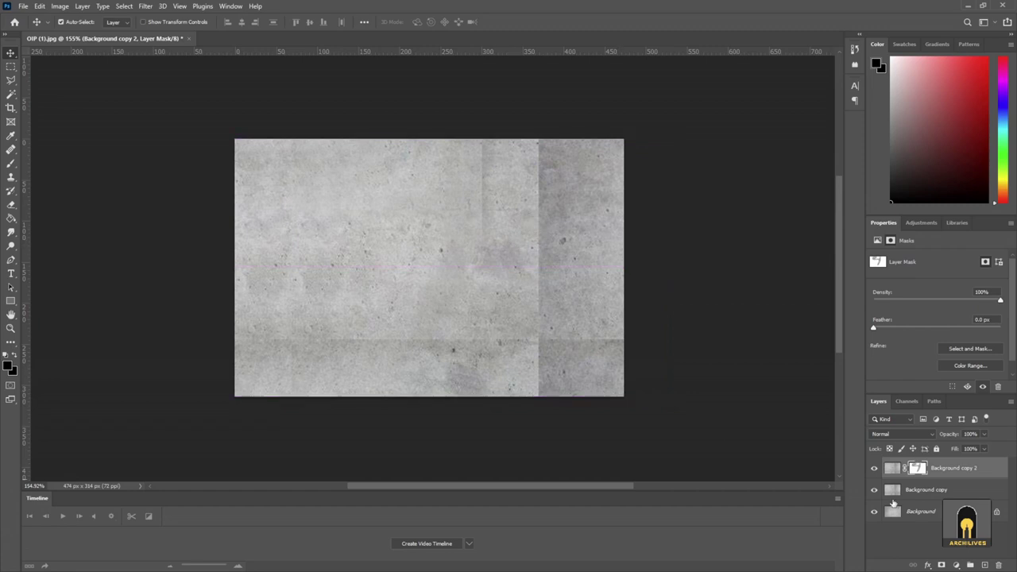
Switch the foreground colour for the mask to white and back to black
{"action": "left_click", "coordinate": [9, 366]}
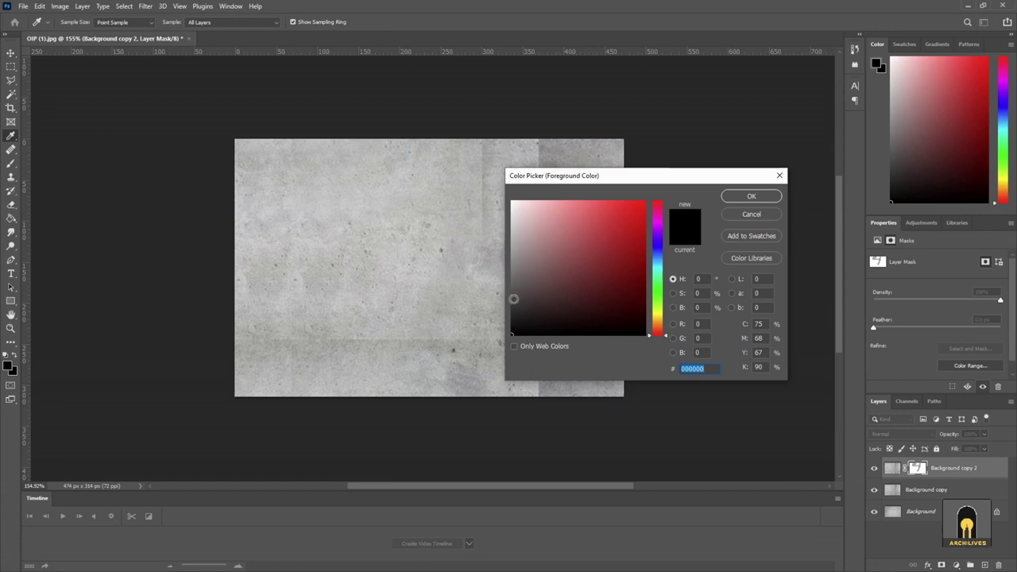
{"action": "left_click", "coordinate": [508, 296]}
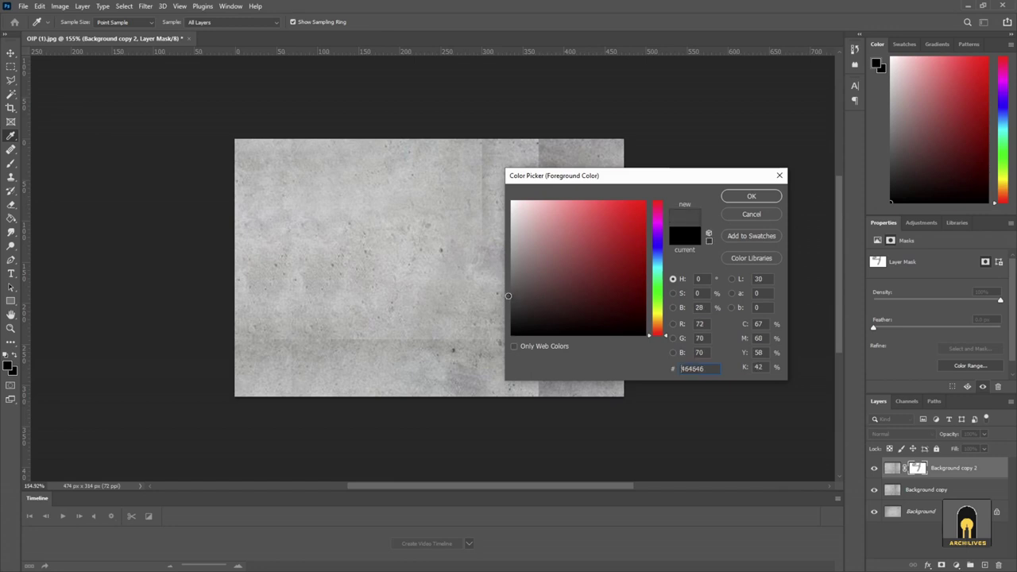
{"action": "left_click", "coordinate": [511, 303]}
{"action": "left_click", "coordinate": [513, 202]}
{"action": "key", "text": "Return"}
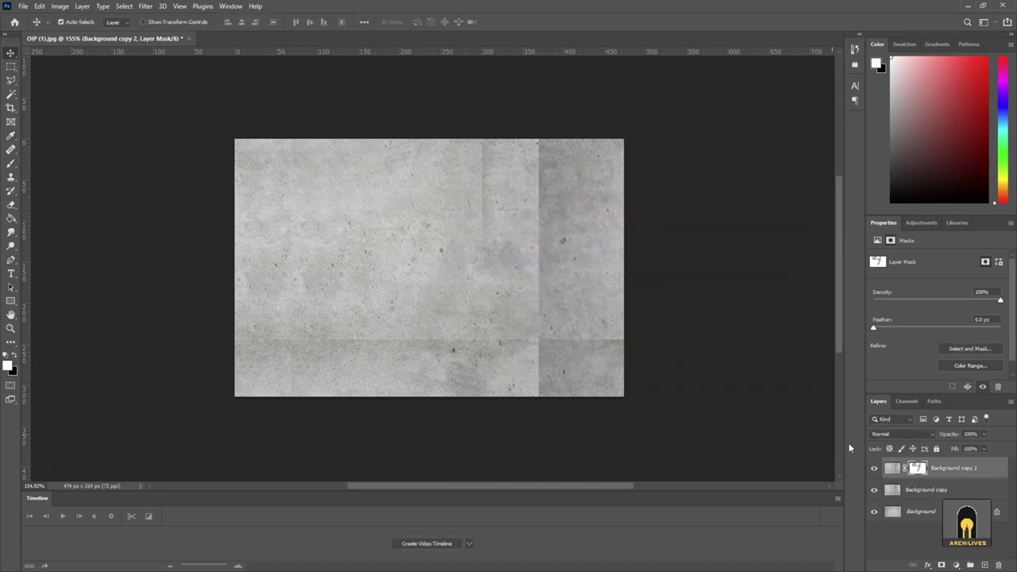
{"action": "left_click", "coordinate": [9, 366]}
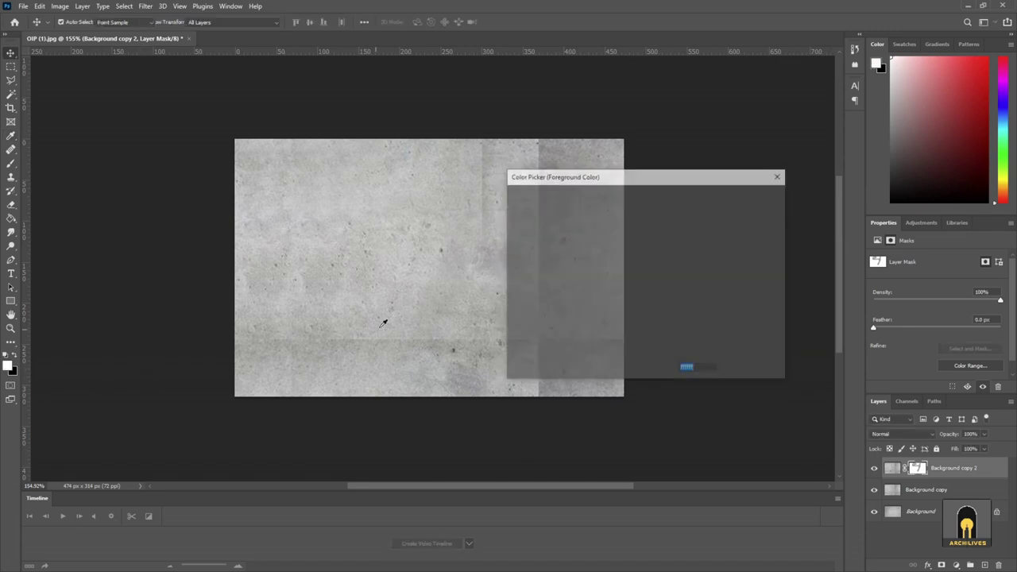
{"action": "left_click", "coordinate": [512, 333]}
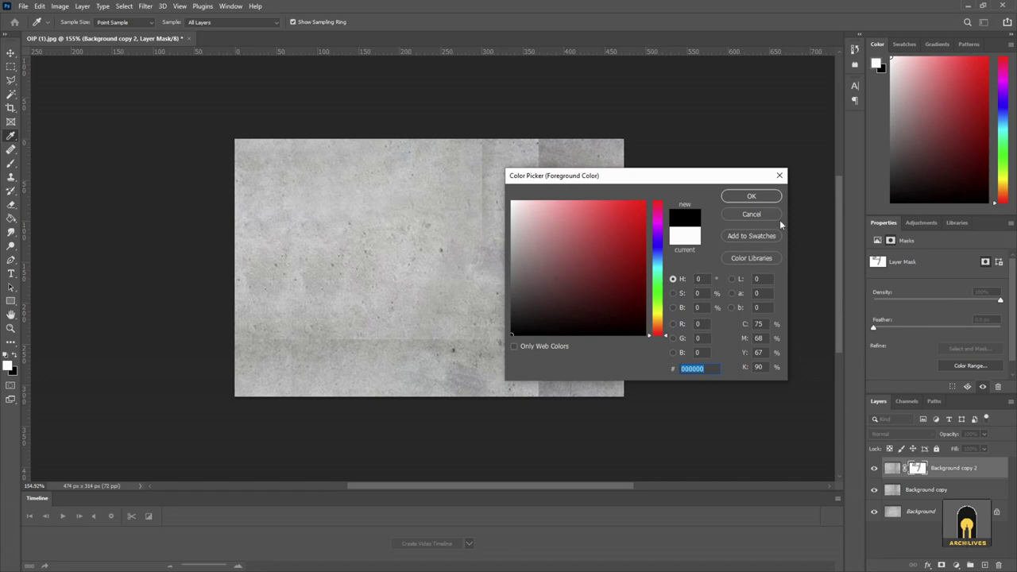
{"action": "left_click", "coordinate": [750, 196]}
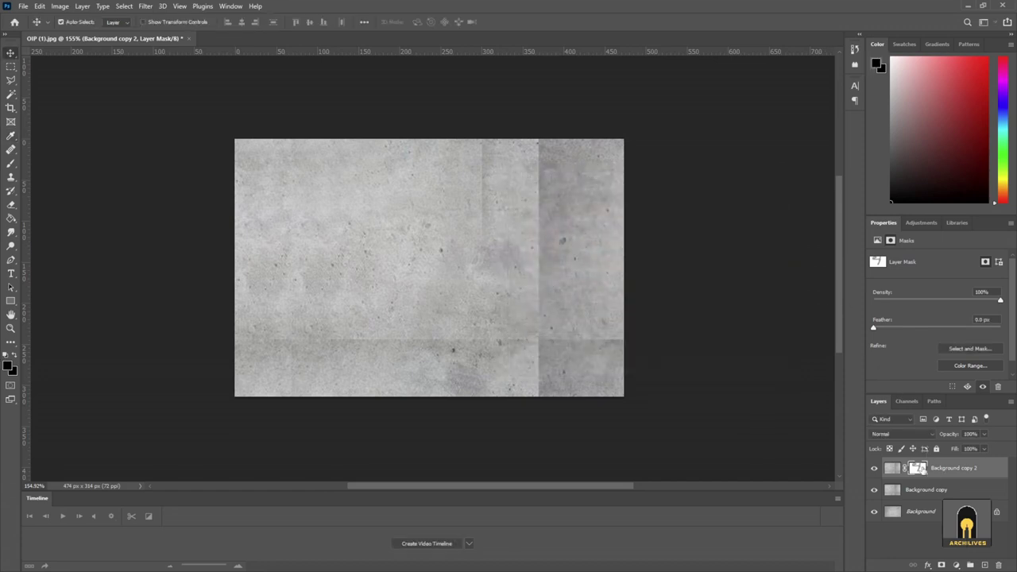
Paint black brush strokes on the mask of Background copy 2 over the vertical seam and darker strip, undoing the misplaced stroke
{"action": "left_click", "coordinate": [11, 163]}
{"action": "mouse_move", "coordinate": [515, 157]}
{"action": "left_mouse_down"}
{"action": "mouse_move", "coordinate": [514, 354]}
{"action": "mouse_move", "coordinate": [548, 293]}
{"action": "mouse_move", "coordinate": [530, 357]}
{"action": "mouse_move", "coordinate": [540, 408]}
{"action": "left_mouse_up"}
{"action": "mouse_move", "coordinate": [543, 338]}
{"action": "left_mouse_down"}
{"action": "mouse_move", "coordinate": [626, 341]}
{"action": "mouse_move", "coordinate": [492, 318]}
{"action": "mouse_move", "coordinate": [484, 143]}
{"action": "left_mouse_up"}
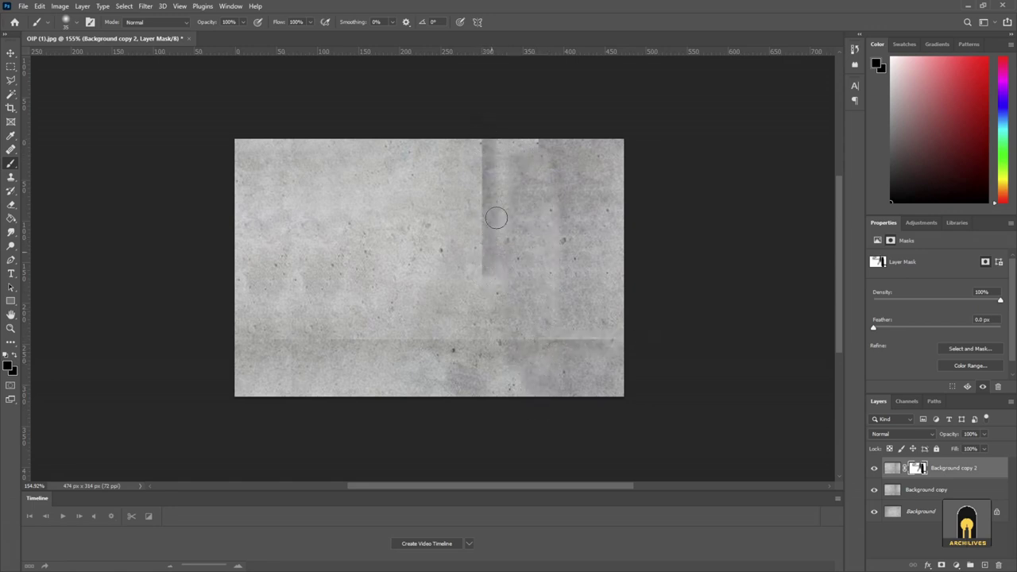
{"action": "key", "text": "ctrl+z"}
{"action": "left_click_drag", "start_coordinate": [562, 185], "coordinate": [565, 256]}
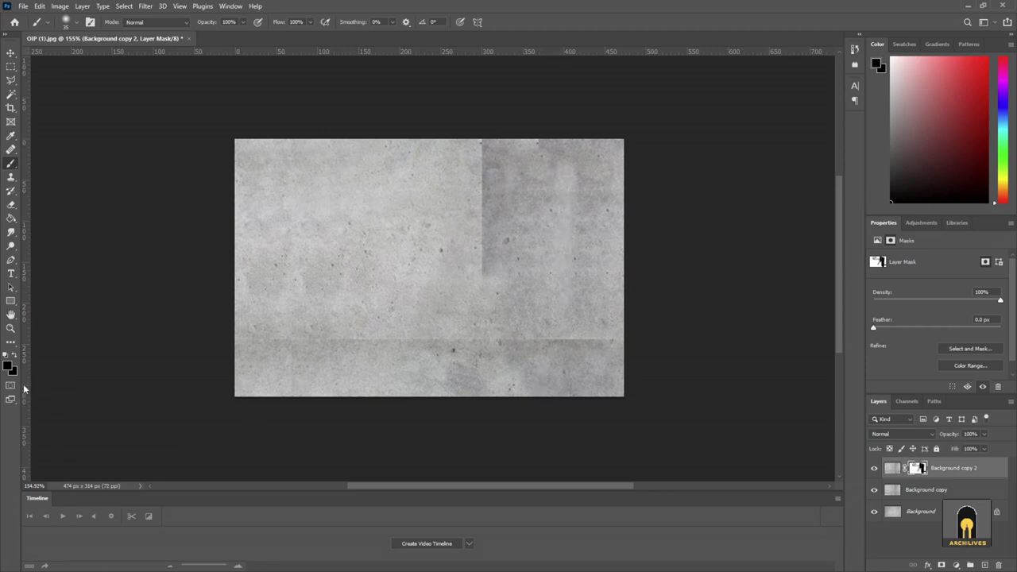
Paint the mask along the remaining vertical seam with grey 828282 and light grey c9c9c9
{"action": "left_click", "coordinate": [9, 367]}
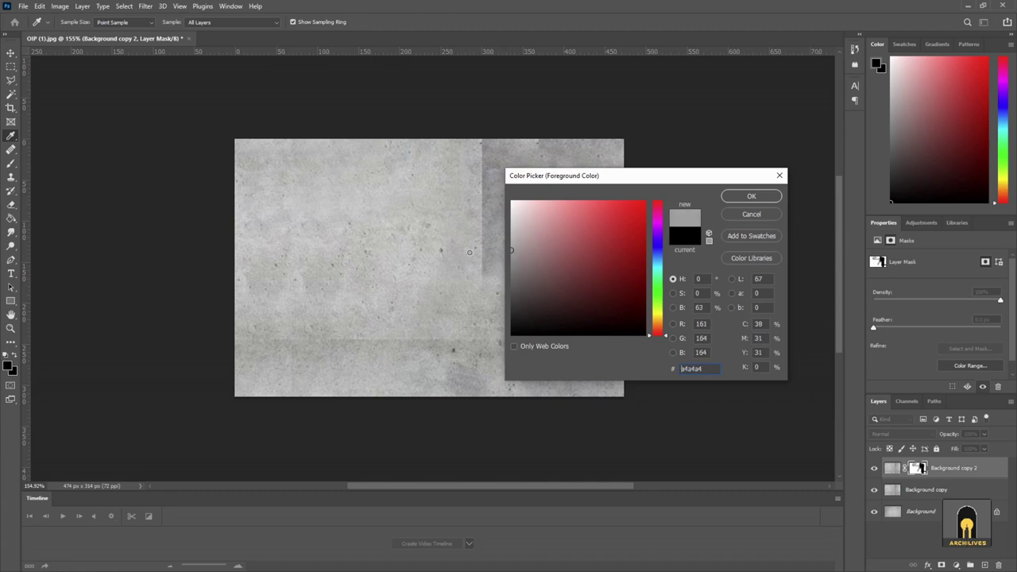
{"action": "left_click", "coordinate": [752, 196]}
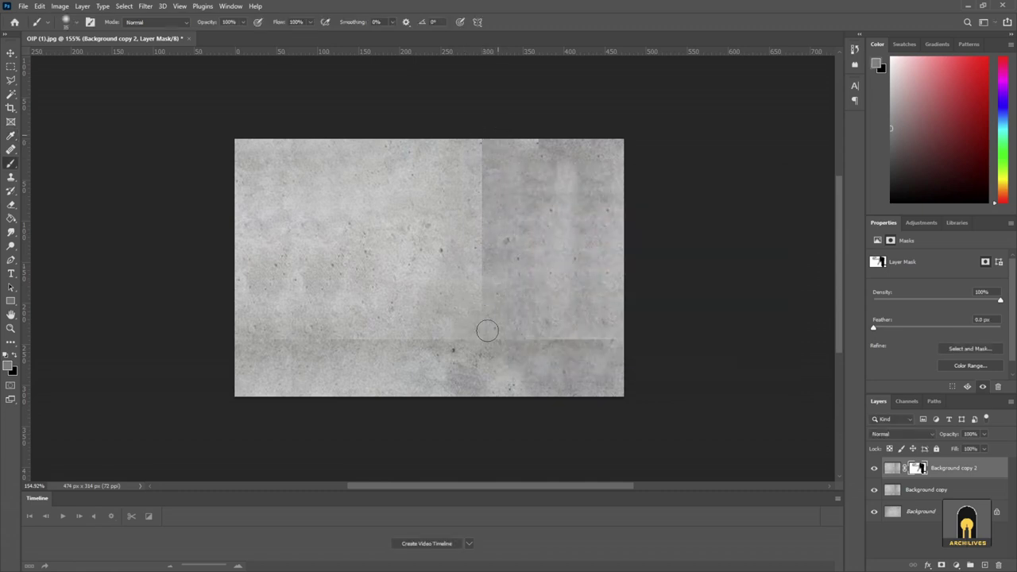
{"action": "left_click", "coordinate": [8, 366]}
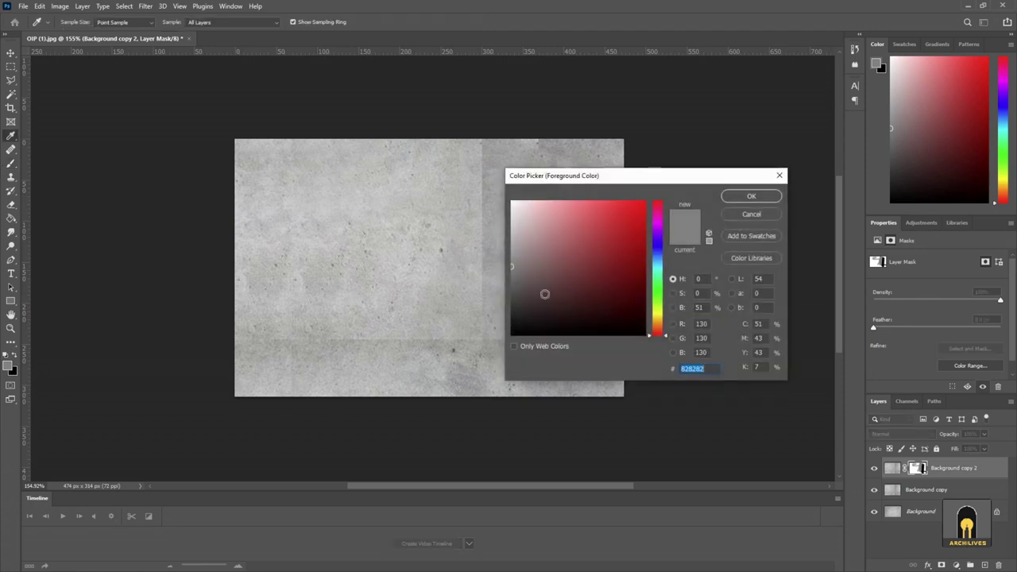
{"action": "left_click", "coordinate": [752, 197]}
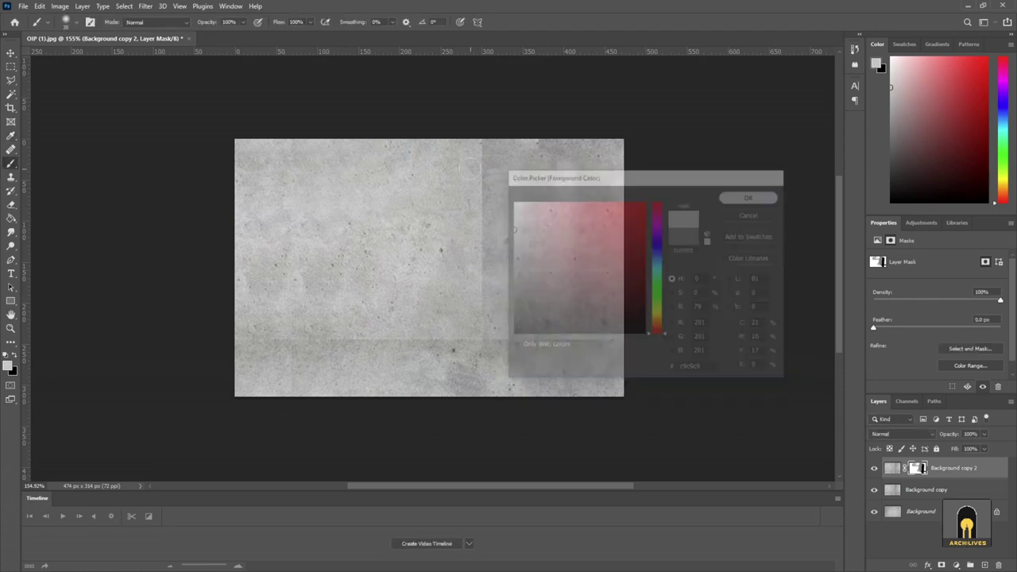
{"action": "mouse_move", "coordinate": [477, 203]}
{"action": "left_mouse_down"}
{"action": "mouse_move", "coordinate": [501, 275]}
{"action": "mouse_move", "coordinate": [483, 141]}
{"action": "mouse_move", "coordinate": [468, 290]}
{"action": "left_mouse_up"}
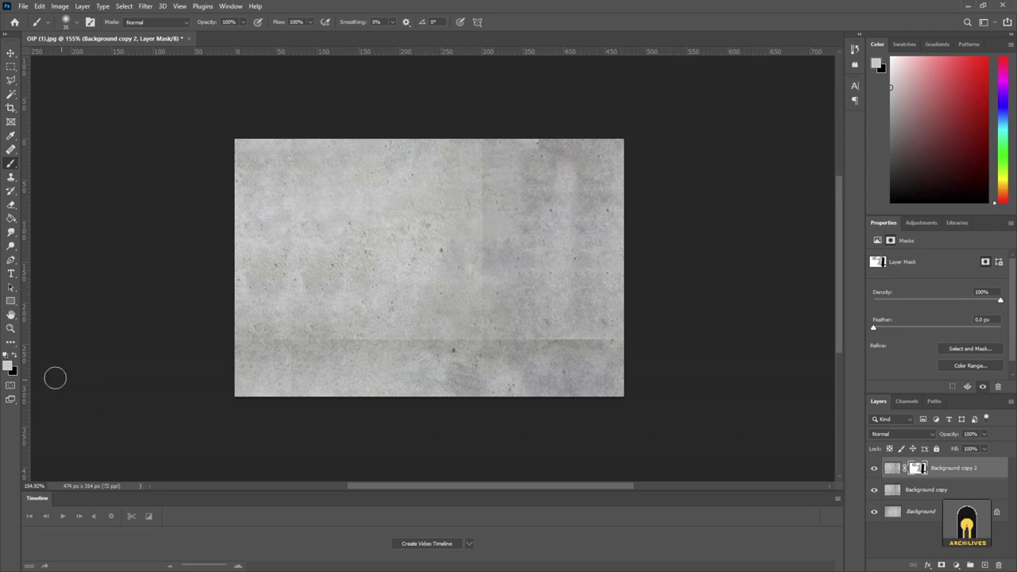
Touch up the upper part of the vertical seam on the mask with white and black 000000 brush strokes
{"action": "left_click", "coordinate": [9, 365]}
{"action": "mouse_move", "coordinate": [527, 226]}
{"action": "left_mouse_down"}
{"action": "mouse_move", "coordinate": [510, 200]}
{"action": "mouse_move", "coordinate": [477, 193]}
{"action": "mouse_move", "coordinate": [546, 289]}
{"action": "mouse_move", "coordinate": [526, 154]}
{"action": "mouse_move", "coordinate": [564, 151]}
{"action": "left_mouse_up"}
{"action": "left_click", "coordinate": [751, 196]}
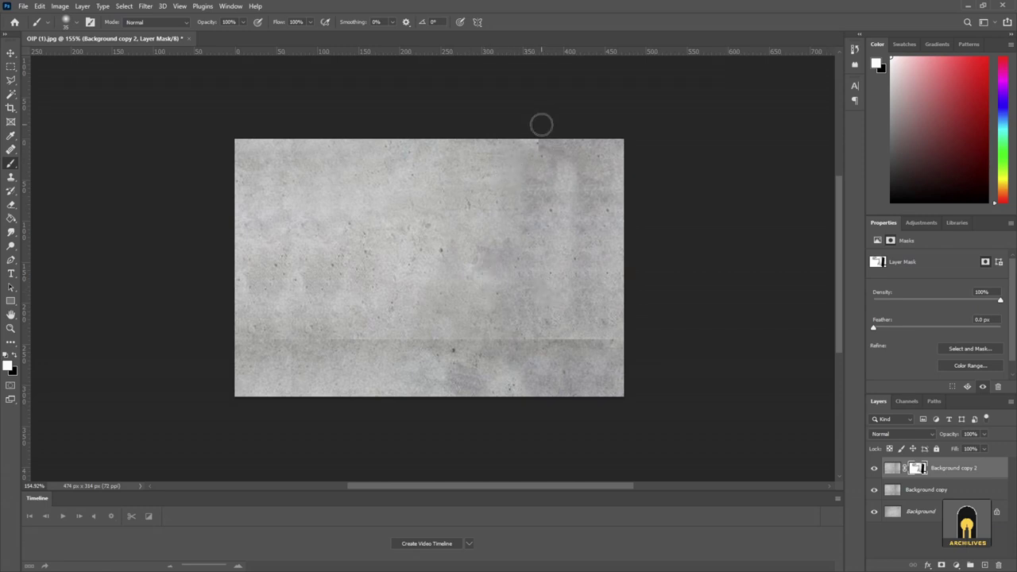
{"action": "left_click", "coordinate": [9, 366]}
{"action": "type", "text": "000000"}
{"action": "left_click", "coordinate": [747, 196]}
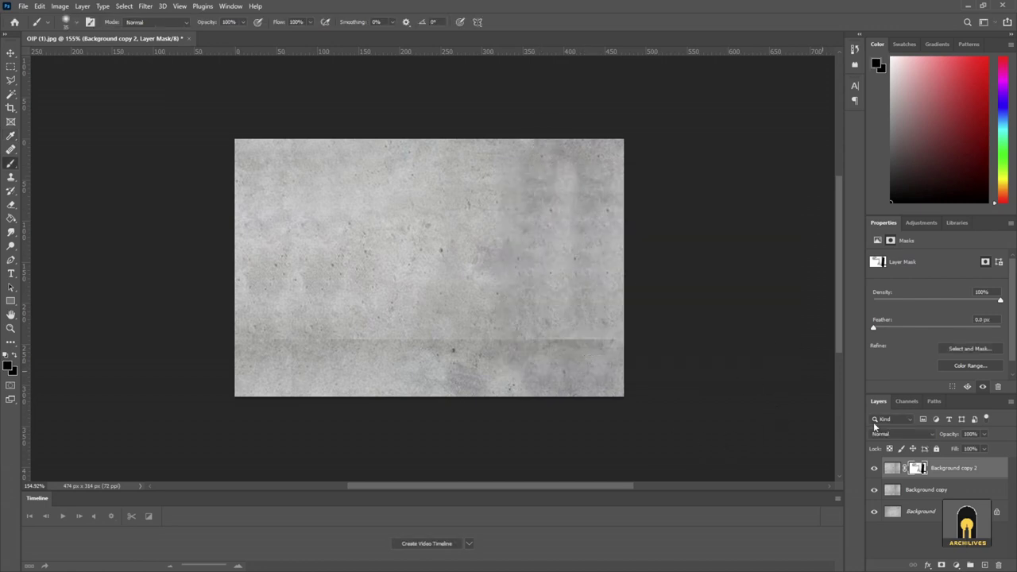
Create a new layer above Background copy 2, stamp the visible concrete layers into it and check it by toggling its visibility
{"action": "left_click", "coordinate": [892, 467]}
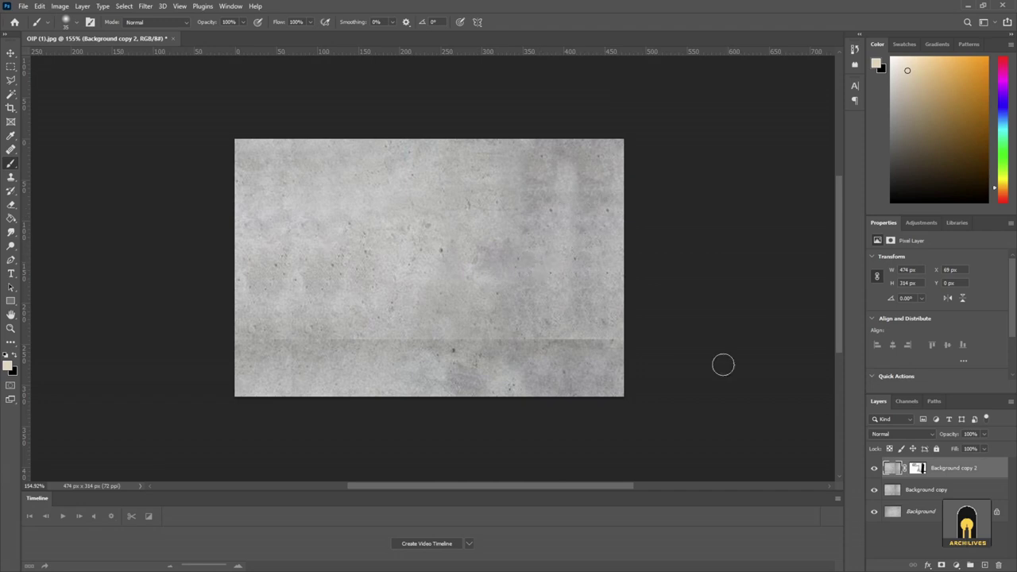
{"action": "left_click", "coordinate": [945, 492]}
{"action": "left_click", "coordinate": [962, 474]}
{"action": "left_click", "coordinate": [984, 565]}
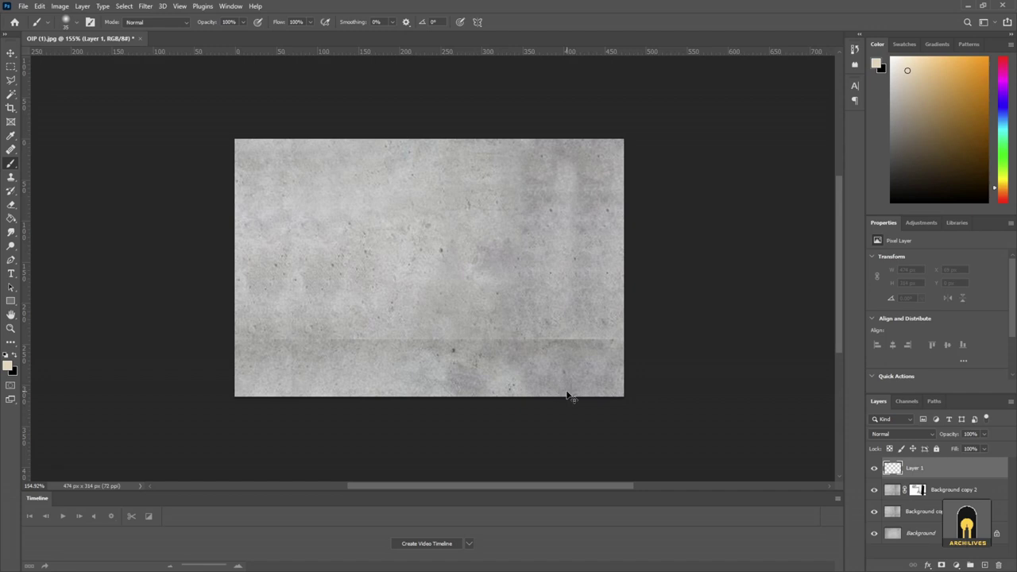
{"action": "key", "text": "ctrl+alt+shift+e"}
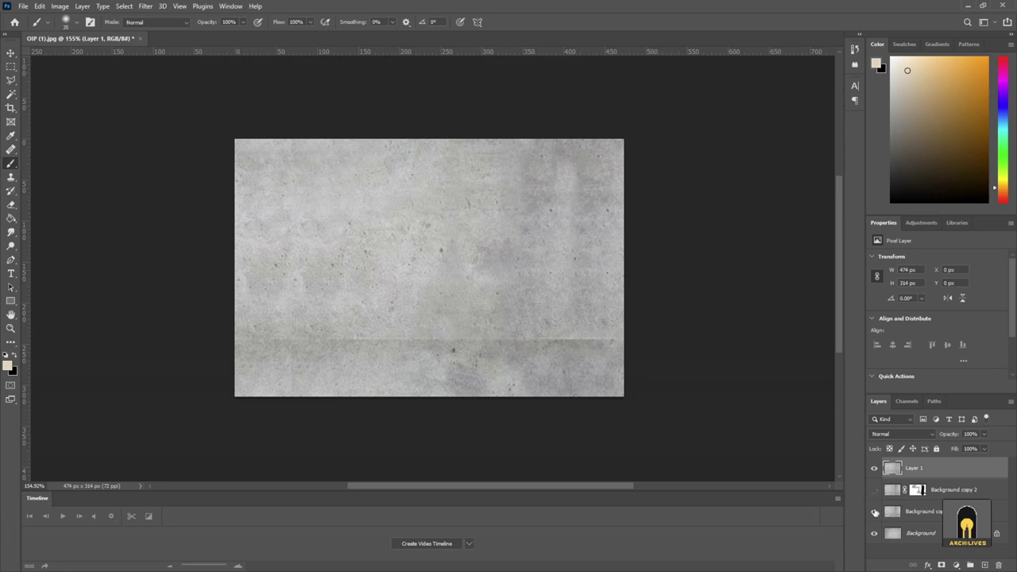
{"action": "left_click", "coordinate": [876, 470]}
{"action": "left_click", "coordinate": [876, 469]}
Duplicate the merged Layer 1 and add a layer mask to the copy
{"action": "left_click", "coordinate": [12, 55]}
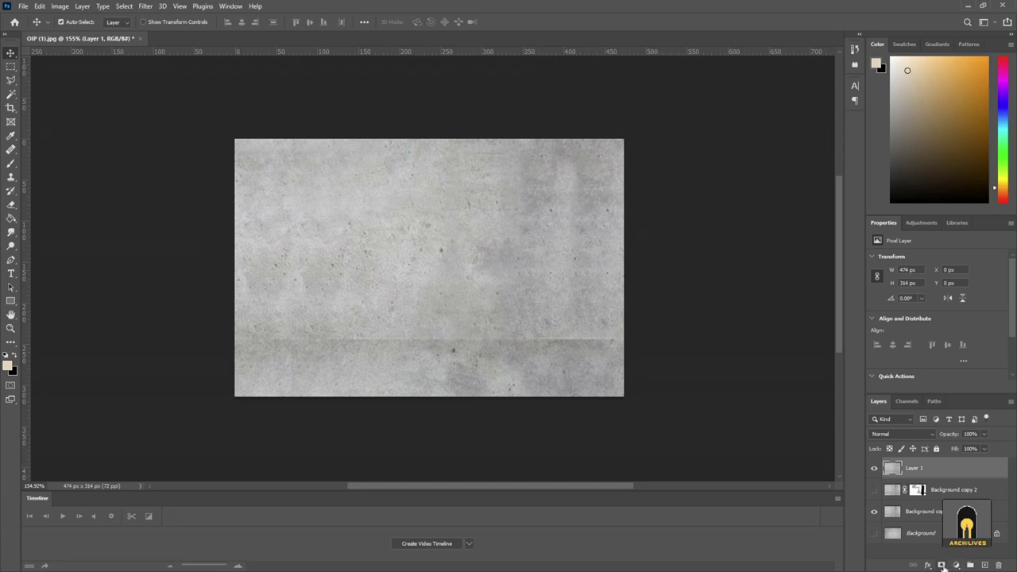
{"action": "left_click", "coordinate": [941, 565]}
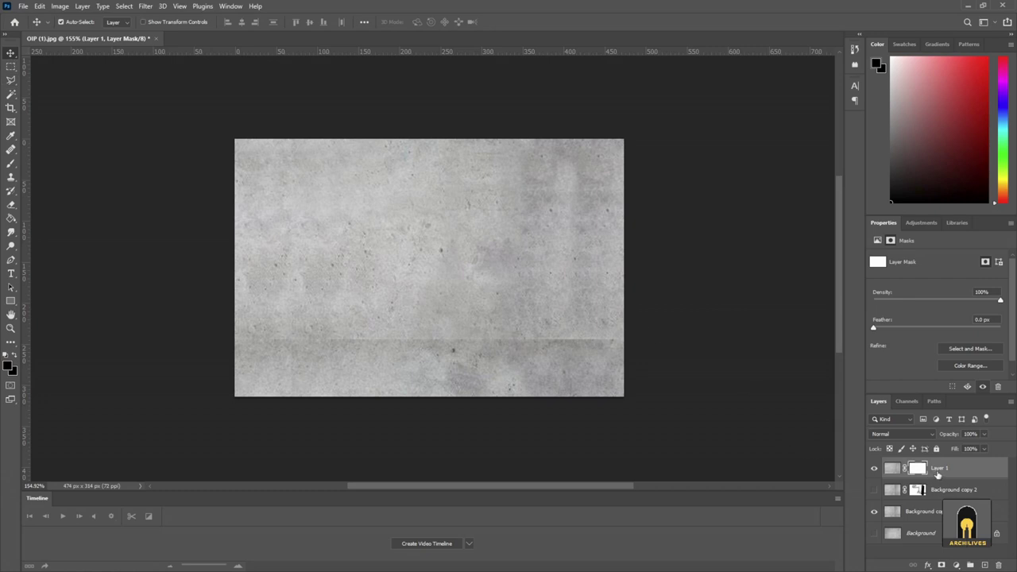
{"action": "key", "text": "ctrl+z"}
{"action": "key", "text": "ctrl+j"}
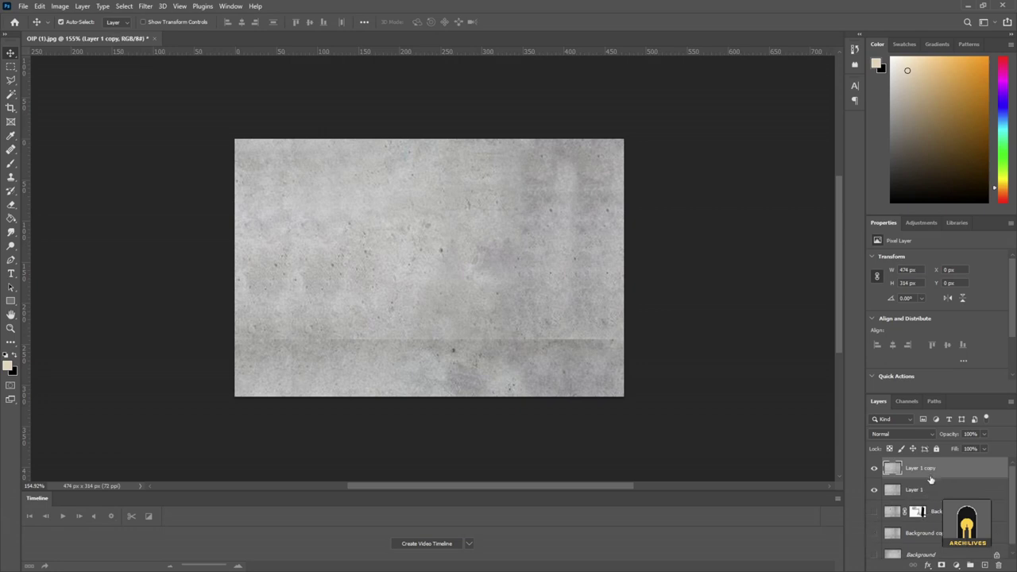
{"action": "left_click", "coordinate": [942, 565]}
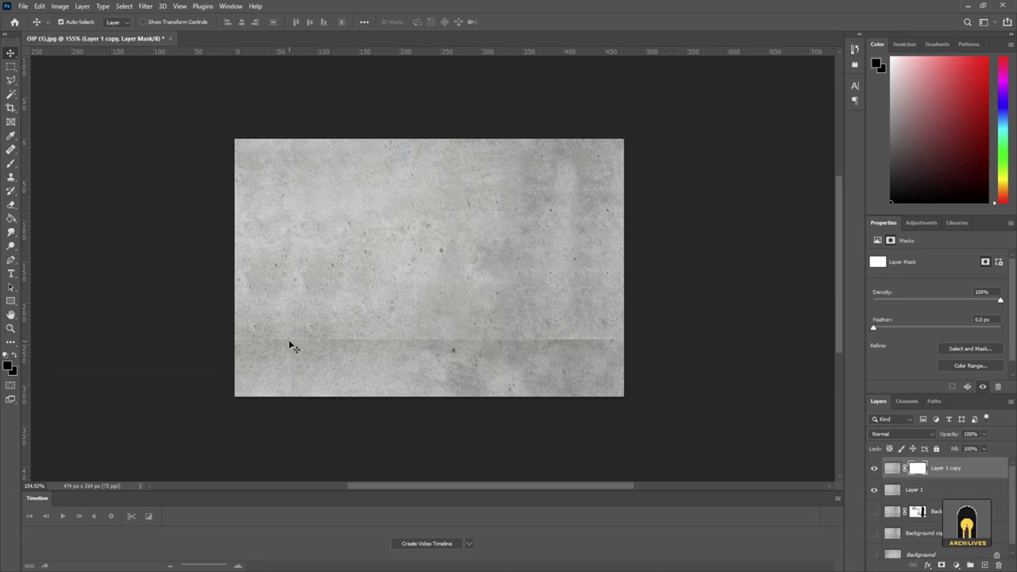
Move the masked Layer 1 copy slightly downward over Layer 1
{"action": "left_click_drag", "start_coordinate": [491, 292], "coordinate": [464, 218]}
{"action": "right_click", "coordinate": [459, 239]}
{"action": "left_click", "coordinate": [493, 279]}
{"action": "left_click_drag", "start_coordinate": [490, 259], "coordinate": [512, 291]}
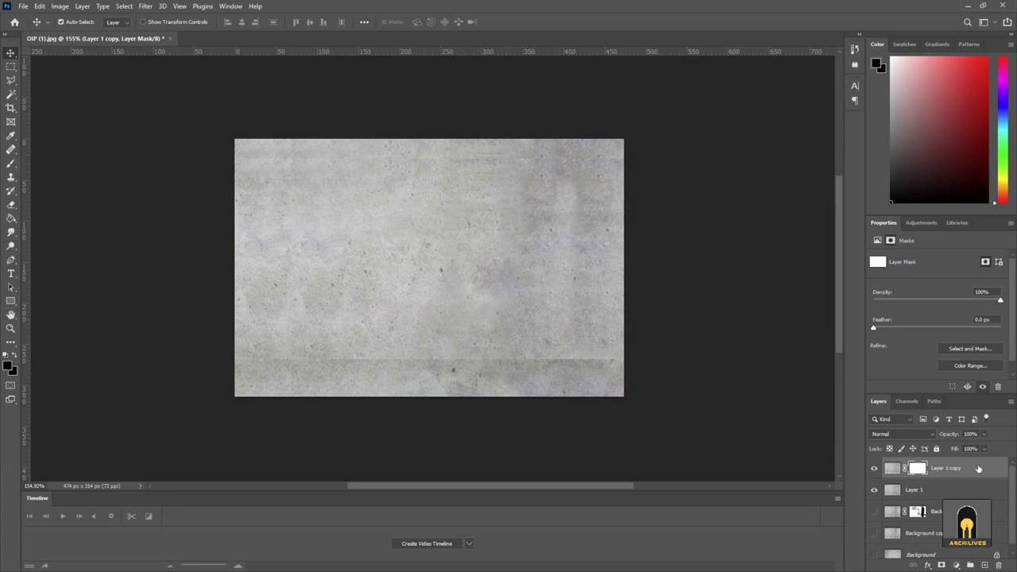
Paint mid grey with the Brush along the horizontal seam on the mask of Layer 1 copy
{"action": "left_click", "coordinate": [7, 365]}
{"action": "left_click_drag", "start_coordinate": [548, 273], "coordinate": [466, 264]}
{"action": "left_click", "coordinate": [755, 198]}
{"action": "left_click", "coordinate": [11, 163]}
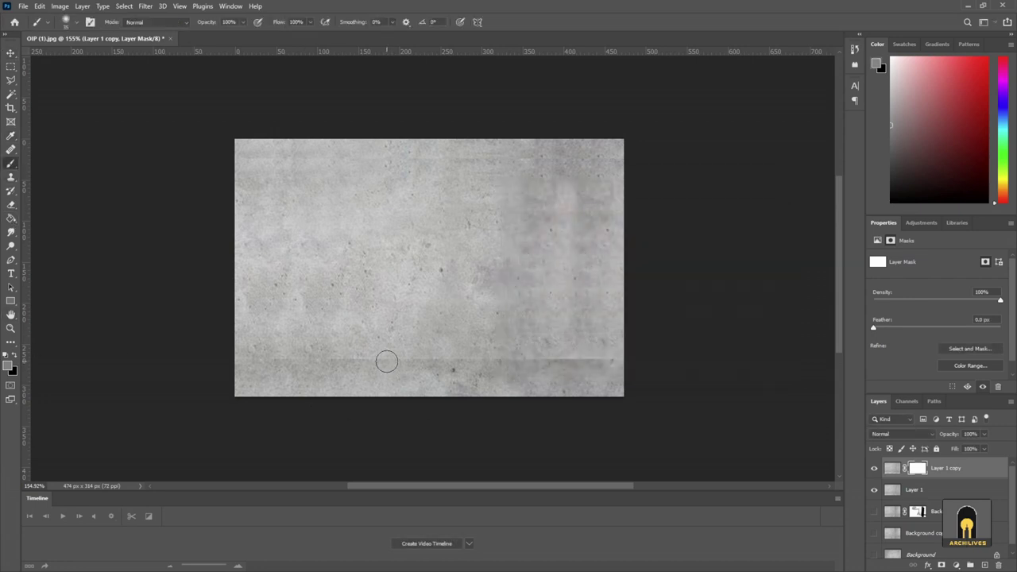
{"action": "mouse_move", "coordinate": [278, 361]}
{"action": "left_mouse_down"}
{"action": "mouse_move", "coordinate": [629, 368]}
{"action": "mouse_move", "coordinate": [279, 357]}
{"action": "left_mouse_up"}
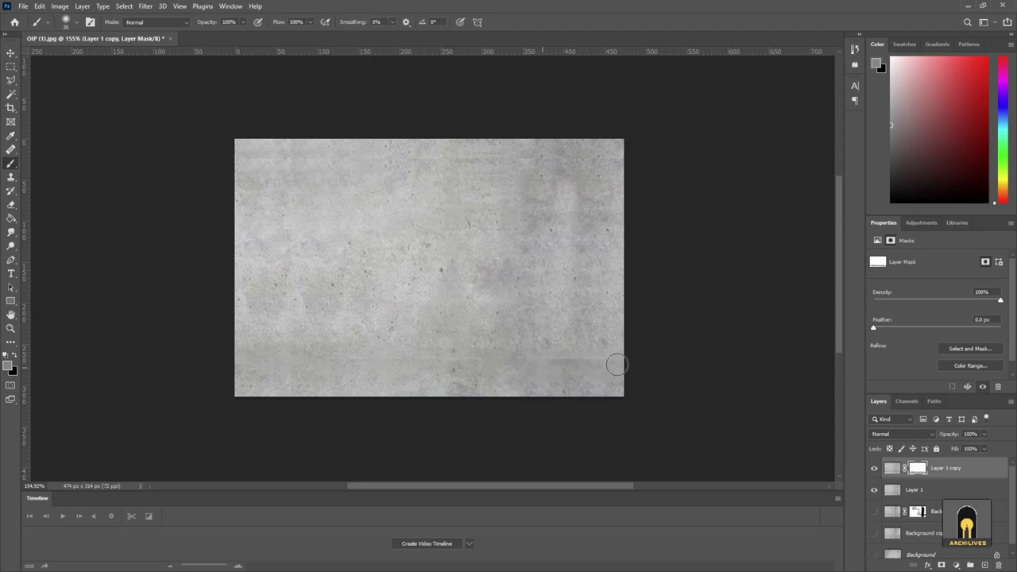
Set the foreground colour to light grey b3b3b3 for brushing the horizontal seam on the mask
{"action": "left_click", "coordinate": [10, 366]}
{"action": "left_click", "coordinate": [499, 240]}
{"action": "left_click", "coordinate": [511, 241]}
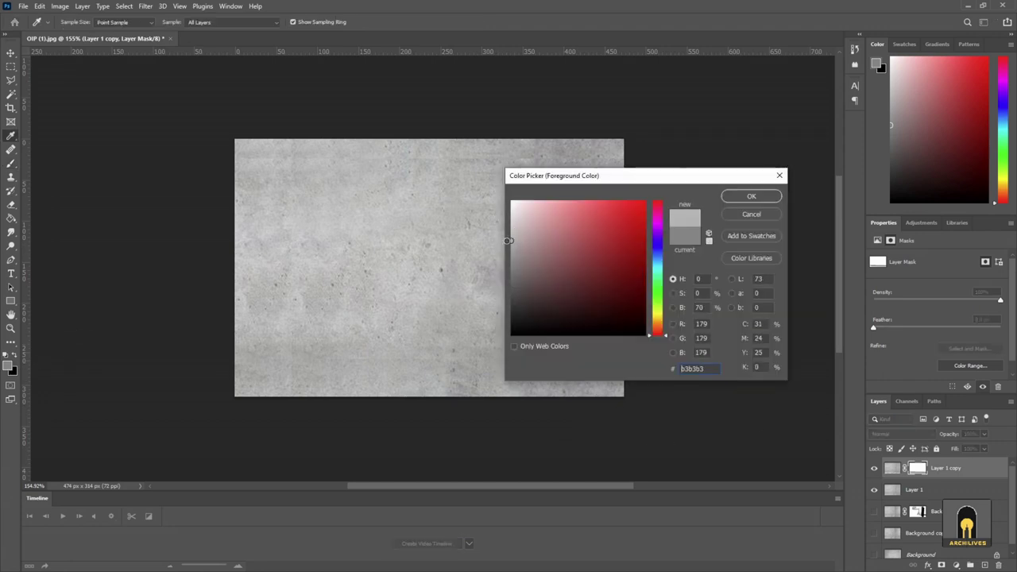
{"action": "left_click", "coordinate": [751, 197]}
{"action": "key", "text": "b"}
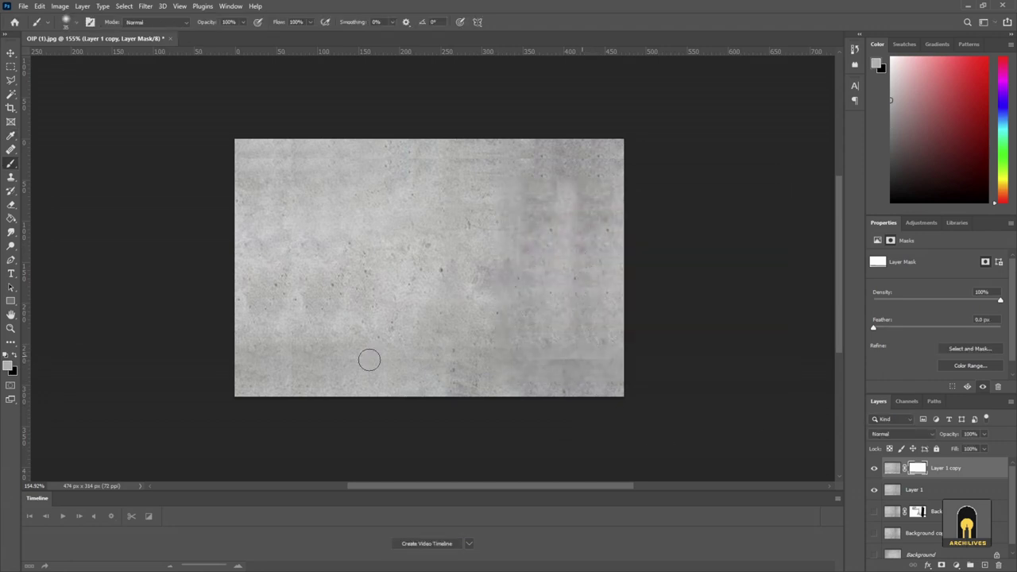
Paint black along the horizontal seam on the mask of Layer 1 copy, reducing the brush opacity for the final stroke
{"action": "left_click", "coordinate": [8, 365]}
{"action": "type", "text": "000000"}
{"action": "left_click", "coordinate": [751, 196]}
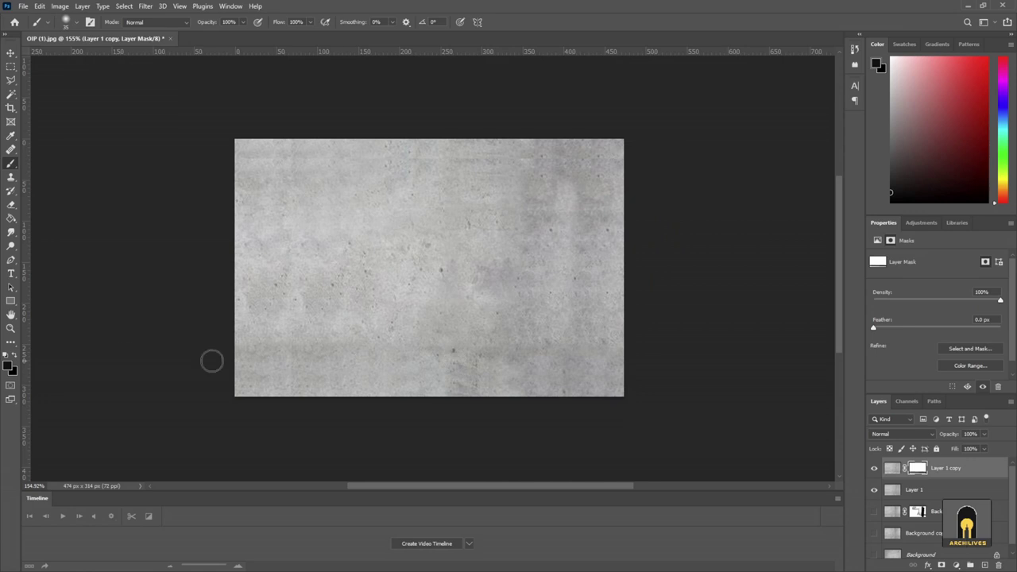
{"action": "left_click", "coordinate": [242, 21]}
{"action": "left_click_drag", "start_coordinate": [247, 34], "coordinate": [225, 36]}
{"action": "left_click_drag", "start_coordinate": [249, 346], "coordinate": [633, 361]}
Stamp the visible layers into a new layer on top and hide the layers beneath it
{"action": "left_click", "coordinate": [12, 53]}
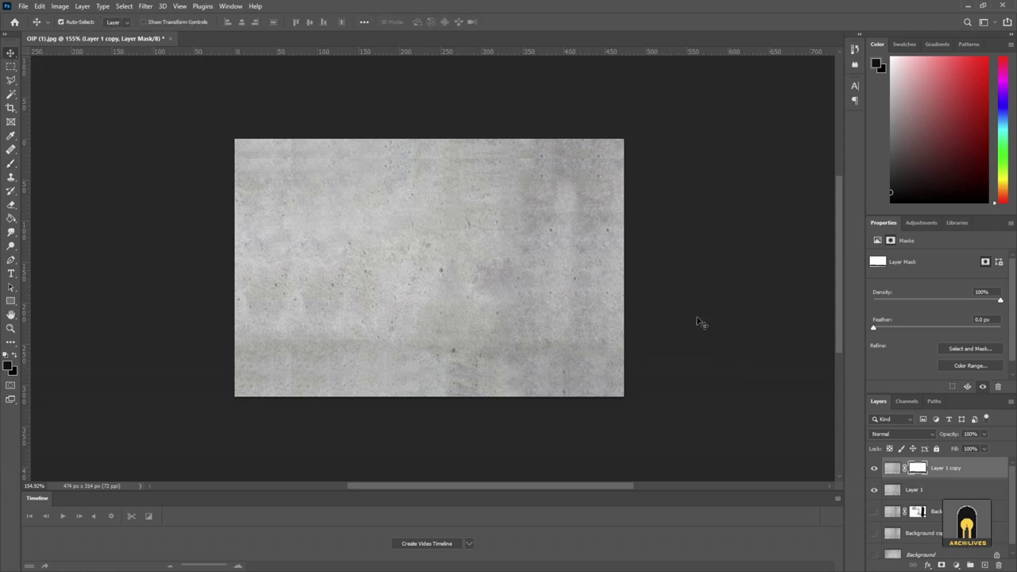
{"action": "left_click", "coordinate": [984, 564]}
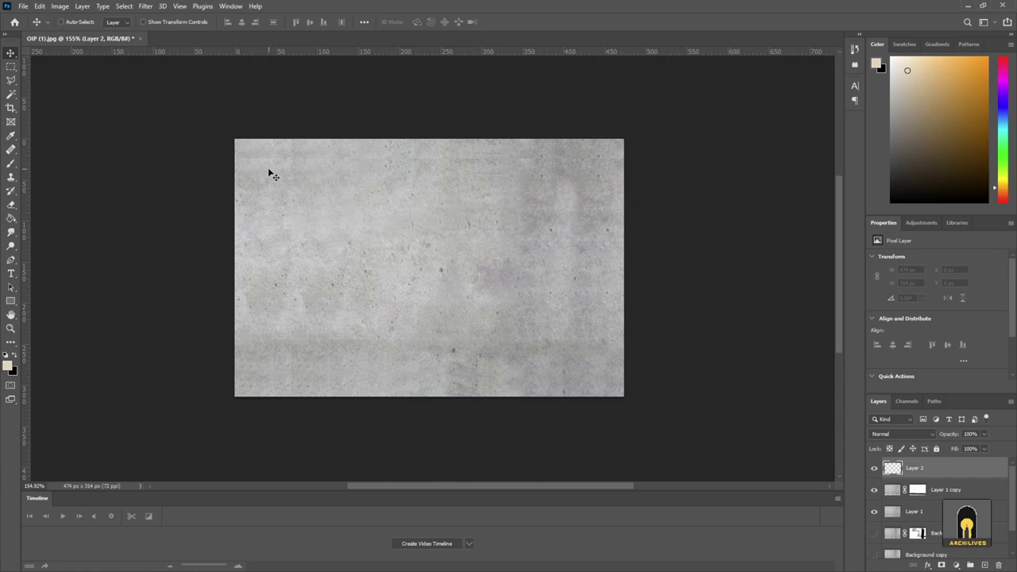
{"action": "key", "text": "ctrl+shift+alt+e"}
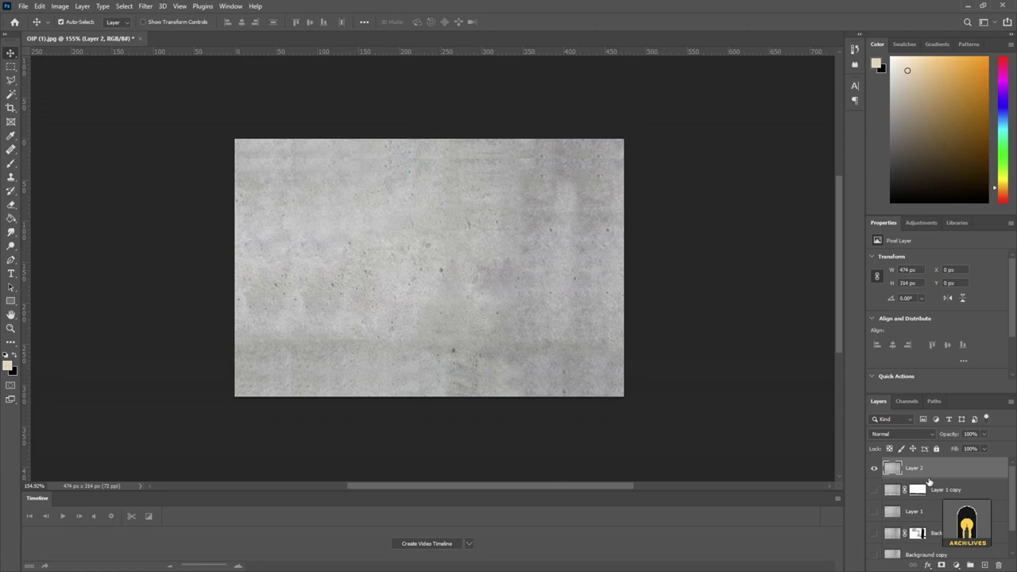
Offset Layer 2 by +301 px horizontally and +194 px vertically with Wrap Around, and duplicate the layer
{"action": "left_click", "coordinate": [153, 6]}
{"action": "mouse_move", "coordinate": [169, 232]}
{"action": "left_click", "coordinate": [303, 282]}
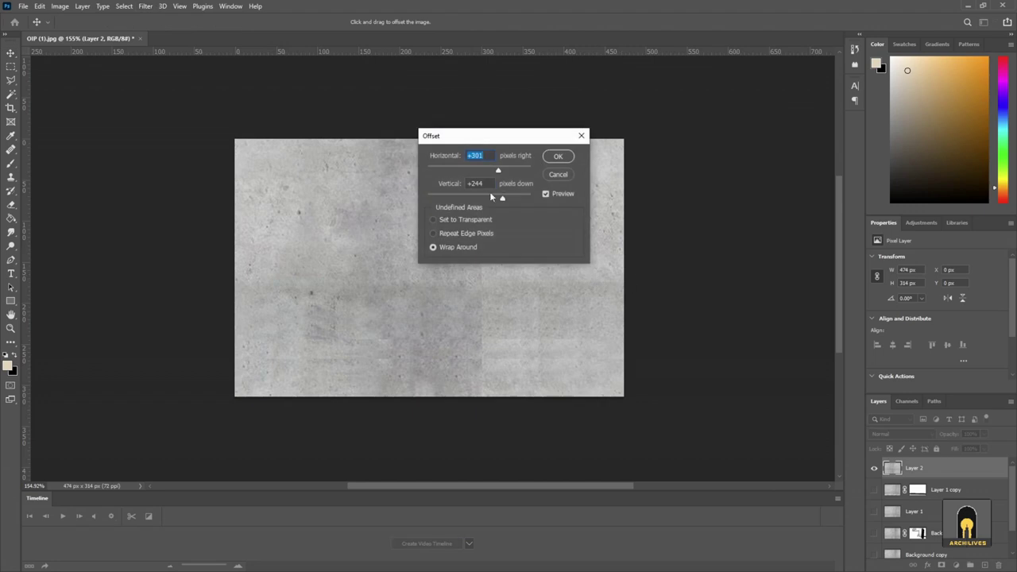
{"action": "left_click_drag", "start_coordinate": [508, 140], "coordinate": [772, 131]}
{"action": "mouse_move", "coordinate": [764, 189]}
{"action": "left_mouse_down"}
{"action": "mouse_move", "coordinate": [704, 200]}
{"action": "mouse_move", "coordinate": [770, 190]}
{"action": "mouse_move", "coordinate": [707, 188]}
{"action": "mouse_move", "coordinate": [773, 188]}
{"action": "mouse_move", "coordinate": [759, 186]}
{"action": "left_mouse_up"}
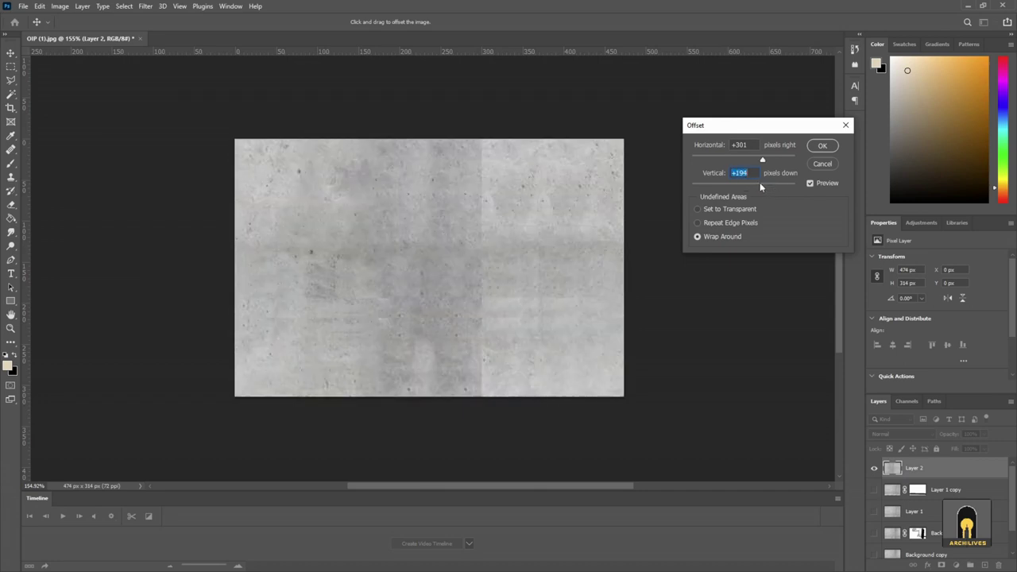
{"action": "left_click", "coordinate": [822, 146]}
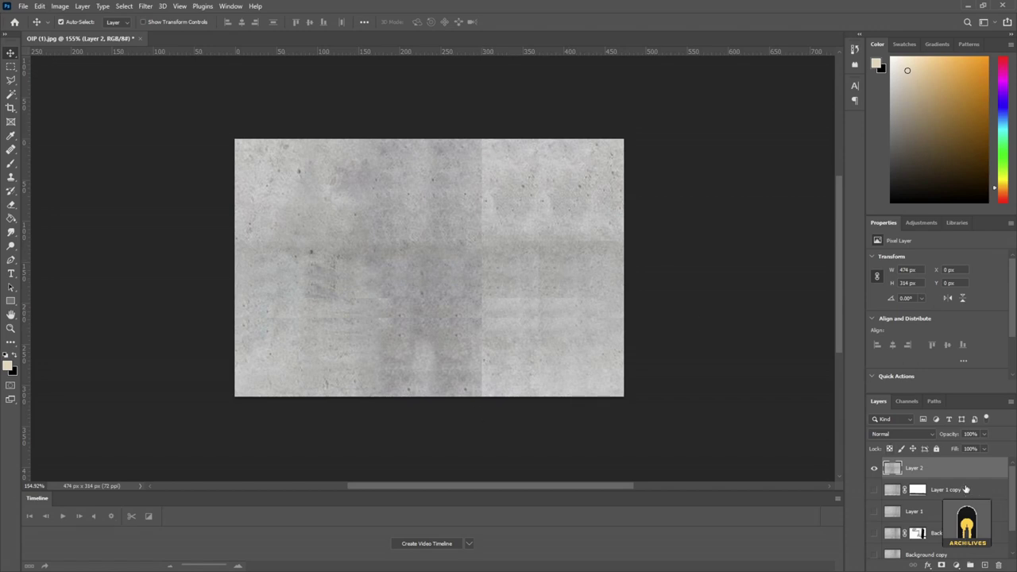
{"action": "key", "text": "ctrl+j"}
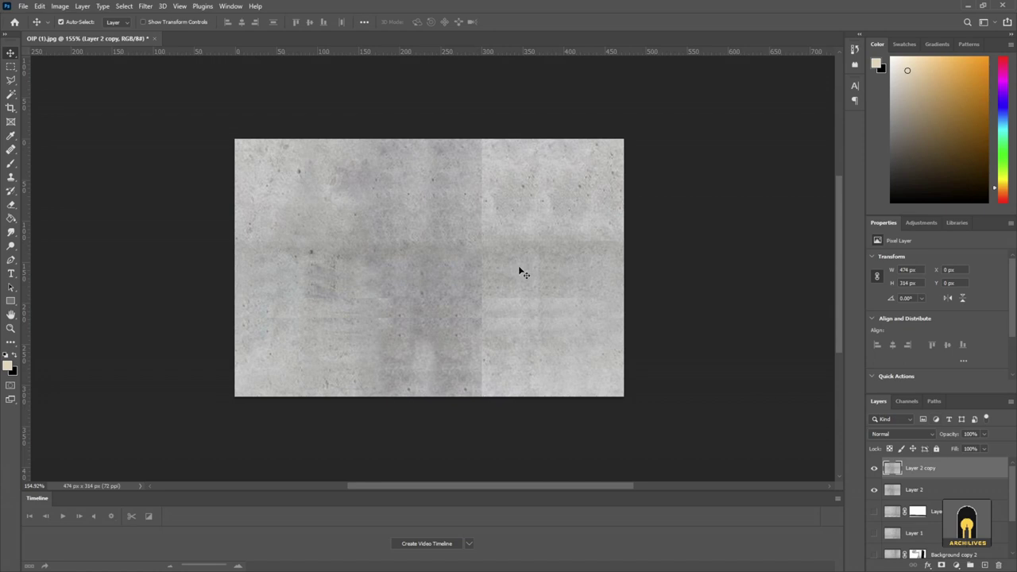
Shift Layer 2 copy 37 px to the right and erase along its vertical seam with the Eraser at 71% flow
{"action": "left_click_drag", "start_coordinate": [437, 267], "coordinate": [466, 257]}
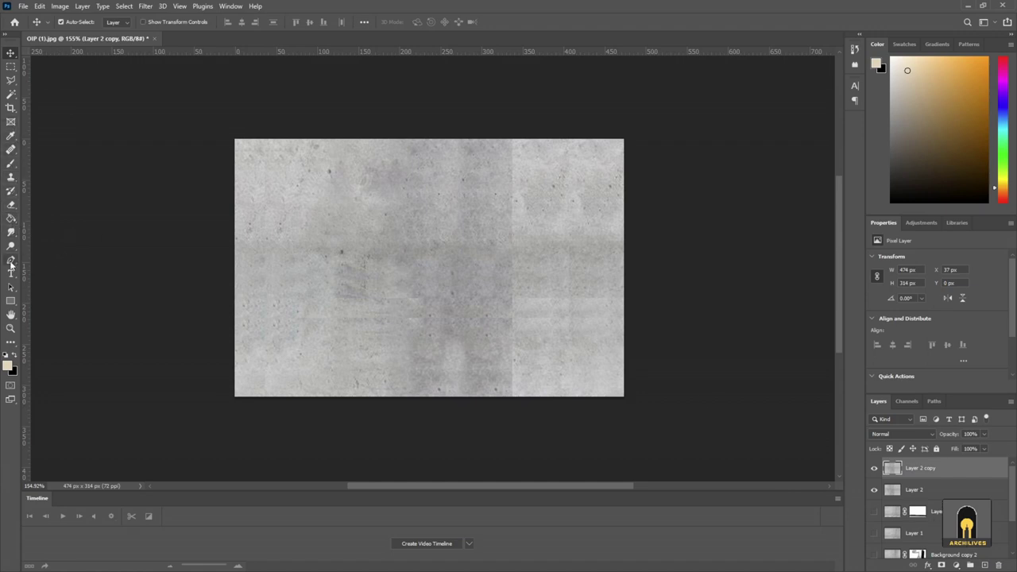
{"action": "left_click", "coordinate": [12, 140]}
{"action": "left_click", "coordinate": [11, 150]}
{"action": "left_click", "coordinate": [12, 149]}
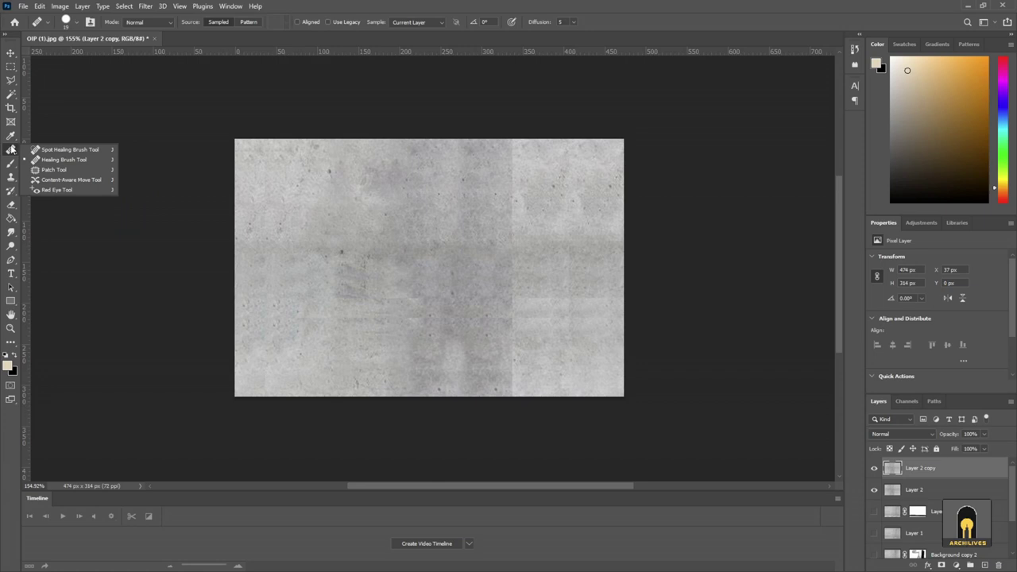
{"action": "left_click", "coordinate": [10, 95]}
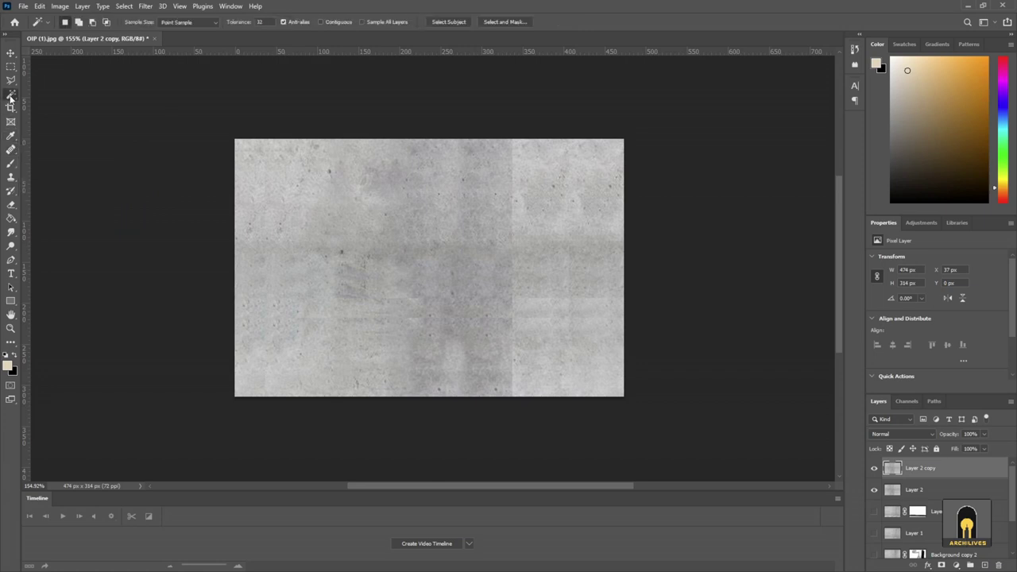
{"action": "left_click", "coordinate": [11, 205]}
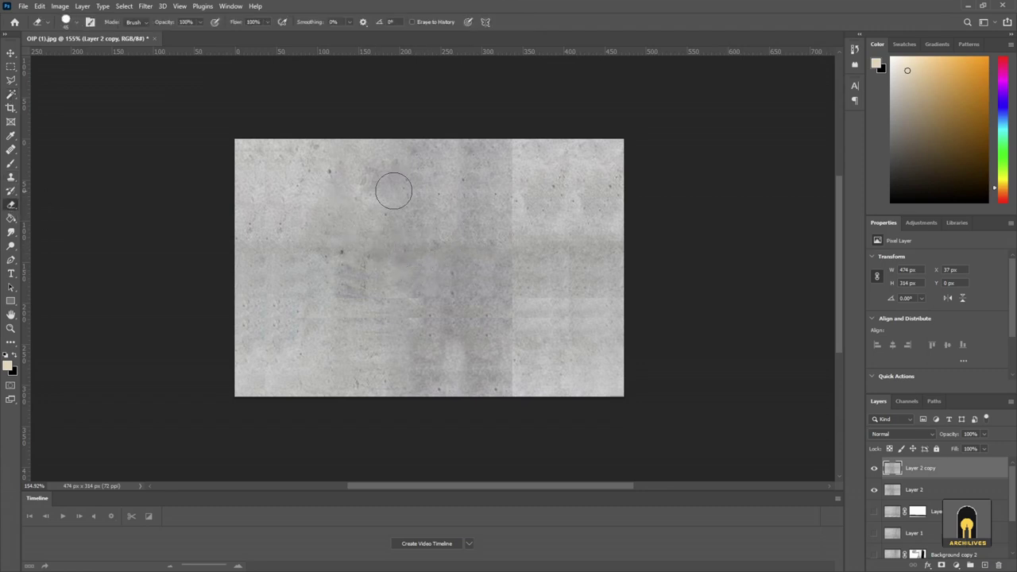
{"action": "left_click", "coordinate": [7, 369]}
{"action": "left_click", "coordinate": [752, 215]}
{"action": "left_click", "coordinate": [267, 21]}
{"action": "left_click_drag", "start_coordinate": [269, 34], "coordinate": [253, 35]}
{"action": "mouse_move", "coordinate": [545, 152]}
{"action": "left_mouse_down"}
{"action": "mouse_move", "coordinate": [524, 150]}
{"action": "mouse_move", "coordinate": [510, 384]}
{"action": "mouse_move", "coordinate": [555, 405]}
{"action": "left_mouse_up"}
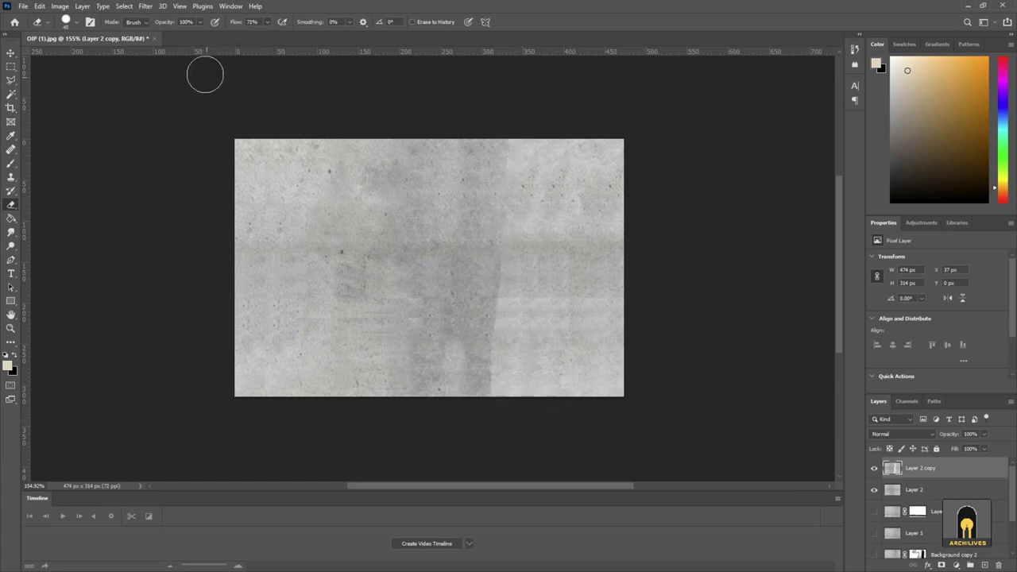
Switch the eraser to a soft round brush at 67% opacity and soften the remaining seam edges on Layer 2 copy
{"action": "left_click", "coordinate": [199, 23]}
{"action": "left_click_drag", "start_coordinate": [200, 32], "coordinate": [190, 34]}
{"action": "left_click", "coordinate": [65, 22]}
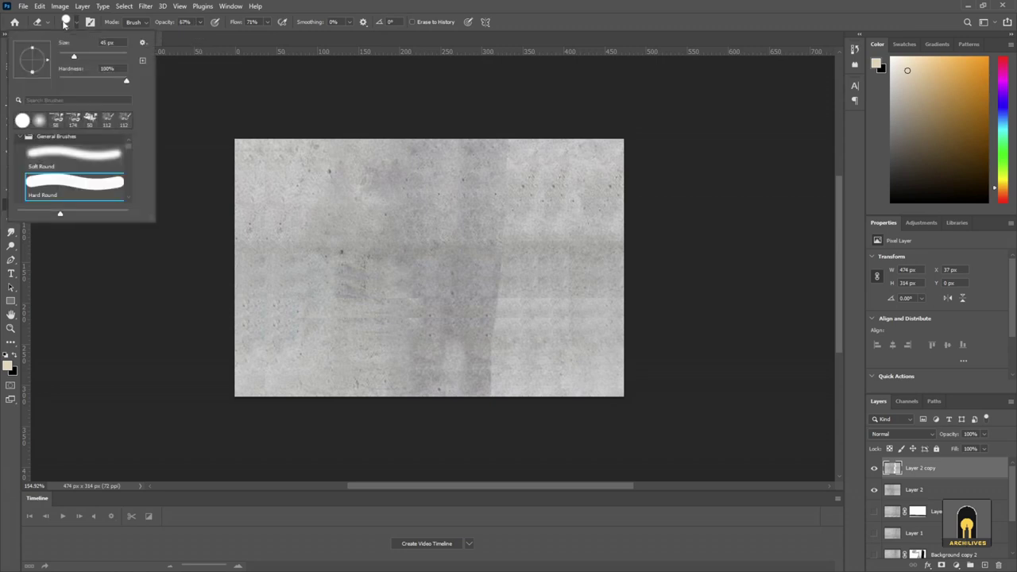
{"action": "left_click", "coordinate": [612, 121]}
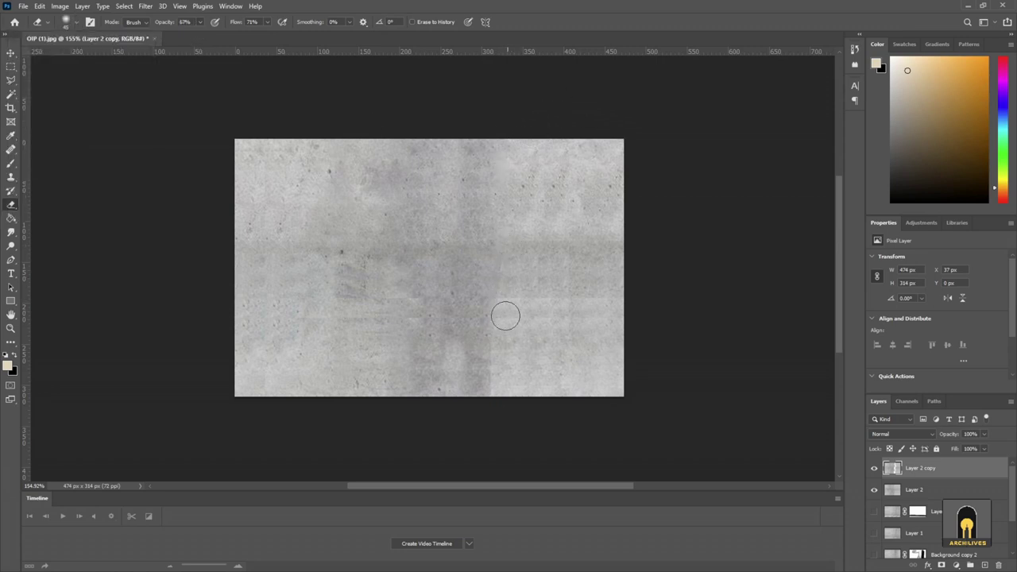
{"action": "left_click_drag", "start_coordinate": [269, 294], "coordinate": [733, 306]}
{"action": "mouse_move", "coordinate": [404, 332]}
{"action": "left_mouse_down"}
{"action": "mouse_move", "coordinate": [382, 369]}
{"action": "mouse_move", "coordinate": [267, 368]}
{"action": "left_mouse_up"}
Stamp the visible layers into a new layer above Layer 2 copy
{"action": "left_click", "coordinate": [935, 491]}
{"action": "left_click", "coordinate": [943, 471]}
{"action": "left_click", "coordinate": [984, 564]}
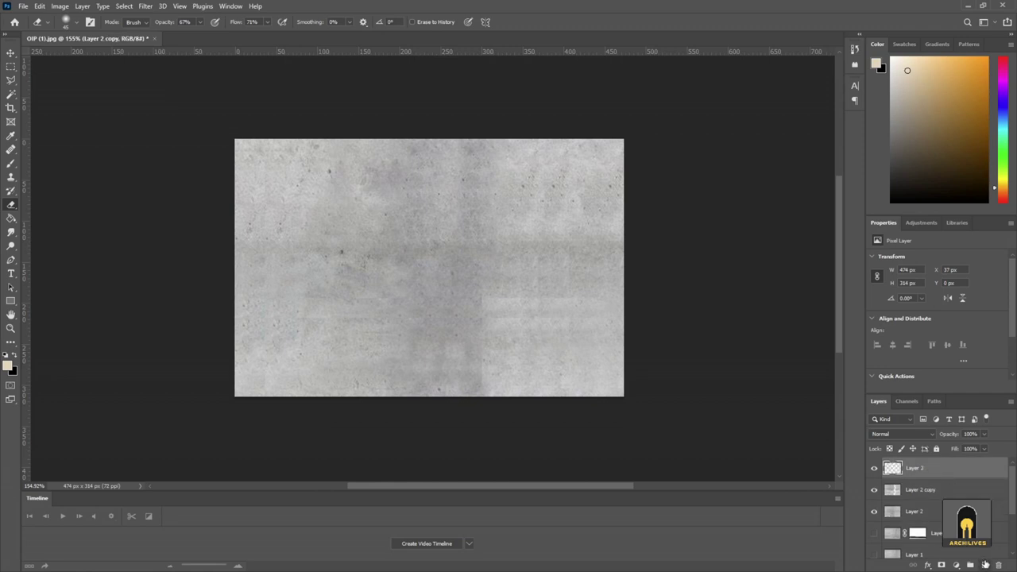
{"action": "key", "text": "ctrl+shift+alt+e"}
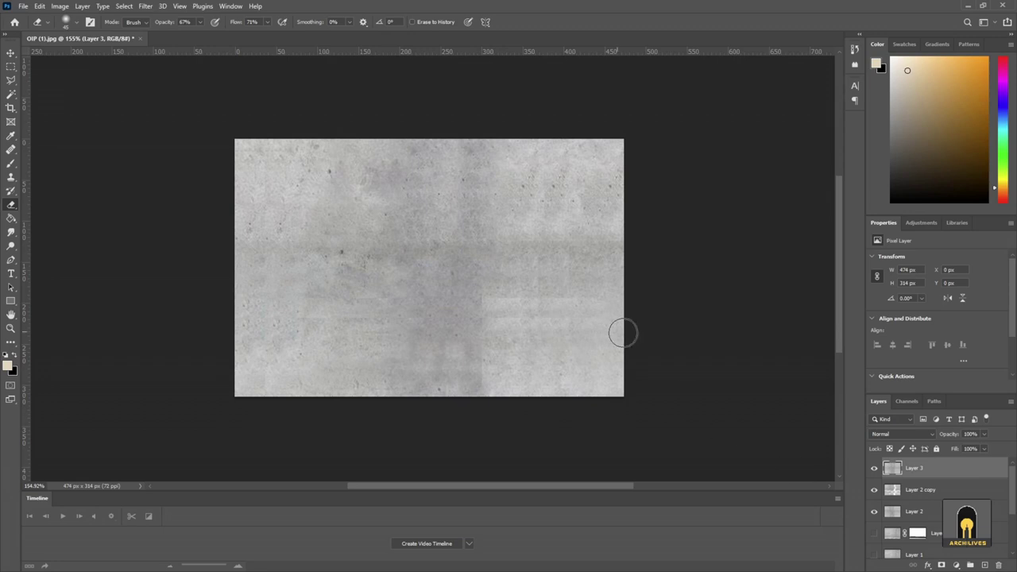
Offset the stamped layer with Wrap Around, shifting it vertically by +205 px and adjusting the horizontal shift to reveal the seams
{"action": "left_click", "coordinate": [146, 7]}
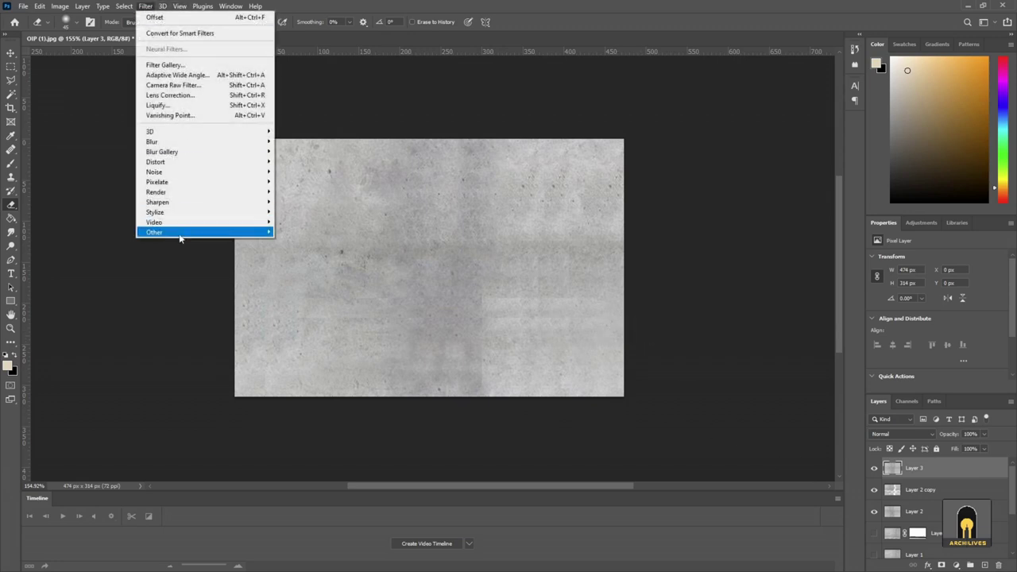
{"action": "mouse_move", "coordinate": [245, 238]}
{"action": "left_click", "coordinate": [292, 282]}
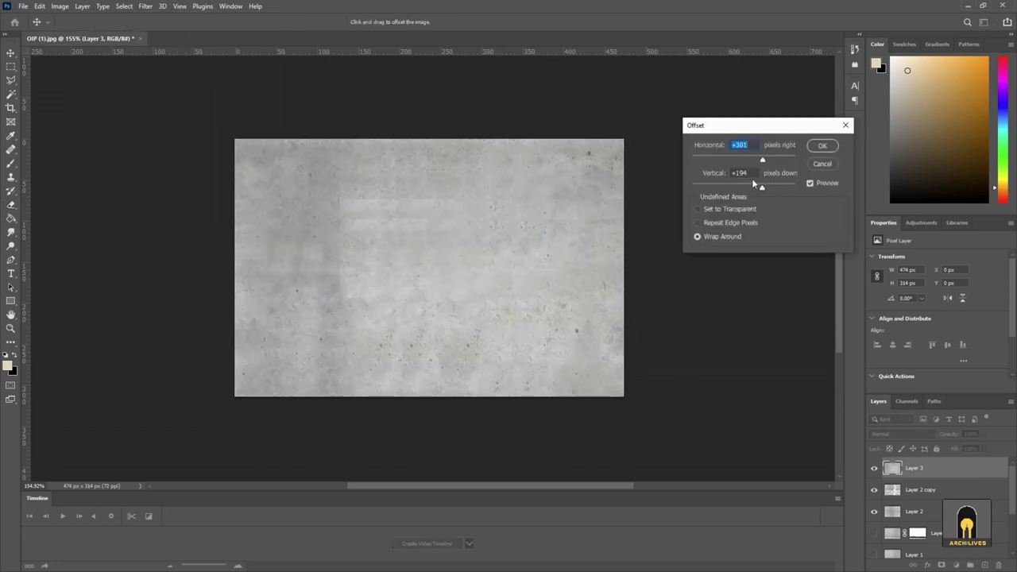
{"action": "left_click_drag", "start_coordinate": [744, 187], "coordinate": [772, 159]}
{"action": "type", "text": "-57"}
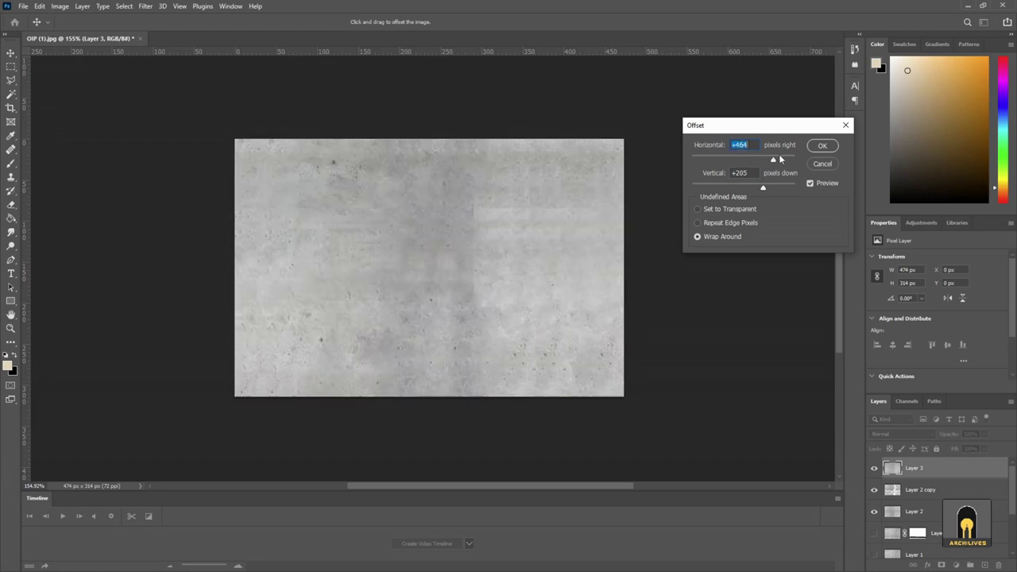
{"action": "left_click_drag", "start_coordinate": [741, 161], "coordinate": [722, 157]}
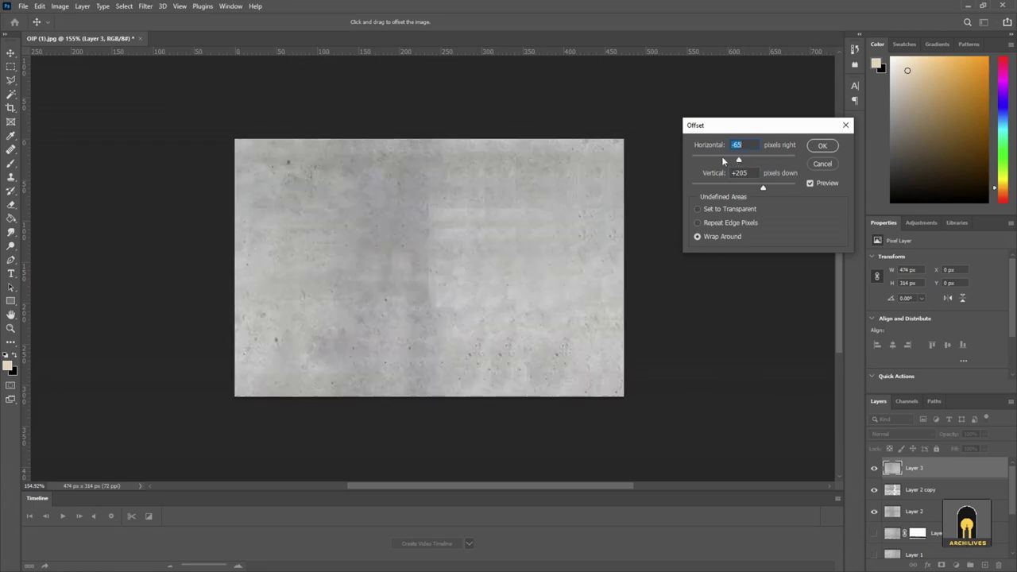
{"action": "left_click", "coordinate": [821, 146]}
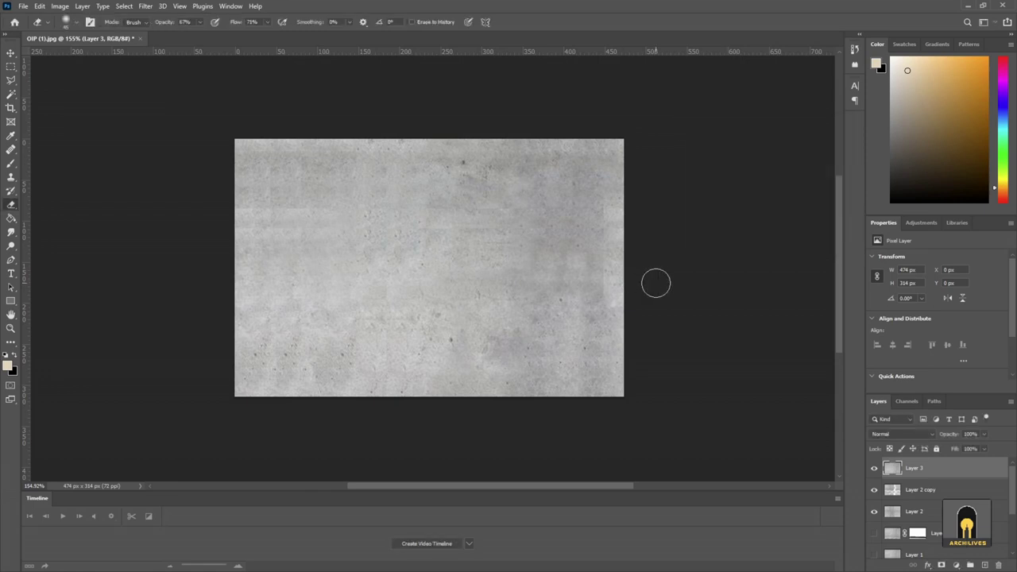
Hide Layer 3, Layer 2 copy and Layer 2, and view the Background and Background copy layers on their own
{"action": "scroll", "coordinate": [956, 485], "scroll_direction": "down", "scroll_amount": 2}
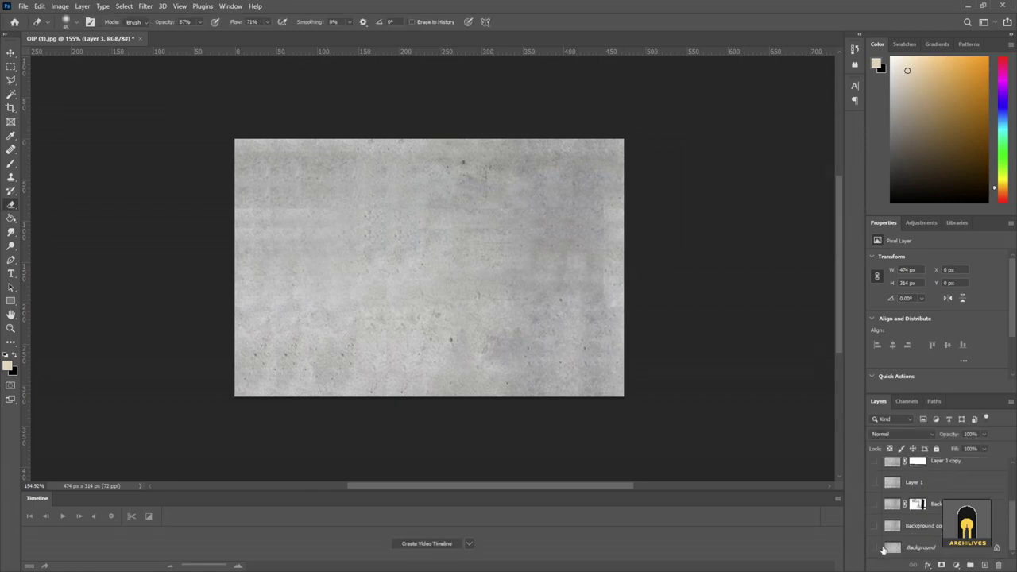
{"action": "scroll", "coordinate": [923, 504], "scroll_direction": "up", "scroll_amount": 3}
{"action": "left_click", "coordinate": [875, 468]}
{"action": "left_click", "coordinate": [875, 491]}
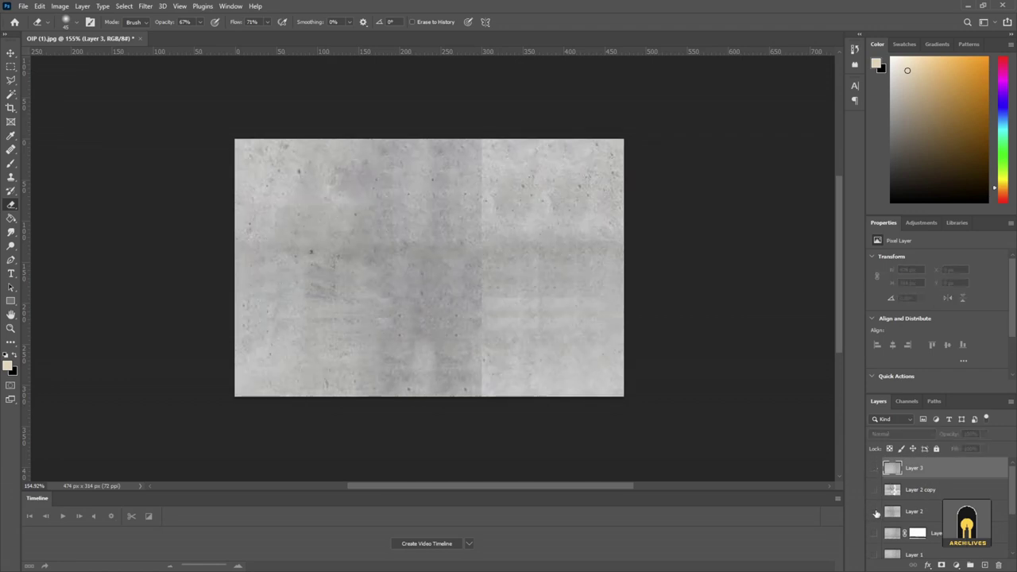
{"action": "left_click", "coordinate": [875, 511]}
{"action": "scroll", "coordinate": [924, 489], "scroll_direction": "down", "scroll_amount": 1}
{"action": "scroll", "coordinate": [925, 490], "scroll_direction": "down", "scroll_amount": 2}
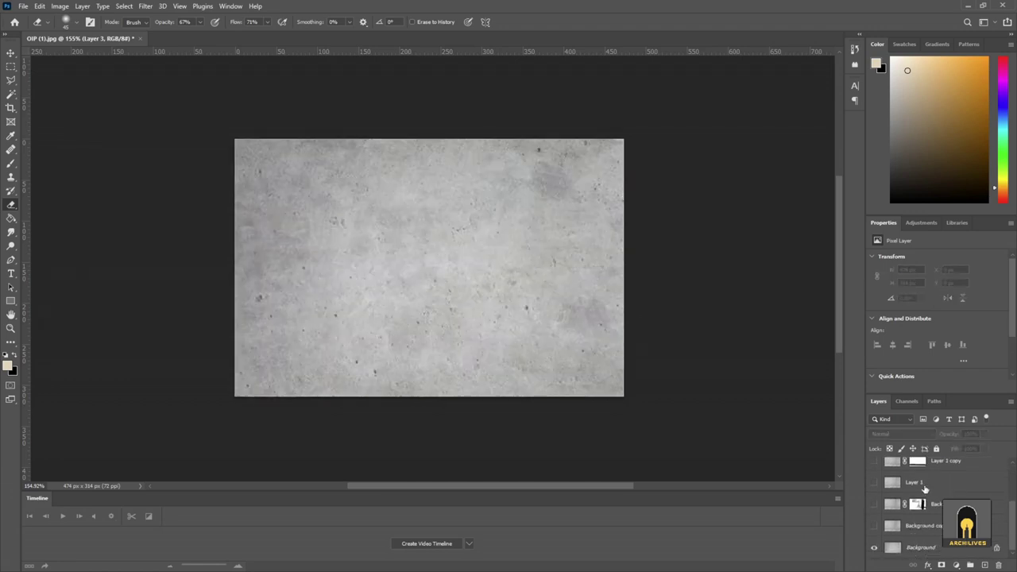
{"action": "left_click", "coordinate": [919, 526]}
{"action": "left_click", "coordinate": [874, 525]}
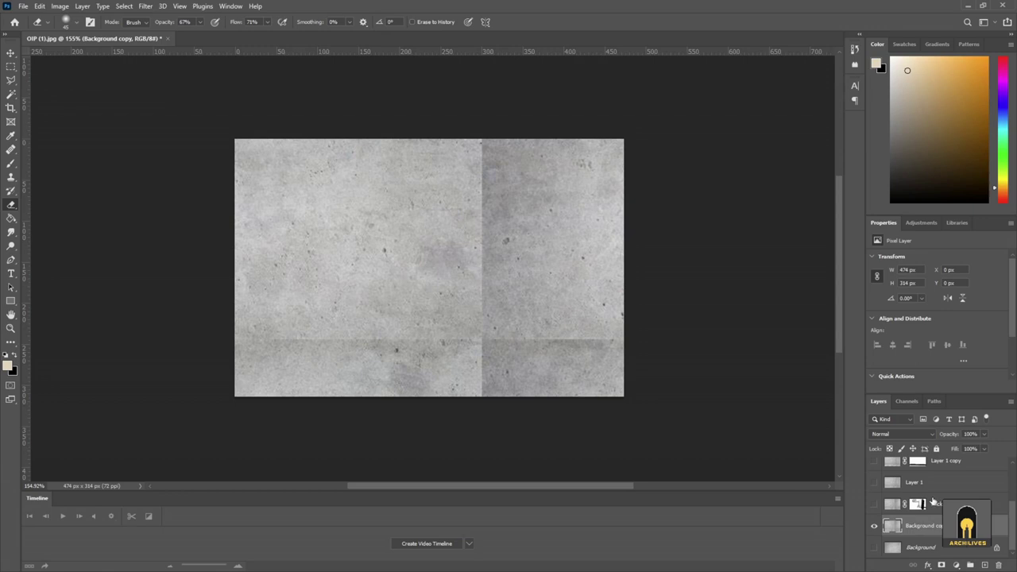
Toggle Layer 3 on and off repeatedly to compare the blended texture with Background copy
{"action": "scroll", "coordinate": [933, 501], "scroll_direction": "up", "scroll_amount": 3}
{"action": "left_click", "coordinate": [876, 469]}
{"action": "left_click", "coordinate": [875, 468]}
{"action": "left_click", "coordinate": [877, 469]}
{"action": "left_click", "coordinate": [877, 470]}
{"action": "left_click", "coordinate": [878, 471]}
{"action": "left_click", "coordinate": [878, 470]}
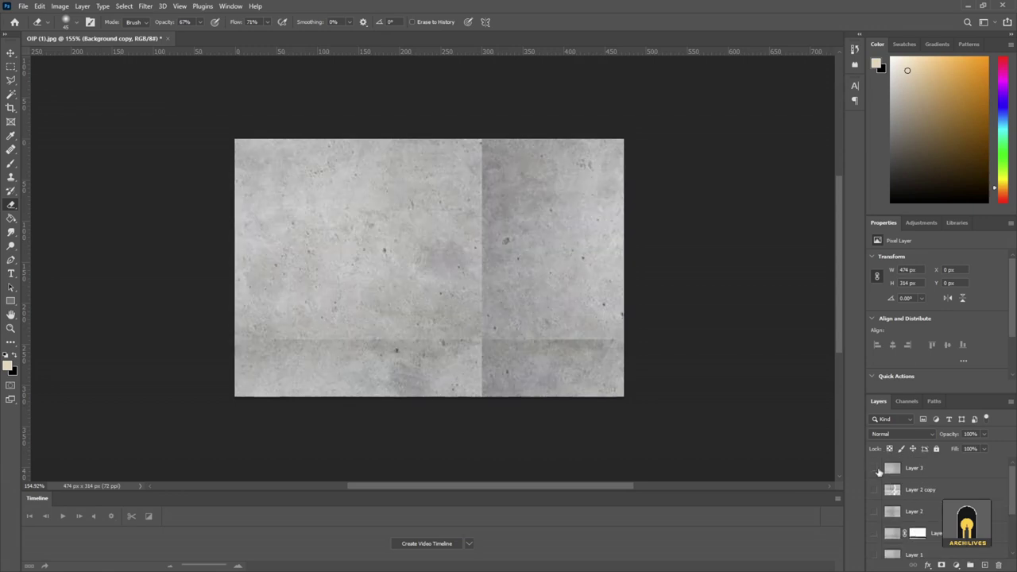
{"action": "left_click", "coordinate": [876, 469]}
{"action": "left_click", "coordinate": [876, 469]}
{"action": "left_click", "coordinate": [877, 471]}
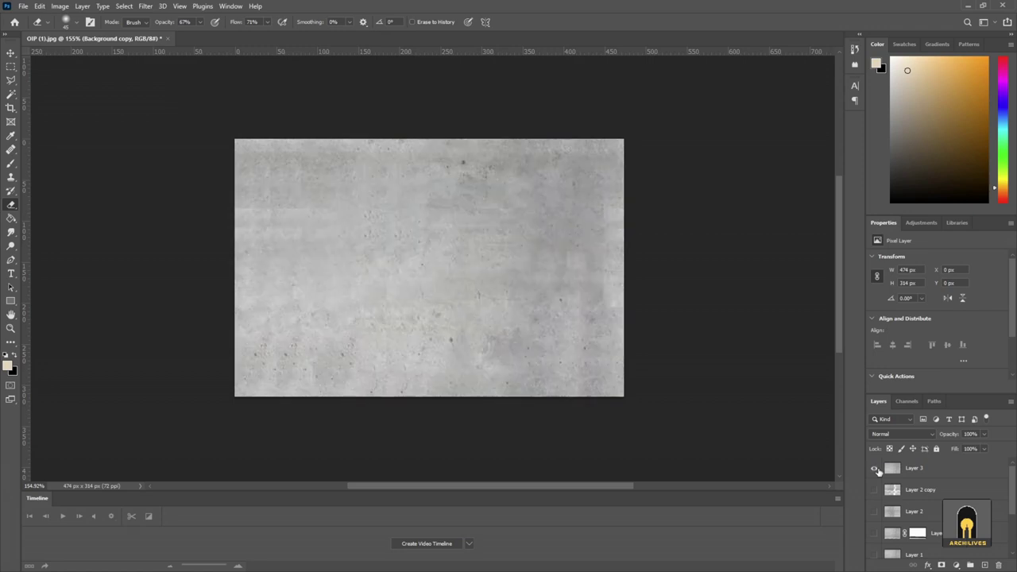
{"action": "left_click", "coordinate": [877, 470]}
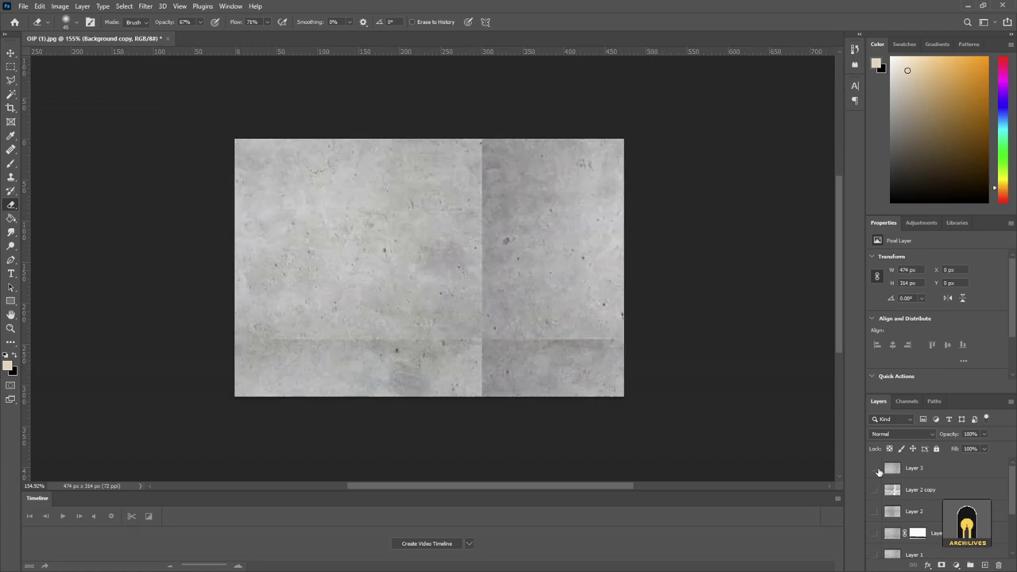
{"action": "left_click", "coordinate": [877, 470]}
{"action": "left_click", "coordinate": [877, 470]}
{"action": "left_click", "coordinate": [878, 471]}
{"action": "left_click", "coordinate": [878, 471]}
{"action": "left_click", "coordinate": [878, 470]}
{"action": "left_click", "coordinate": [879, 471]}
{"action": "left_click", "coordinate": [877, 471]}
{"action": "left_click", "coordinate": [878, 470]}
{"action": "scroll", "coordinate": [922, 482], "scroll_direction": "down", "scroll_amount": 3}
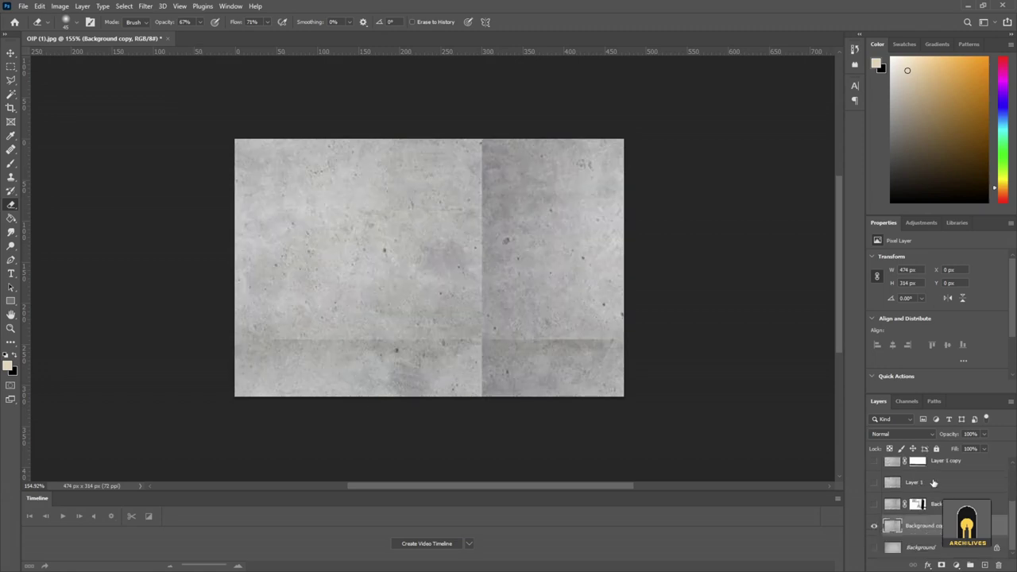
{"action": "left_click", "coordinate": [955, 506]}
{"action": "left_click", "coordinate": [955, 524]}
{"action": "left_click", "coordinate": [955, 505]}
{"action": "left_click", "coordinate": [954, 489]}
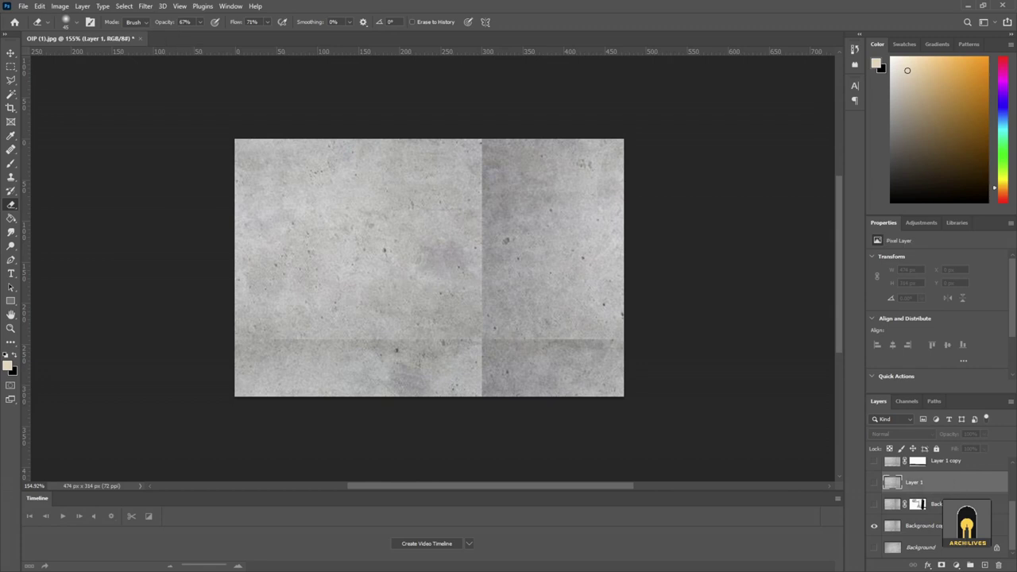
{"action": "scroll", "coordinate": [954, 500], "scroll_direction": "up", "scroll_amount": 3}
{"action": "left_click", "coordinate": [954, 469]}
{"action": "left_click", "coordinate": [951, 489]}
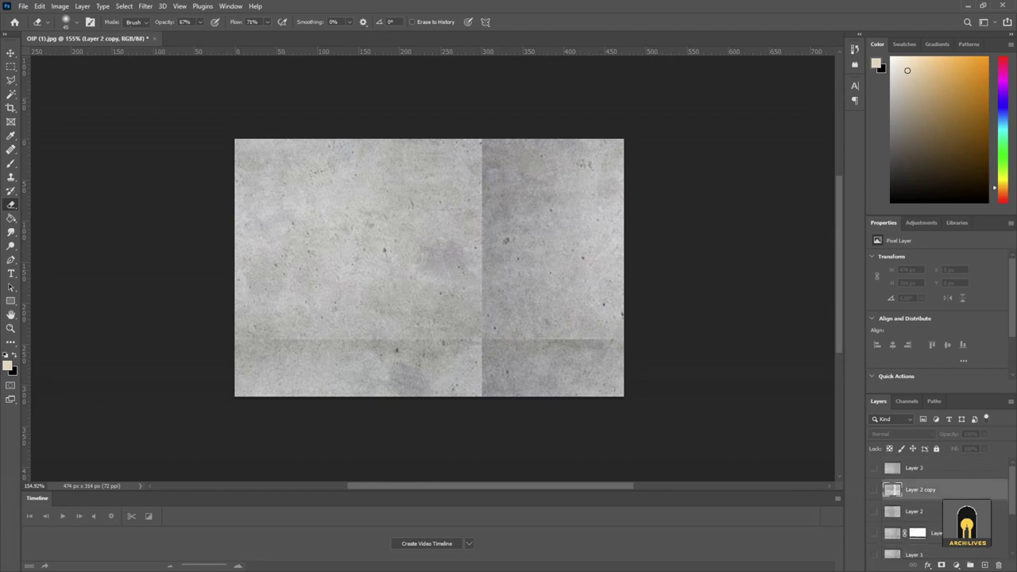
{"action": "left_click", "coordinate": [952, 531]}
{"action": "scroll", "coordinate": [953, 531], "scroll_direction": "down", "scroll_amount": 3}
{"action": "left_click", "coordinate": [953, 512]}
{"action": "left_click", "coordinate": [953, 533]}
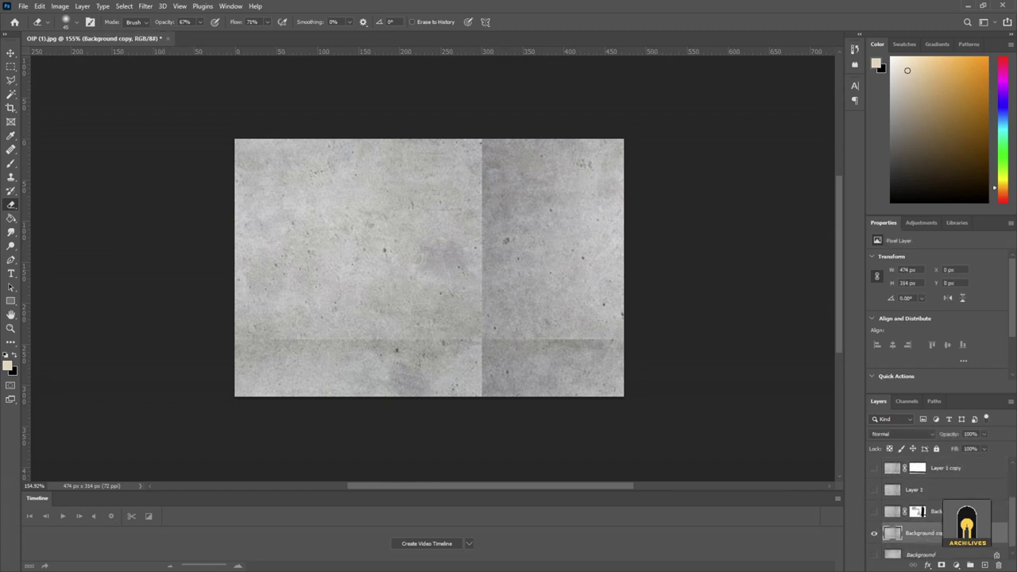
{"action": "left_click", "coordinate": [945, 491]}
Show Layer 3 and save a copy of the image as the JPEG OIP (1) copy in the texture folder
{"action": "scroll", "coordinate": [945, 494], "scroll_direction": "up", "scroll_amount": 3}
{"action": "left_click", "coordinate": [918, 469]}
{"action": "left_click", "coordinate": [873, 469]}
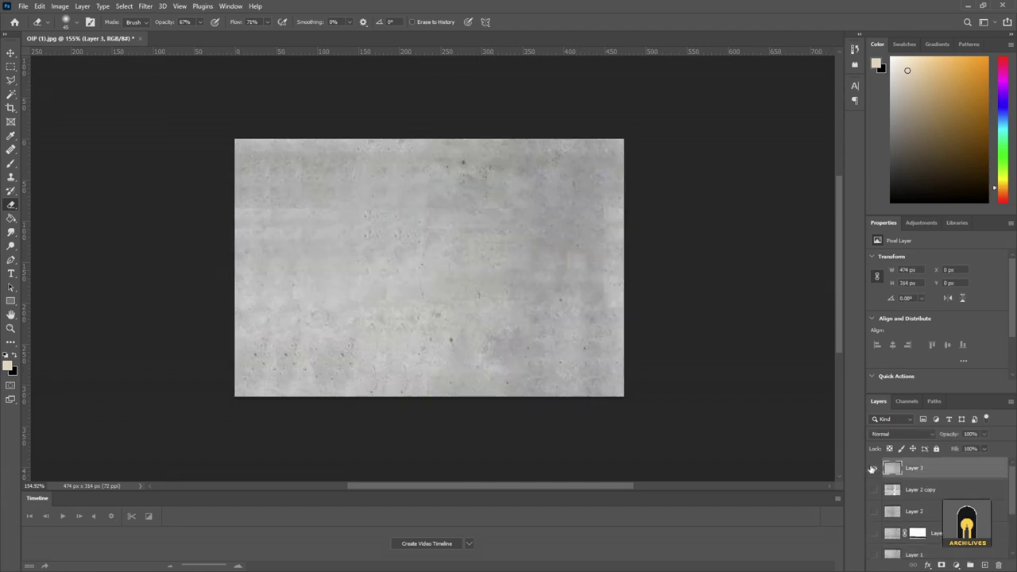
{"action": "left_click", "coordinate": [39, 5]}
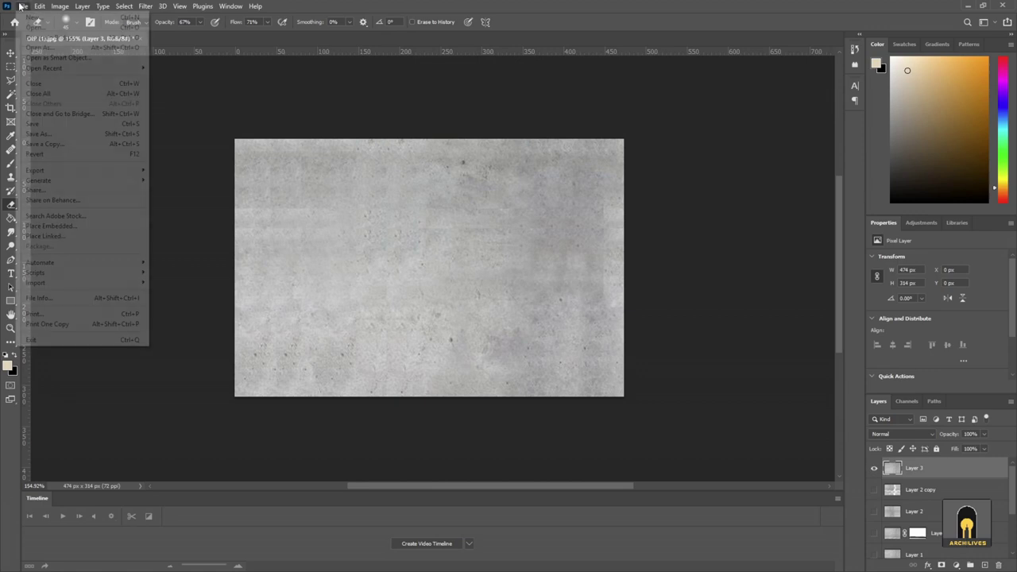
{"action": "mouse_move", "coordinate": [23, 6]}
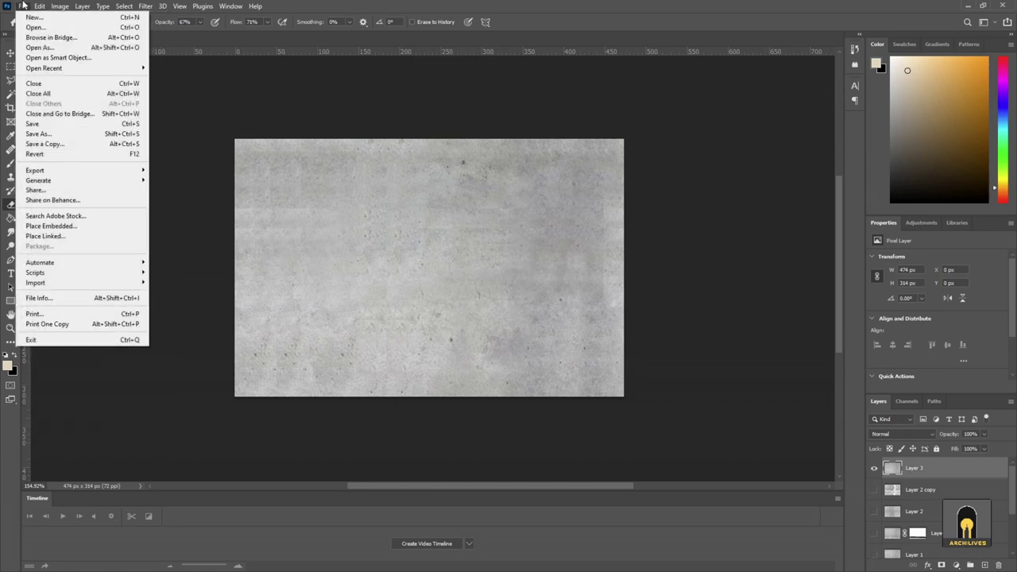
{"action": "left_click", "coordinate": [52, 144]}
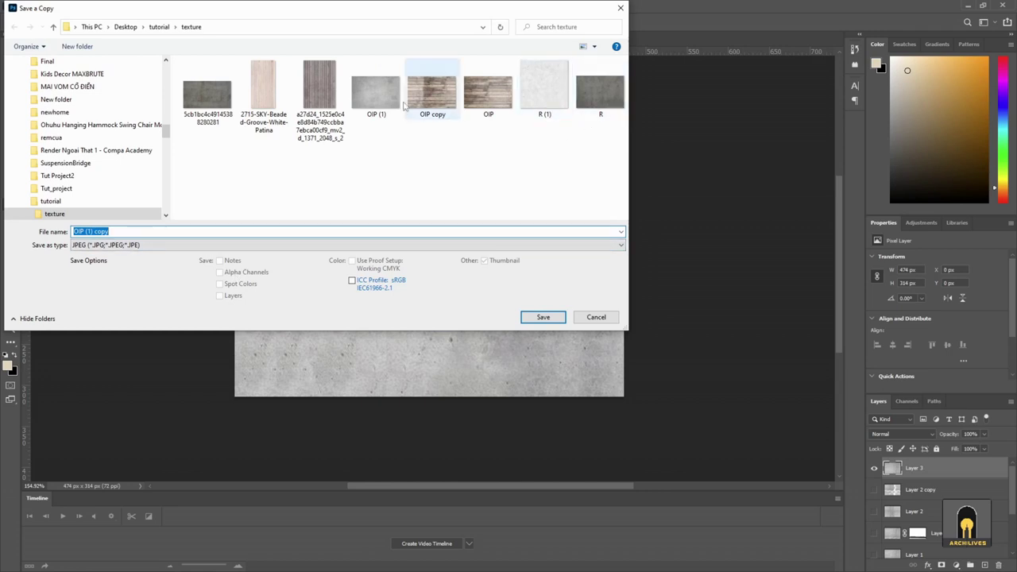
{"action": "left_click", "coordinate": [542, 317]}
{"action": "key", "text": "h"}
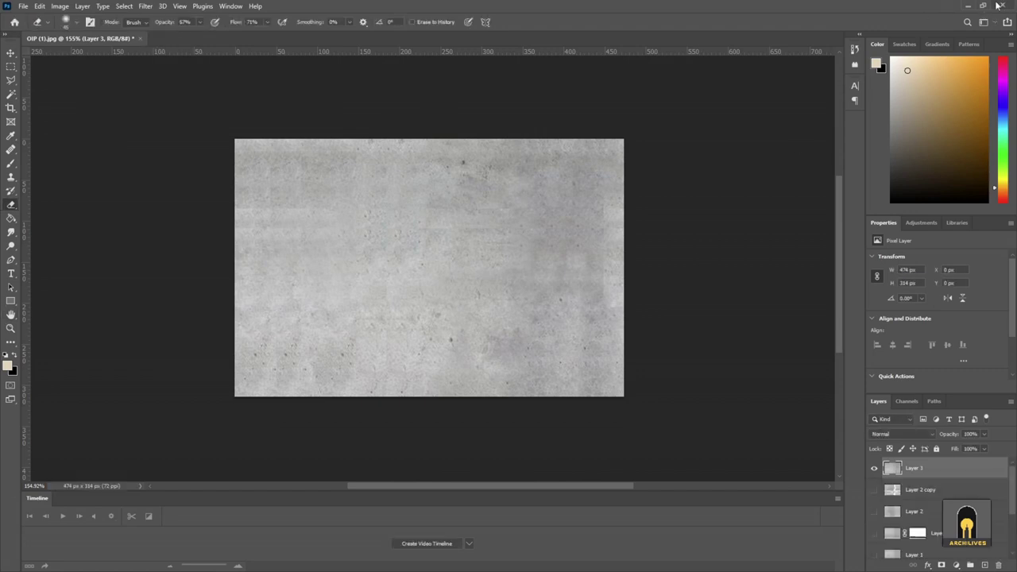
Close Photoshop and, in SketchUp, replace the floor concrete material's texture image with OIP (1) copy
{"action": "left_click", "coordinate": [1003, 5]}
{"action": "left_click", "coordinate": [504, 216]}
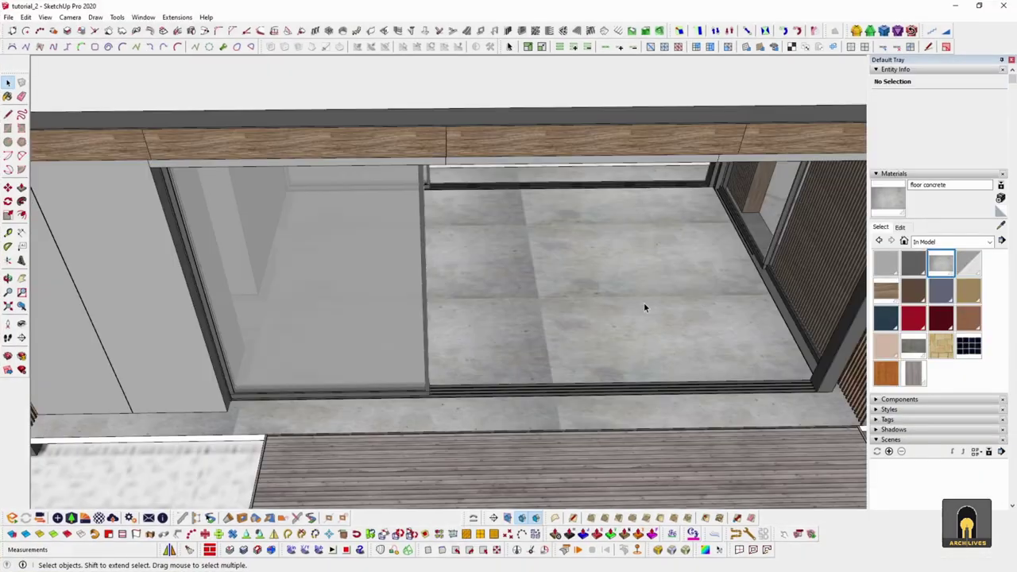
{"action": "scroll", "coordinate": [645, 299], "scroll_direction": "up", "scroll_amount": 5}
{"action": "left_click", "coordinate": [905, 228]}
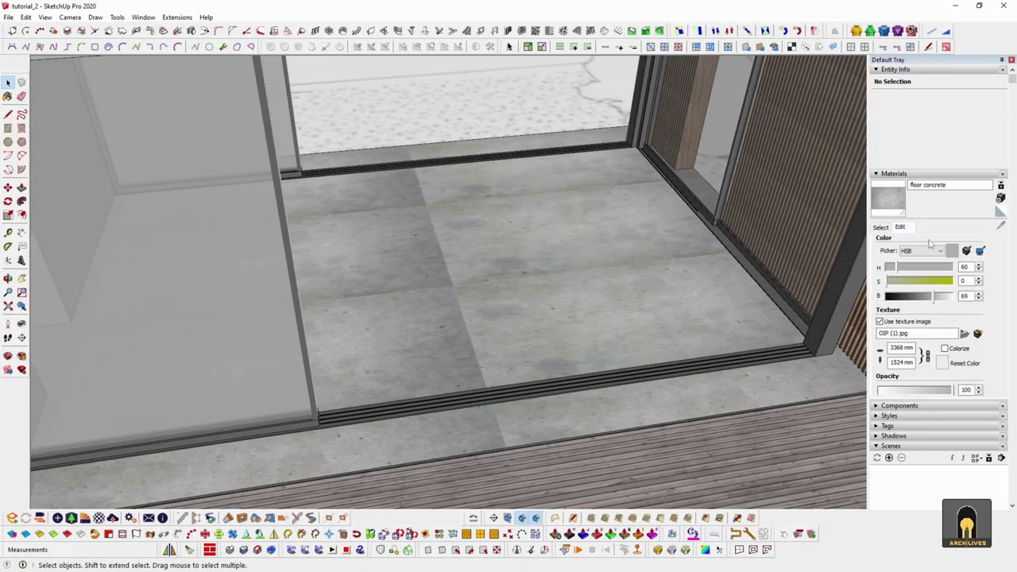
{"action": "left_click", "coordinate": [964, 334]}
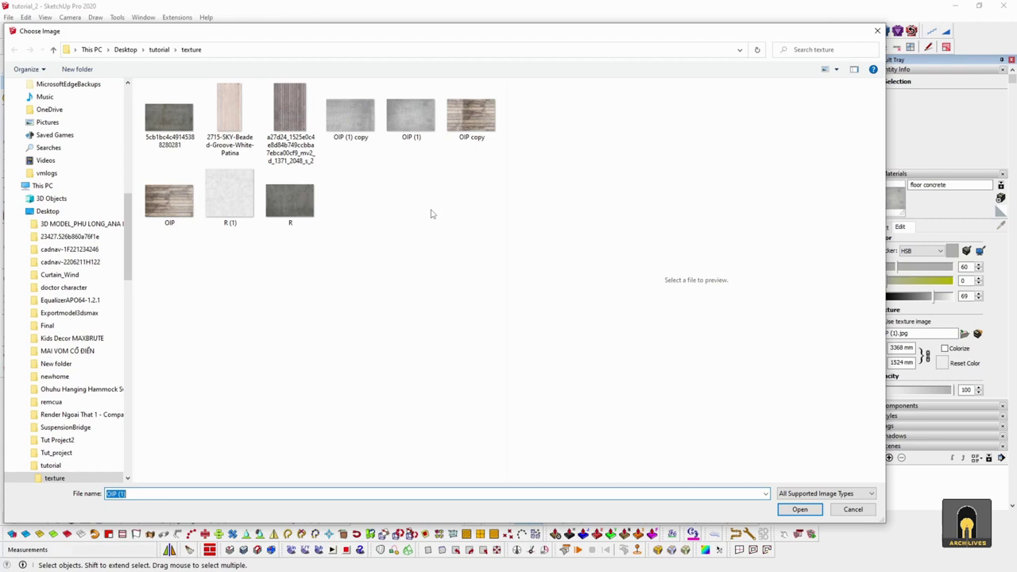
{"action": "left_click", "coordinate": [351, 116]}
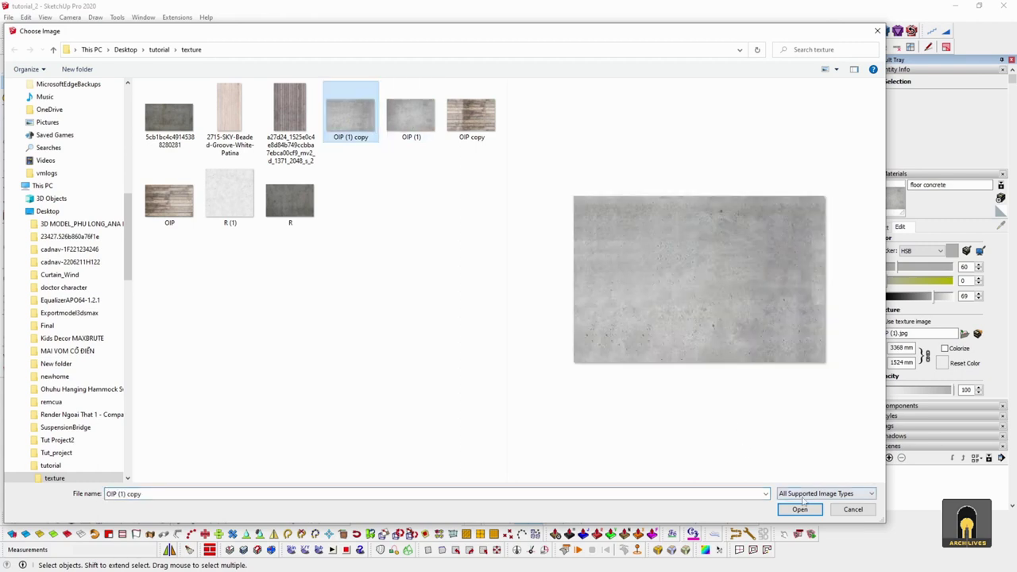
{"action": "left_click", "coordinate": [799, 509]}
Examine the concrete floor up close for visible seams and repetition where the new texture tiles
{"action": "middle_click_drag", "start_coordinate": [543, 308], "coordinate": [411, 283]}
{"action": "scroll", "coordinate": [417, 357], "scroll_direction": "up", "scroll_amount": 6}
{"action": "scroll", "coordinate": [572, 307], "scroll_direction": "down", "scroll_amount": 5}
{"action": "scroll", "coordinate": [563, 310], "scroll_direction": "up", "scroll_amount": 3}
{"action": "middle_click_drag", "start_coordinate": [575, 309], "coordinate": [422, 308]}
{"action": "scroll", "coordinate": [422, 309], "scroll_direction": "up", "scroll_amount": 4}
{"action": "scroll", "coordinate": [535, 307], "scroll_direction": "down", "scroll_amount": 2}
{"action": "middle_click_drag", "start_coordinate": [536, 307], "coordinate": [551, 333]}
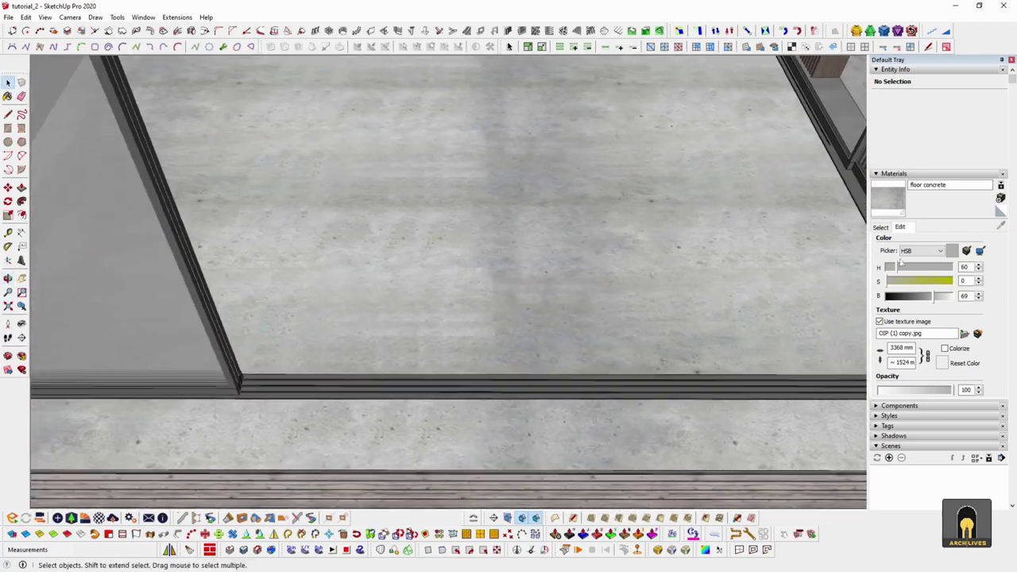
Unlink the floor concrete texture's width and height and set its height to 2524 mm
{"action": "left_click", "coordinate": [926, 357]}
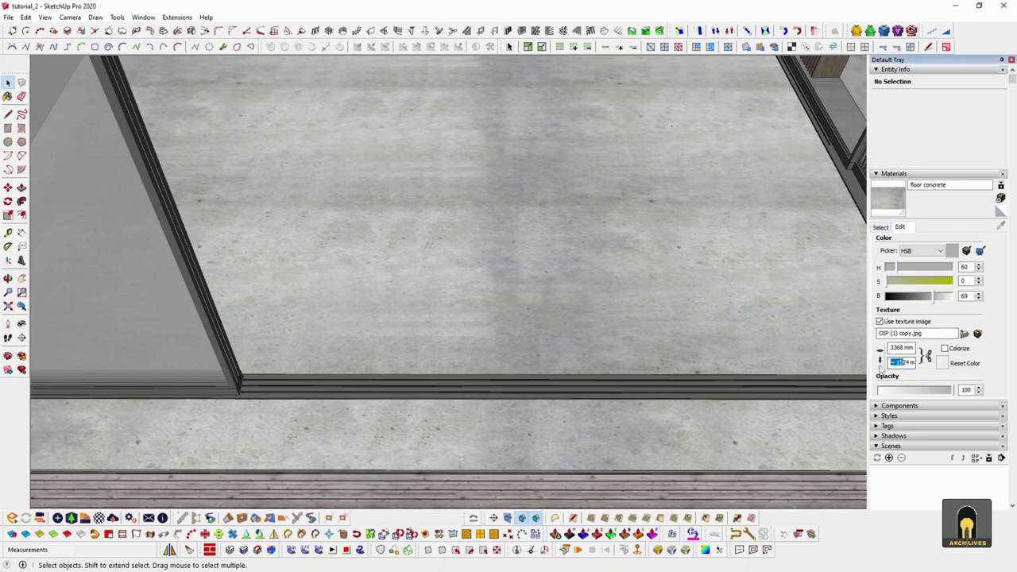
{"action": "type", "text": "2"}
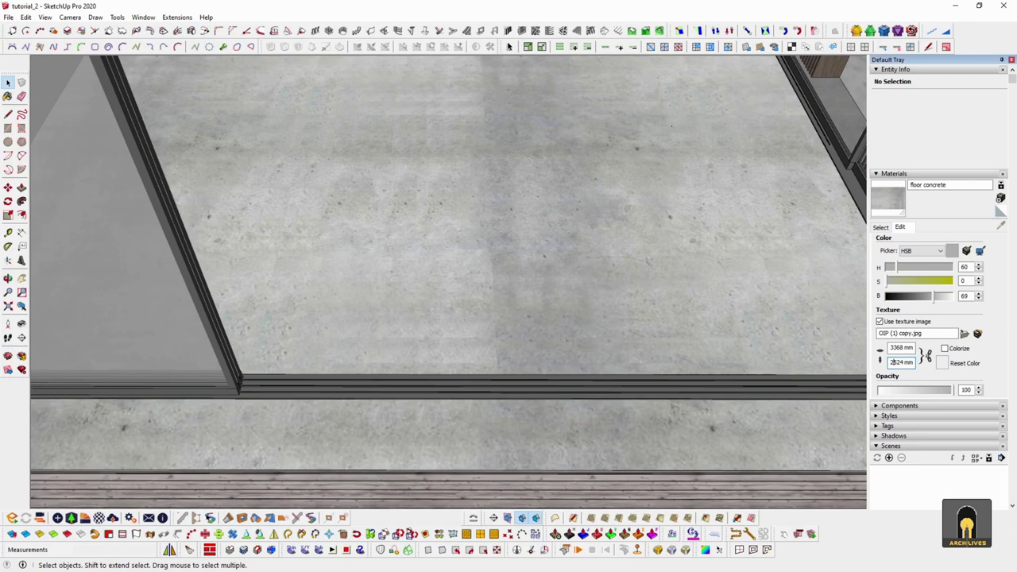
{"action": "middle_click_drag", "start_coordinate": [648, 331], "coordinate": [745, 161]}
{"action": "scroll", "coordinate": [525, 329], "scroll_direction": "down", "scroll_amount": 7}
Sample the old concrete material from the model for painting the roof slab
{"action": "scroll", "coordinate": [548, 320], "scroll_direction": "up", "scroll_amount": 4}
{"action": "middle_click_drag", "start_coordinate": [548, 319], "coordinate": [512, 369]}
{"action": "scroll", "coordinate": [399, 379], "scroll_direction": "down", "scroll_amount": 5}
{"action": "mouse_move", "coordinate": [398, 383]}
{"action": "middle_mouse_down"}
{"action": "mouse_move", "coordinate": [525, 322]}
{"action": "mouse_move", "coordinate": [491, 396]}
{"action": "mouse_move", "coordinate": [494, 445]}
{"action": "middle_mouse_up"}
{"action": "scroll", "coordinate": [319, 386], "scroll_direction": "up", "scroll_amount": 4}
{"action": "scroll", "coordinate": [334, 384], "scroll_direction": "up", "scroll_amount": 4}
{"action": "key", "text": "b"}
{"action": "left_click", "coordinate": [344, 380], "text": "alt"}
{"action": "key", "text": "space"}
Try painting all faces of the roof slab with the old concrete material, and undo it
{"action": "scroll", "coordinate": [453, 409], "scroll_direction": "down", "scroll_amount": 6}
{"action": "scroll", "coordinate": [463, 236], "scroll_direction": "up", "scroll_amount": 2}
{"action": "triple_click", "coordinate": [464, 236]}
{"action": "key", "text": "b"}
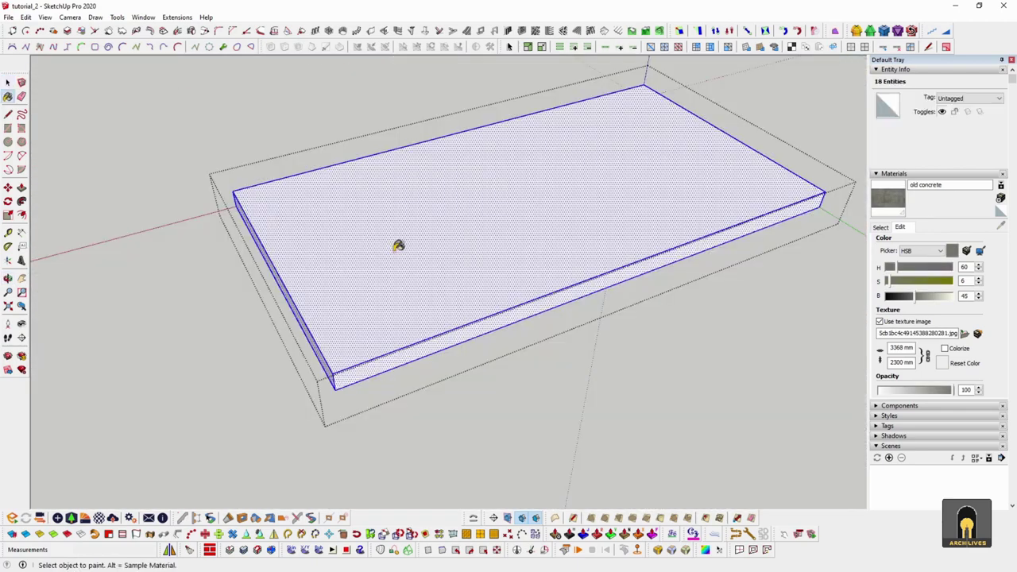
{"action": "left_click", "coordinate": [398, 246]}
{"action": "key", "text": "space"}
{"action": "key", "text": "Escape"}
{"action": "scroll", "coordinate": [472, 260], "scroll_direction": "down", "scroll_amount": 4}
{"action": "middle_click_drag", "start_coordinate": [472, 259], "coordinate": [370, 143]}
{"action": "scroll", "coordinate": [497, 249], "scroll_direction": "up", "scroll_amount": 3}
{"action": "mouse_move", "coordinate": [497, 249]}
{"action": "middle_mouse_down"}
{"action": "mouse_move", "coordinate": [393, 212]}
{"action": "mouse_move", "coordinate": [490, 247]}
{"action": "mouse_move", "coordinate": [572, 383]}
{"action": "middle_mouse_up"}
{"action": "key", "text": "ctrl+z"}
{"action": "mouse_move", "coordinate": [508, 332]}
{"action": "middle_mouse_down"}
{"action": "mouse_move", "coordinate": [495, 326]}
{"action": "mouse_move", "coordinate": [521, 338]}
{"action": "middle_mouse_up"}
{"action": "key", "text": "ctrl+z"}
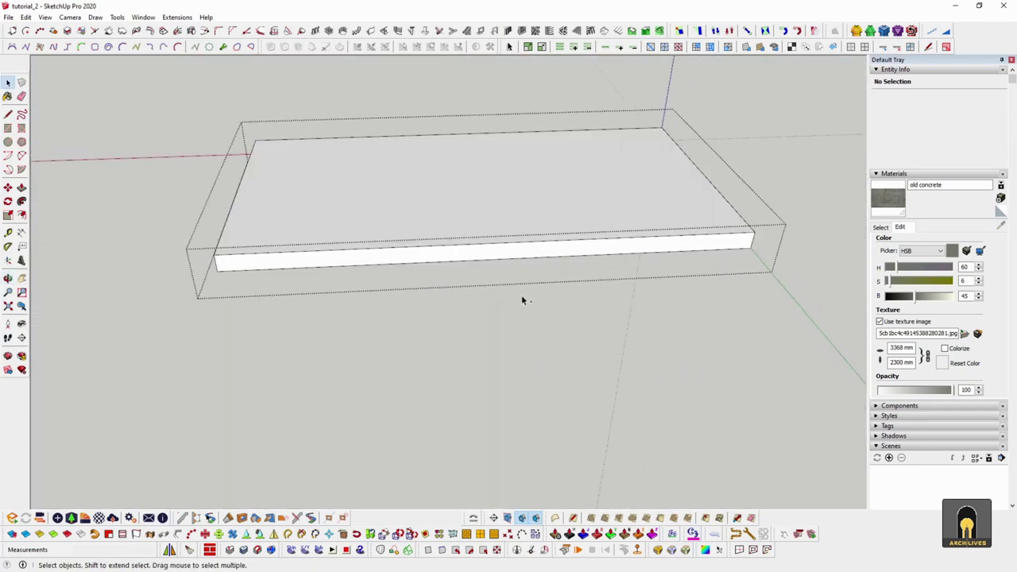
Paint only the roof slab's top face with the old concrete material and close the group
{"action": "key", "text": "b"}
{"action": "mouse_move", "coordinate": [464, 209]}
{"action": "middle_mouse_down"}
{"action": "mouse_move", "coordinate": [486, 216]}
{"action": "mouse_move", "coordinate": [447, 143]}
{"action": "middle_mouse_up"}
{"action": "left_click", "coordinate": [464, 191]}
{"action": "key", "text": "space"}
{"action": "scroll", "coordinate": [524, 213], "scroll_direction": "down", "scroll_amount": 3}
{"action": "key", "text": "Escape"}
Examine the old concrete texture on the roof from afar and up close for scale and tiling
{"action": "scroll", "coordinate": [547, 280], "scroll_direction": "up", "scroll_amount": 3}
{"action": "middle_click_drag", "start_coordinate": [546, 280], "coordinate": [554, 220]}
{"action": "scroll", "coordinate": [449, 176], "scroll_direction": "up", "scroll_amount": 3}
{"action": "scroll", "coordinate": [489, 205], "scroll_direction": "down", "scroll_amount": 3}
{"action": "scroll", "coordinate": [511, 192], "scroll_direction": "up", "scroll_amount": 3}
{"action": "middle_click_drag", "start_coordinate": [511, 192], "coordinate": [563, 352]}
{"action": "scroll", "coordinate": [609, 223], "scroll_direction": "down", "scroll_amount": 4}
{"action": "middle_click_drag", "start_coordinate": [609, 223], "coordinate": [398, 345]}
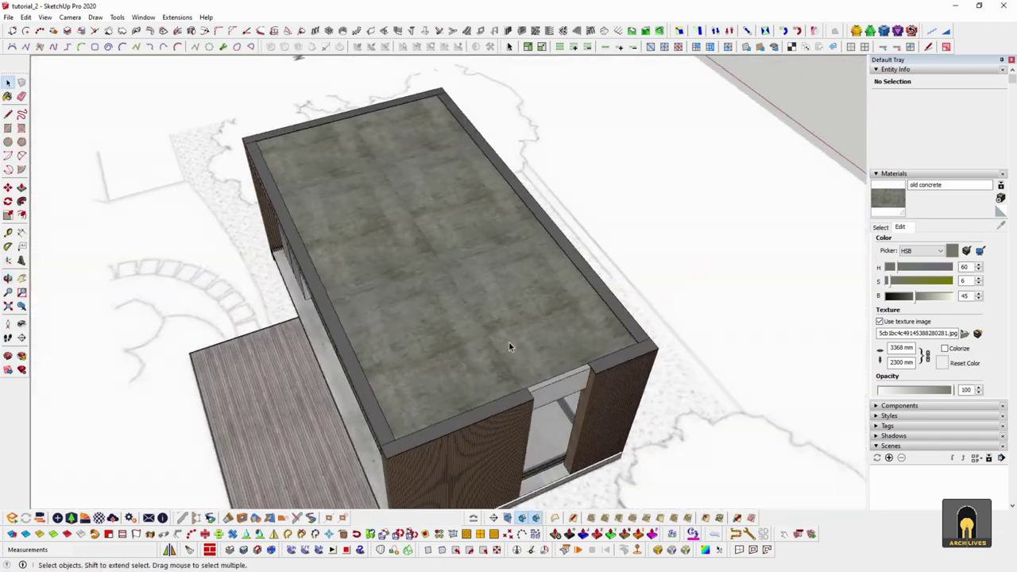
{"action": "scroll", "coordinate": [534, 375], "scroll_direction": "up", "scroll_amount": 5}
{"action": "middle_click_drag", "start_coordinate": [535, 375], "coordinate": [421, 423]}
{"action": "scroll", "coordinate": [471, 256], "scroll_direction": "up", "scroll_amount": 3}
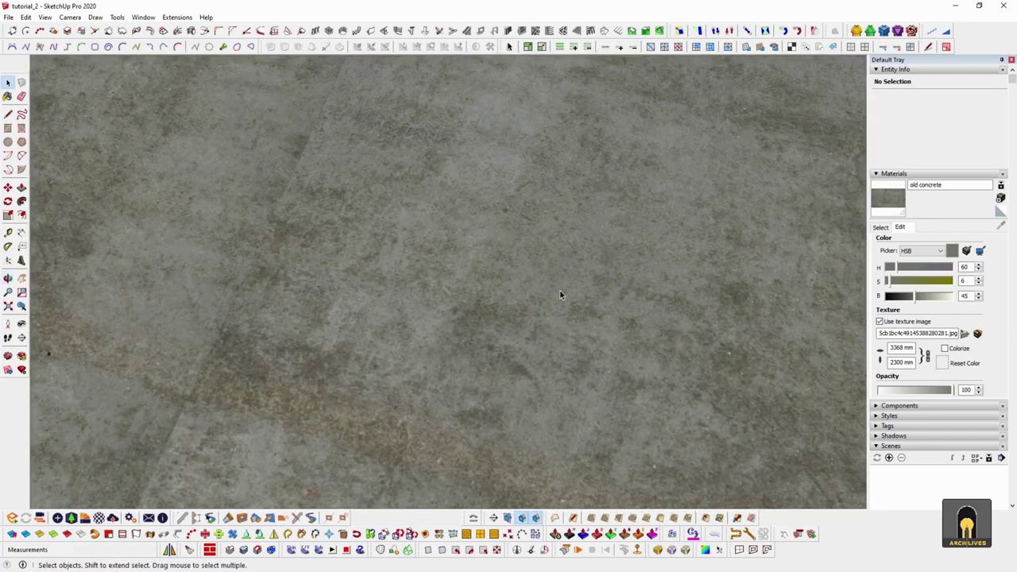
{"action": "scroll", "coordinate": [364, 288], "scroll_direction": "down", "scroll_amount": 4}
{"action": "middle_click_drag", "start_coordinate": [552, 328], "coordinate": [362, 290]}
{"action": "scroll", "coordinate": [363, 290], "scroll_direction": "up", "scroll_amount": 2}
{"action": "scroll", "coordinate": [362, 290], "scroll_direction": "down", "scroll_amount": 4}
Inspect the ceiling, fascia and window frames at the pavilion's open front
{"action": "middle_click_drag", "start_coordinate": [609, 284], "coordinate": [278, 274]}
{"action": "scroll", "coordinate": [511, 249], "scroll_direction": "up", "scroll_amount": 2}
{"action": "middle_click_drag", "start_coordinate": [511, 250], "coordinate": [111, 227]}
{"action": "scroll", "coordinate": [552, 290], "scroll_direction": "down", "scroll_amount": 3}
{"action": "middle_click_drag", "start_coordinate": [559, 293], "coordinate": [487, 215]}
{"action": "scroll", "coordinate": [494, 253], "scroll_direction": "up", "scroll_amount": 3}
{"action": "mouse_move", "coordinate": [497, 259]}
{"action": "middle_mouse_down"}
{"action": "mouse_move", "coordinate": [668, 195]}
{"action": "mouse_move", "coordinate": [593, 180]}
{"action": "mouse_move", "coordinate": [753, 140]}
{"action": "middle_mouse_up"}
{"action": "scroll", "coordinate": [585, 162], "scroll_direction": "up", "scroll_amount": 3}
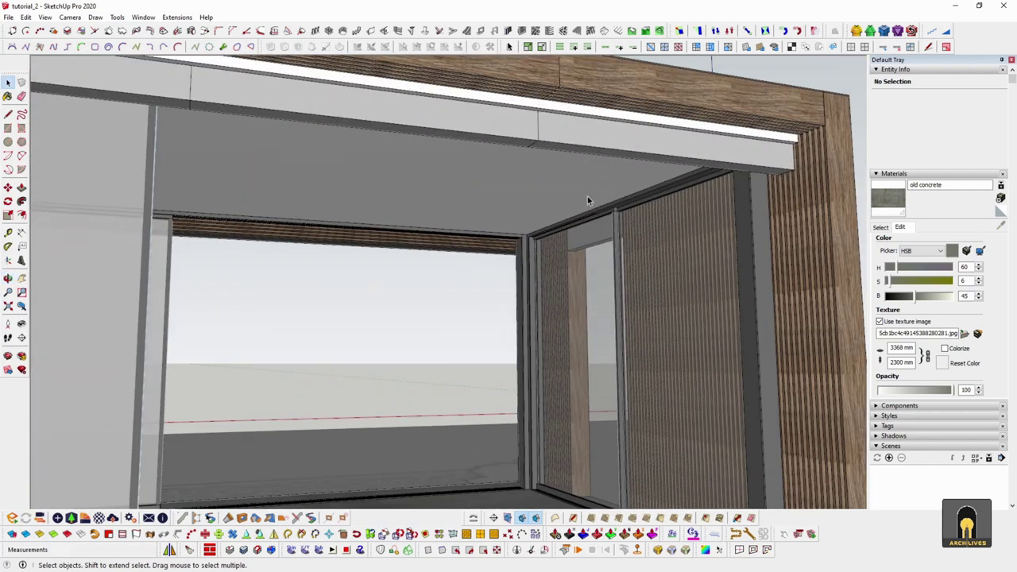
Review the pavilion's cladding, base, deck, glazing and roof materials from several sides
{"action": "scroll", "coordinate": [587, 198], "scroll_direction": "down", "scroll_amount": 8}
{"action": "middle_click_drag", "start_coordinate": [588, 199], "coordinate": [656, 391]}
{"action": "middle_click_drag", "start_coordinate": [656, 391], "coordinate": [763, 320], "text": "shift"}
{"action": "middle_click_drag", "start_coordinate": [692, 323], "coordinate": [341, 239]}
{"action": "scroll", "coordinate": [479, 304], "scroll_direction": "up", "scroll_amount": 3}
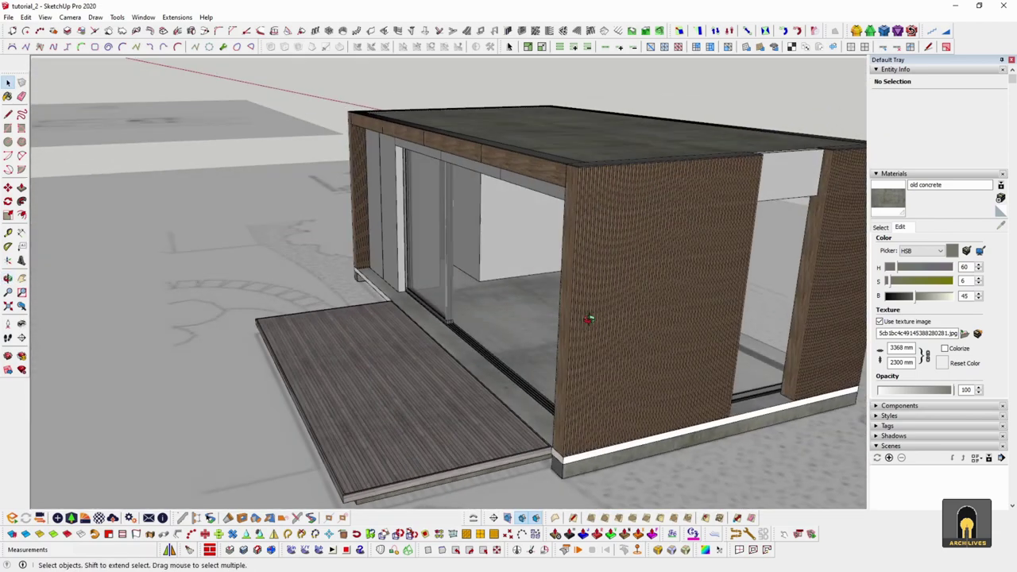
{"action": "middle_click_drag", "start_coordinate": [588, 318], "coordinate": [661, 307]}
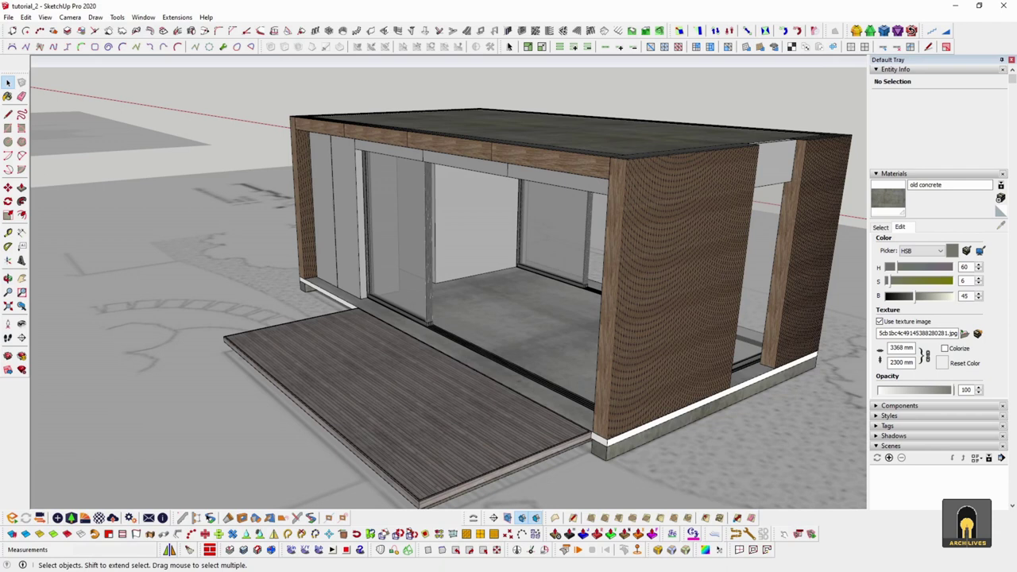
{"action": "middle_click_drag", "start_coordinate": [676, 298], "coordinate": [762, 359]}
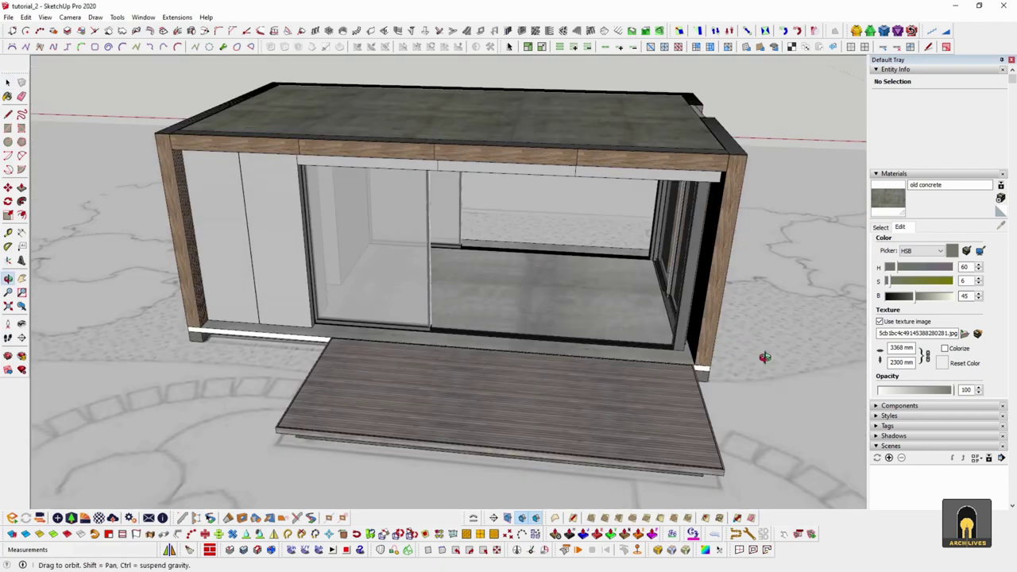
{"action": "middle_click_drag", "start_coordinate": [590, 346], "coordinate": [651, 310]}
{"action": "scroll", "coordinate": [440, 297], "scroll_direction": "up", "scroll_amount": 3}
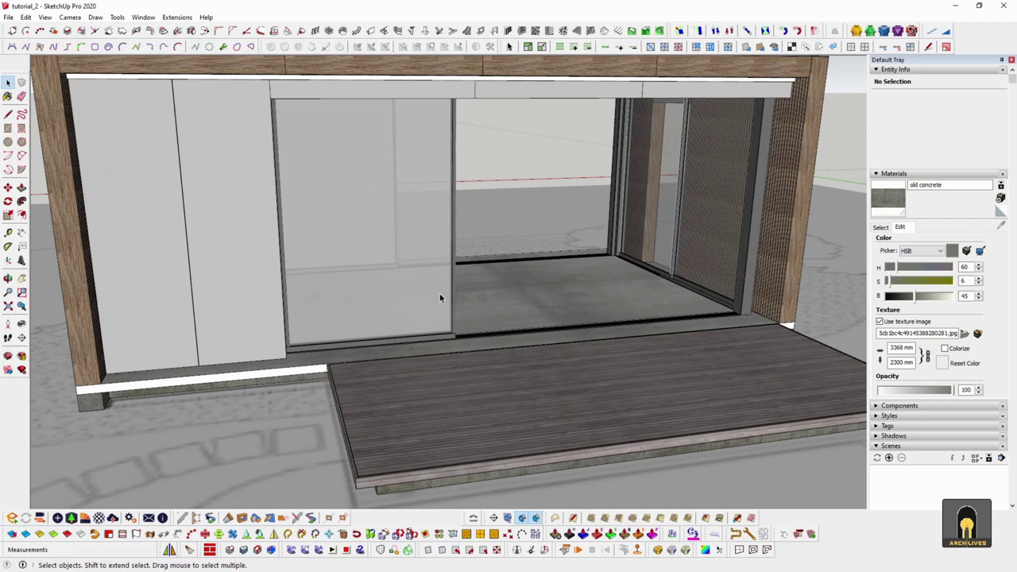
{"action": "scroll", "coordinate": [552, 349], "scroll_direction": "down", "scroll_amount": 4}
{"action": "middle_click_drag", "start_coordinate": [552, 350], "coordinate": [586, 431]}
{"action": "scroll", "coordinate": [472, 274], "scroll_direction": "down", "scroll_amount": 3}
{"action": "middle_click_drag", "start_coordinate": [473, 274], "coordinate": [390, 437]}
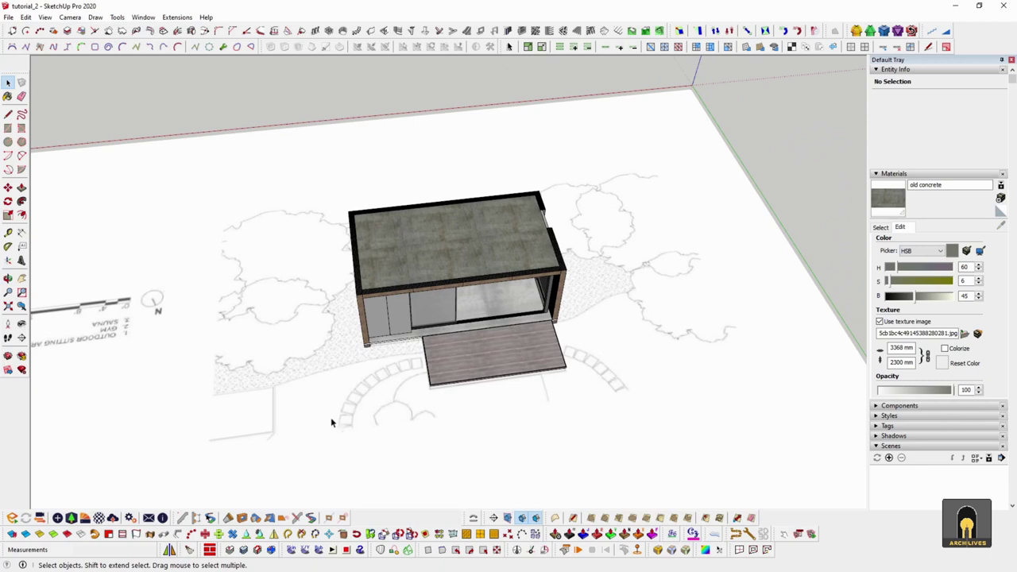
{"action": "middle_click_drag", "start_coordinate": [592, 386], "coordinate": [636, 277]}
{"action": "scroll", "coordinate": [435, 332], "scroll_direction": "up", "scroll_amount": 6}
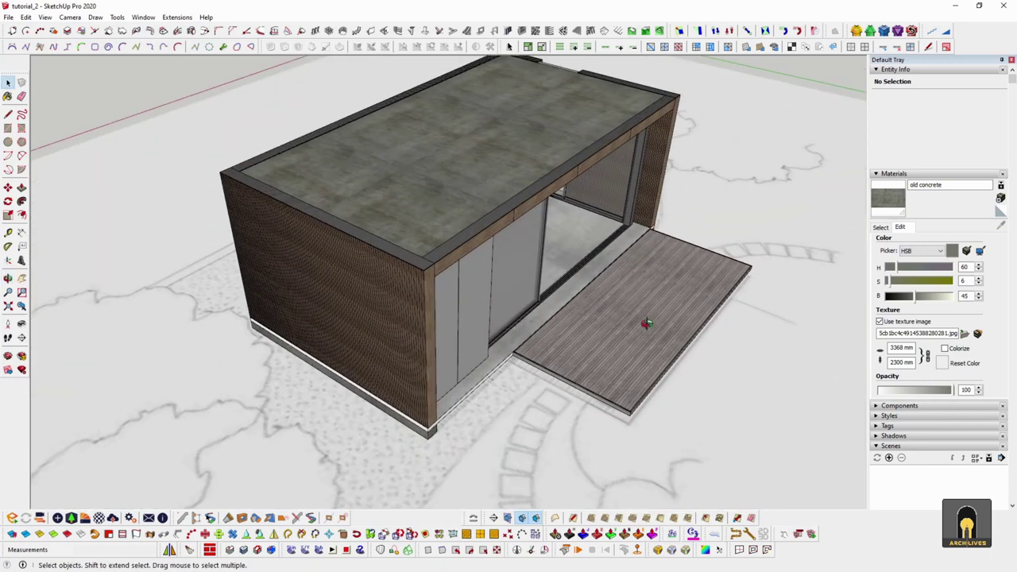
{"action": "scroll", "coordinate": [494, 302], "scroll_direction": "down", "scroll_amount": 4}
{"action": "middle_click_drag", "start_coordinate": [601, 301], "coordinate": [532, 381]}
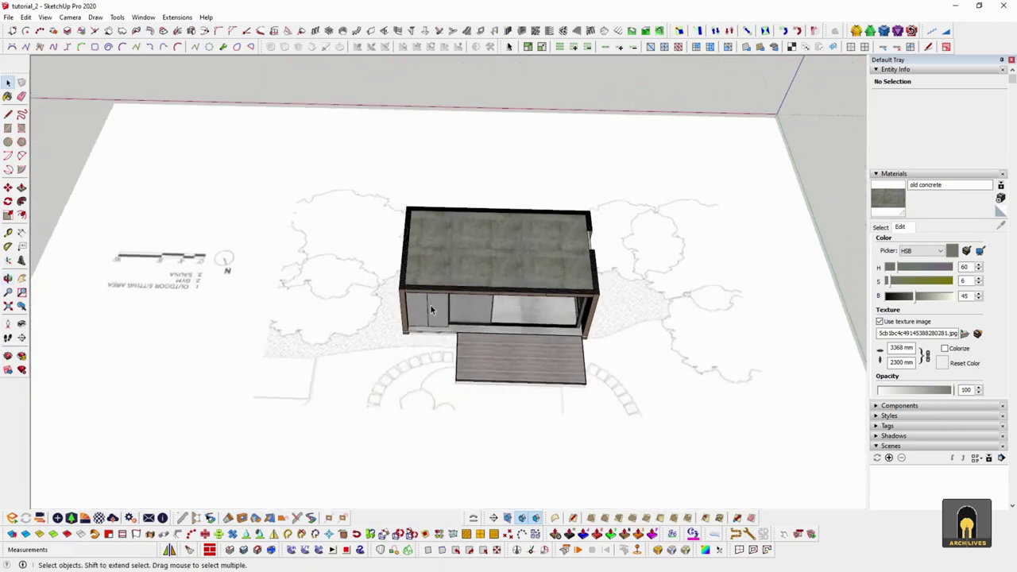
Examine the neighbouring site plan and the interior layout of its building
{"action": "scroll", "coordinate": [590, 238], "scroll_direction": "down", "scroll_amount": 5}
{"action": "middle_click_drag", "start_coordinate": [590, 238], "coordinate": [211, 302]}
{"action": "scroll", "coordinate": [329, 254], "scroll_direction": "up", "scroll_amount": 6}
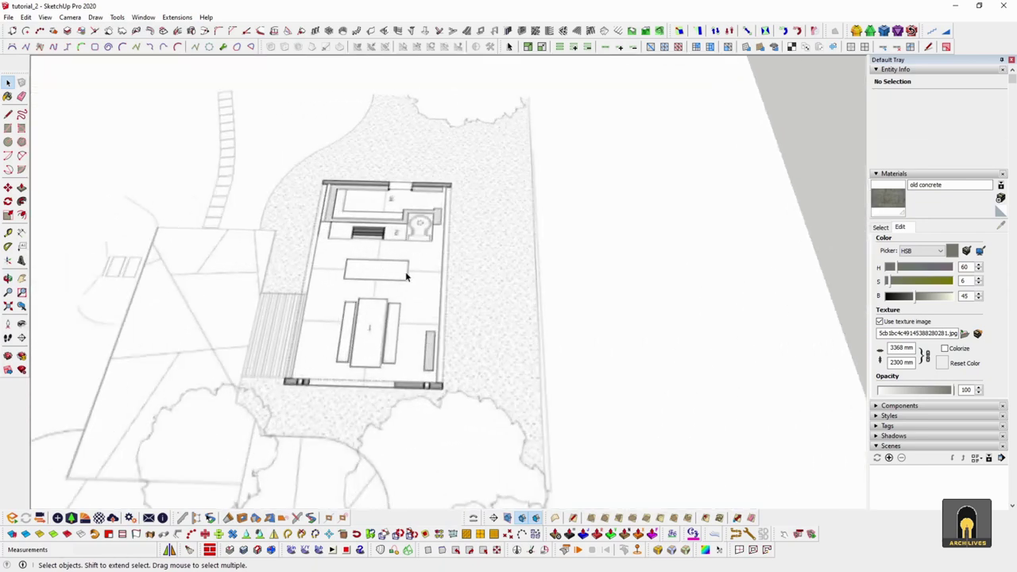
{"action": "scroll", "coordinate": [385, 293], "scroll_direction": "down", "scroll_amount": 5}
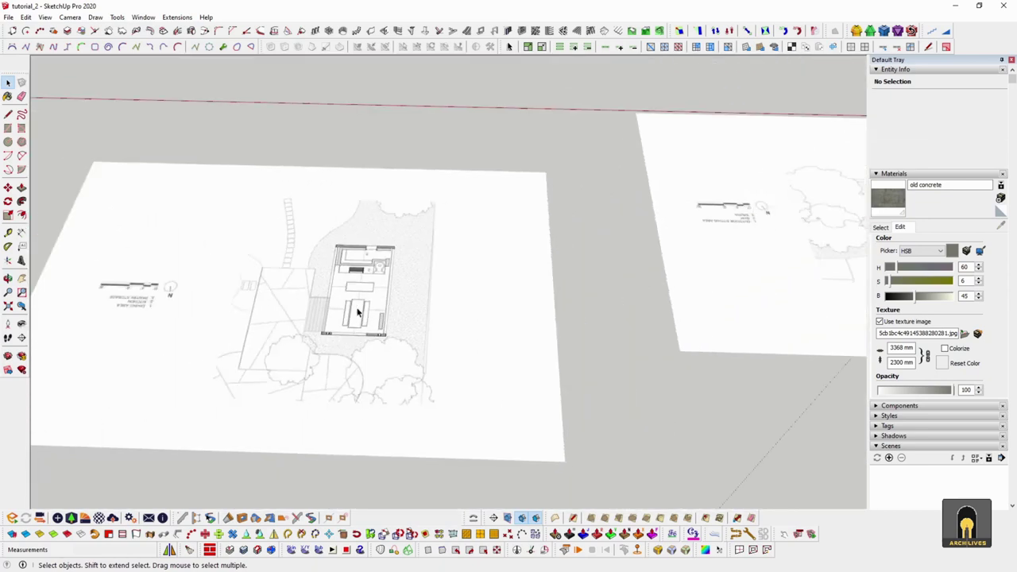
{"action": "middle_click_drag", "start_coordinate": [357, 312], "coordinate": [666, 317]}
{"action": "middle_click_drag", "start_coordinate": [480, 351], "coordinate": [350, 349]}
{"action": "scroll", "coordinate": [288, 288], "scroll_direction": "up", "scroll_amount": 5}
{"action": "scroll", "coordinate": [397, 408], "scroll_direction": "up", "scroll_amount": 3}
{"action": "middle_click_drag", "start_coordinate": [397, 408], "coordinate": [317, 392]}
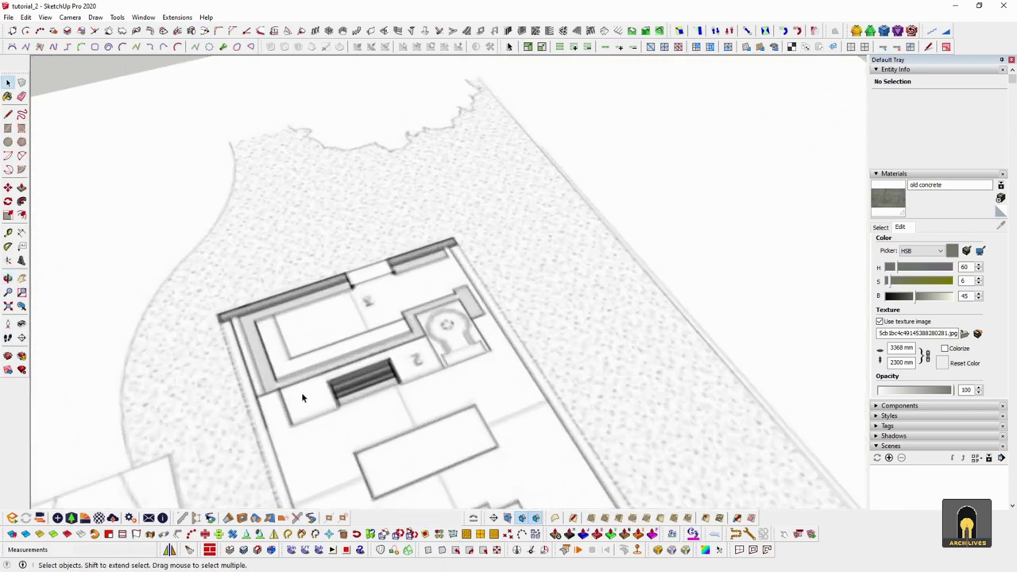
{"action": "scroll", "coordinate": [482, 385], "scroll_direction": "down", "scroll_amount": 5}
{"action": "middle_click_drag", "start_coordinate": [483, 387], "coordinate": [522, 399]}
{"action": "middle_click_drag", "start_coordinate": [426, 404], "coordinate": [299, 412]}
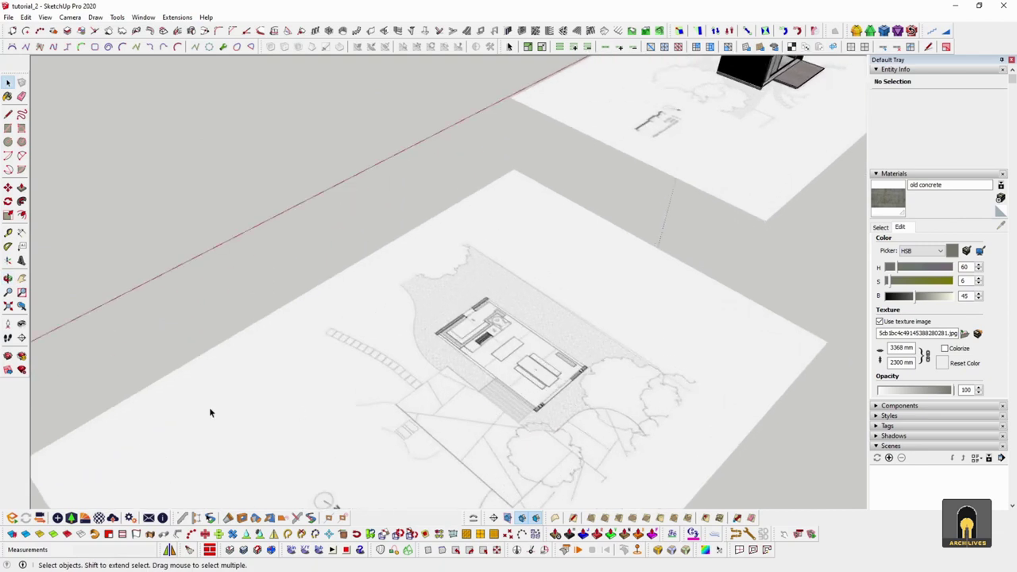
{"action": "scroll", "coordinate": [520, 364], "scroll_direction": "down", "scroll_amount": 3}
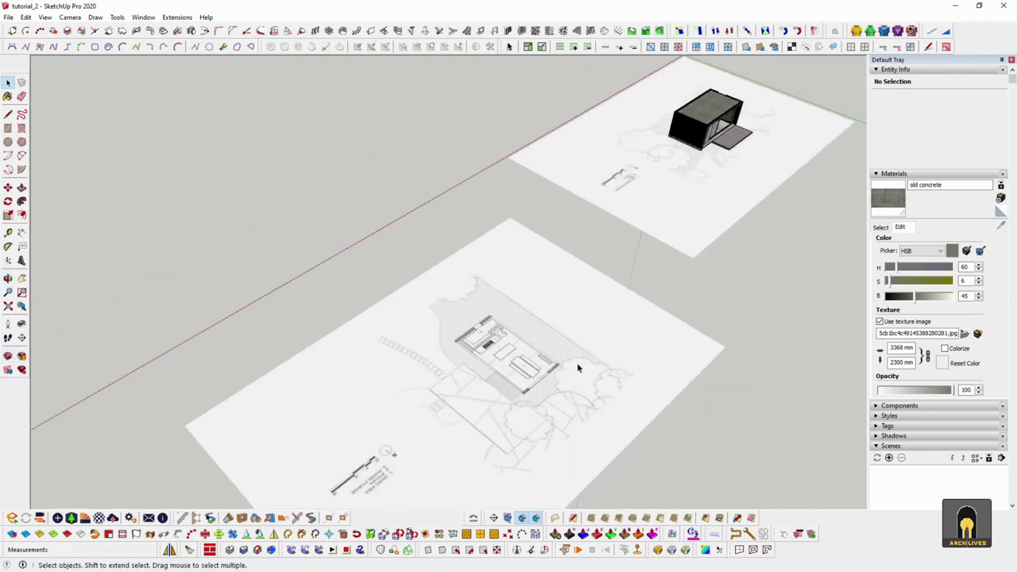
{"action": "middle_click_drag", "start_coordinate": [572, 365], "coordinate": [411, 390]}
Return to the textured pavilion and check its overall look on the site plan from above
{"action": "scroll", "coordinate": [416, 383], "scroll_direction": "down", "scroll_amount": 3}
{"action": "middle_click_drag", "start_coordinate": [534, 340], "coordinate": [334, 341]}
{"action": "scroll", "coordinate": [644, 361], "scroll_direction": "up", "scroll_amount": 5}
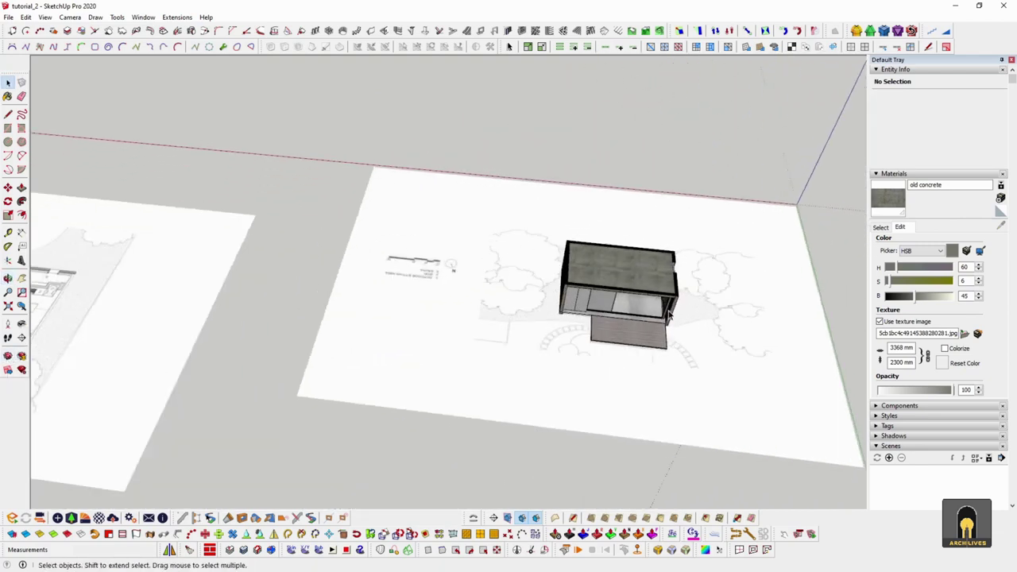
{"action": "middle_click_drag", "start_coordinate": [661, 362], "coordinate": [644, 302]}
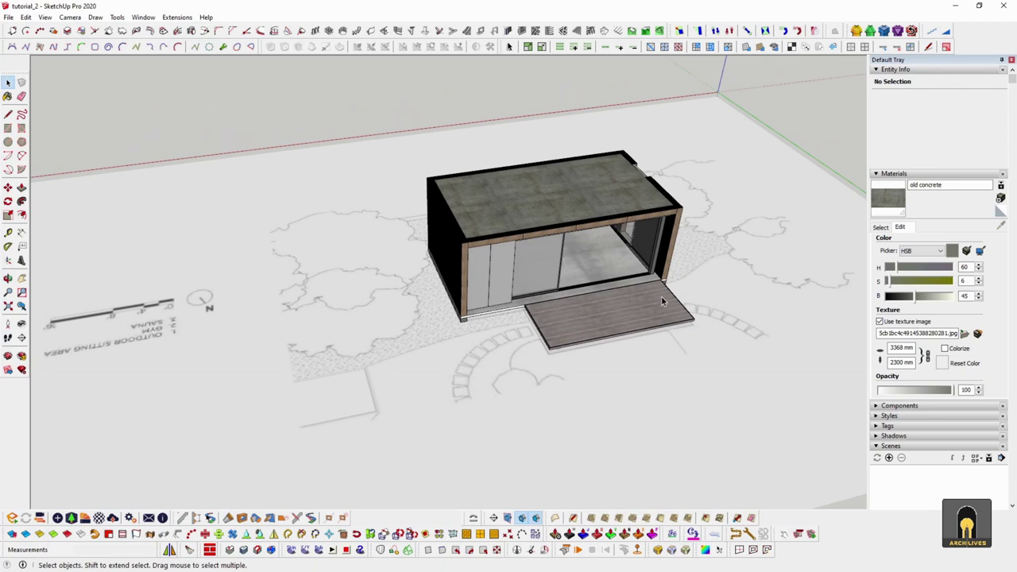
{"action": "middle_click_drag", "start_coordinate": [597, 315], "coordinate": [586, 332]}
{"action": "scroll", "coordinate": [590, 299], "scroll_direction": "up", "scroll_amount": 4}
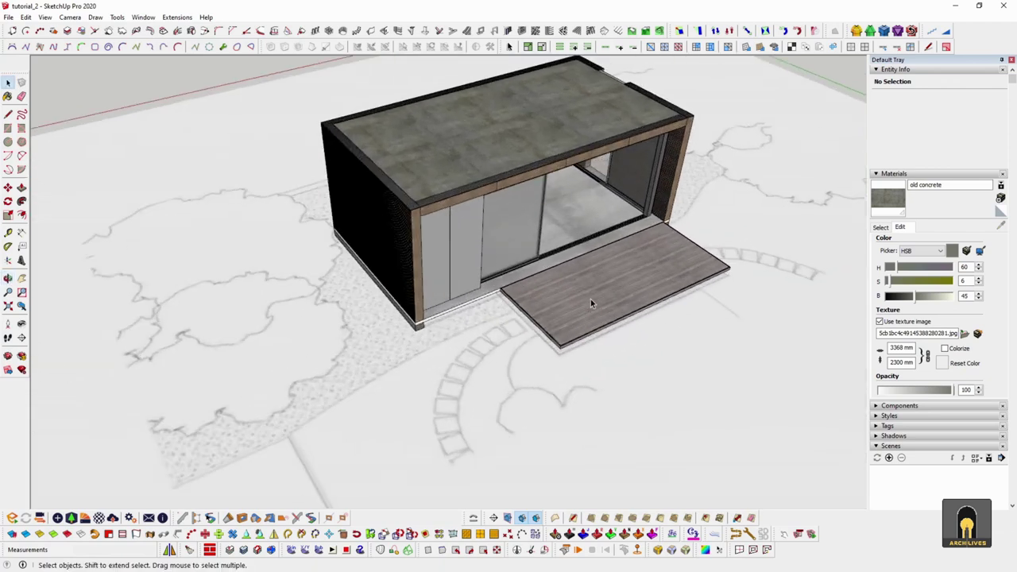
{"action": "mouse_move", "coordinate": [611, 310]}
{"action": "middle_mouse_down"}
{"action": "mouse_move", "coordinate": [570, 318]}
{"action": "mouse_move", "coordinate": [668, 315]}
{"action": "mouse_move", "coordinate": [567, 312]}
{"action": "mouse_move", "coordinate": [588, 302]}
{"action": "mouse_move", "coordinate": [621, 308]}
{"action": "middle_mouse_up"}
{"action": "scroll", "coordinate": [573, 309], "scroll_direction": "down", "scroll_amount": 2}
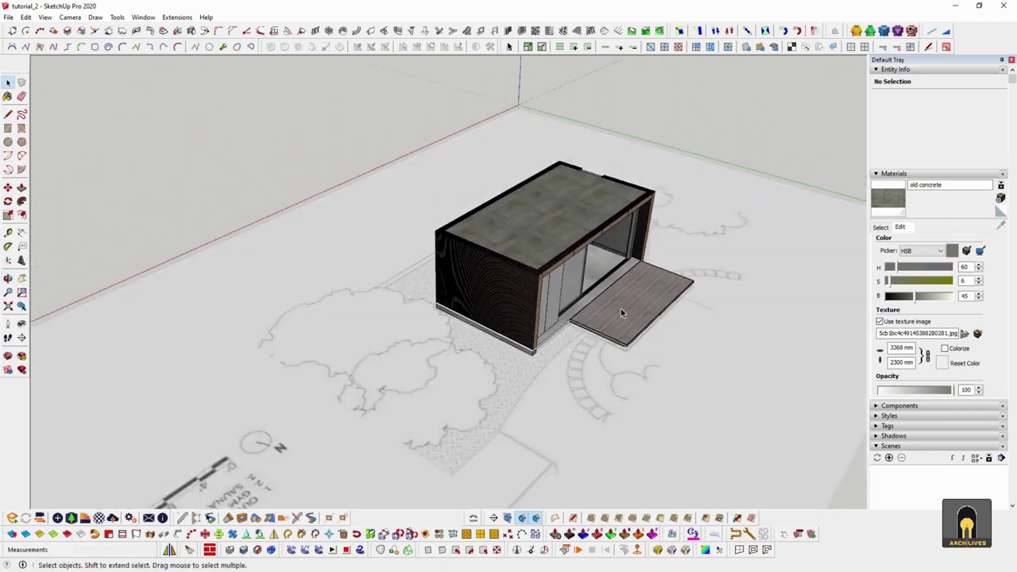
{"action": "scroll", "coordinate": [604, 310], "scroll_direction": "up", "scroll_amount": 3}
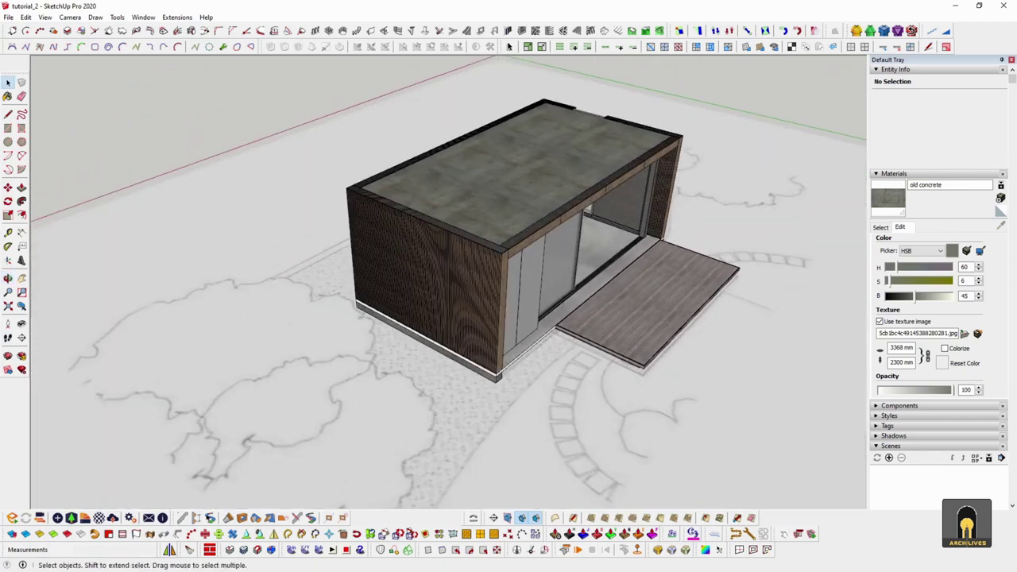